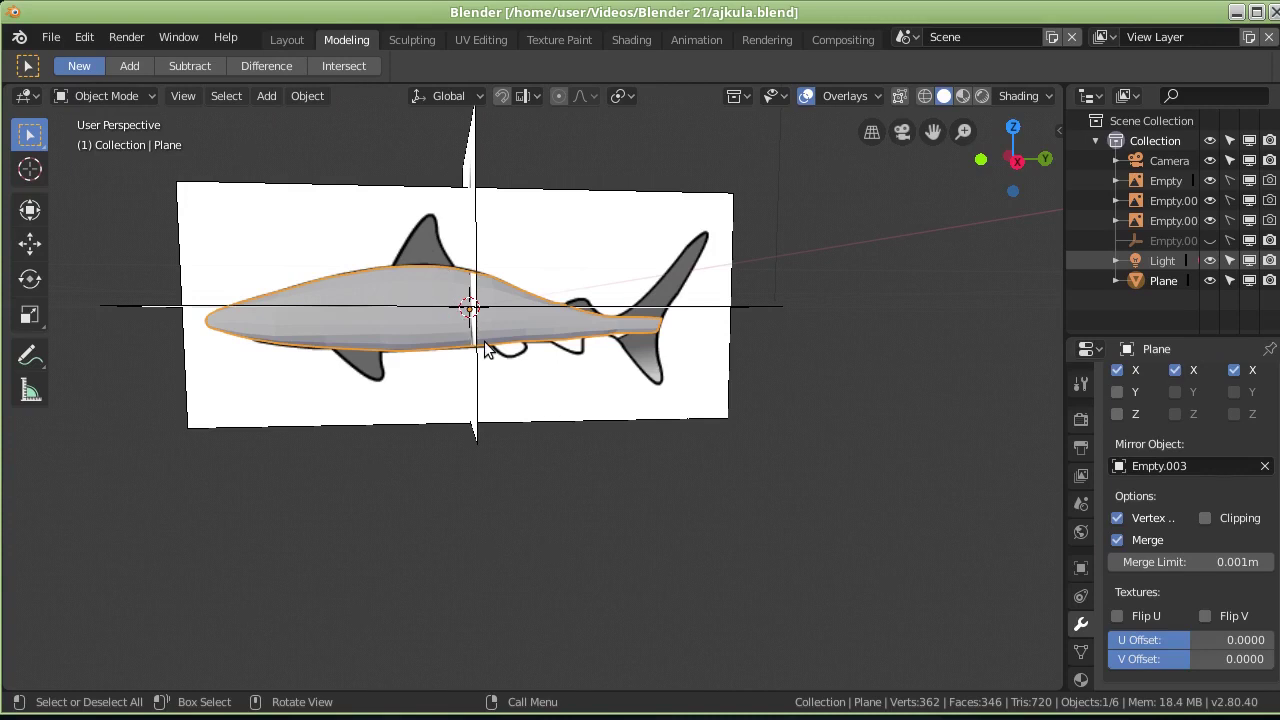
Step: Hide the Empty and Empty.00 reference images, leaving one reference picture around the shark
key(KP_3)
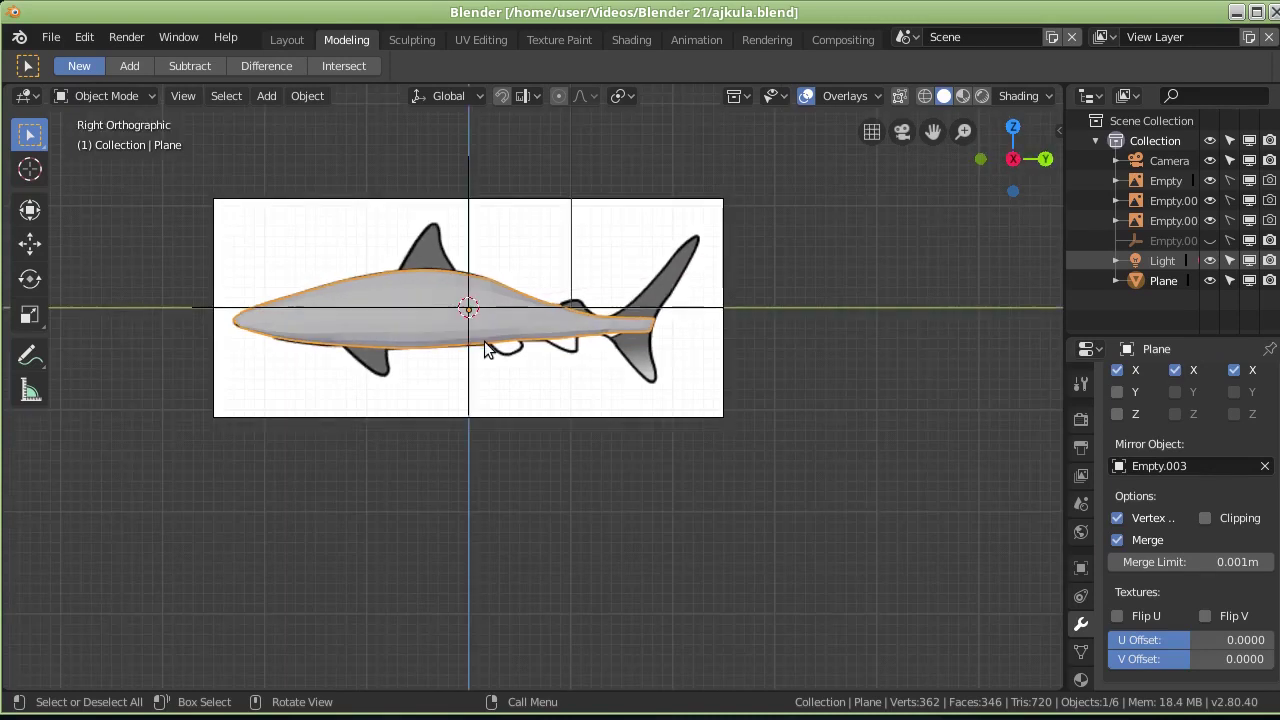
scroll(430, 250, up, 4)
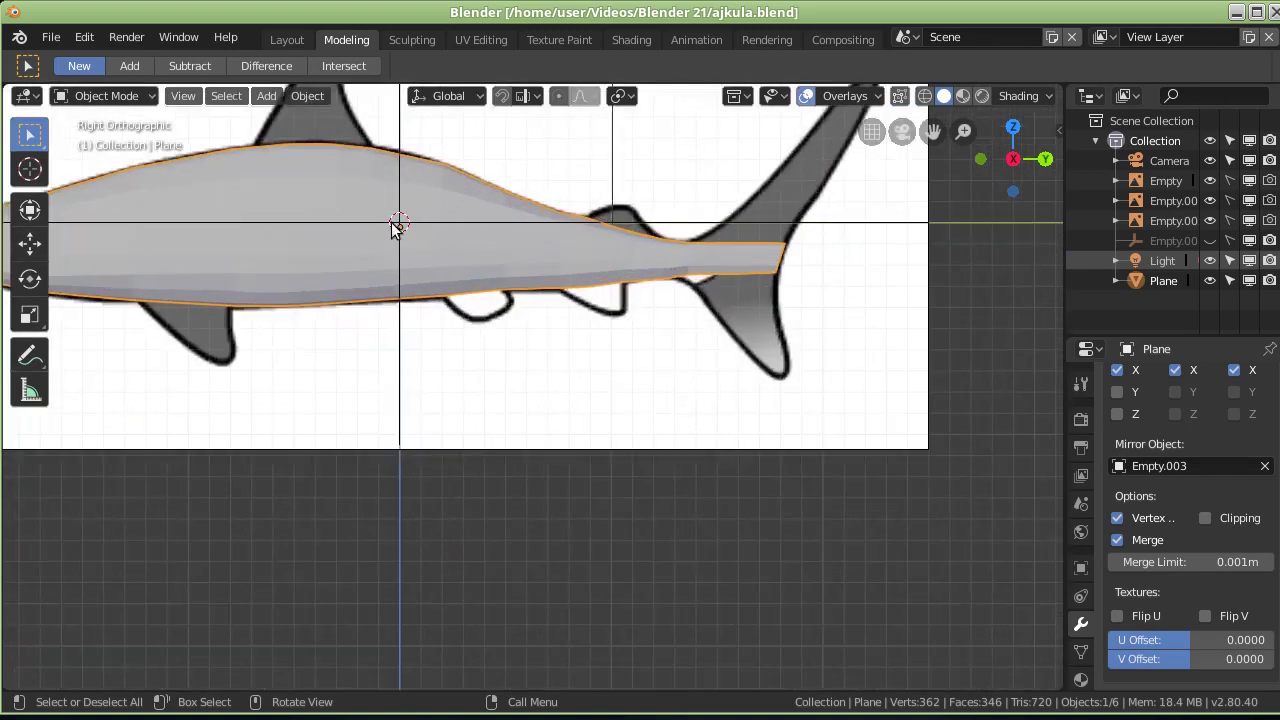
scroll(385, 230, down, 2)
shift+middle_drag(385, 230, 632, 366)
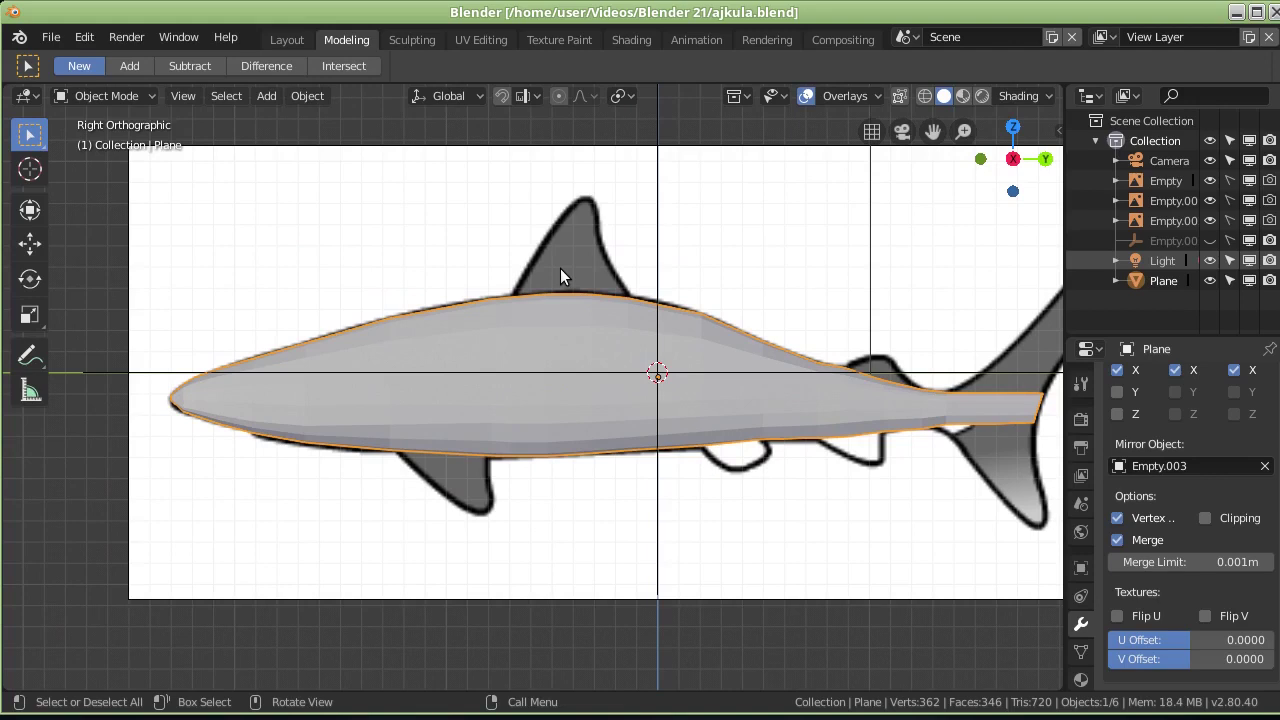
middle_drag(560, 268, 606, 299)
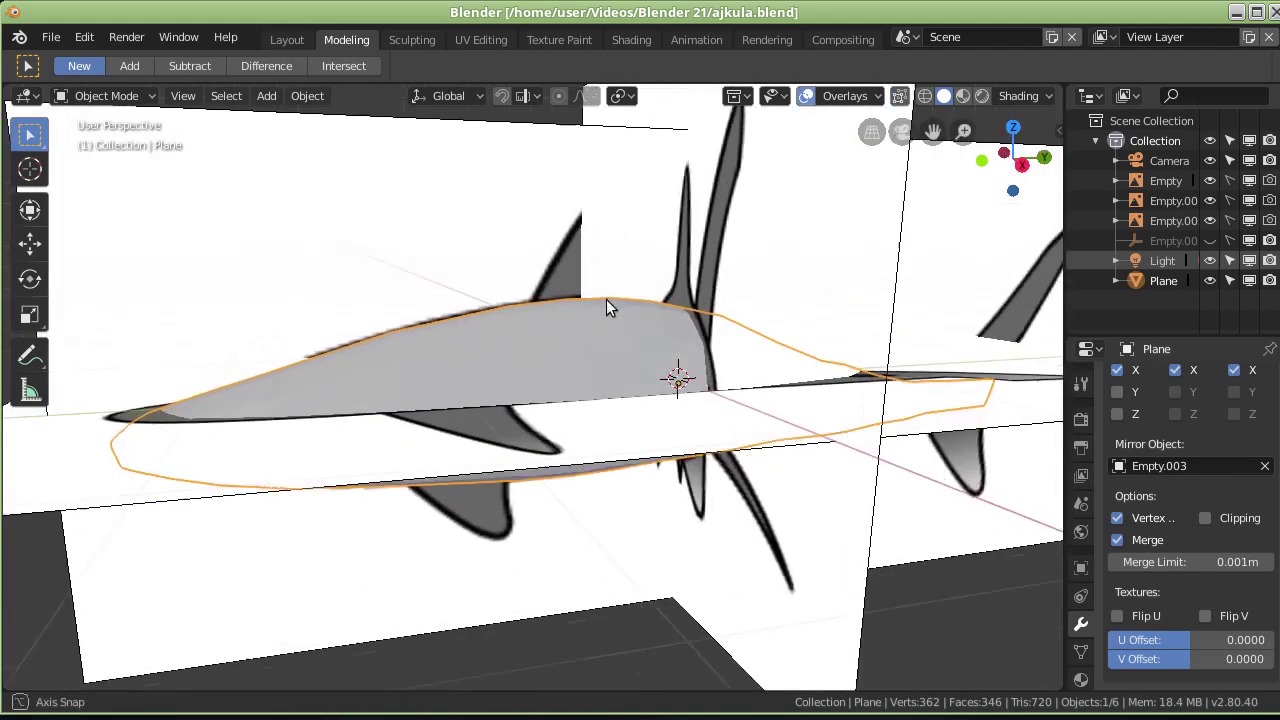
click(1209, 200)
click(1208, 182)
mouse_move(773, 334)
middle_down()
mouse_move(726, 335)
mouse_move(886, 319)
mouse_move(880, 340)
mouse_move(782, 349)
middle_up()
Step: Select the three faces along the shark's back directly under the dorsal fin
click(597, 380)
shift+click(739, 374)
shift+click(891, 345)
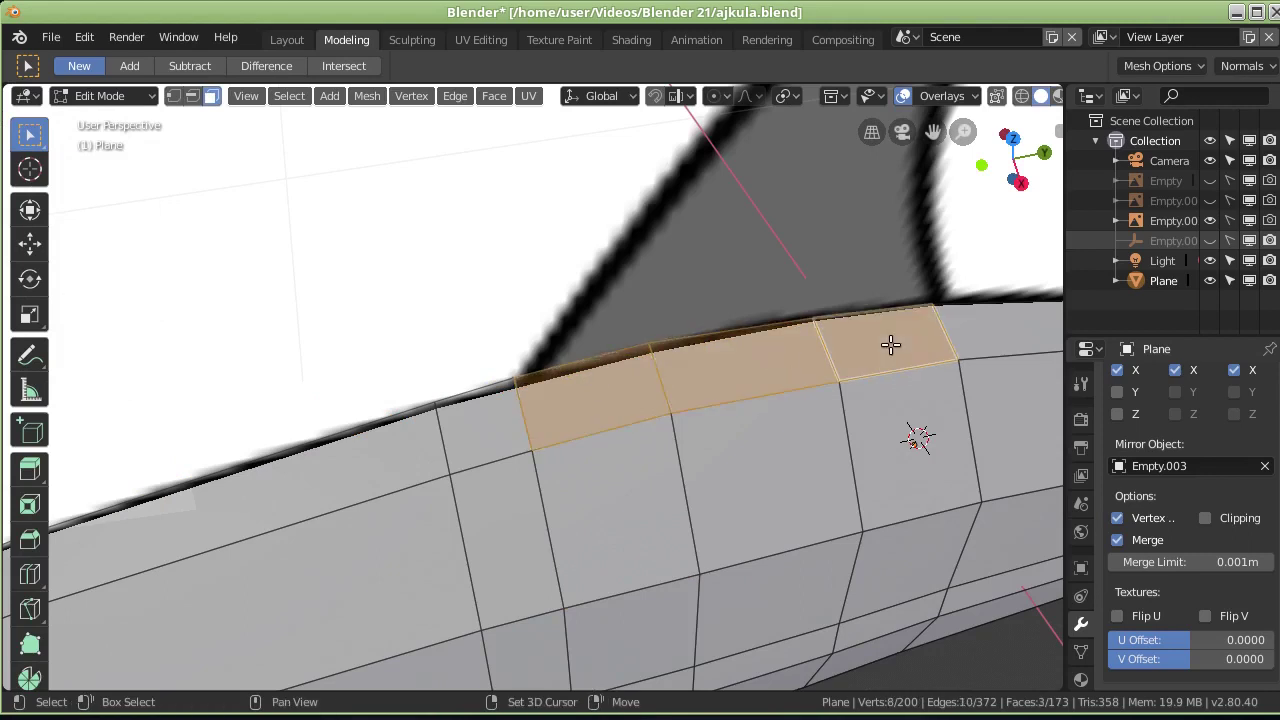
mouse_move(794, 377)
middle_down()
mouse_move(794, 443)
mouse_move(767, 428)
mouse_move(829, 394)
mouse_move(753, 377)
middle_up()
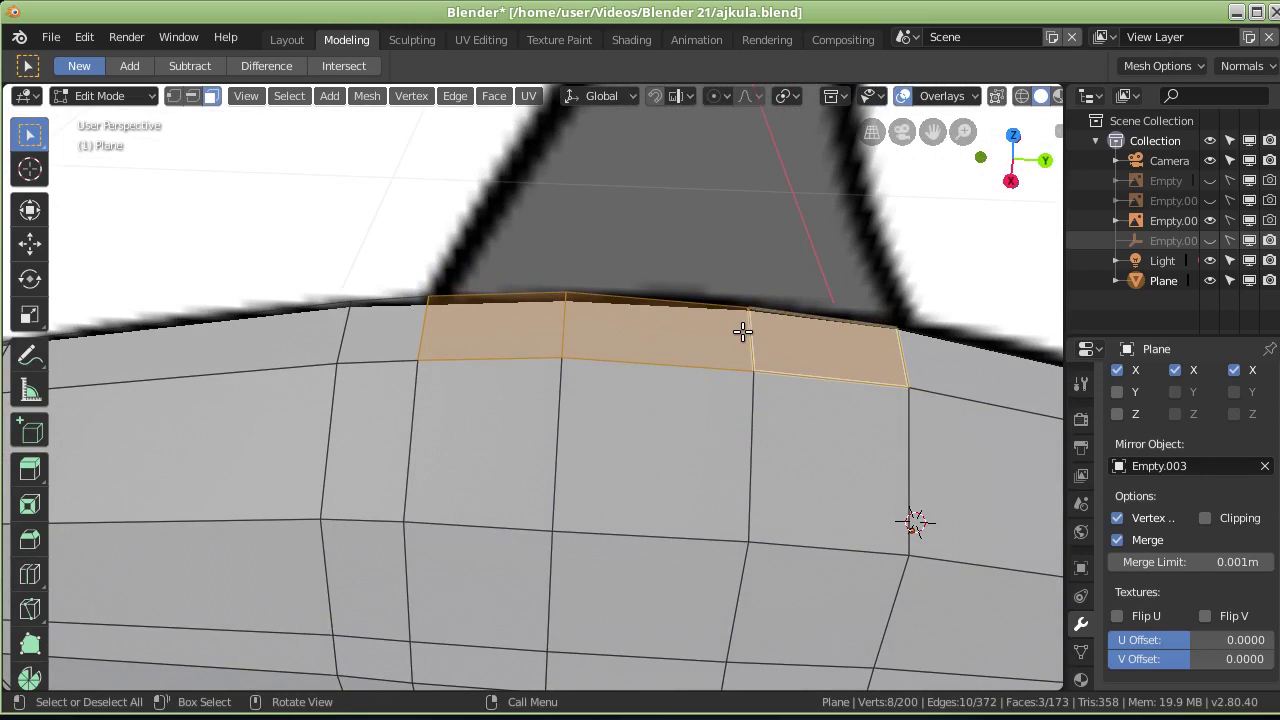
click(454, 96)
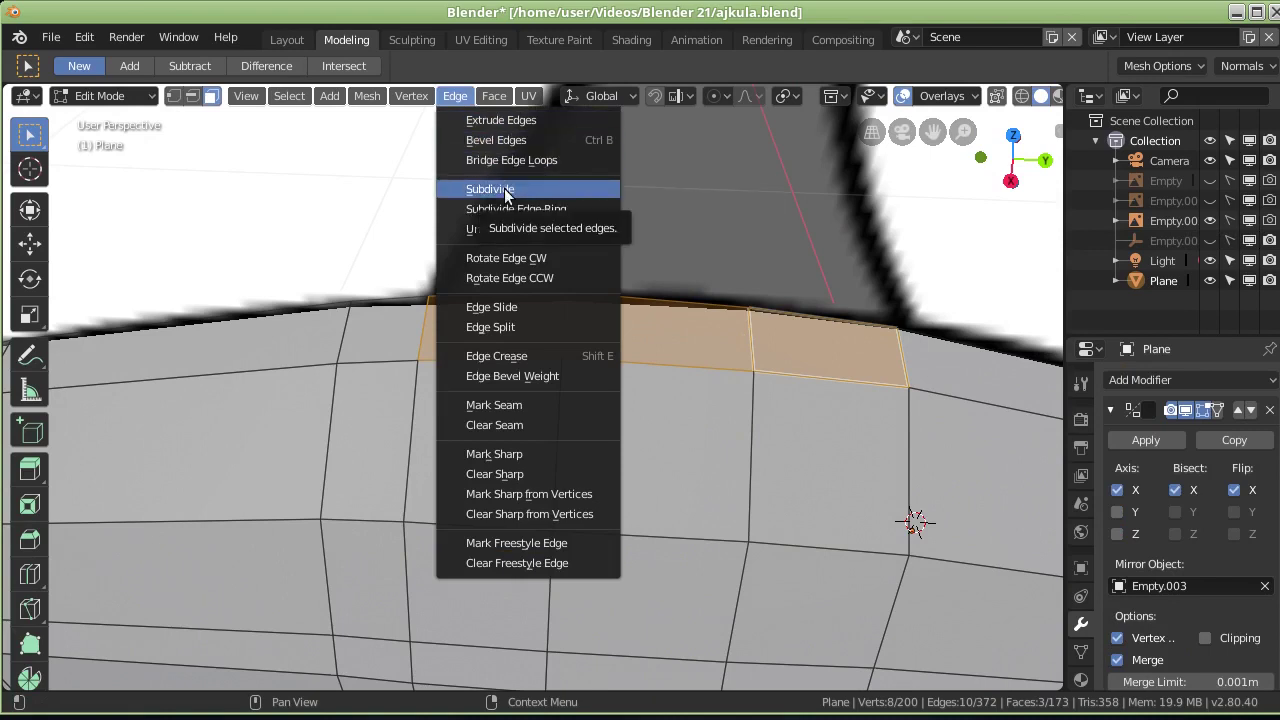
Step: Subdivide the three back faces and select the six top-row faces of the new strip
click(504, 188)
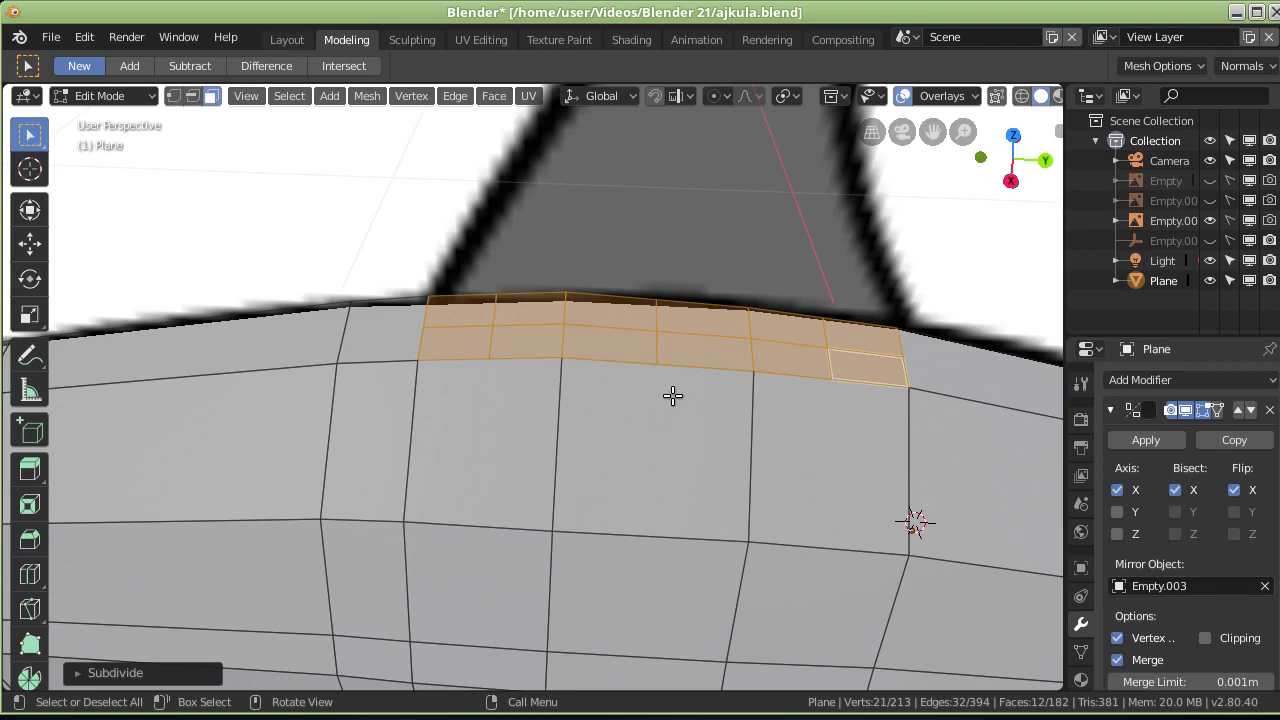
mouse_move(671, 413)
middle_down()
mouse_move(666, 446)
mouse_move(620, 460)
middle_up()
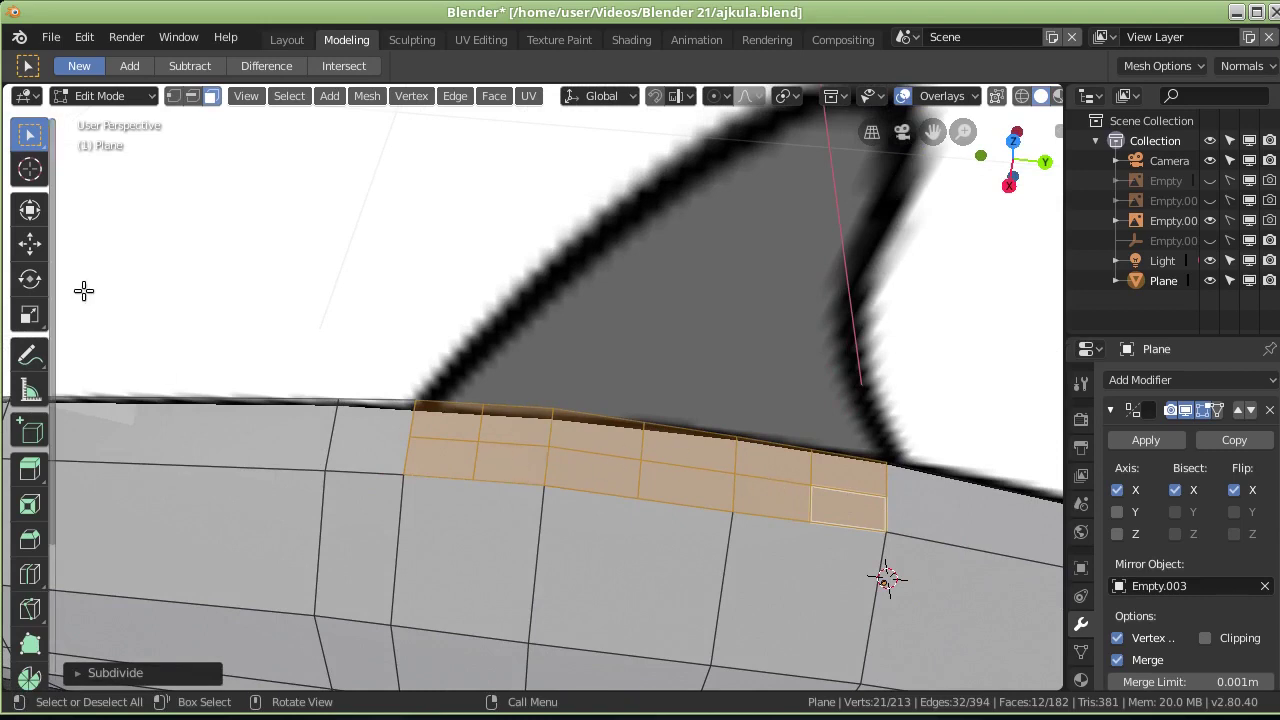
click(430, 429)
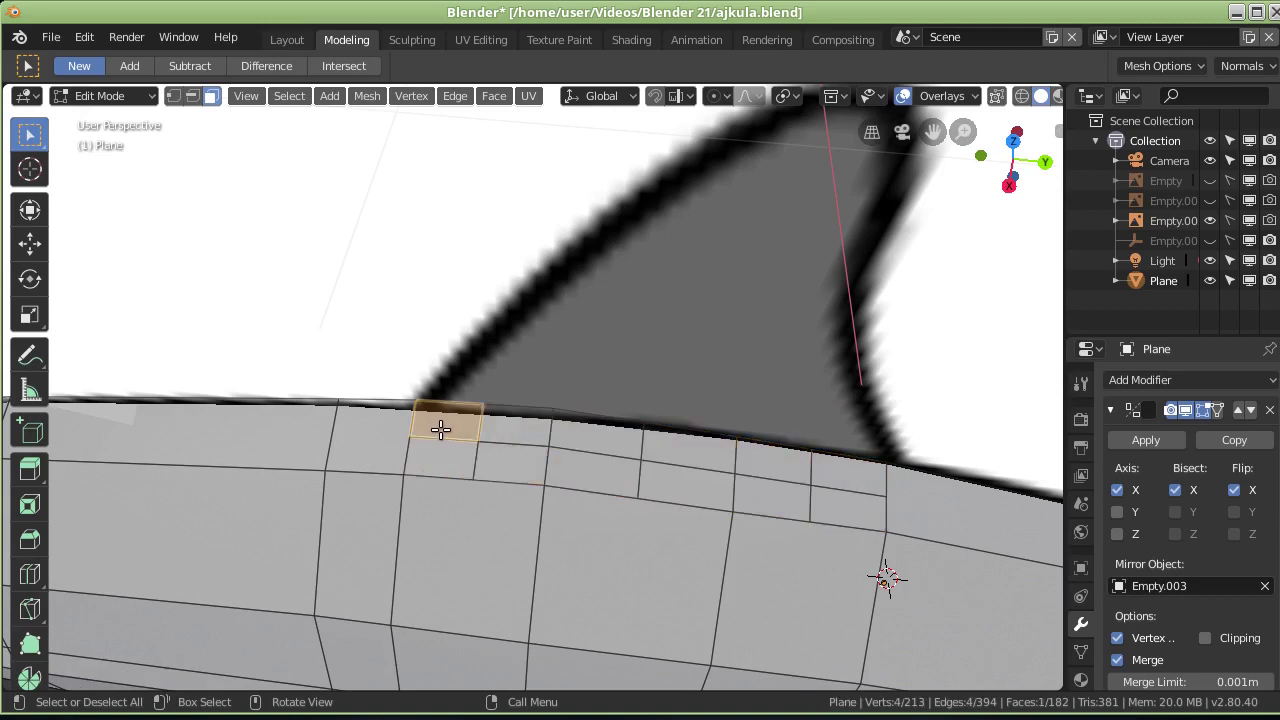
shift+click(515, 426)
shift+click(605, 438)
shift+click(688, 456)
shift+click(777, 457)
shift+click(834, 471)
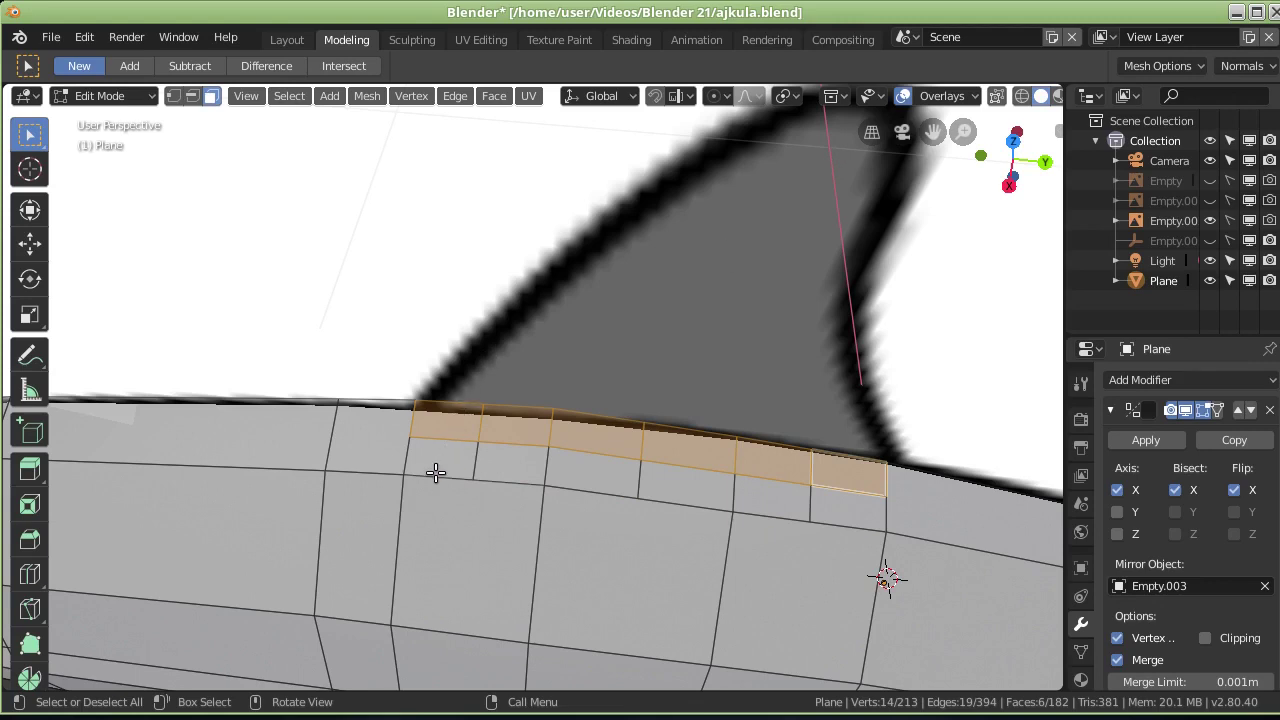
mouse_move(517, 494)
middle_down()
mouse_move(541, 491)
mouse_move(633, 358)
middle_up()
mouse_move(716, 290)
middle_down()
mouse_move(629, 323)
mouse_move(600, 372)
middle_up()
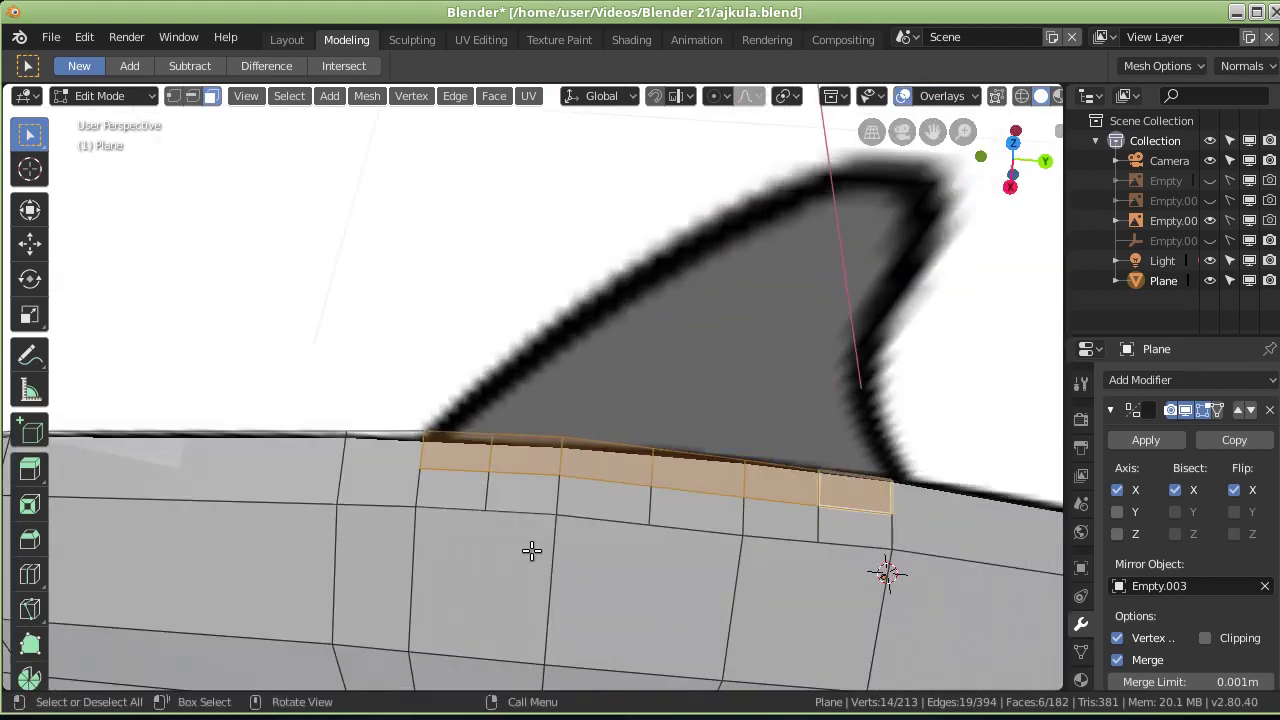
mouse_move(557, 483)
middle_down()
mouse_move(660, 449)
mouse_move(680, 300)
middle_up()
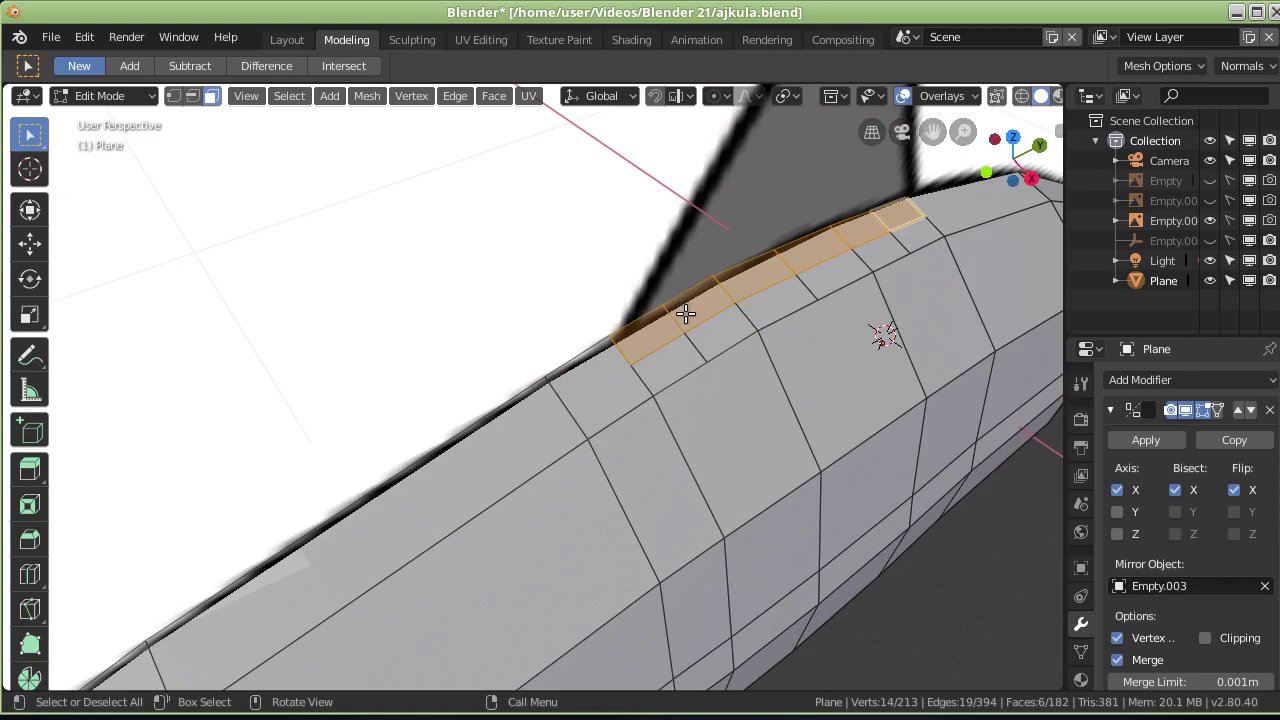
Step: Undo, reselect the three faces at the fin base and subdivide them again
key(ctrl+z)
key(ctrl+z)
key(ctrl+z)
key(ctrl+z)
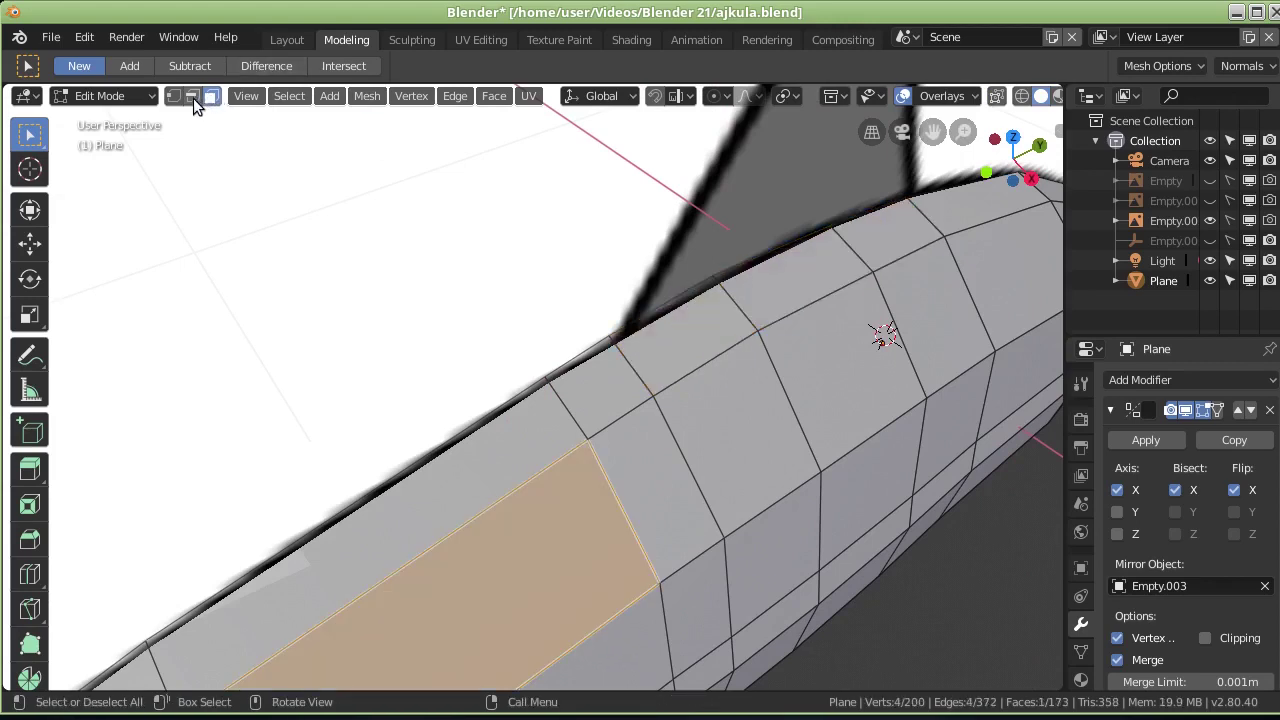
click(692, 338)
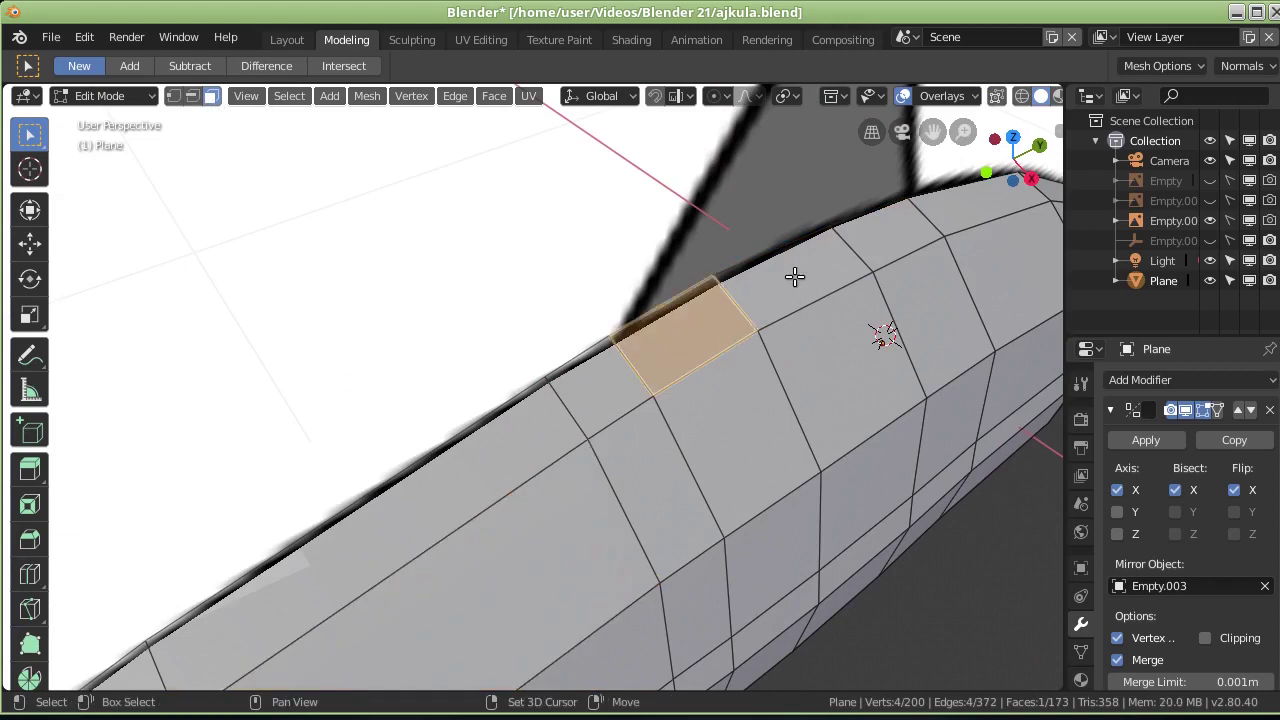
shift+click(794, 276)
shift+click(893, 245)
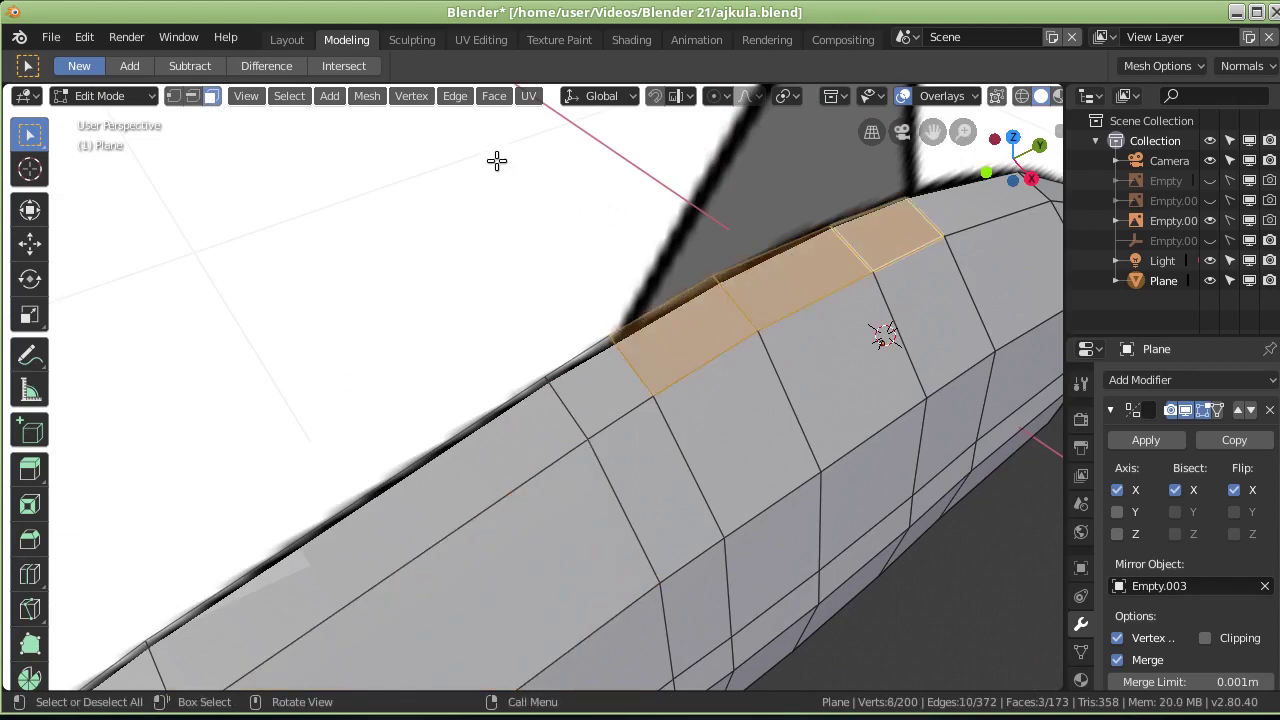
click(447, 99)
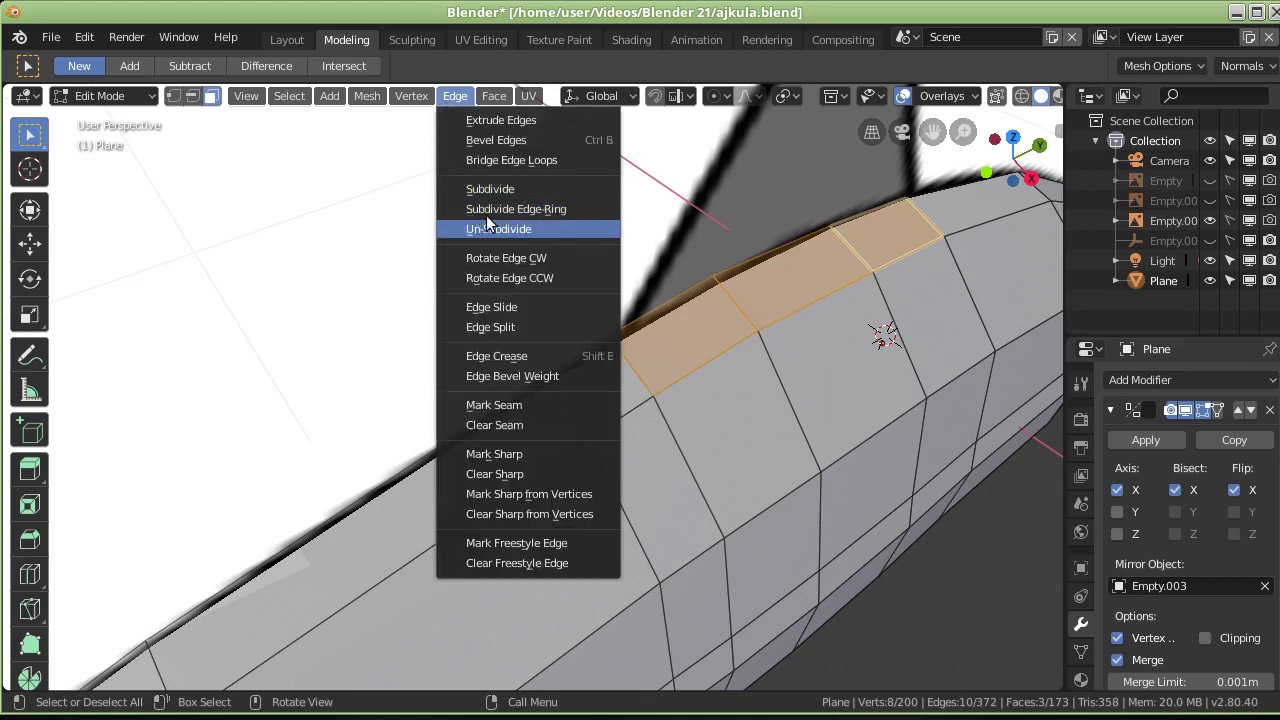
click(500, 189)
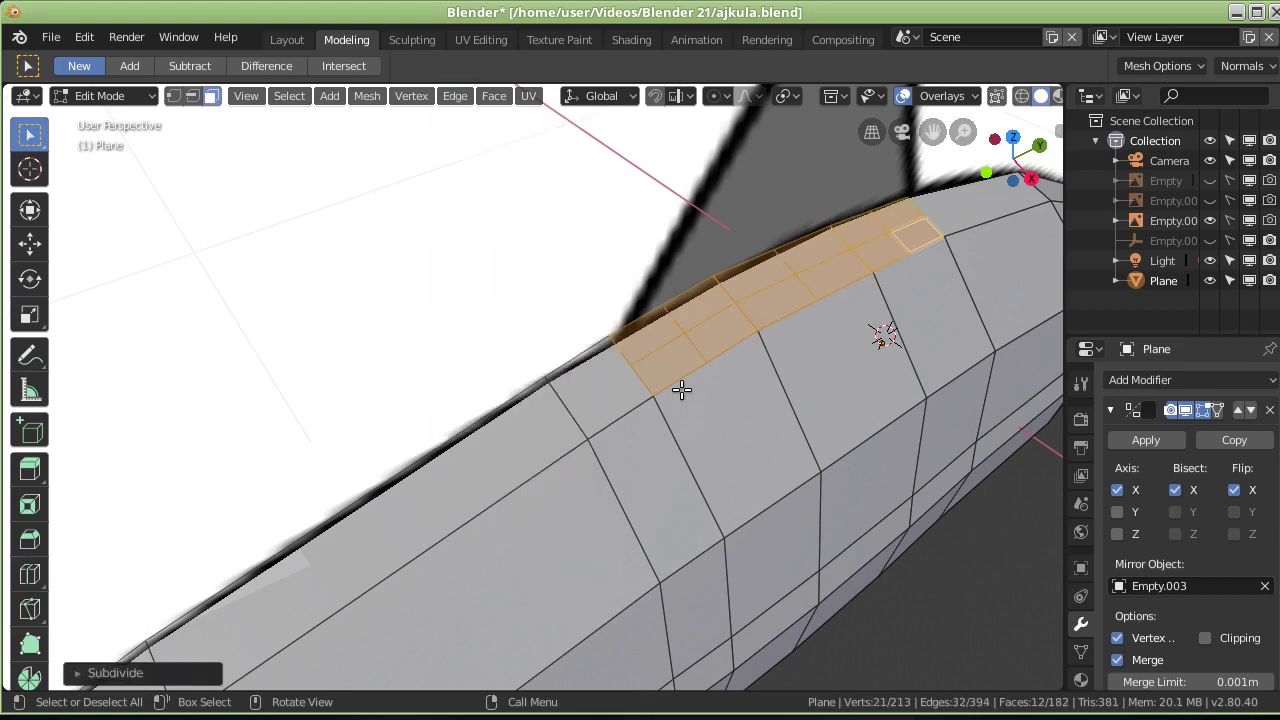
middle_drag(810, 321, 720, 383)
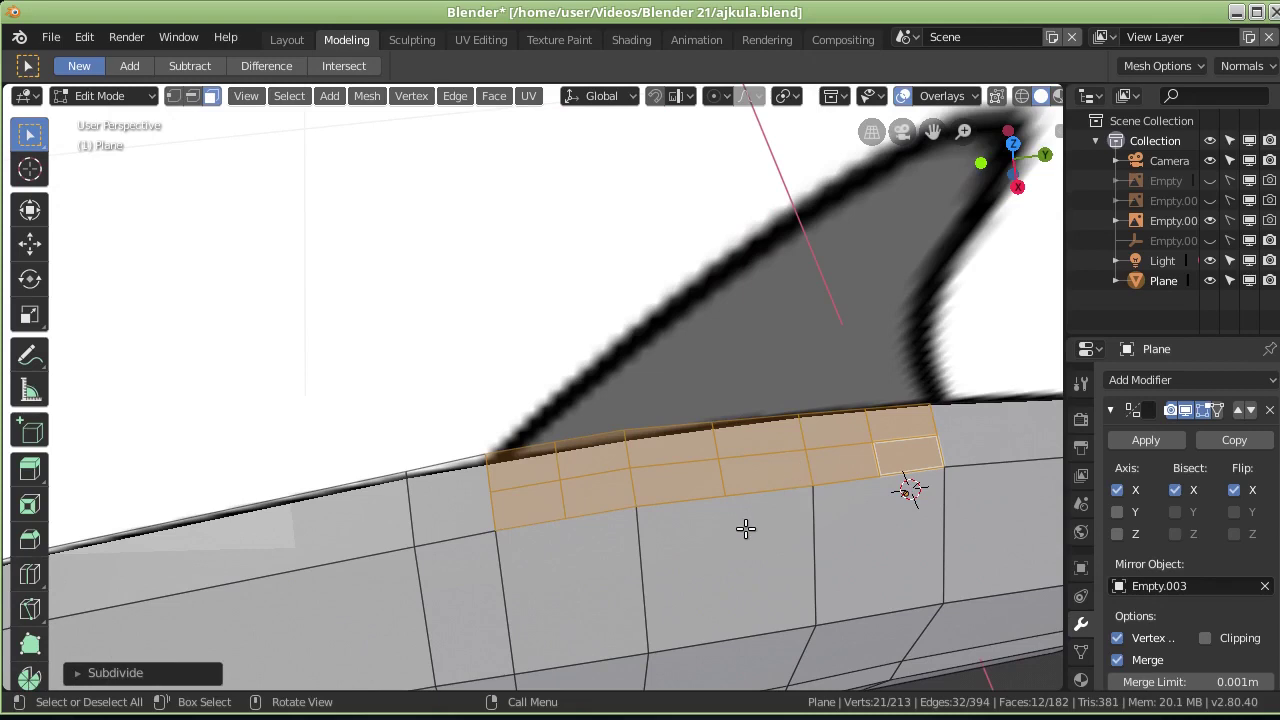
Step: Select the six narrow top-row faces along the dorsal fin base
click(518, 470)
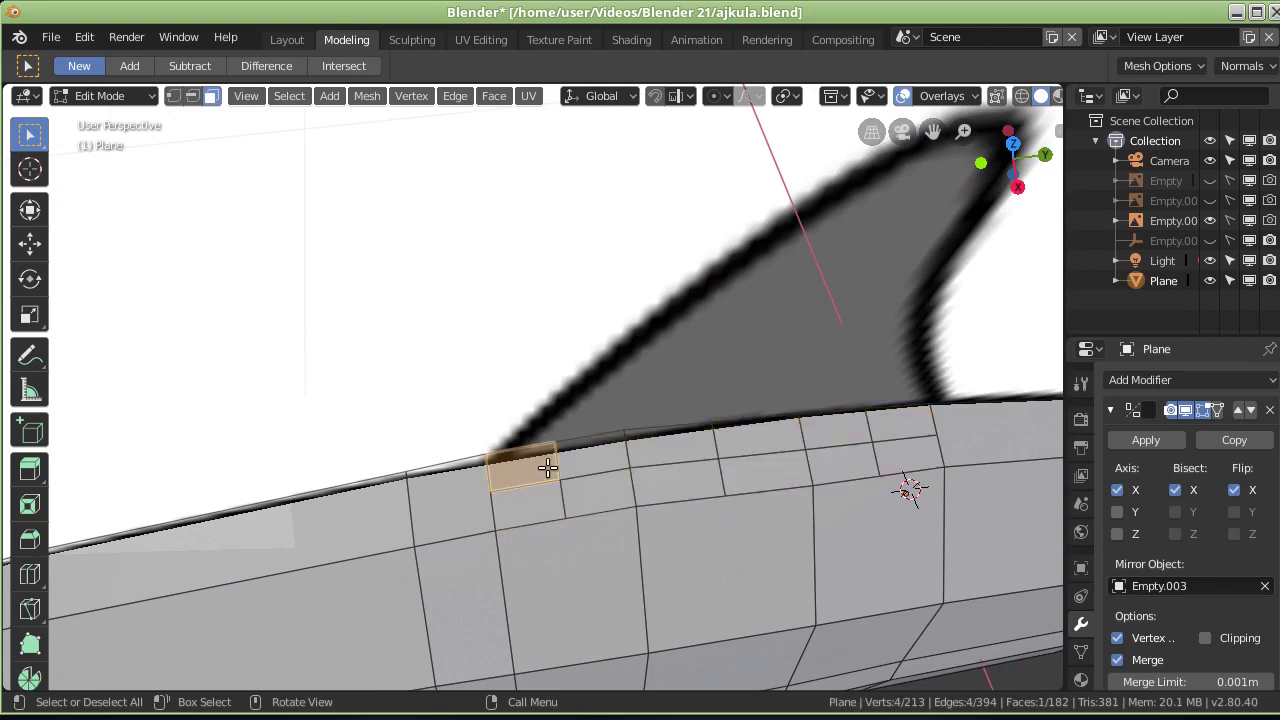
click(174, 98)
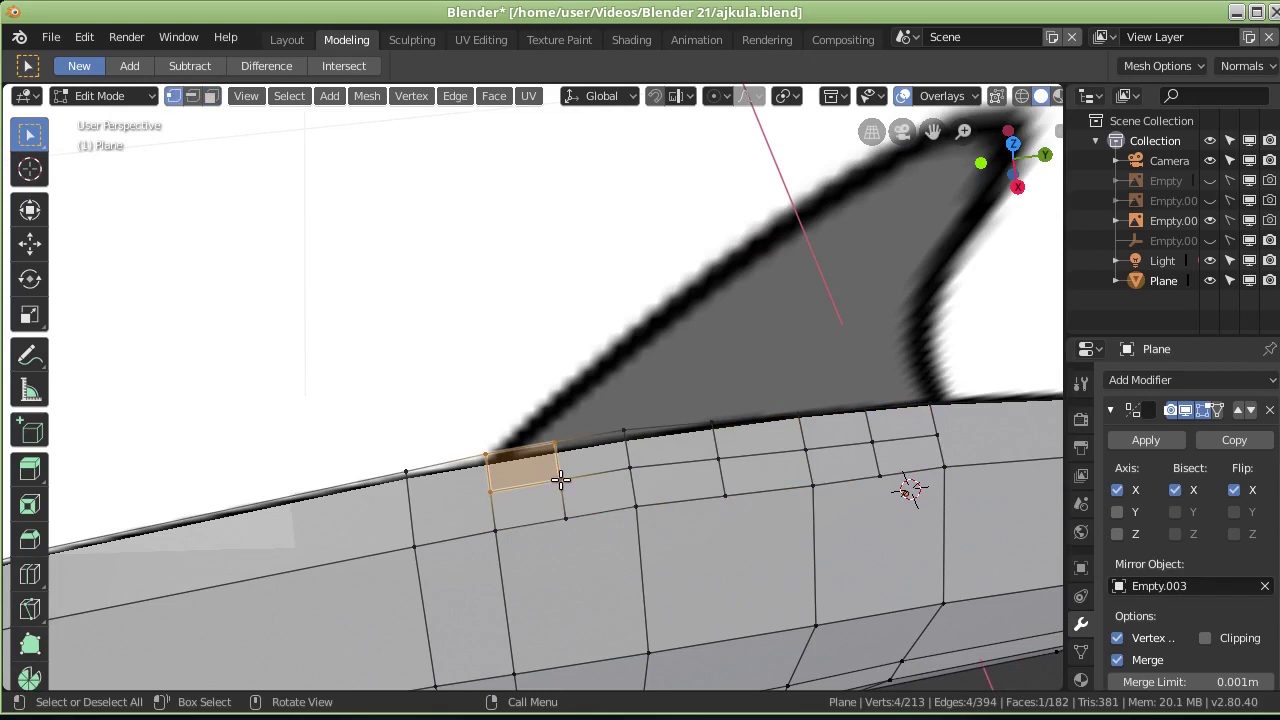
middle_drag(611, 509, 663, 509)
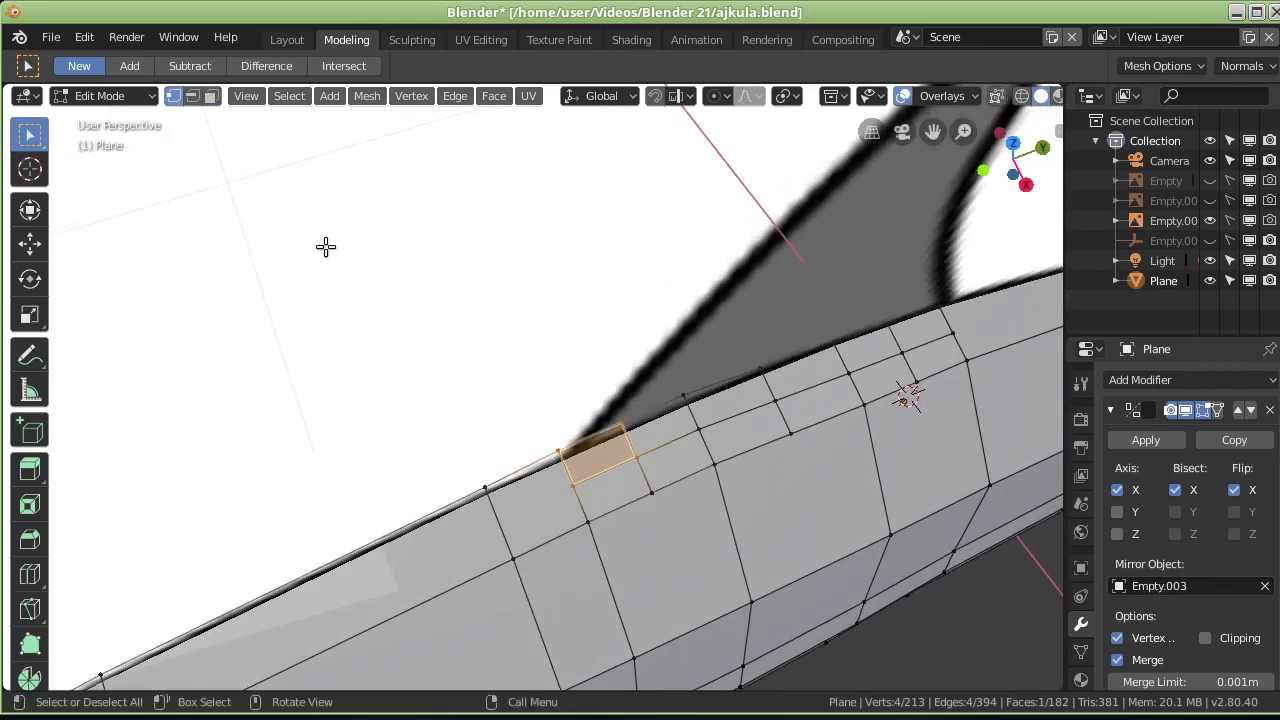
click(211, 95)
shift+click(680, 424)
shift+click(745, 404)
shift+click(812, 383)
shift+click(865, 360)
shift+click(907, 338)
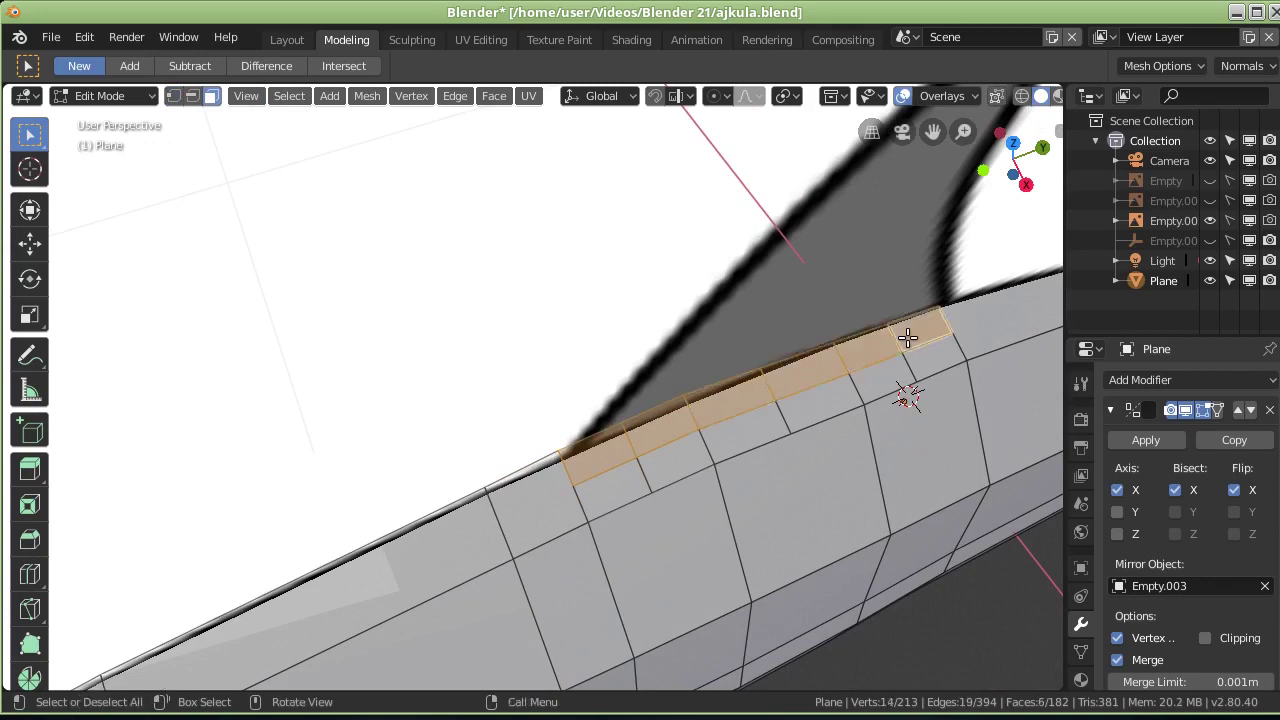
Step: Extrude the six top faces upward into the fin base and scale them slightly inward
key(KP_3)
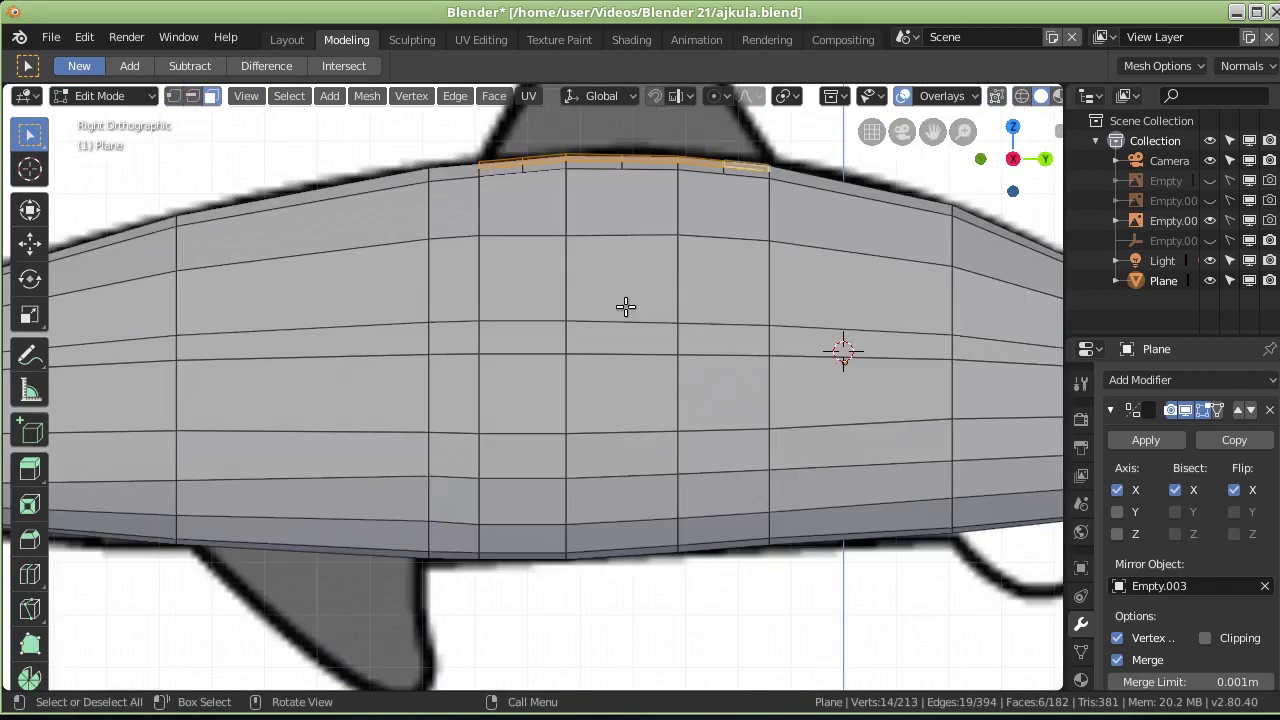
shift+middle_drag(577, 286, 606, 514)
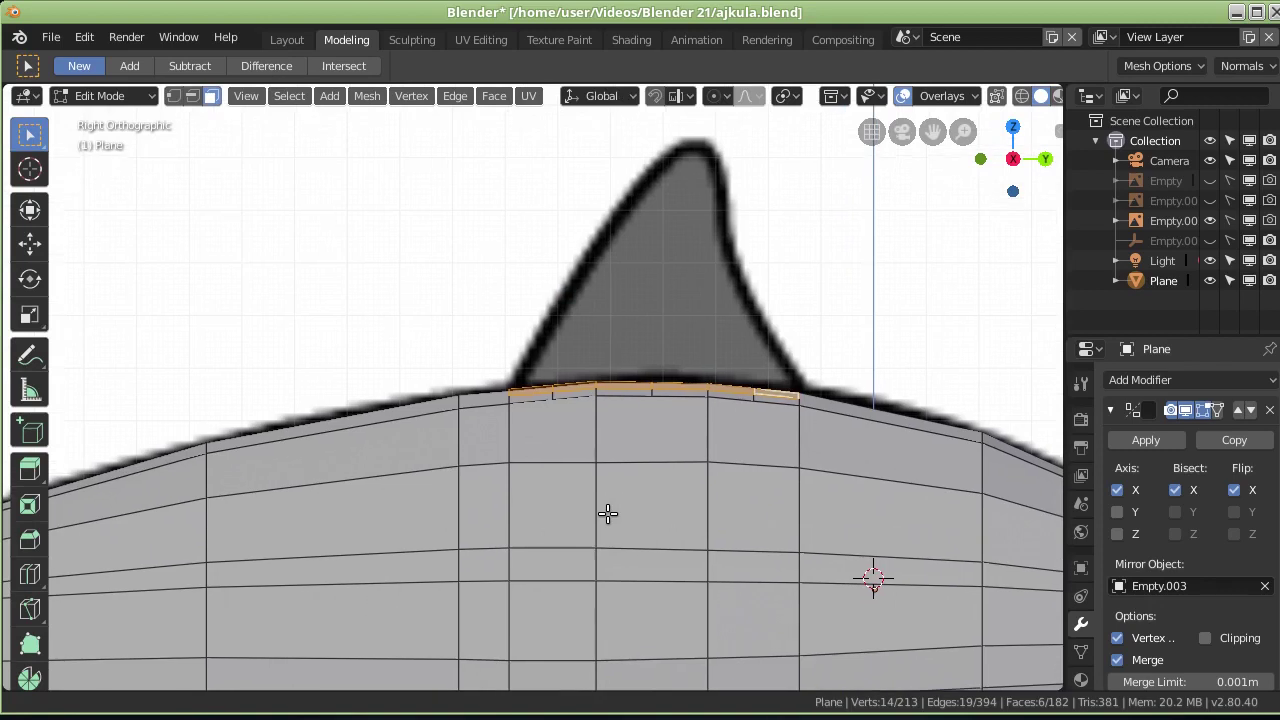
key(e)
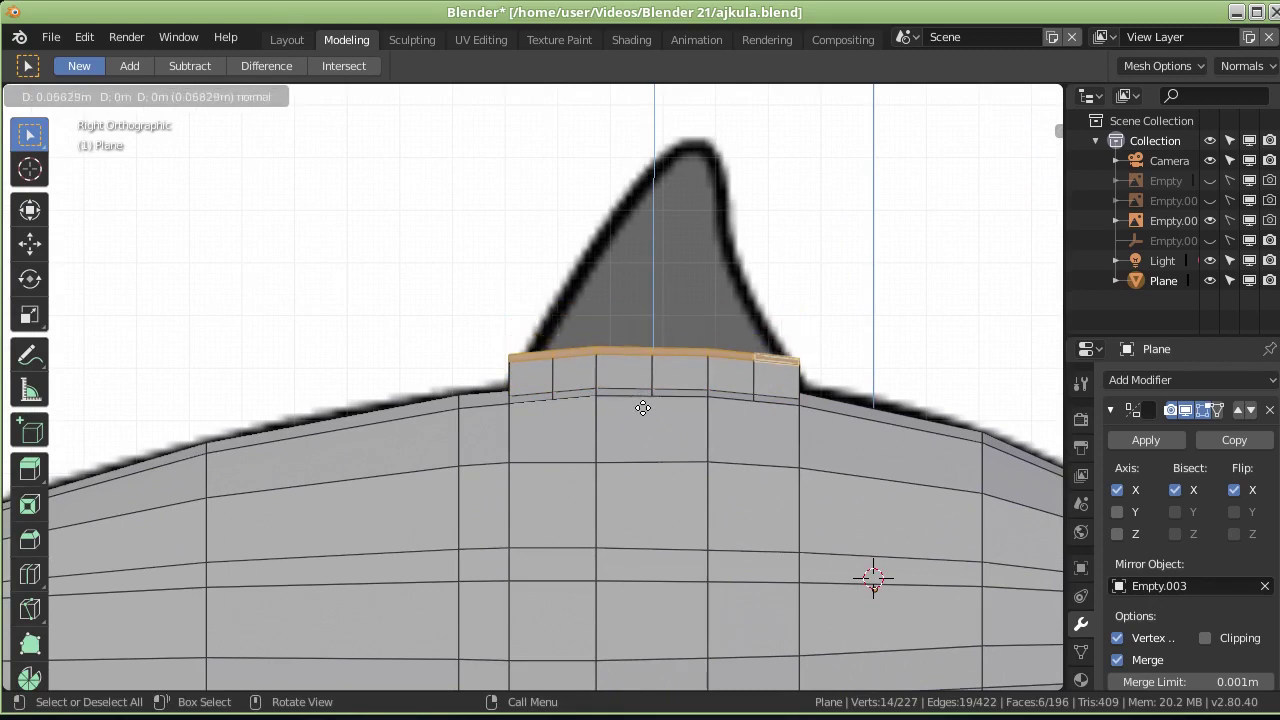
click(643, 404)
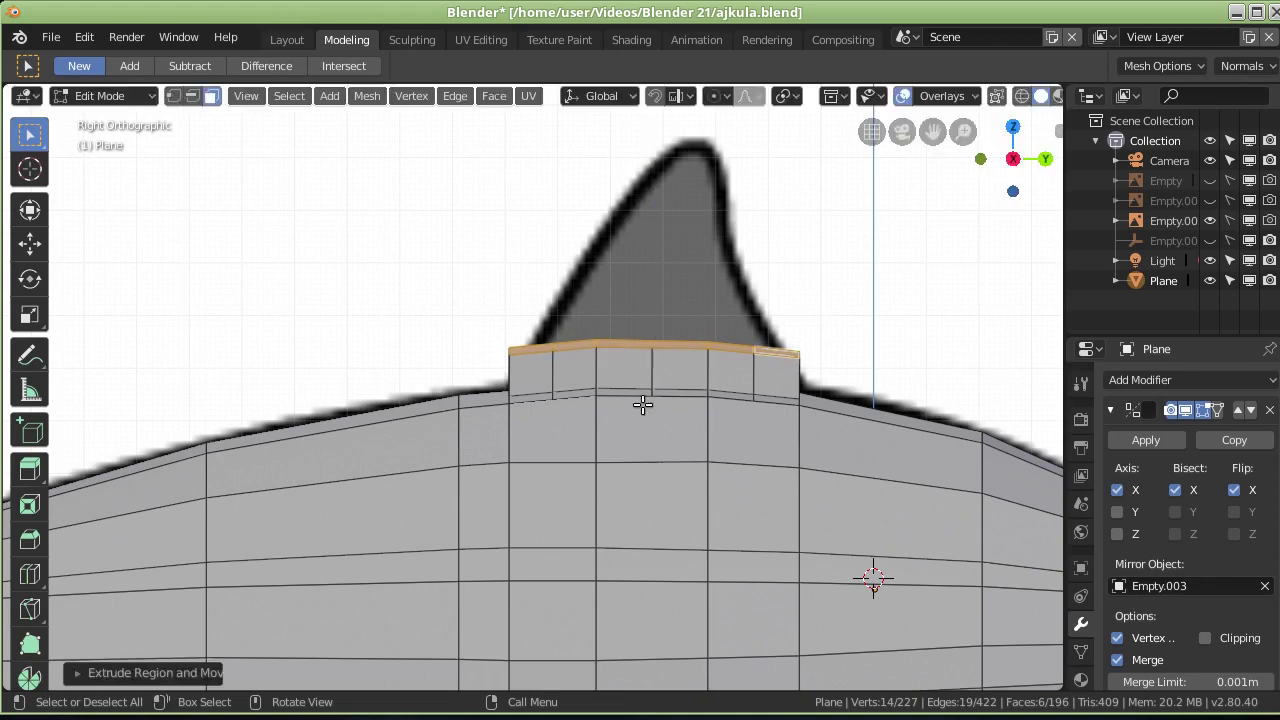
key(s)
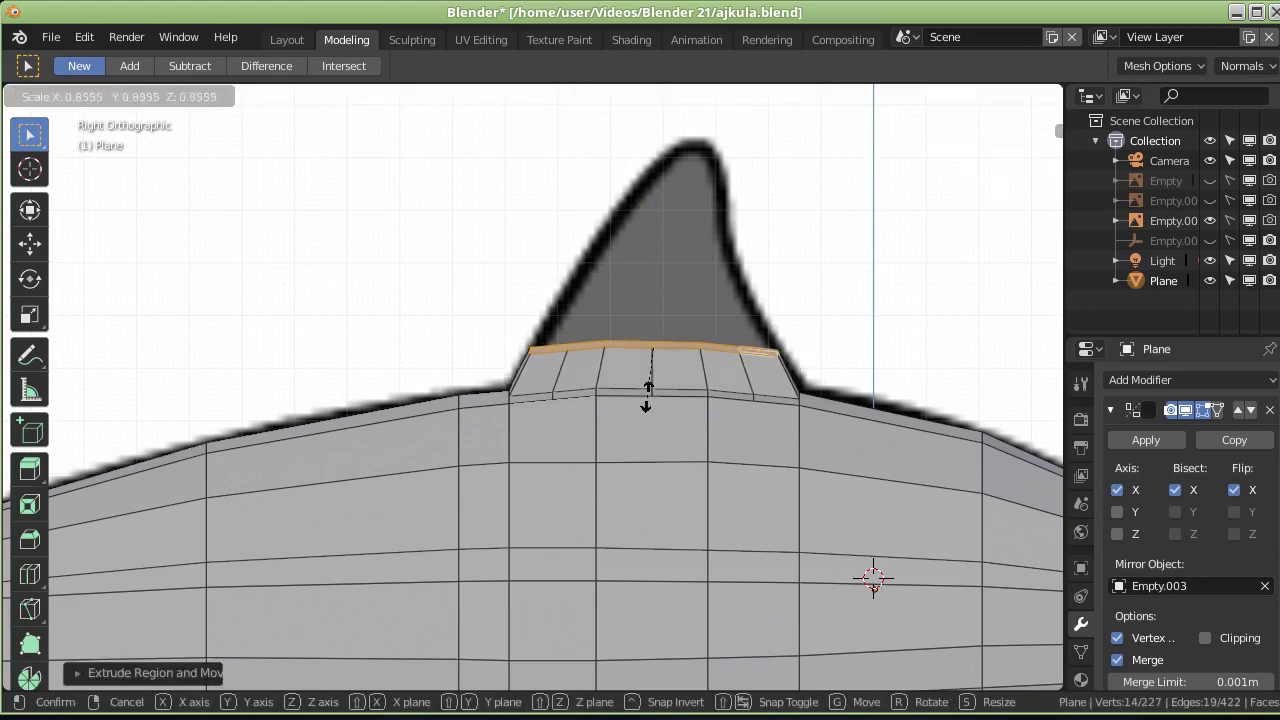
click(647, 395)
key(KP_1)
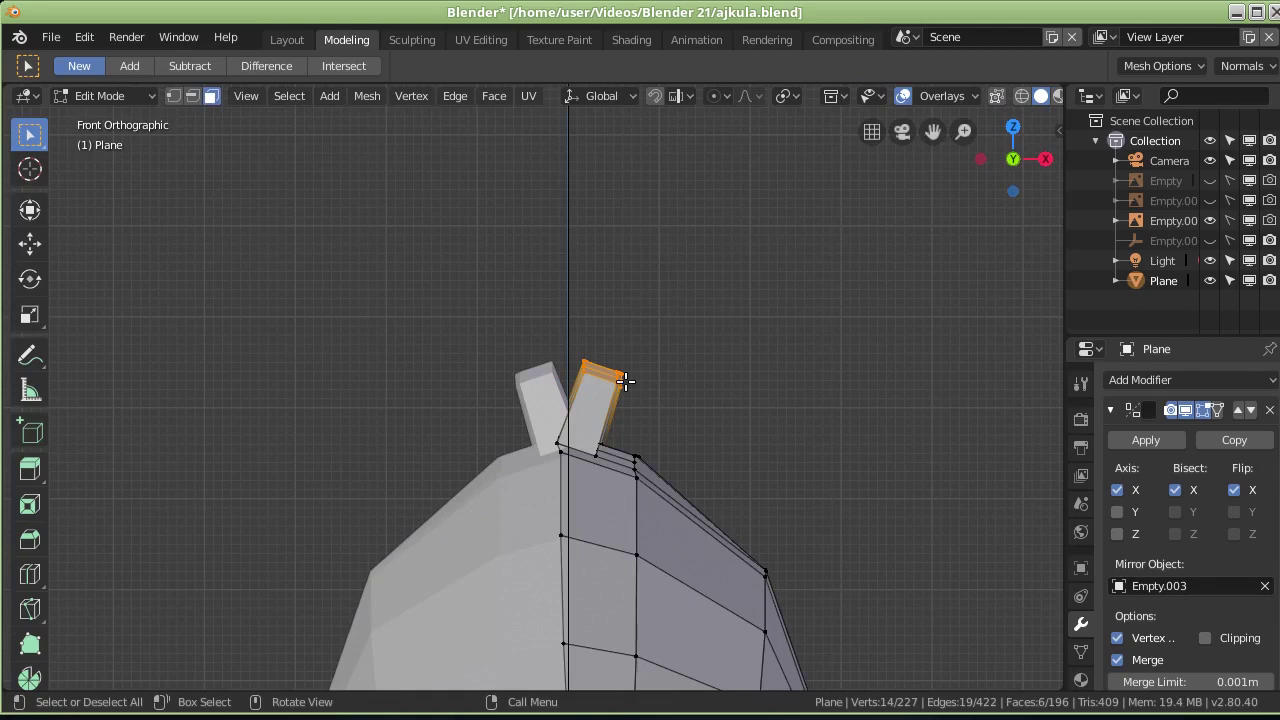
Step: In front view, move the extruded fin faces sideways along X toward the mirror centre line
middle_drag(629, 400, 596, 401)
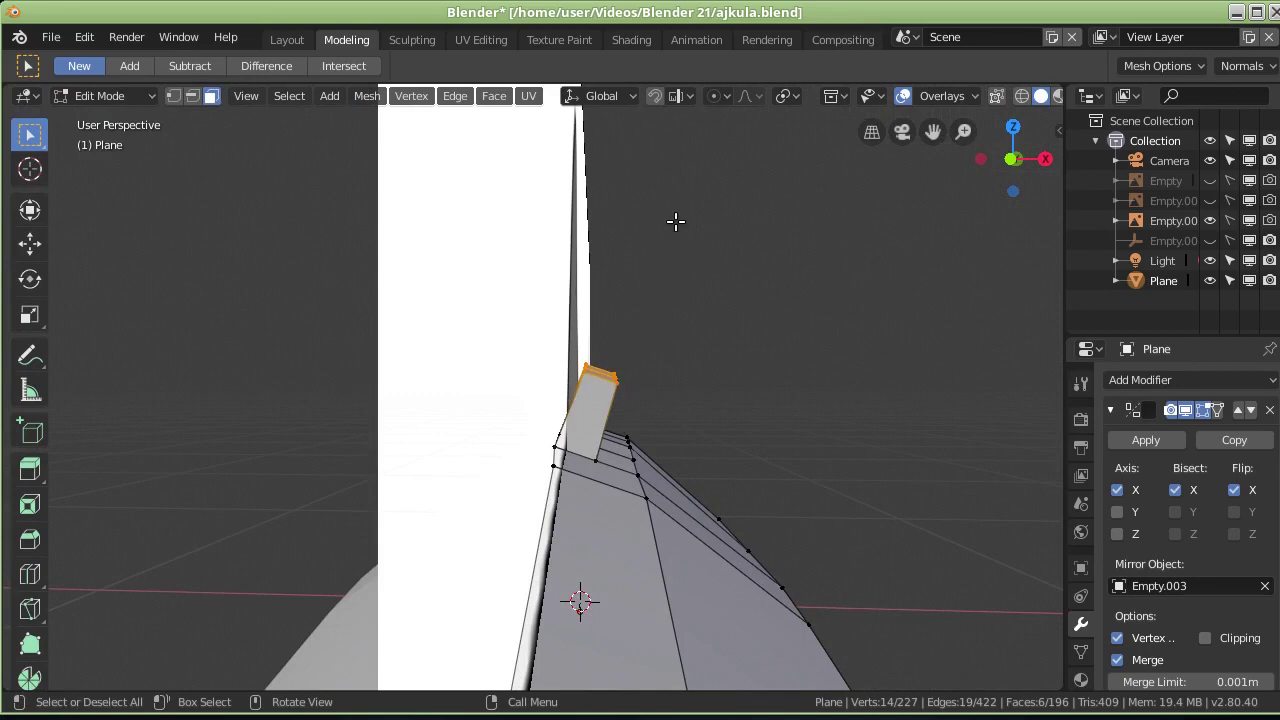
key(KP_1)
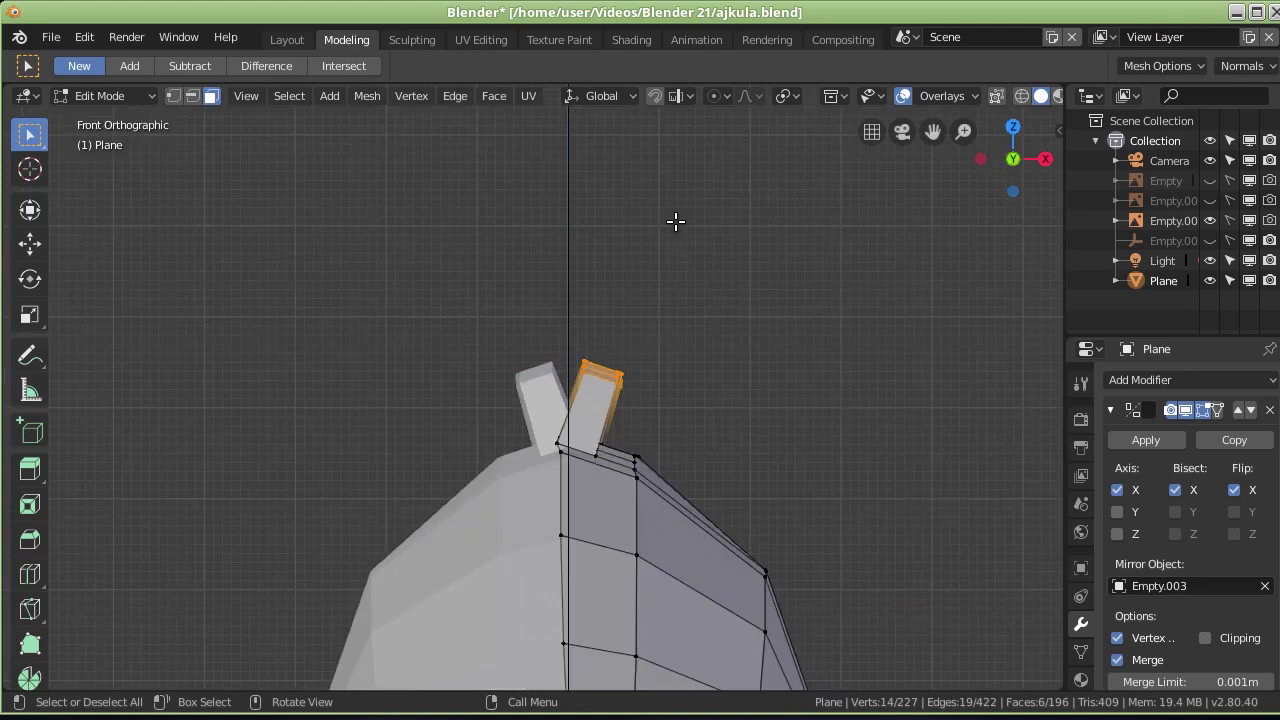
key(g)
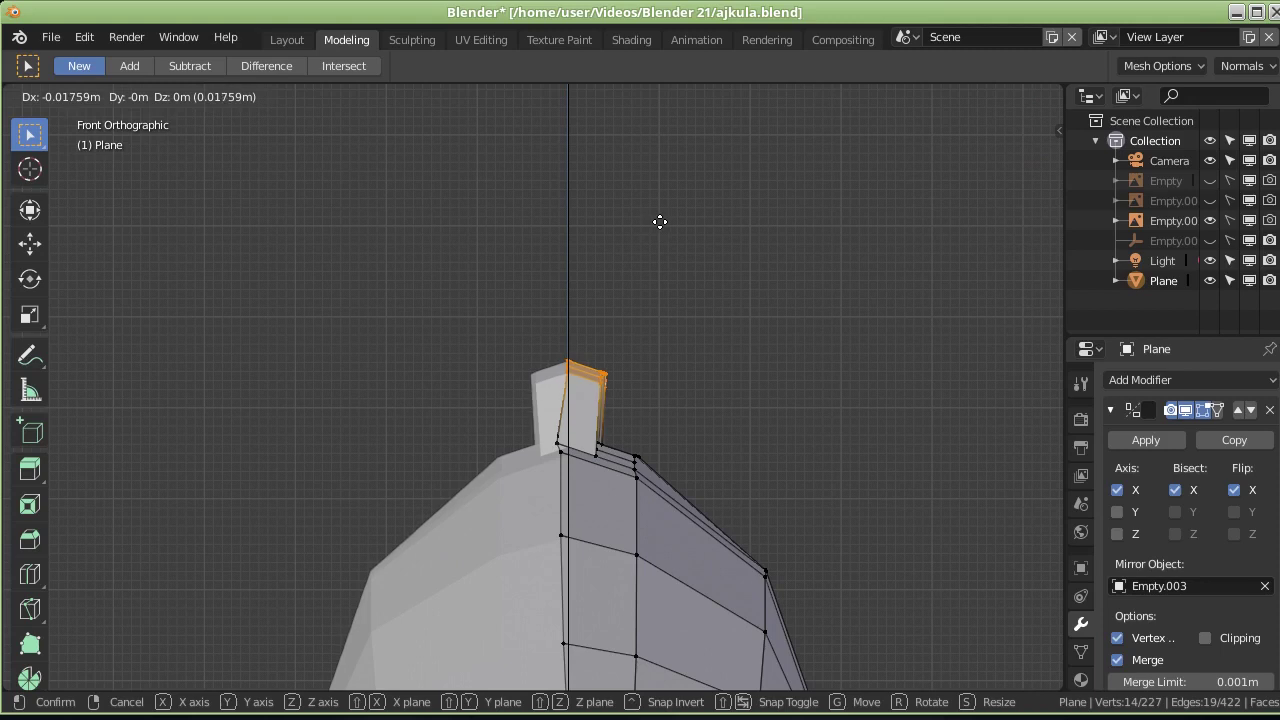
click(660, 221)
scroll(517, 428, up, 2)
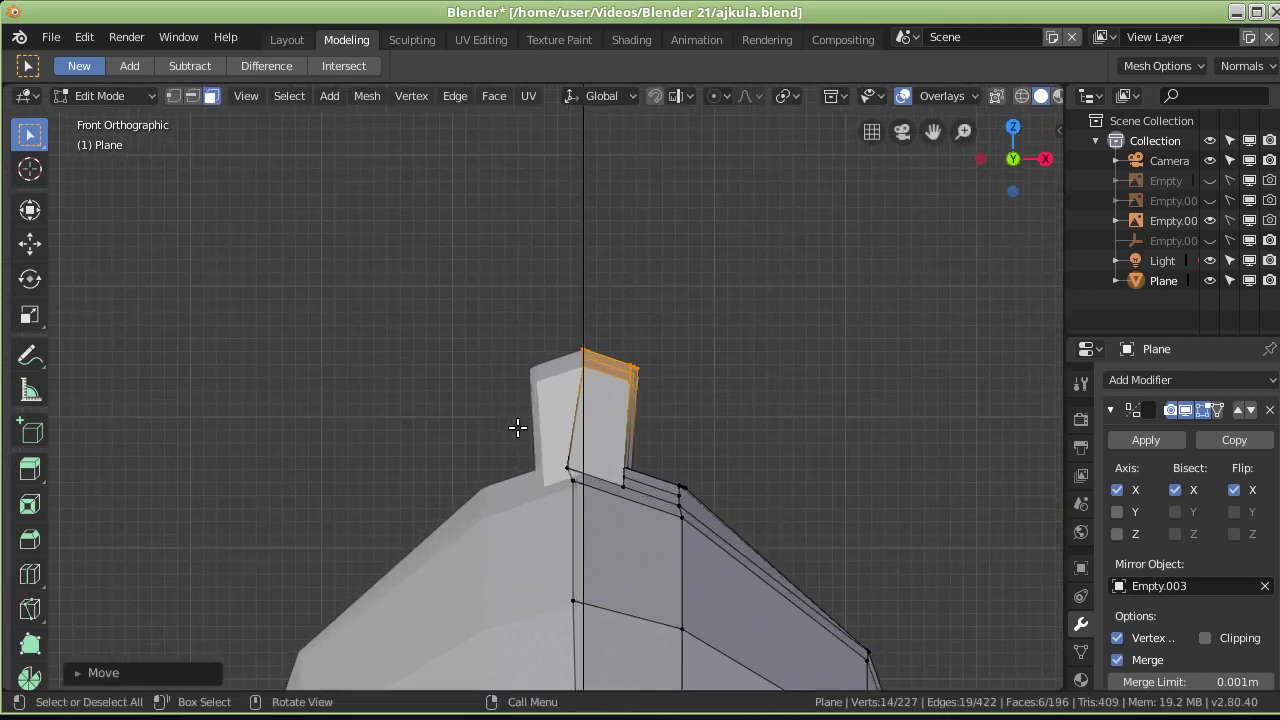
scroll(572, 458, up, 2)
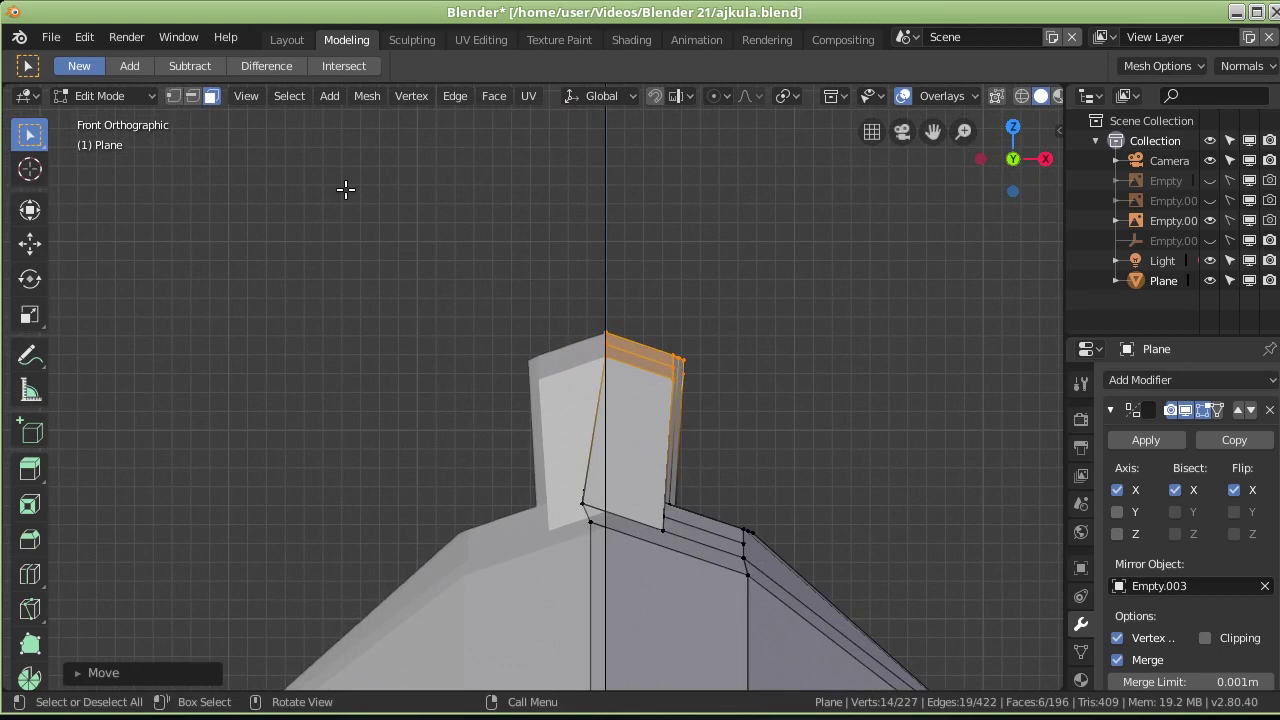
middle_drag(343, 189, 139, 357)
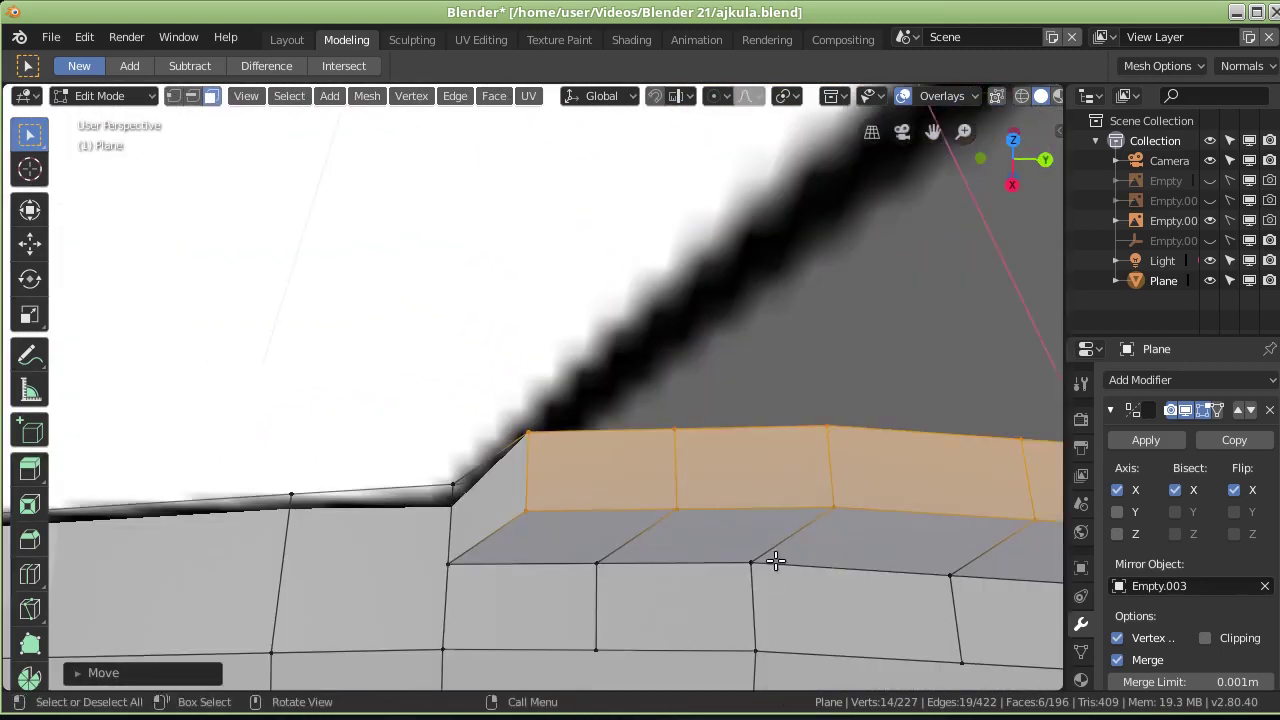
mouse_move(634, 541)
middle_down()
mouse_move(418, 490)
mouse_move(528, 655)
middle_up()
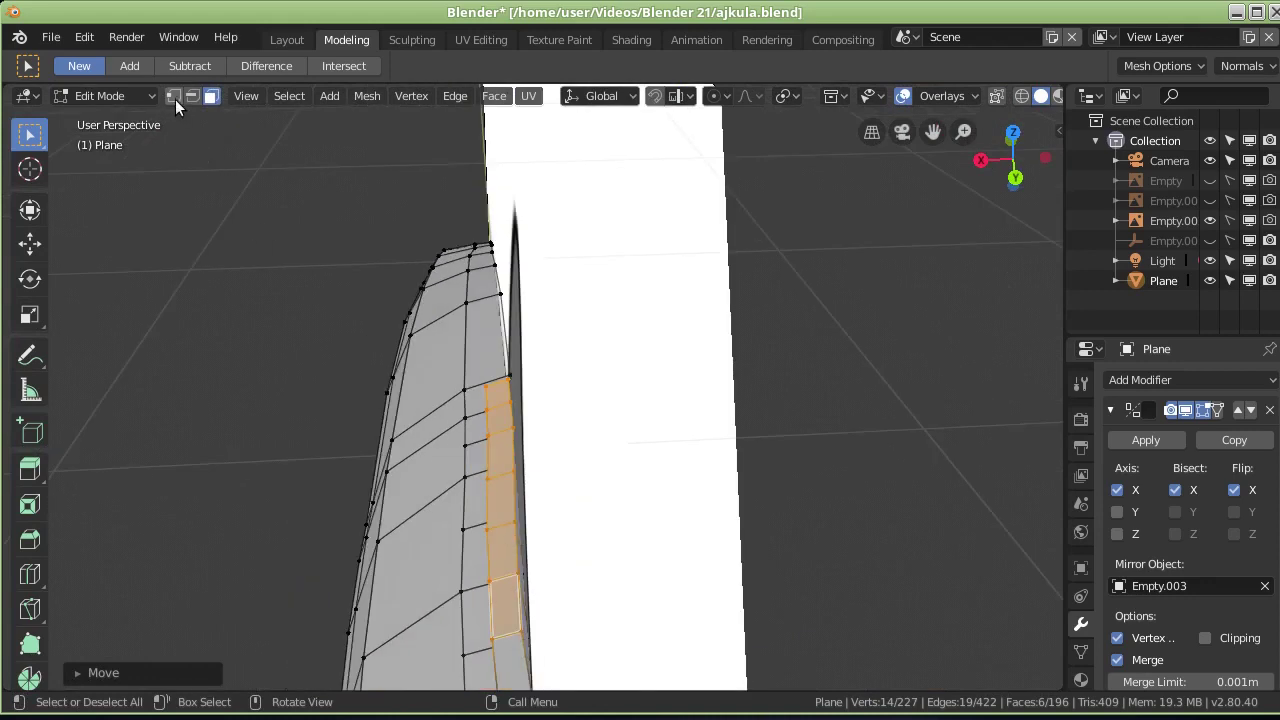
Step: Nudge the first two back-seam vertices toward the seam
click(514, 523)
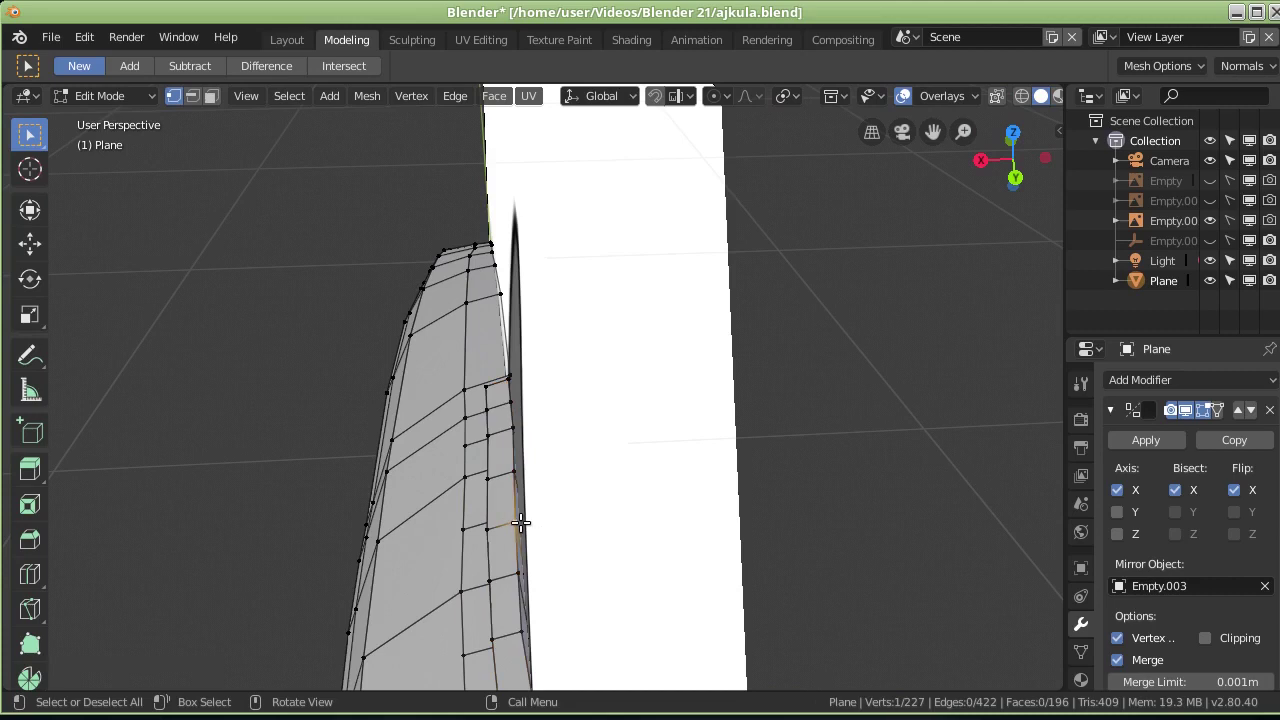
key(g)
click(515, 540)
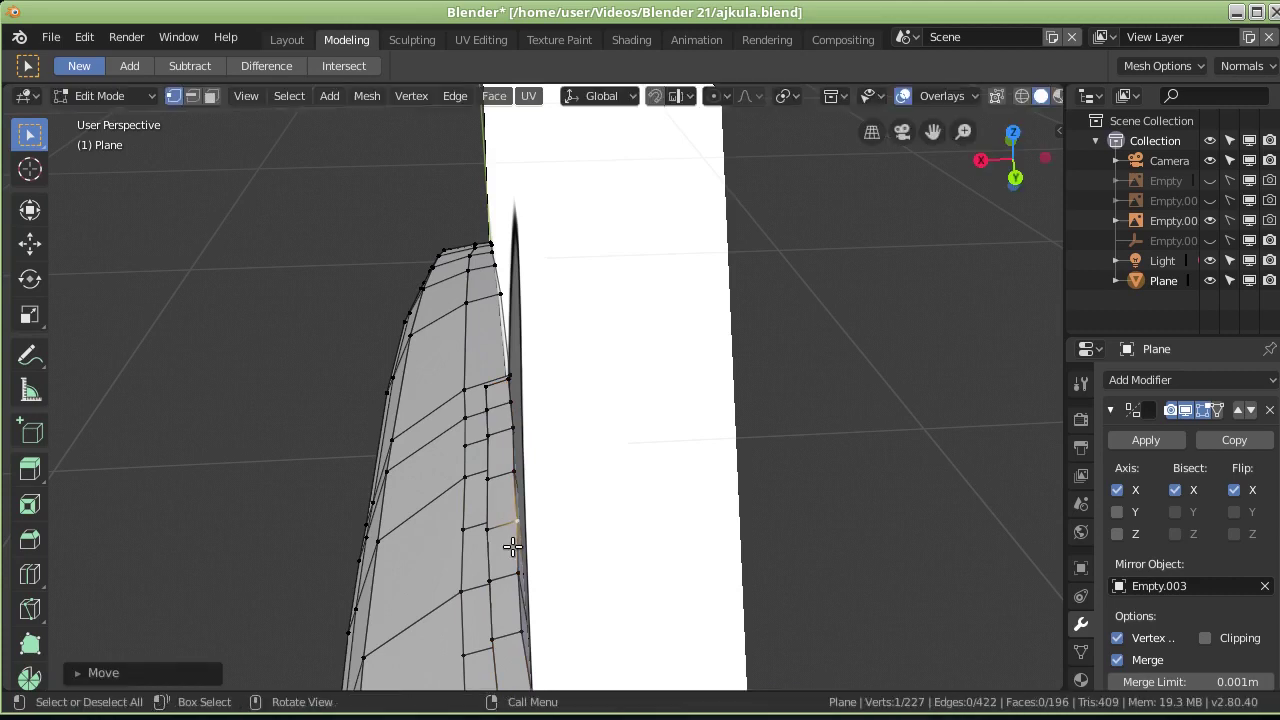
click(518, 570)
key(g)
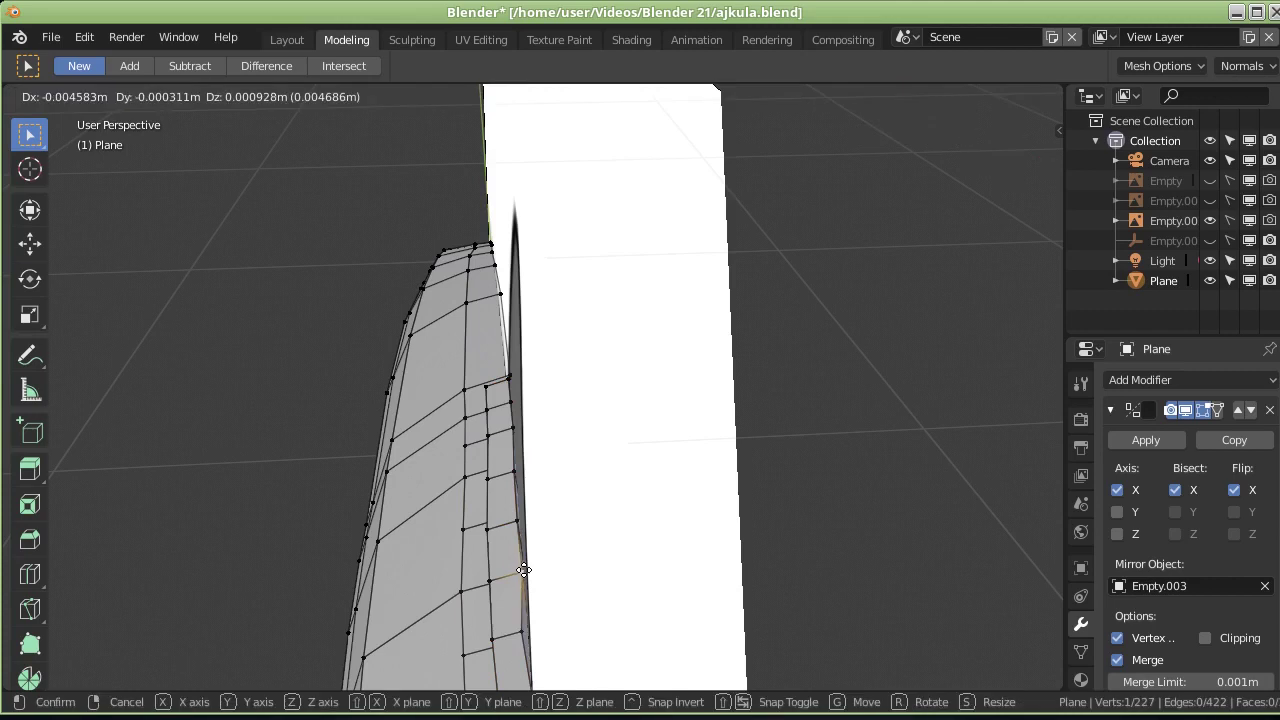
click(524, 570)
Step: In top view, shift an upper seam vertex left onto the mirror centre line
middle_drag(524, 570, 549, 434)
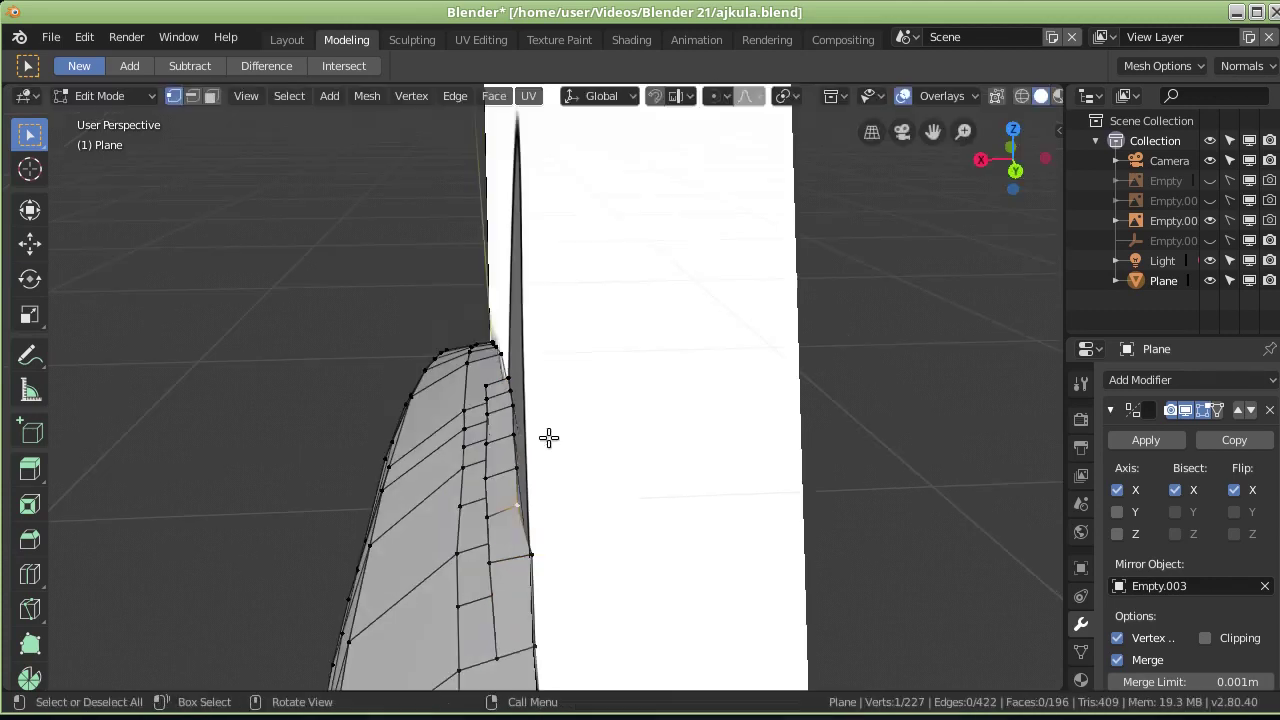
key(KP_7)
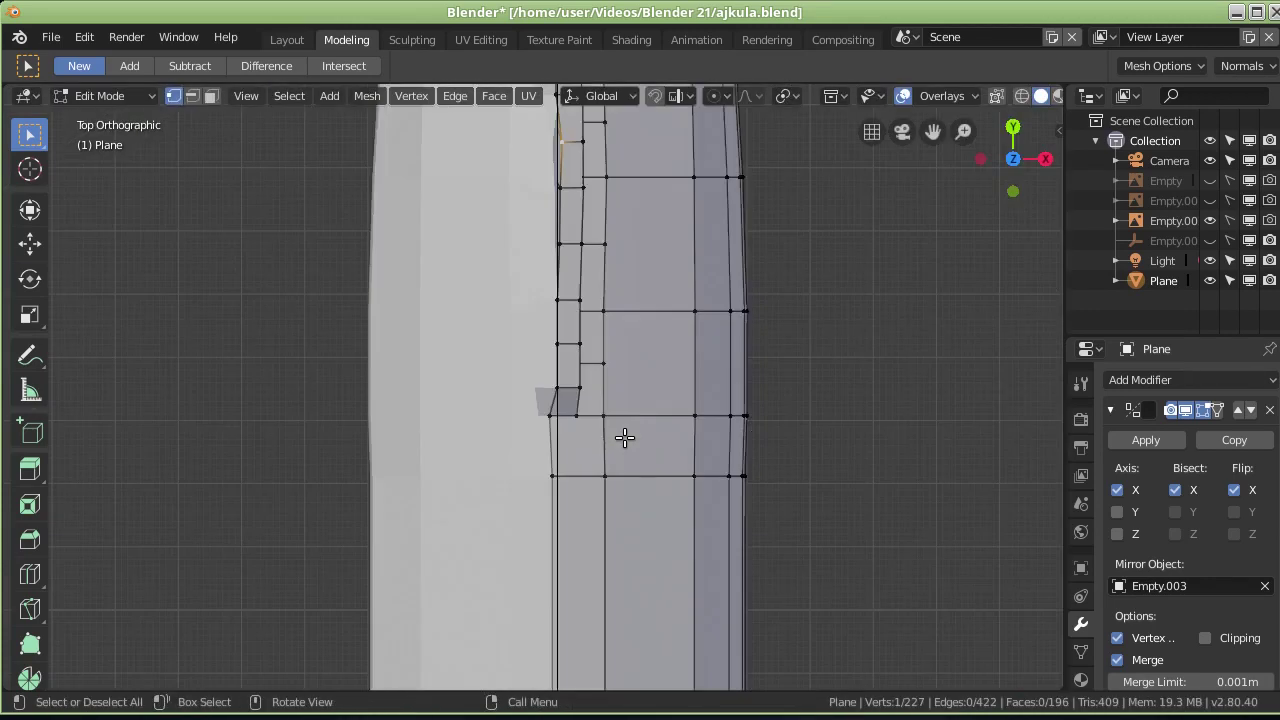
scroll(600, 166, up, 1)
scroll(589, 177, up, 1)
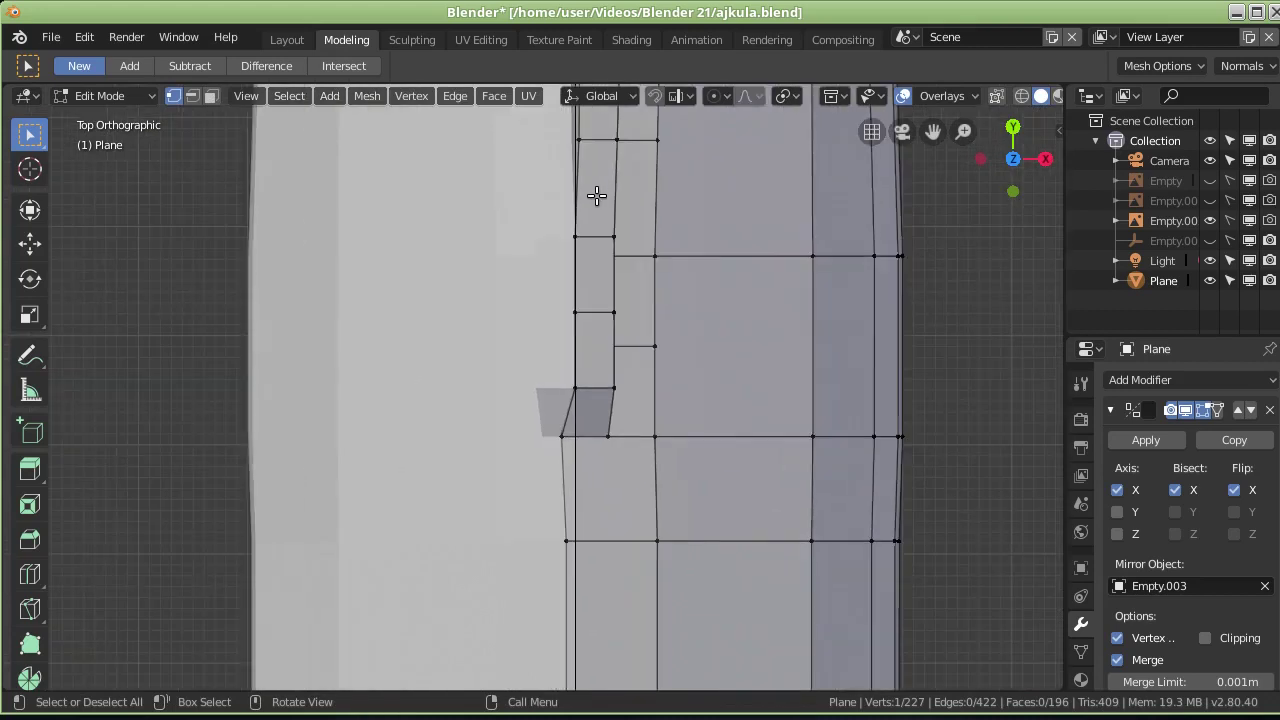
shift+middle_drag(596, 195, 580, 521)
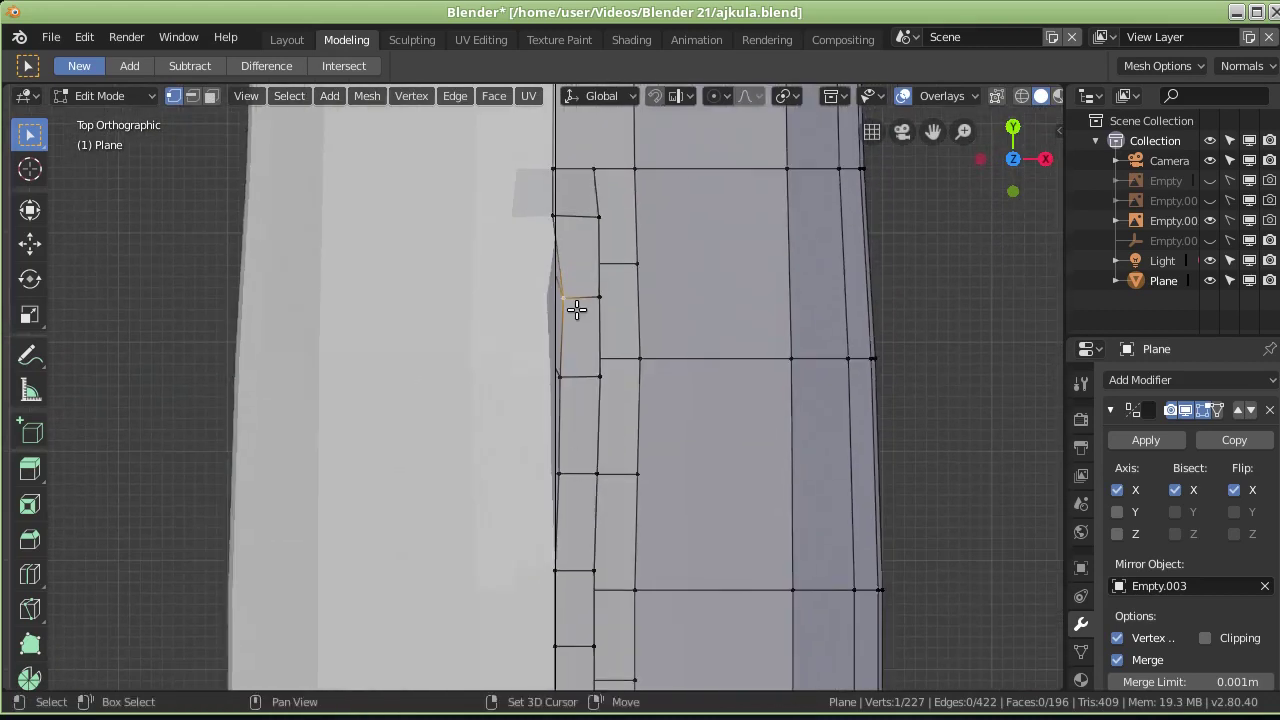
key(g)
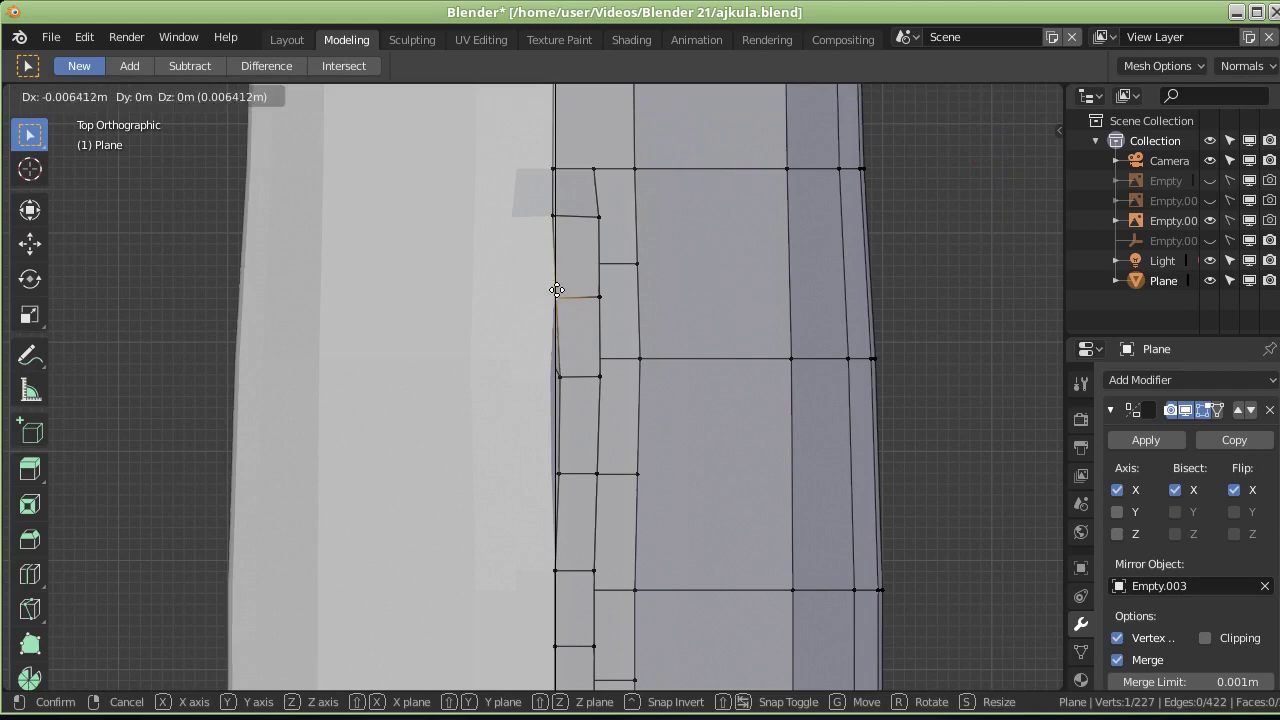
click(556, 291)
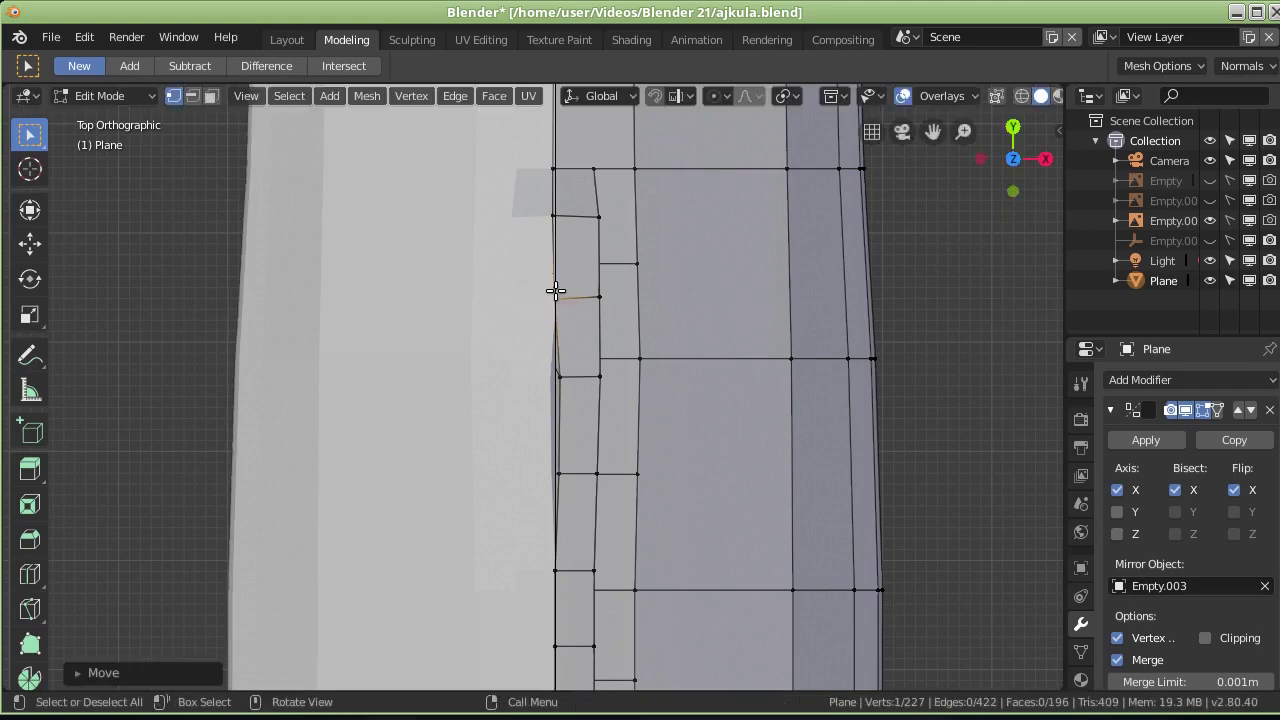
Step: Shift the next two seam vertices down the back left onto the centre line
scroll(555, 360, up, 2)
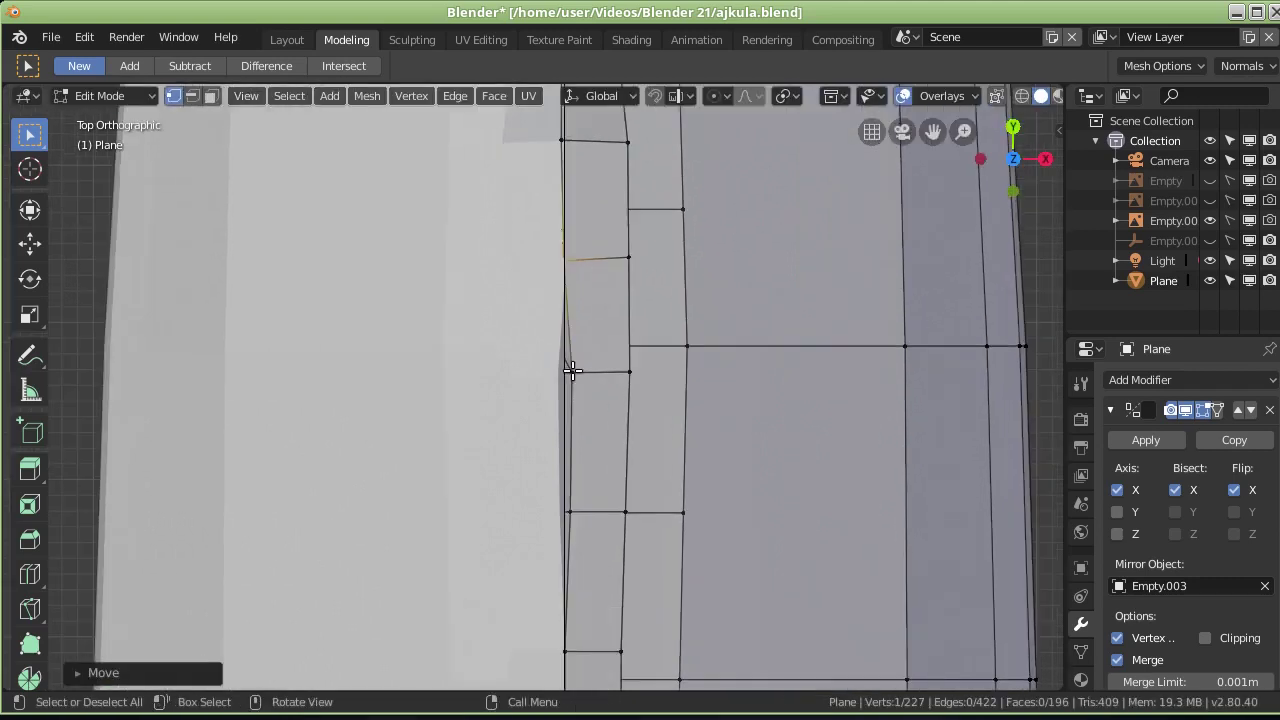
click(573, 371)
key(g)
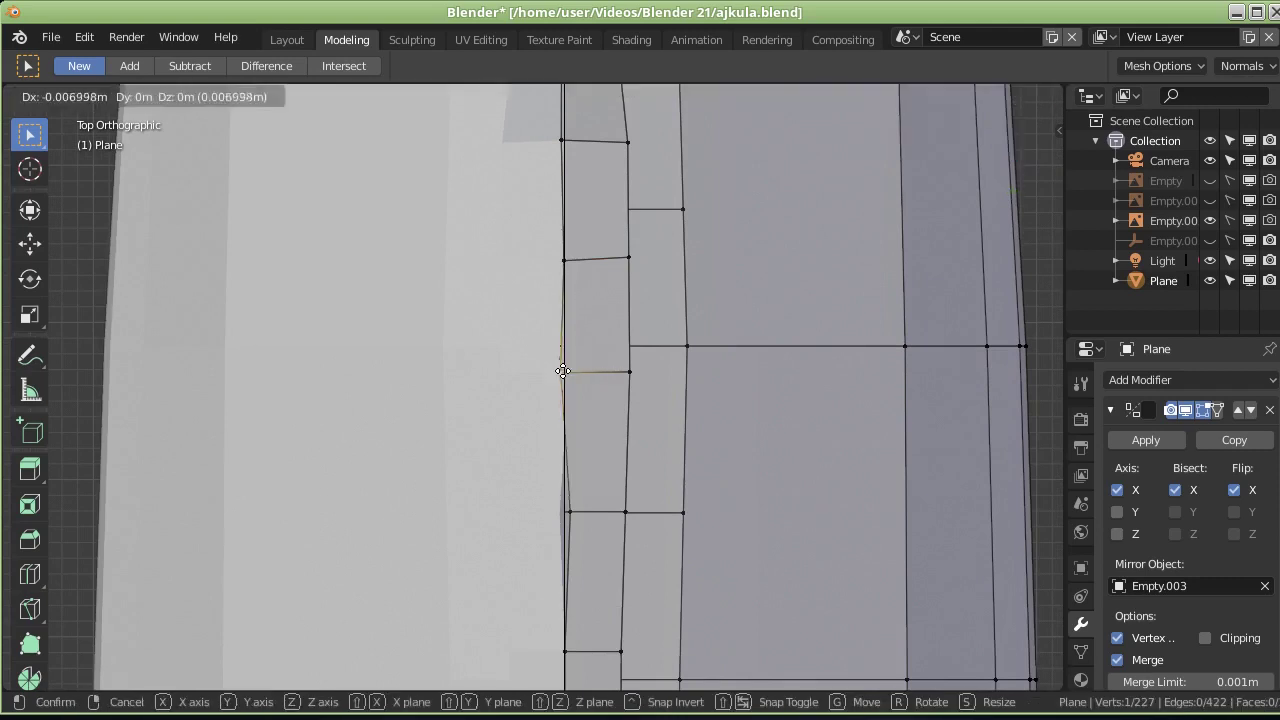
click(567, 371)
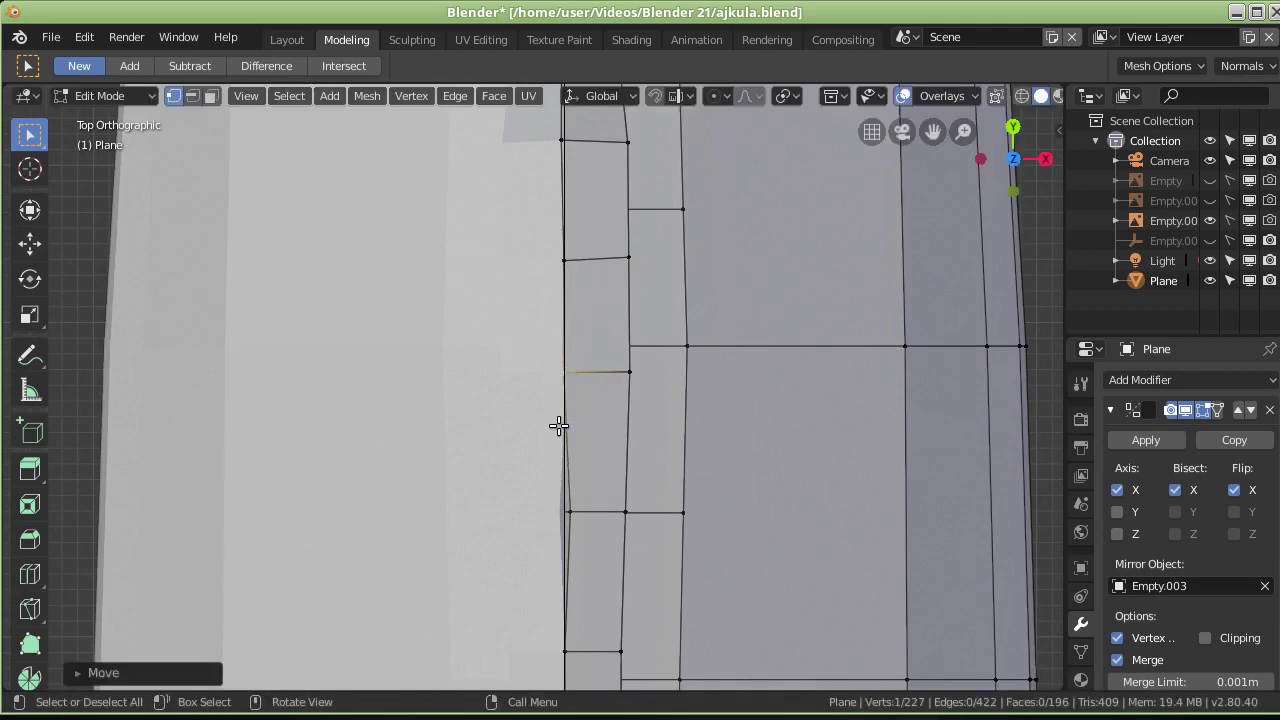
click(570, 511)
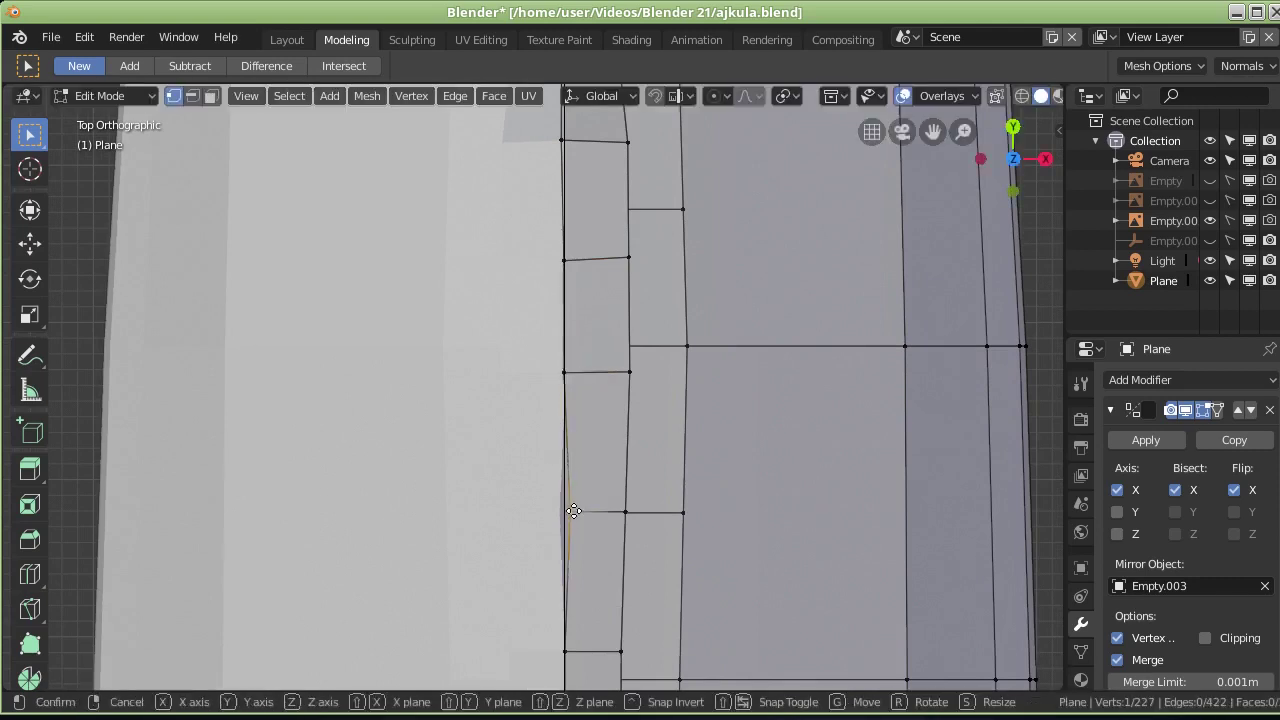
key(g)
click(567, 511)
Step: Move the three seam vertices just below the fin right onto the centre line
scroll(570, 572, down, 1)
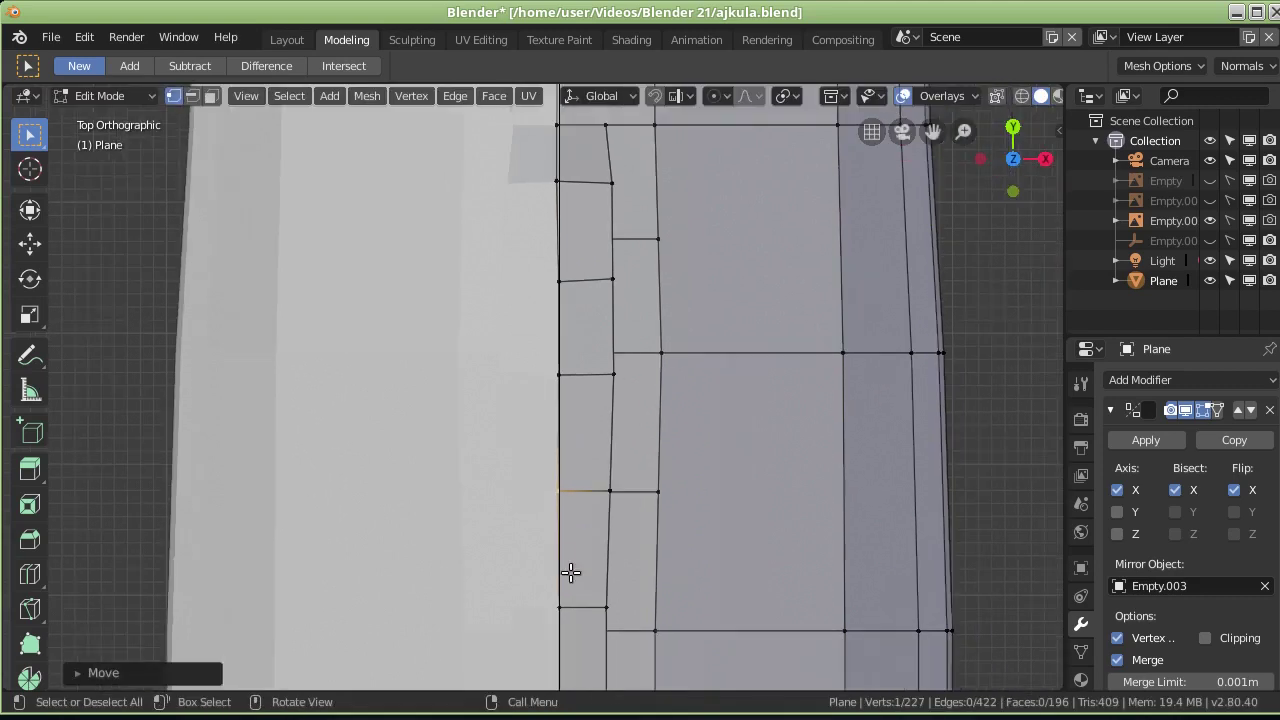
mouse_move(577, 423)
shift+middle_down()
mouse_move(586, 500)
mouse_move(597, 206)
shift+middle_up()
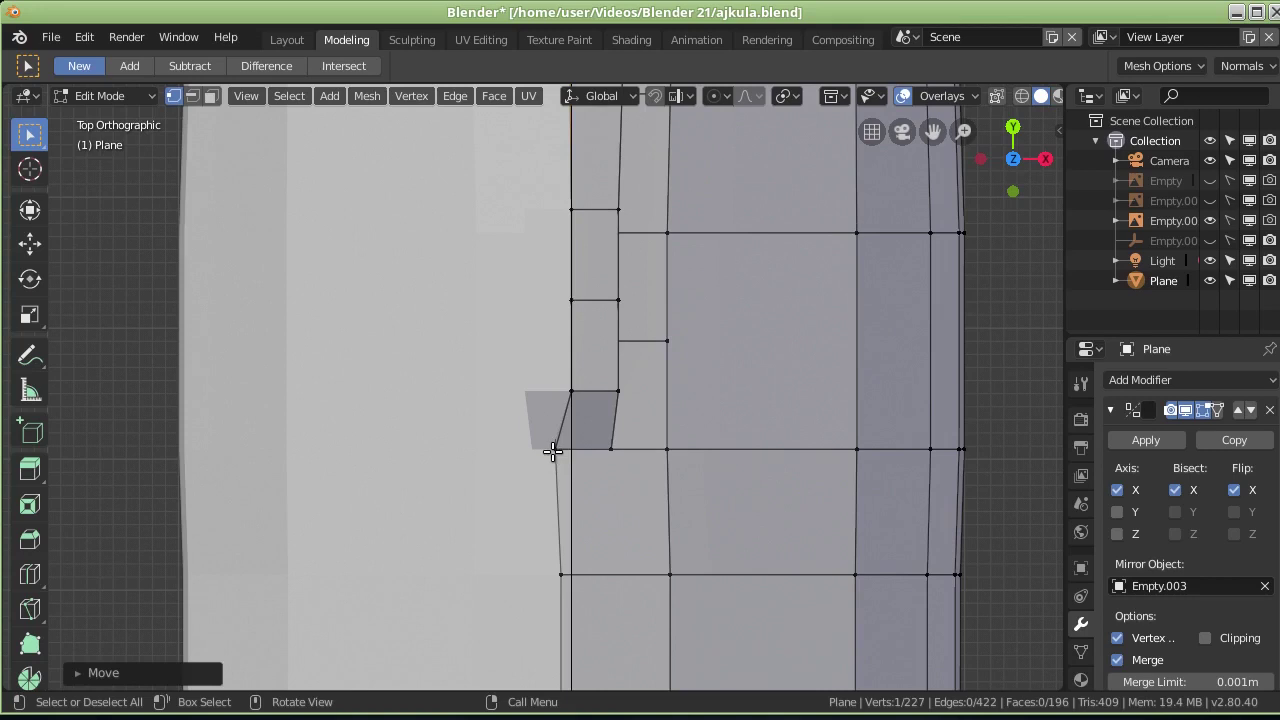
click(553, 451)
key(g)
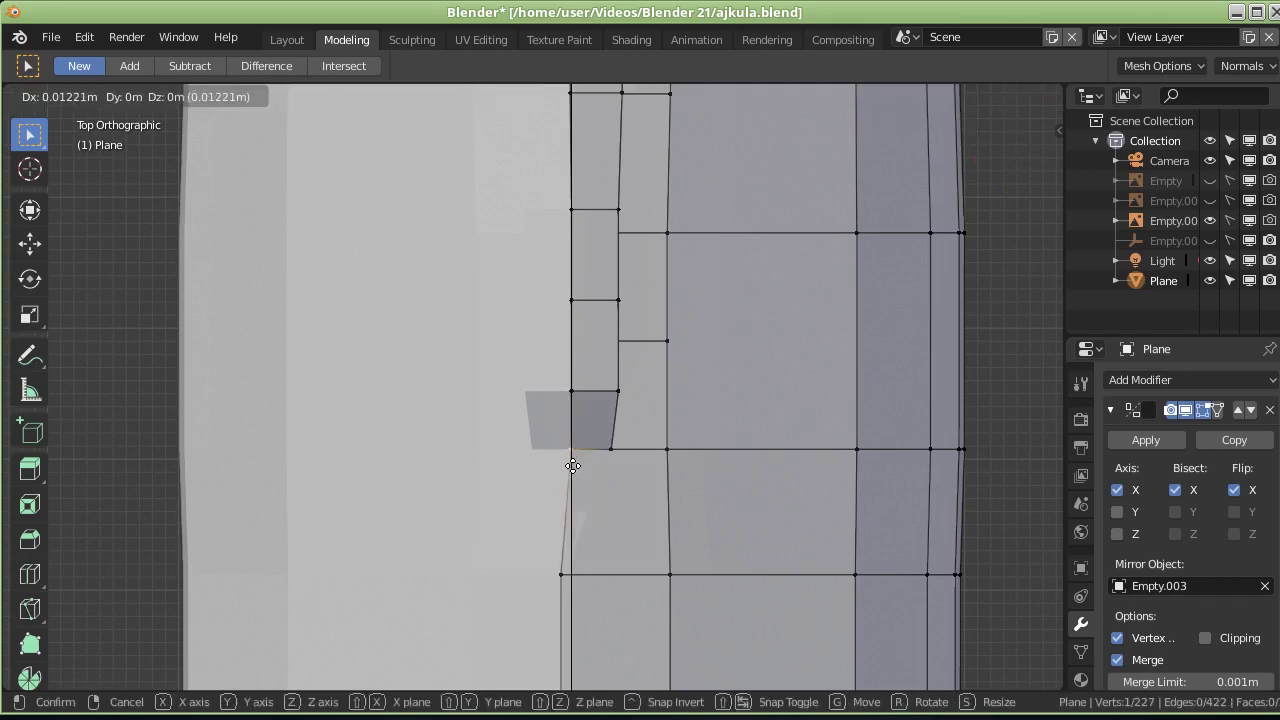
click(572, 466)
click(563, 576)
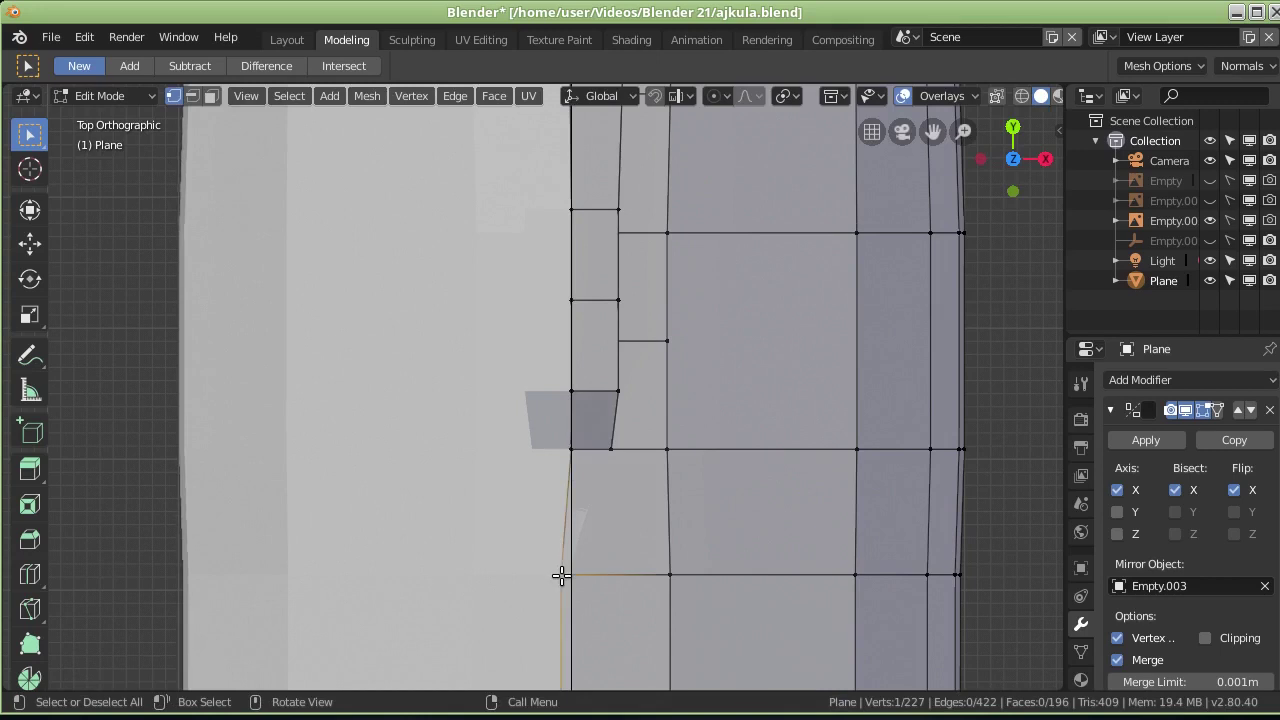
key(g)
click(572, 576)
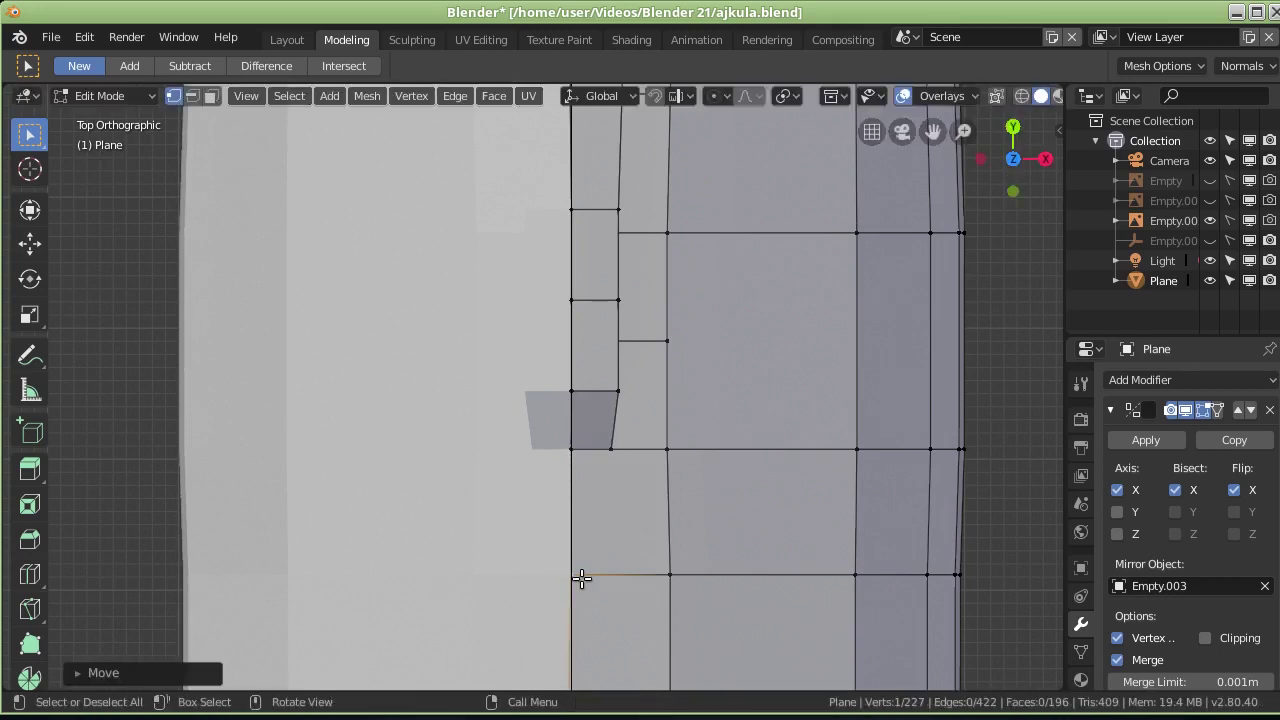
scroll(578, 576, down, 2)
shift+middle_drag(580, 575, 563, 499)
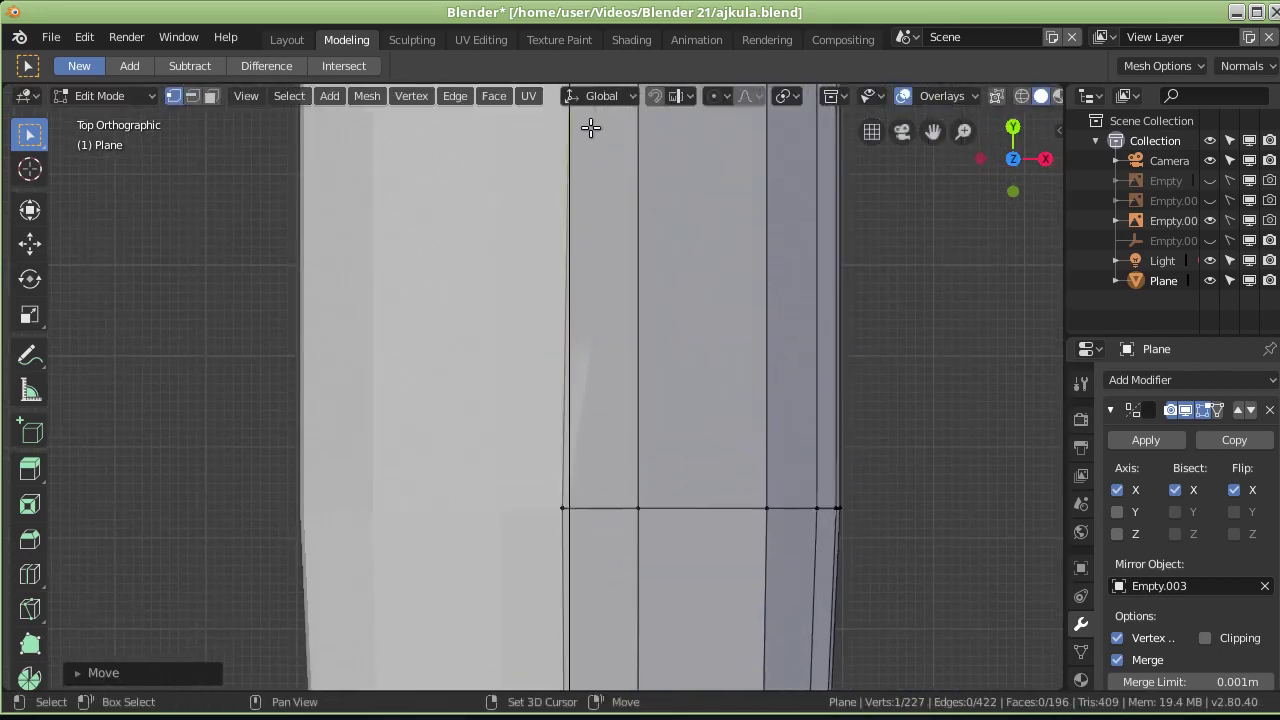
key(g)
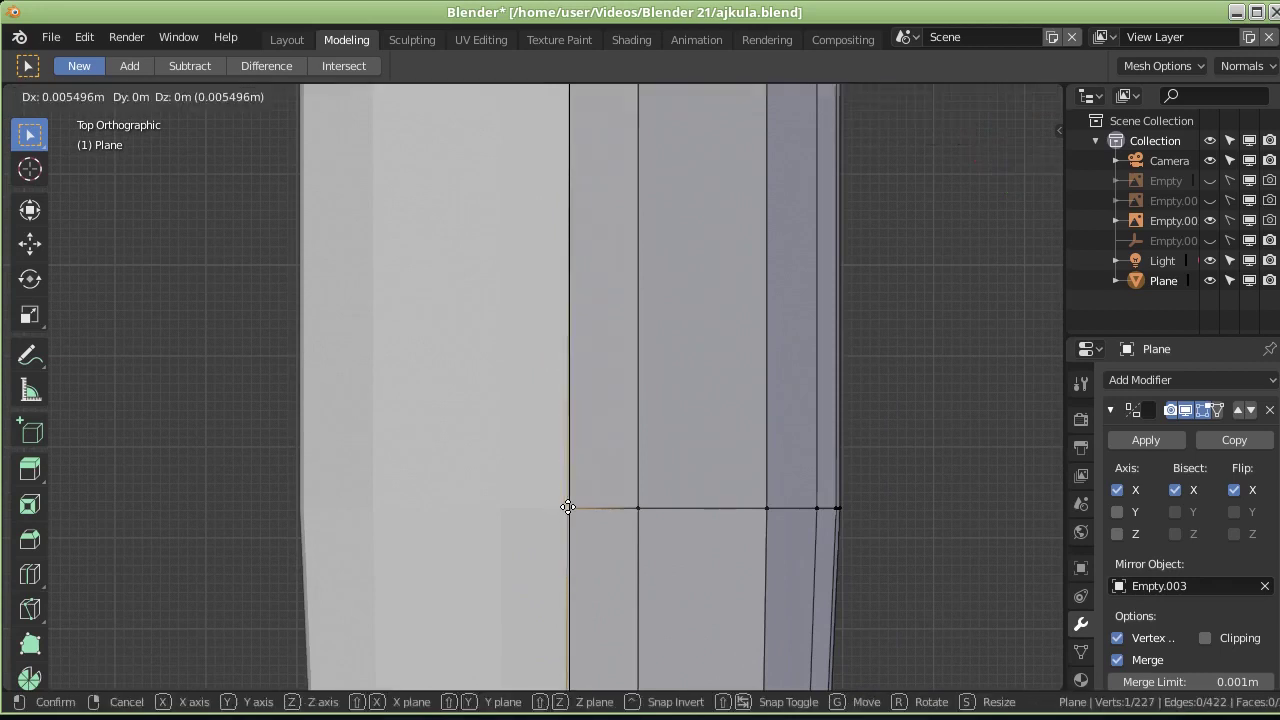
click(567, 508)
Step: Align the seam vertex on the next loop down, then inspect the back seam in perspective
scroll(589, 513, down, 2)
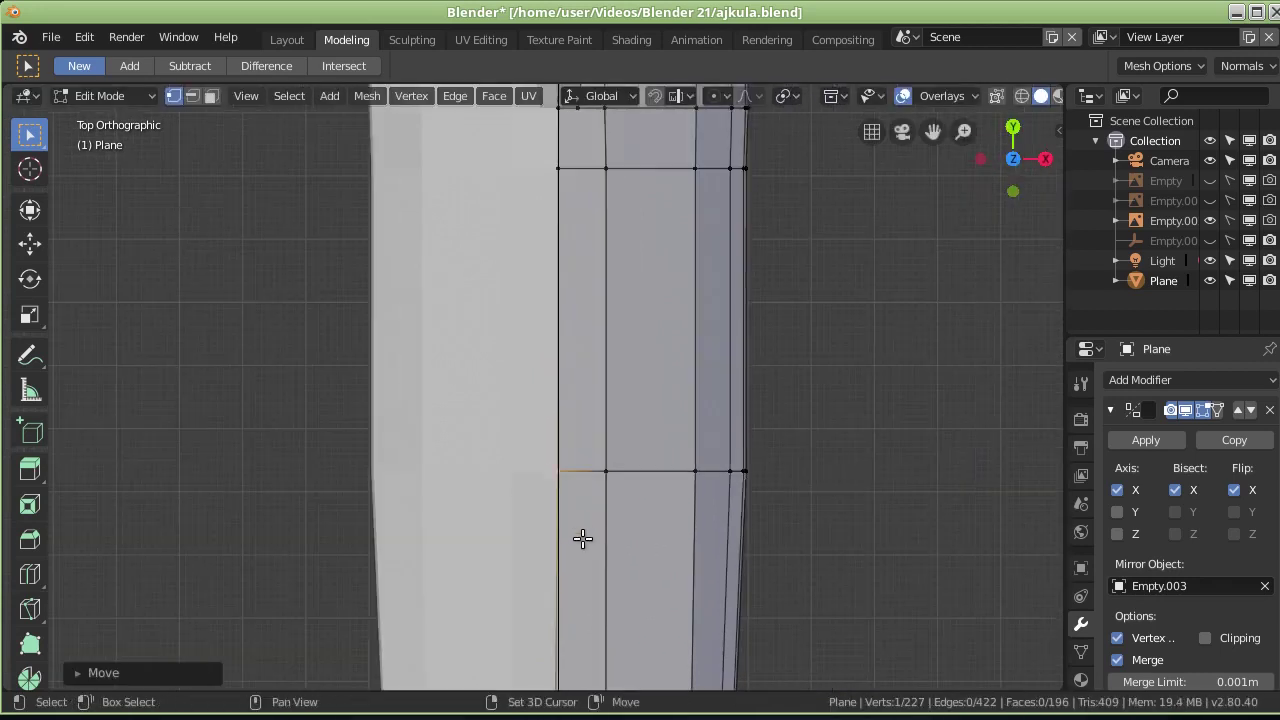
shift+middle_drag(583, 537, 600, 217)
click(575, 418)
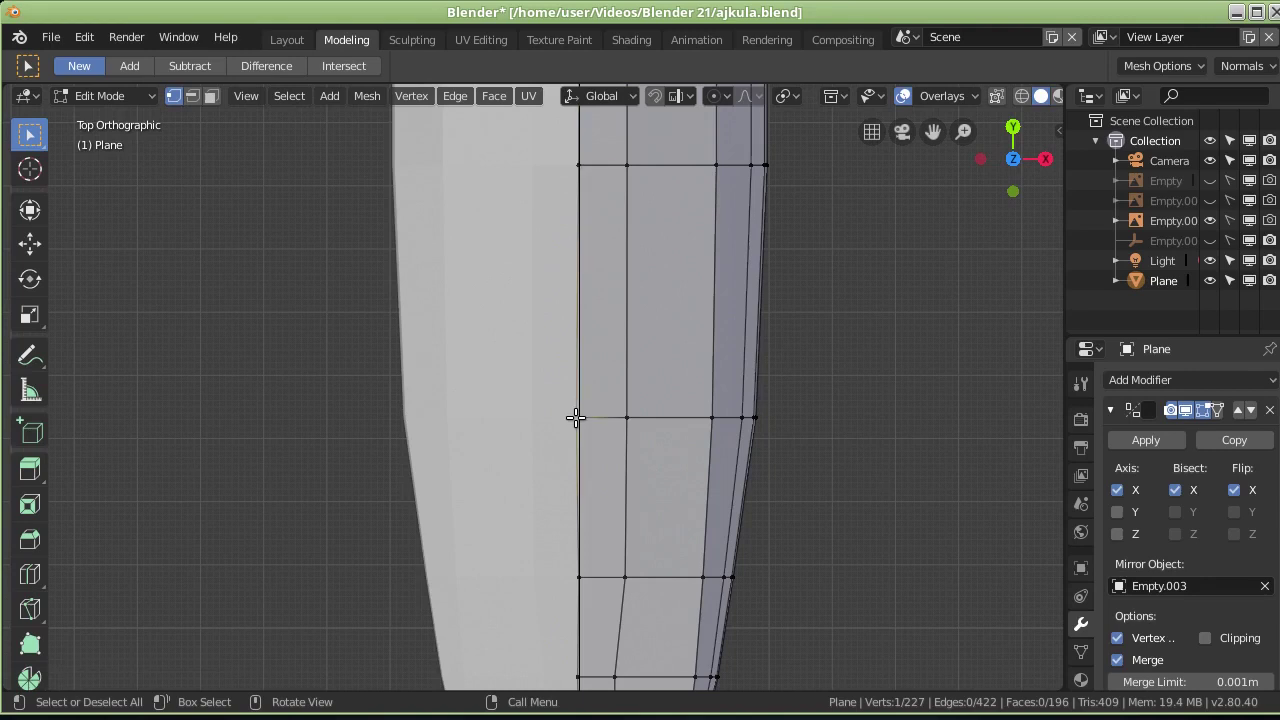
key(g)
click(578, 420)
mouse_move(620, 566)
middle_down()
mouse_move(623, 434)
mouse_move(571, 409)
mouse_move(496, 410)
middle_up()
scroll(756, 375, down, 5)
mouse_move(815, 367)
middle_down()
mouse_move(700, 420)
mouse_move(452, 493)
middle_up()
mouse_move(472, 572)
middle_down()
mouse_move(546, 375)
mouse_move(531, 163)
middle_up()
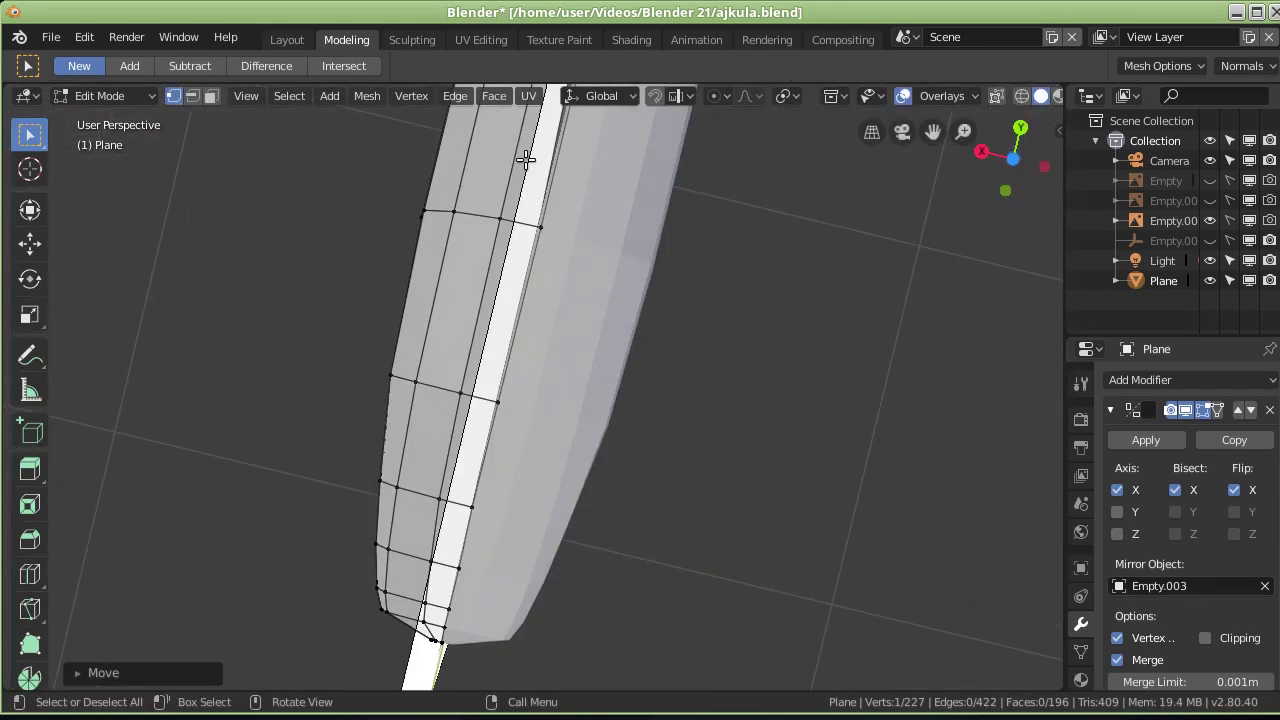
key(ctrl+KP_7)
scroll(693, 300, up, 2)
scroll(456, 365, down, 1)
key(KP_7)
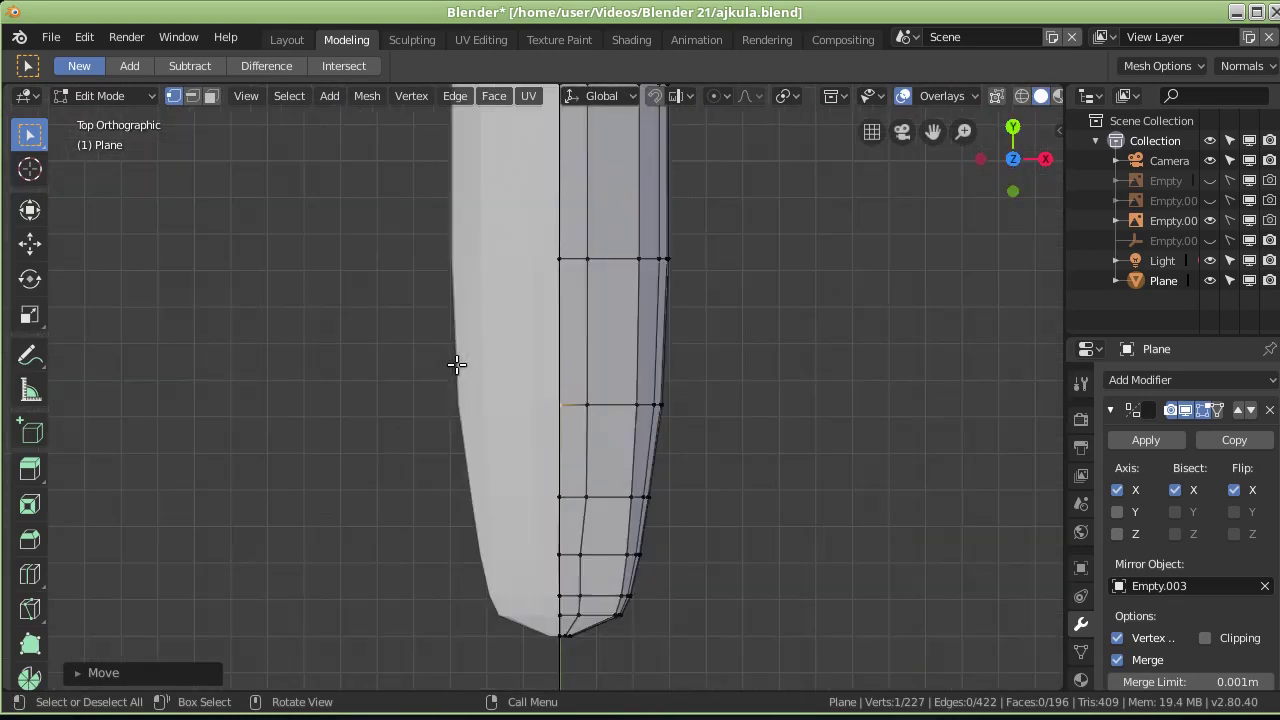
scroll(811, 363, down, 2)
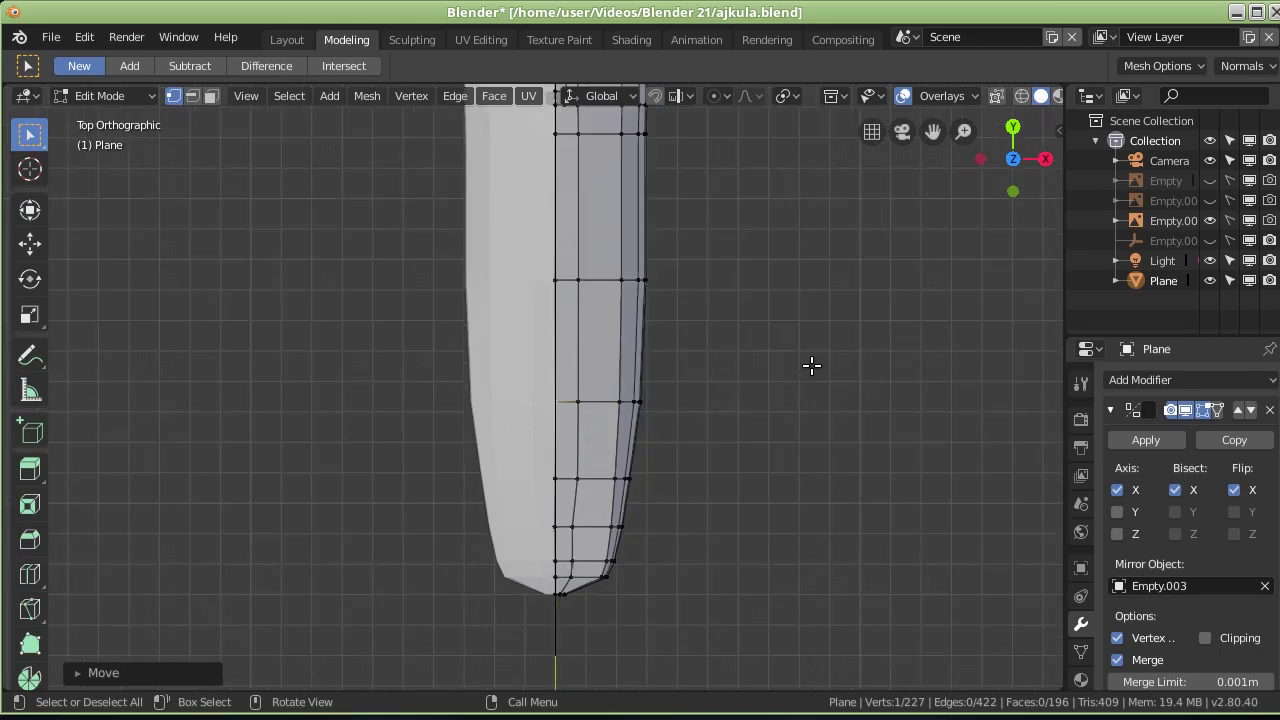
scroll(755, 351, down, 3)
scroll(672, 326, up, 1)
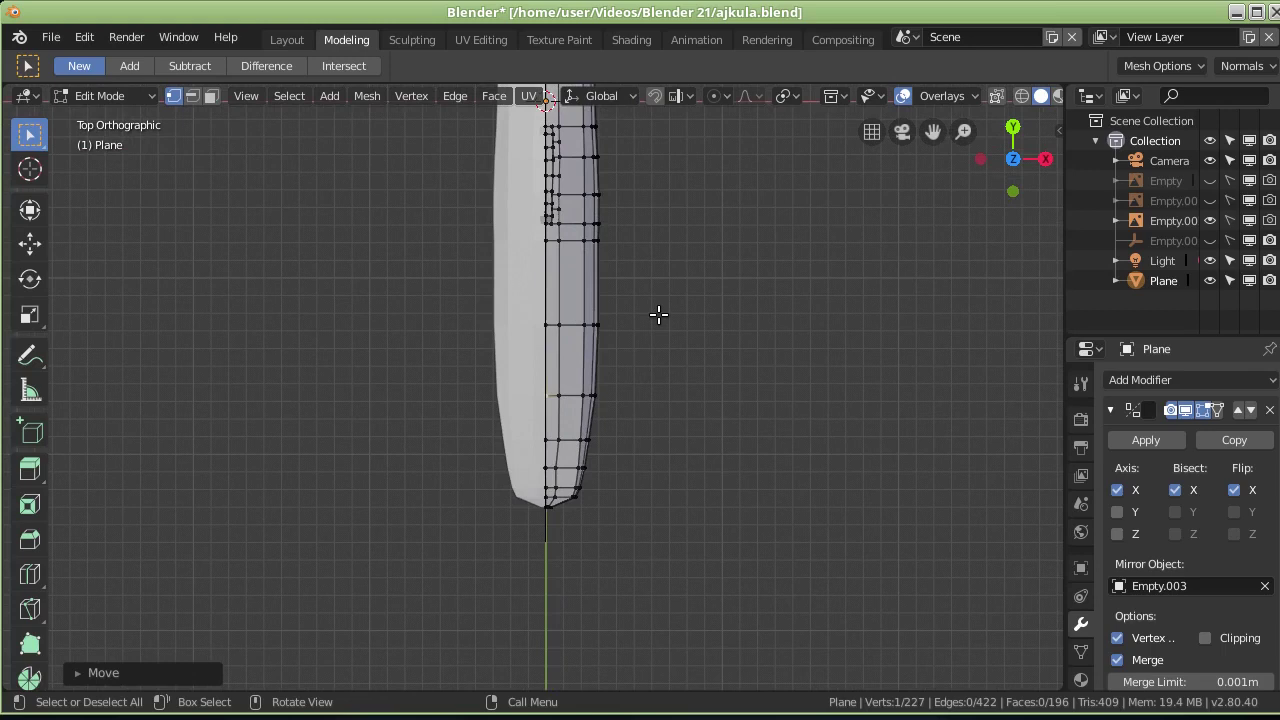
key(ctrl)
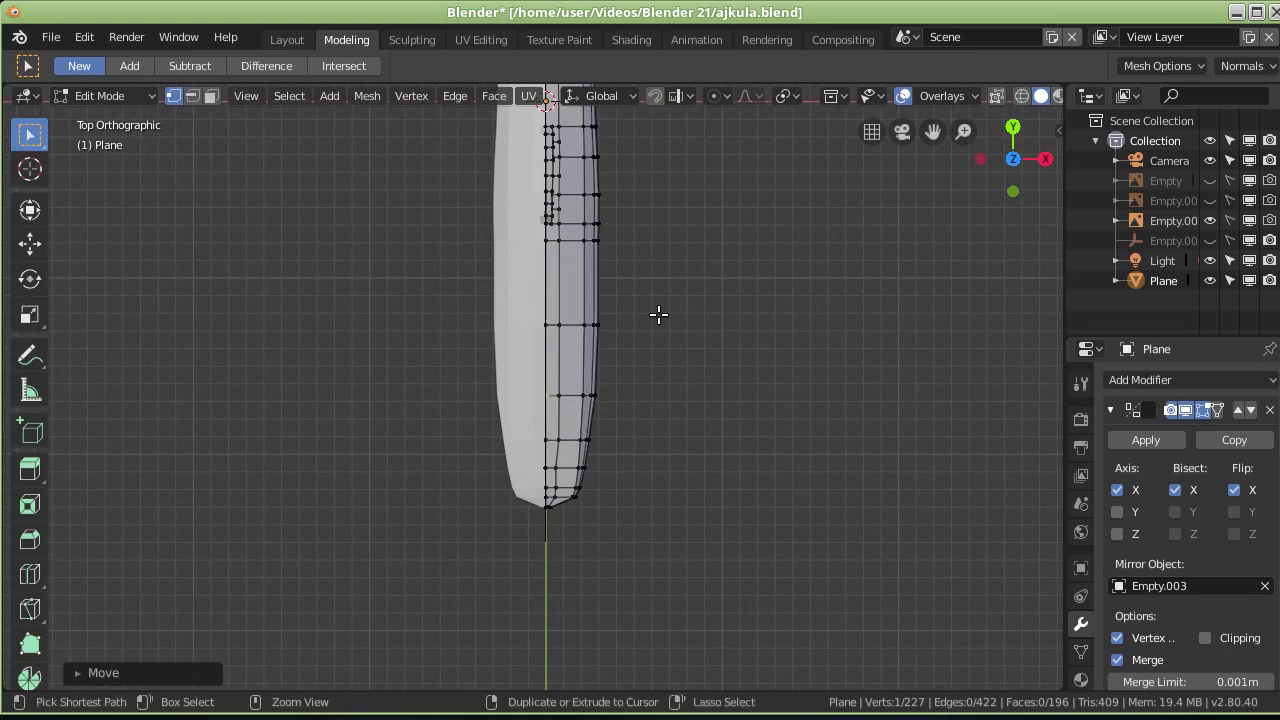
key(ctrl+KP_7)
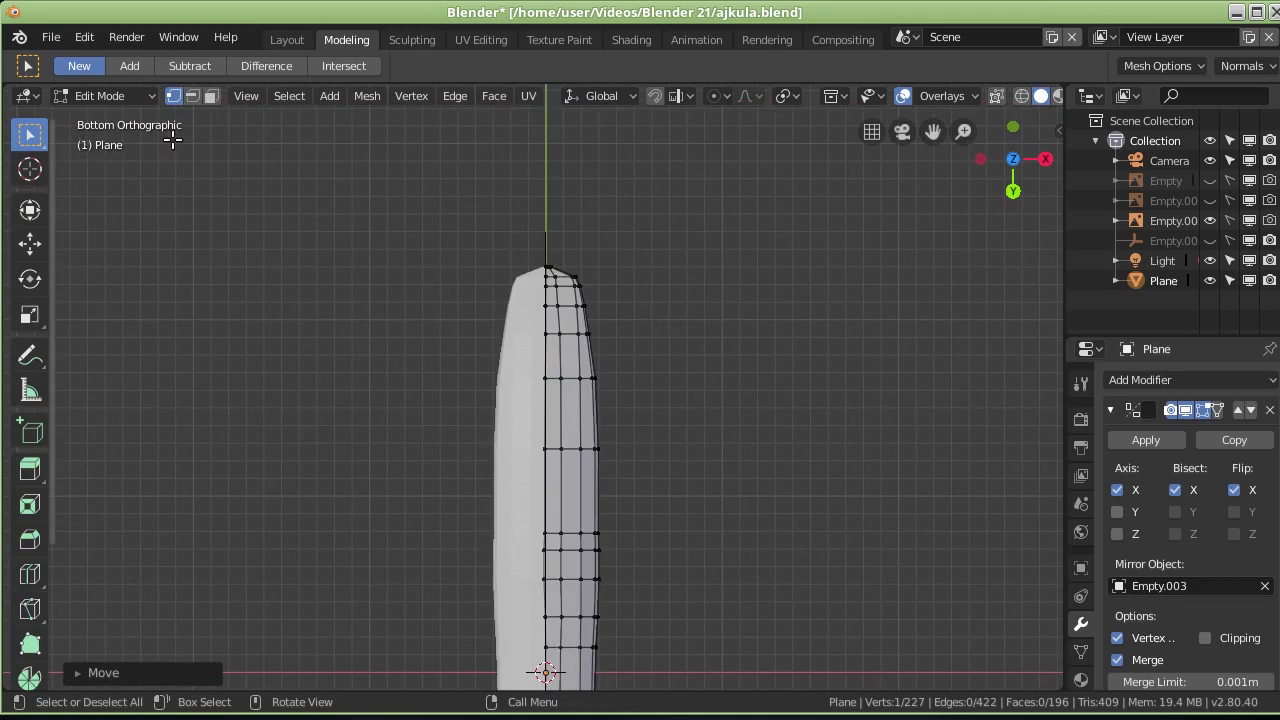
Step: Nudge two vertices on the fin's inner edge into line
scroll(580, 374, up, 3)
scroll(583, 366, up, 3)
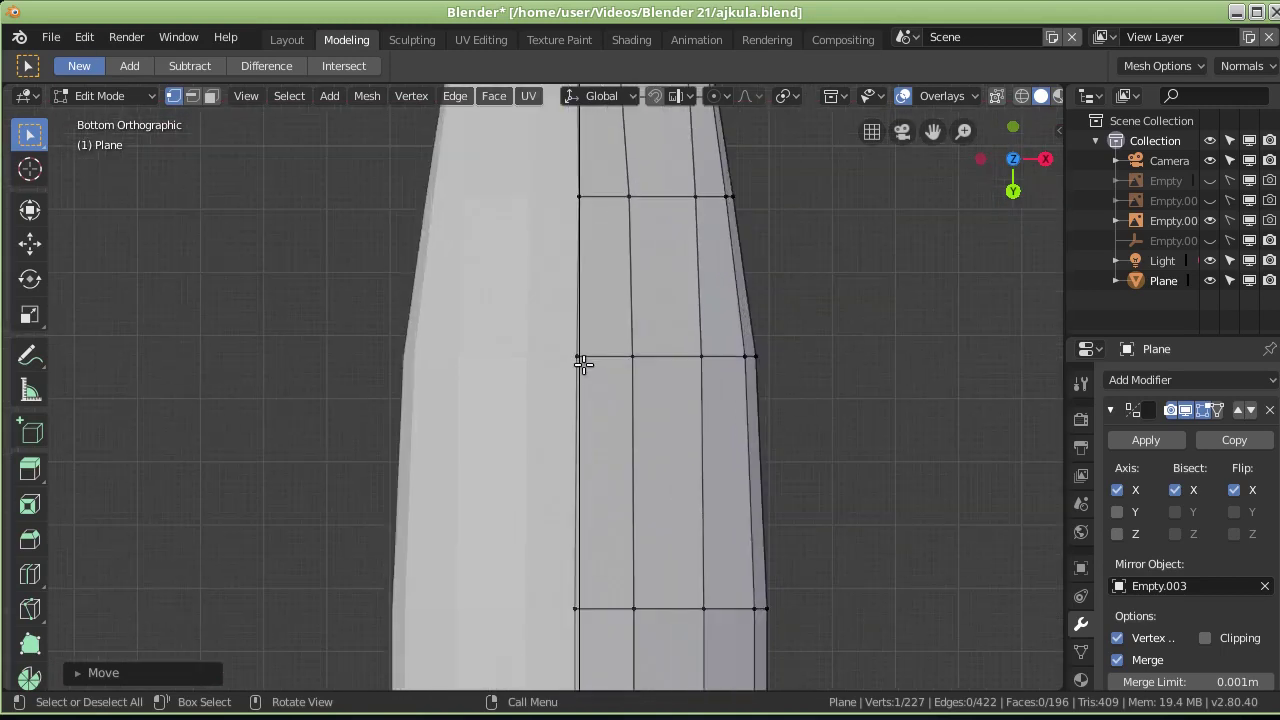
scroll(585, 372, up, 1)
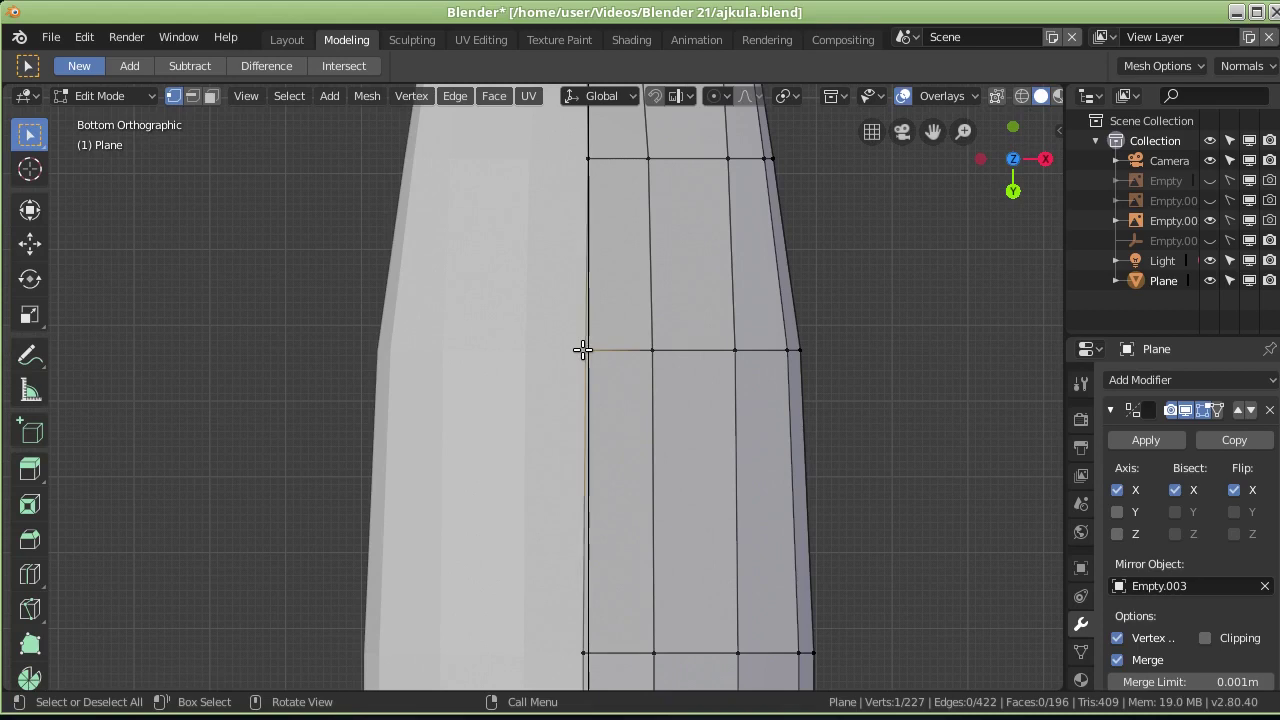
key(g)
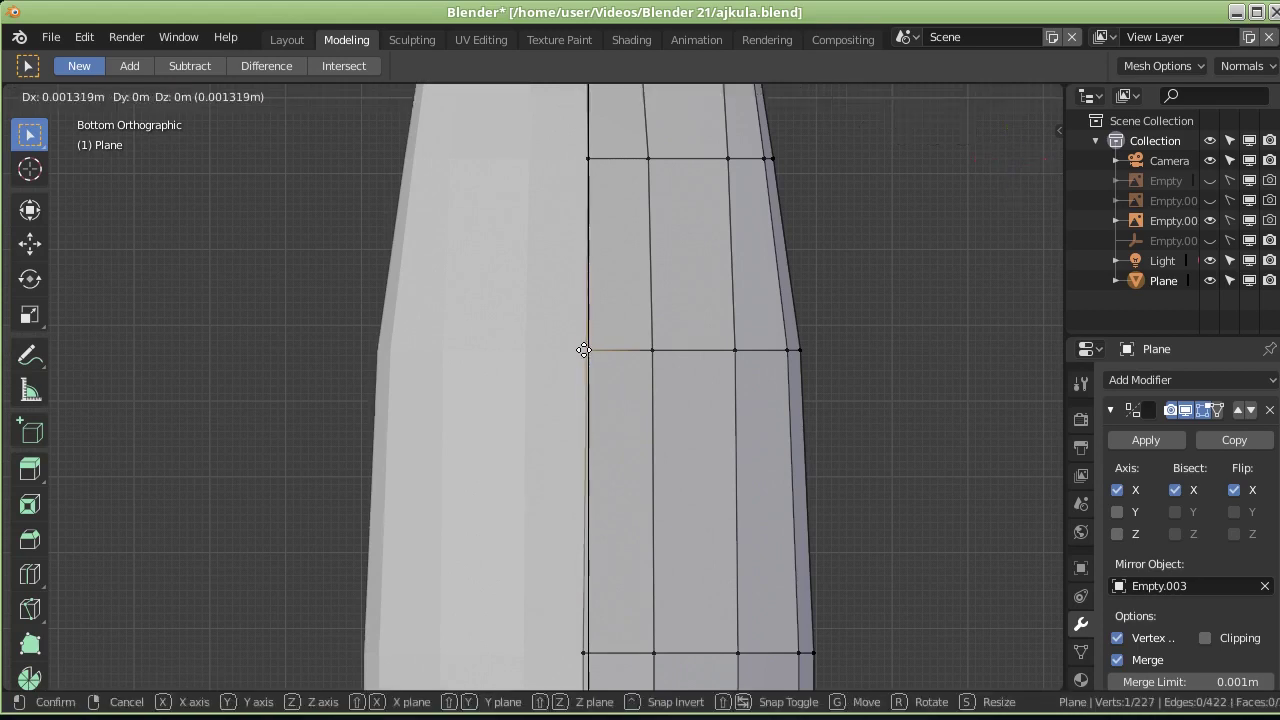
click(583, 350)
shift+middle_drag(614, 589, 620, 437)
scroll(620, 175, up, 1)
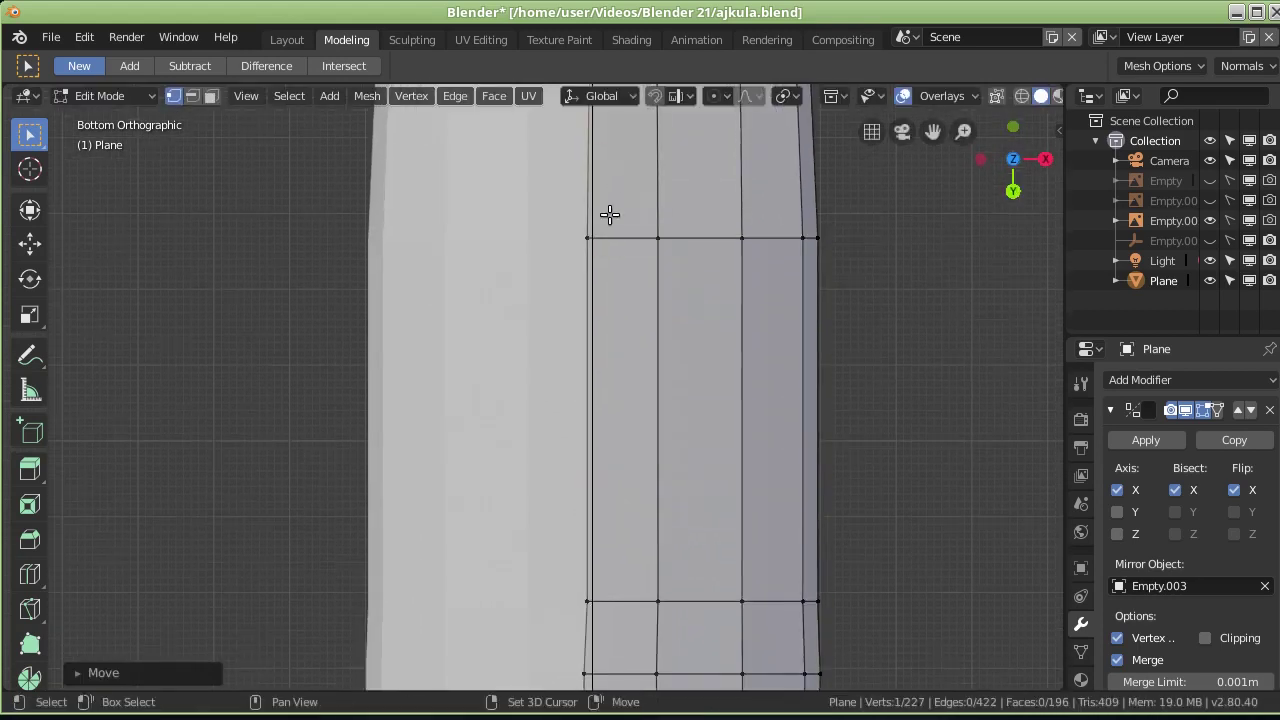
click(587, 236)
key(g)
click(626, 607)
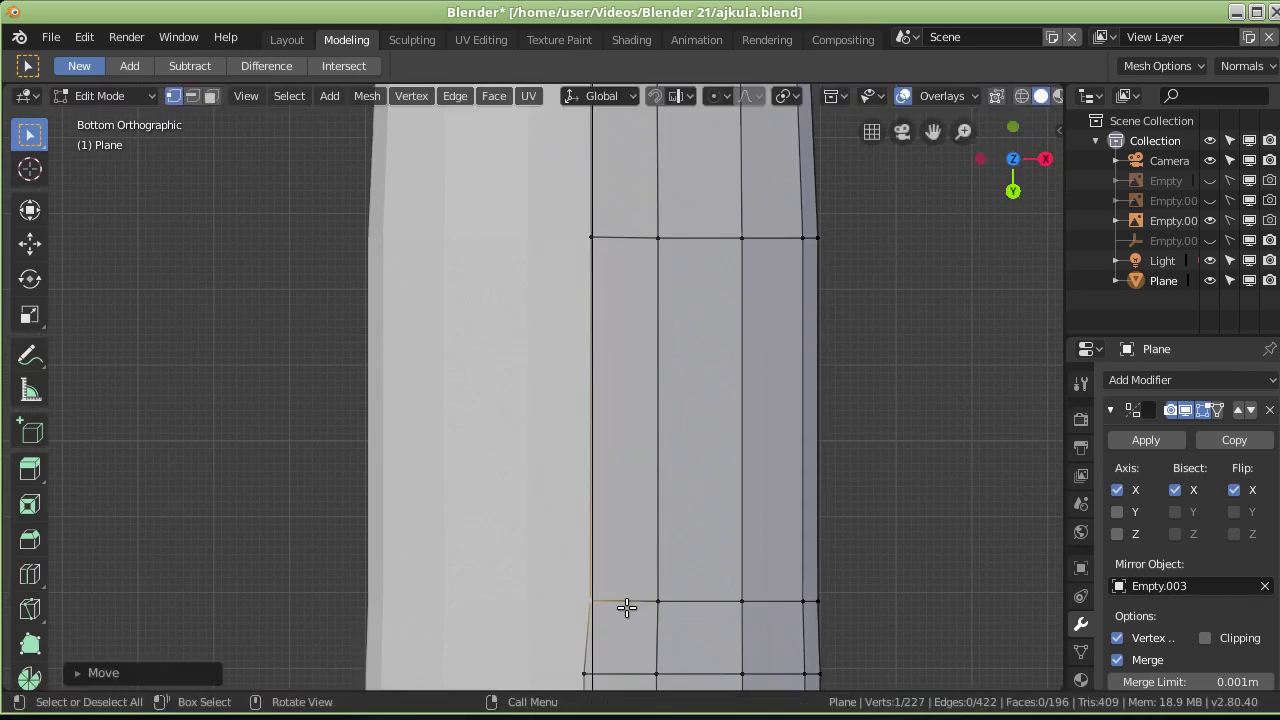
Step: Line up the inner-edge vertices on the next two edge loops
shift+middle_drag(626, 607, 609, 278)
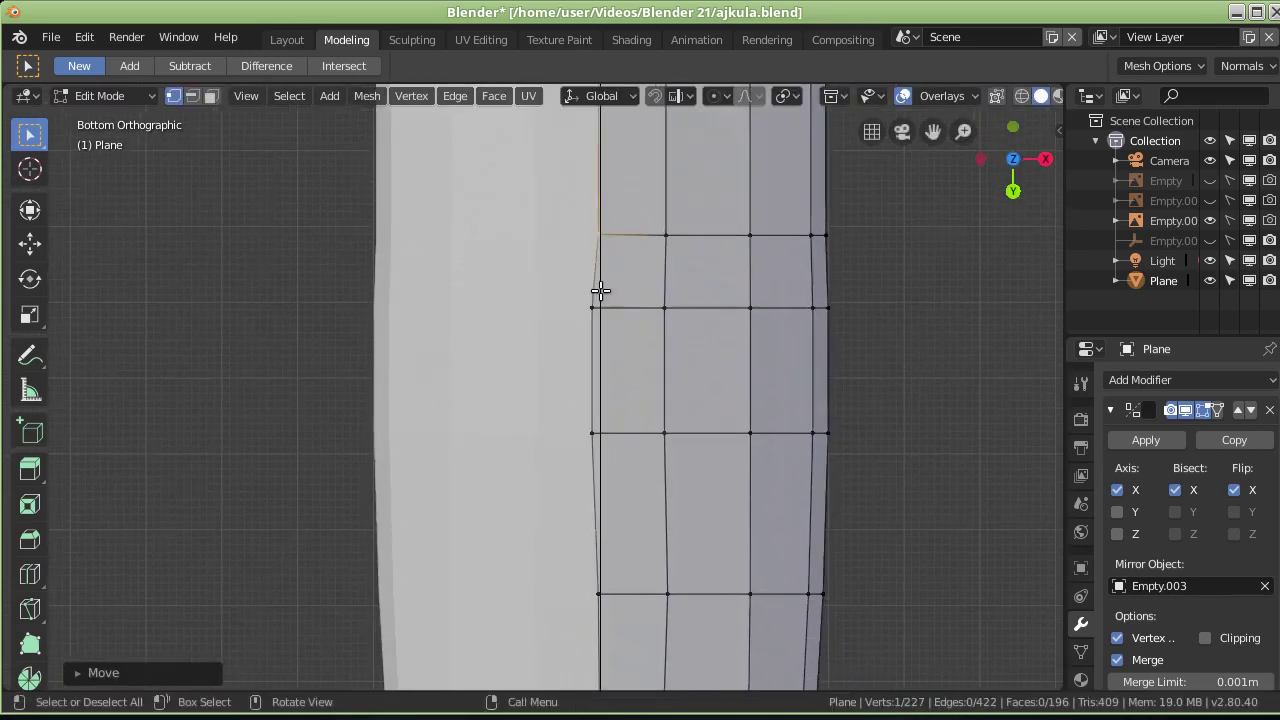
click(591, 307)
key(g)
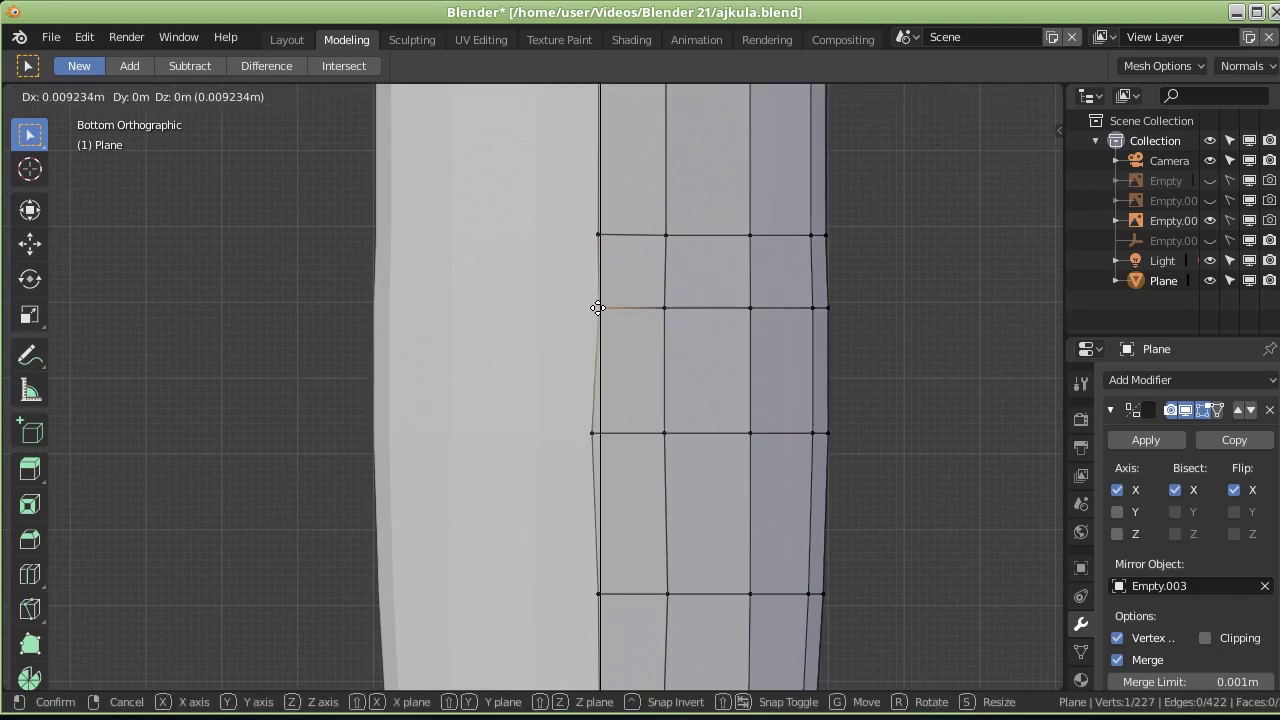
click(598, 307)
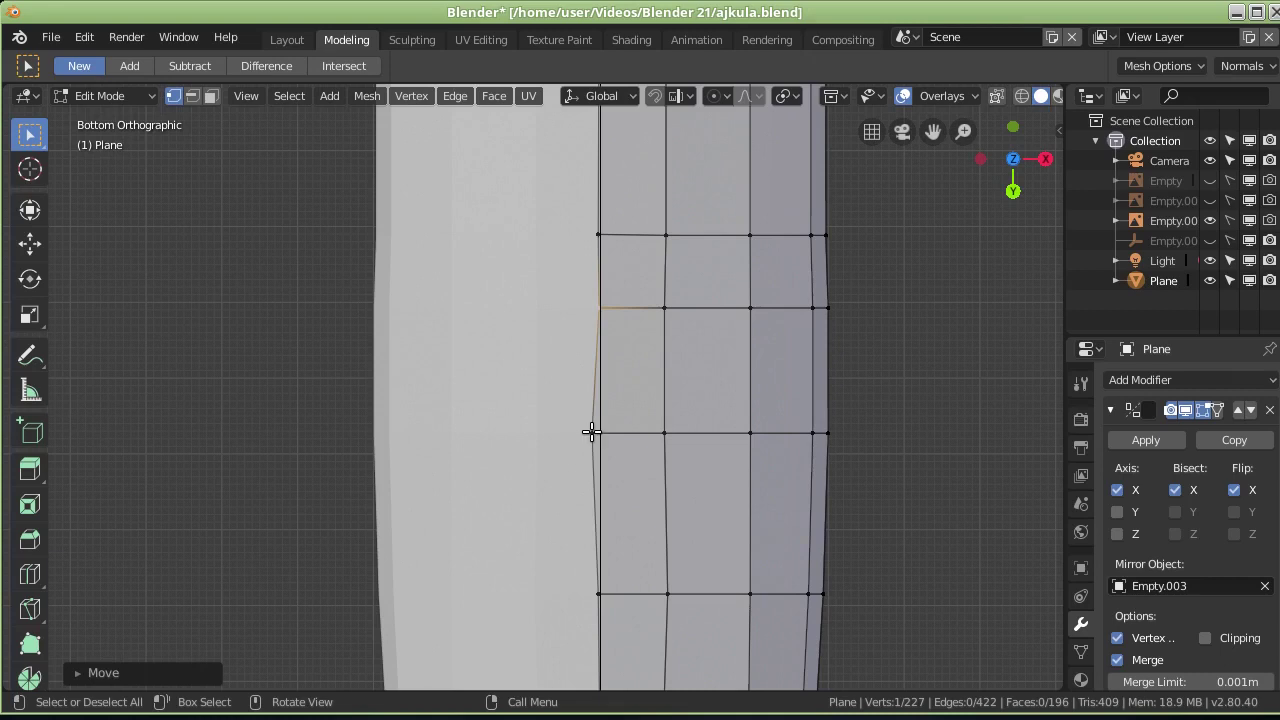
click(591, 432)
key(g)
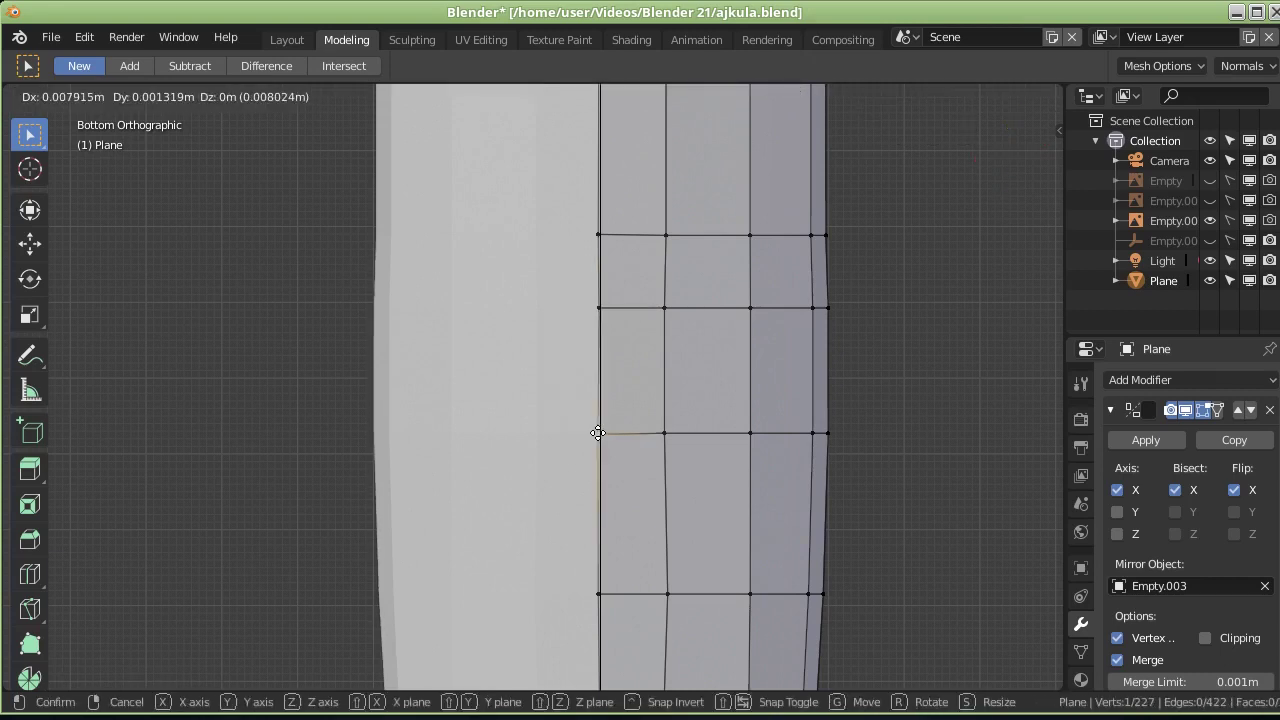
click(598, 432)
Step: Pan to the fin's tapering tip, then view the mirrored head from the front
shift+middle_drag(664, 397, 666, 126)
scroll(676, 251, down, 1)
scroll(651, 289, down, 1)
scroll(651, 285, down, 1)
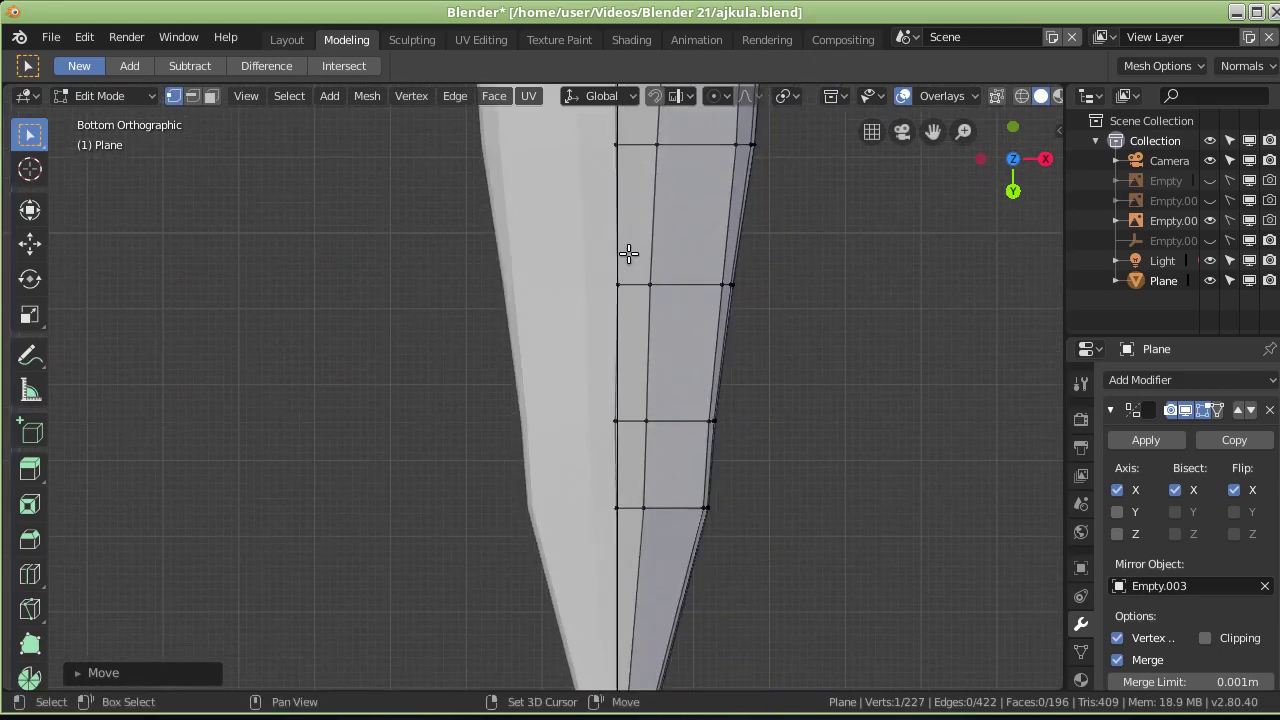
scroll(628, 340, up, 2)
scroll(650, 350, down, 2)
mouse_move(663, 277)
middle_down()
mouse_move(387, 287)
mouse_move(540, 197)
middle_up()
key(KP_1)
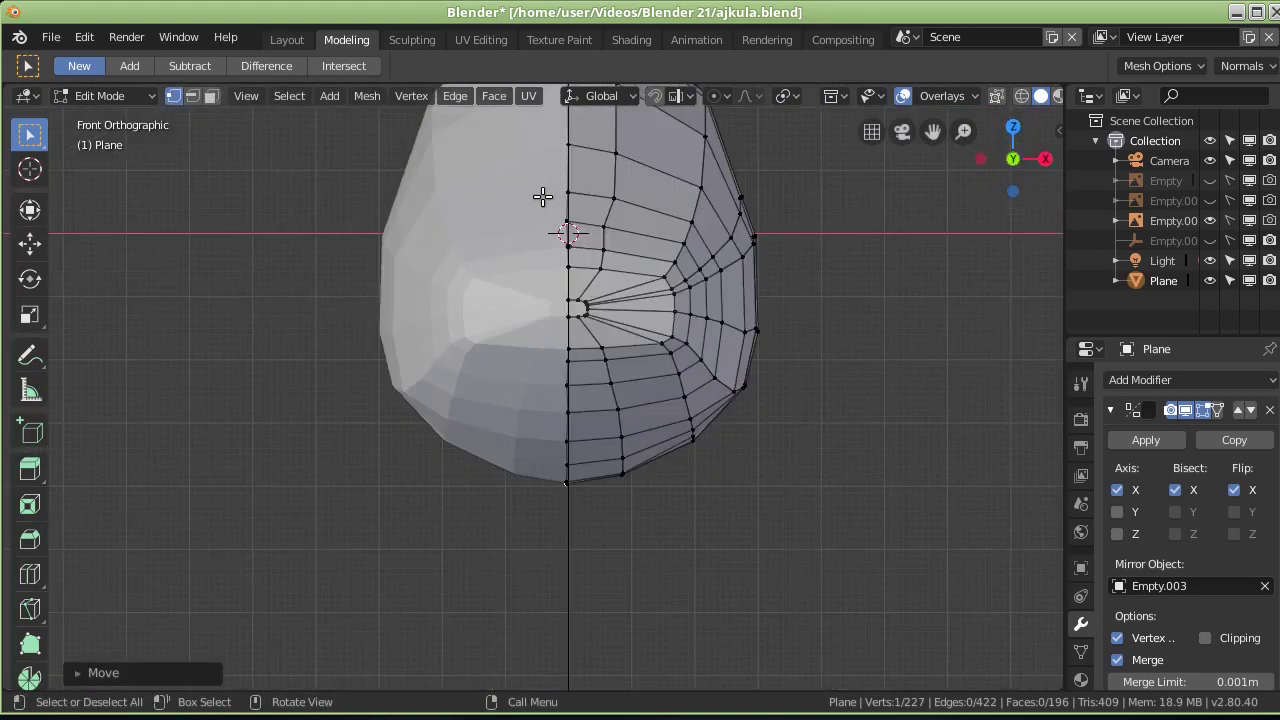
Step: In top view, drag the strip vertices beside the fin-base seam onto the mirror centre line
scroll(650, 367, up, 5)
mouse_move(720, 347)
middle_down()
mouse_move(657, 414)
mouse_move(655, 371)
middle_up()
key(KP_7)
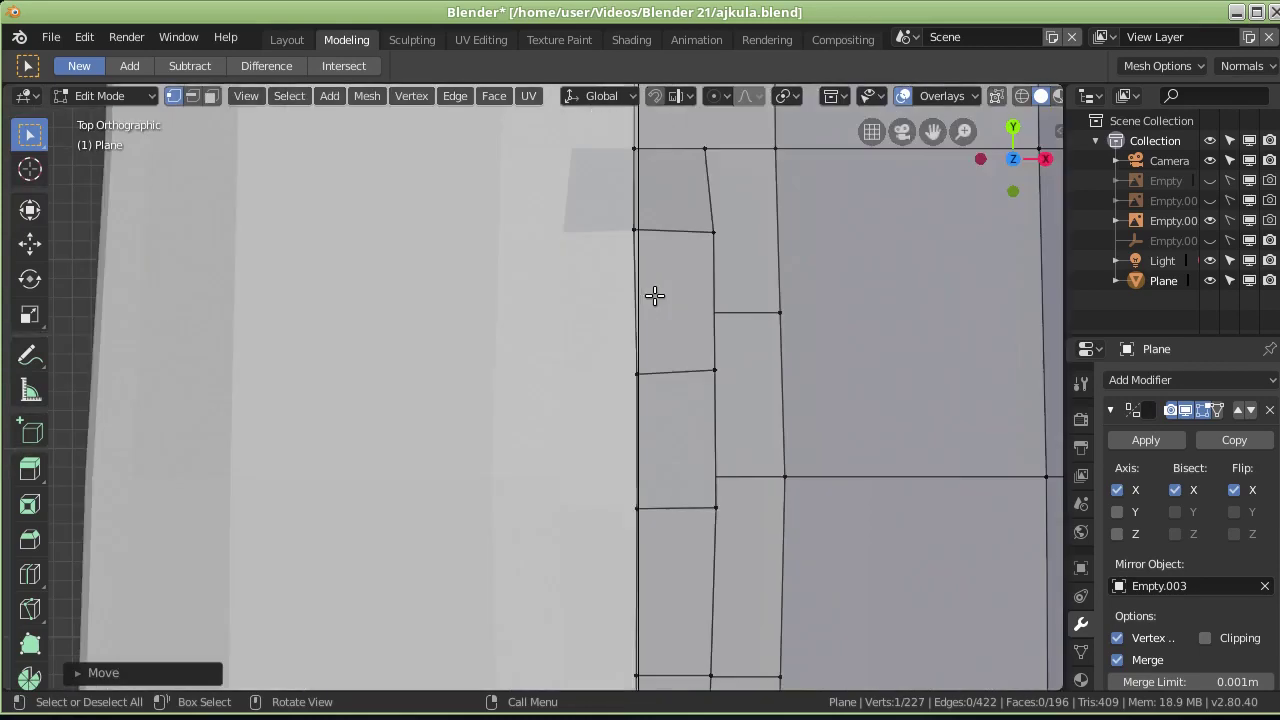
scroll(703, 309, down, 1)
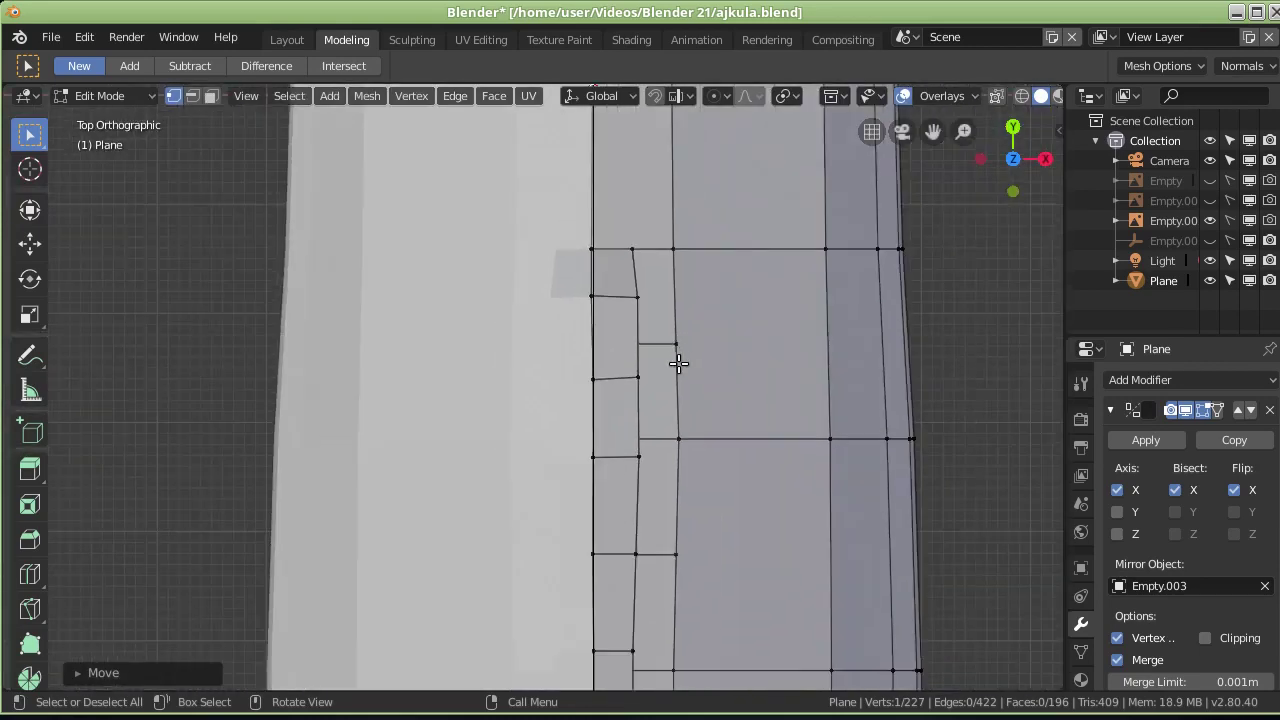
scroll(677, 357, down, 2)
scroll(651, 428, down, 1)
drag(605, 503, 609, 505)
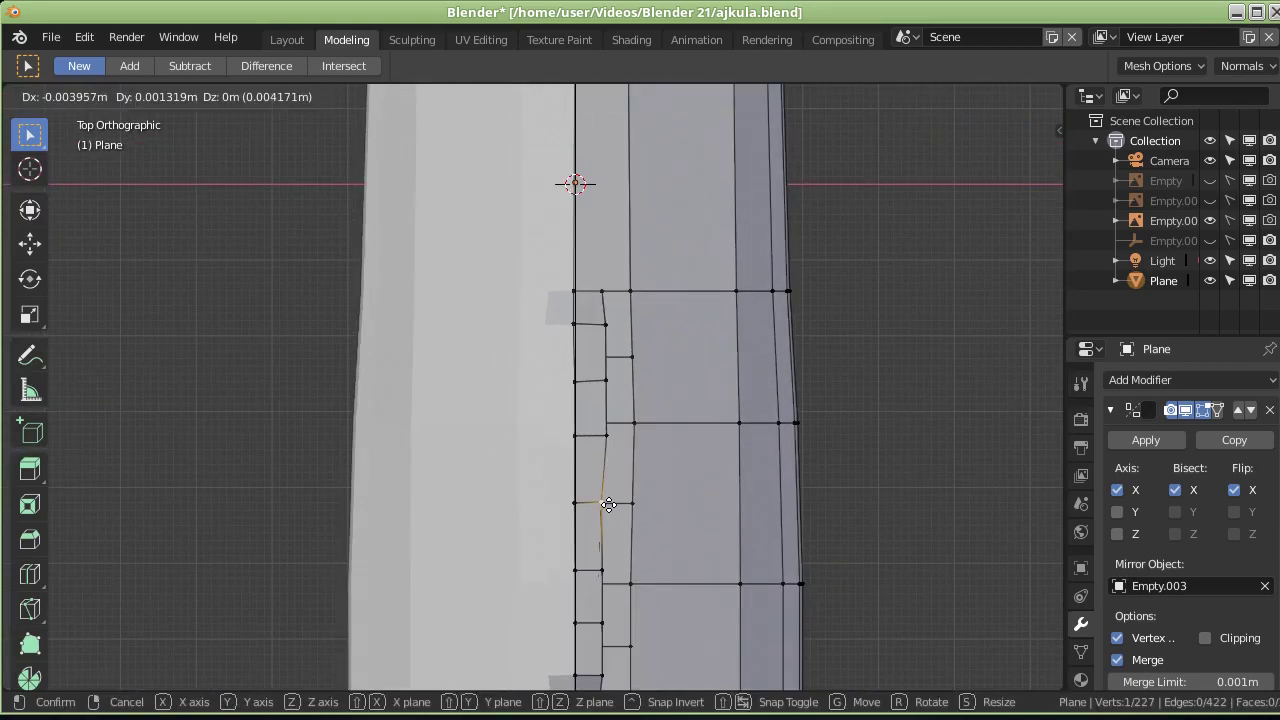
drag(606, 435, 603, 430)
drag(606, 380, 606, 384)
mouse_move(606, 384)
middle_down()
mouse_move(565, 405)
mouse_move(646, 409)
mouse_move(603, 417)
middle_up()
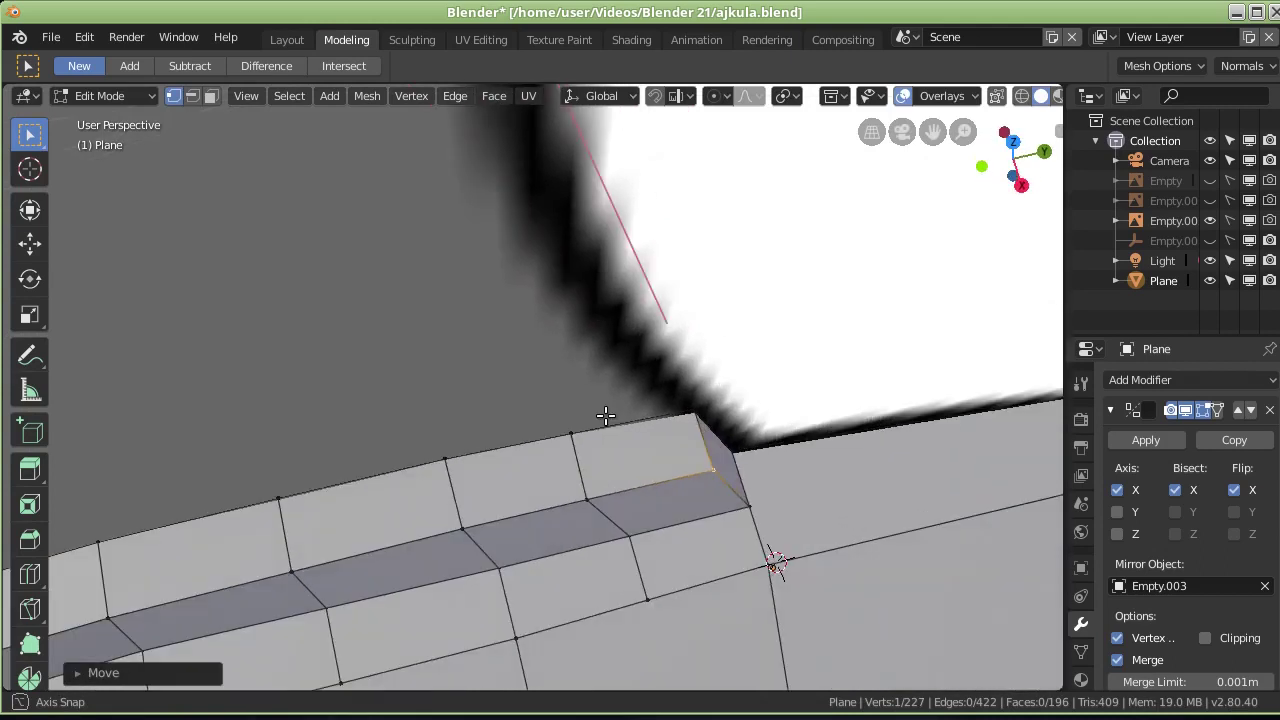
Step: Select the edge at the fin strip's end and slide it along the X axis
shift+click(747, 499)
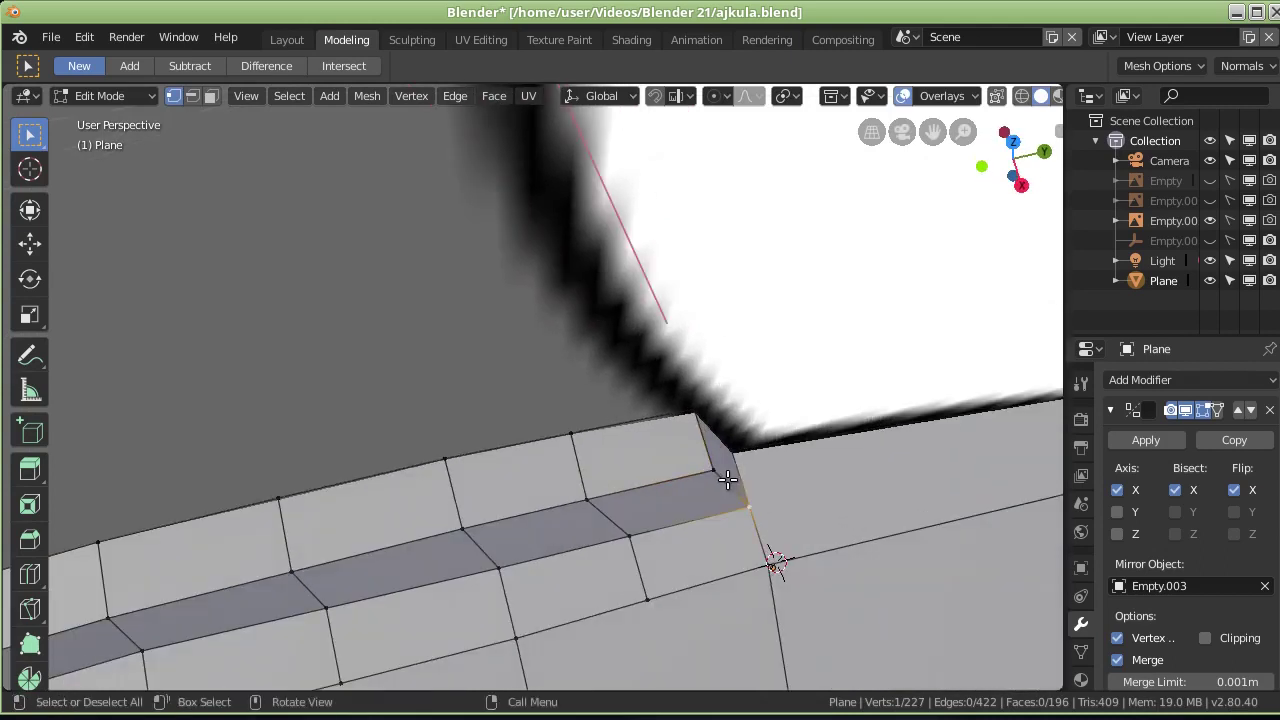
mouse_move(709, 466)
middle_down()
mouse_move(651, 486)
mouse_move(641, 553)
middle_up()
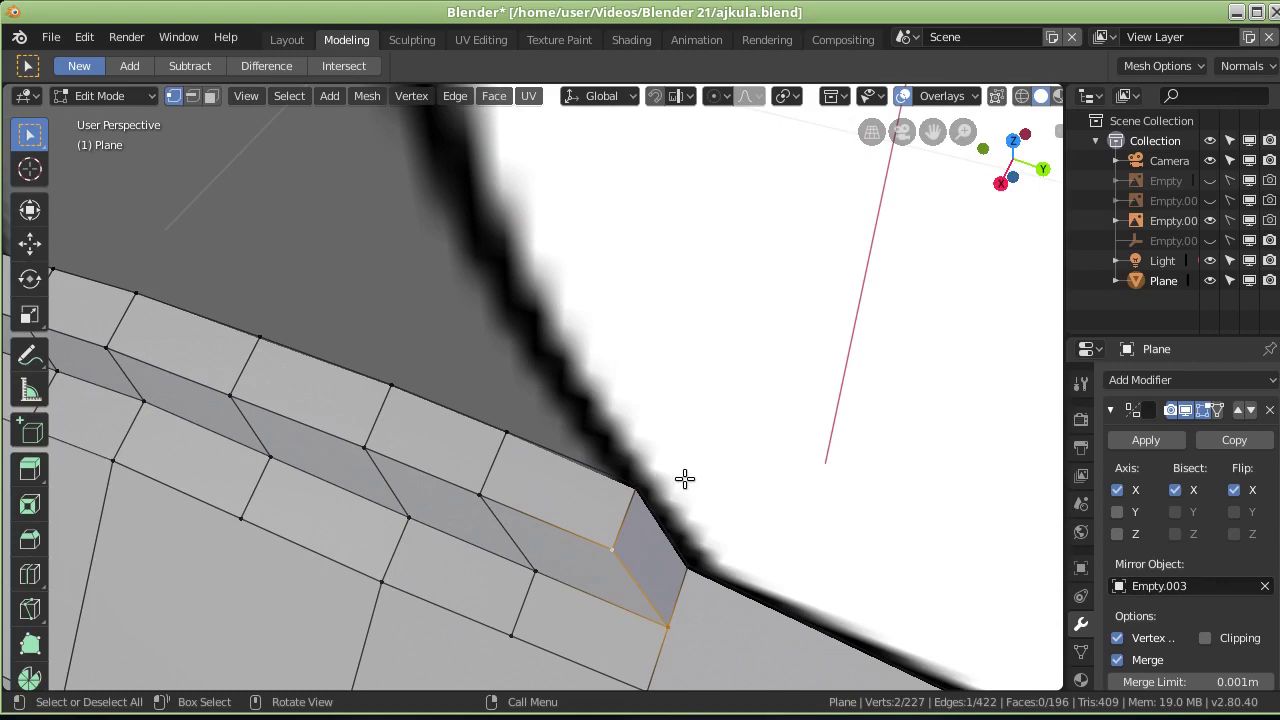
middle_drag(294, 443, 546, 488)
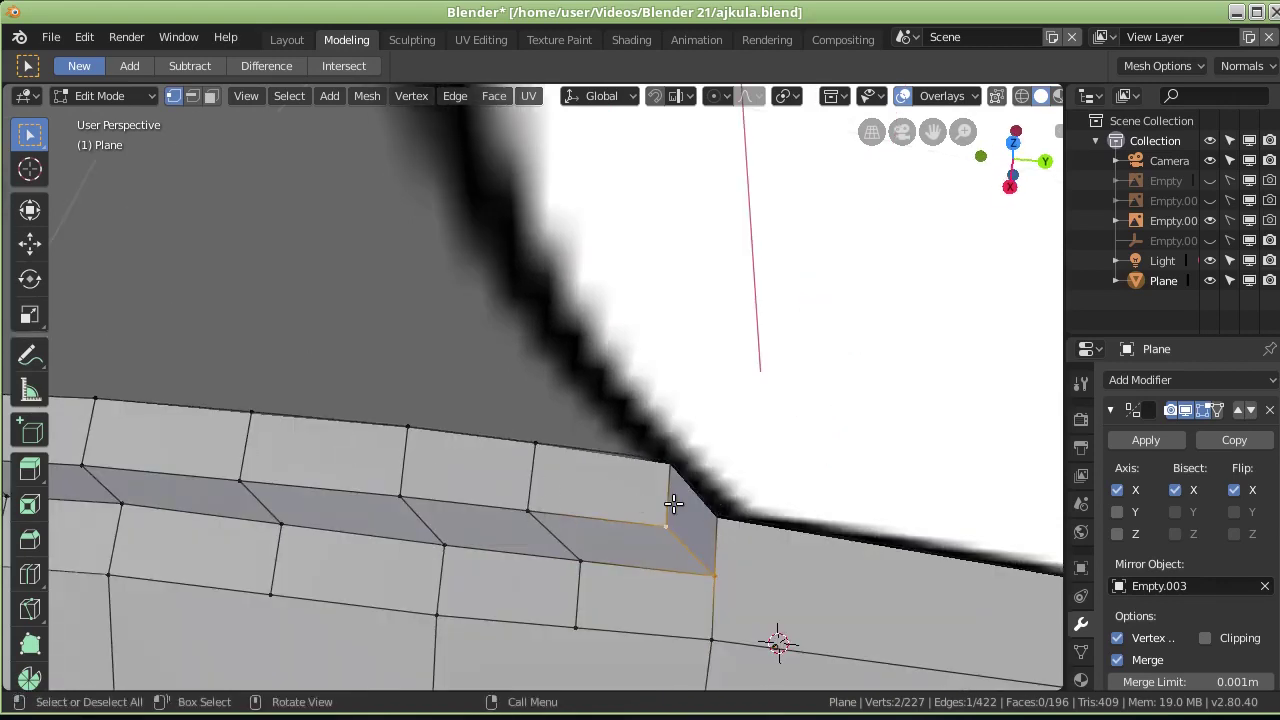
shift+middle_drag(366, 523, 377, 409)
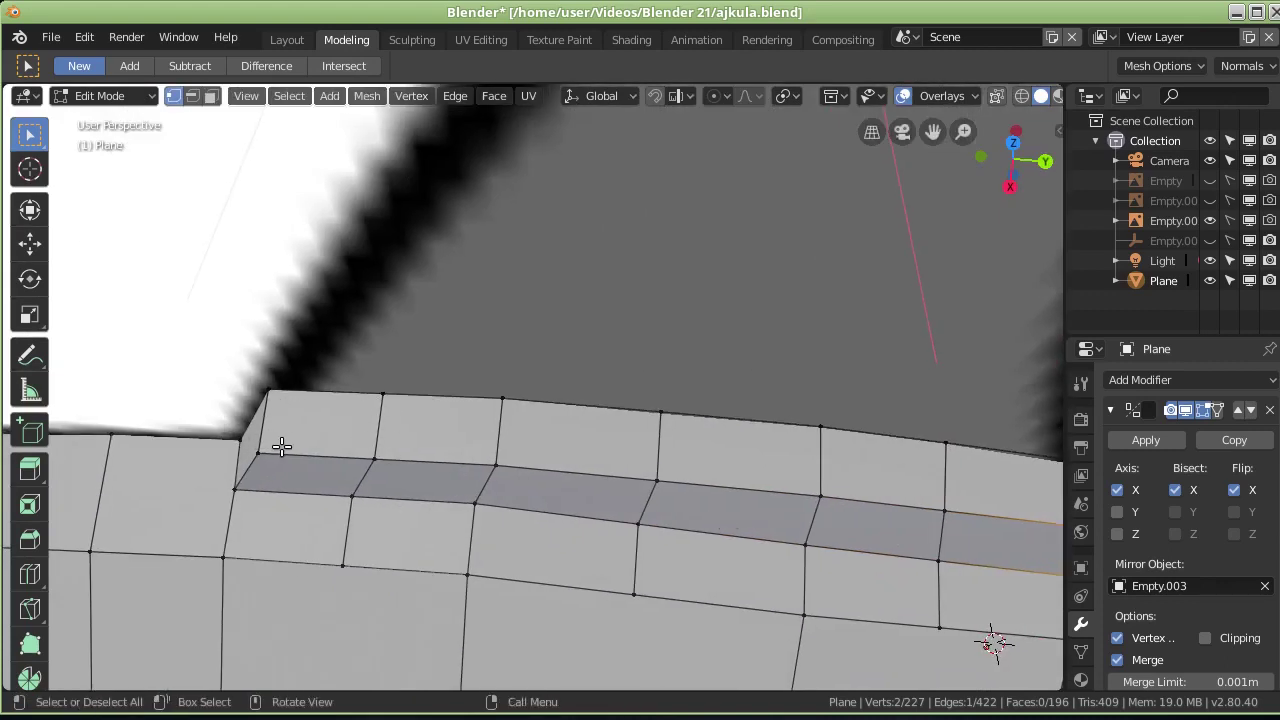
mouse_move(570, 441)
middle_down()
mouse_move(699, 491)
mouse_move(766, 466)
mouse_move(754, 449)
mouse_move(583, 463)
mouse_move(523, 483)
middle_up()
click(752, 452)
shift+click(781, 475)
key(g)
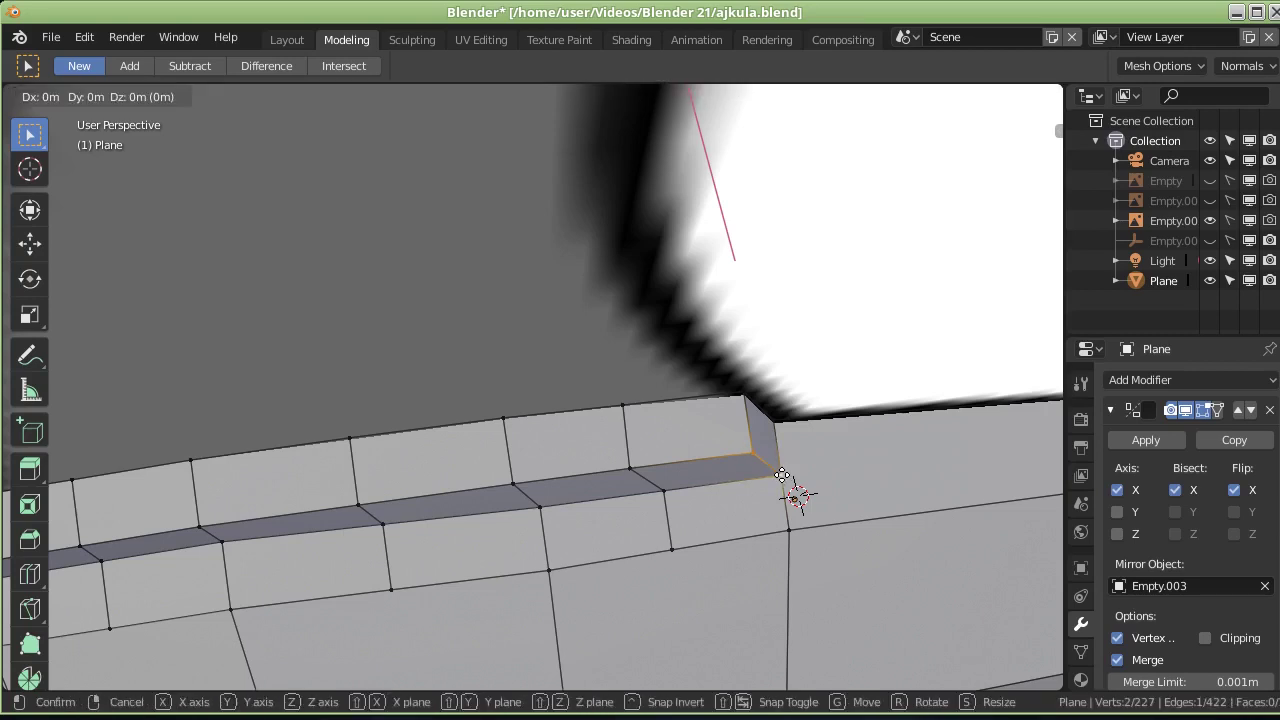
key(x)
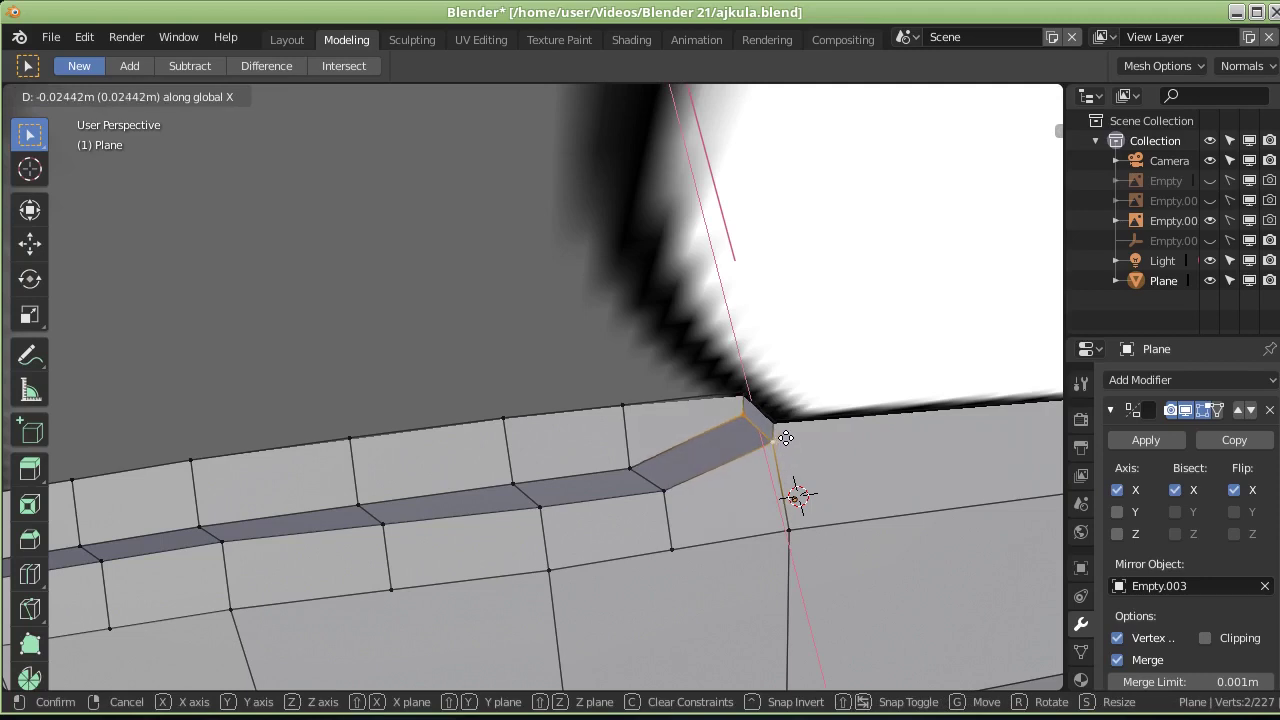
click(786, 438)
Step: Slide the next edge along the strip on the X axis, undoing and redoing the move
click(646, 480)
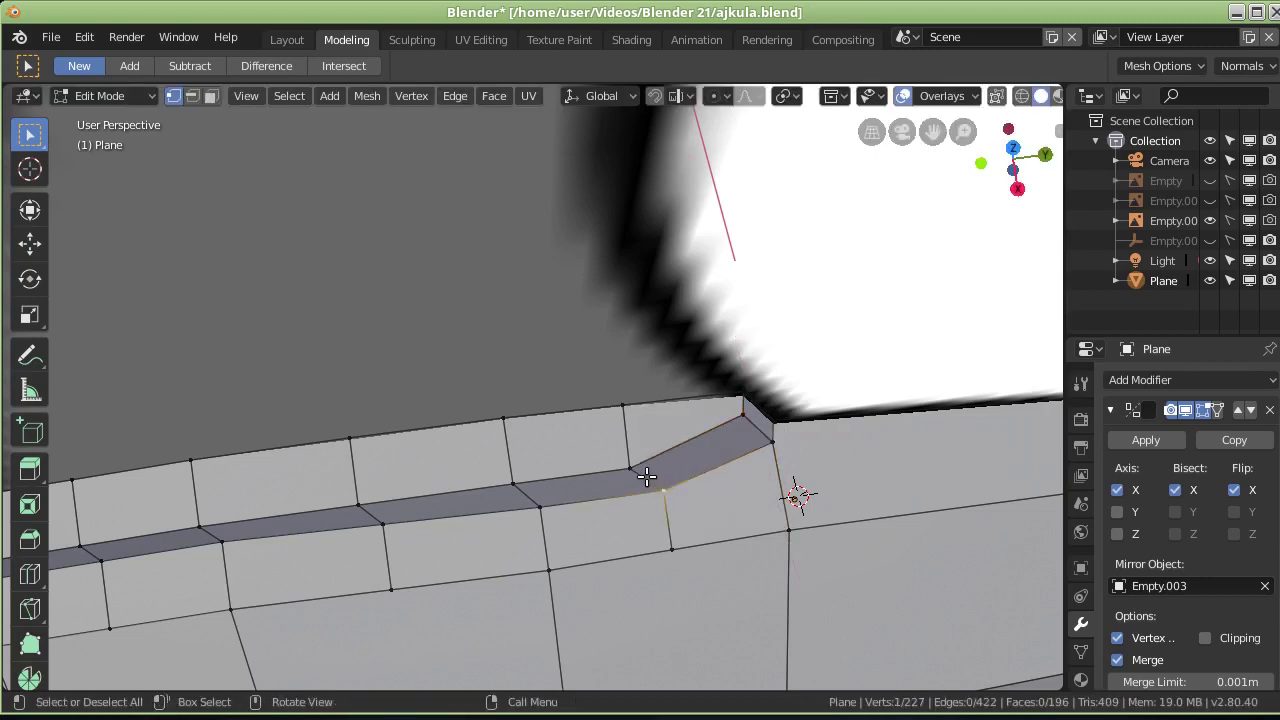
key(g)
key(x)
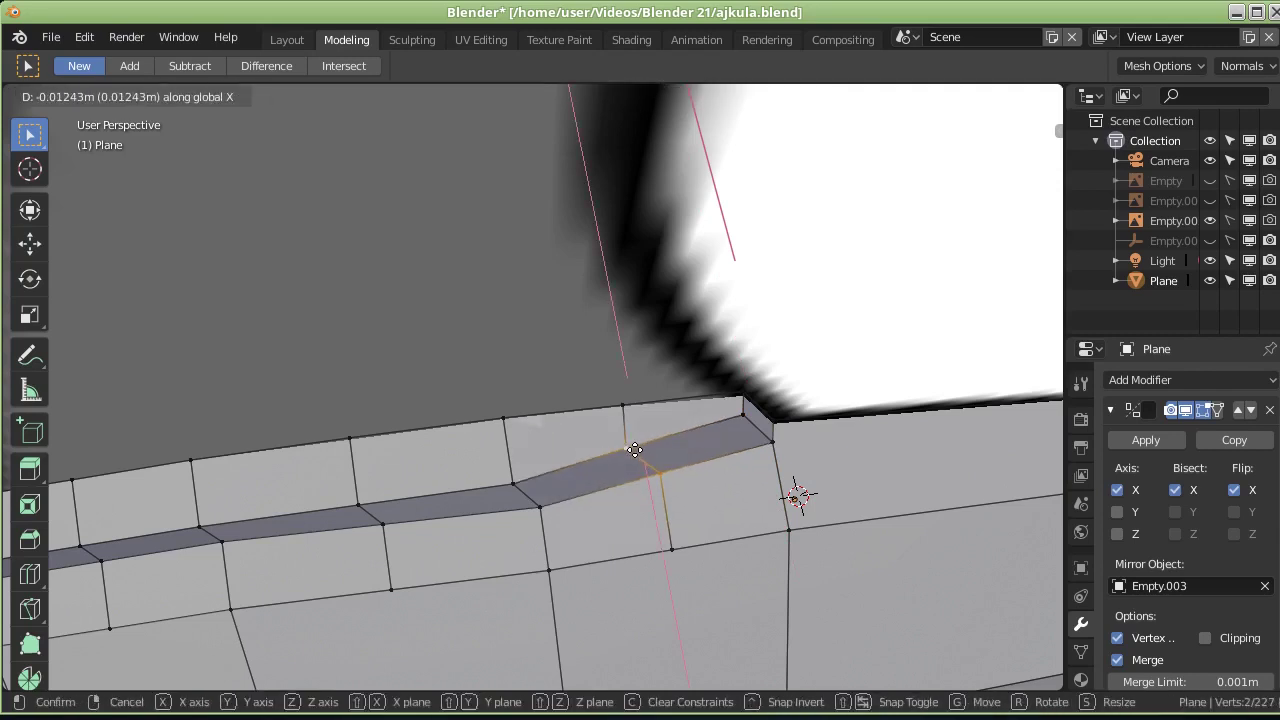
click(634, 450)
key(ctrl+z)
key(ctrl+shift+z)
Step: Move the upright edge at the strip's end along the Y axis
middle_drag(494, 543, 277, 528)
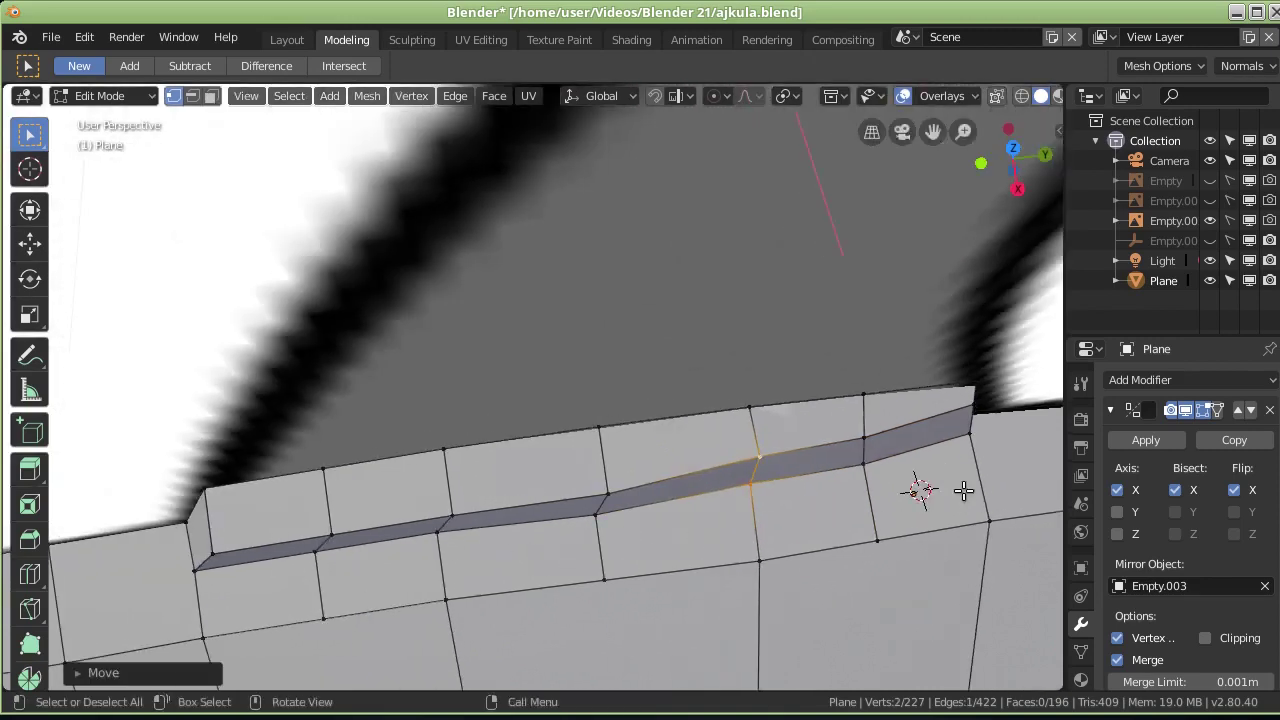
click(968, 432)
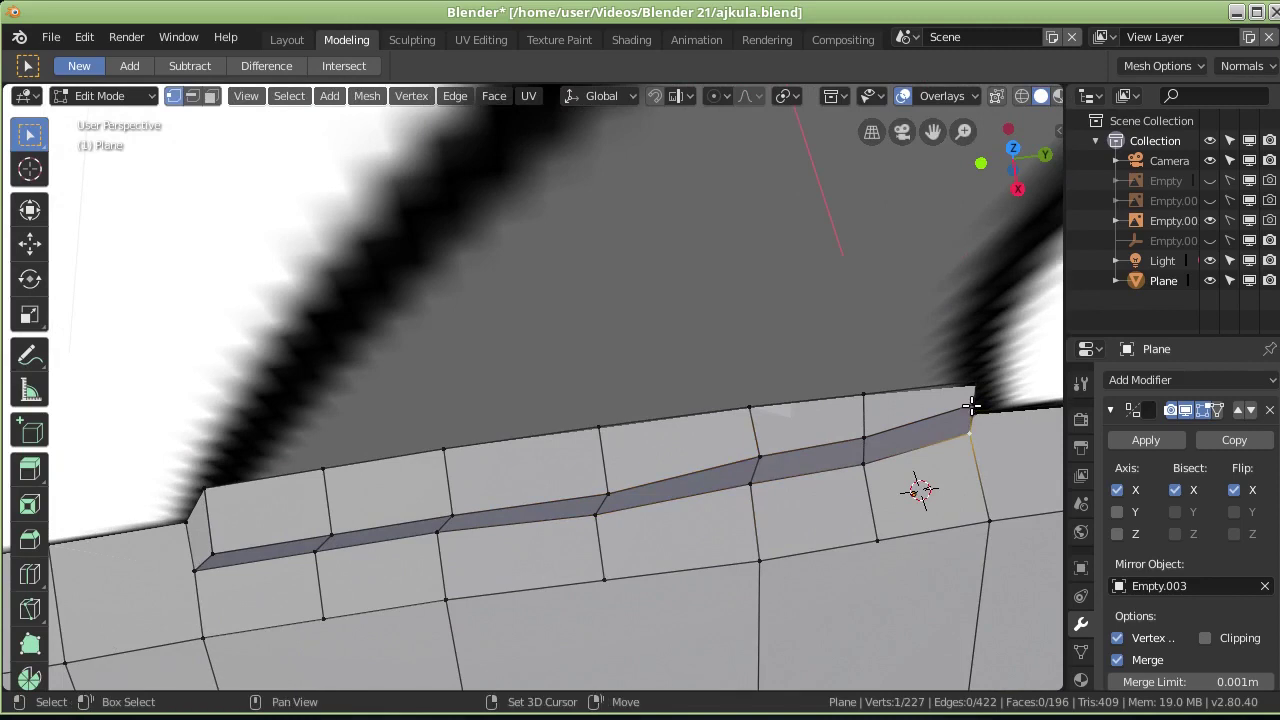
key(g)
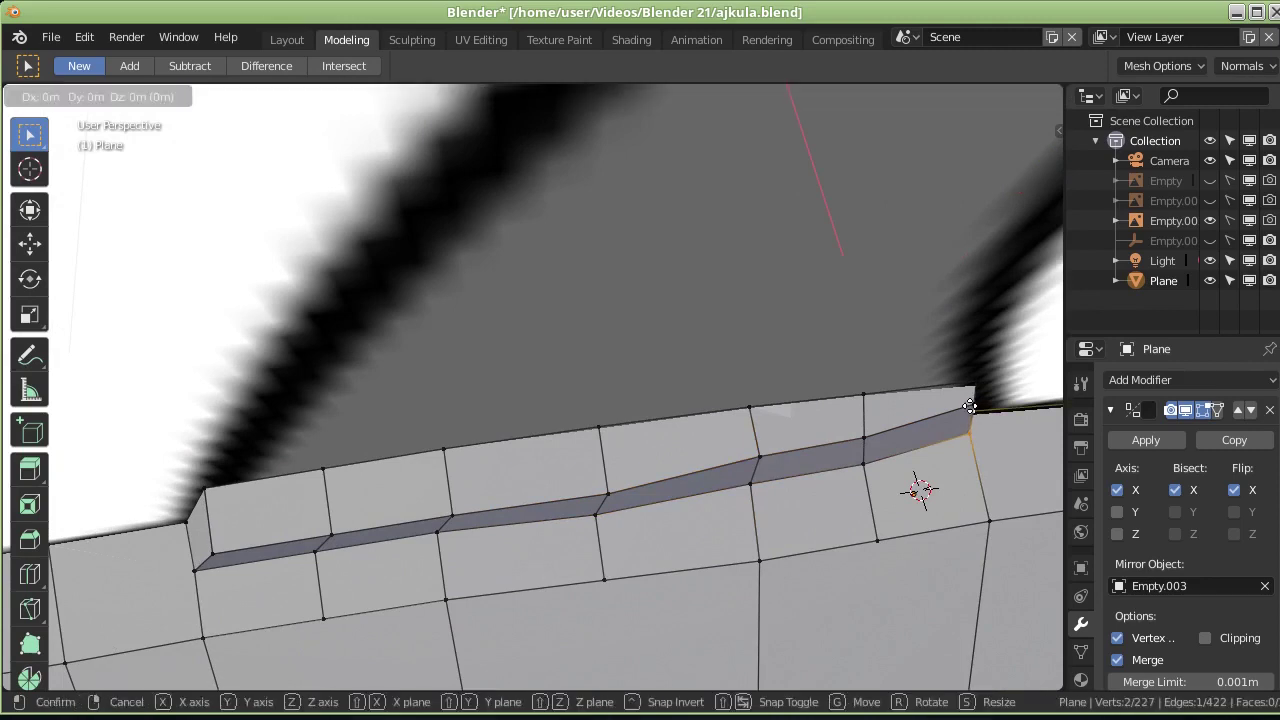
key(y)
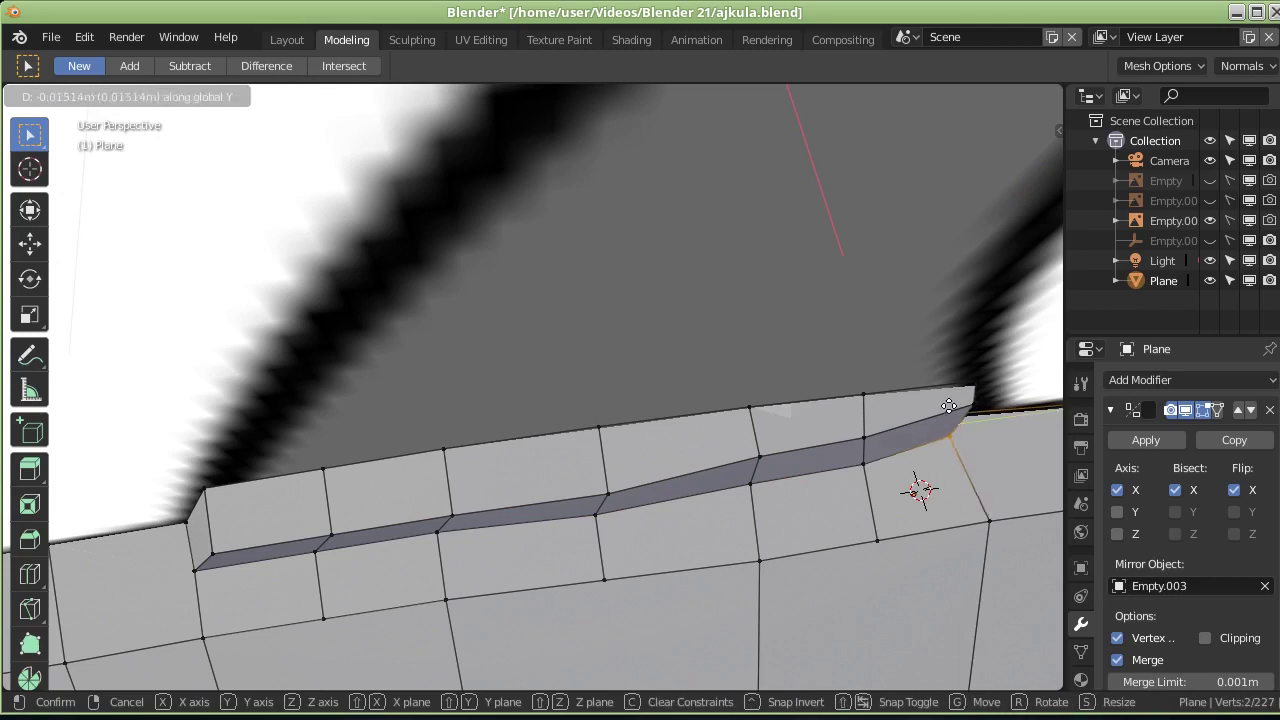
click(952, 405)
Step: Move the end vertex pair about 0.017 m along Y so it sits tighter against the body
middle_drag(978, 455, 909, 488)
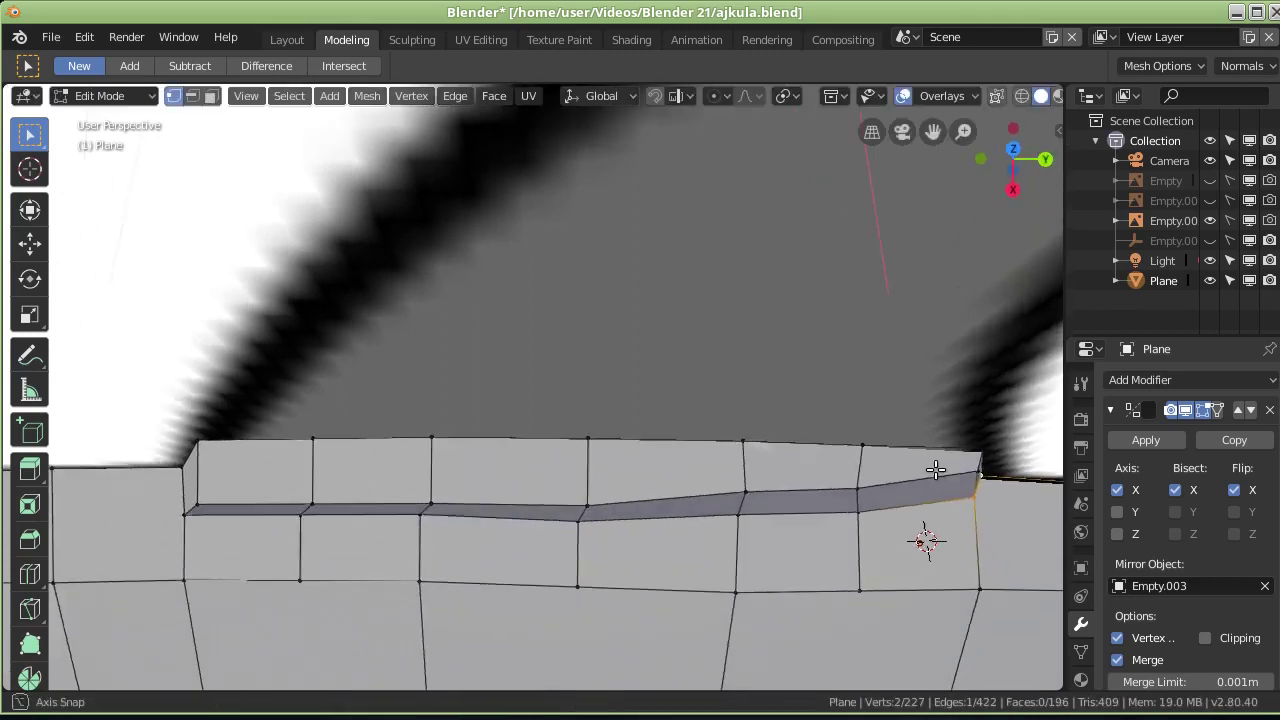
click(951, 600)
shift+click(956, 630)
key(g)
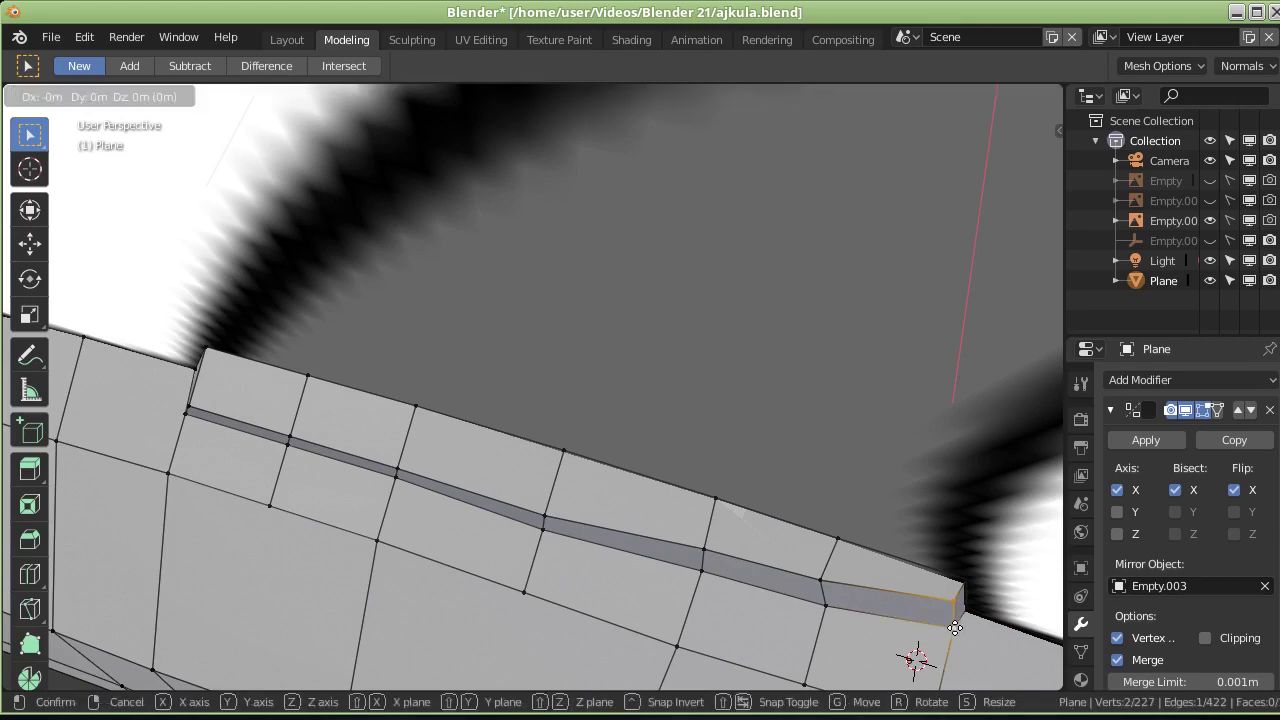
key(y)
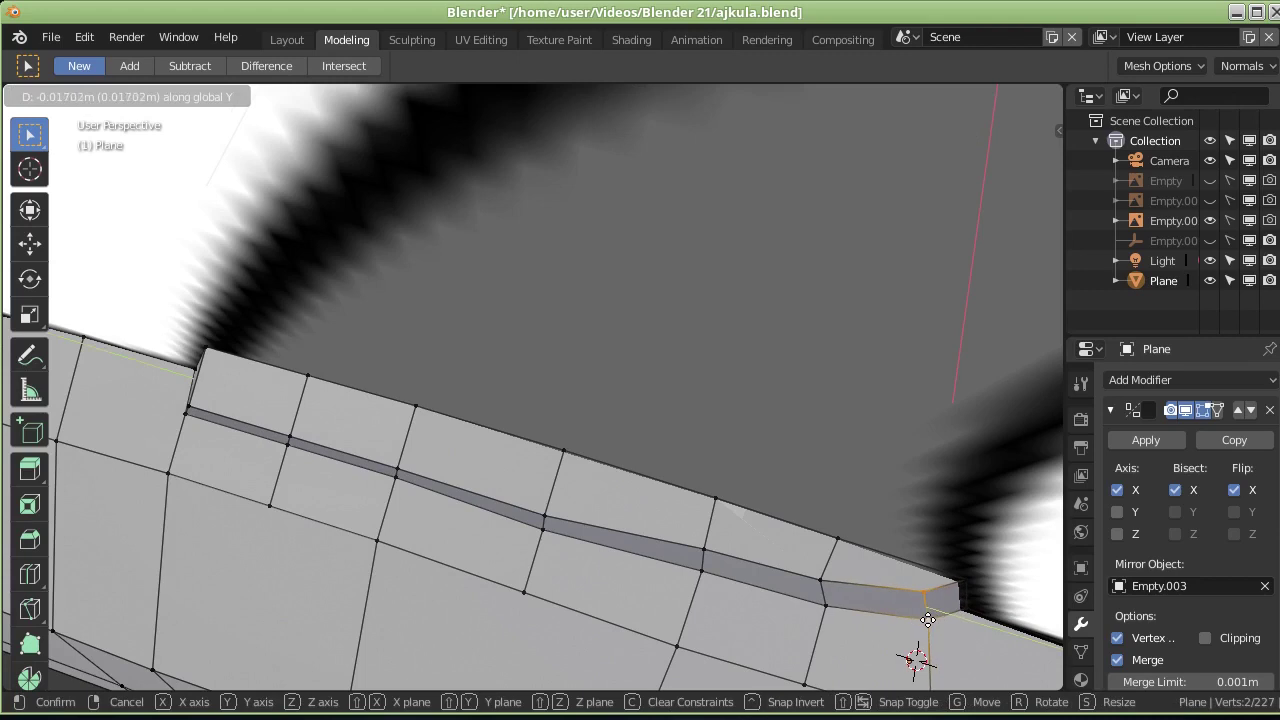
click(928, 620)
middle_drag(988, 627, 1011, 603)
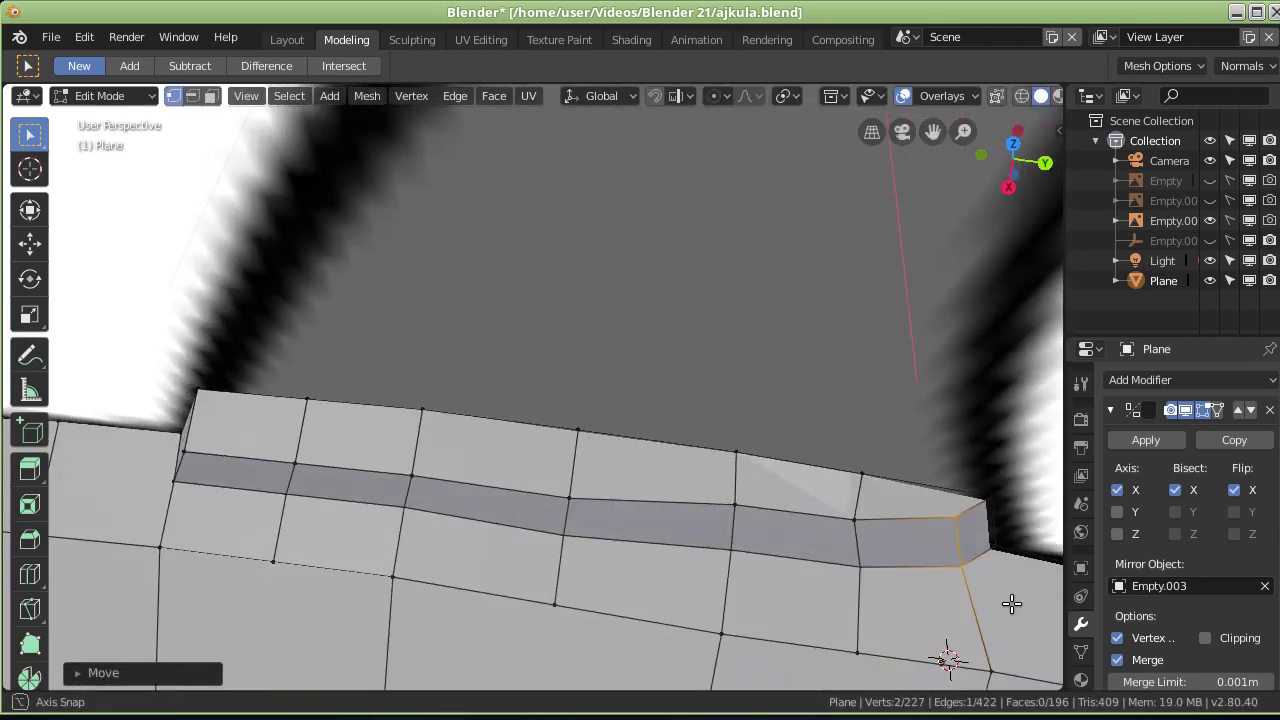
Step: Slide the edge at the strip's far end along the X axis
middle_drag(232, 481, 641, 407)
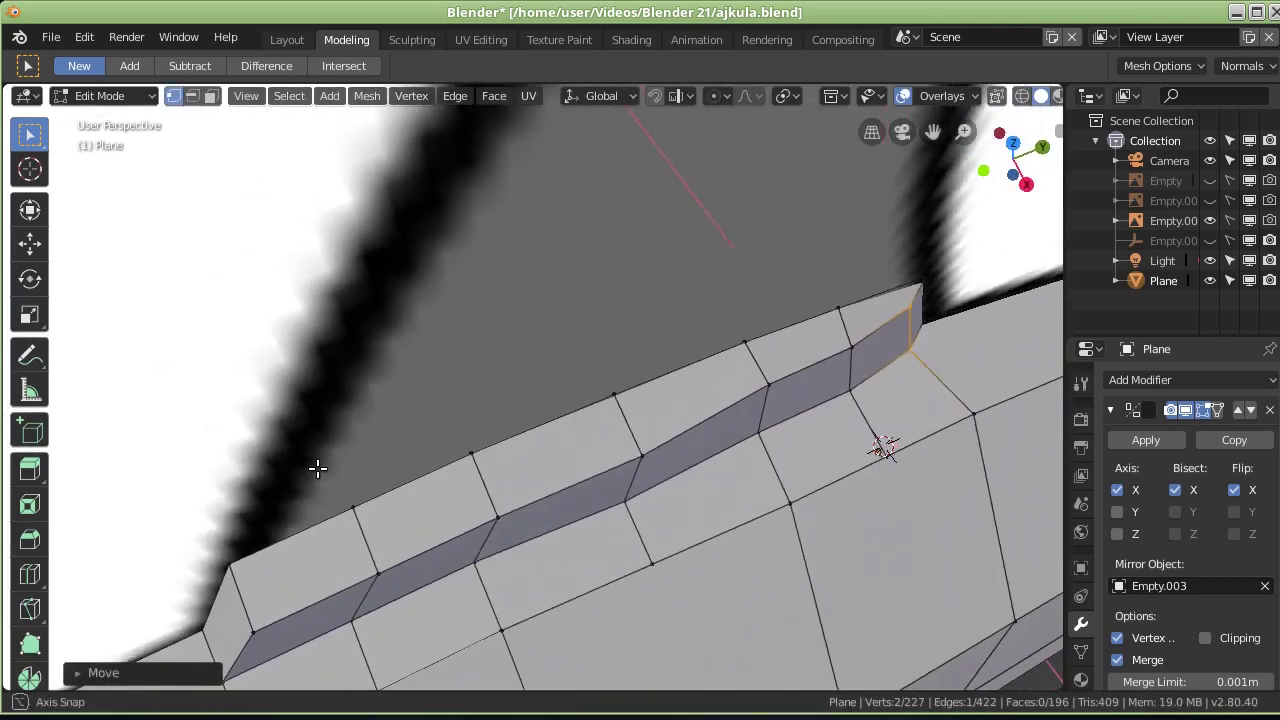
click(641, 407)
shift+click(630, 469)
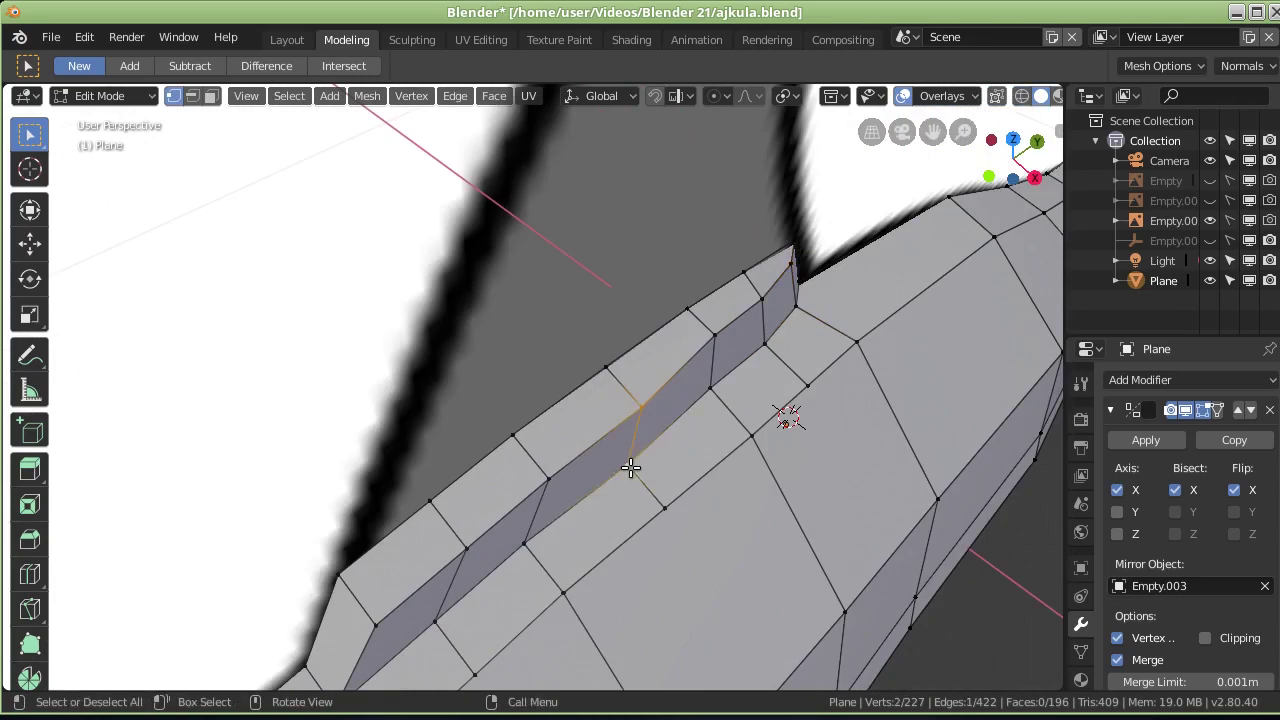
key(g)
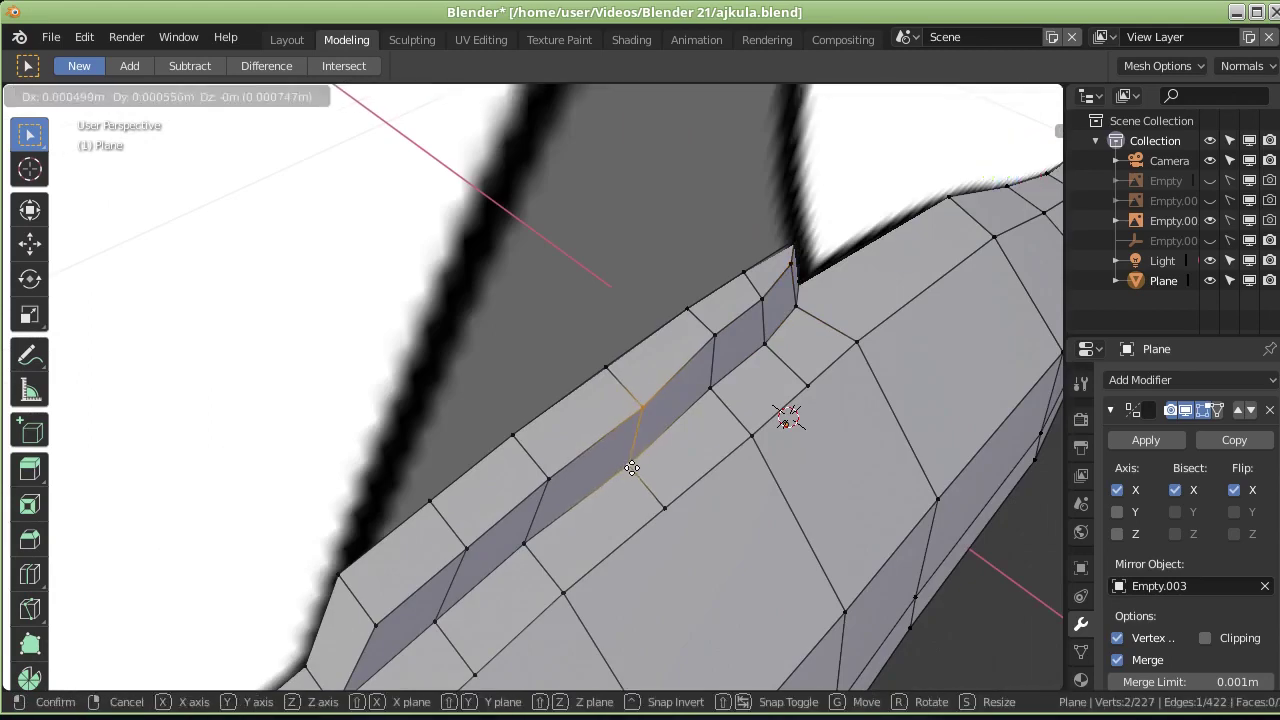
key(x)
click(626, 460)
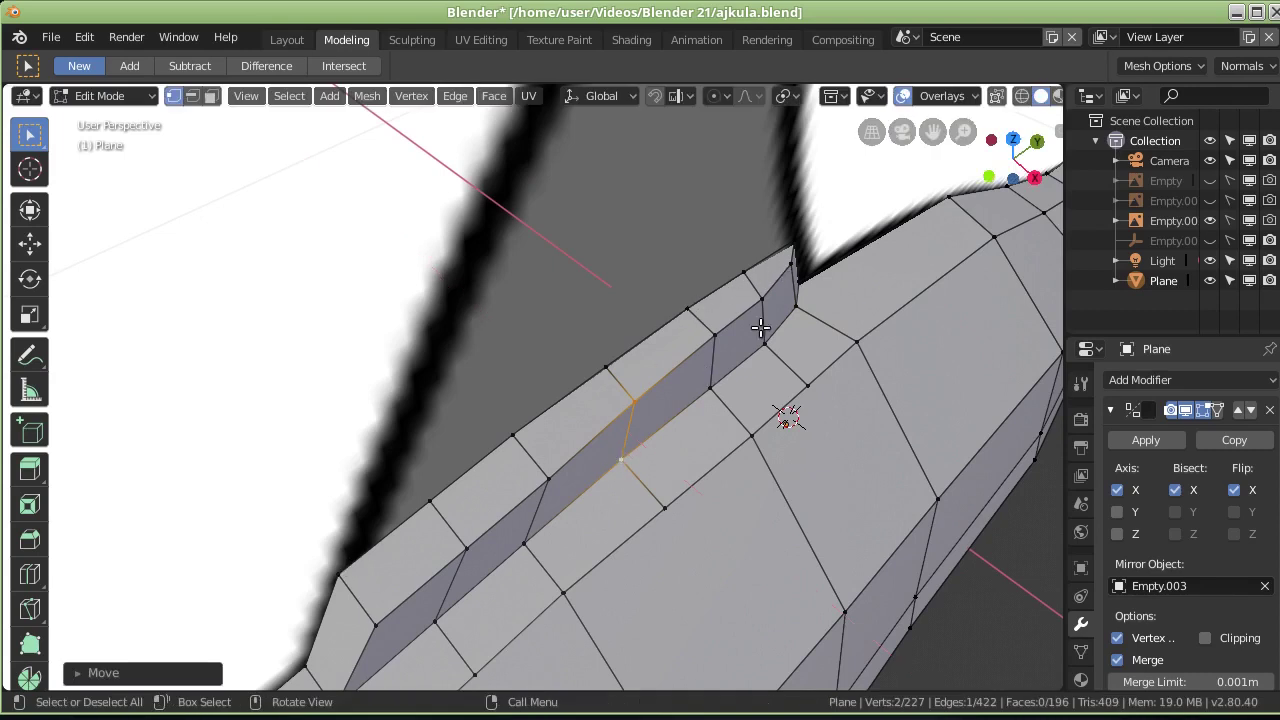
Step: Move the strip's tip along X, then along Y, to narrow it
click(786, 292)
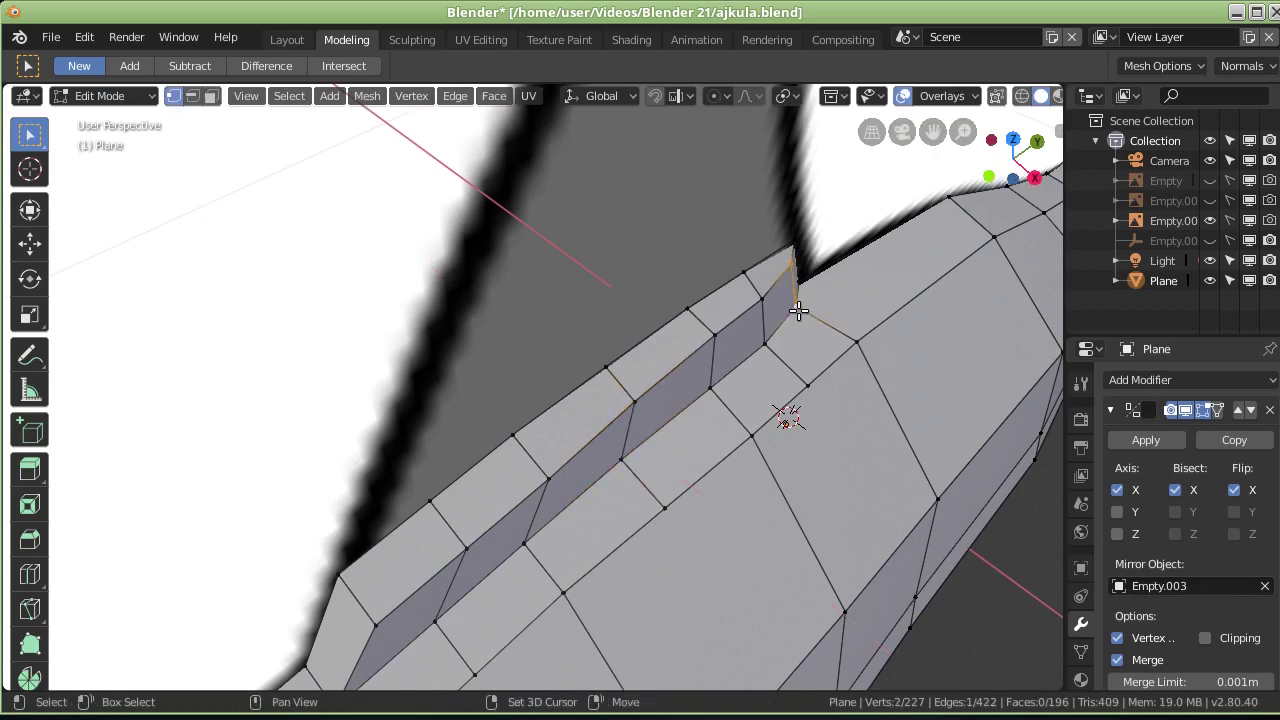
key(g)
key(x)
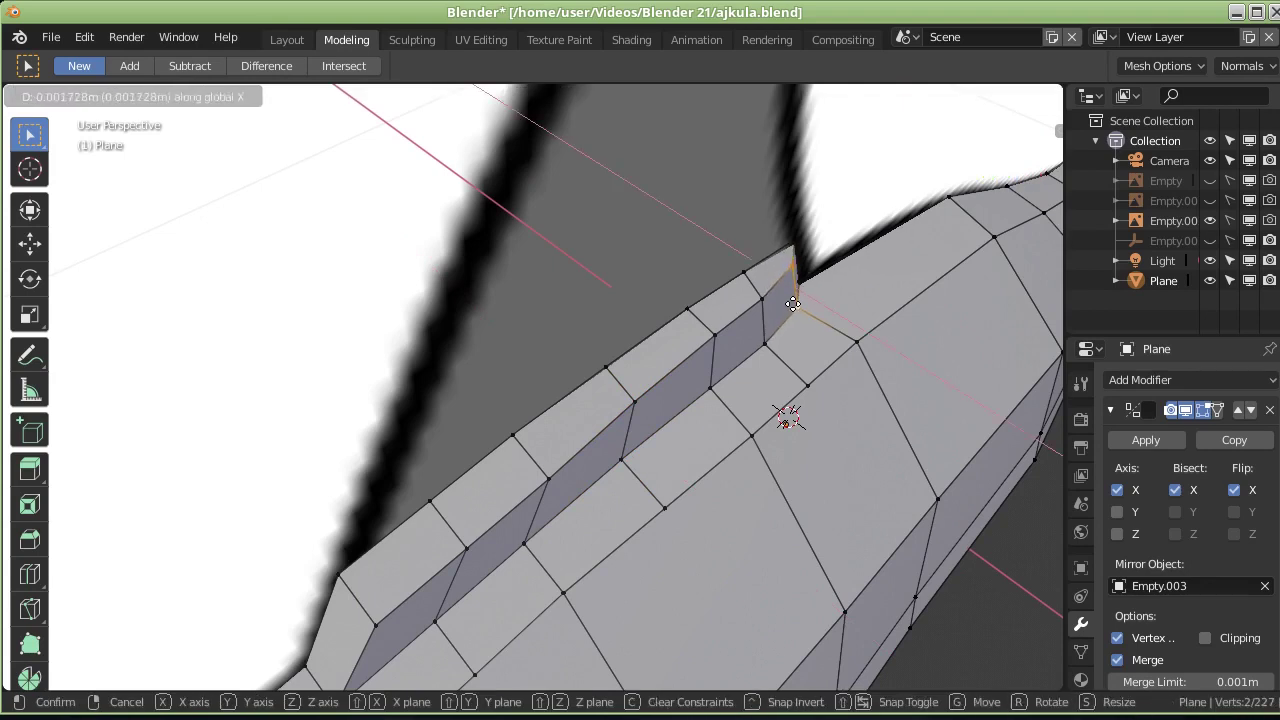
click(791, 302)
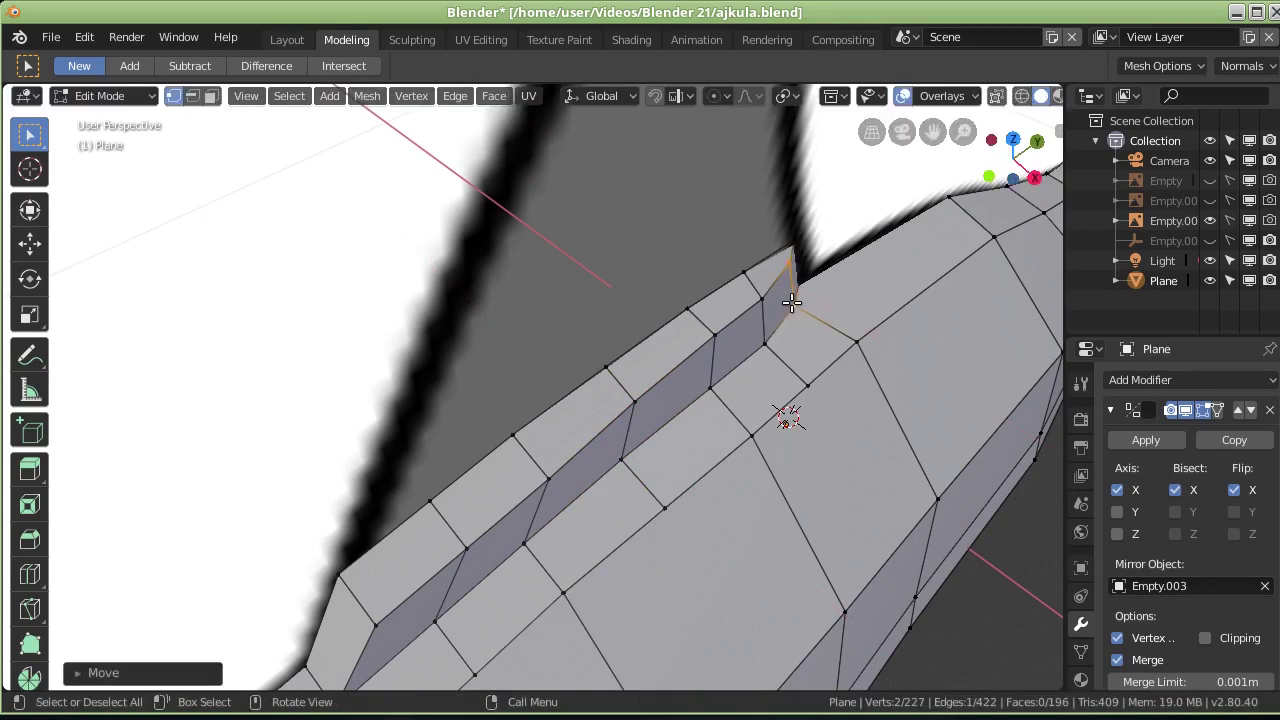
key(g)
key(y)
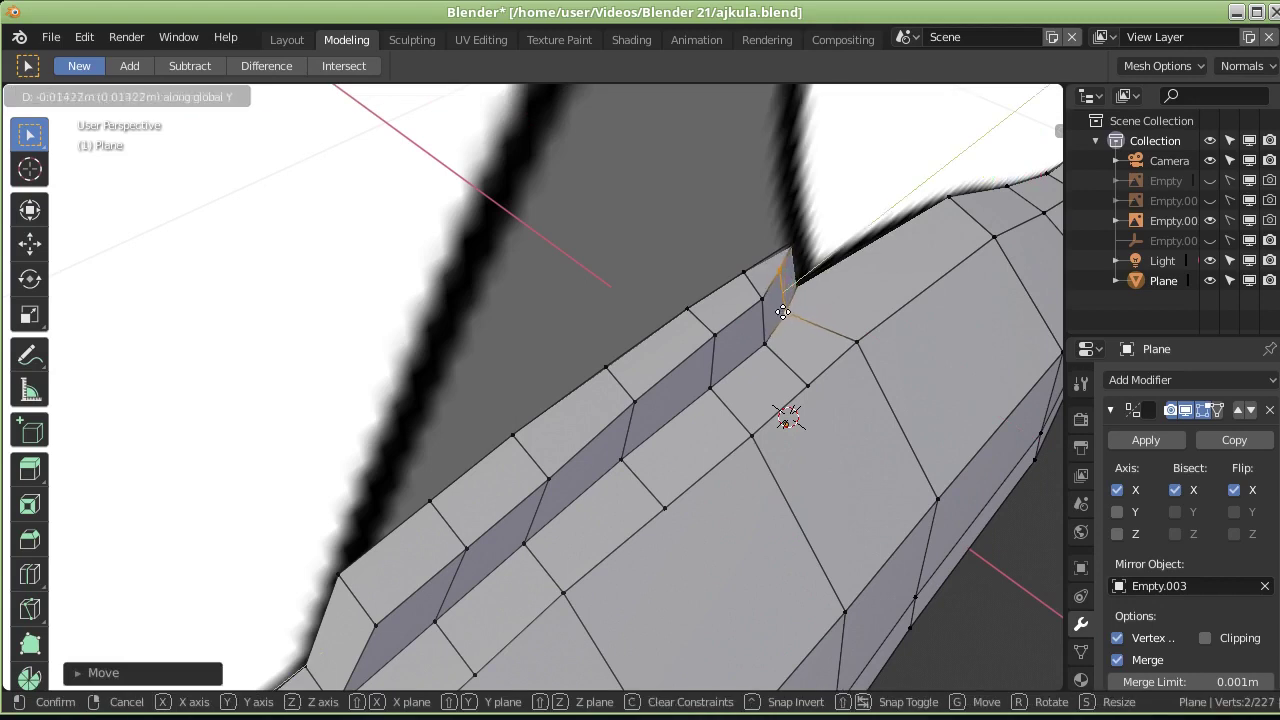
click(783, 312)
Step: Shift the strip's end edge slightly along the X axis
click(764, 331)
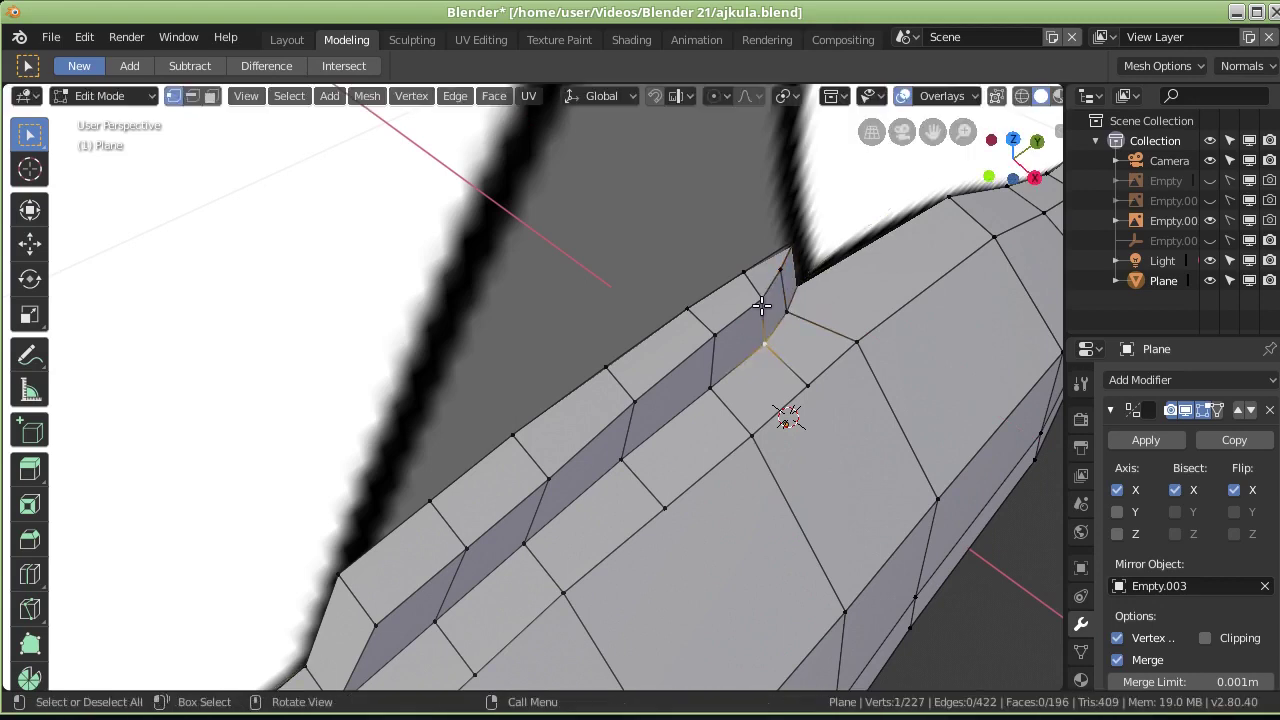
shift+click(762, 304)
key(g)
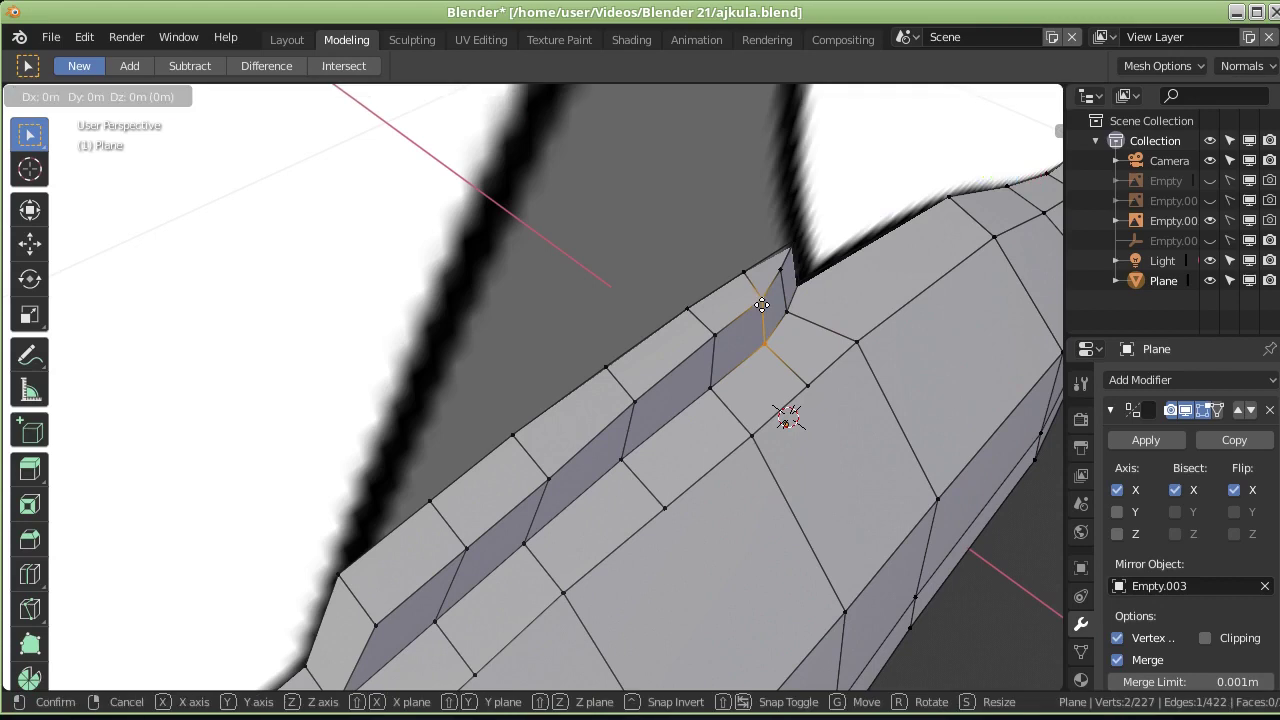
key(x)
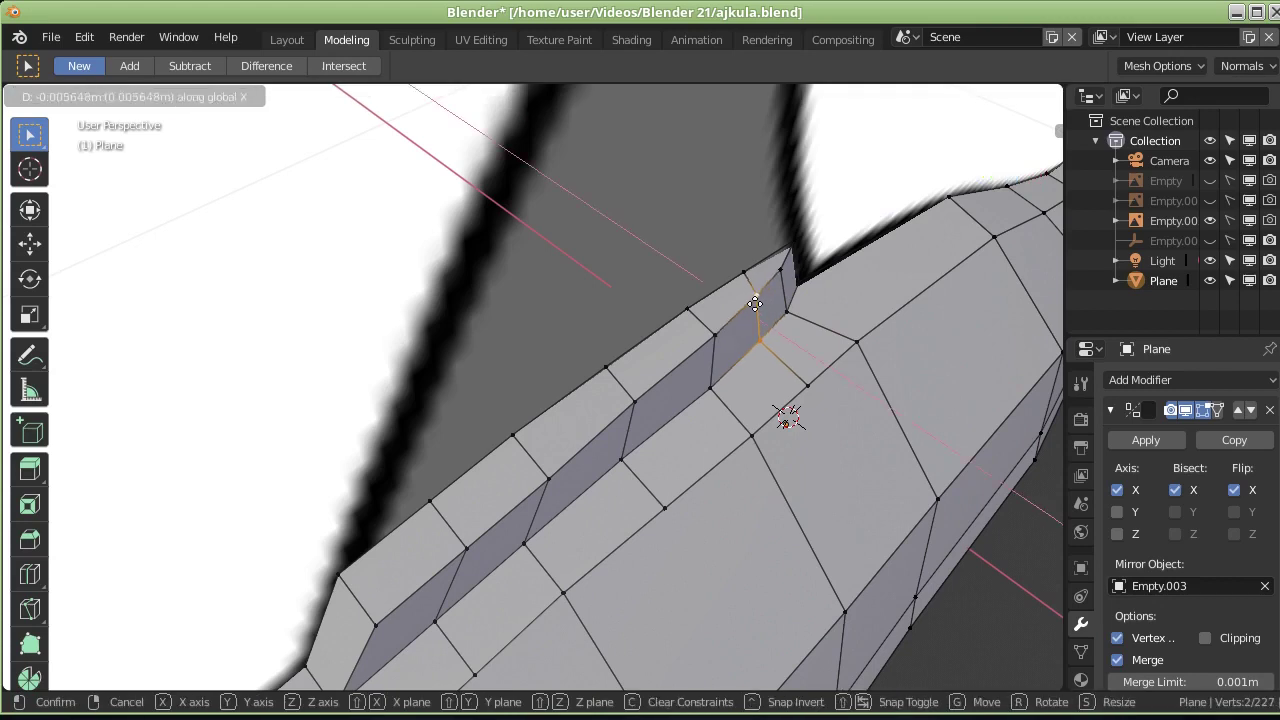
click(755, 303)
mouse_move(729, 409)
middle_down()
mouse_move(791, 389)
mouse_move(766, 457)
mouse_move(743, 463)
mouse_move(743, 449)
mouse_move(755, 464)
mouse_move(737, 409)
middle_up()
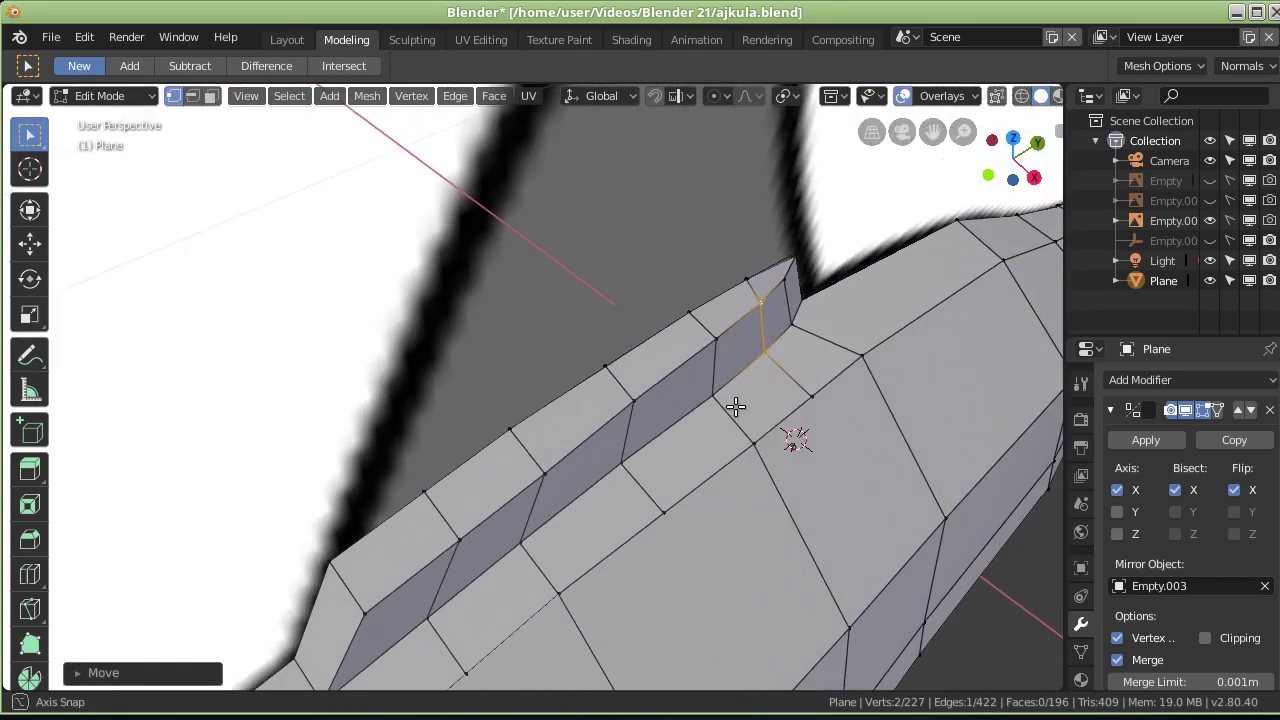
Step: Reposition an edge partway along the strip
click(544, 480)
key(g)
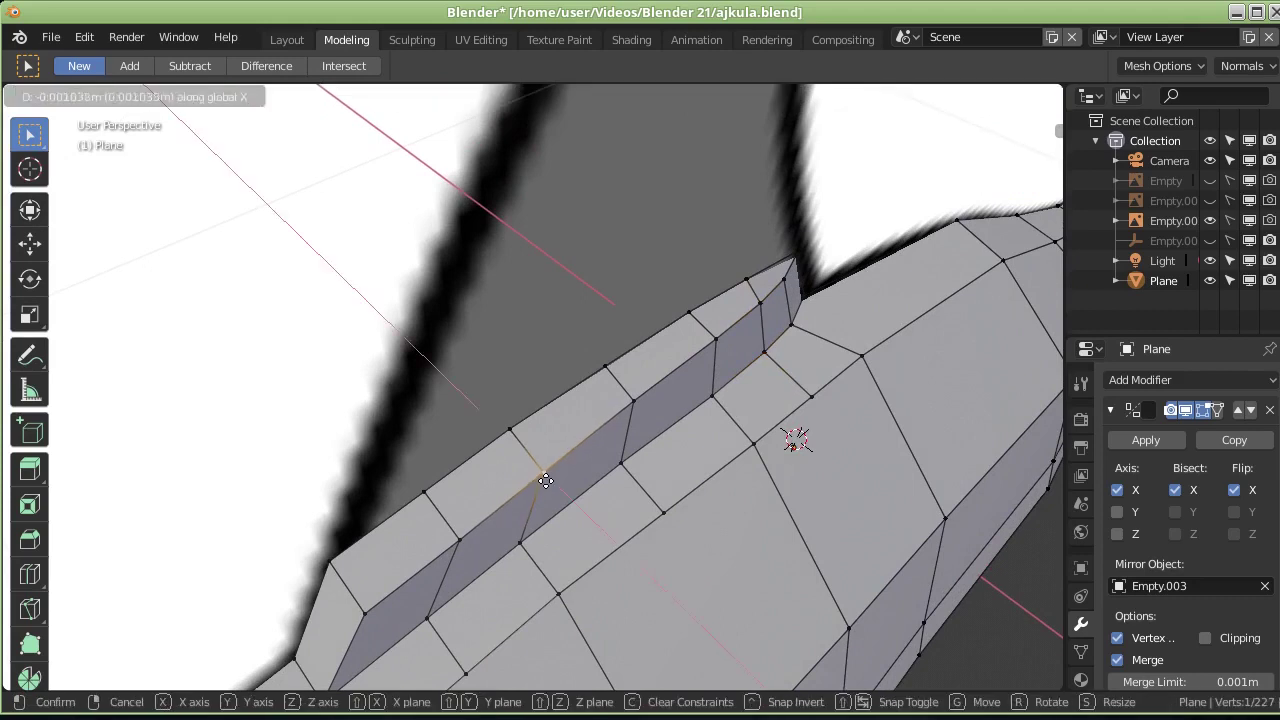
click(543, 478)
mouse_move(578, 505)
middle_down()
mouse_move(655, 435)
mouse_move(354, 407)
middle_up()
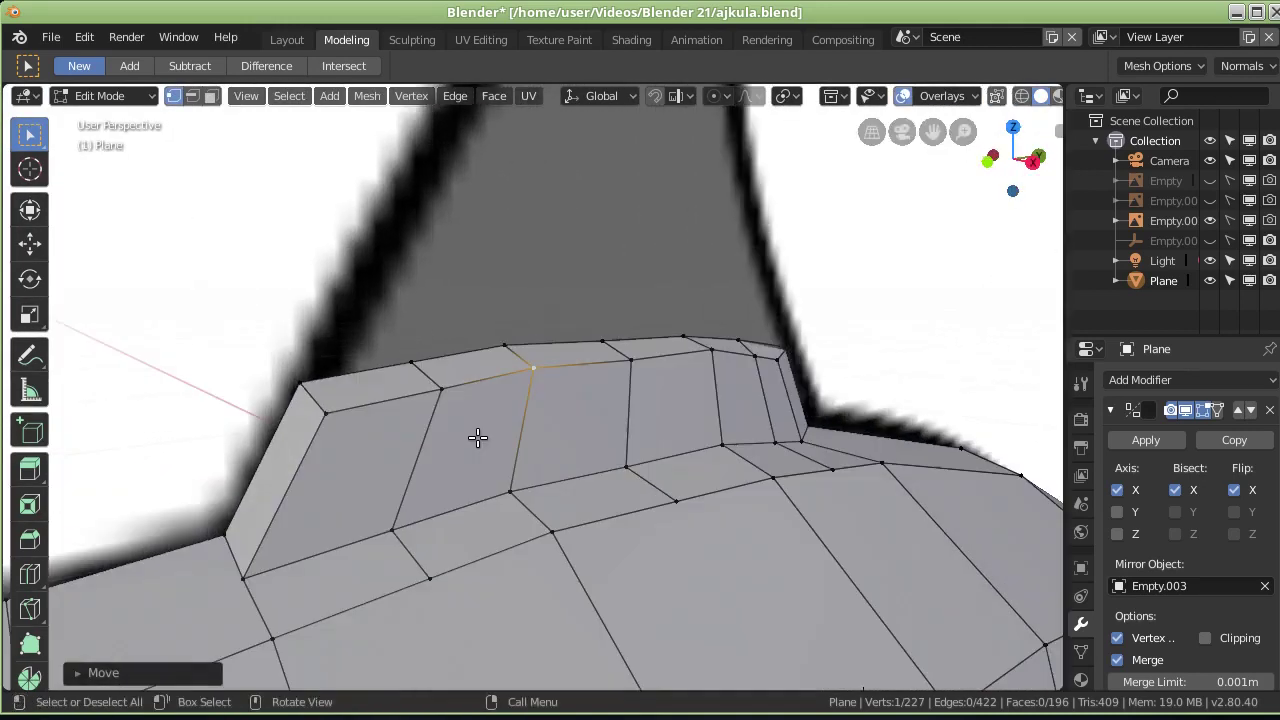
Step: Select the strip's front end edge and move it along the Y axis
click(324, 410)
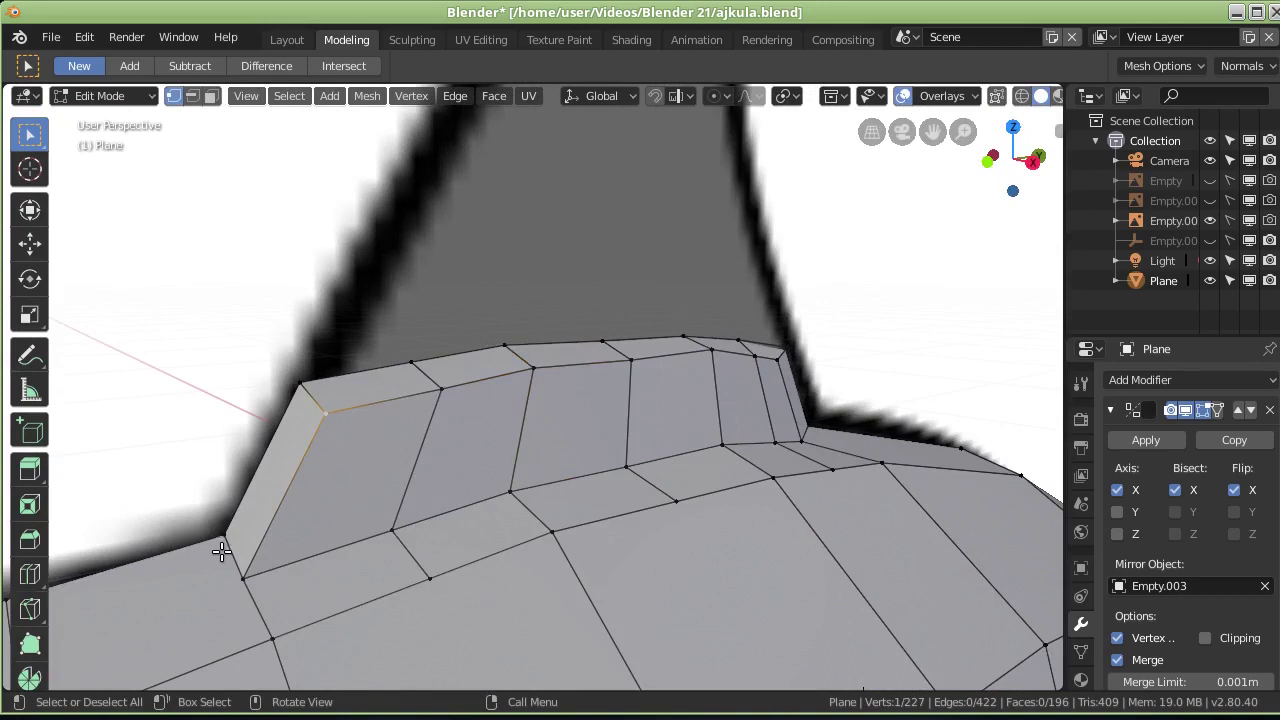
shift+click(242, 578)
key(g)
key(y)
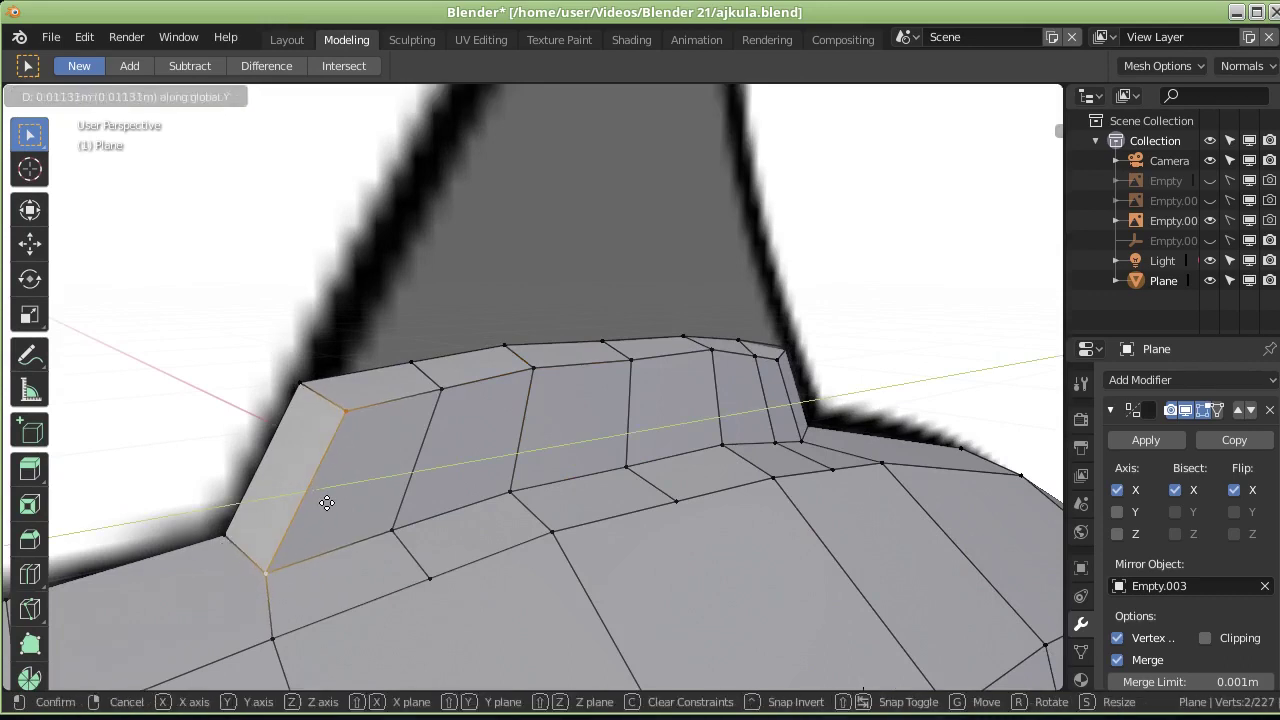
click(325, 505)
mouse_move(325, 505)
middle_down()
mouse_move(306, 606)
mouse_move(281, 638)
middle_up()
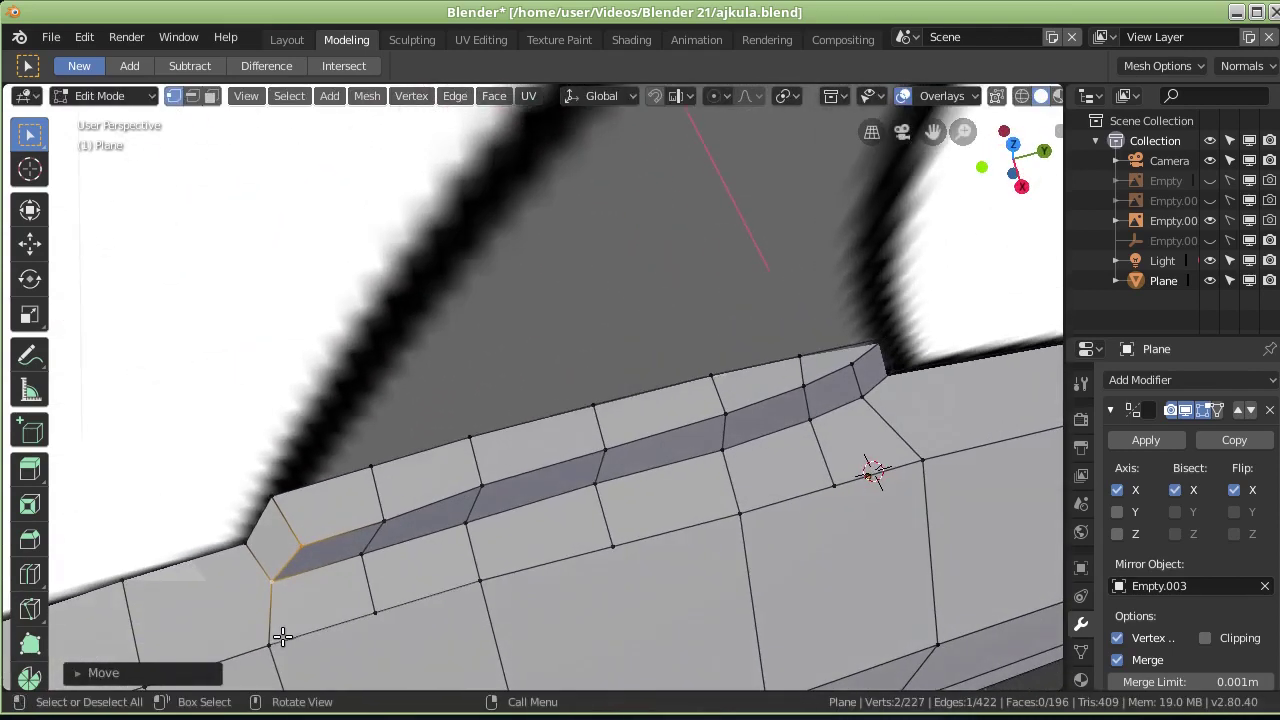
scroll(1176, 528, down, 3)
scroll(1173, 525, up, 3)
Step: Shift the front end edge about -0.0096 m along X, then view from the front
key(g)
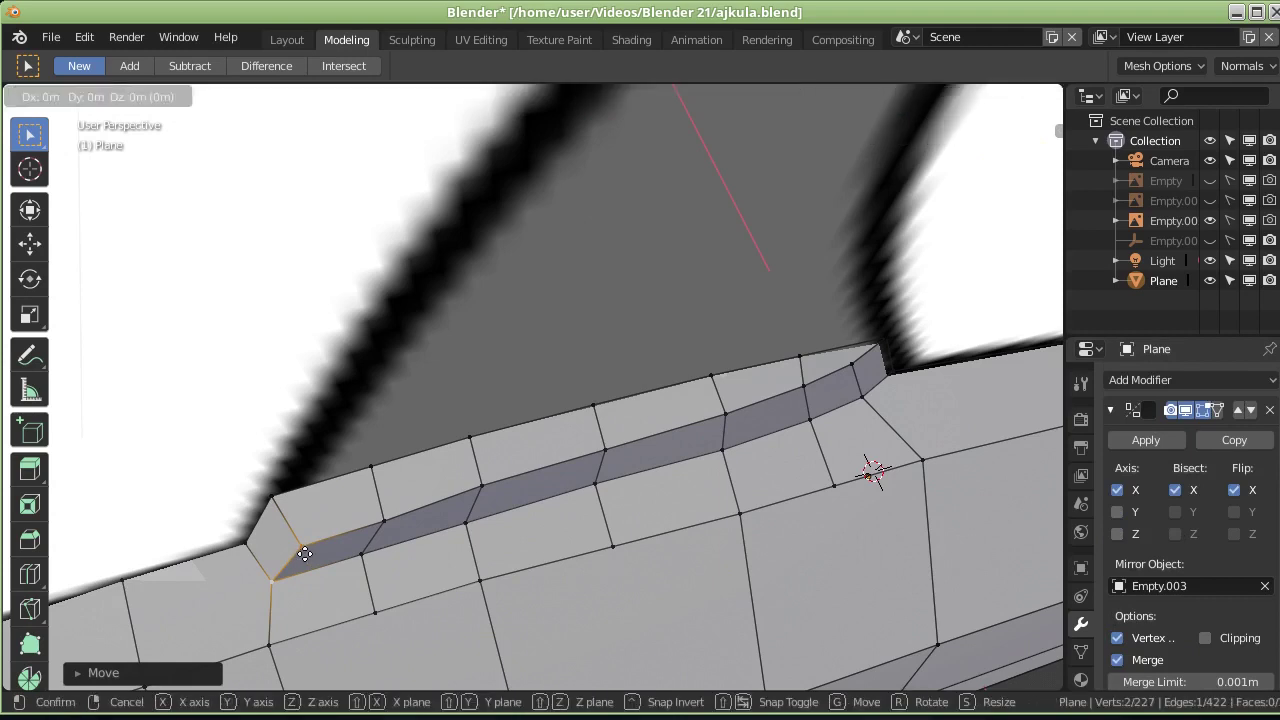
key(x)
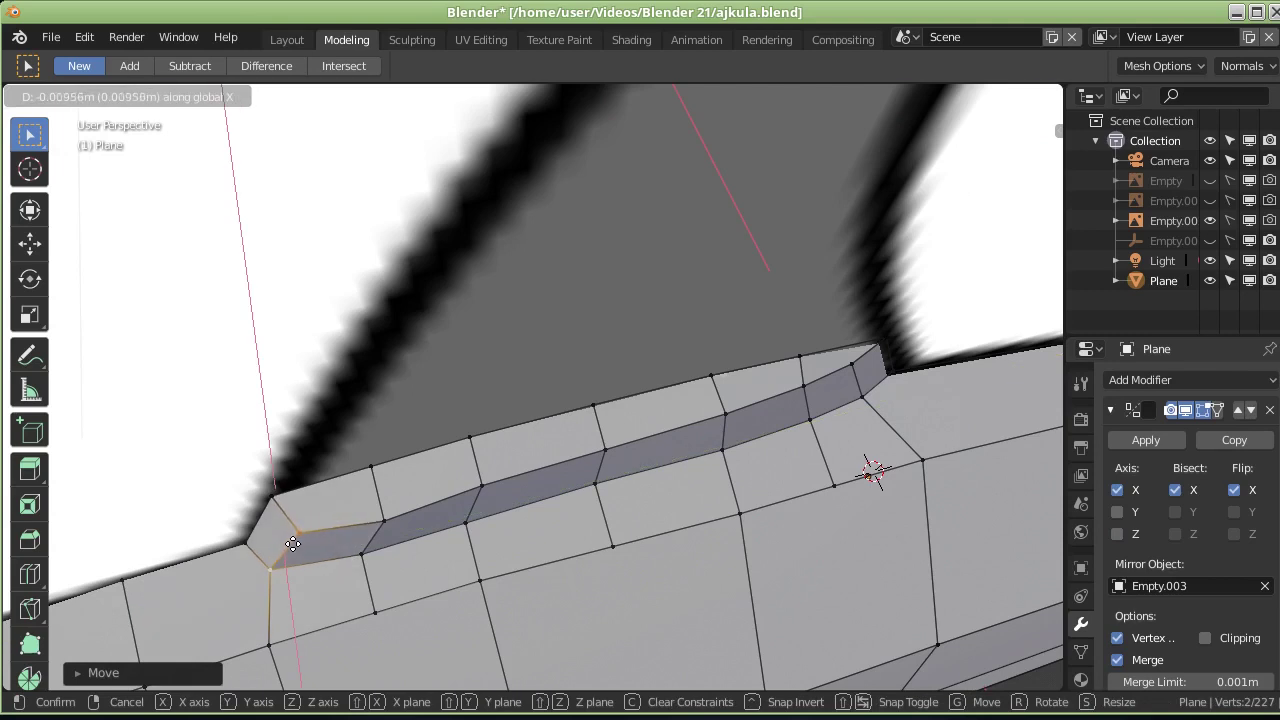
click(291, 545)
middle_drag(474, 581, 463, 617)
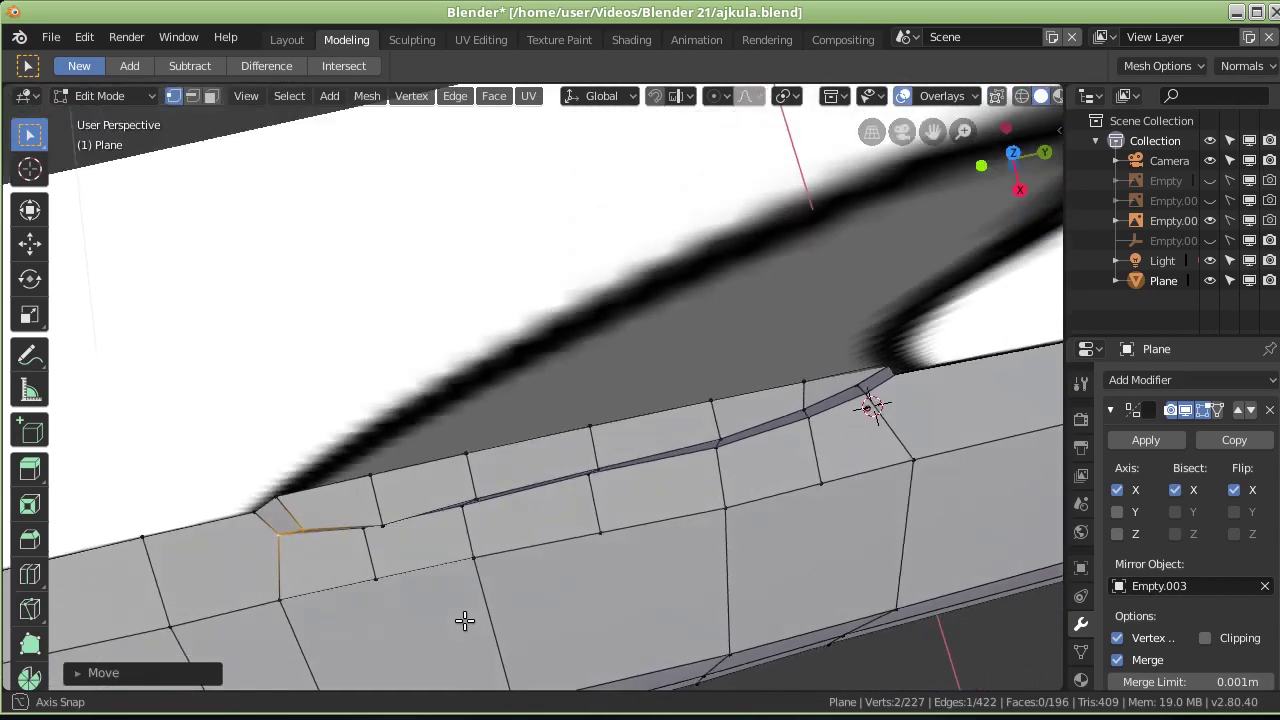
middle_drag(423, 569, 435, 544)
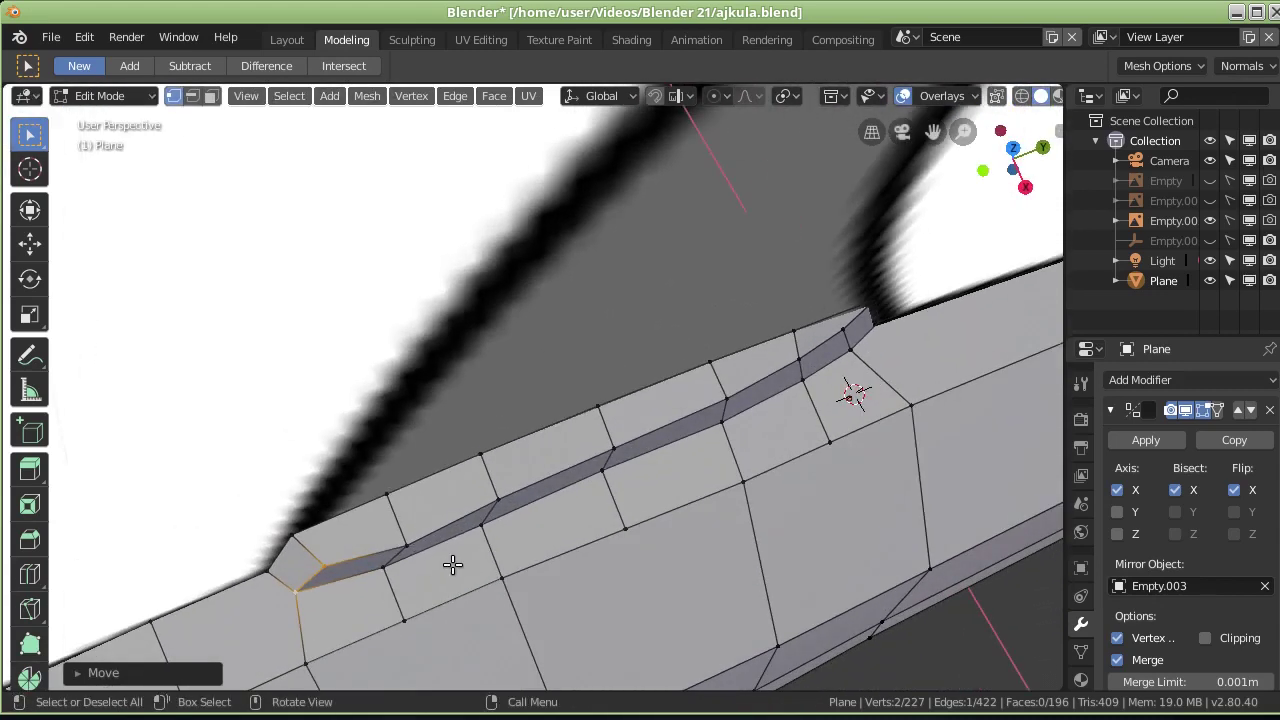
key(KP_1)
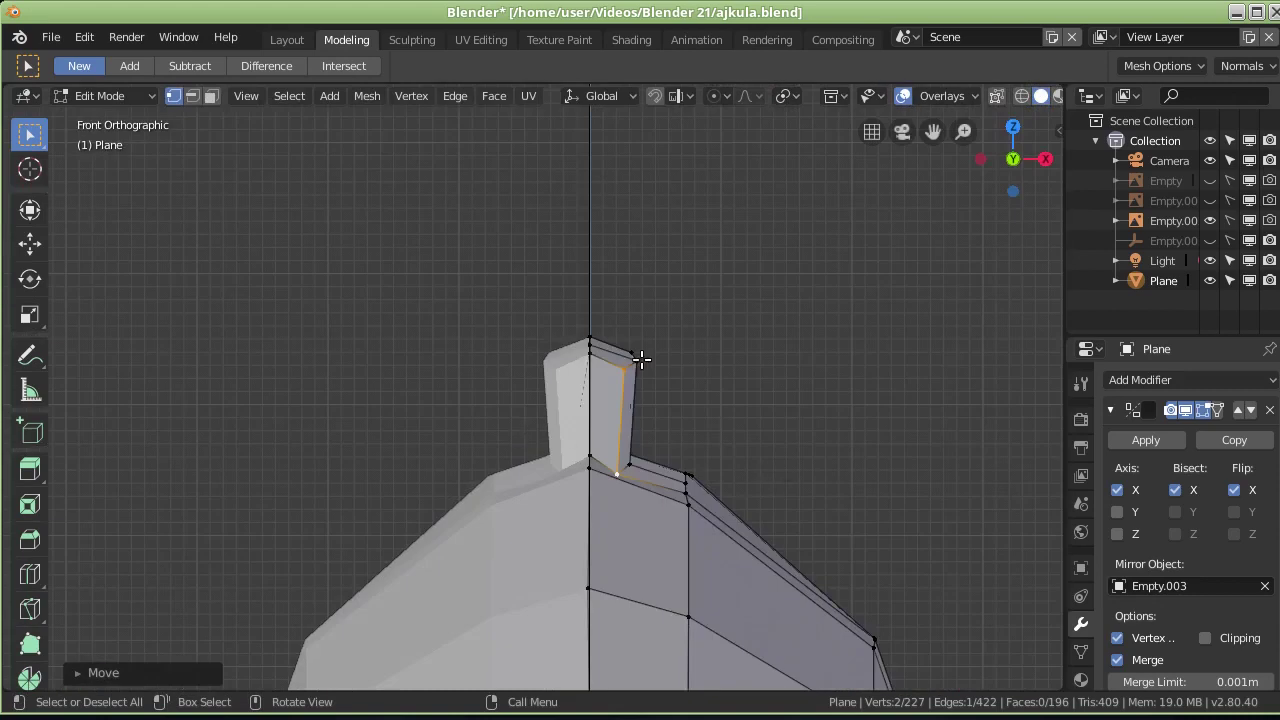
Step: Slide the edge at the fin's top corner sideways along X
scroll(670, 347, up, 2)
mouse_move(694, 346)
shift+middle_down()
mouse_move(640, 351)
mouse_move(531, 401)
shift+middle_up()
click(526, 400)
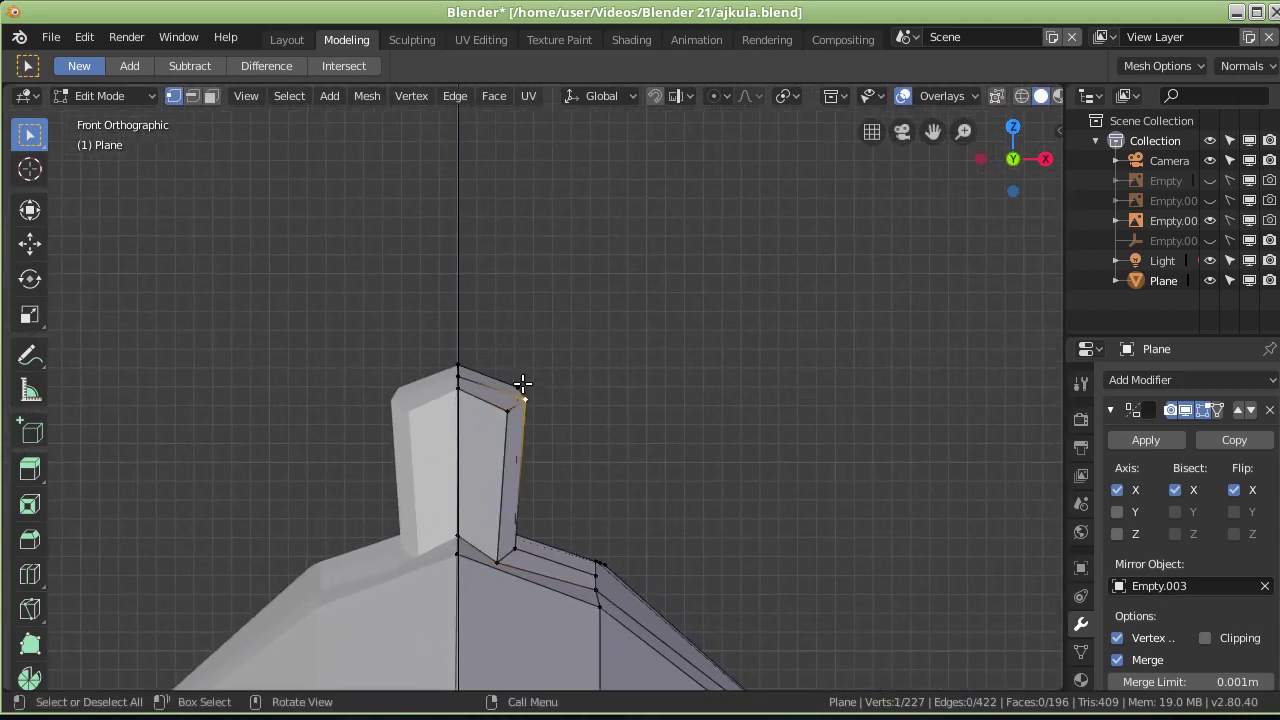
shift+click(517, 386)
key(g)
key(x)
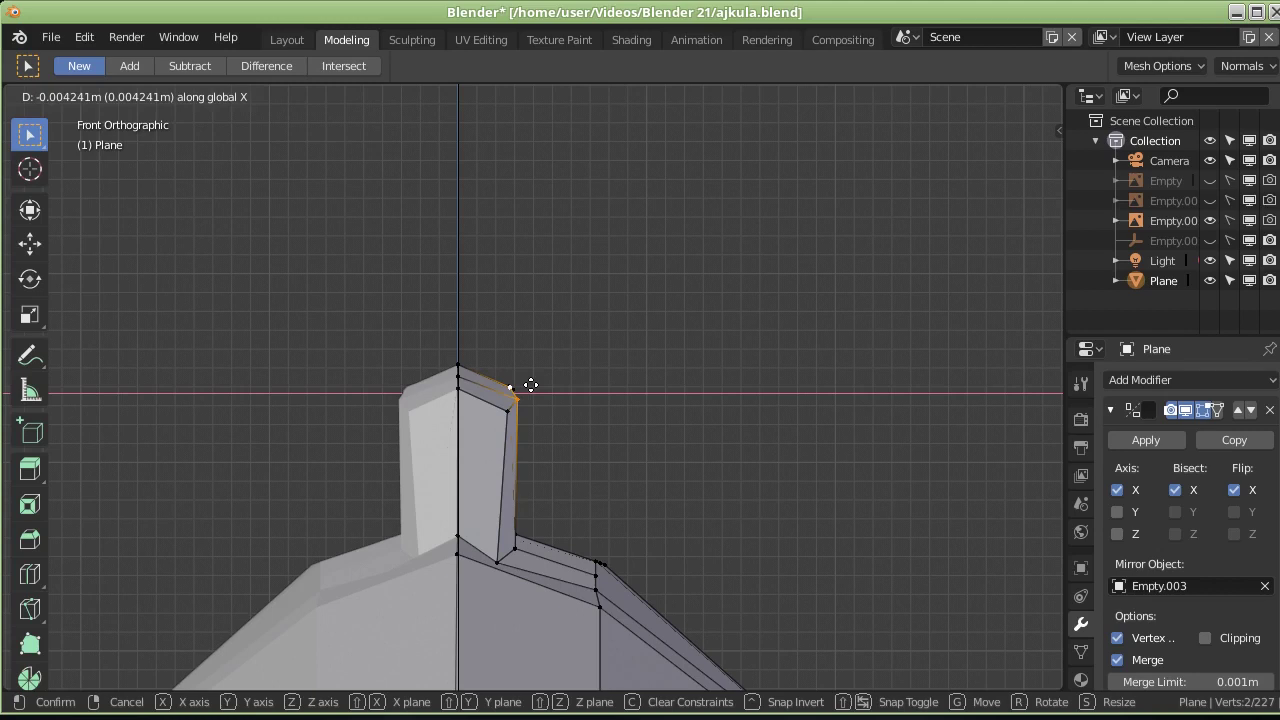
click(531, 385)
middle_drag(540, 384, 531, 392)
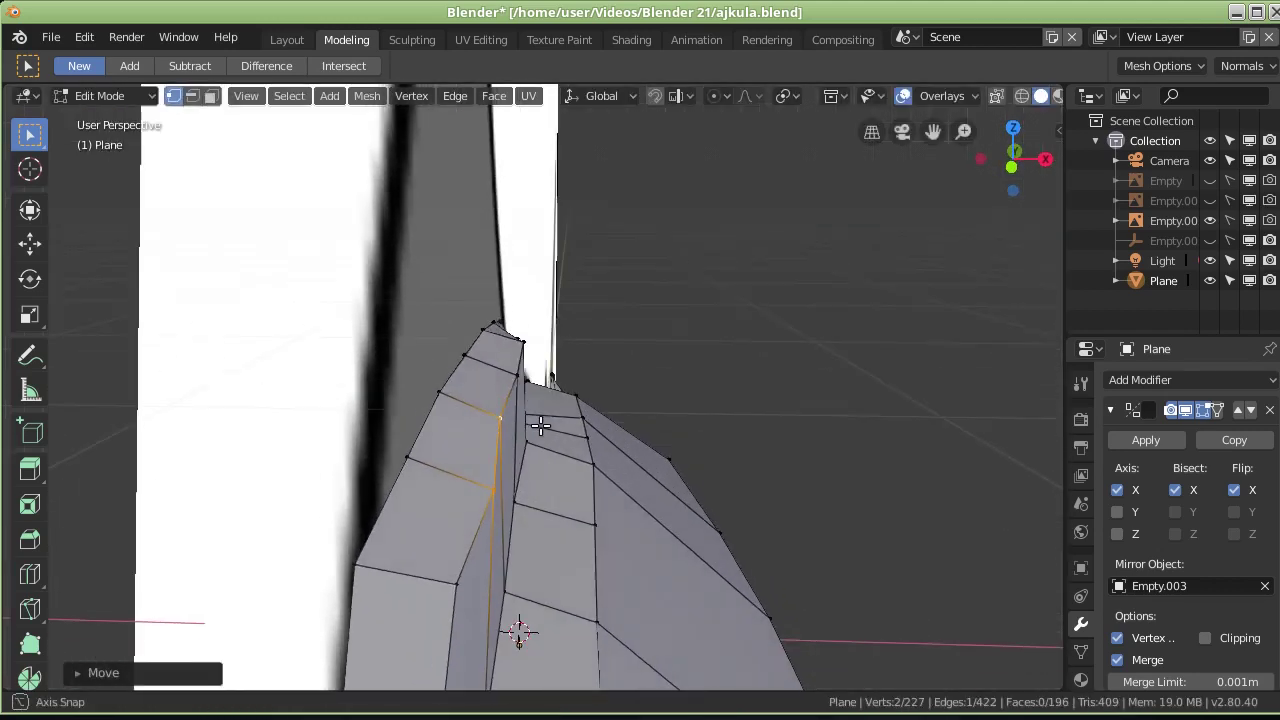
Step: Nudge two neighbouring vertices at the fin base along the X axis
click(519, 377)
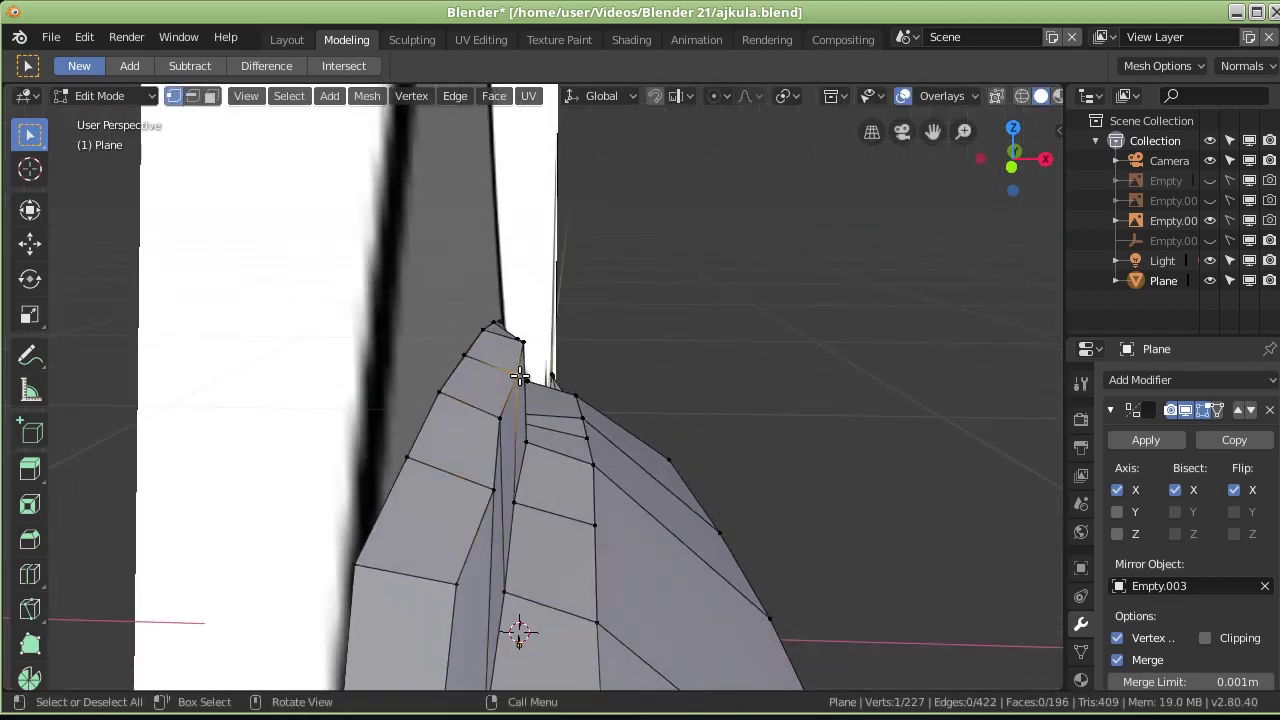
key(g)
key(x)
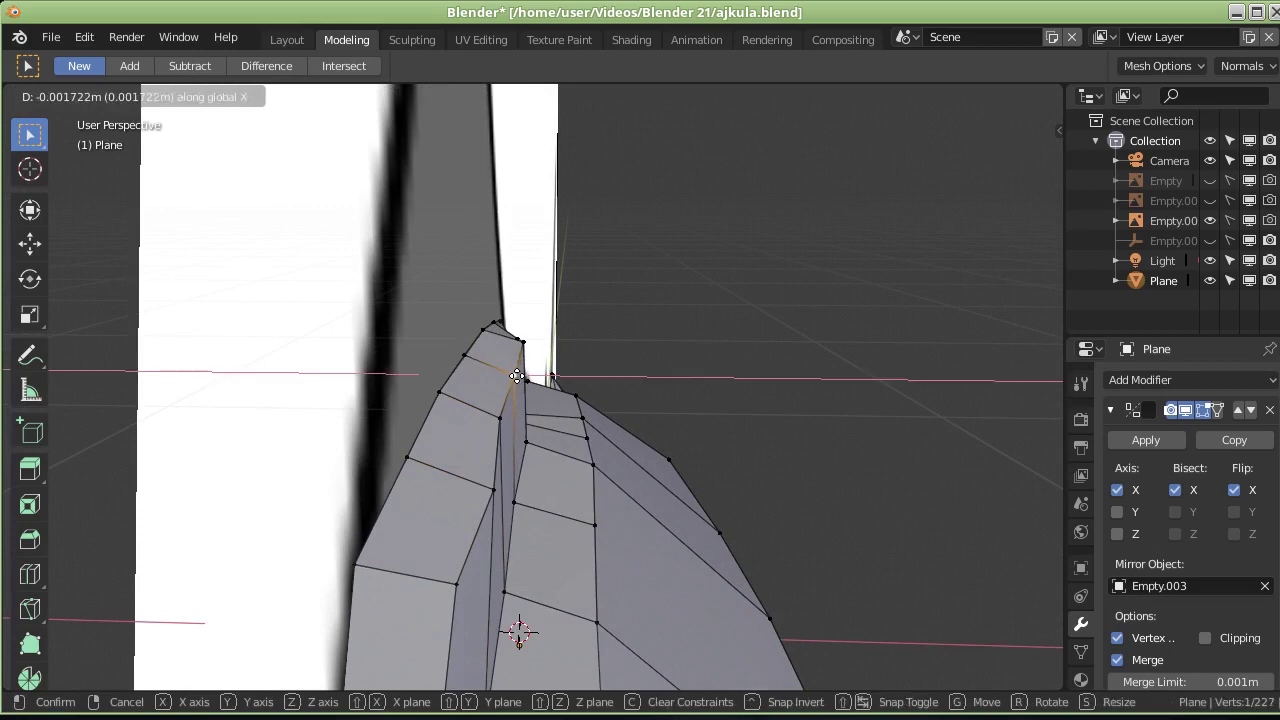
click(513, 375)
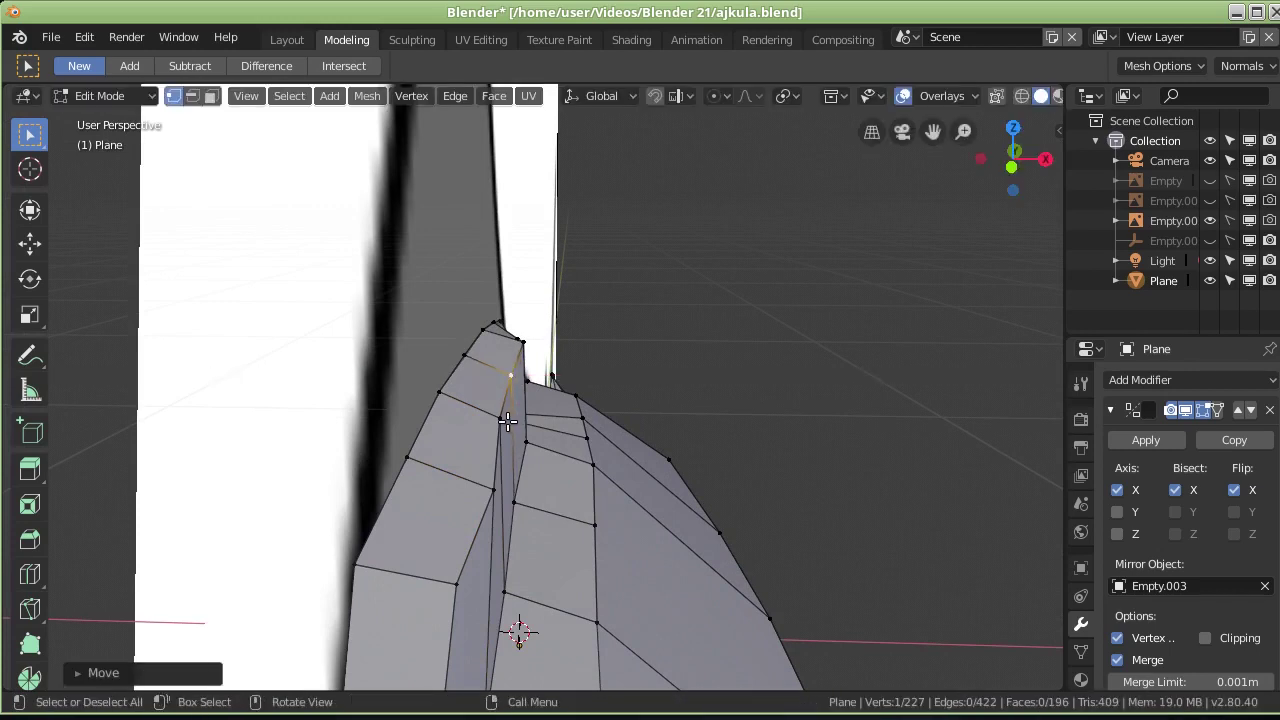
click(498, 421)
key(g)
key(x)
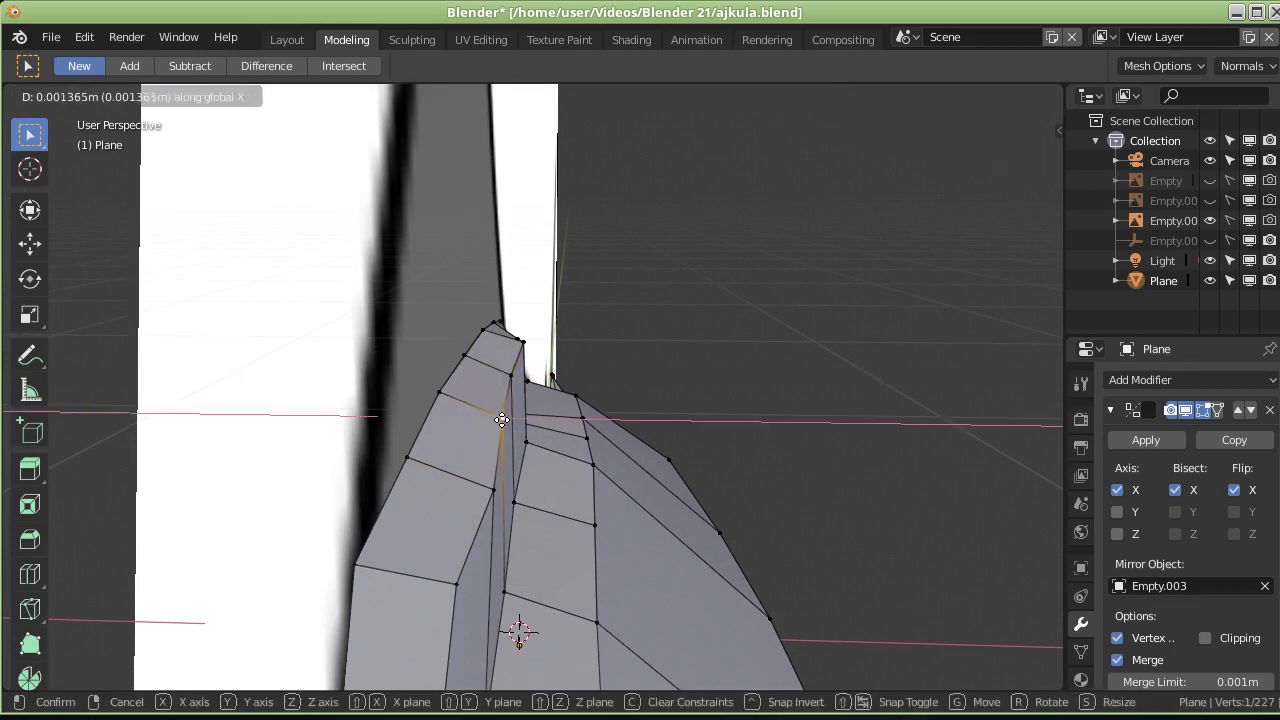
click(501, 420)
Step: Nudge the fin strip's front corner vertex about 0.0014 m along X
middle_drag(630, 437, 646, 394)
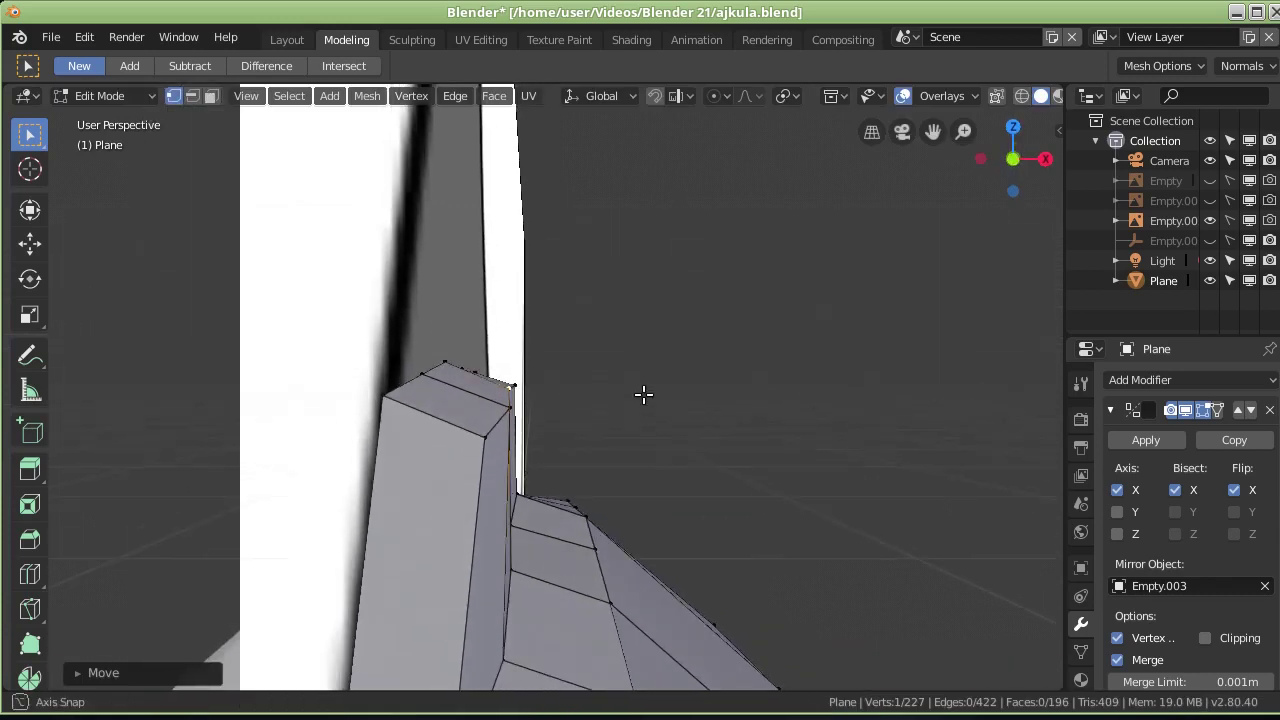
click(510, 410)
key(g)
key(x)
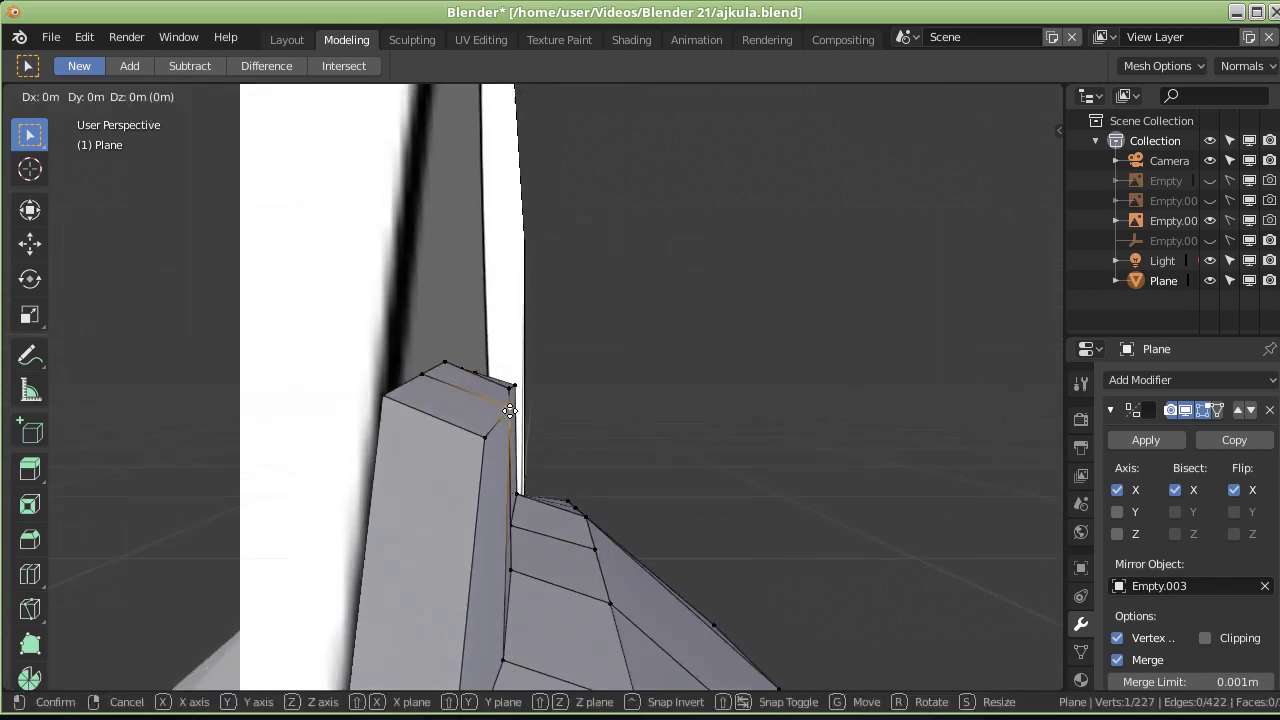
click(504, 410)
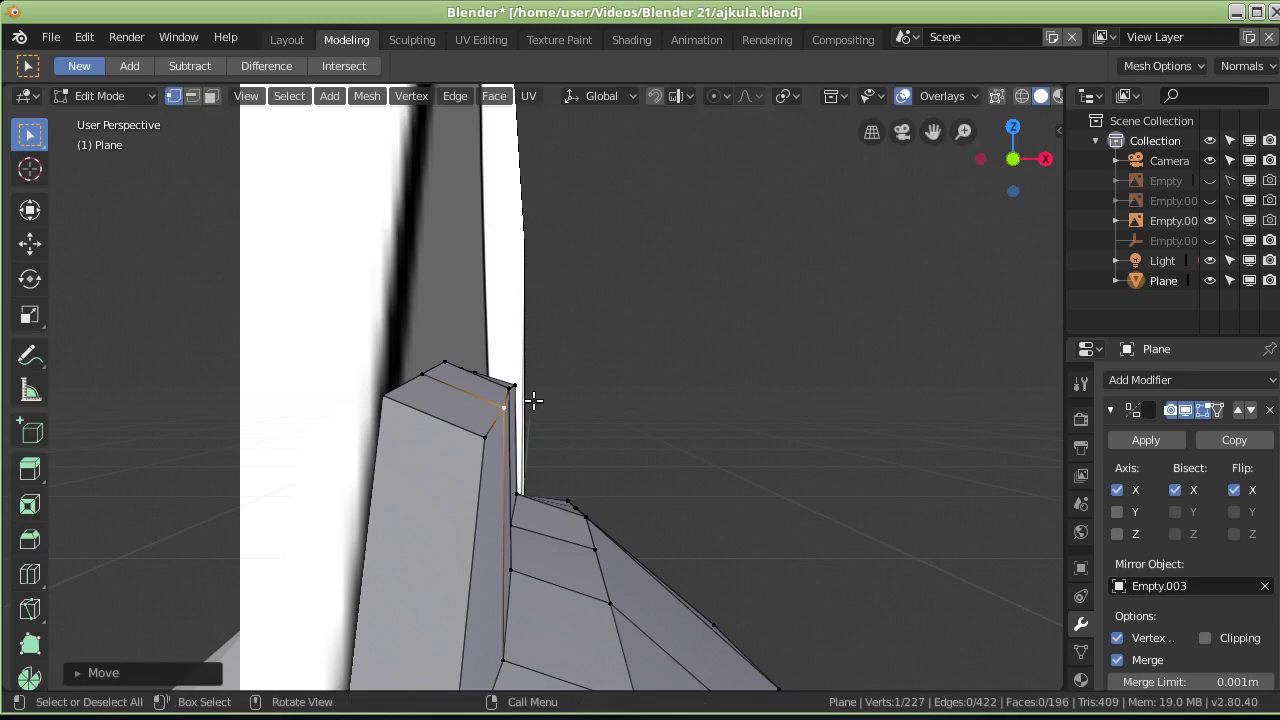
mouse_move(543, 400)
middle_down()
mouse_move(440, 430)
mouse_move(589, 434)
mouse_move(489, 503)
mouse_move(451, 594)
mouse_move(482, 497)
mouse_move(483, 517)
mouse_move(517, 485)
middle_up()
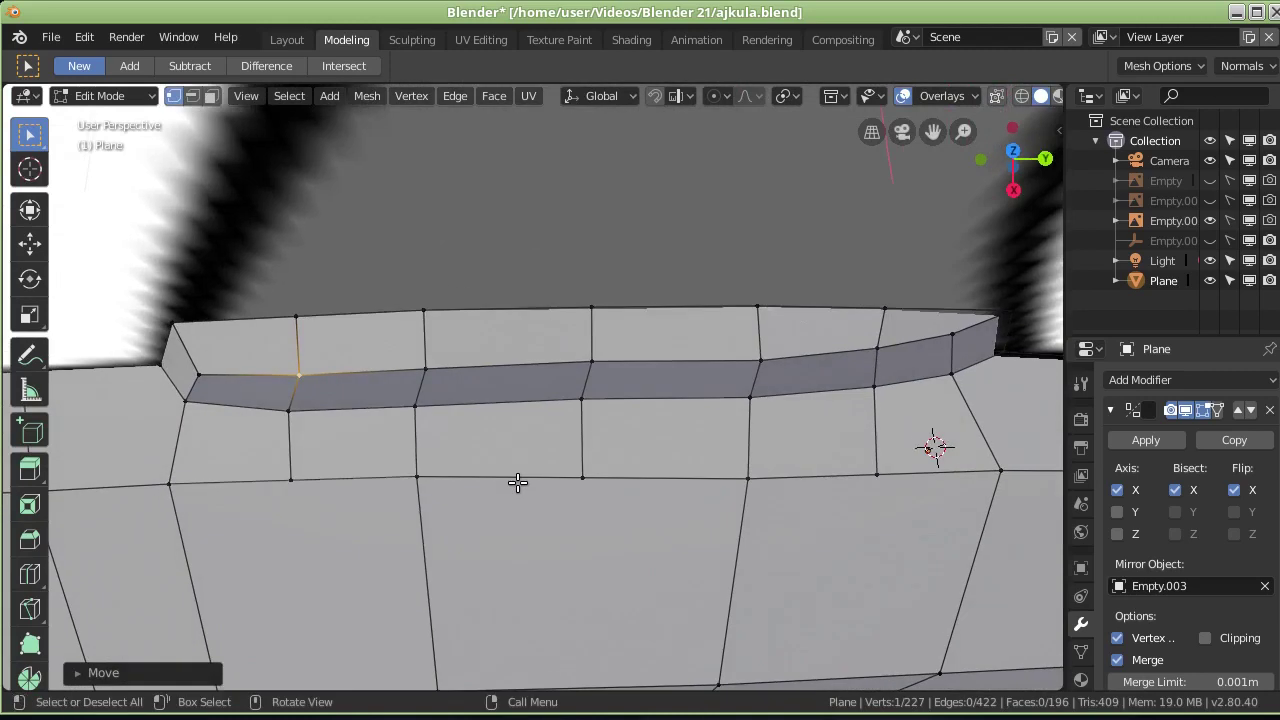
Step: Extrude the fin's top edge loop upward and scale it to about 0.68 to taper it
key(KP_3)
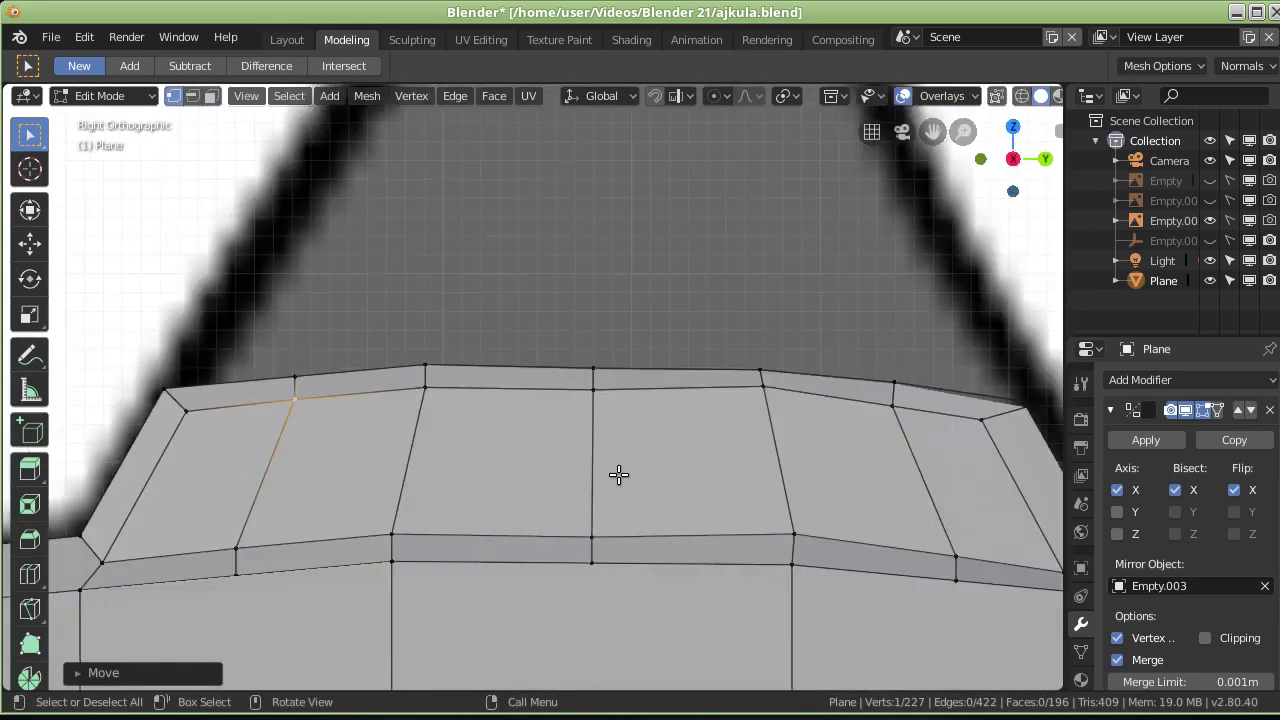
scroll(615, 470, down, 2)
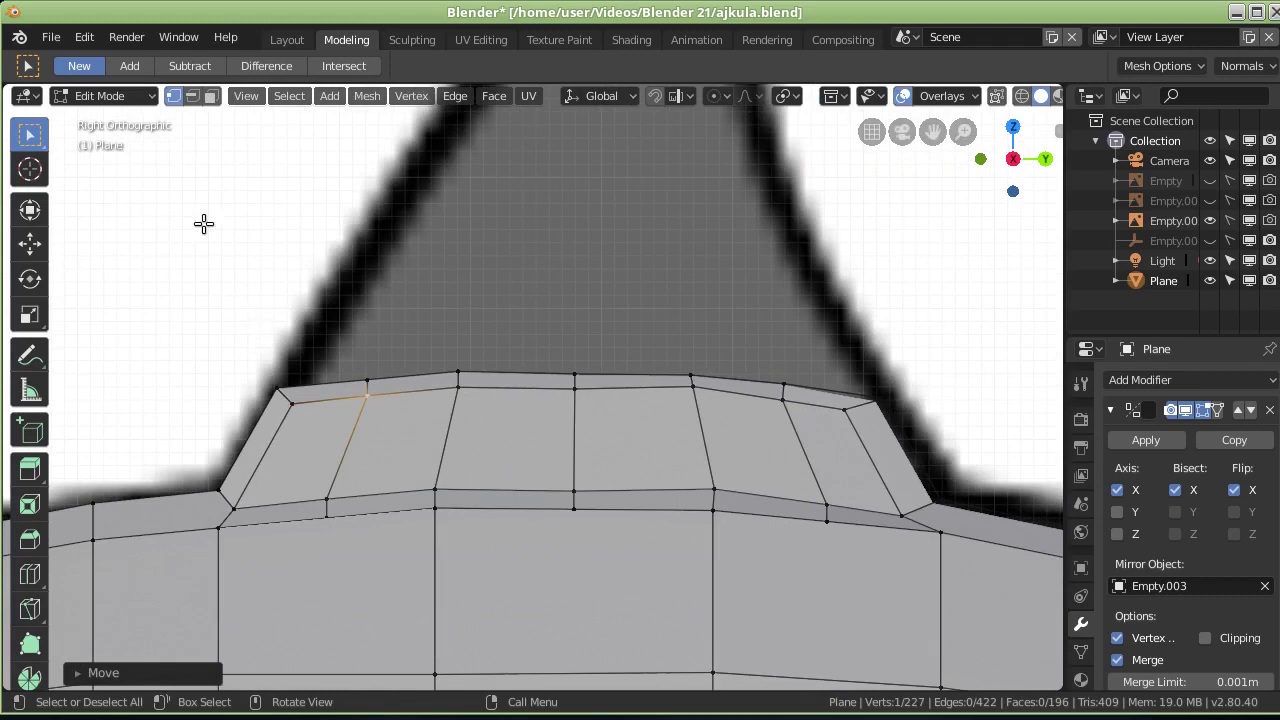
mouse_move(200, 333)
mouse_down()
mouse_move(386, 394)
mouse_move(908, 420)
mouse_up()
key(e)
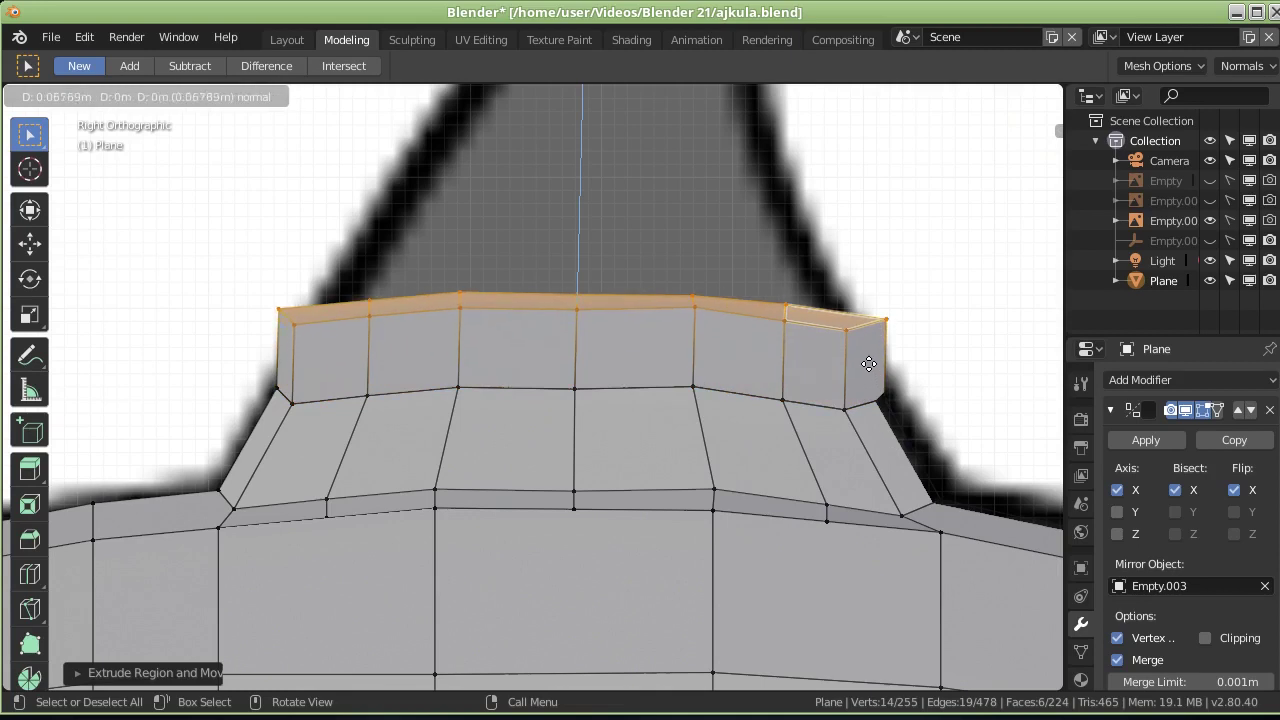
click(874, 247)
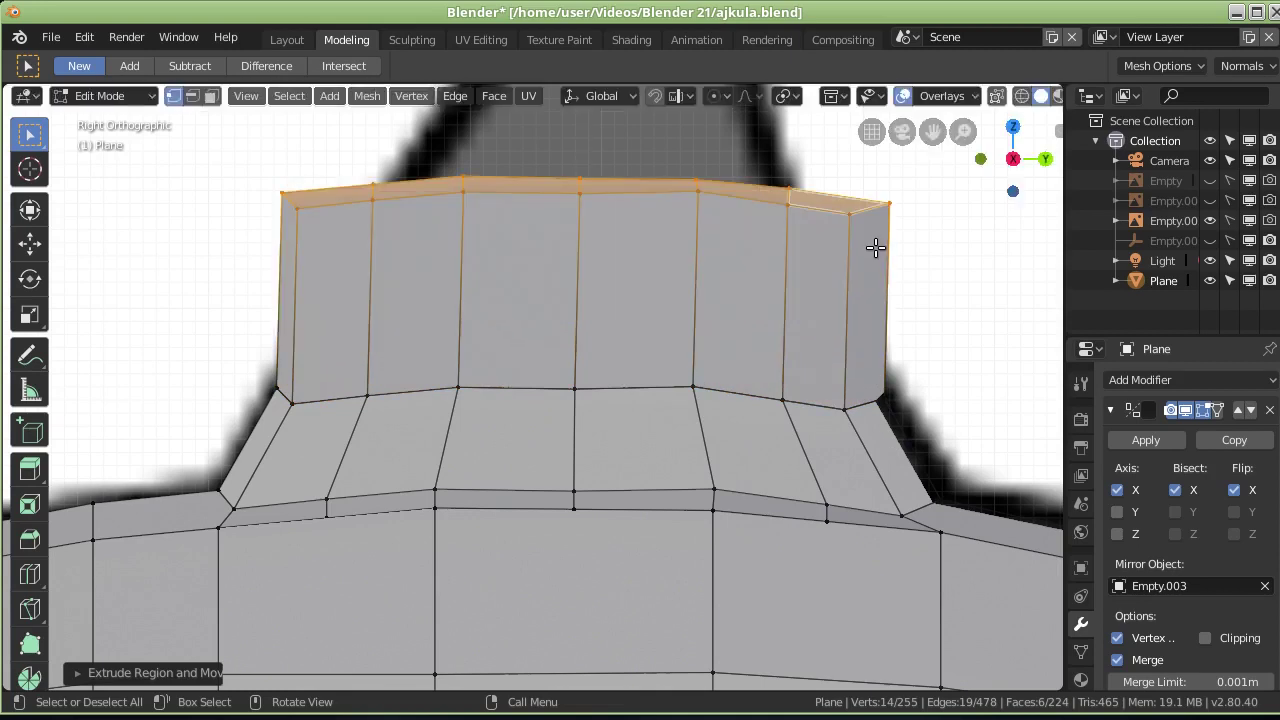
key(s)
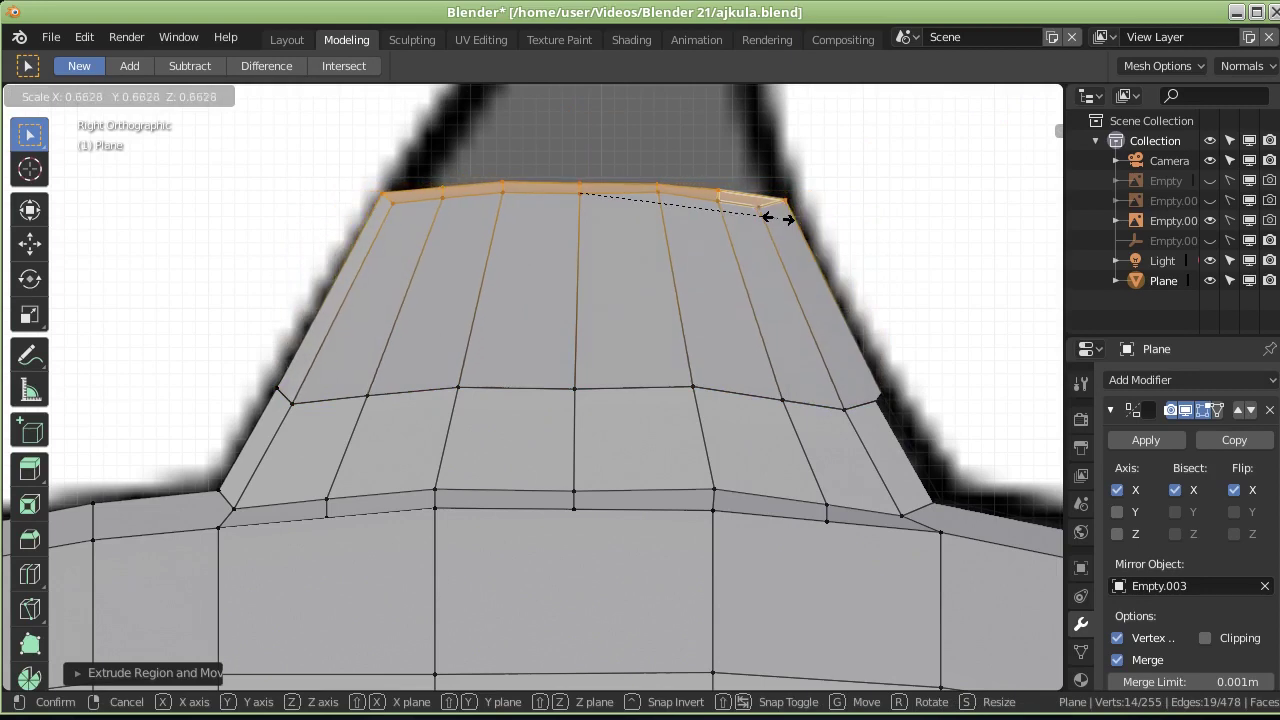
click(778, 218)
mouse_move(937, 443)
middle_down()
mouse_move(743, 437)
mouse_move(773, 437)
mouse_move(686, 366)
mouse_move(692, 292)
middle_up()
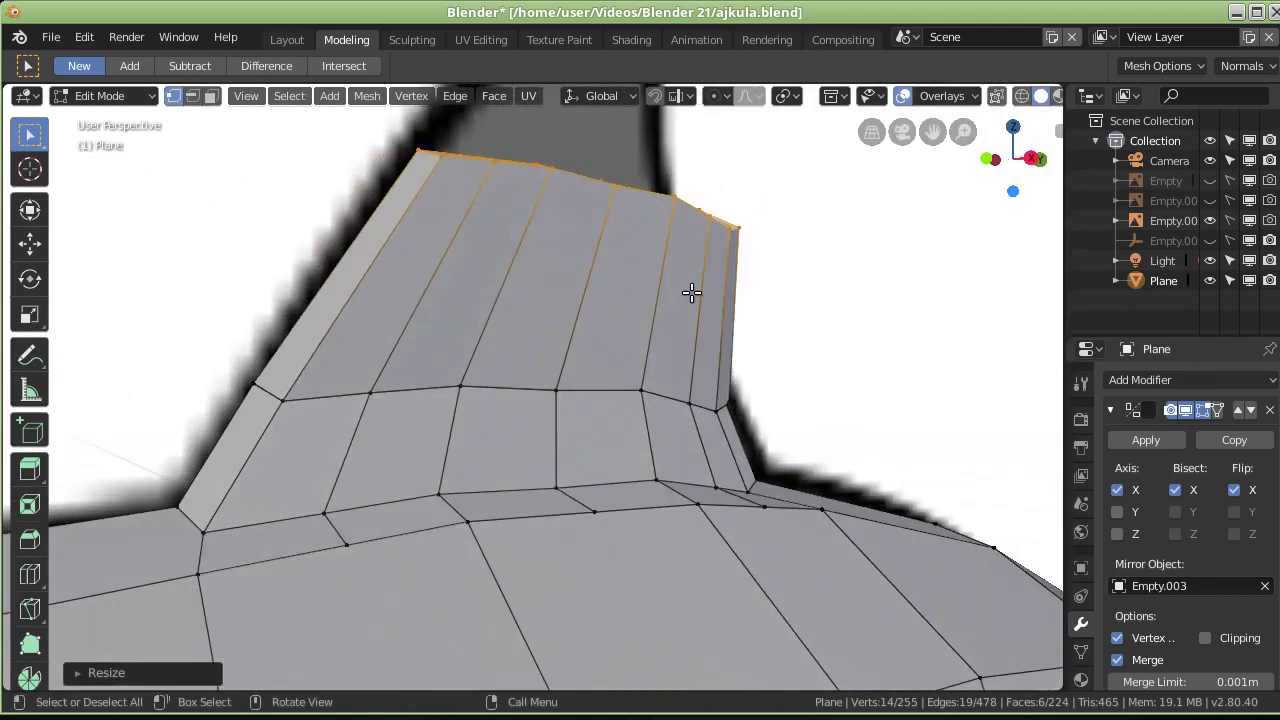
key(KP_3)
key(KP_1)
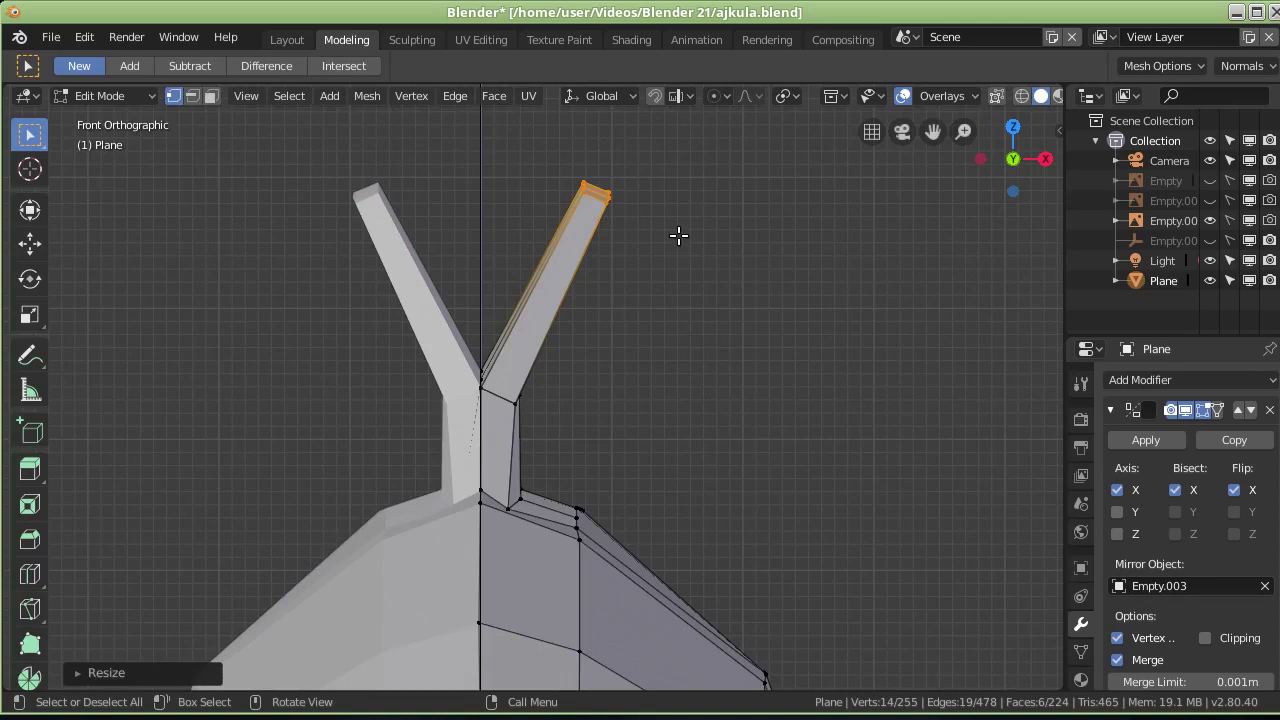
Step: Move the fin's top loop about -0.08 m along X onto the centre line
key(g)
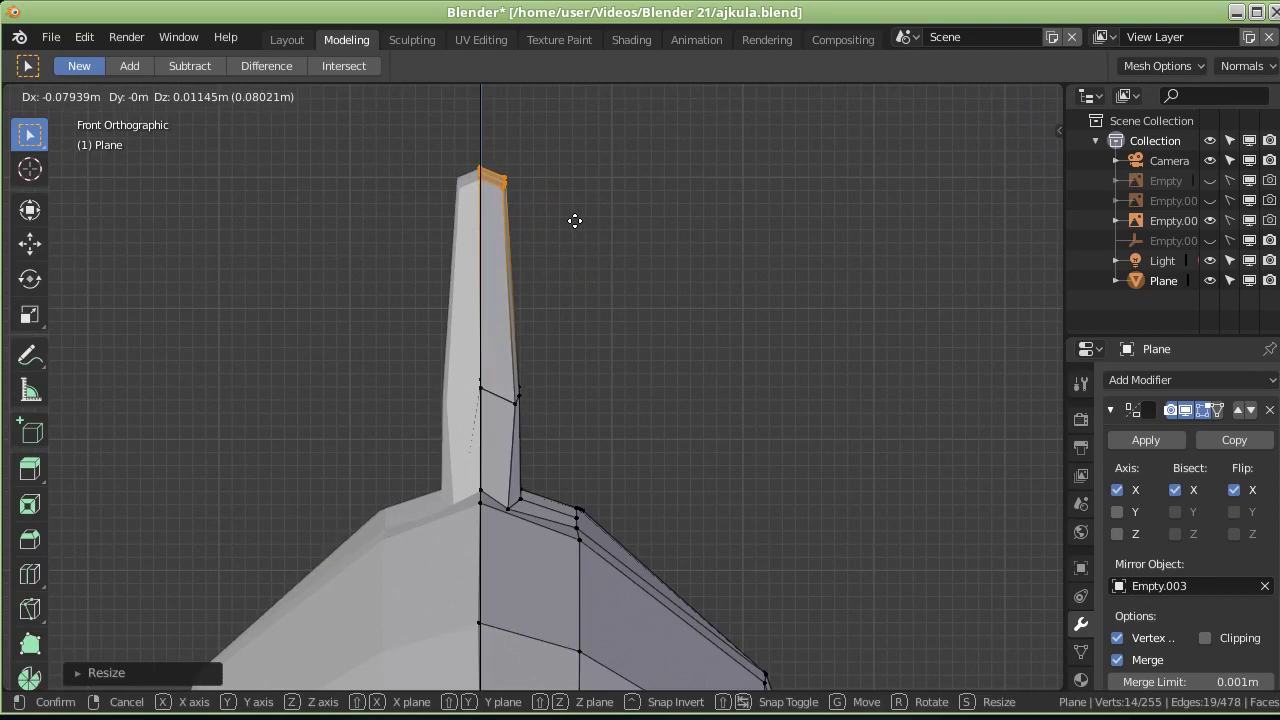
click(575, 220)
mouse_move(575, 223)
middle_down()
mouse_move(645, 290)
mouse_move(518, 318)
mouse_move(571, 351)
mouse_move(594, 400)
mouse_move(594, 457)
mouse_move(410, 348)
middle_up()
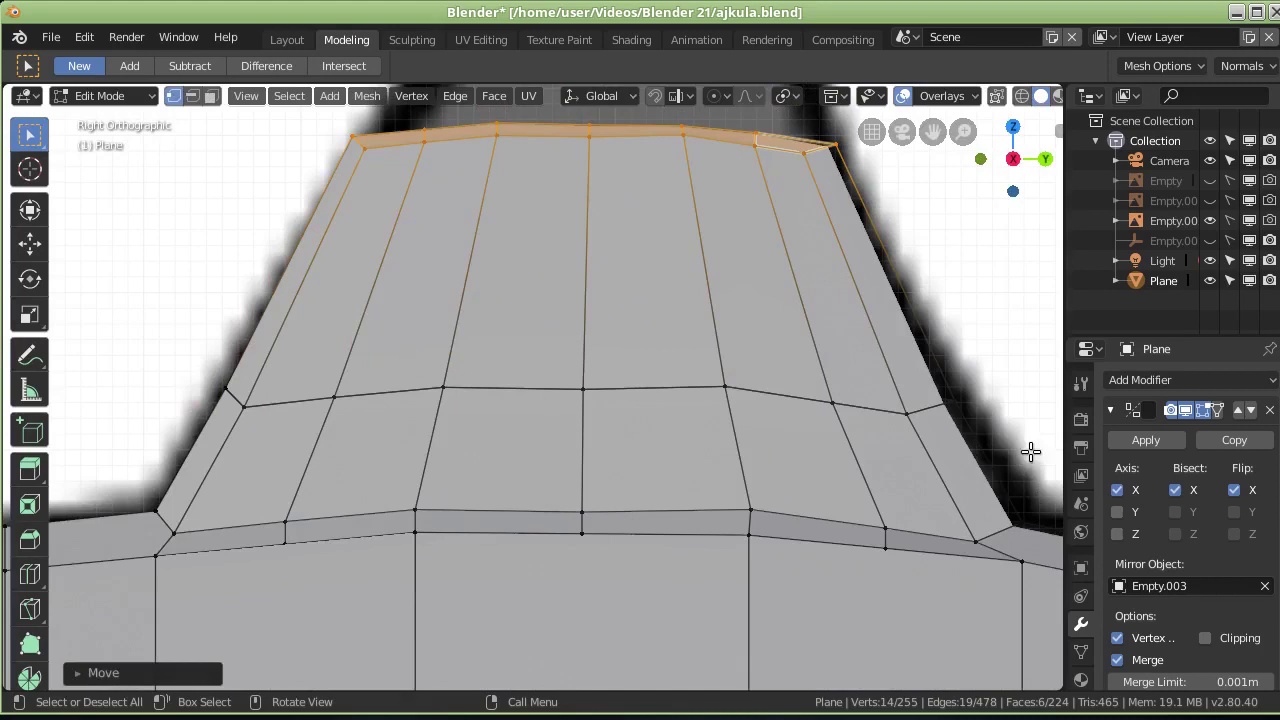
Step: Extrude the top loop up along Z, shrink it, and shift it about 0.039 m along Y
scroll(796, 242, down, 3)
scroll(740, 203, down, 2)
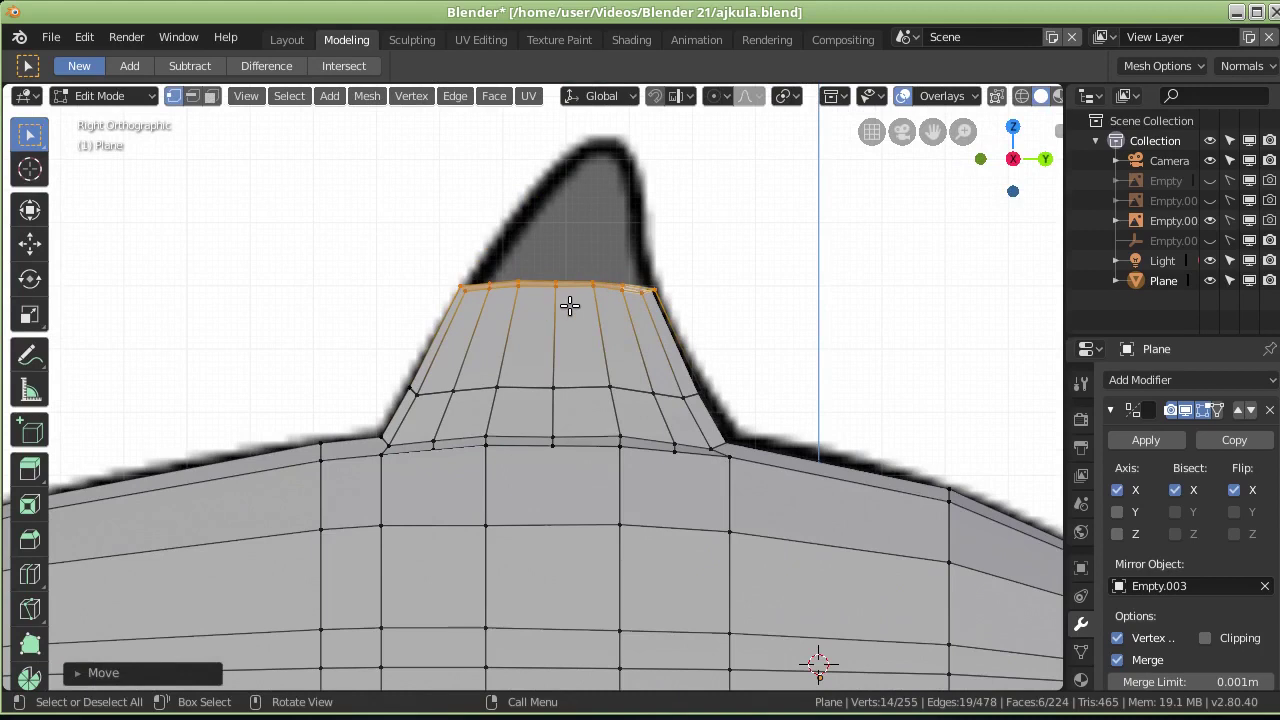
key(e)
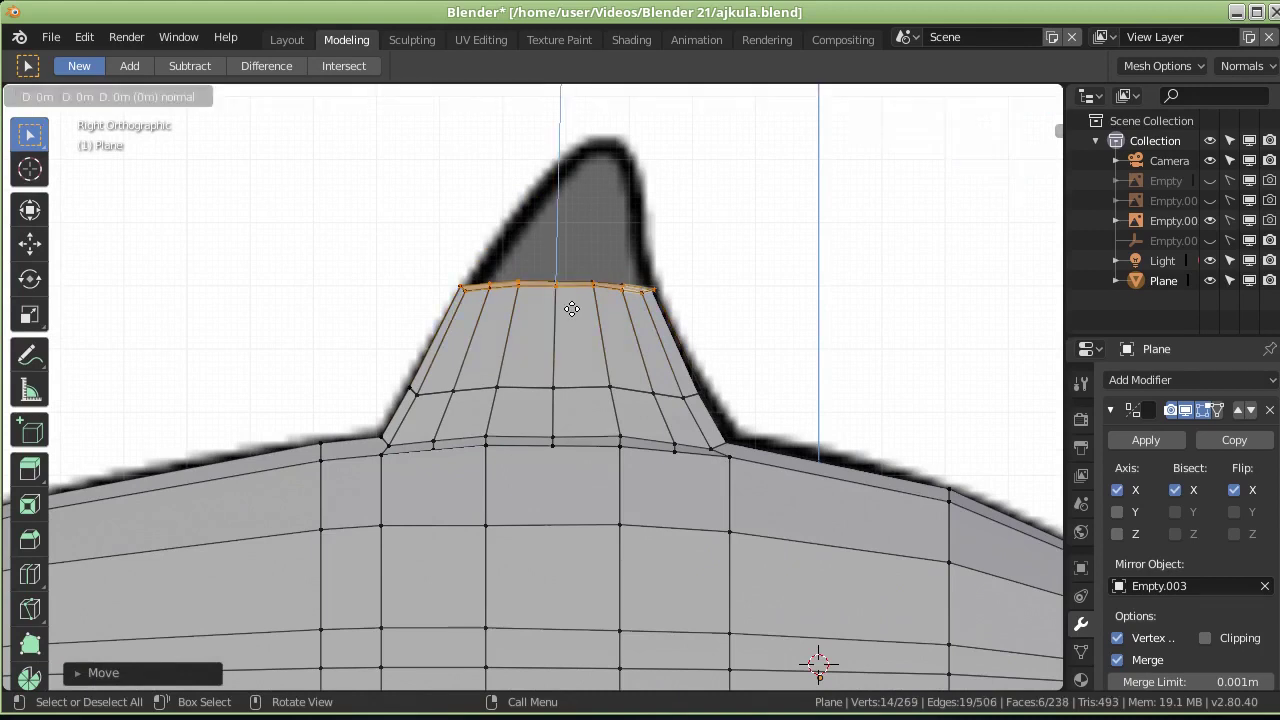
key(z)
key(z)
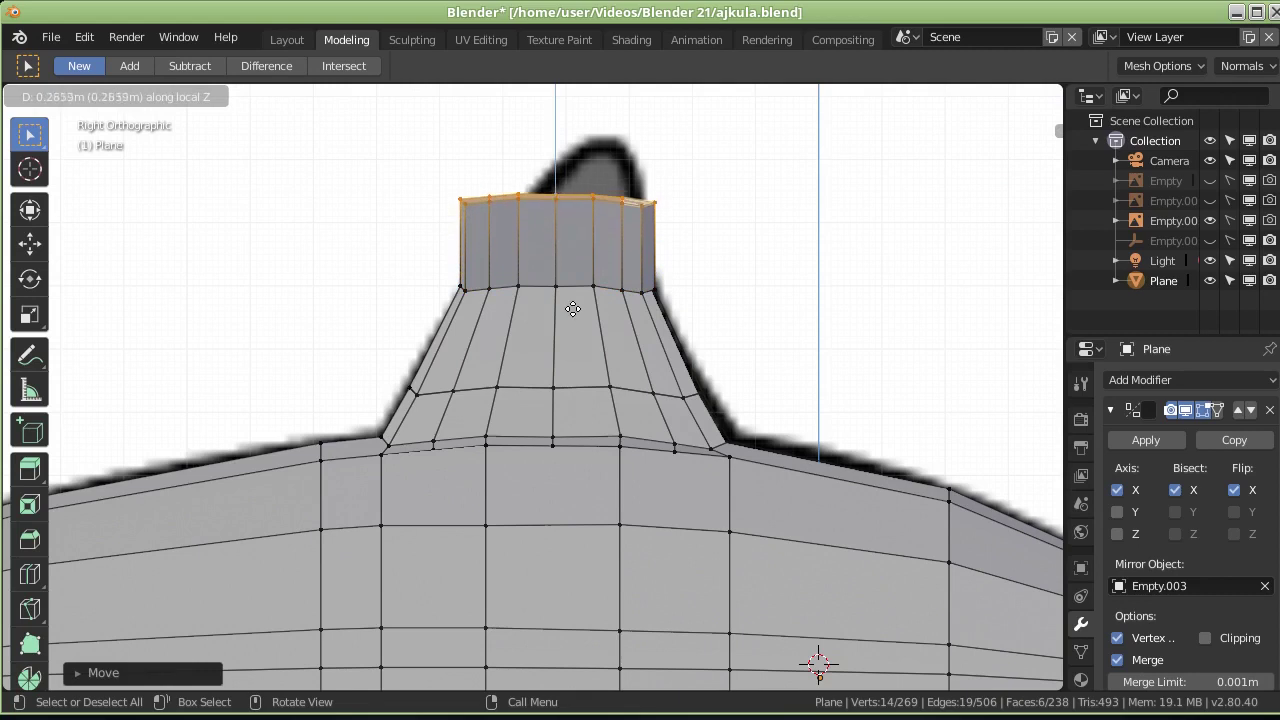
click(577, 237)
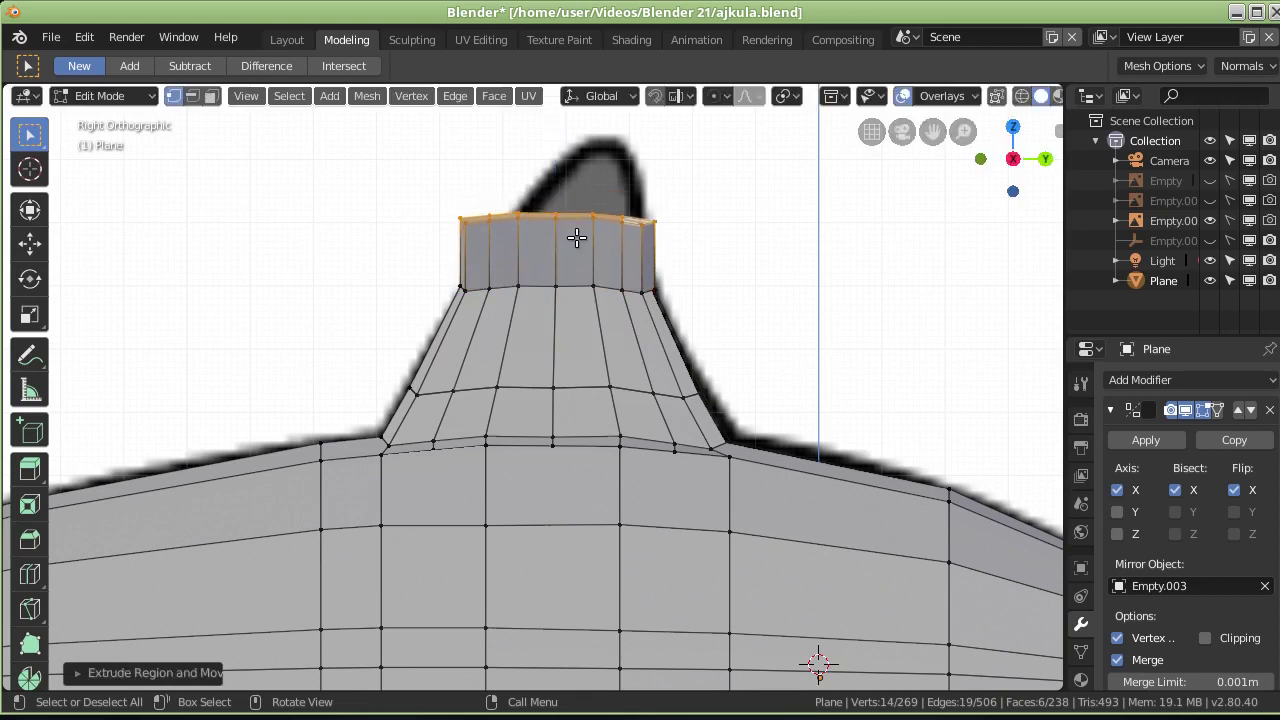
key(s)
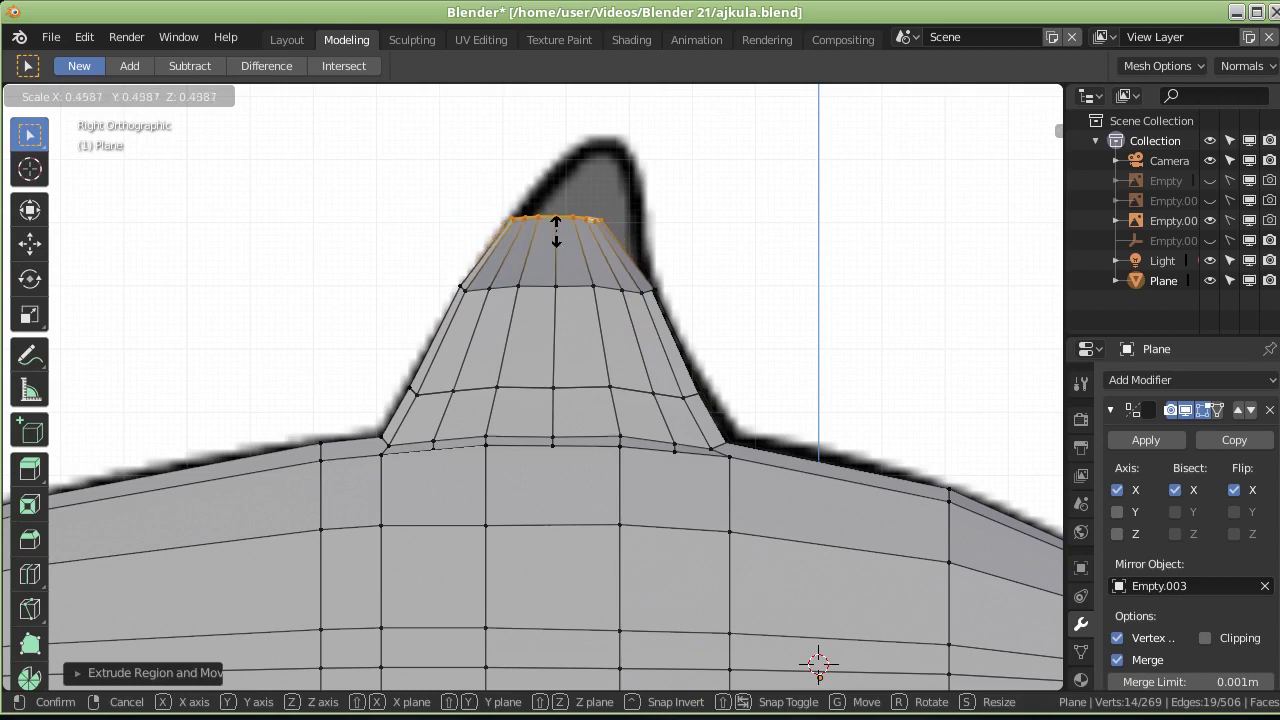
click(556, 230)
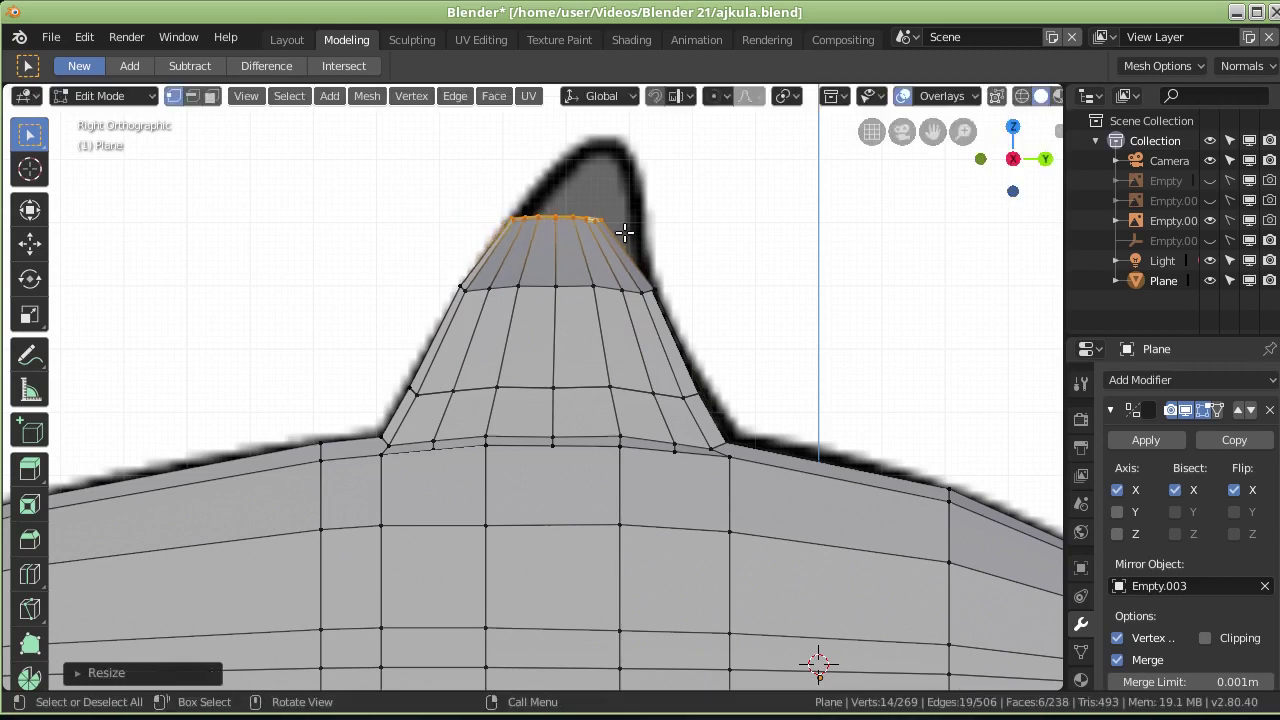
key(g)
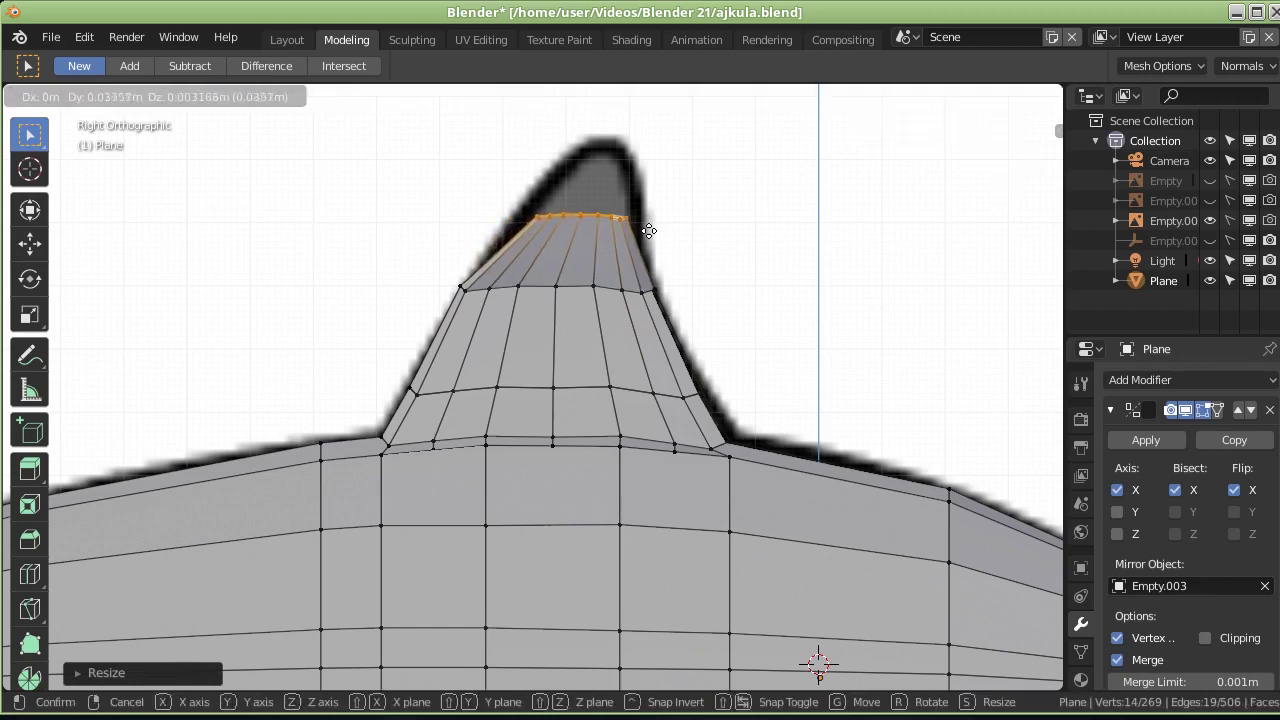
click(650, 230)
key(s)
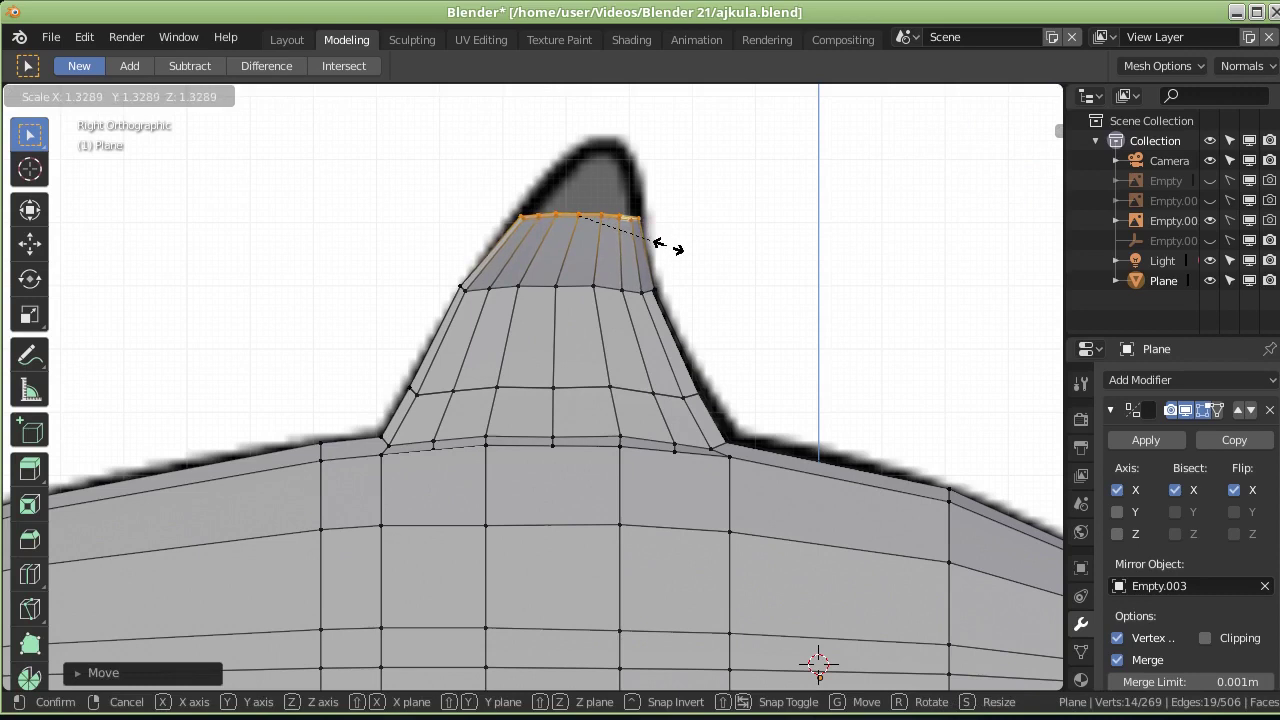
click(667, 250)
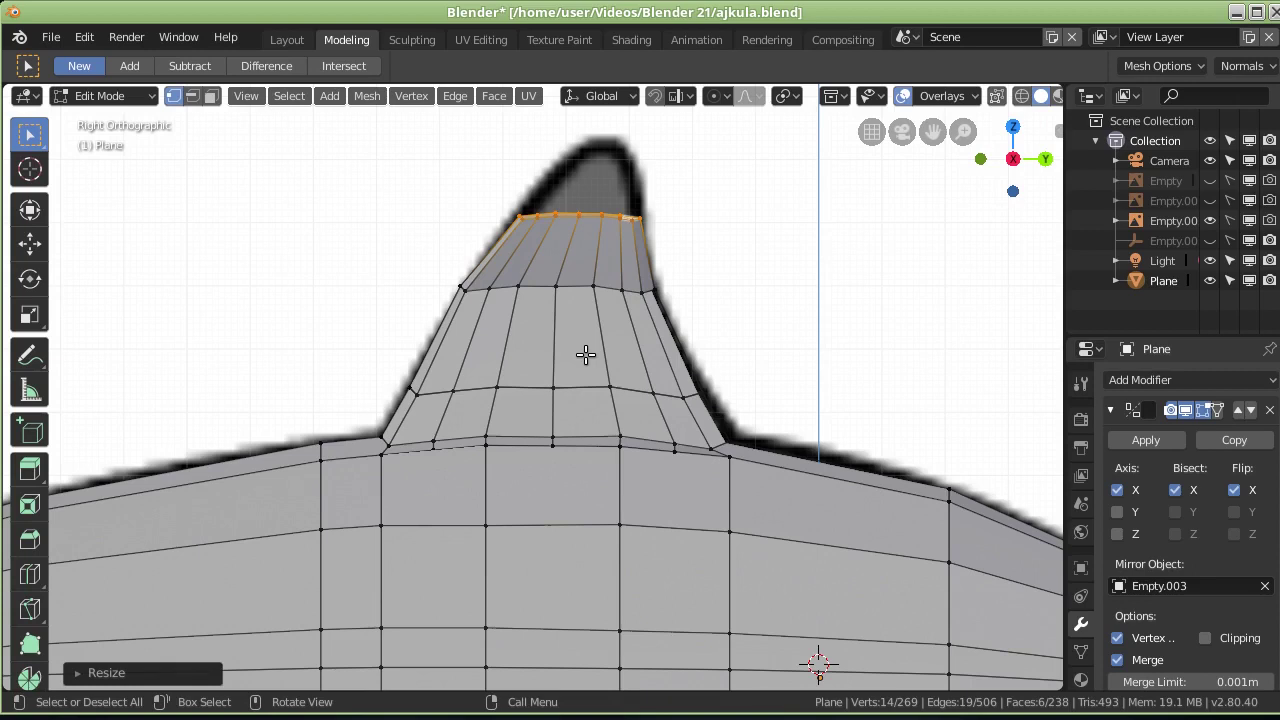
middle_drag(586, 354, 797, 375)
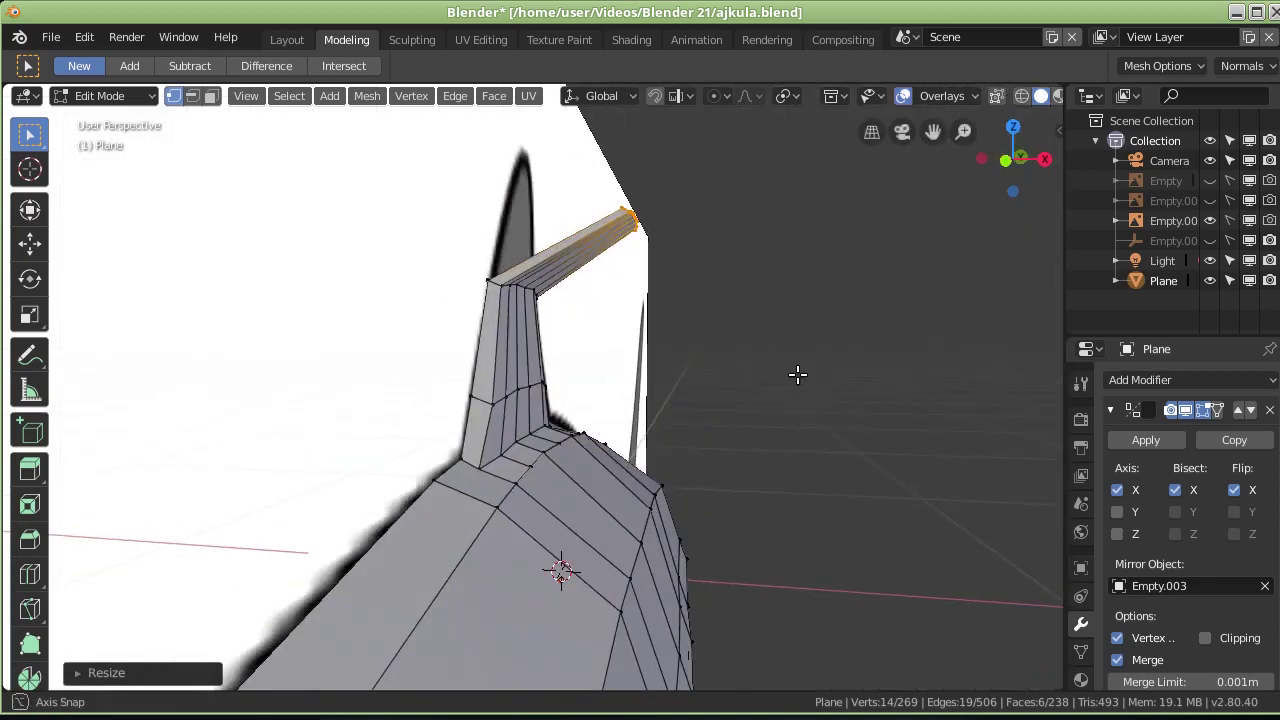
Step: Move the fin tip toward the centre line in front view
mouse_move(694, 340)
middle_down()
mouse_move(720, 349)
mouse_move(705, 348)
middle_up()
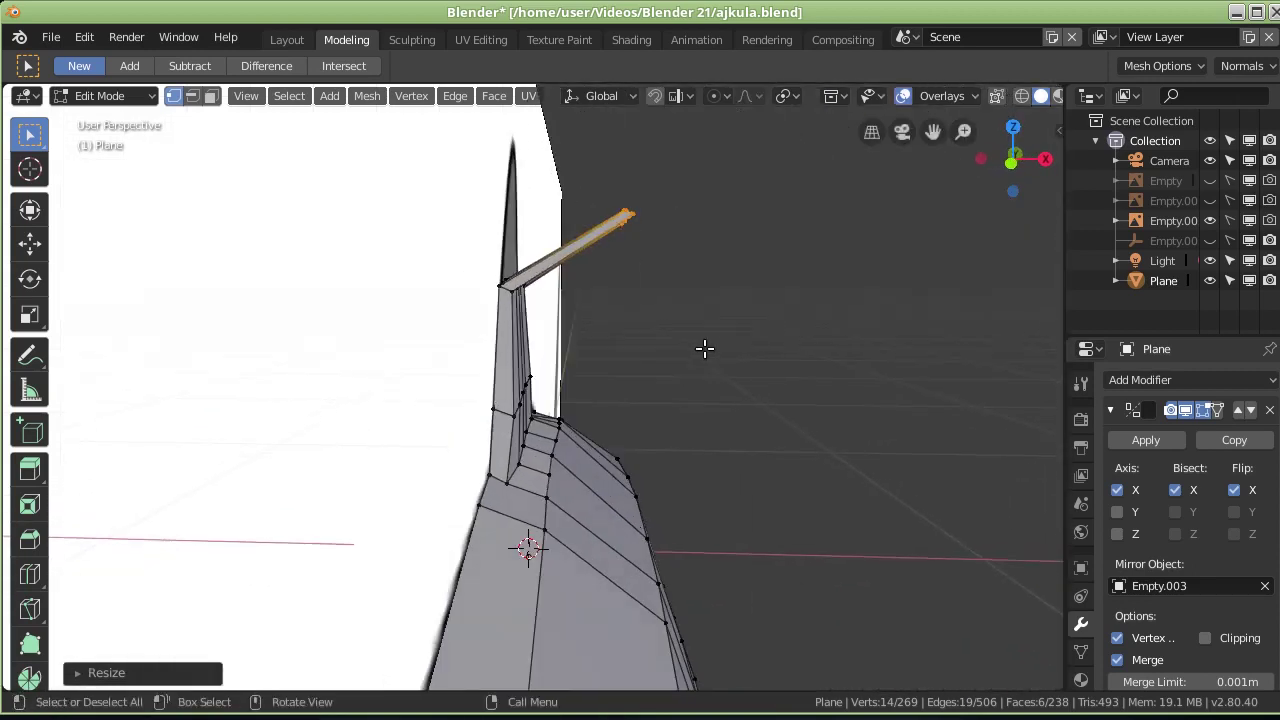
key(KP_3)
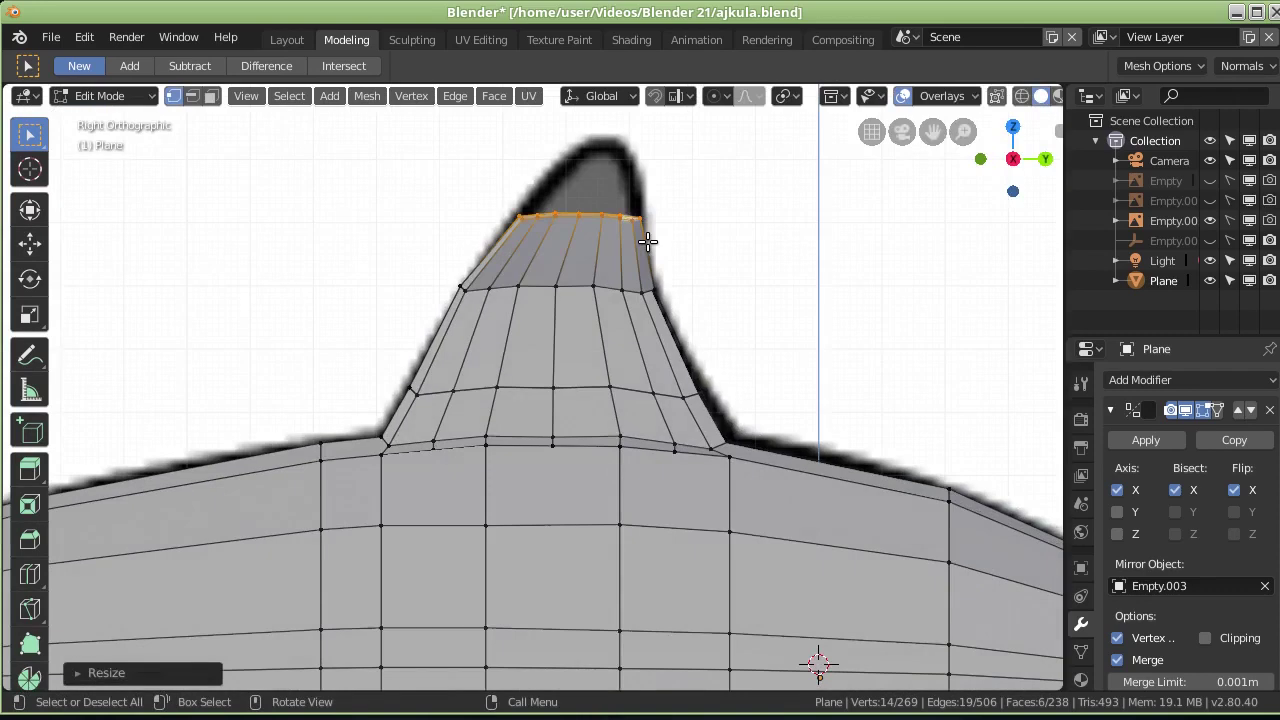
key(KP_1)
key(g)
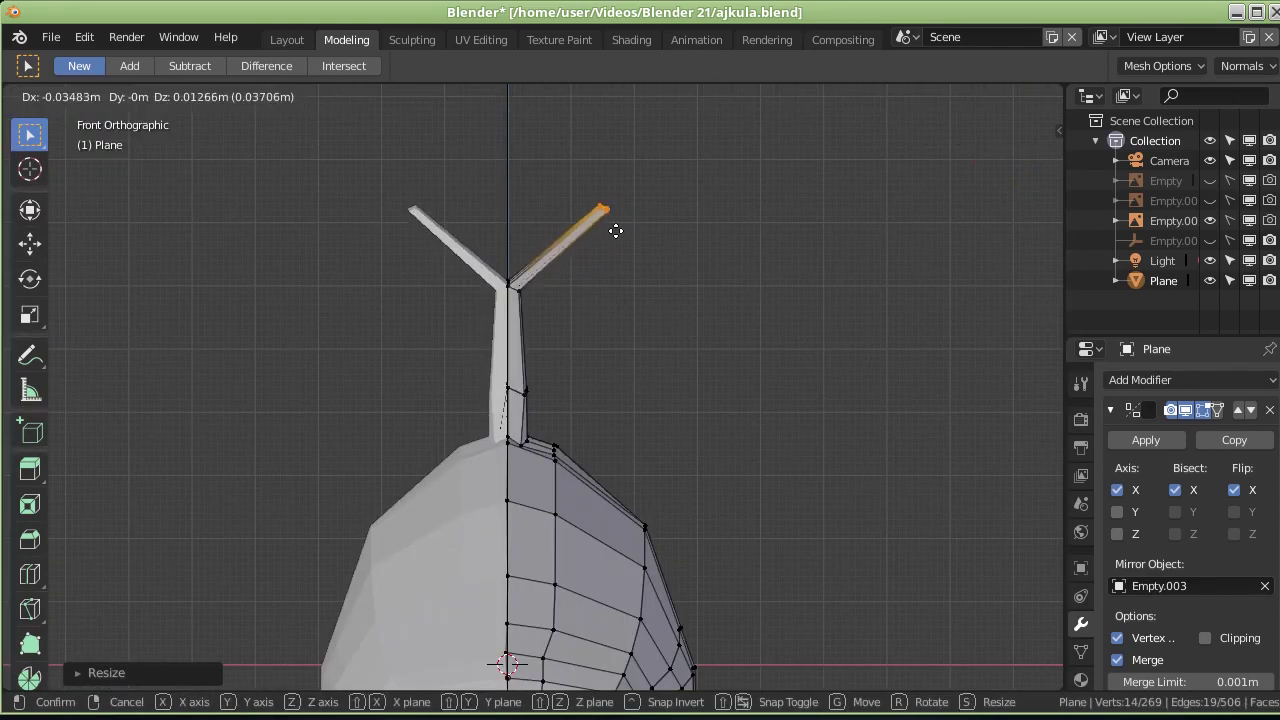
click(528, 229)
middle_drag(557, 249, 482, 285)
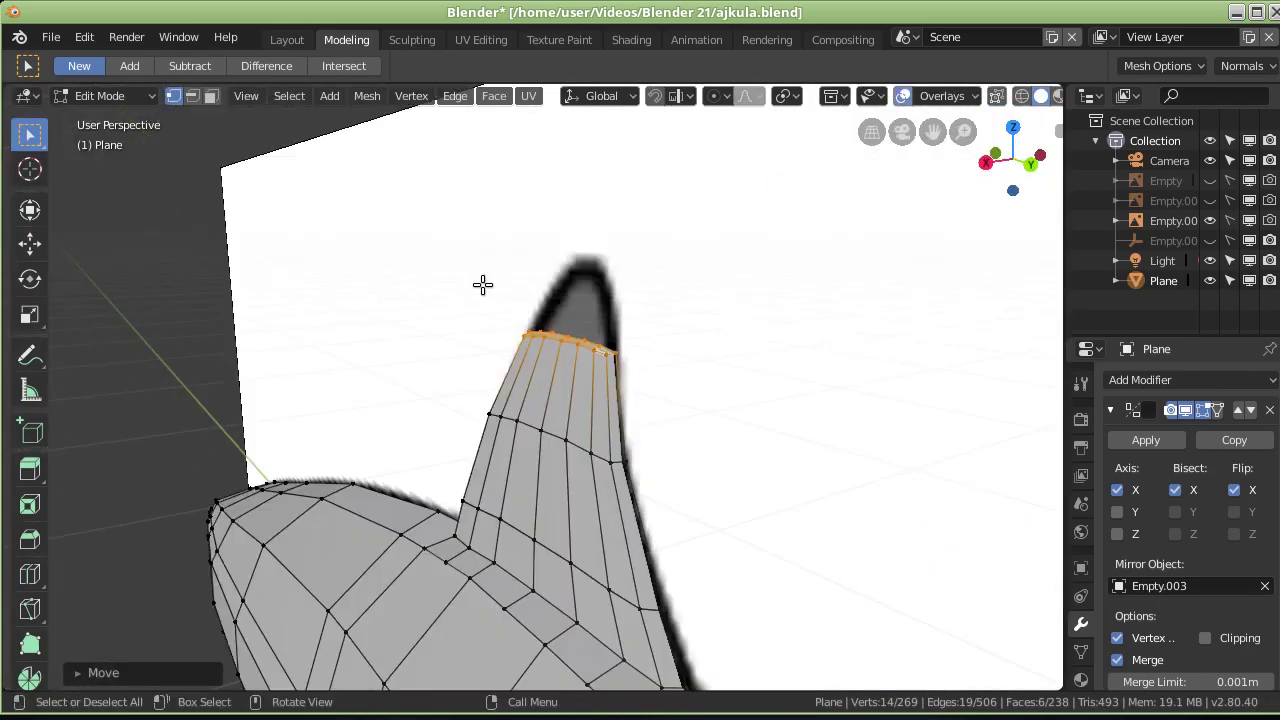
Step: Check the fin's alignment with the reference from side, front and top views
key(KP_3)
key(KP_1)
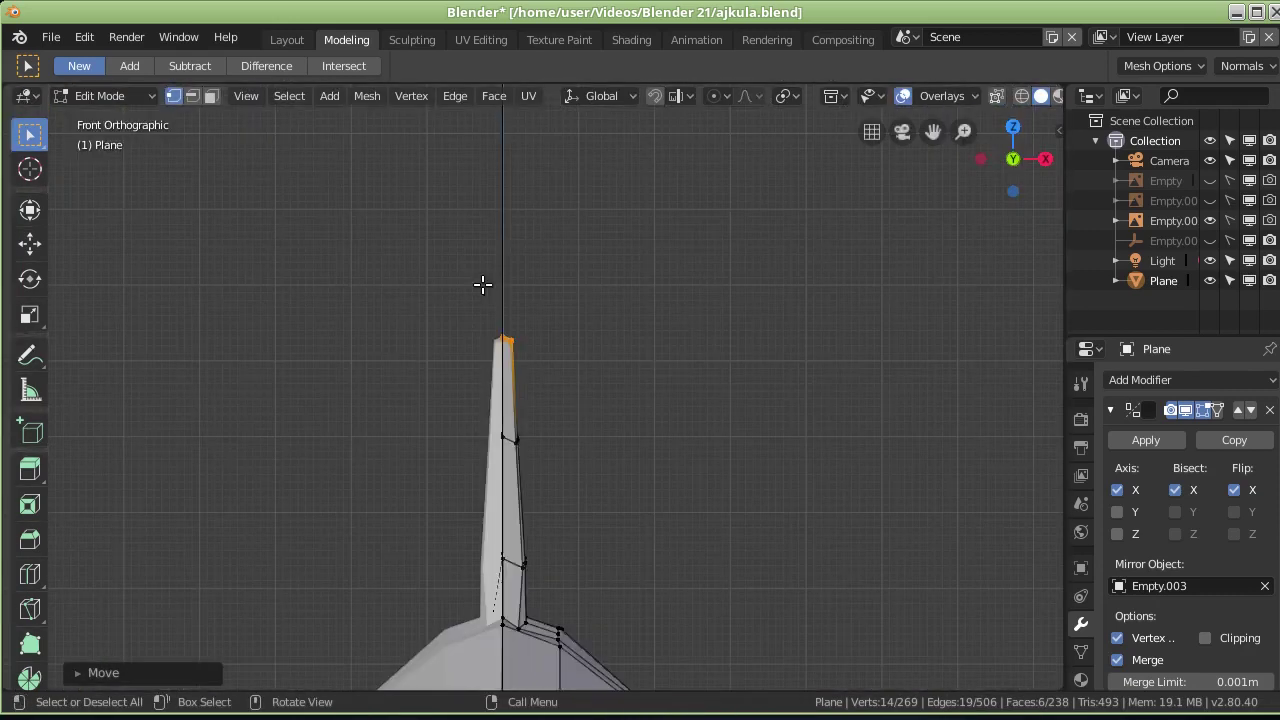
key(KP_7)
scroll(466, 310, up, 2)
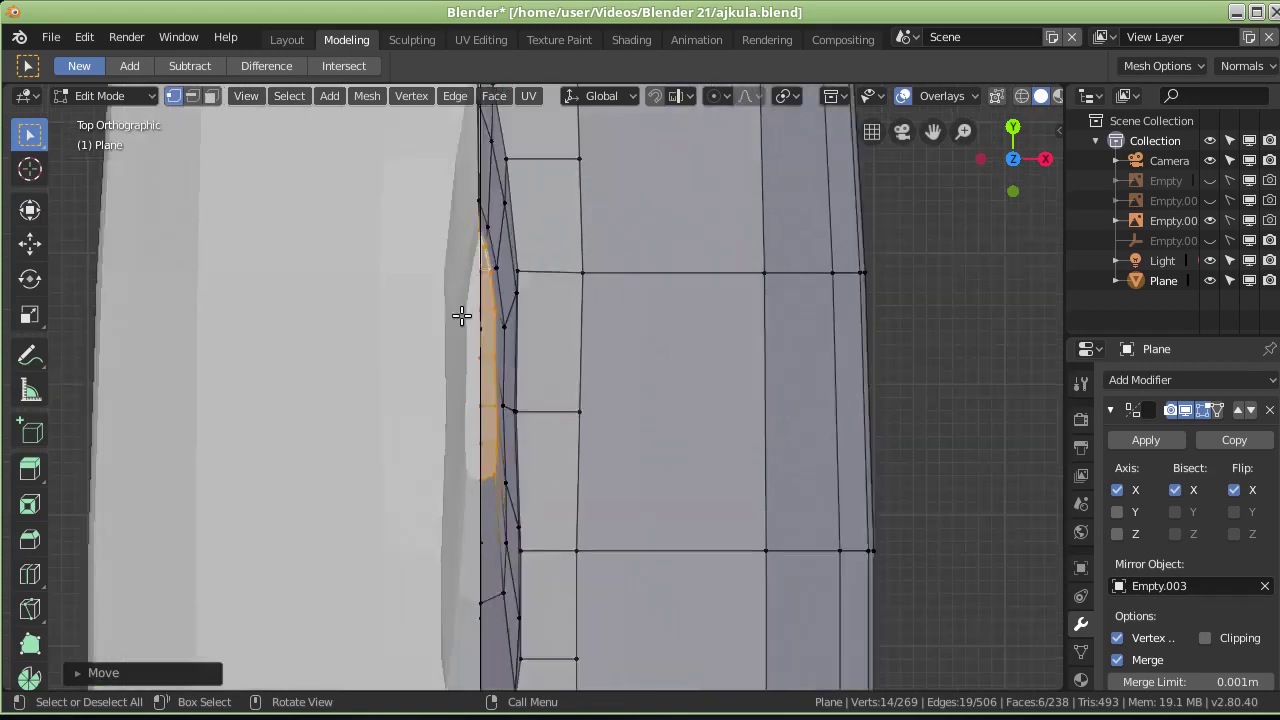
scroll(470, 310, up, 3)
scroll(475, 306, up, 1)
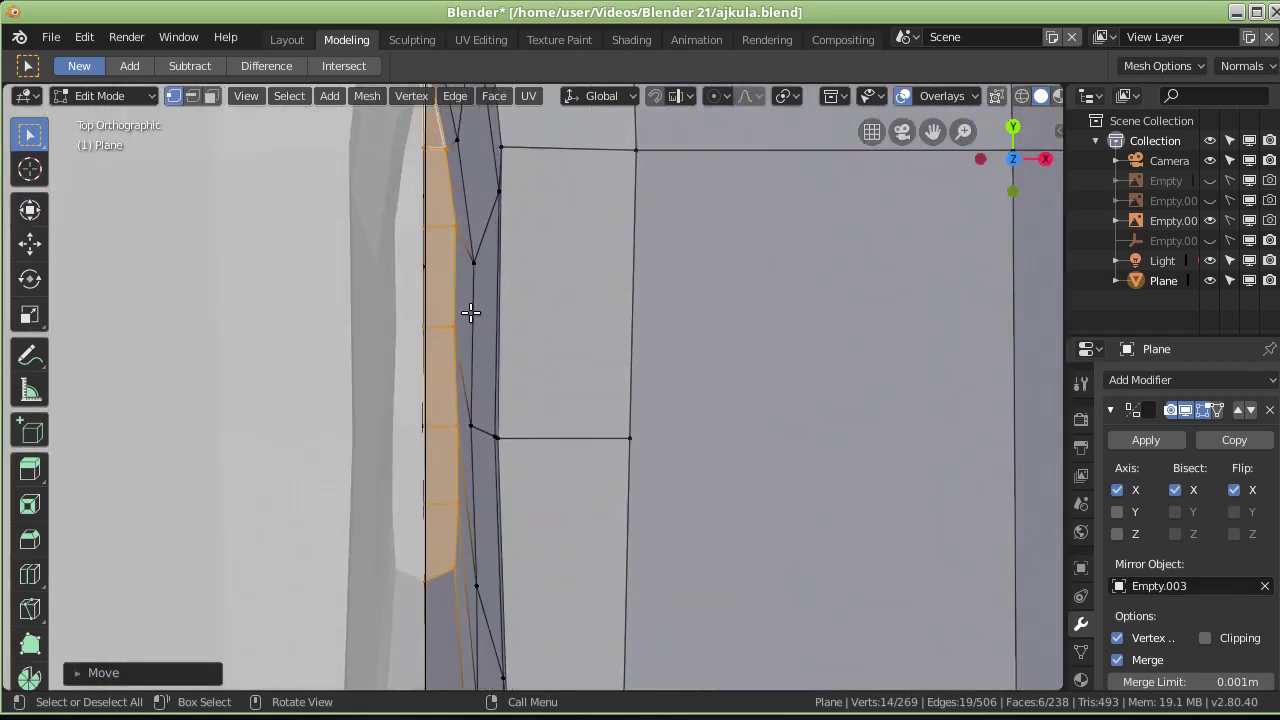
scroll(468, 312, up, 1)
key(KP_3)
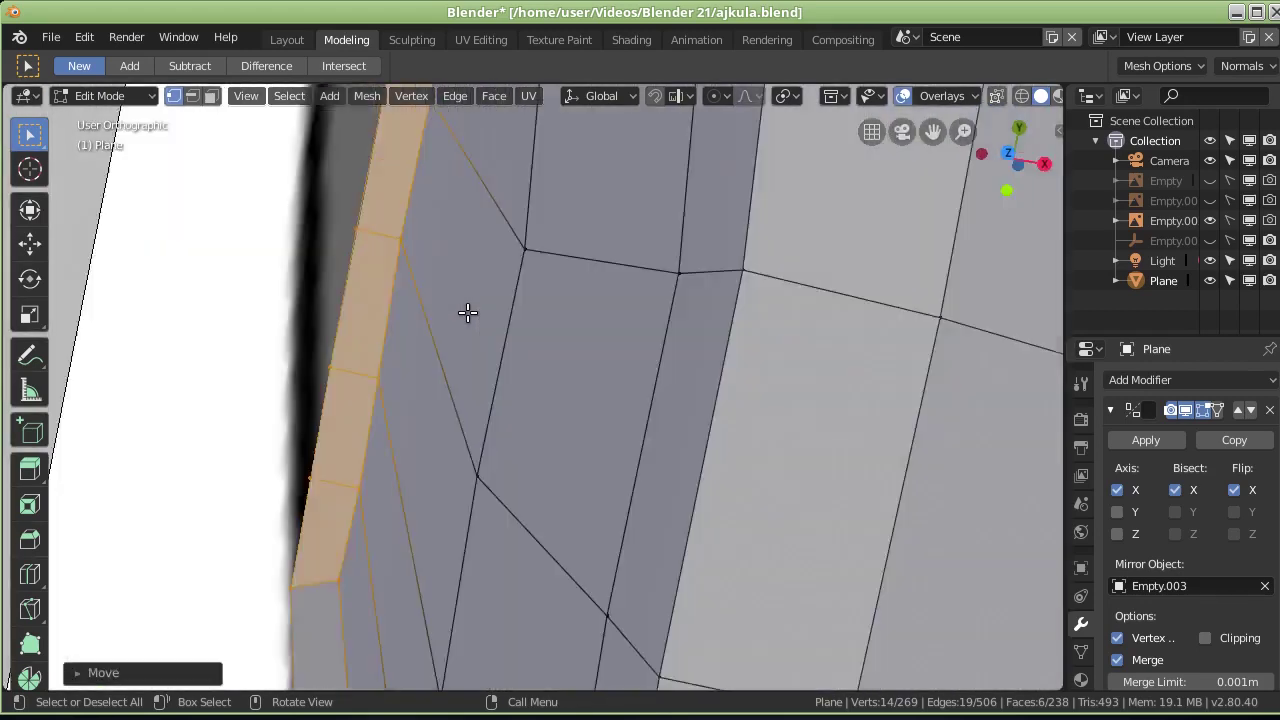
scroll(699, 288, down, 1)
scroll(697, 284, down, 1)
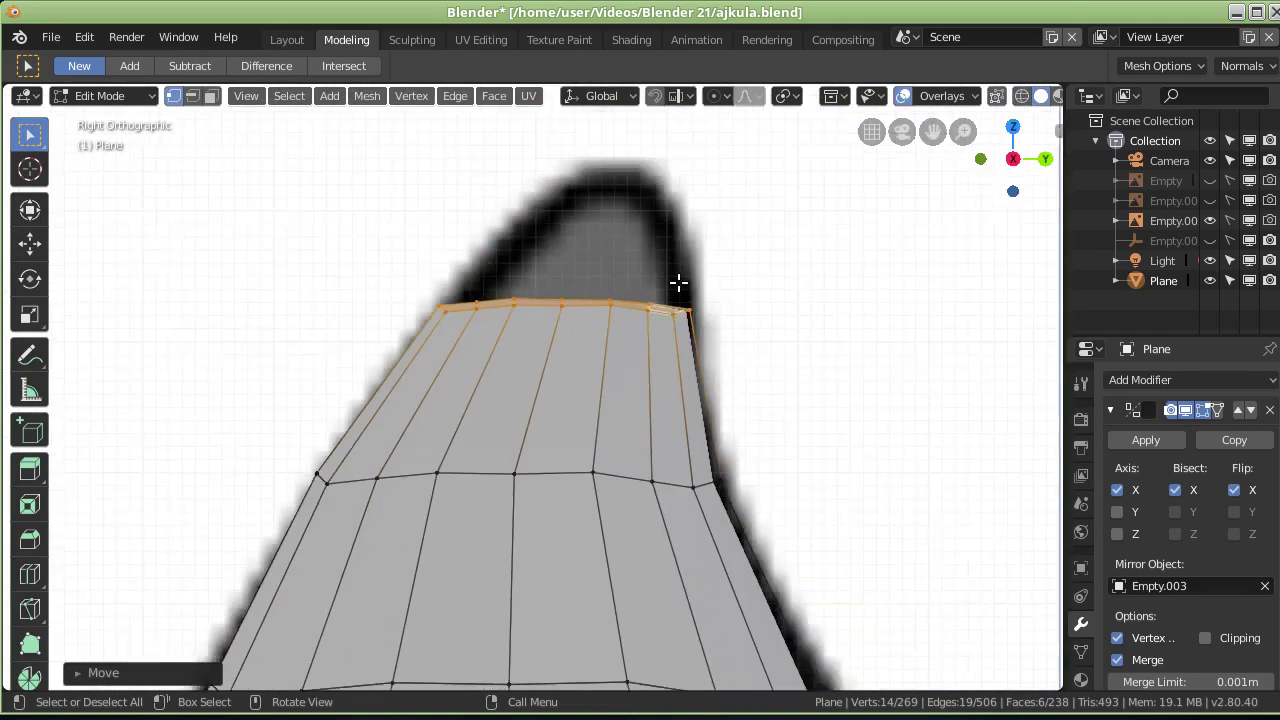
mouse_move(626, 289)
middle_down()
mouse_move(580, 300)
mouse_move(720, 309)
middle_up()
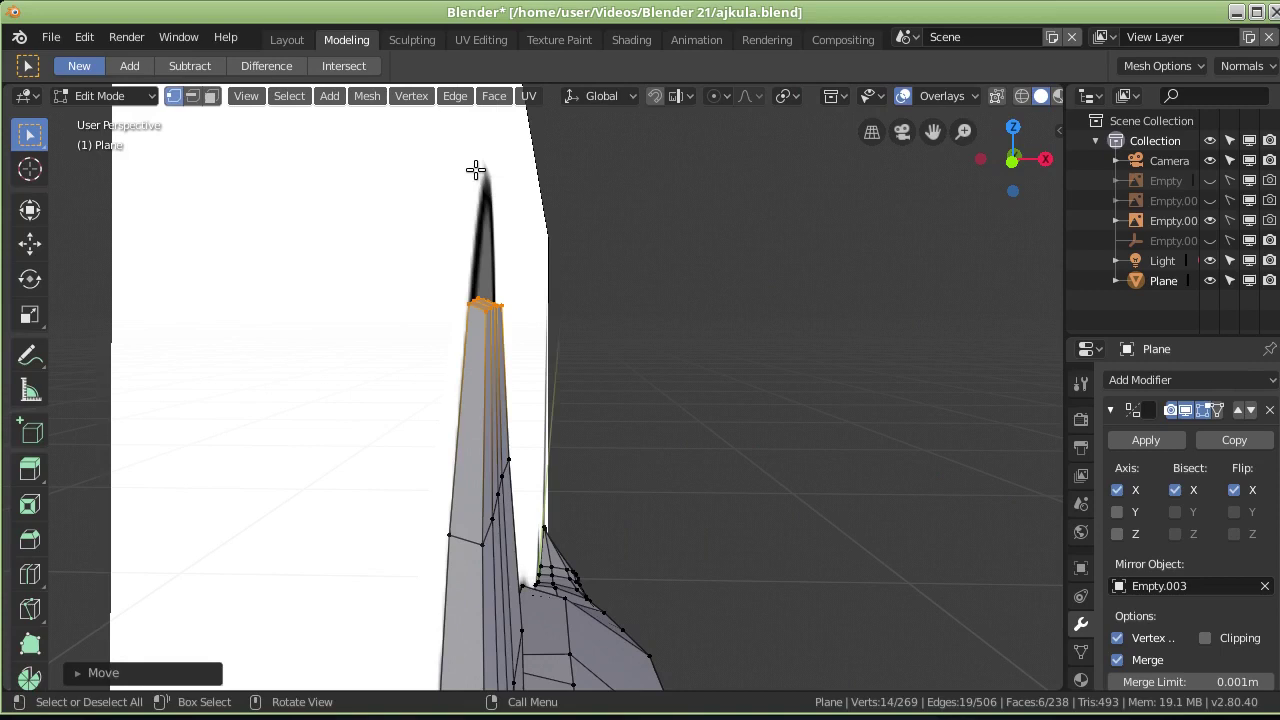
scroll(477, 217, up, 5)
middle_drag(389, 223, 362, 229)
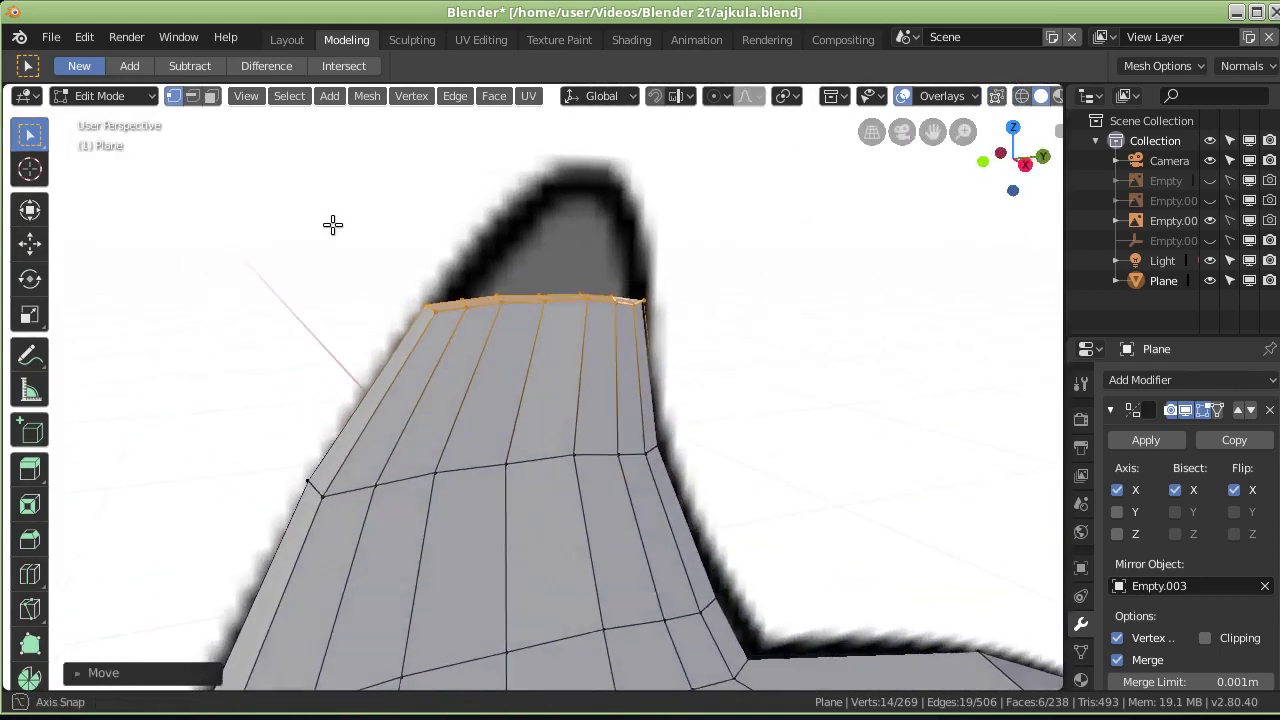
key(KP_3)
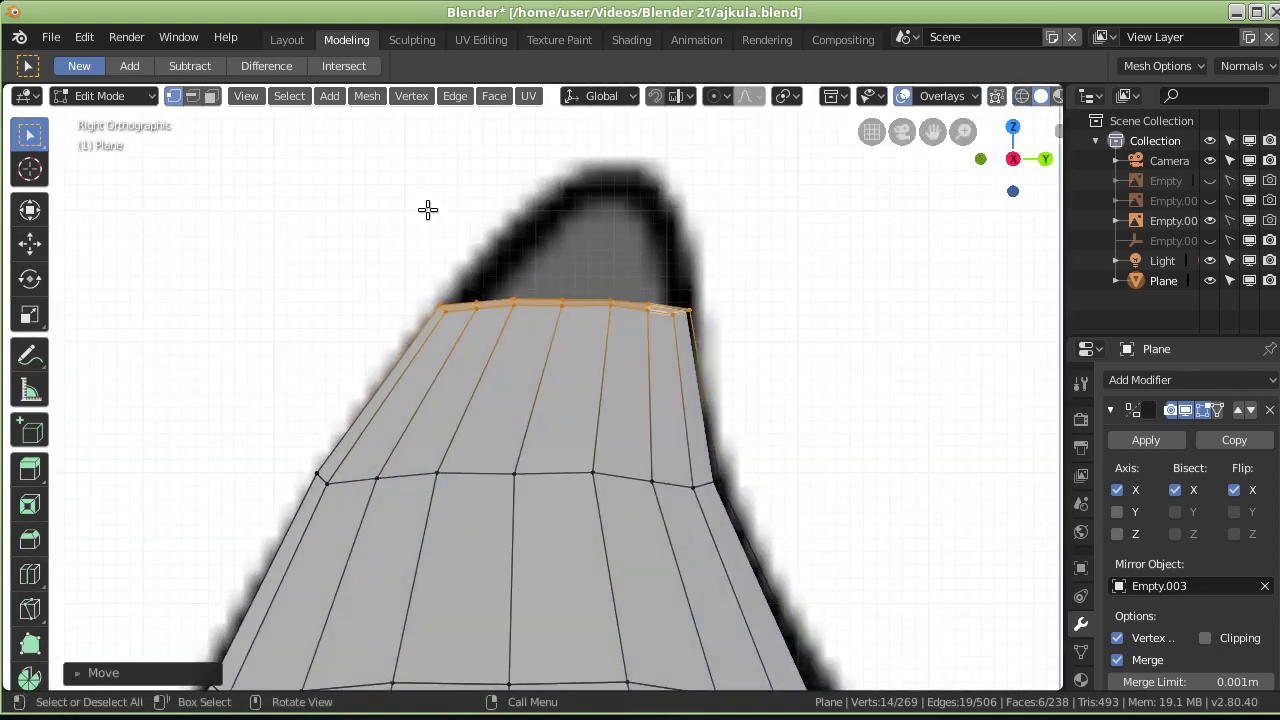
Step: Extrude another fin section, scale its top to about 0.24, and position it along the reference
key(e)
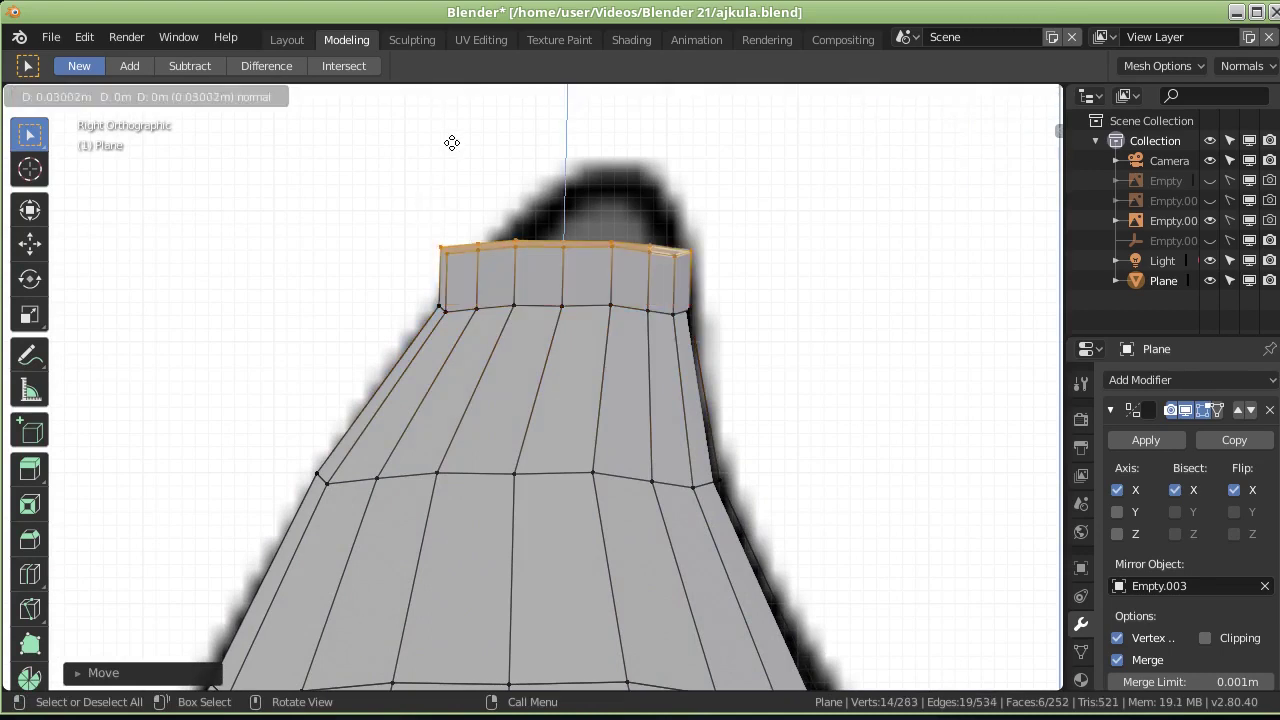
click(452, 676)
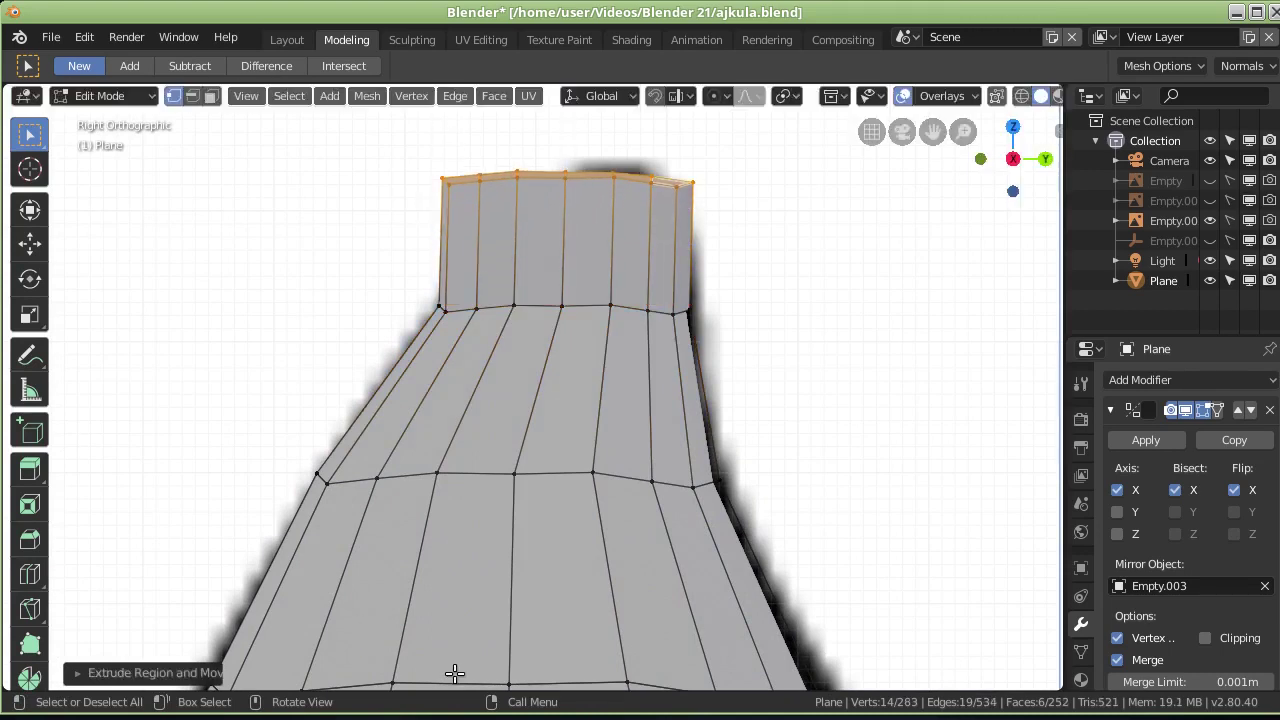
key(s)
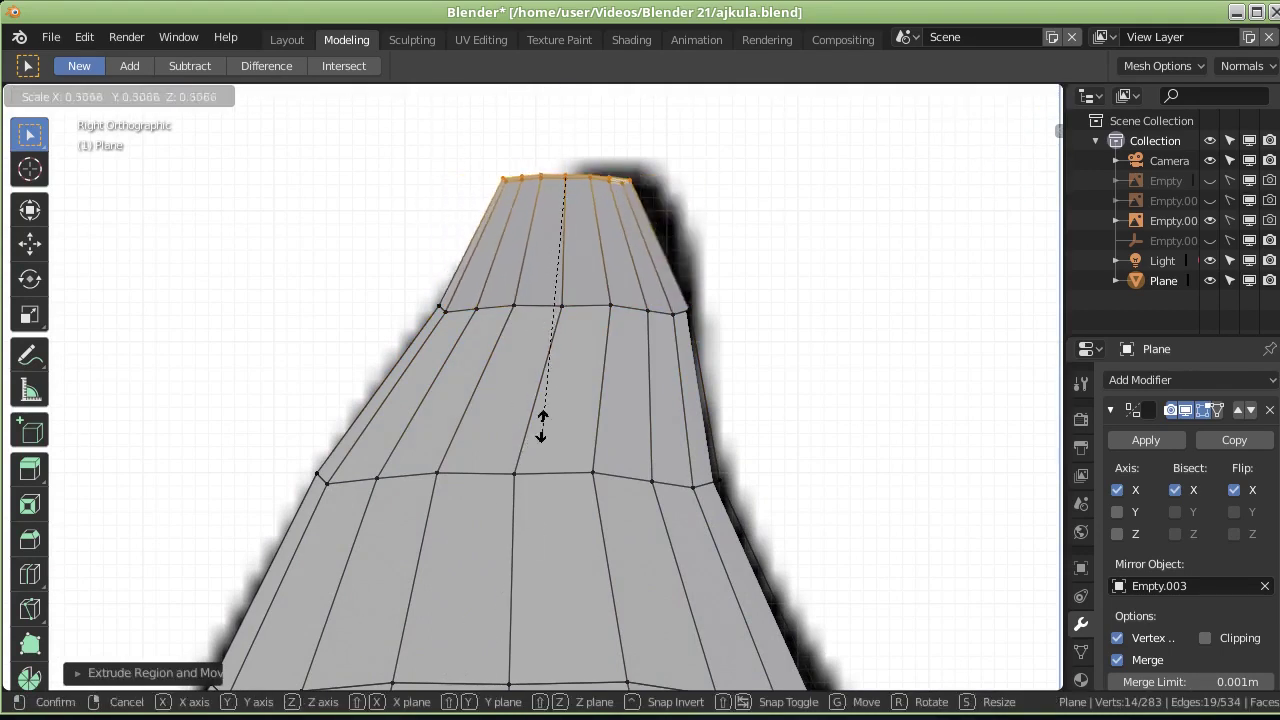
click(576, 298)
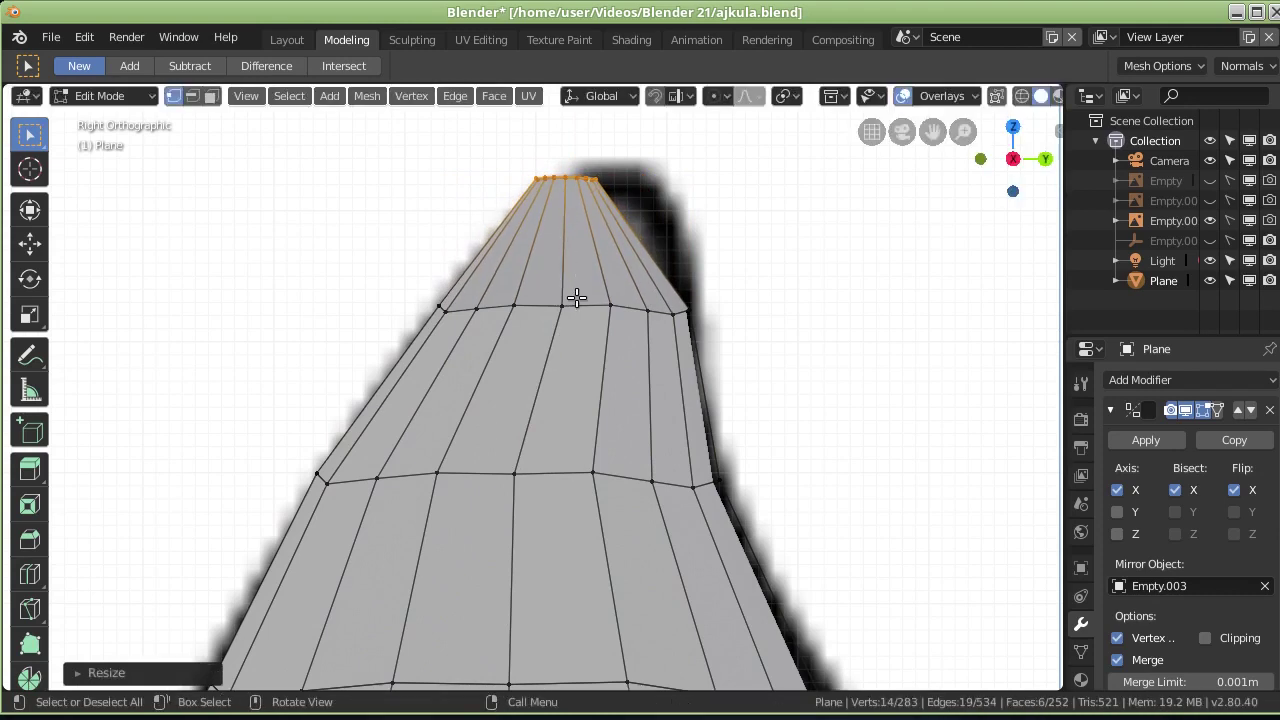
key(g)
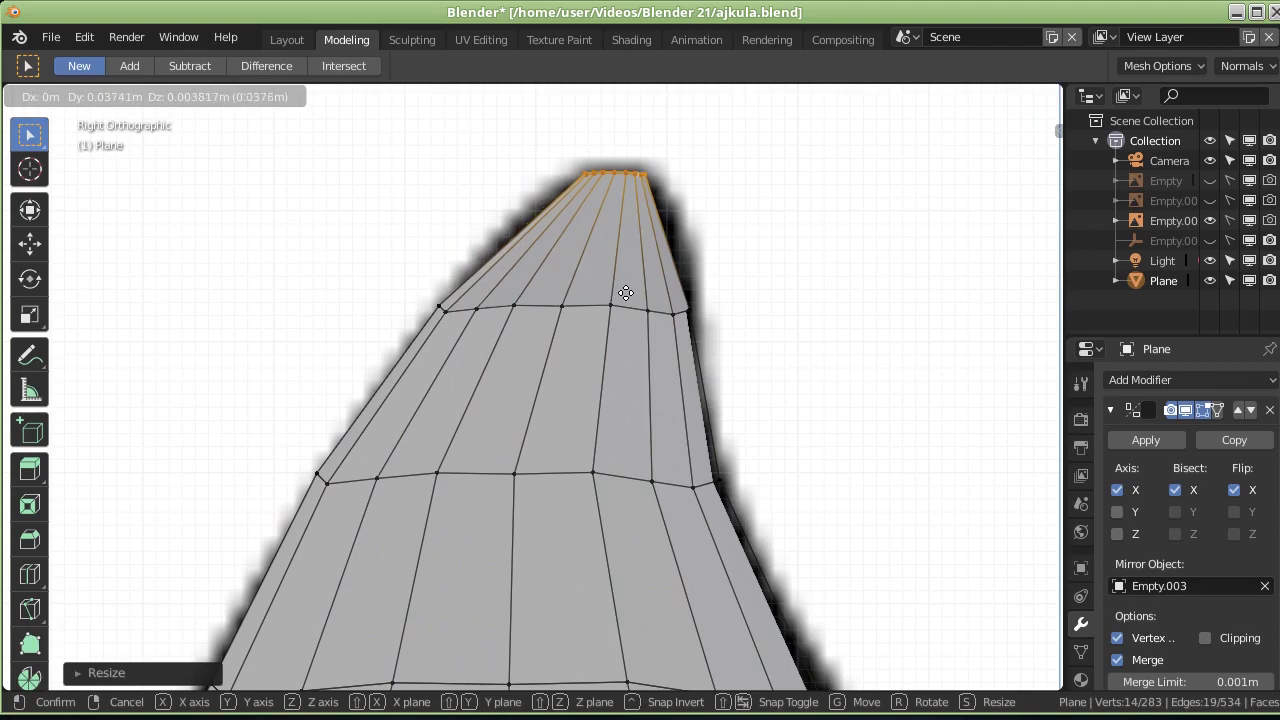
click(625, 292)
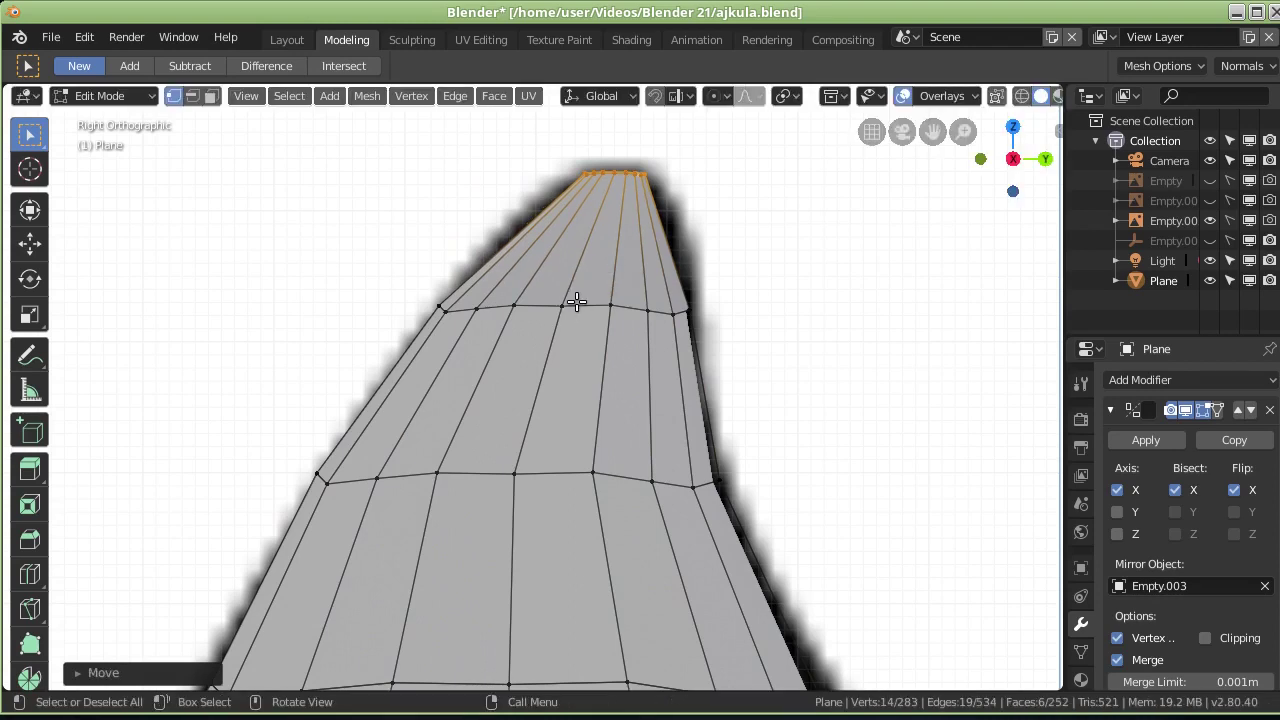
middle_drag(580, 302, 634, 306)
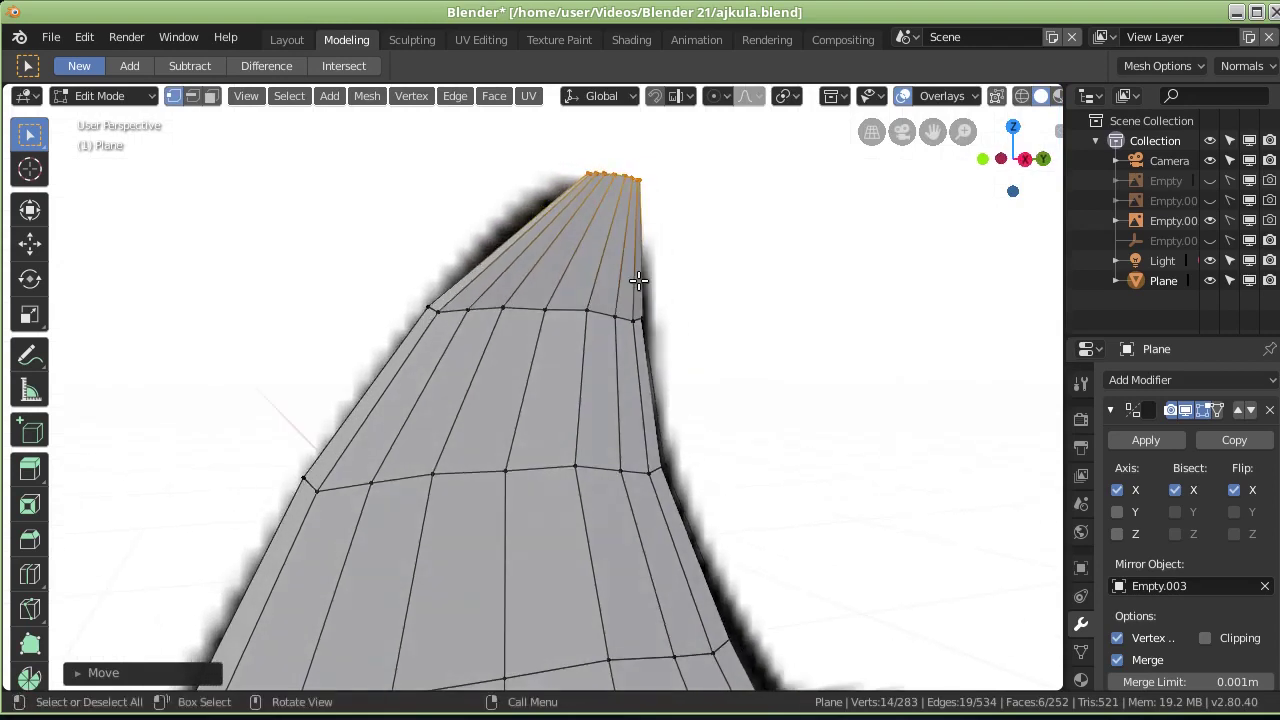
key(KP_1)
Step: Move the dorsal fin's tip loop onto the shark's centre line
key(g)
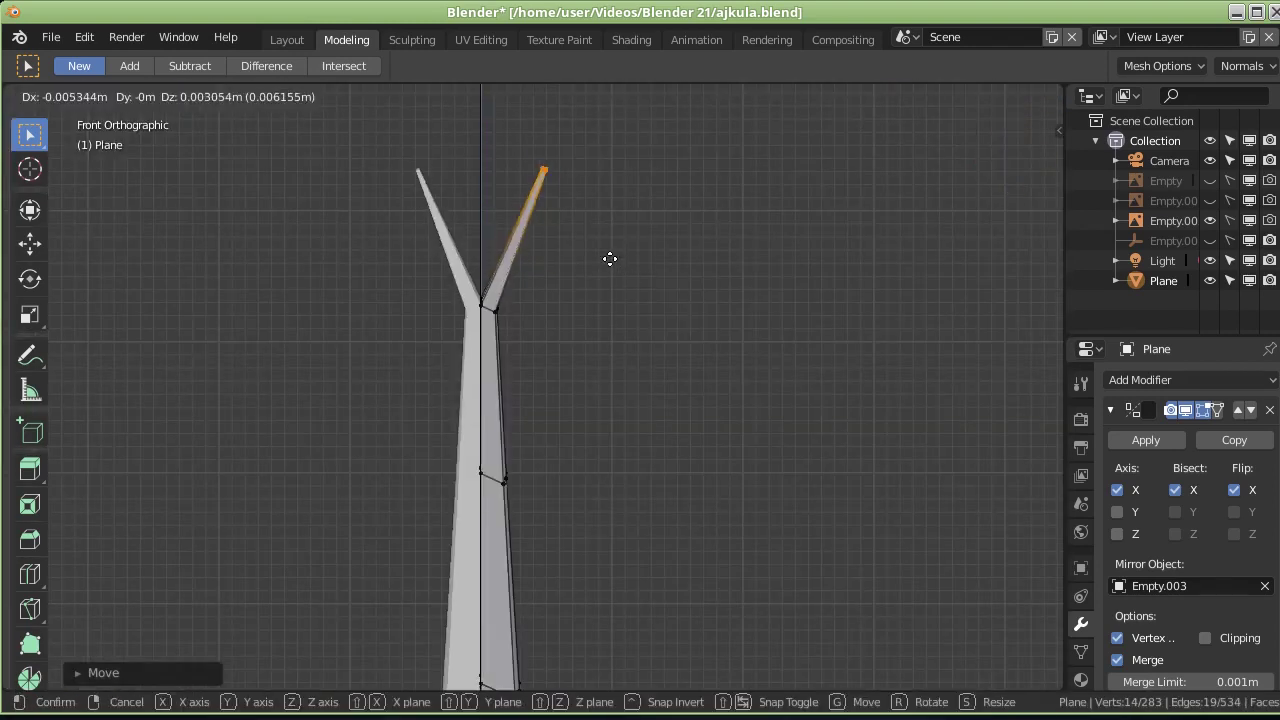
click(552, 260)
scroll(474, 164, up, 4)
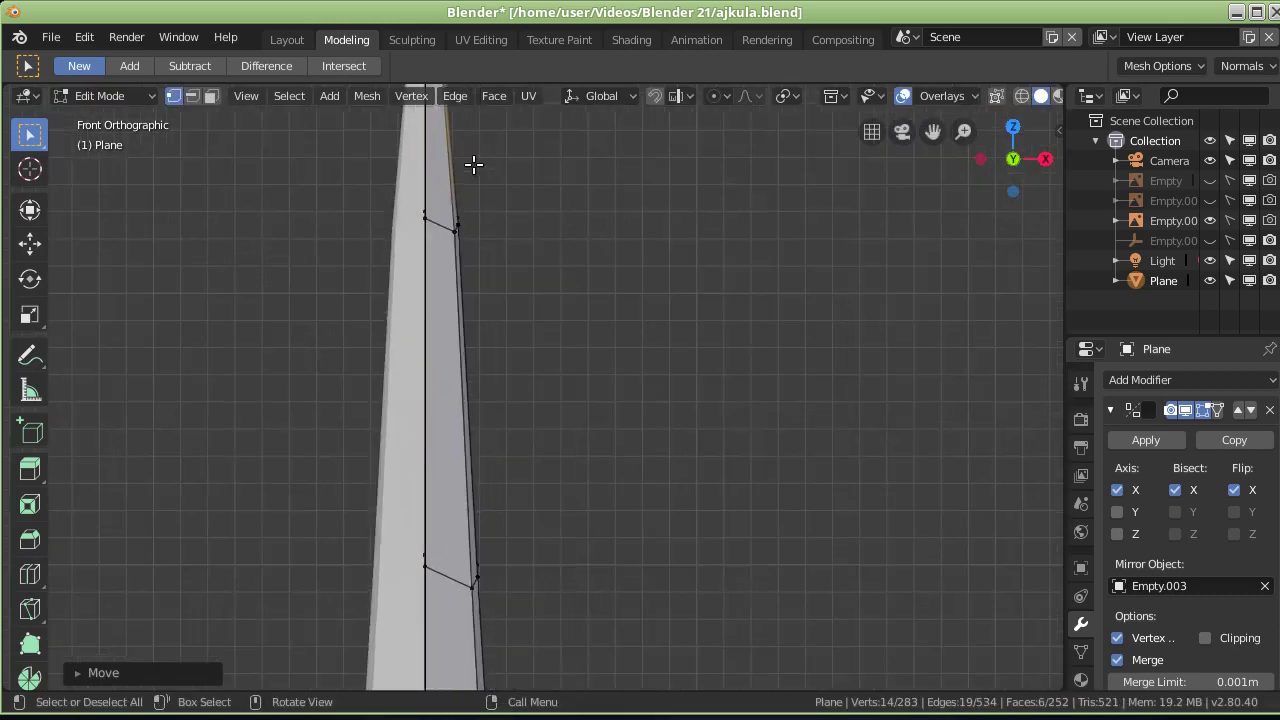
shift+middle_drag(474, 164, 514, 397)
scroll(449, 274, down, 2)
scroll(471, 263, up, 1)
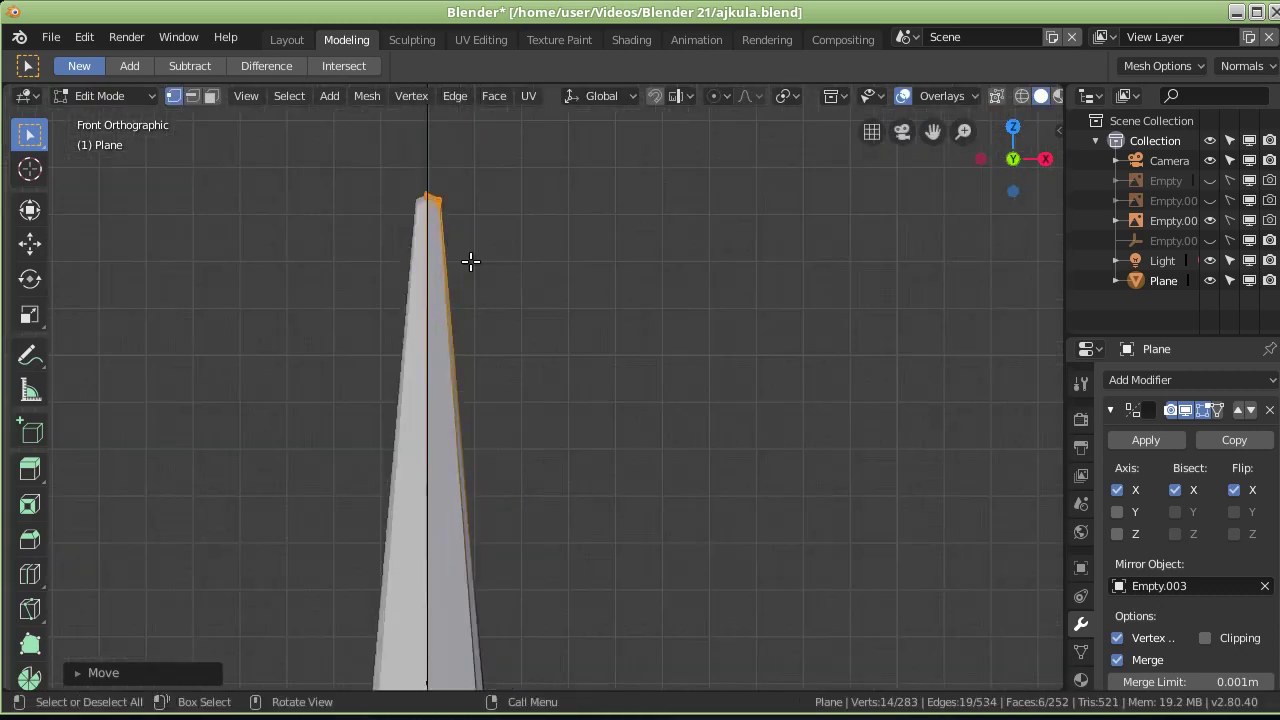
mouse_move(461, 222)
shift+middle_down()
mouse_move(520, 451)
mouse_move(494, 563)
mouse_move(517, 414)
shift+middle_up()
scroll(520, 451, up, 1)
Step: Check the fin tip's alignment from the side, front and top views
key(KP_3)
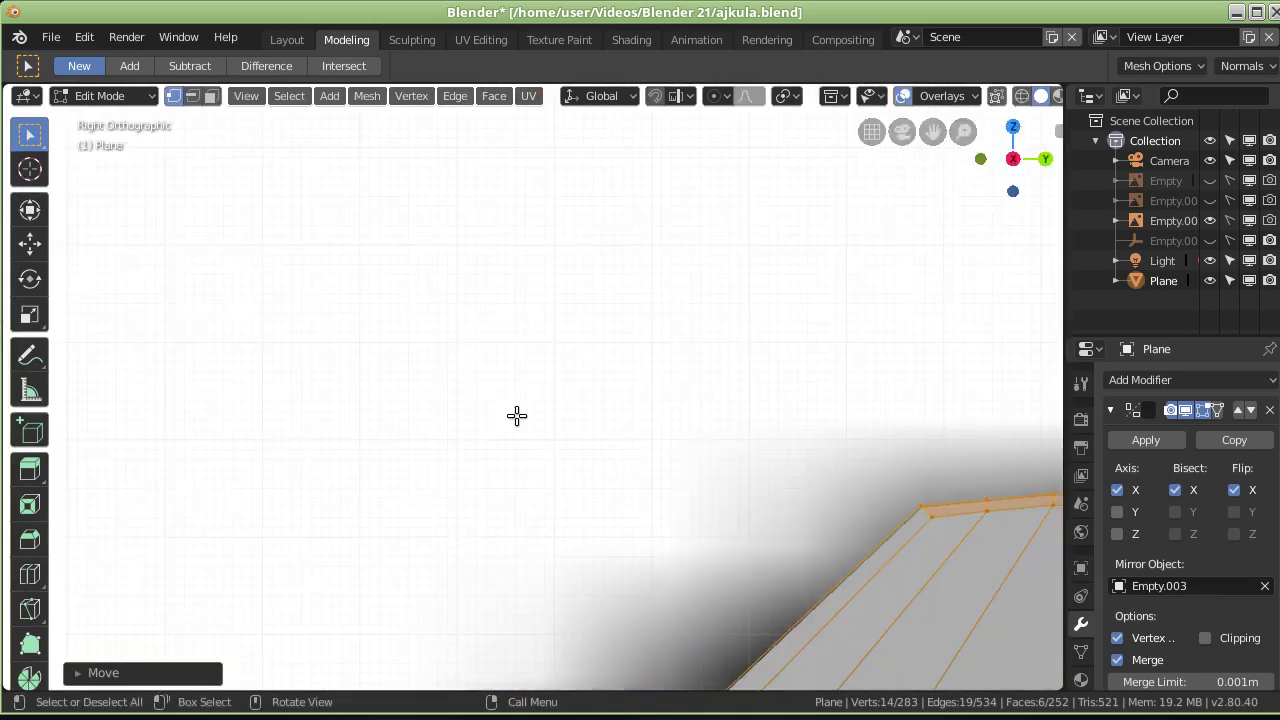
key(KP_1)
key(KP_7)
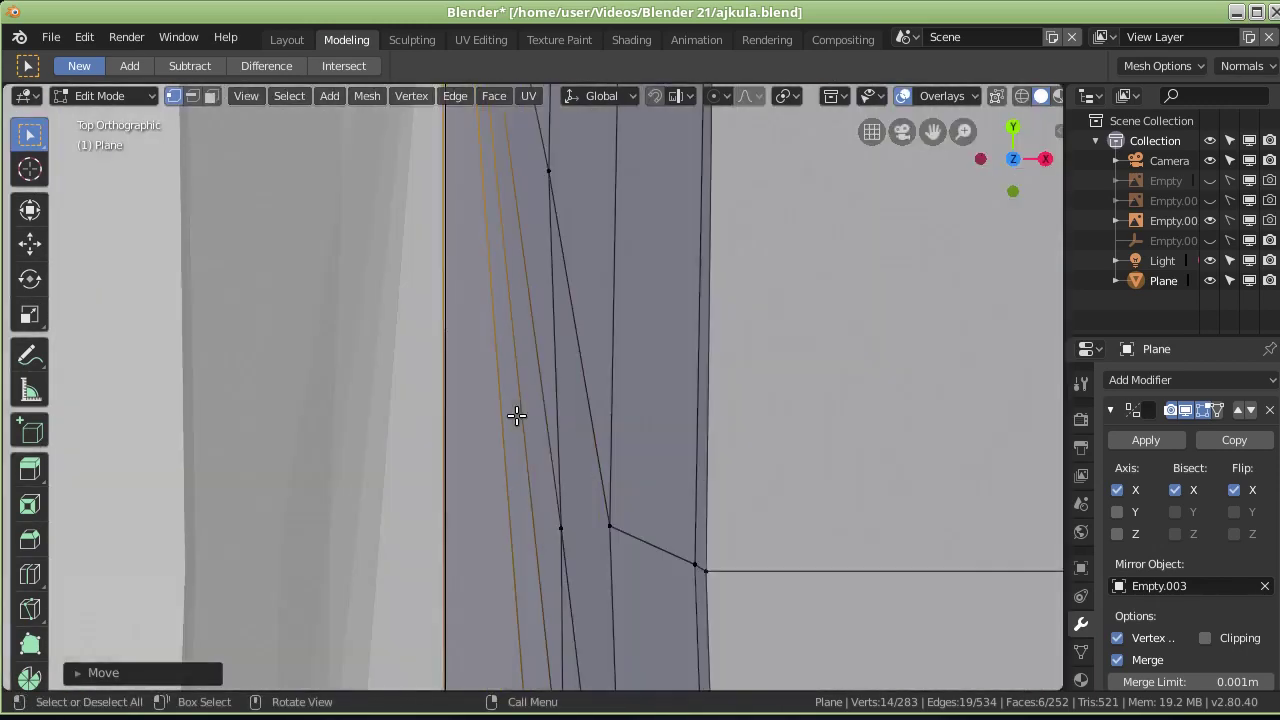
scroll(468, 343, down, 1)
scroll(477, 357, down, 1)
scroll(548, 465, down, 1)
scroll(523, 423, up, 1)
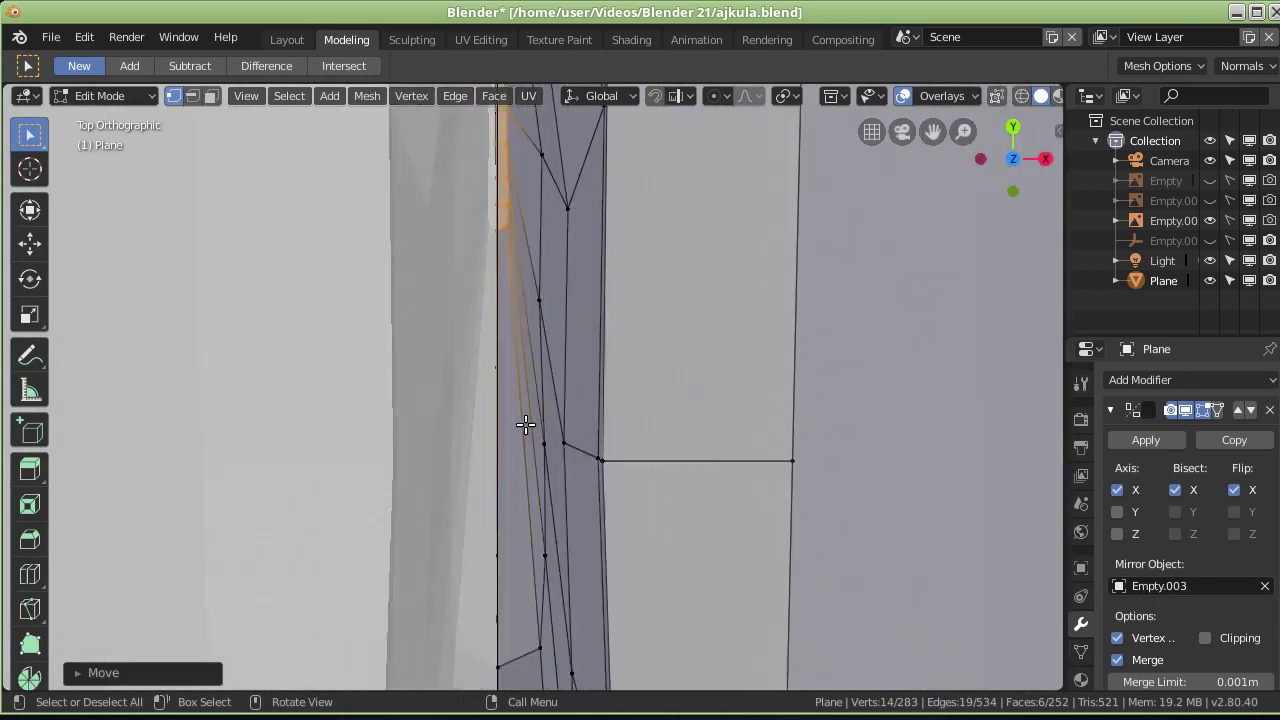
scroll(523, 420, up, 2)
scroll(503, 409, up, 1)
scroll(471, 411, up, 1)
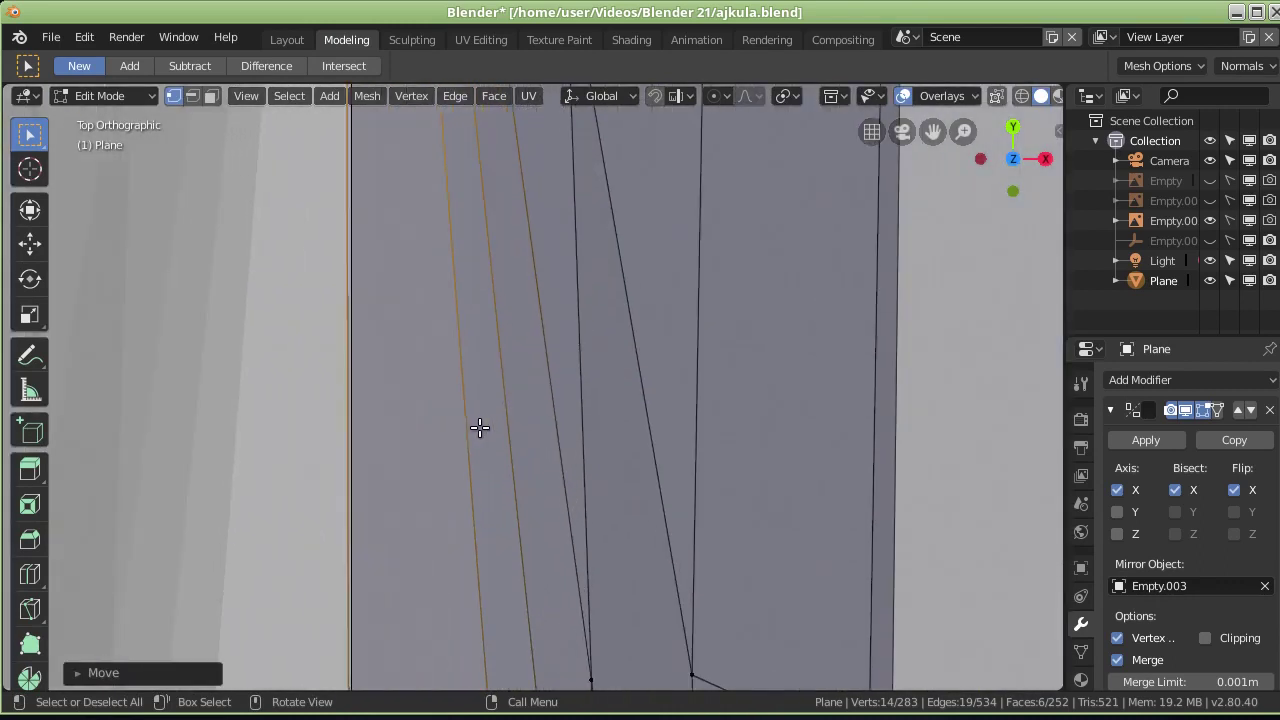
key(KP_3)
scroll(560, 365, down, 2)
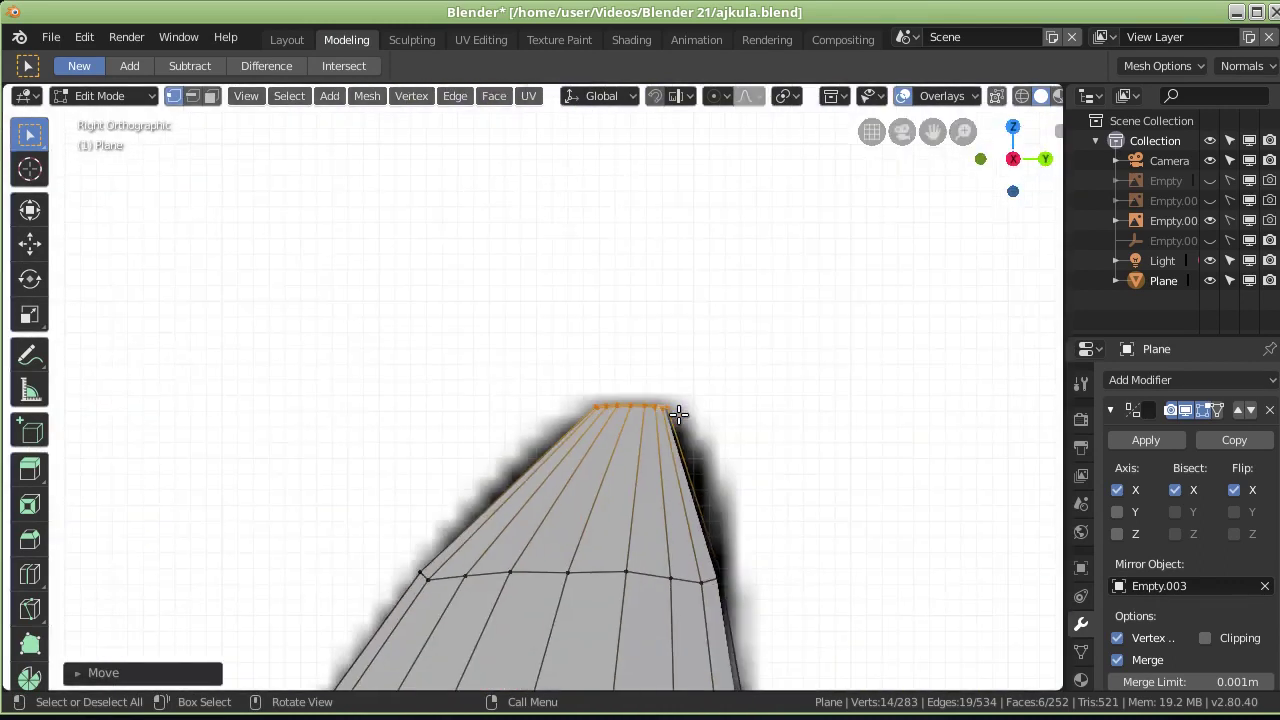
middle_drag(436, 454, 490, 441)
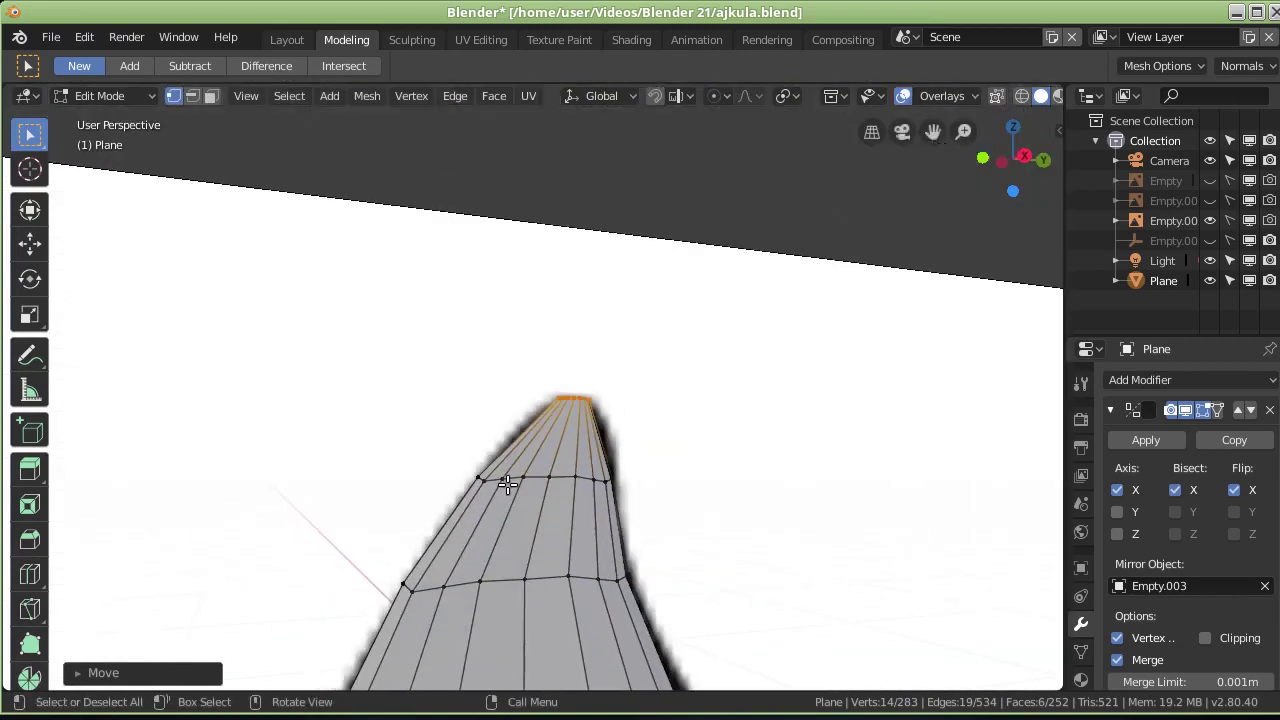
middle_drag(572, 489, 341, 605)
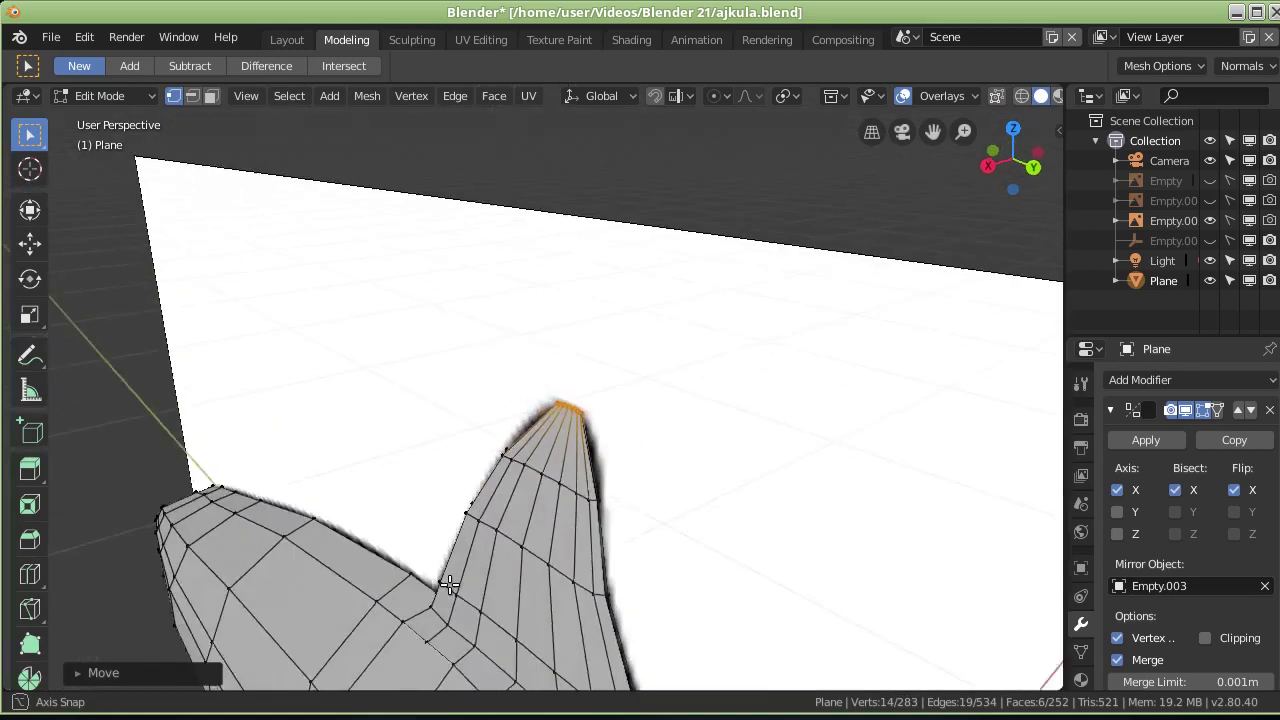
middle_drag(341, 605, 273, 577)
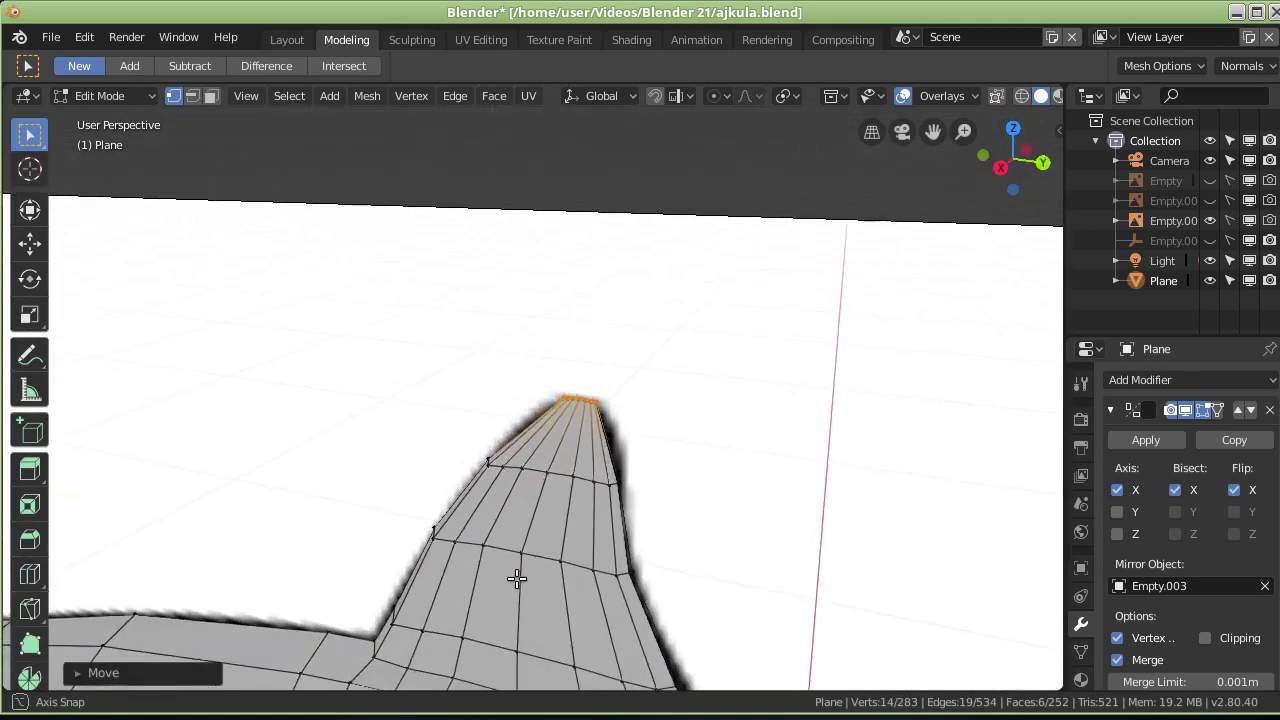
scroll(273, 577, down, 3)
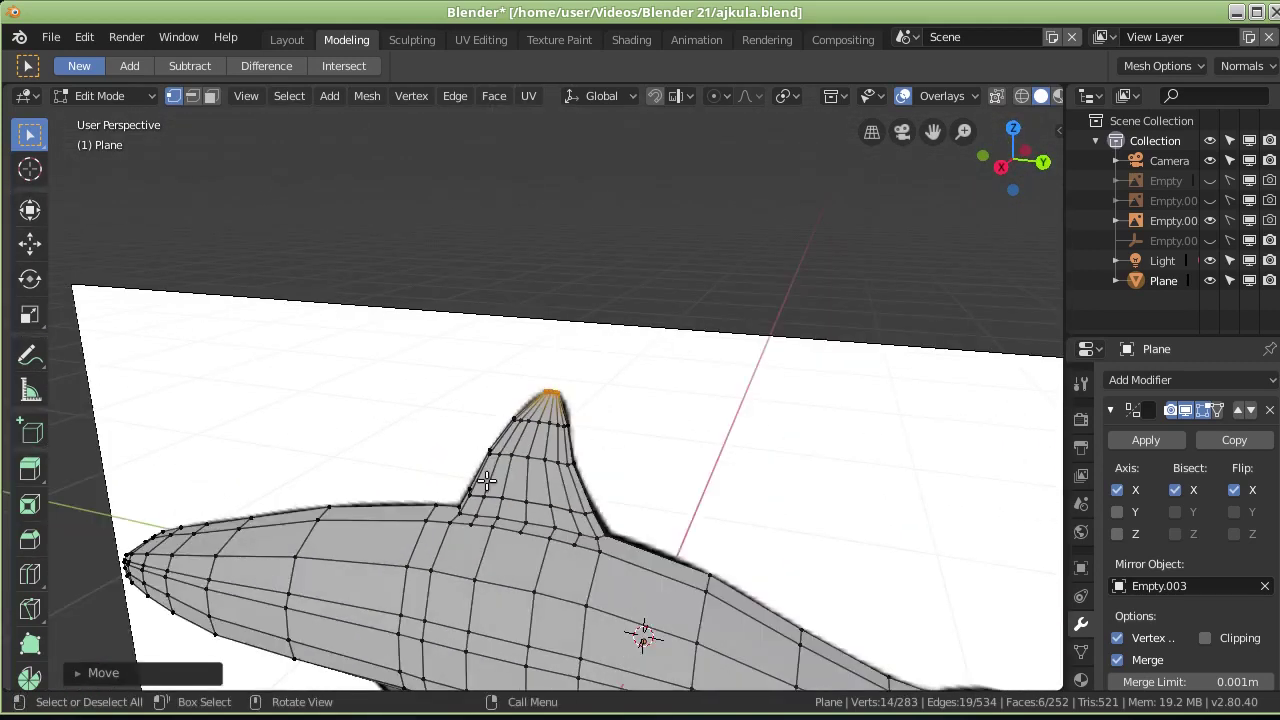
mouse_move(289, 474)
middle_down()
mouse_move(349, 501)
mouse_move(320, 460)
mouse_move(340, 463)
mouse_move(358, 547)
mouse_move(394, 500)
mouse_move(489, 486)
middle_up()
mouse_move(443, 543)
middle_down()
mouse_move(444, 571)
mouse_move(548, 581)
middle_up()
scroll(444, 571, down, 6)
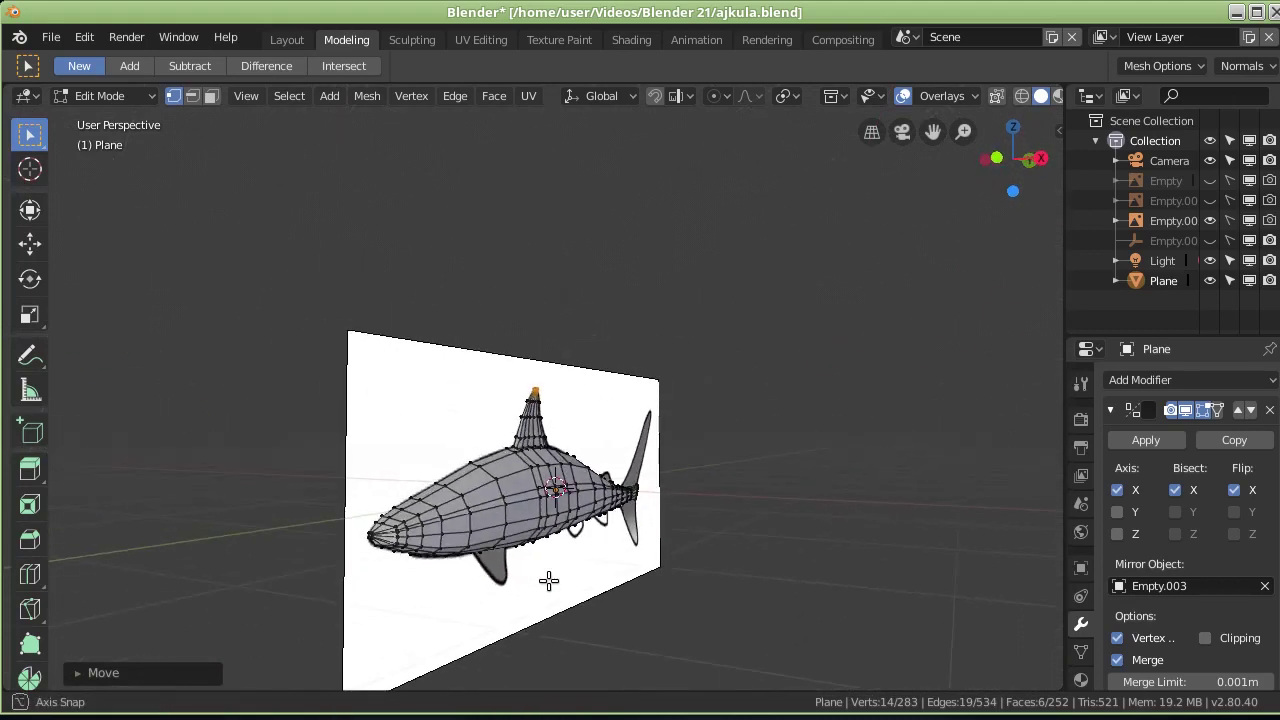
click(52, 40)
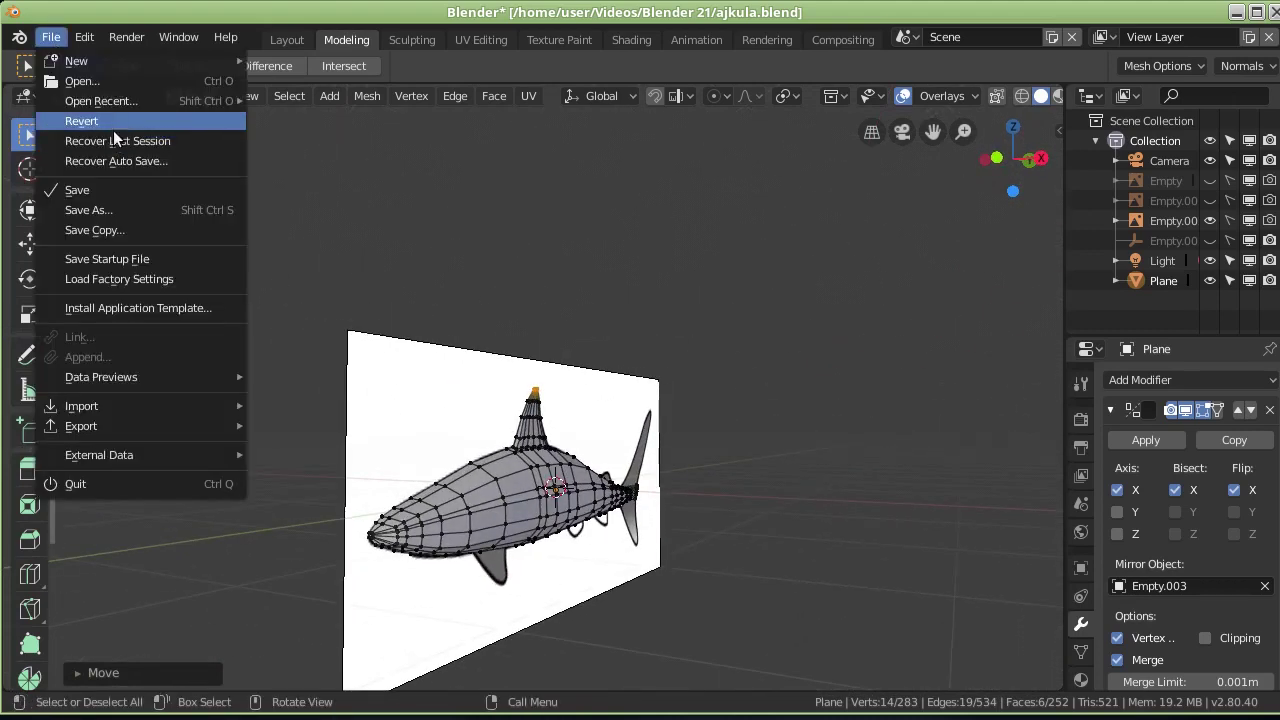
Step: Save the shark file and unhide the Empty reference image in the Outliner
click(111, 189)
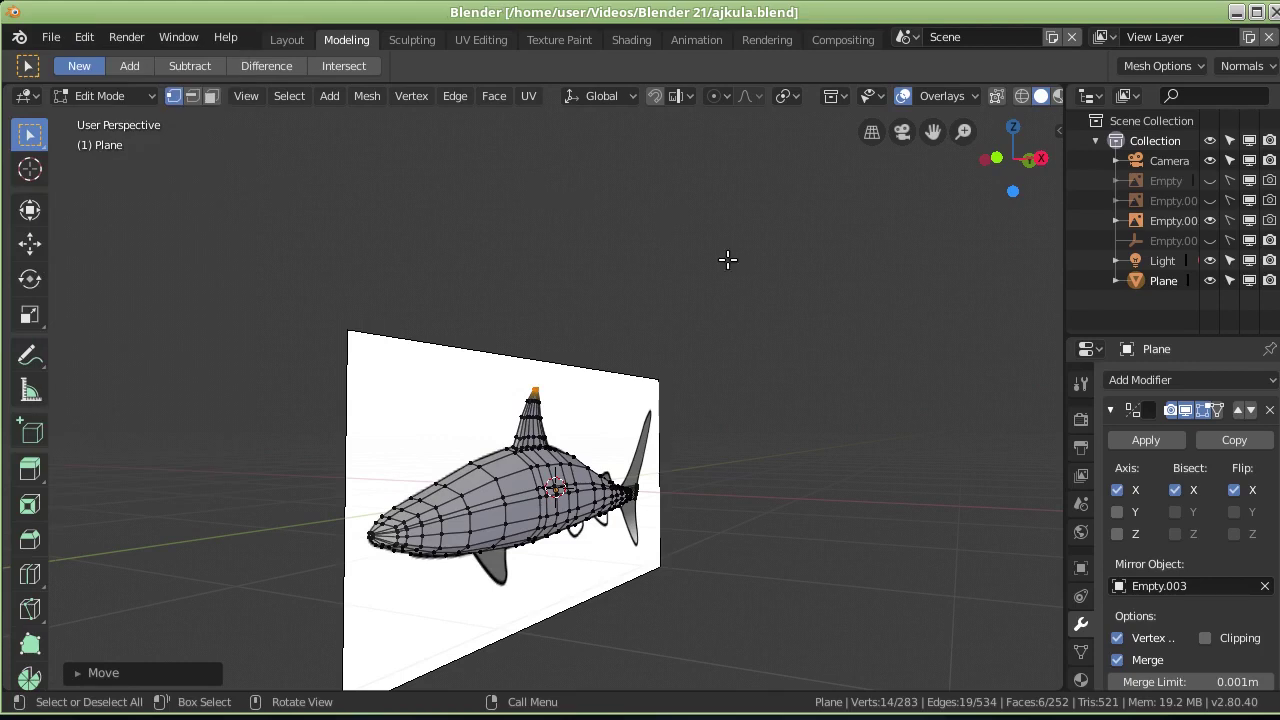
click(1210, 200)
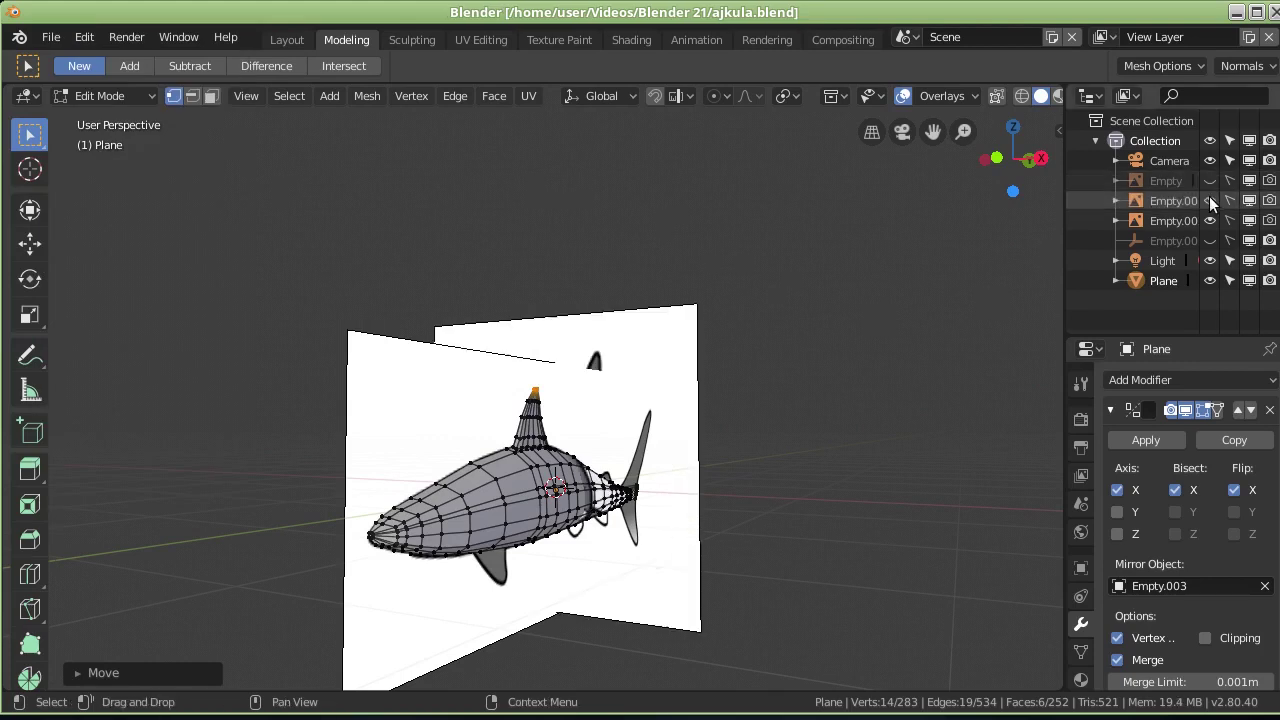
mouse_move(820, 354)
middle_down()
mouse_move(886, 316)
mouse_move(670, 489)
mouse_move(490, 523)
mouse_move(479, 680)
mouse_move(620, 486)
mouse_move(463, 430)
middle_up()
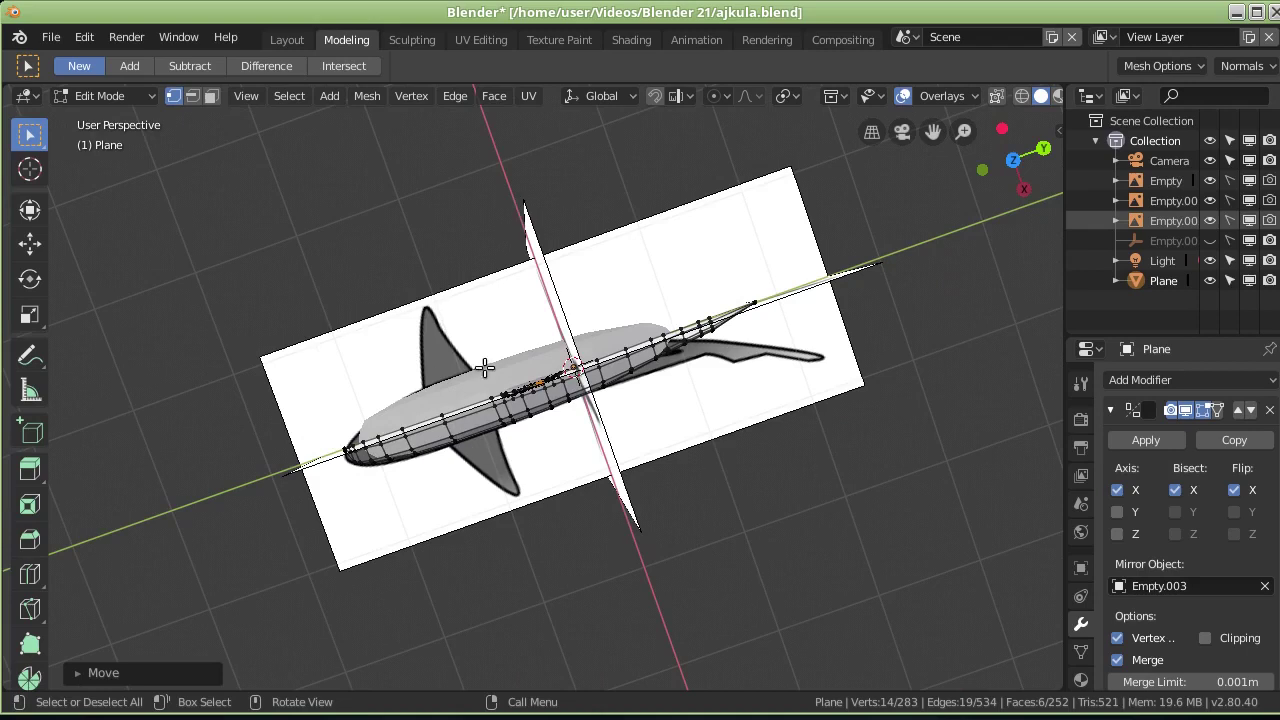
Step: Frame the shark's head in front view against the reference and switch to Face select mode
key(KP_3)
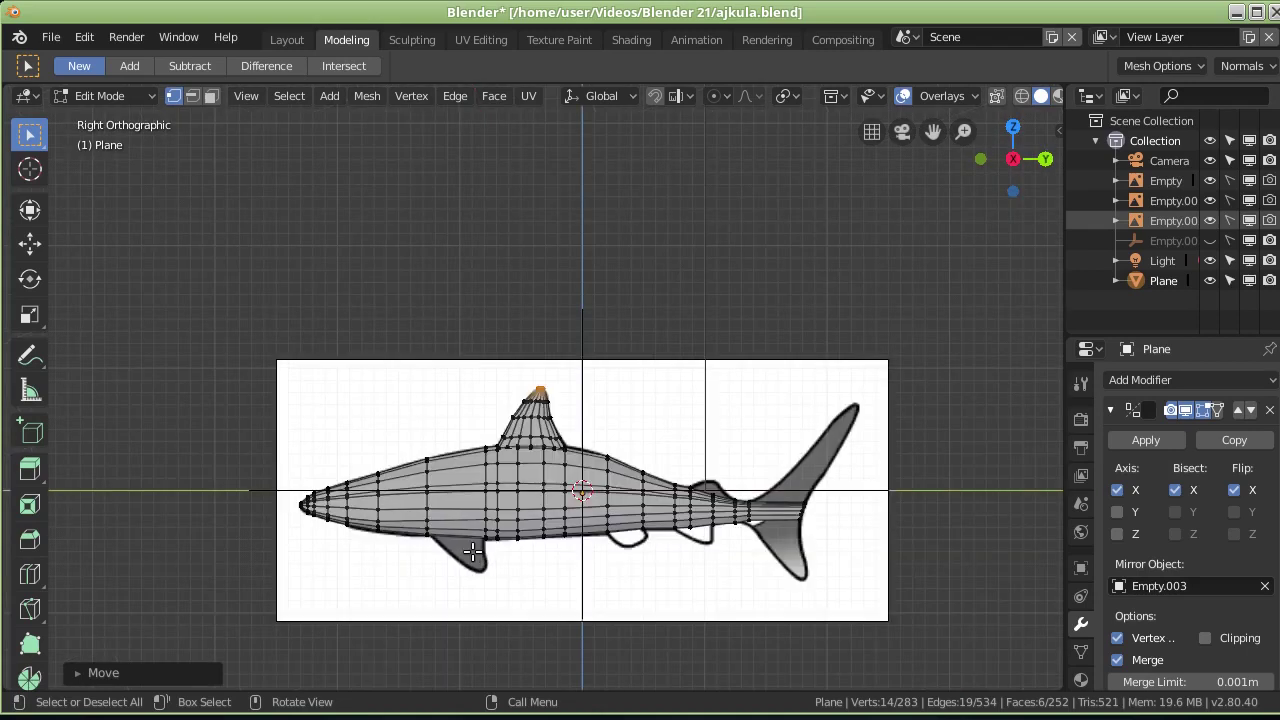
key(ctrl+KP_7)
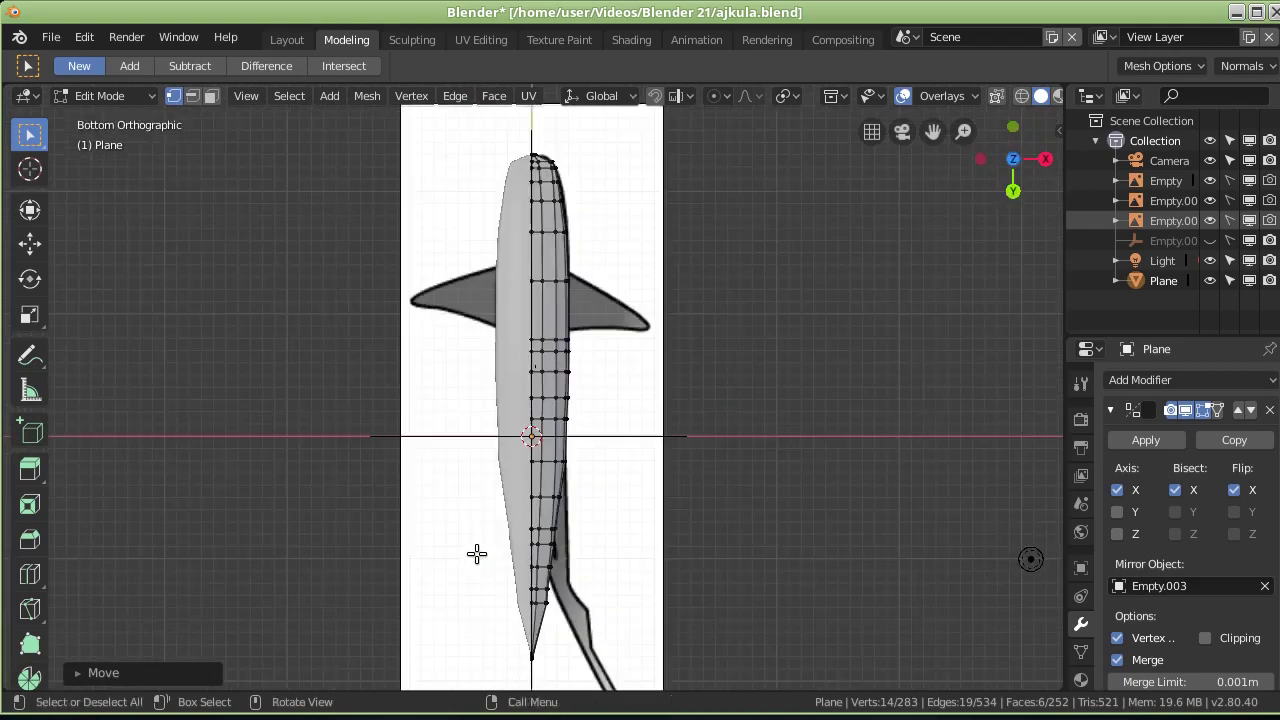
scroll(603, 324, up, 4)
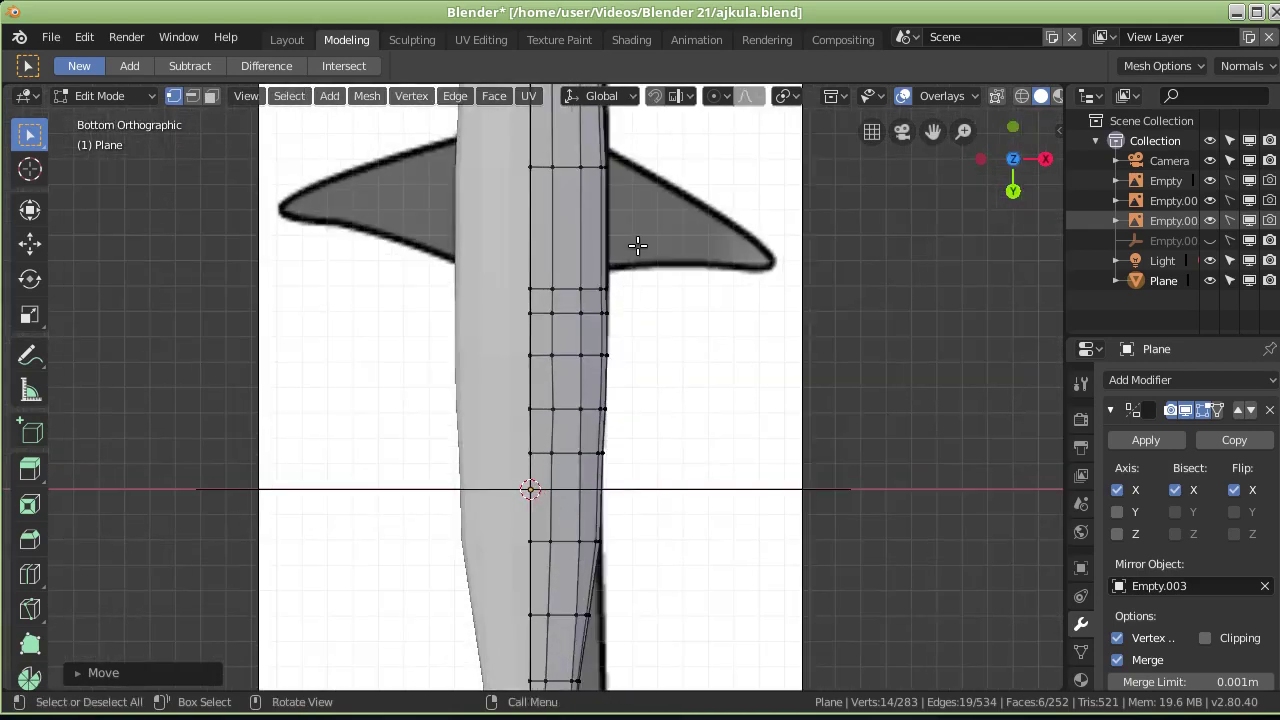
scroll(624, 212, up, 1)
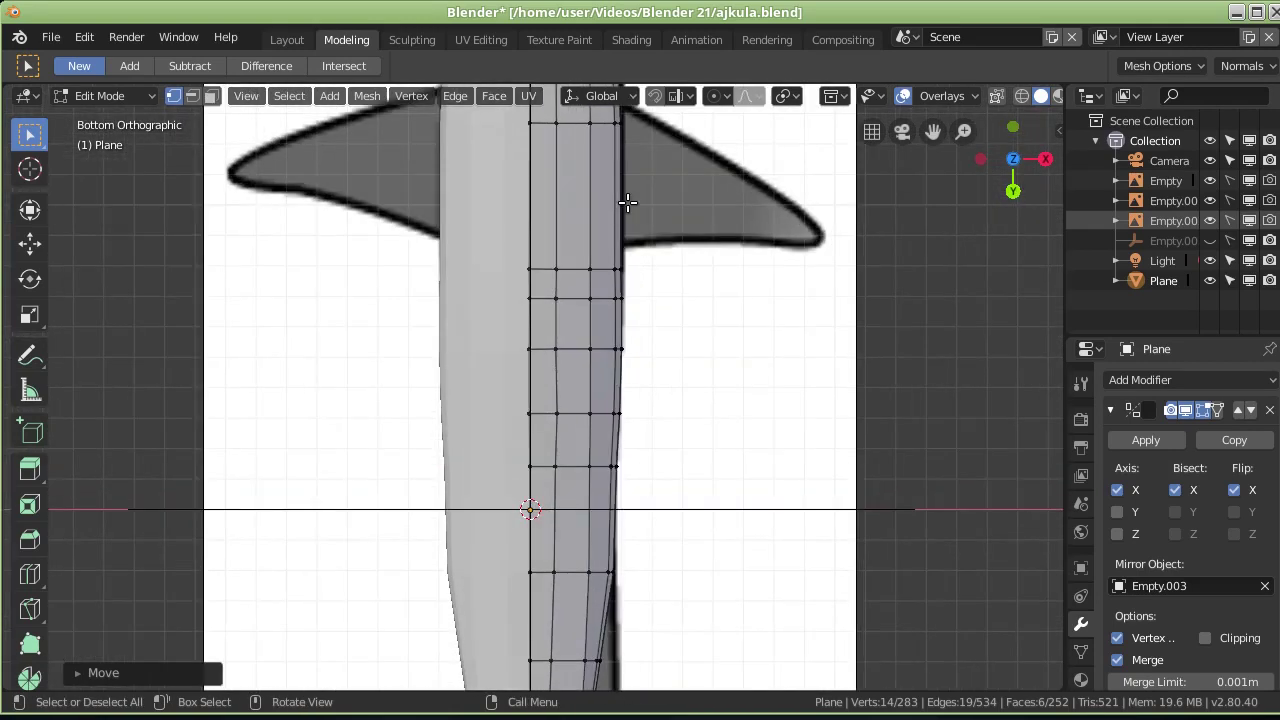
key(KP_1)
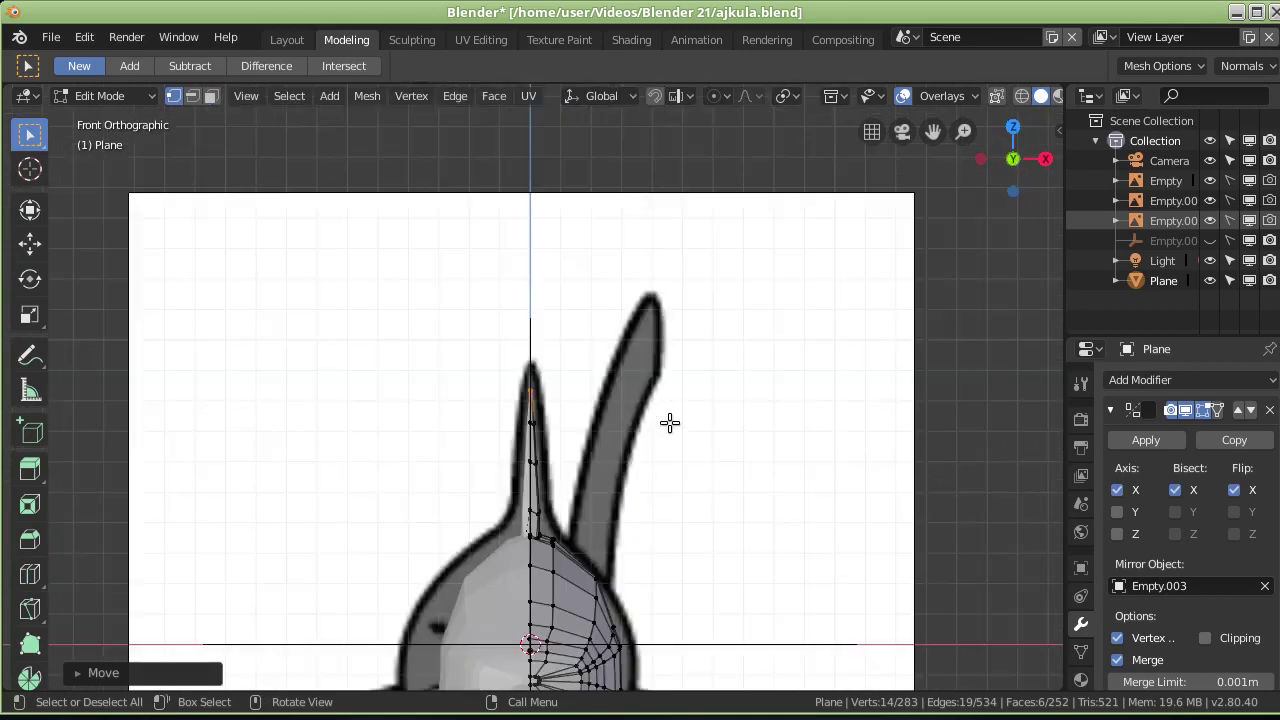
shift+middle_drag(684, 557, 682, 259)
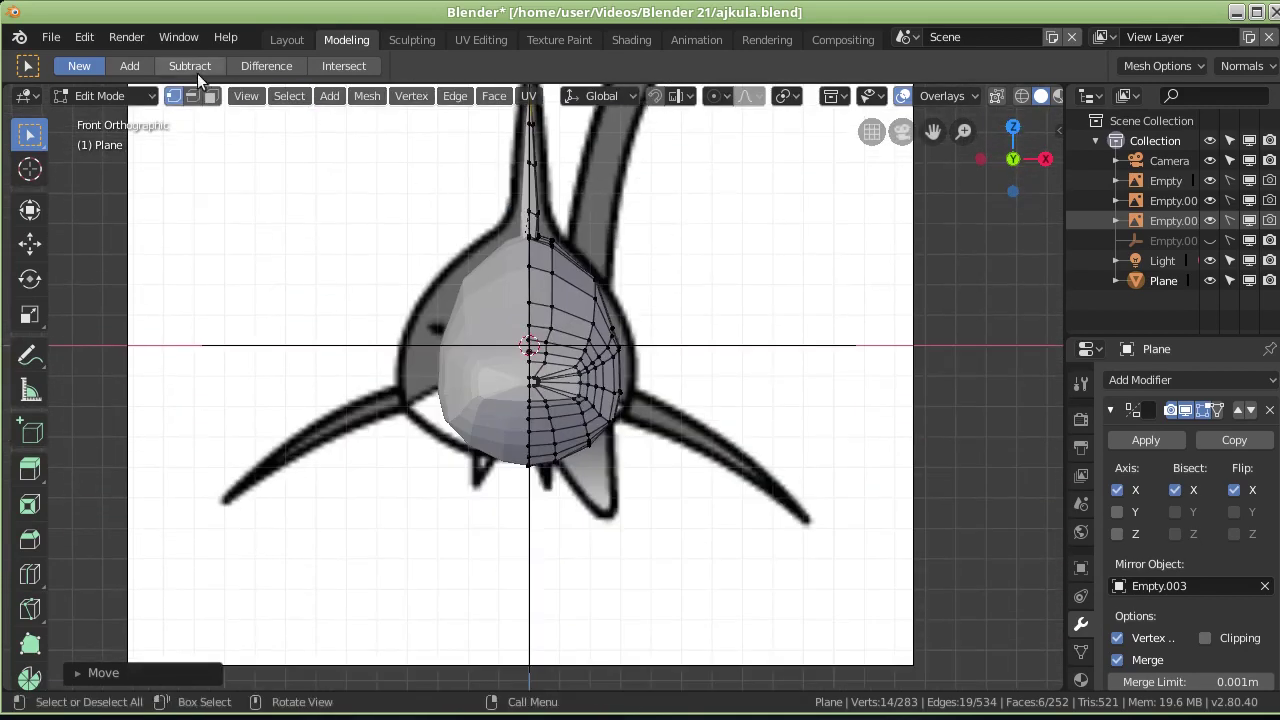
click(211, 96)
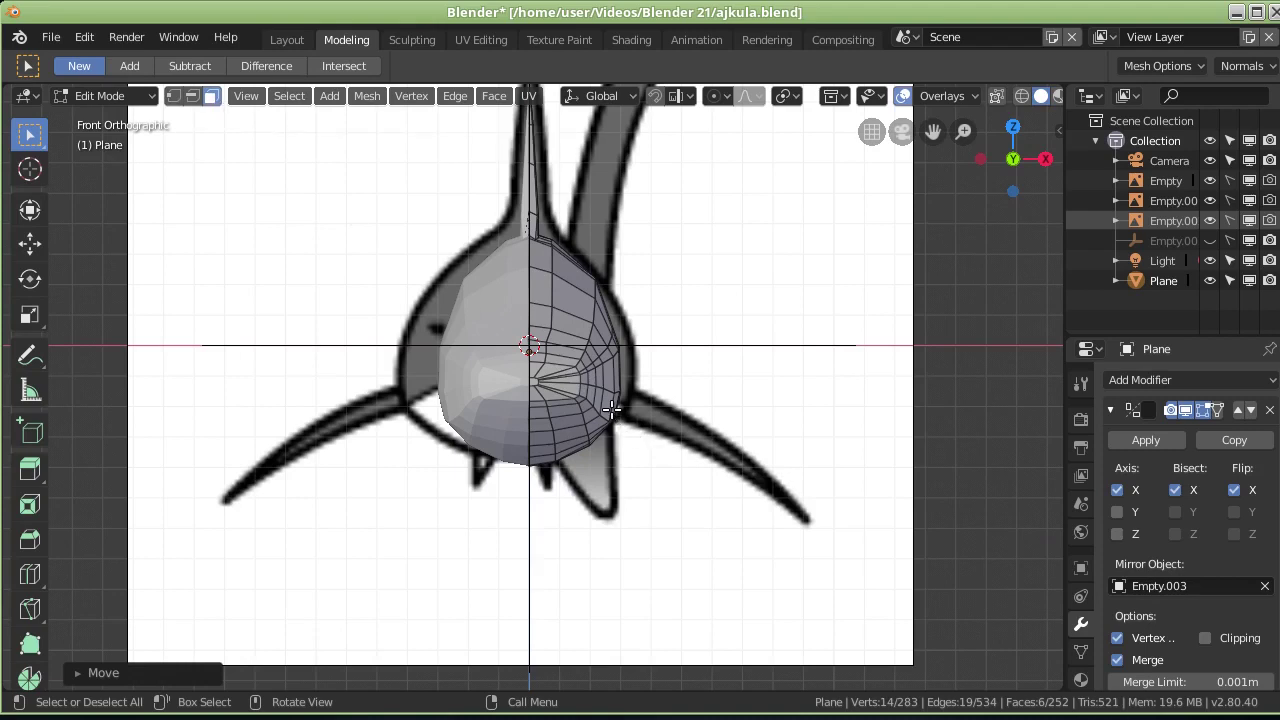
scroll(615, 408, up, 4)
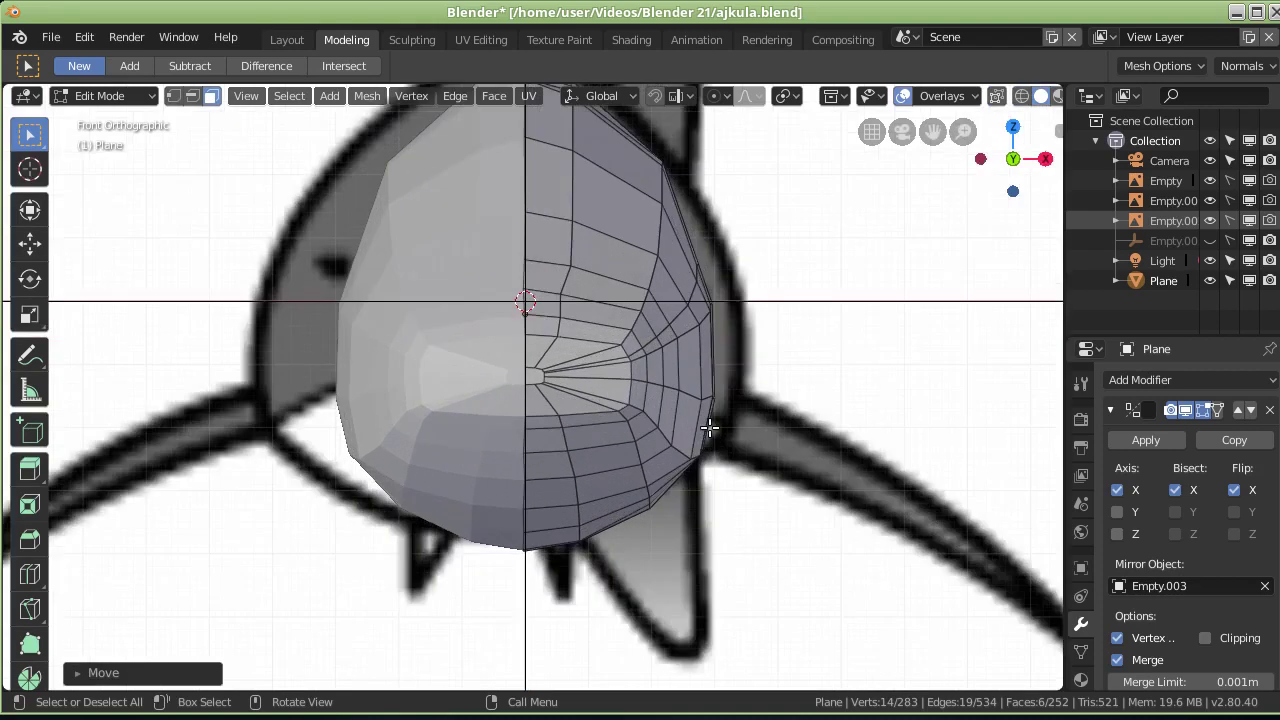
Step: Select a lower-flank face for the pectoral fin and frame it in side and front views
click(703, 424)
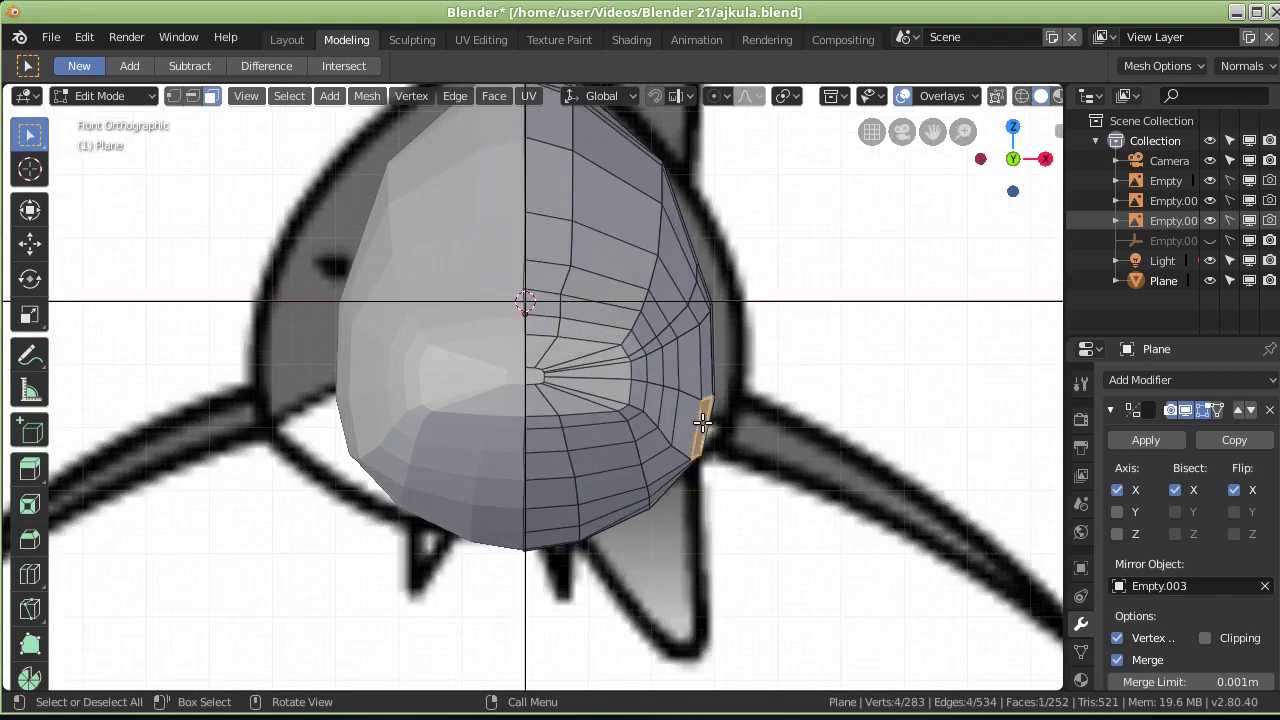
middle_drag(724, 442, 313, 424)
click(313, 413)
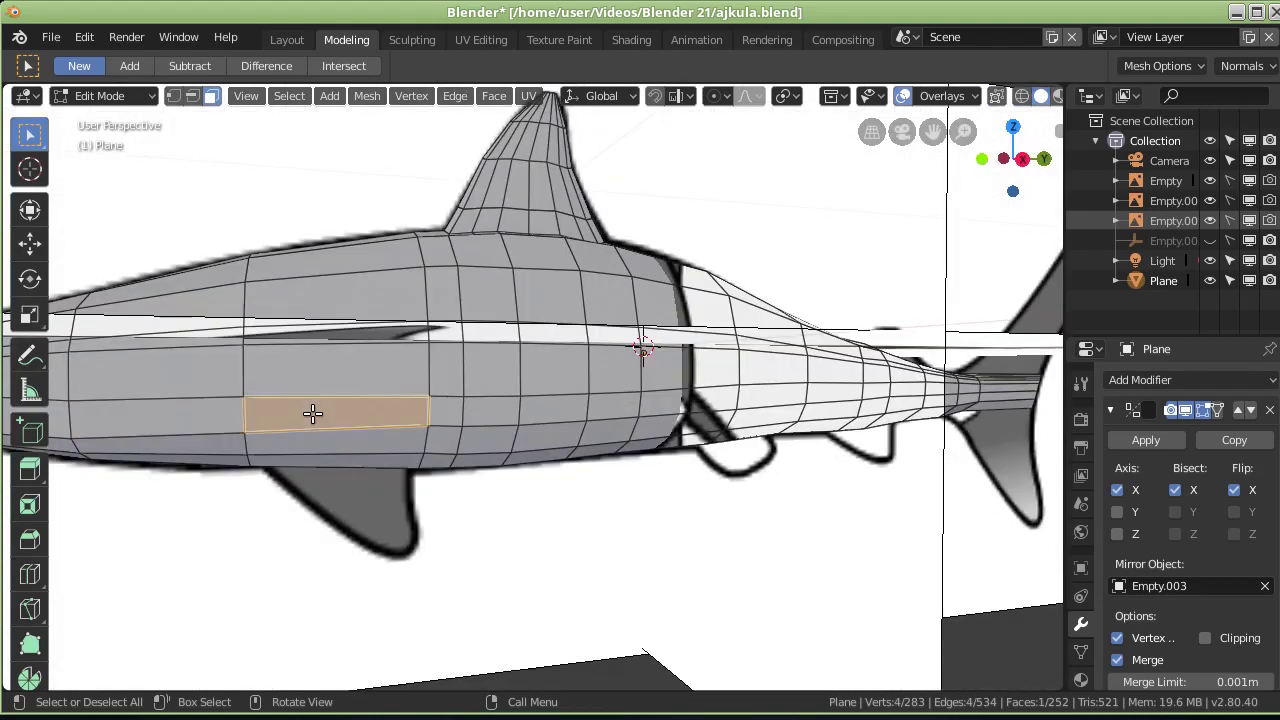
key(KP_3)
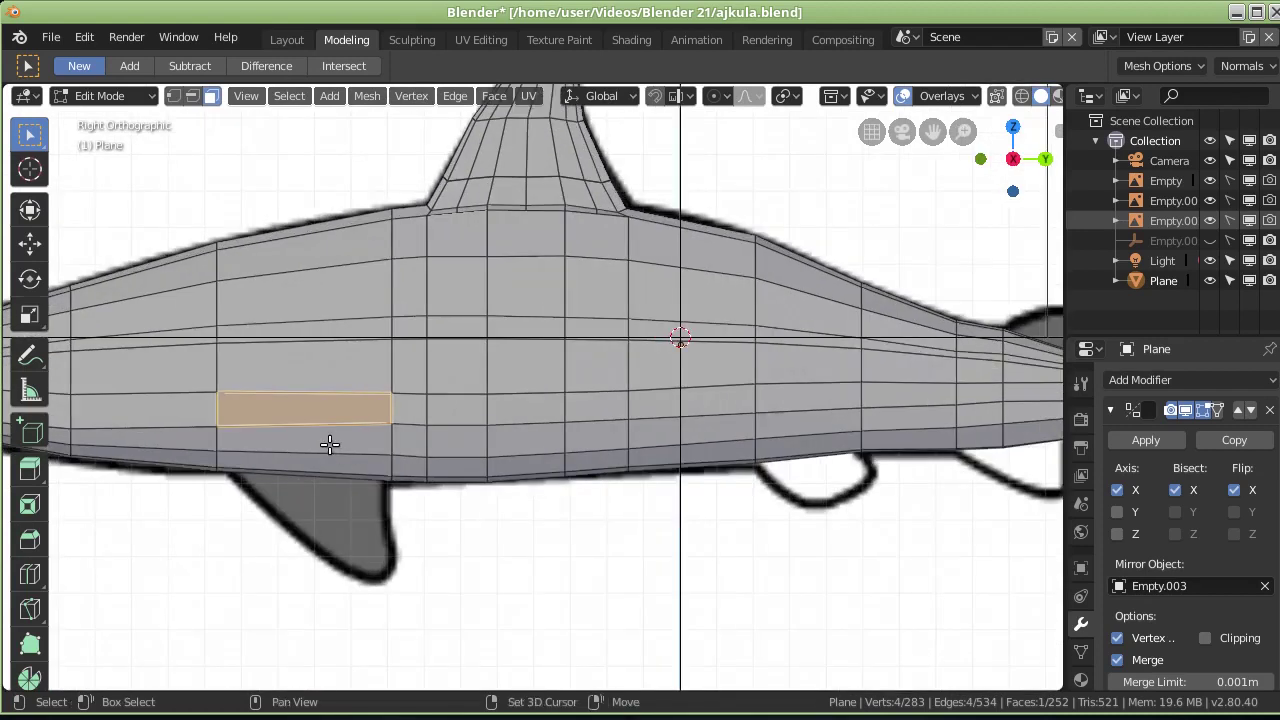
scroll(331, 446, down, 3)
shift+middle_drag(331, 446, 651, 443)
scroll(628, 443, up, 5)
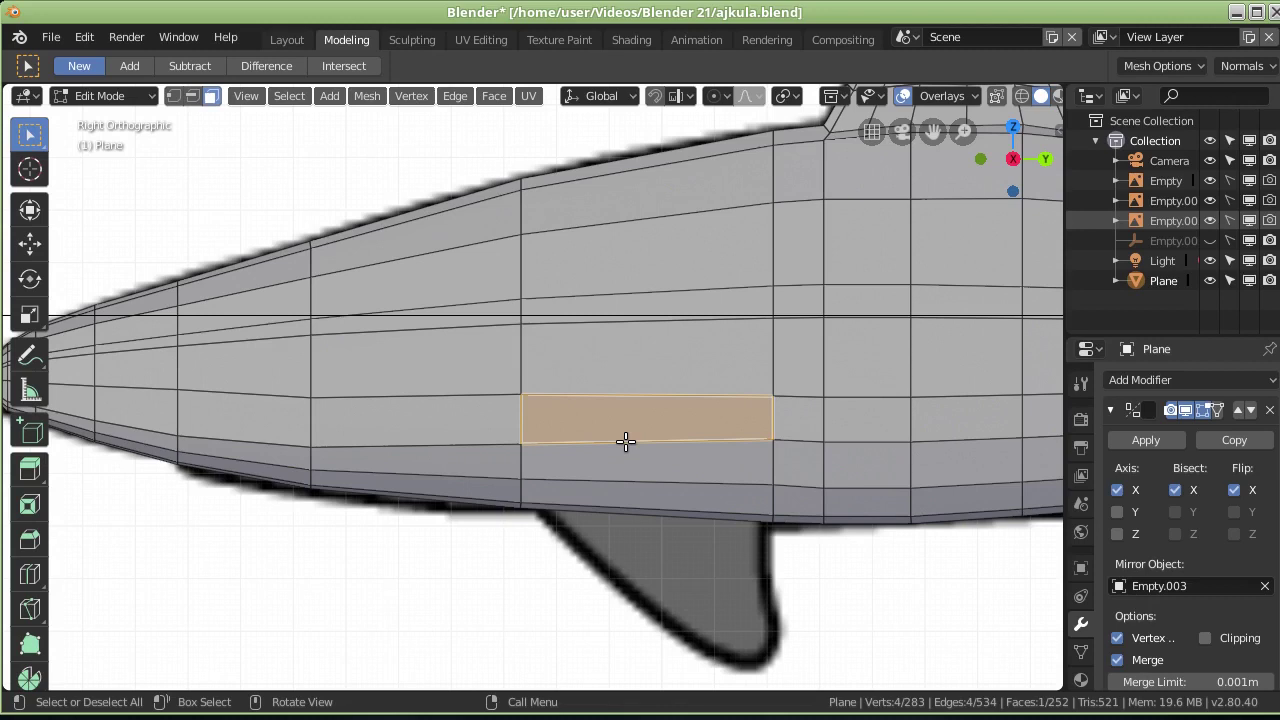
key(KP_1)
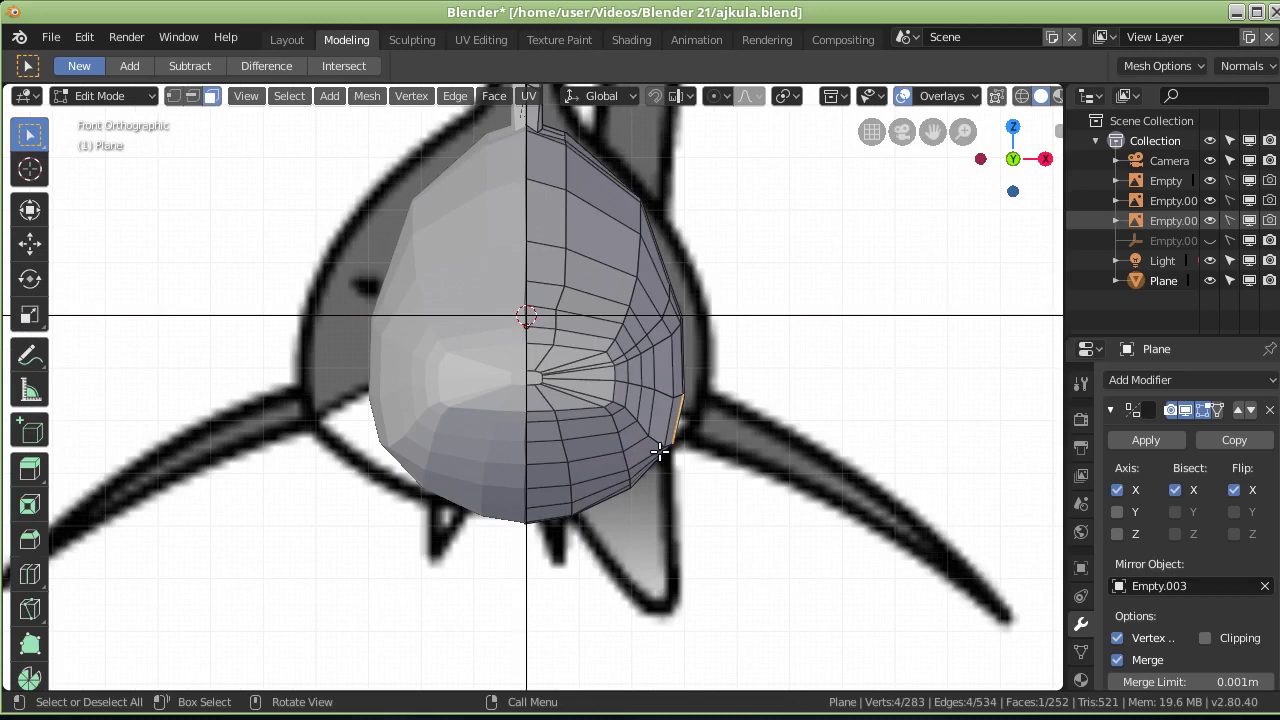
Step: Extrude the flank face into a fin stub and taper its outer edge in top view
key(e)
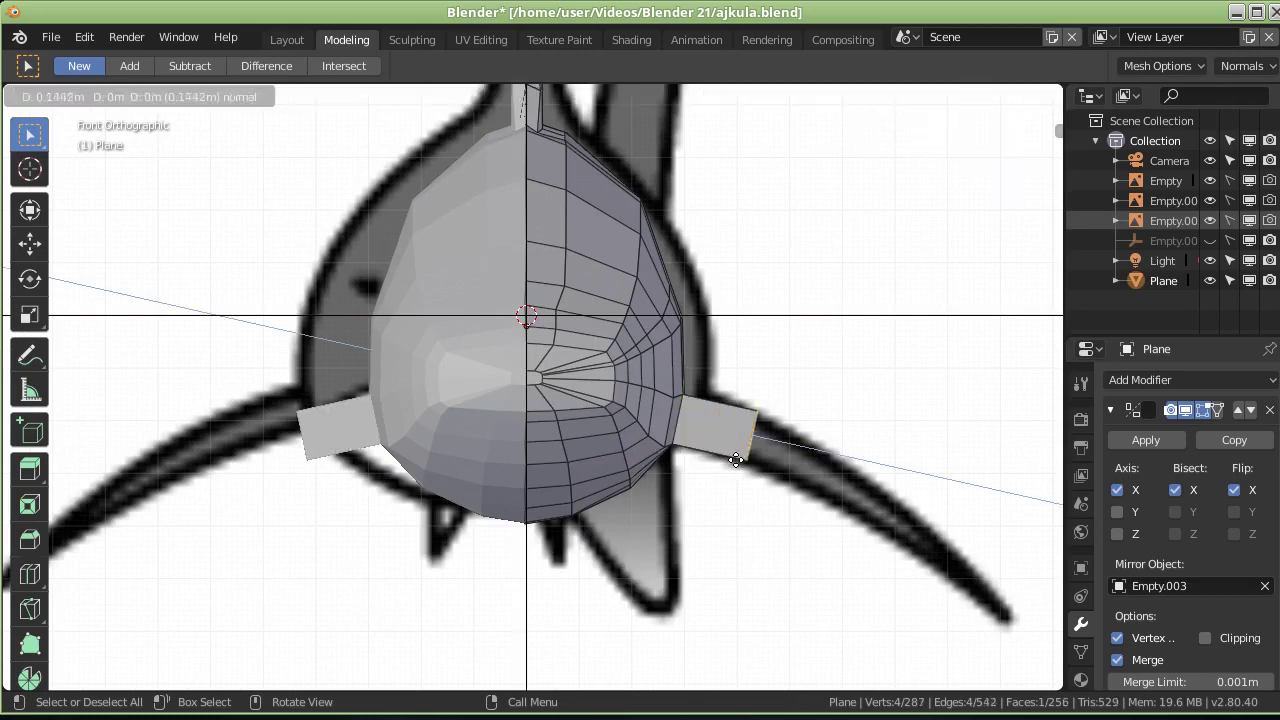
click(735, 459)
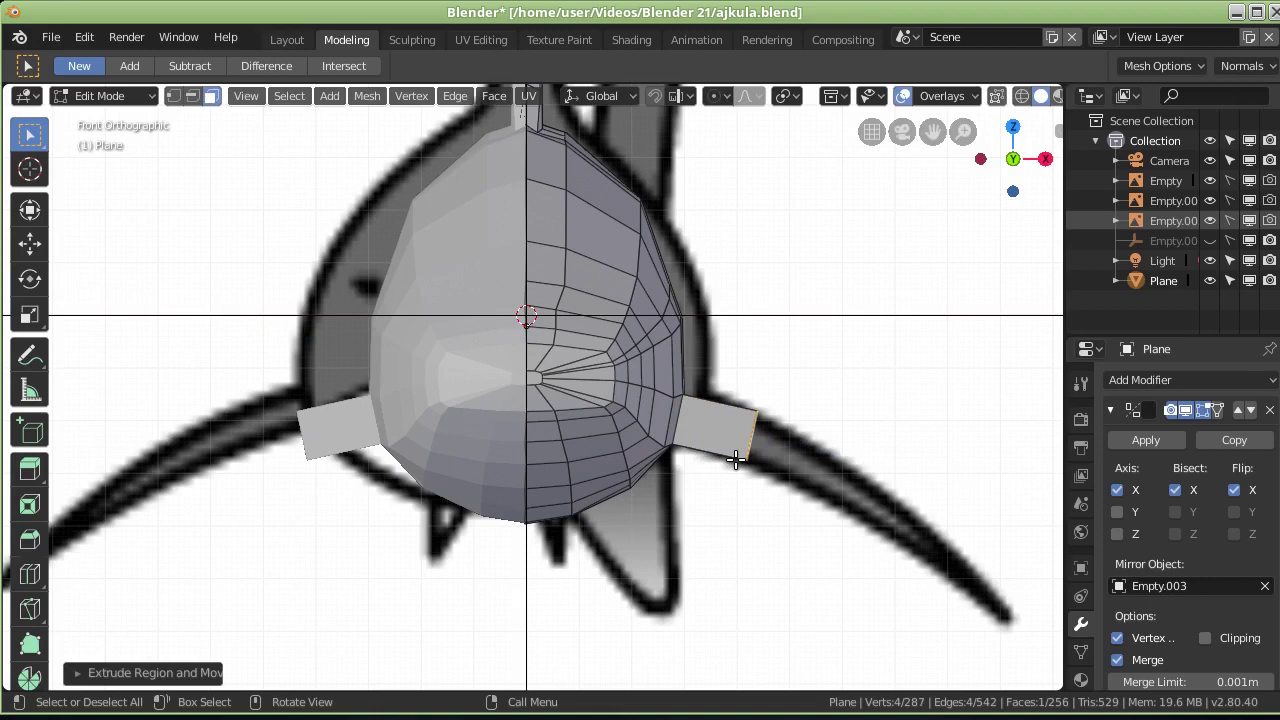
key(KP_7)
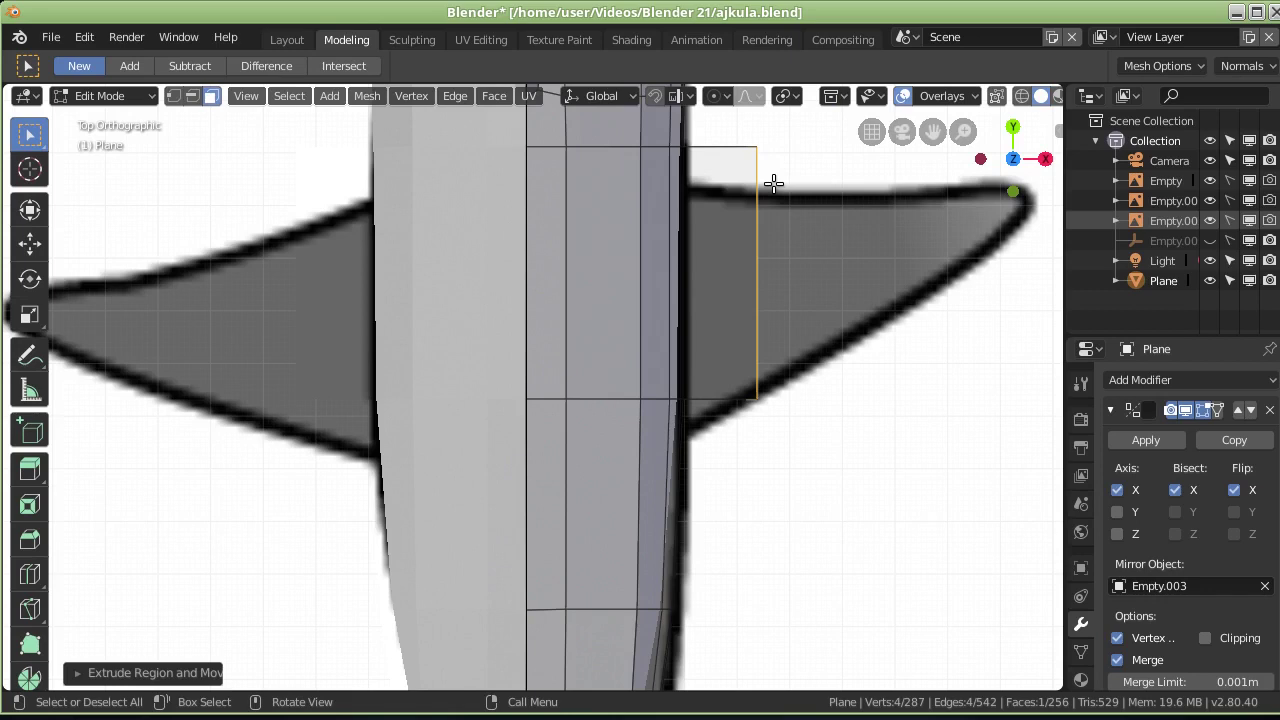
key(s)
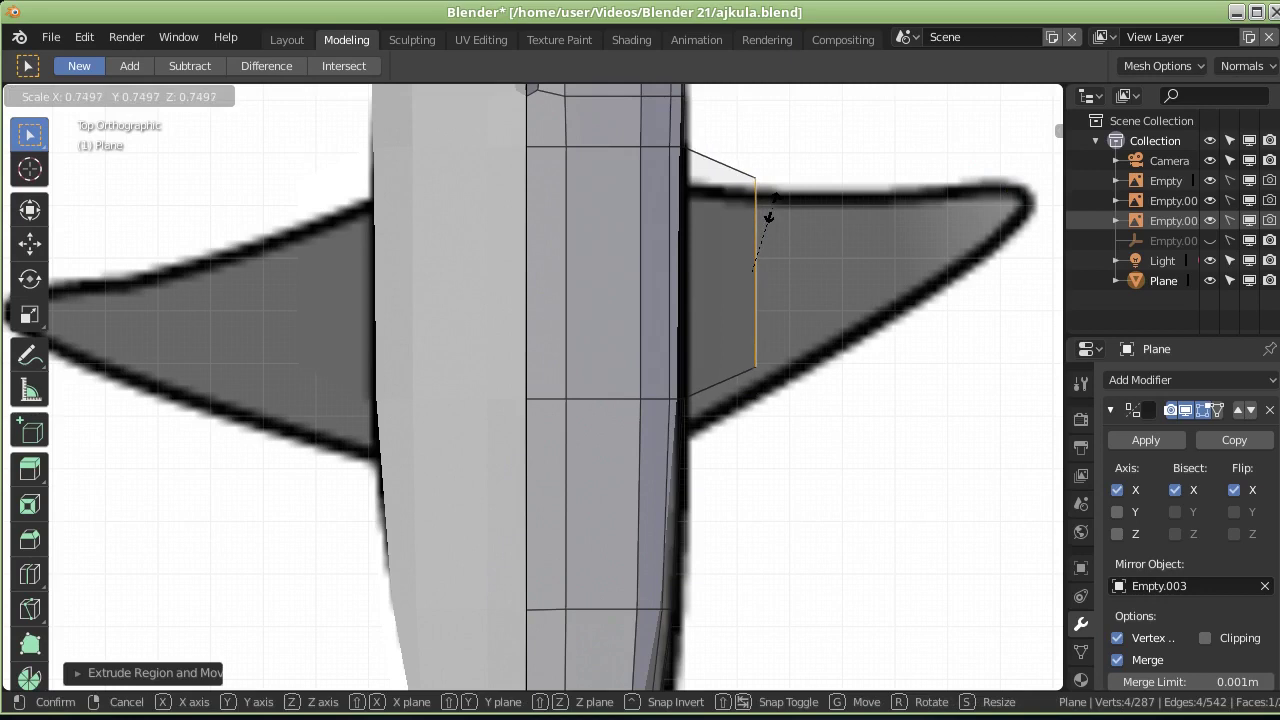
click(770, 212)
Step: Extrude a second fin section, then lower and rotate its tip downward
key(KP_1)
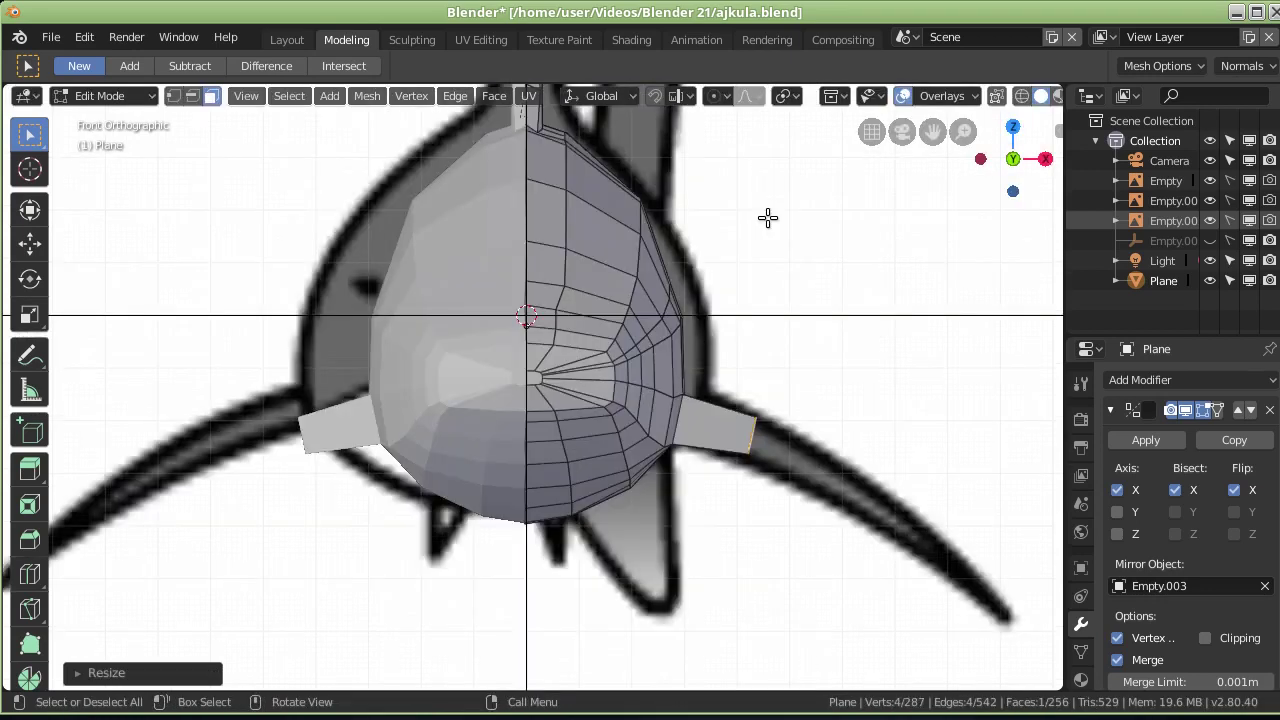
key(e)
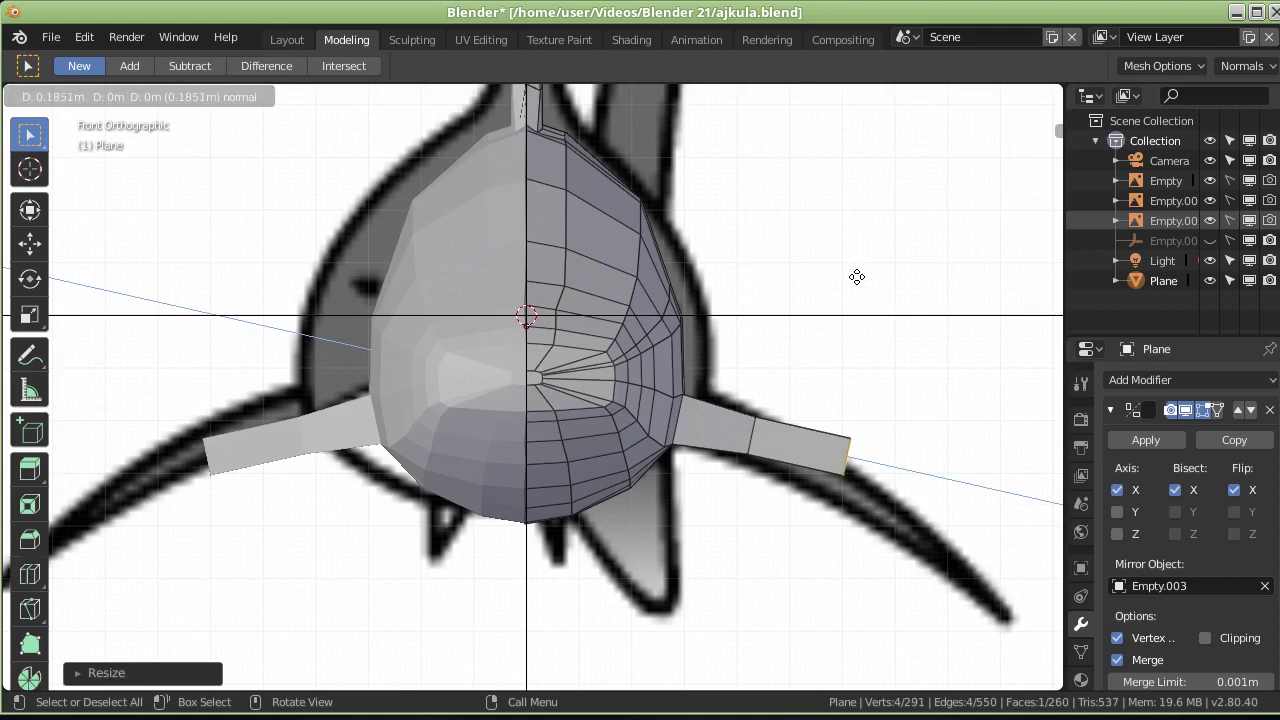
click(857, 277)
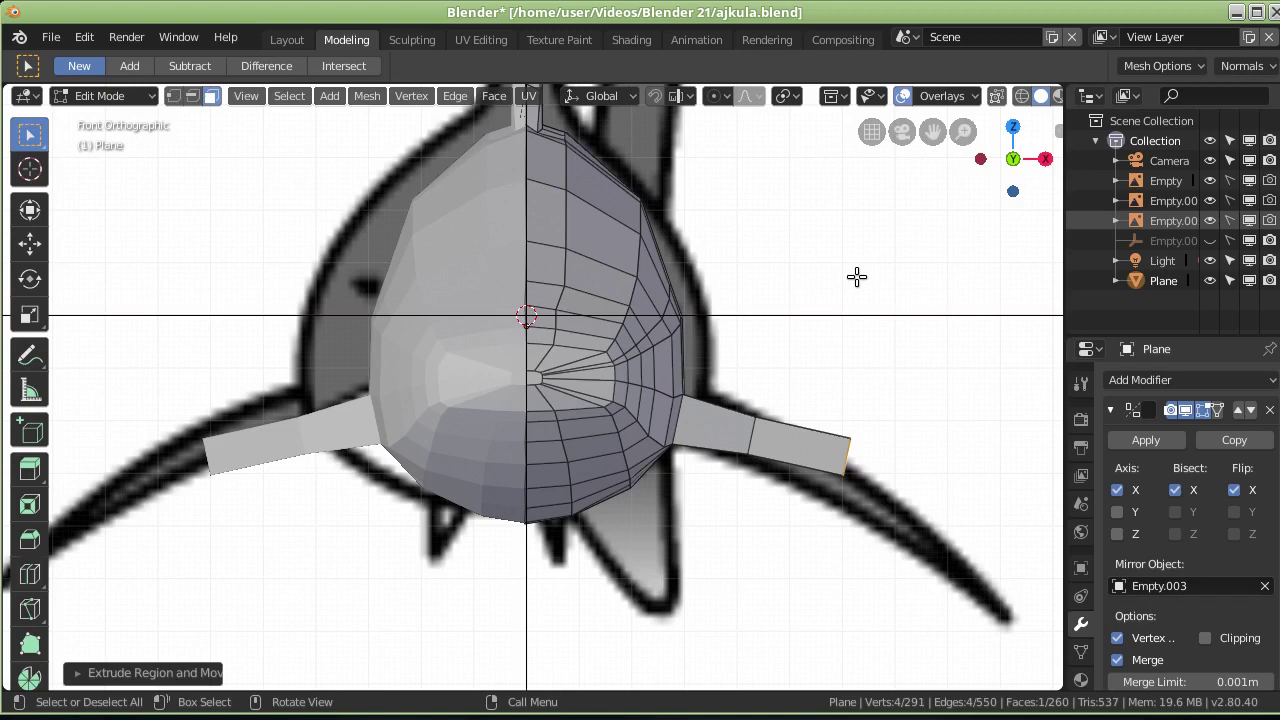
key(g)
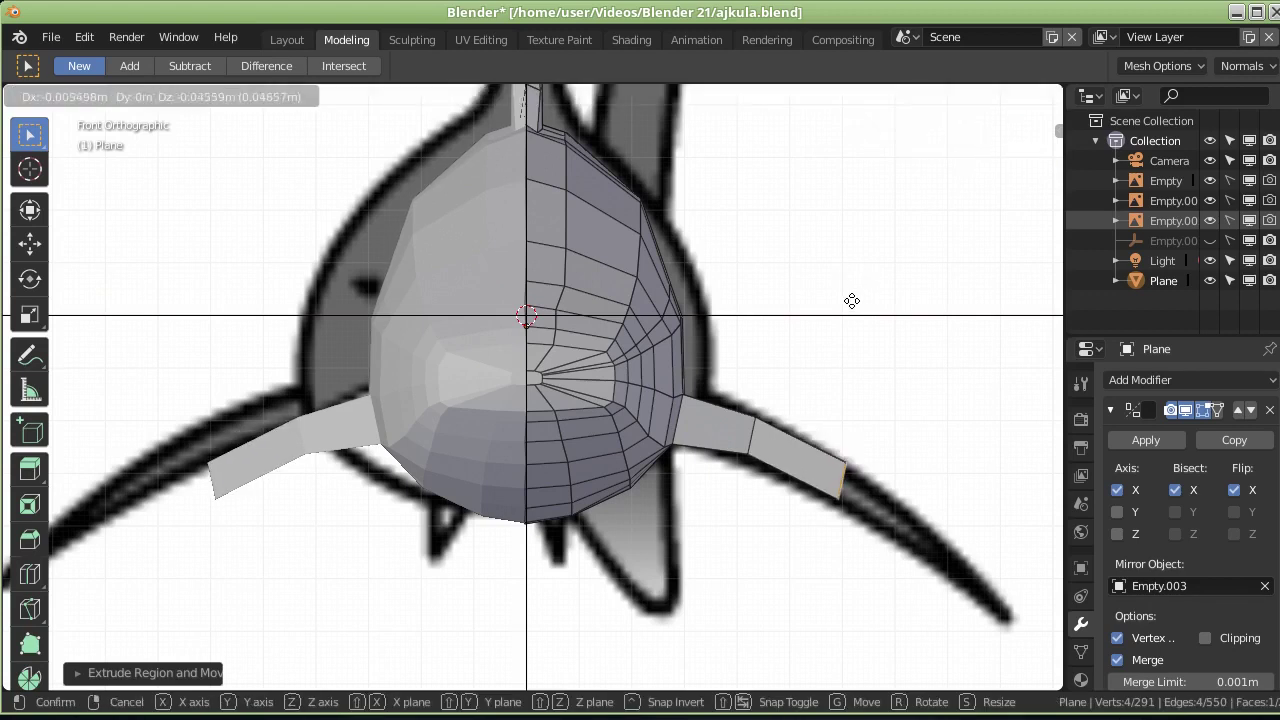
click(851, 301)
key(r)
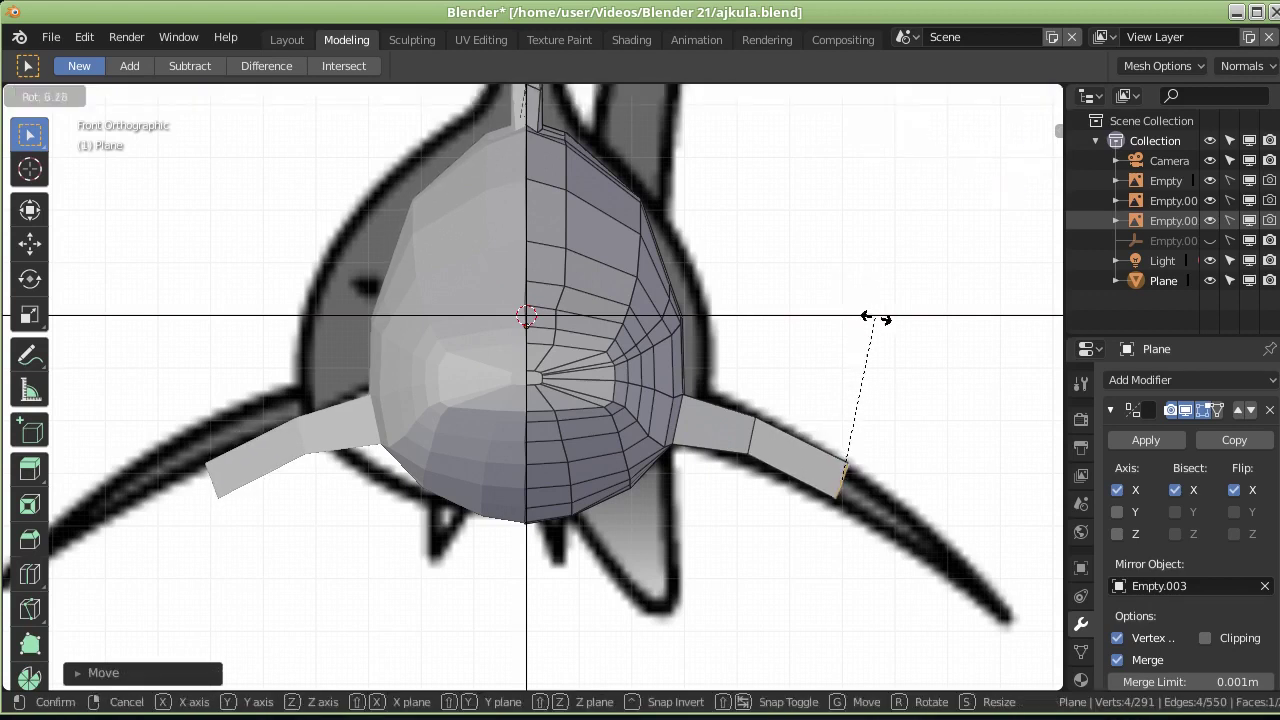
click(880, 352)
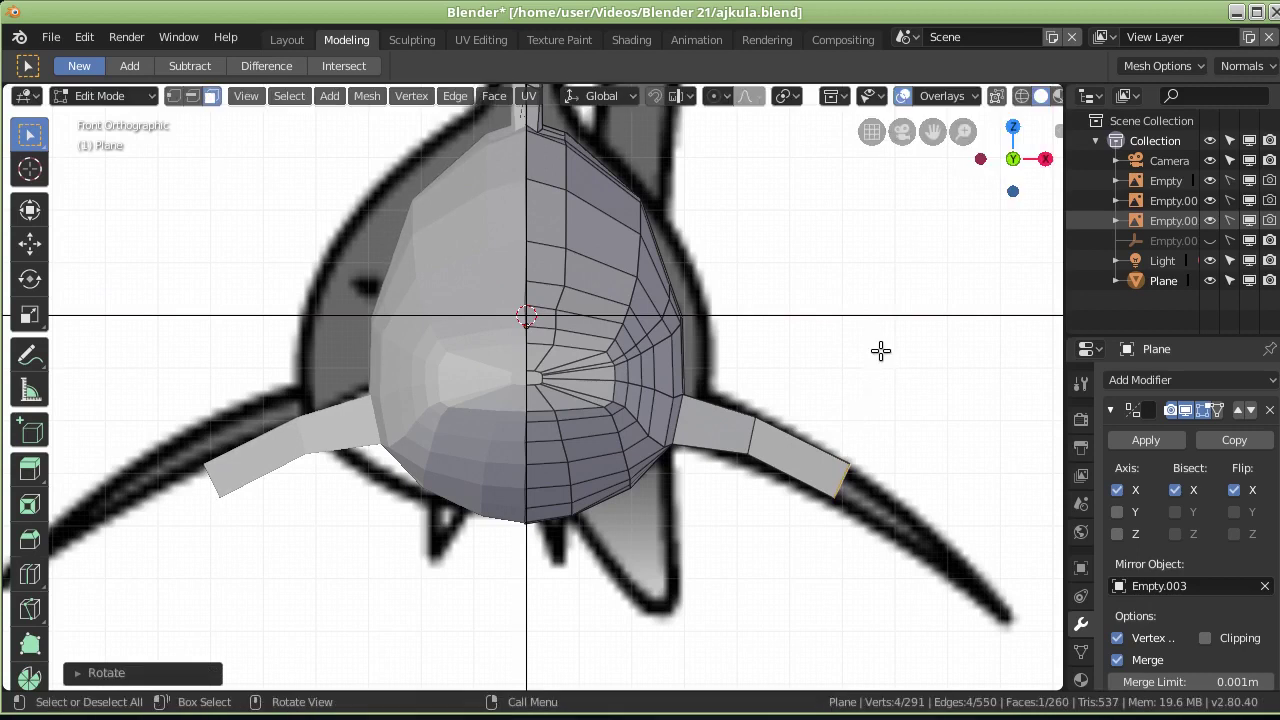
key(KP_3)
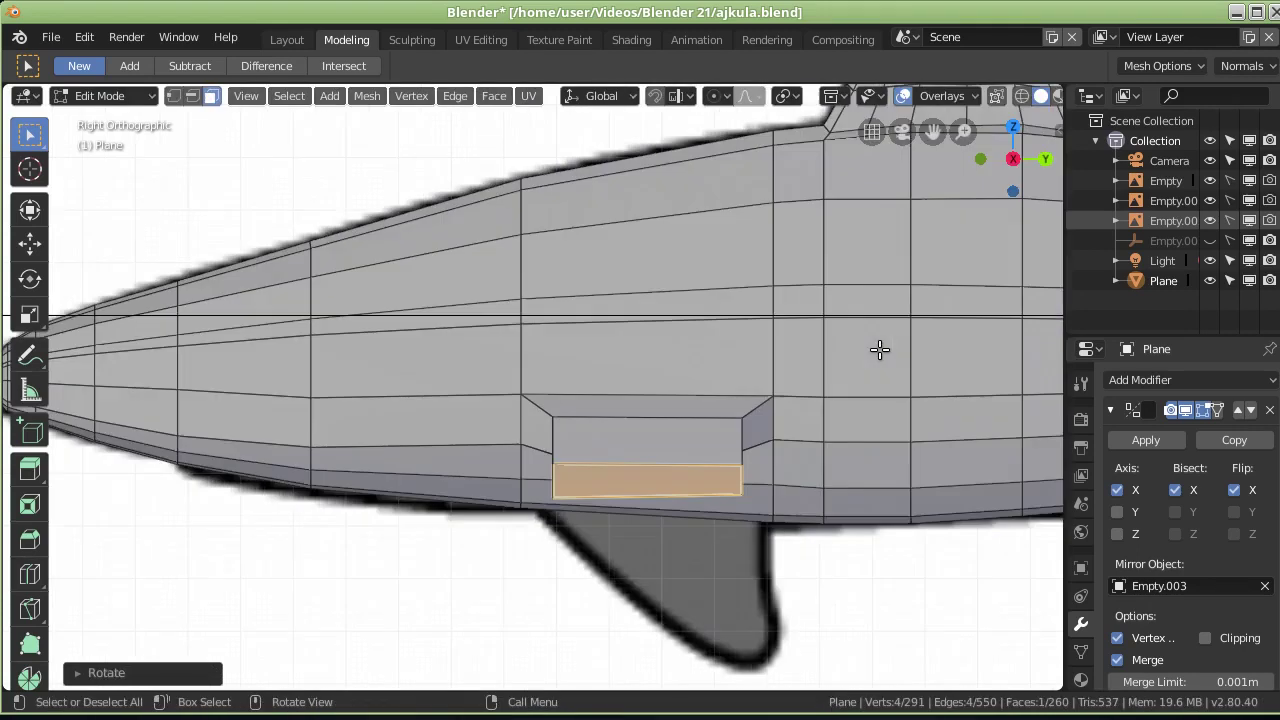
Step: Taper the second fin section's outer edge in top view
key(KP_7)
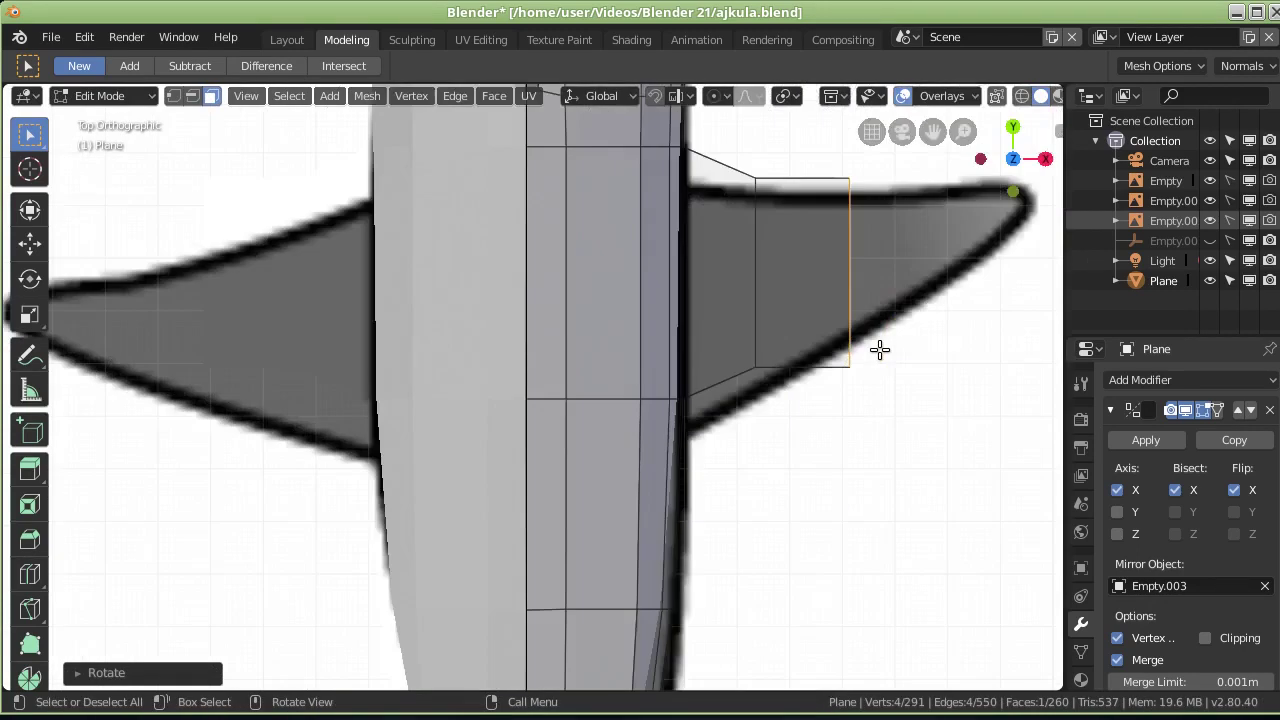
key(s)
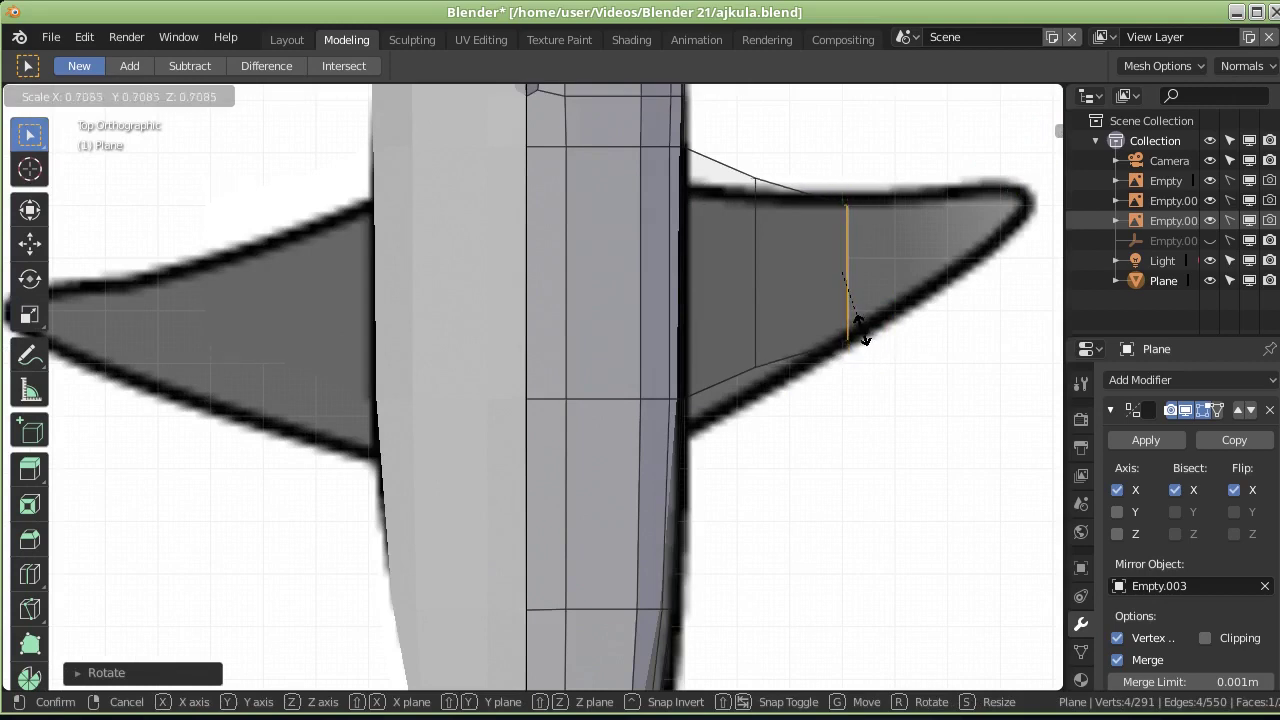
click(862, 336)
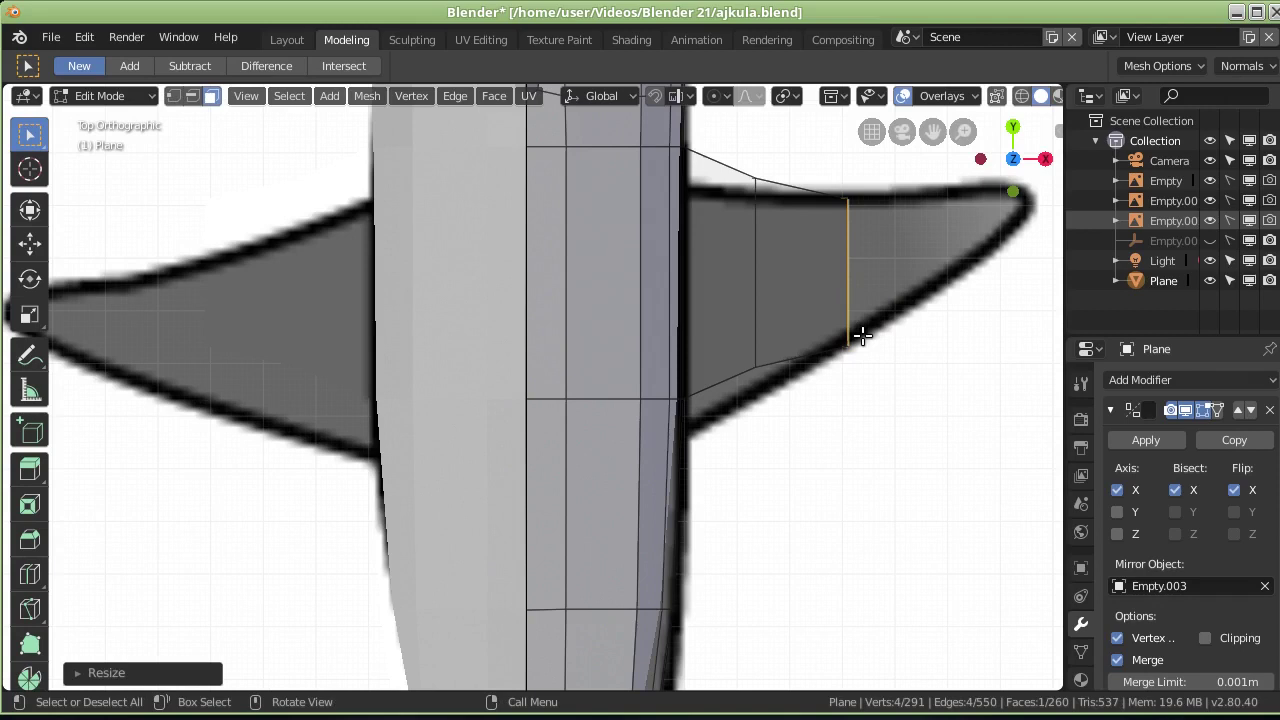
key(KP_3)
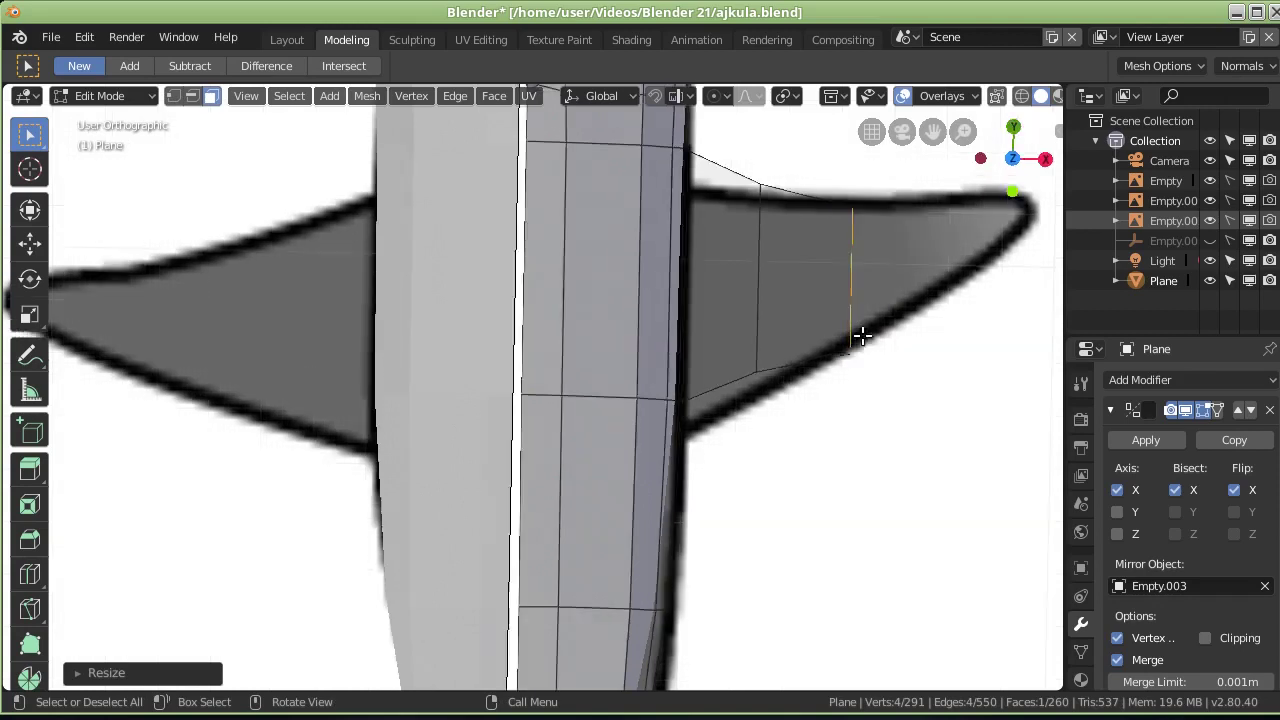
key(KP_1)
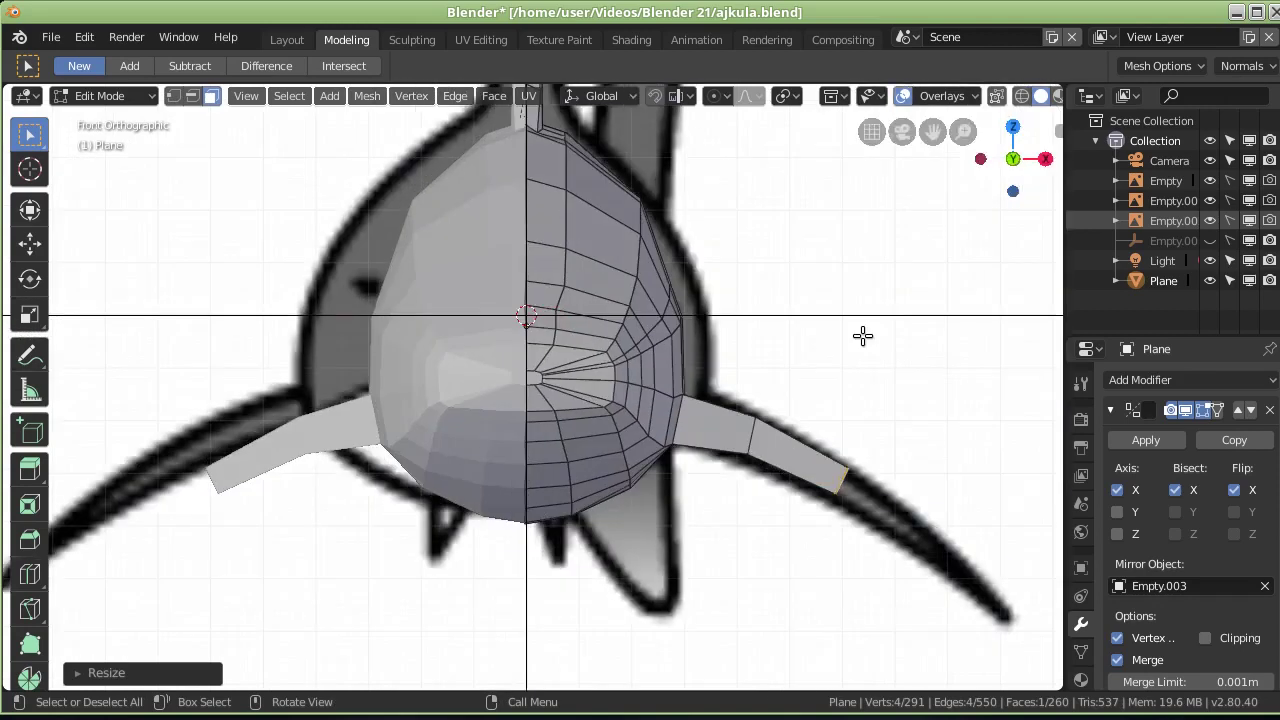
Step: Extrude a third fin section and bend it downward along the reference
key(e)
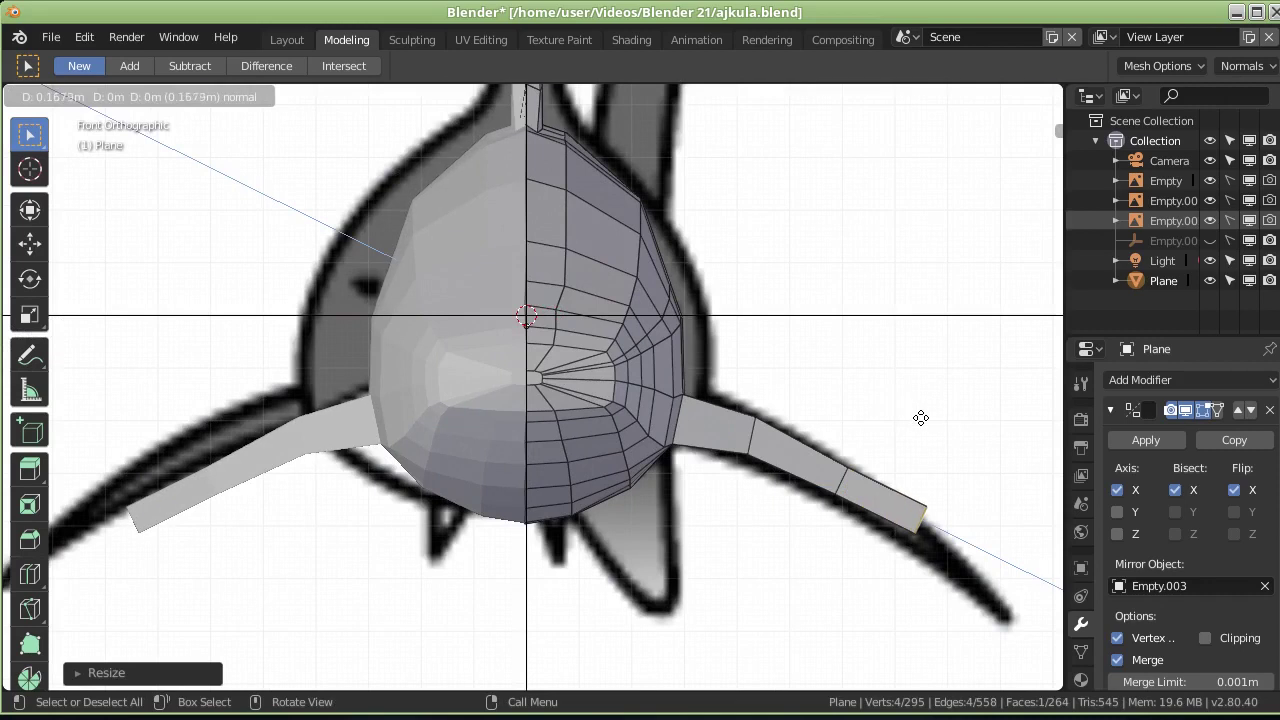
click(921, 418)
key(g)
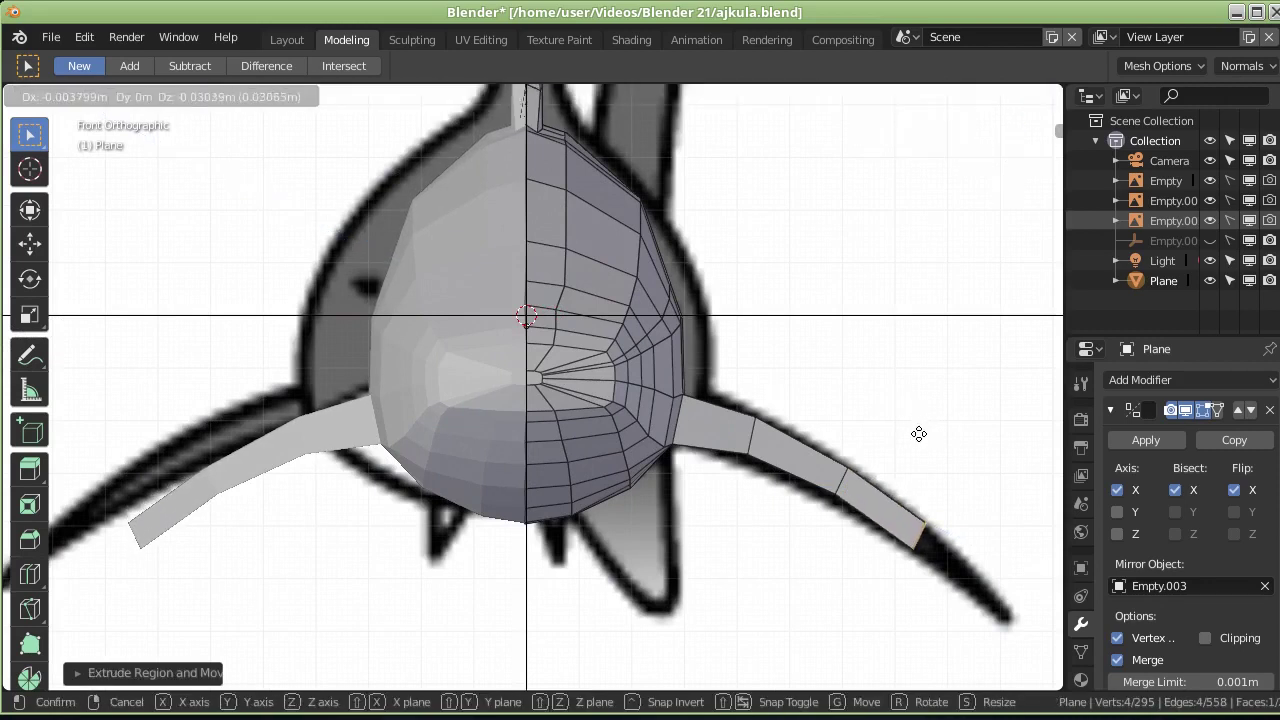
click(919, 434)
key(r)
click(921, 440)
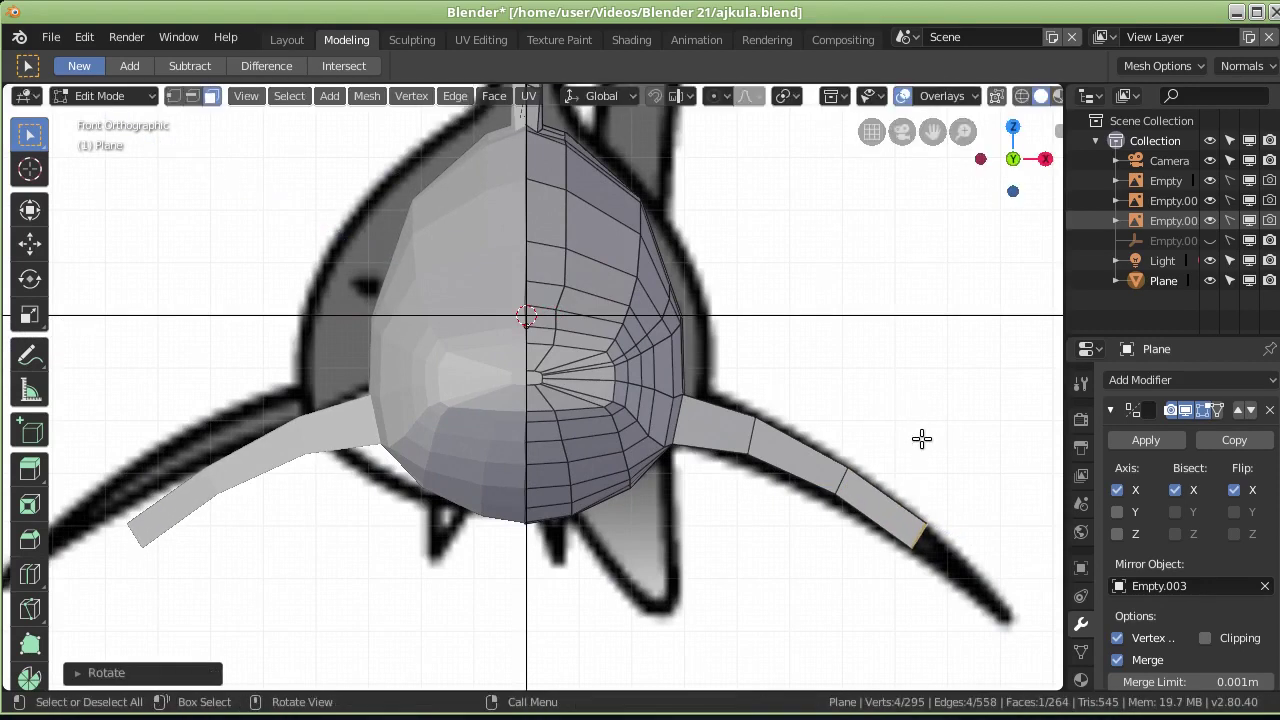
Step: Narrow the new fin end edge and shift it inside the reference outline
key(KP_7)
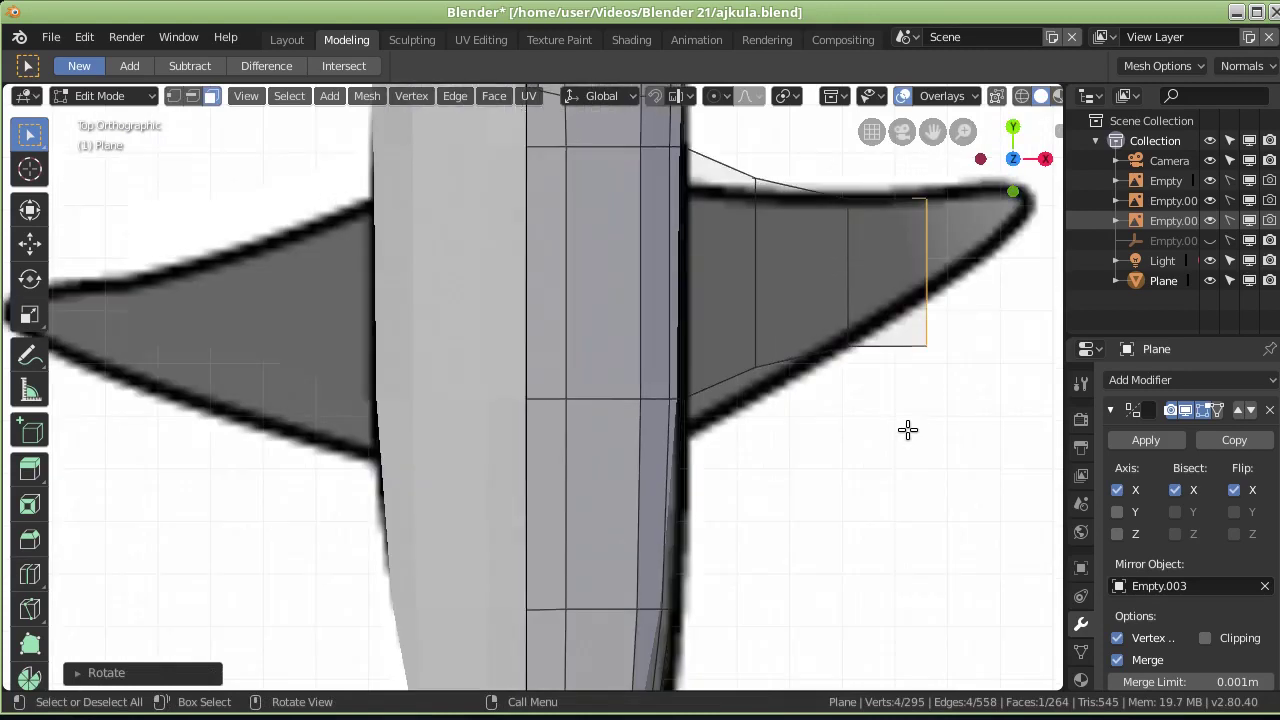
key(s)
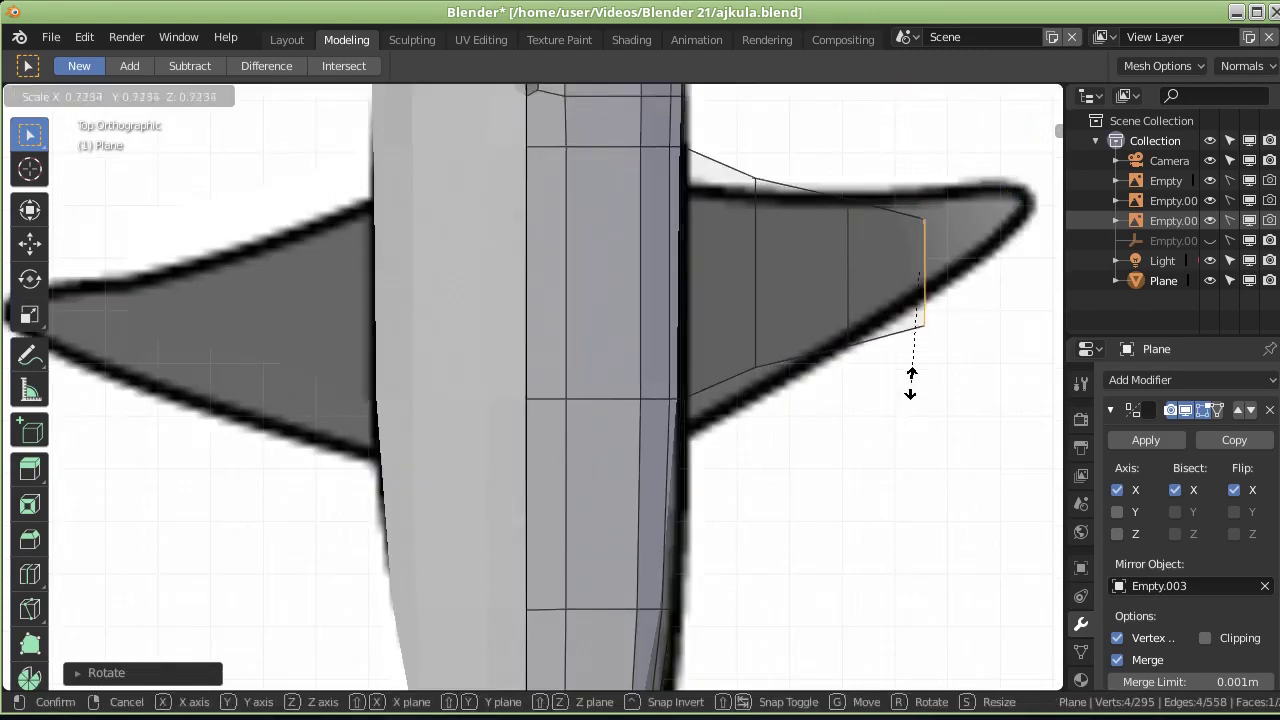
click(911, 378)
key(g)
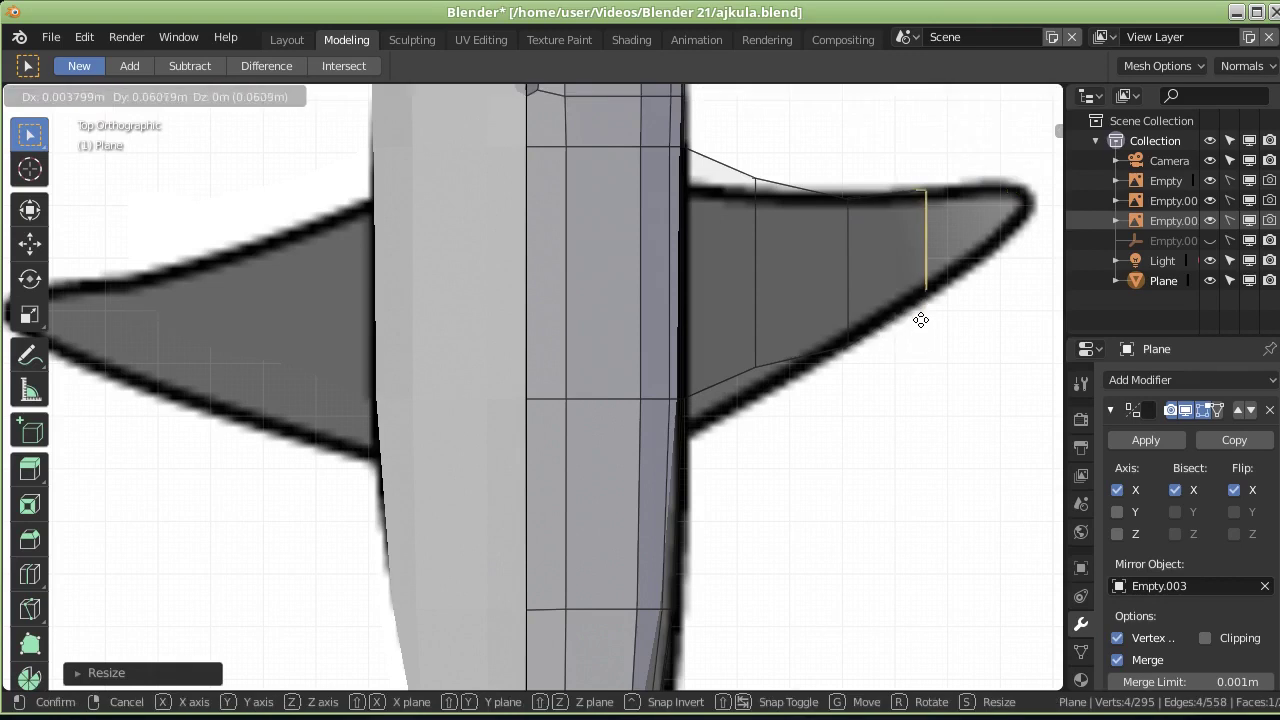
click(919, 323)
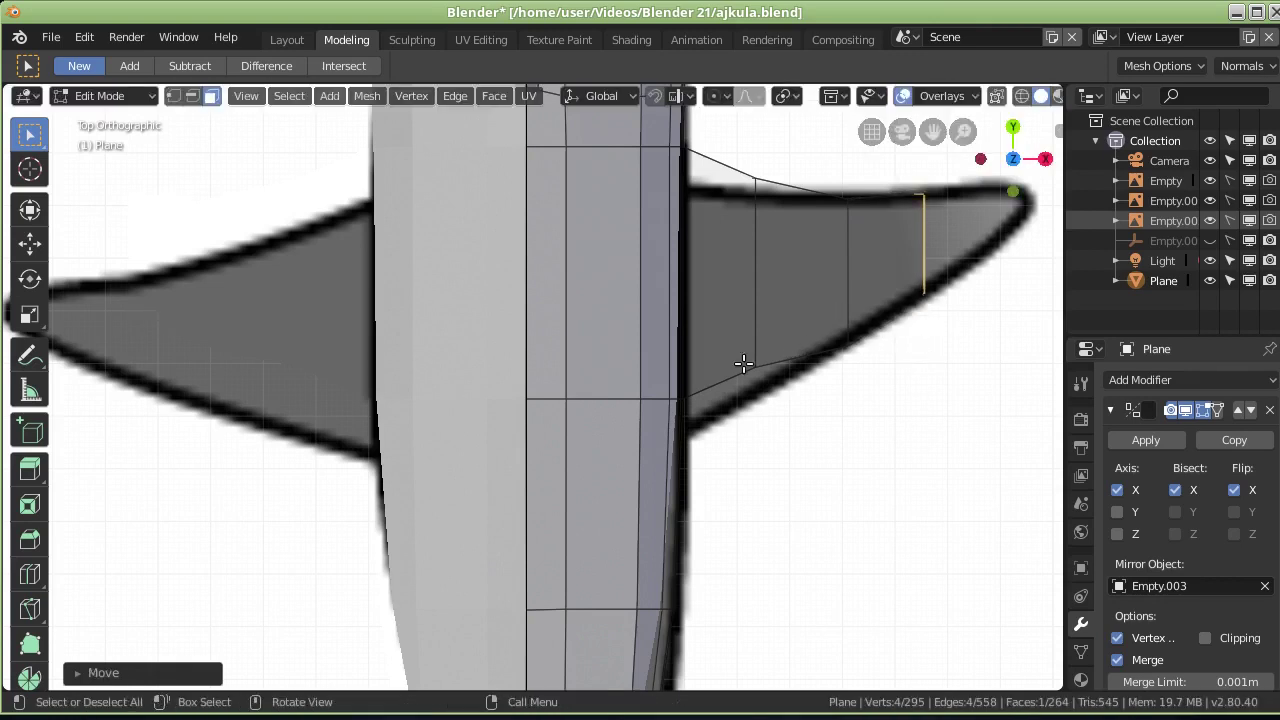
click(724, 328)
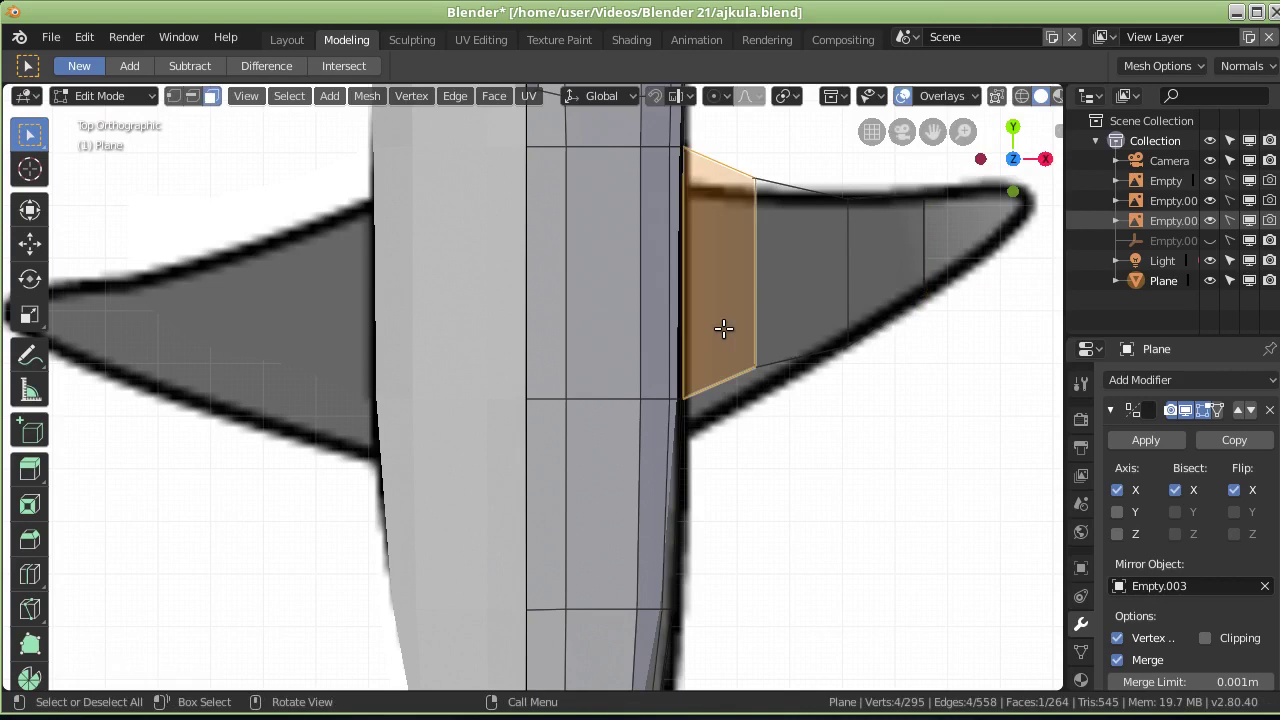
middle_drag(760, 443, 665, 218)
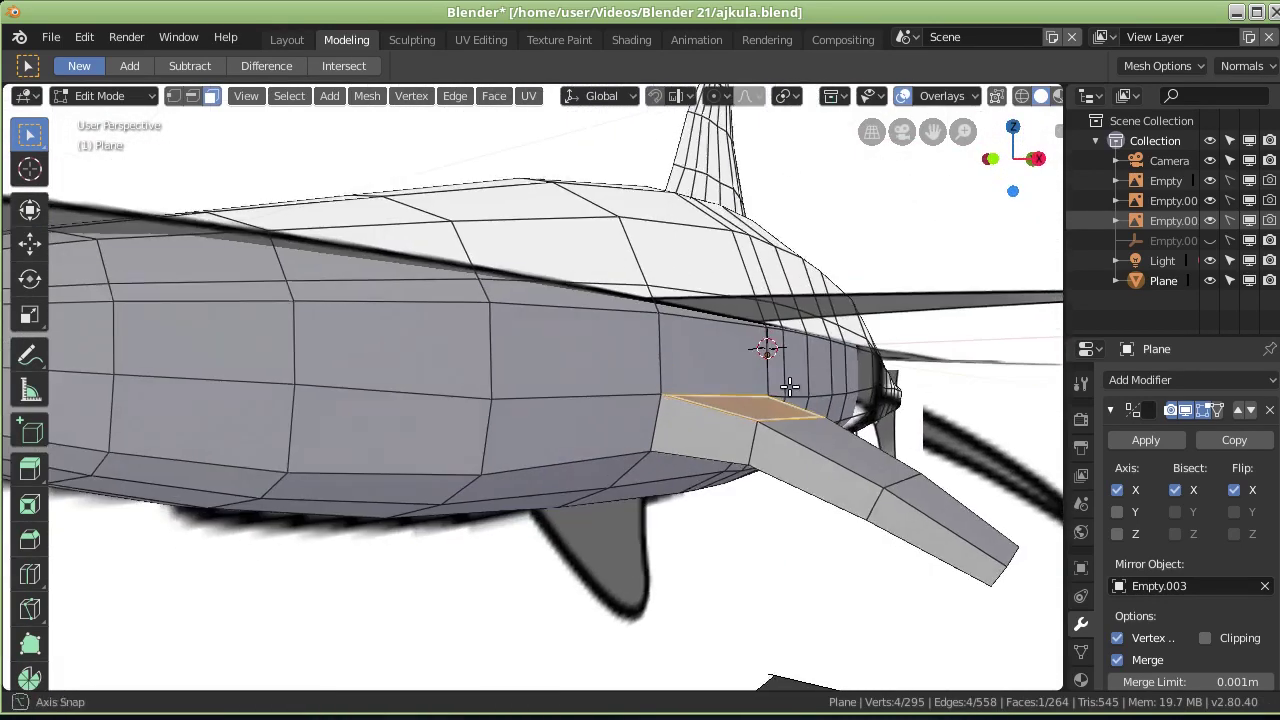
scroll(760, 385, up, 3)
mouse_move(734, 386)
middle_down()
mouse_move(712, 421)
mouse_move(677, 423)
mouse_move(689, 457)
mouse_move(674, 480)
mouse_move(638, 484)
mouse_move(657, 551)
mouse_move(663, 486)
mouse_move(706, 391)
middle_up()
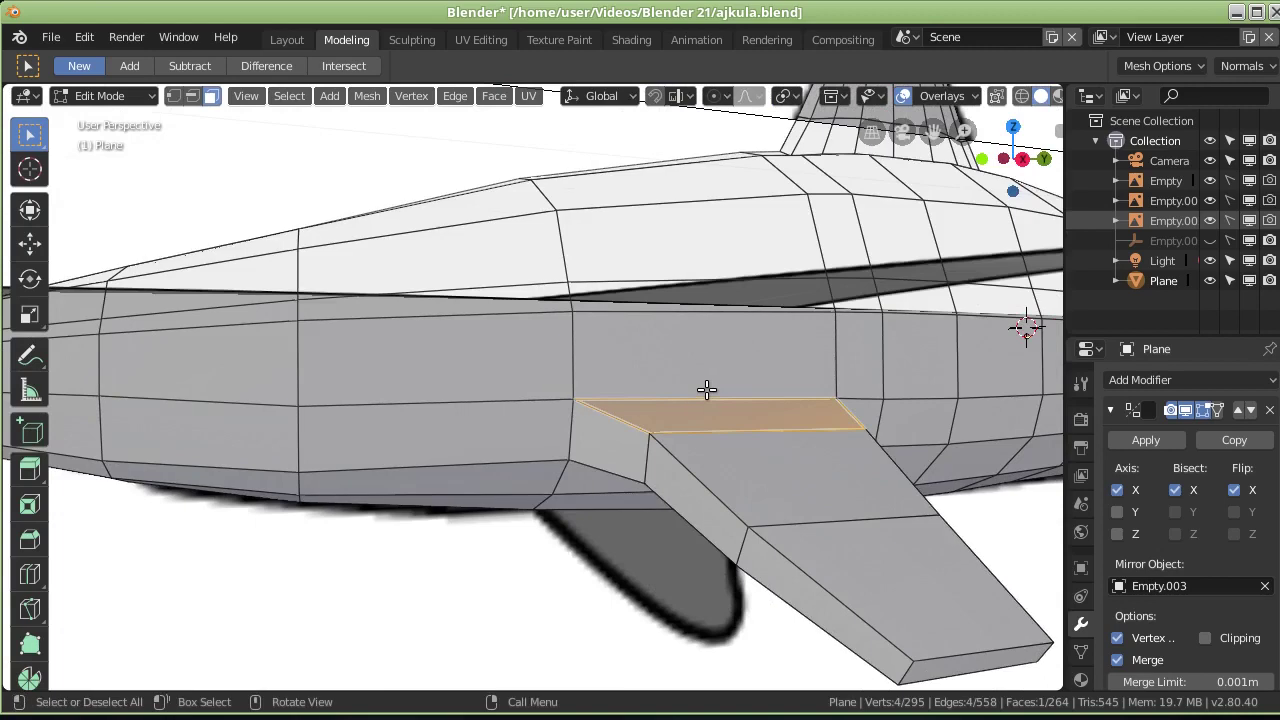
key(KP_7)
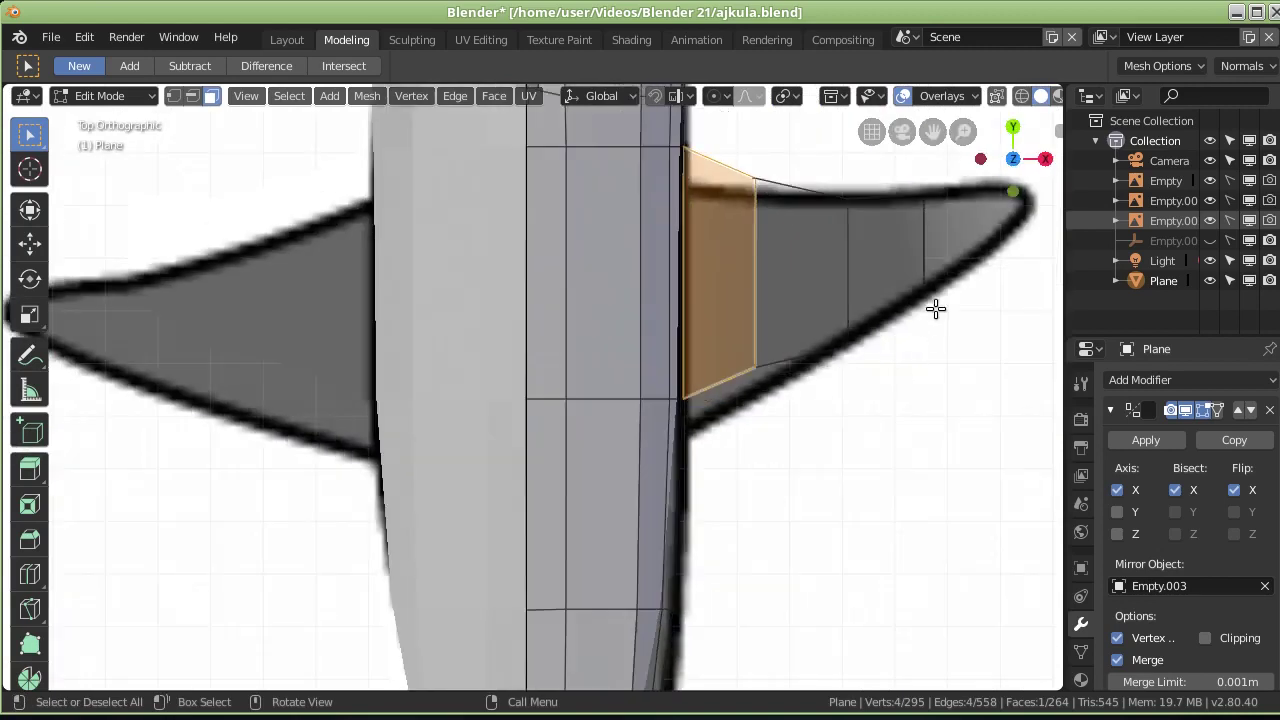
scroll(944, 274, up, 2)
mouse_move(943, 289)
middle_down()
mouse_move(851, 320)
mouse_move(537, 337)
mouse_move(683, 360)
mouse_move(609, 306)
mouse_move(571, 171)
middle_up()
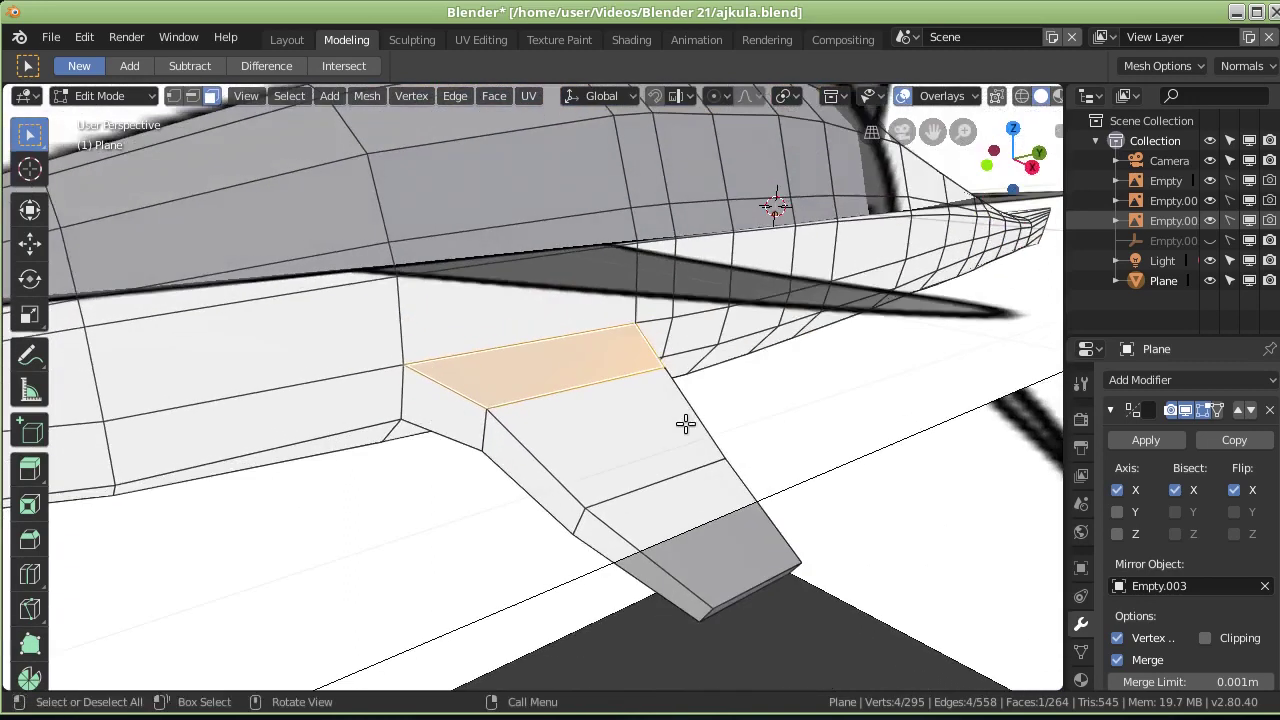
middle_drag(686, 423, 735, 409)
Step: Extrude a fourth fin section, scale its tip to about 0.23 and place it on the reference tip
click(795, 605)
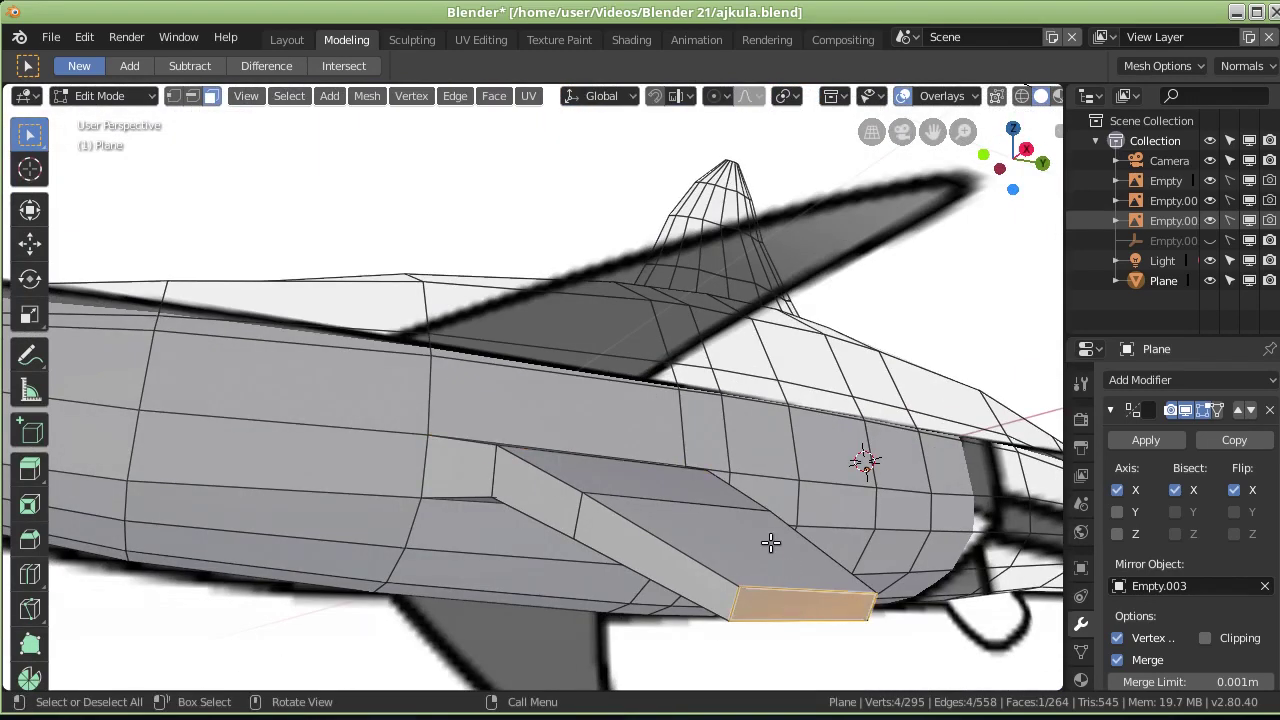
key(KP_7)
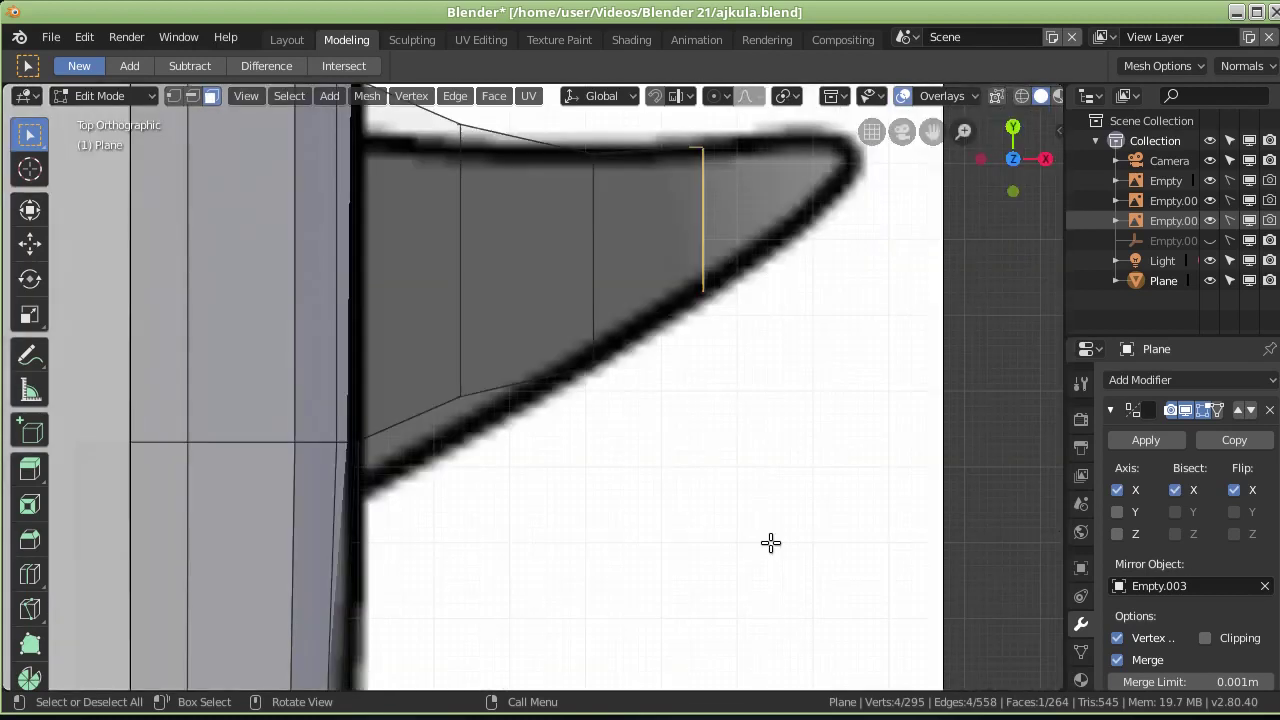
key(e)
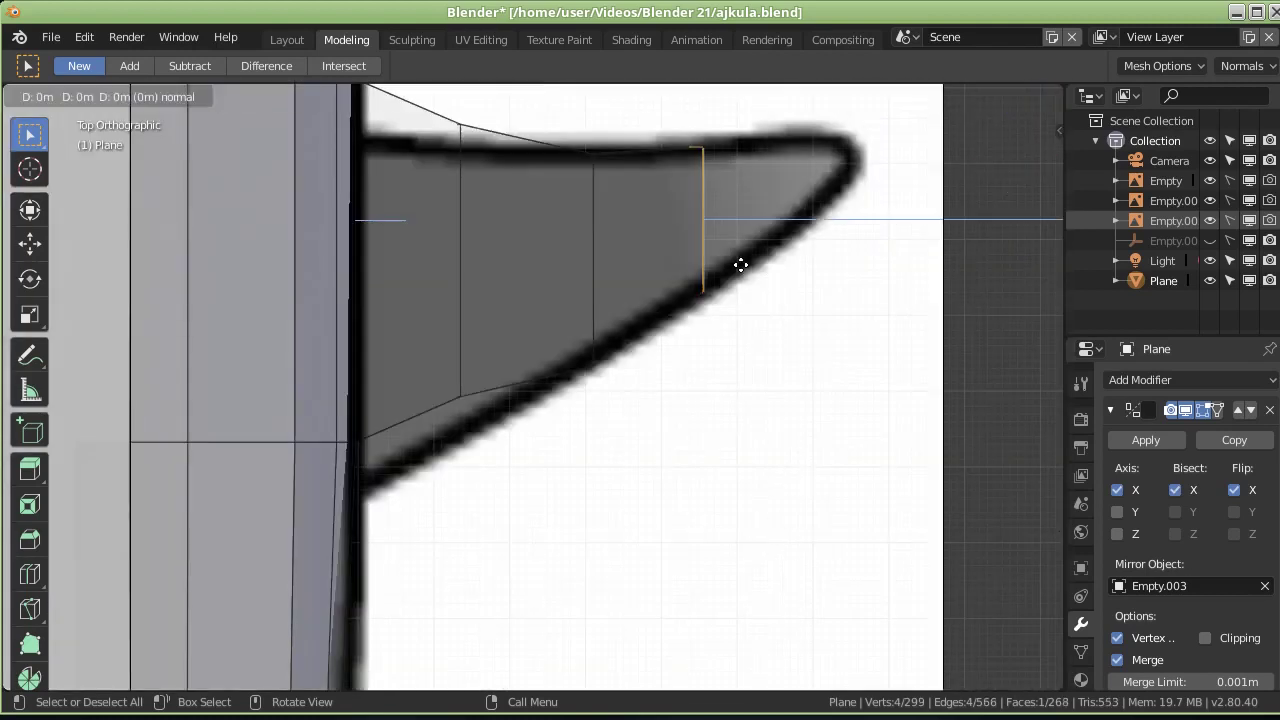
click(887, 262)
key(s)
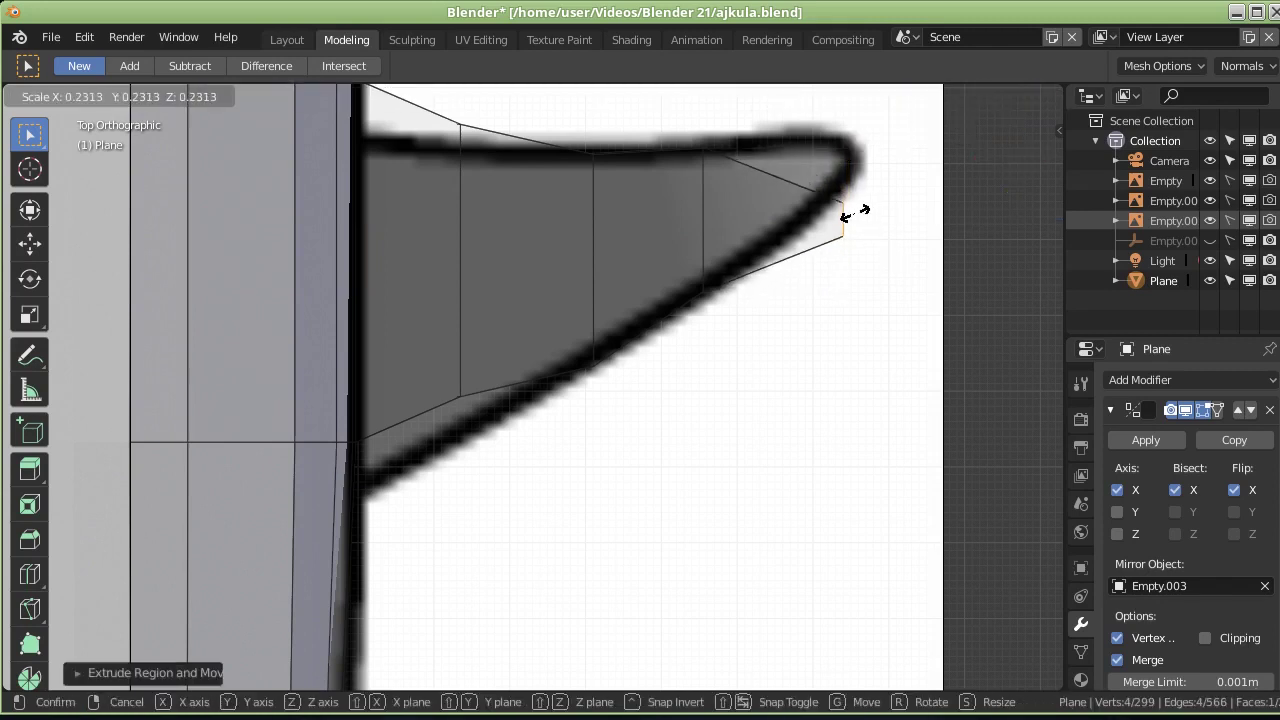
click(855, 213)
key(g)
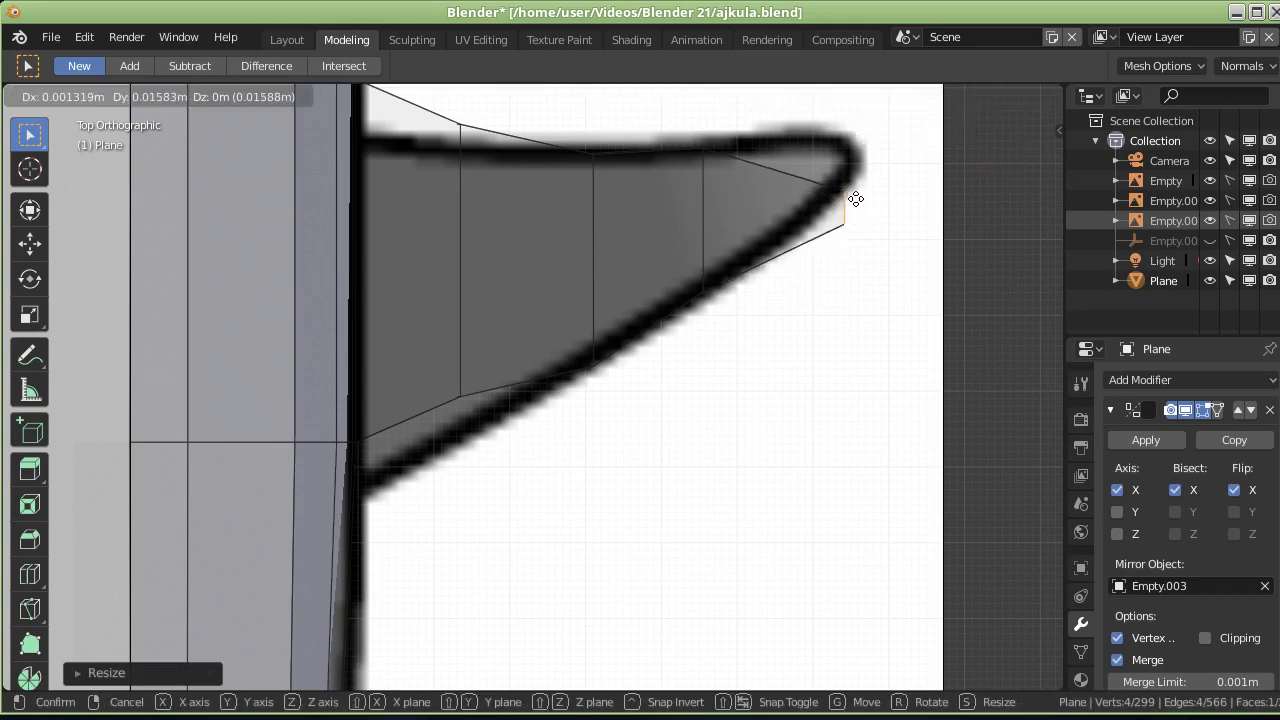
click(864, 151)
mouse_move(780, 389)
middle_down()
mouse_move(746, 366)
mouse_move(691, 243)
mouse_move(746, 383)
middle_up()
mouse_move(528, 457)
middle_down()
mouse_move(391, 420)
mouse_move(734, 489)
mouse_move(579, 469)
mouse_move(865, 463)
middle_up()
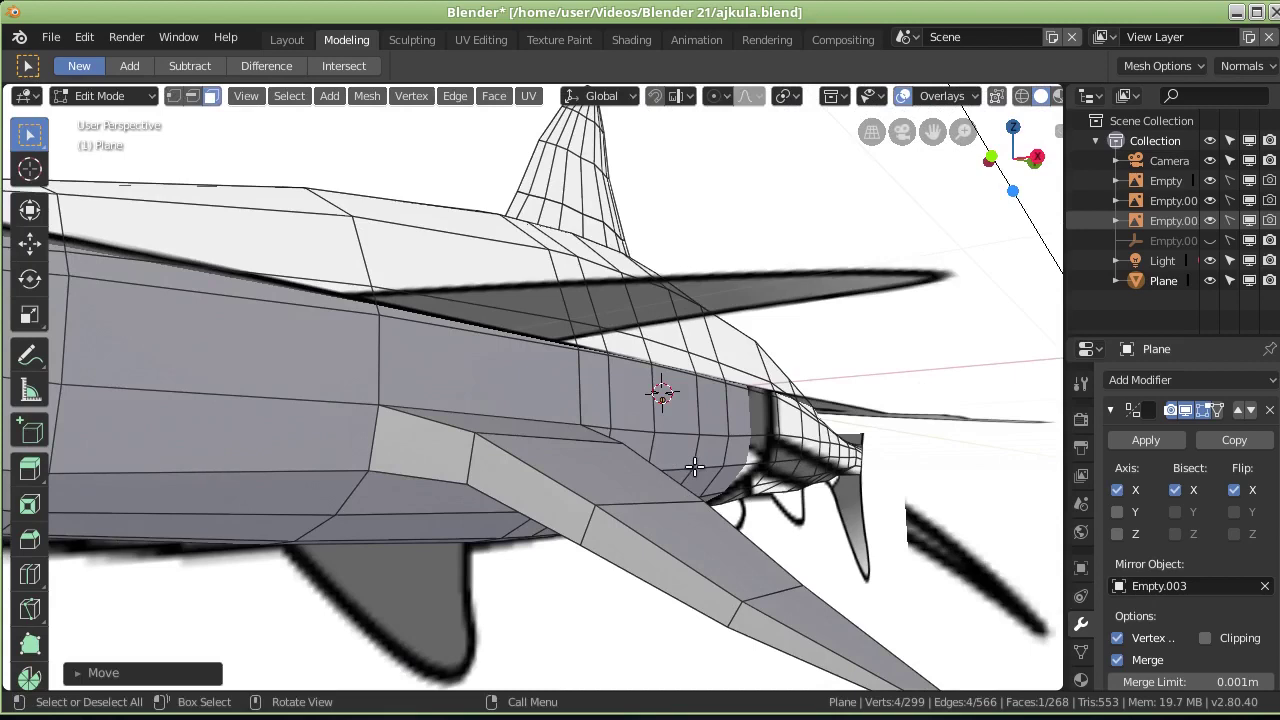
Step: Frame the selected fin face and add the remaining fin faces through to the tip
middle_drag(691, 466, 705, 481)
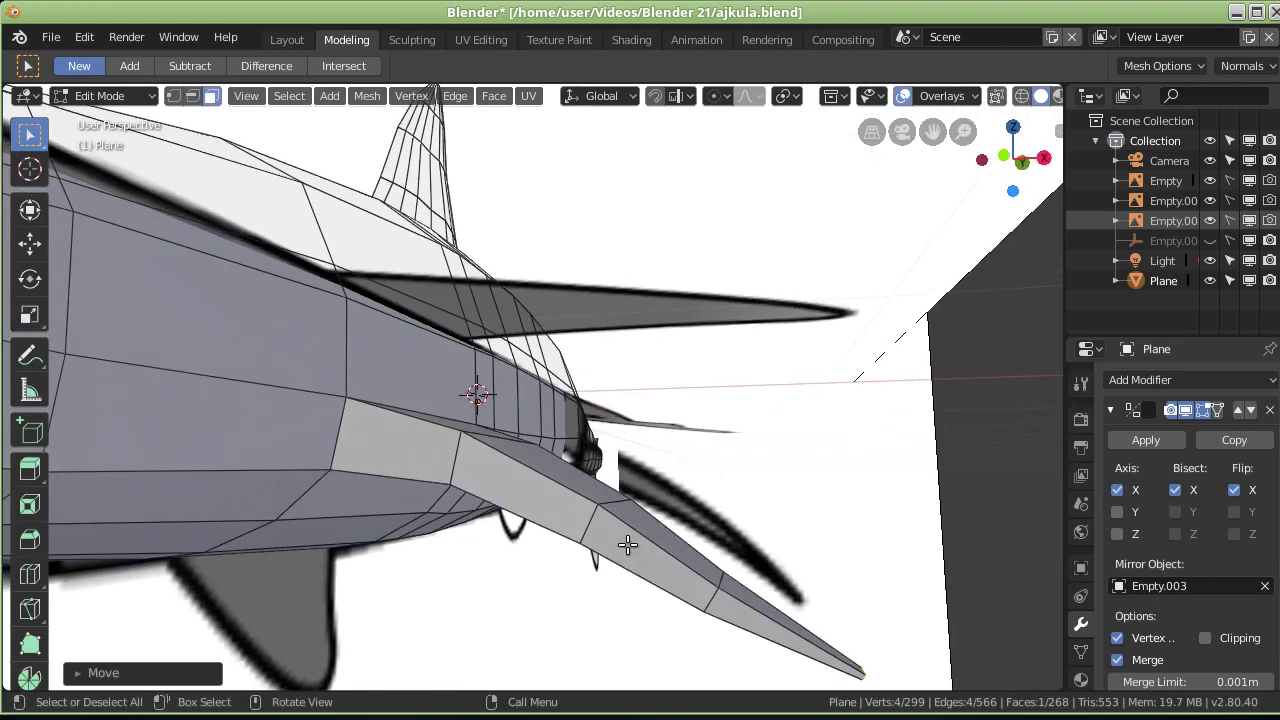
mouse_move(453, 442)
middle_down()
mouse_move(451, 491)
mouse_move(506, 466)
mouse_move(514, 268)
middle_up()
scroll(485, 213, down, 3)
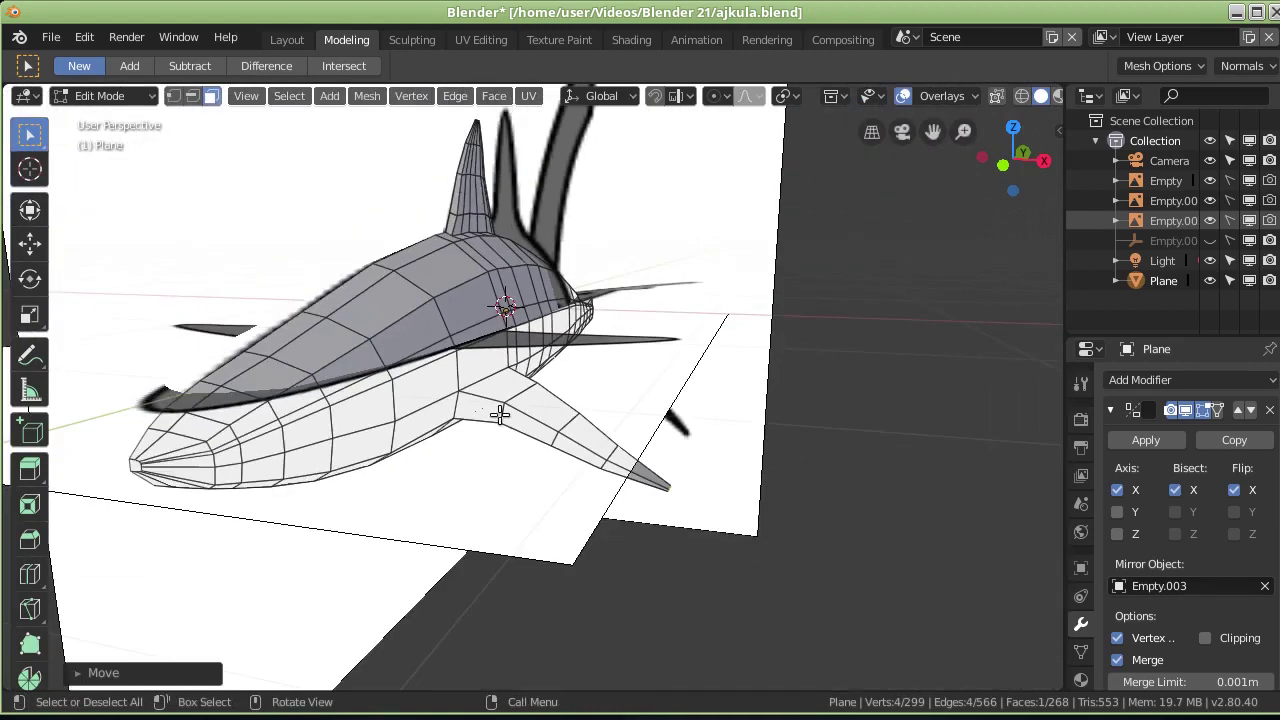
key(KP_Decimal)
shift+click(456, 381)
shift+click(679, 478)
shift+click(789, 539)
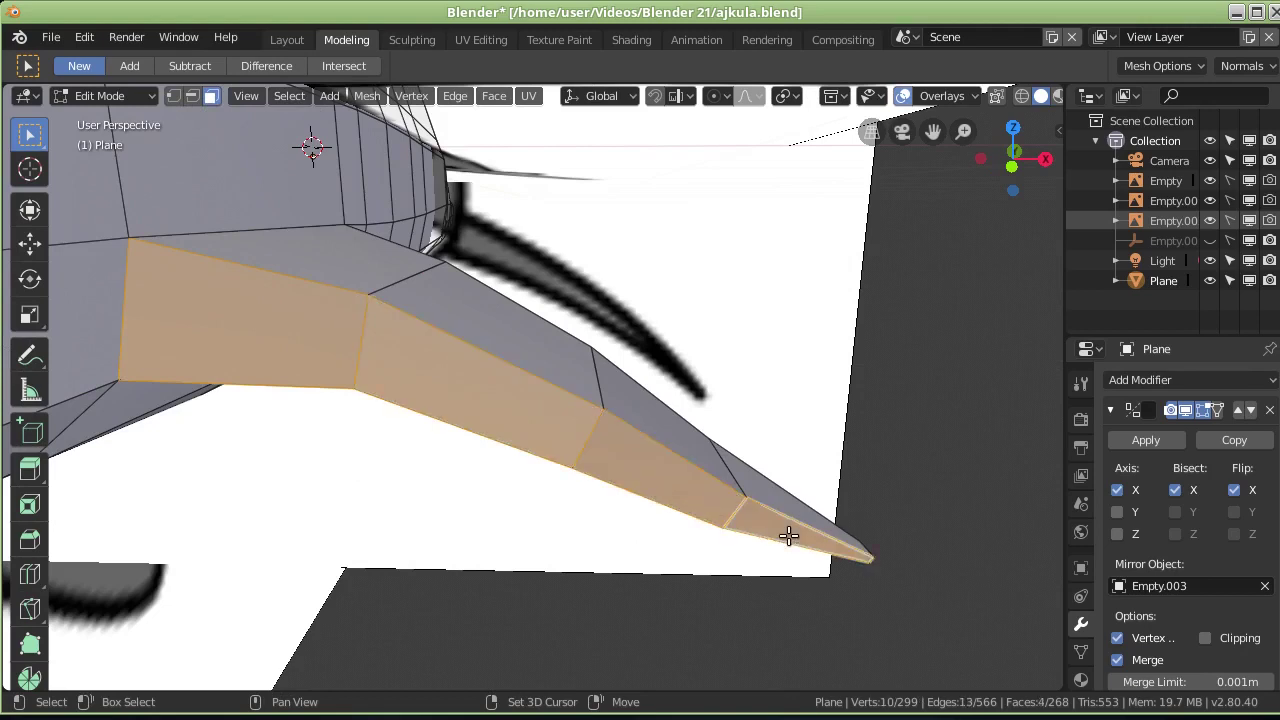
Step: Apply Edge > Subdivide to the fin faces, bringing the mesh to 316 vertices and 280 faces
click(453, 97)
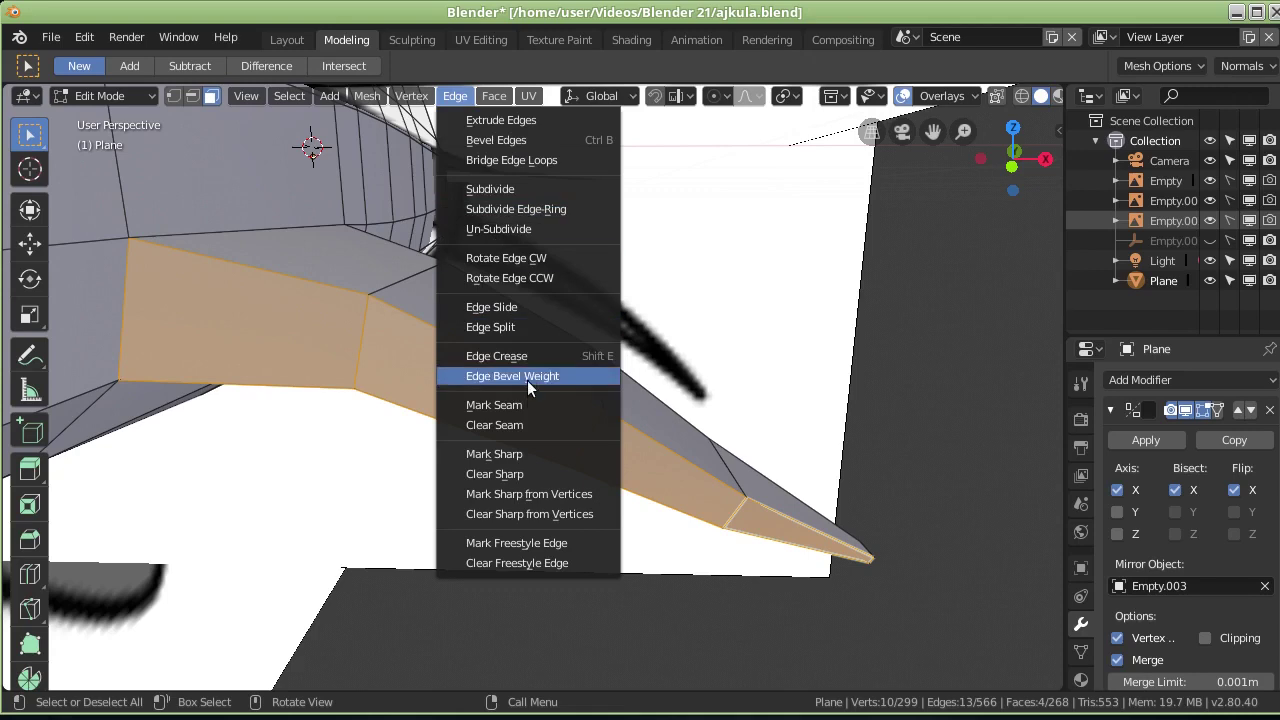
click(532, 187)
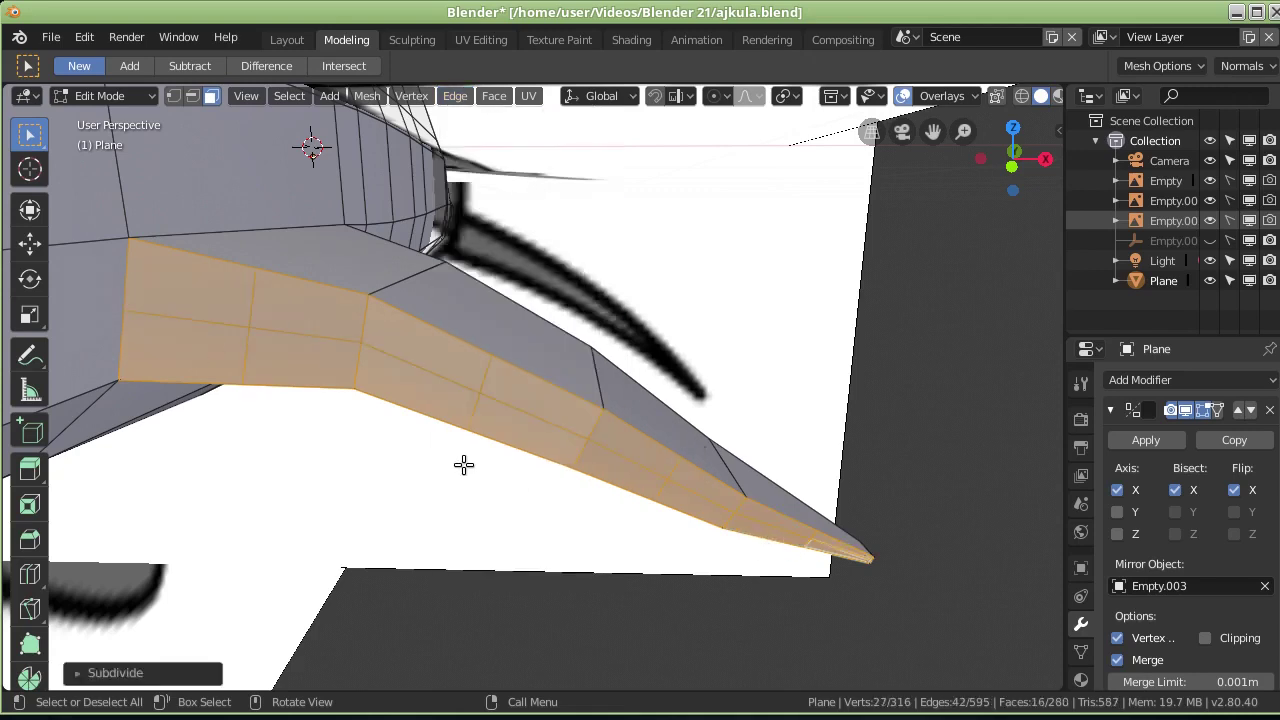
middle_drag(463, 464, 457, 458)
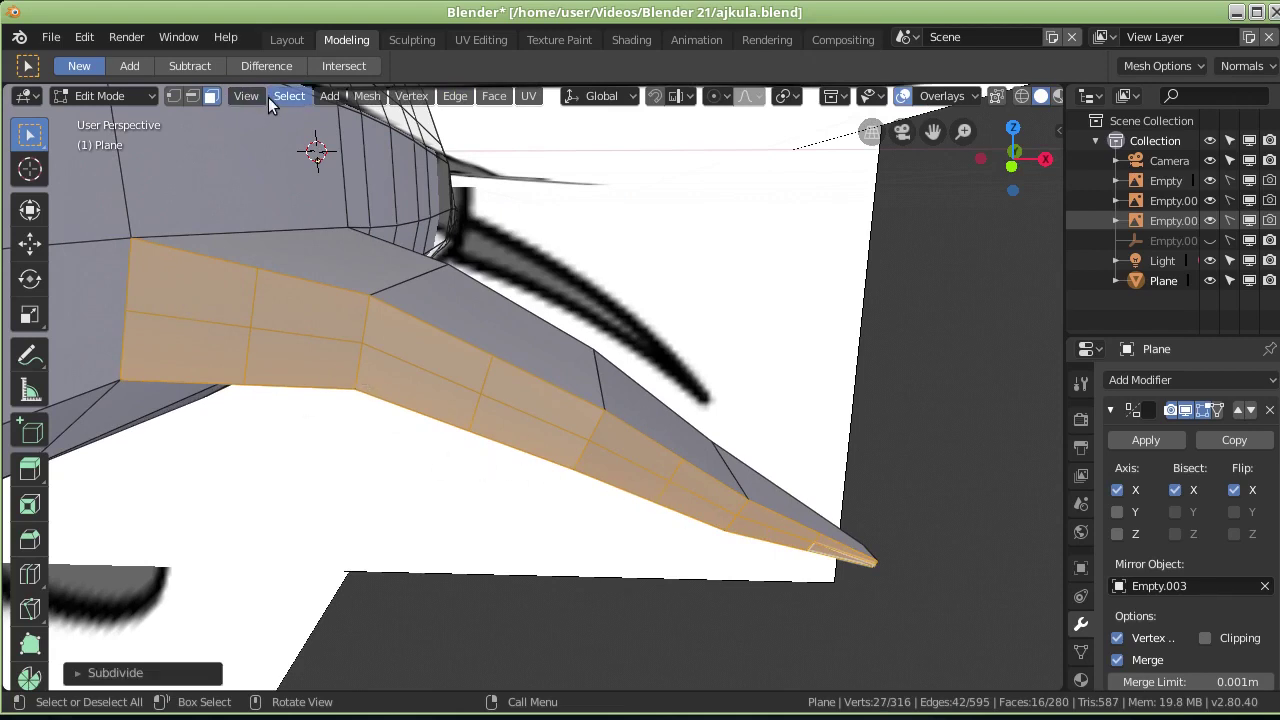
Step: In Edge select mode, select the eight edges along the fin's middle from root to tip
click(196, 93)
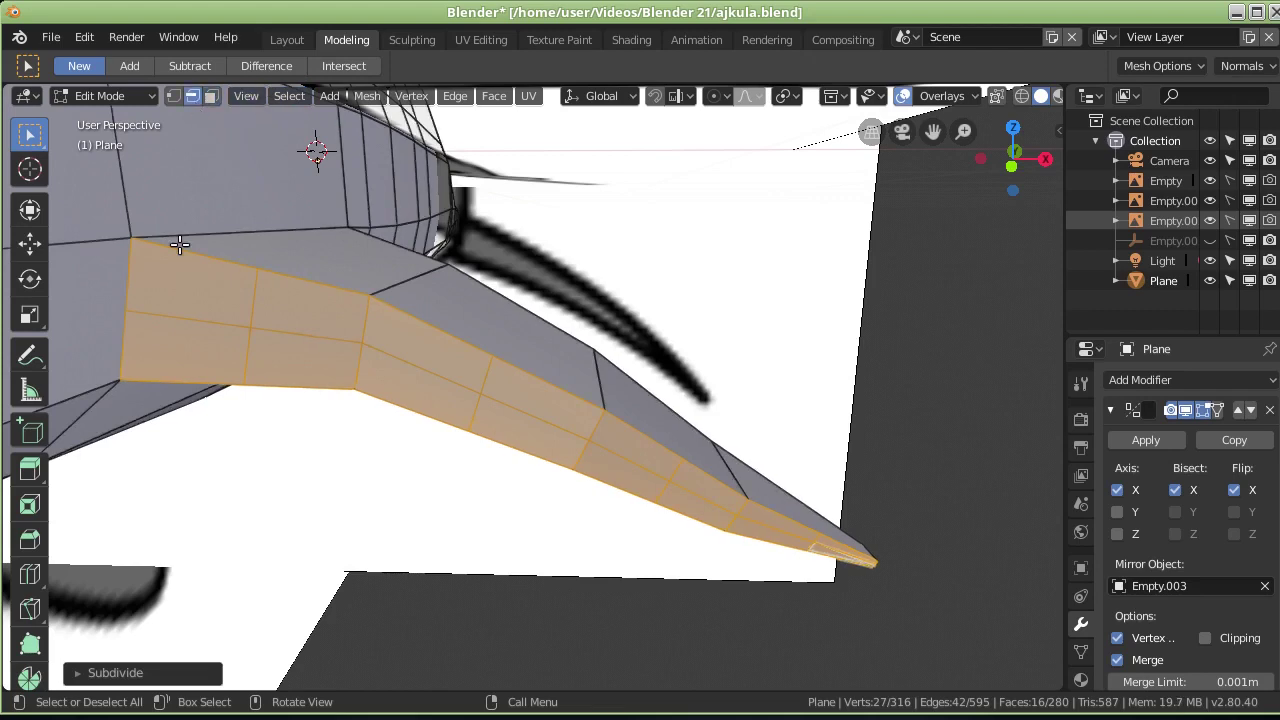
click(188, 320)
shift+click(302, 336)
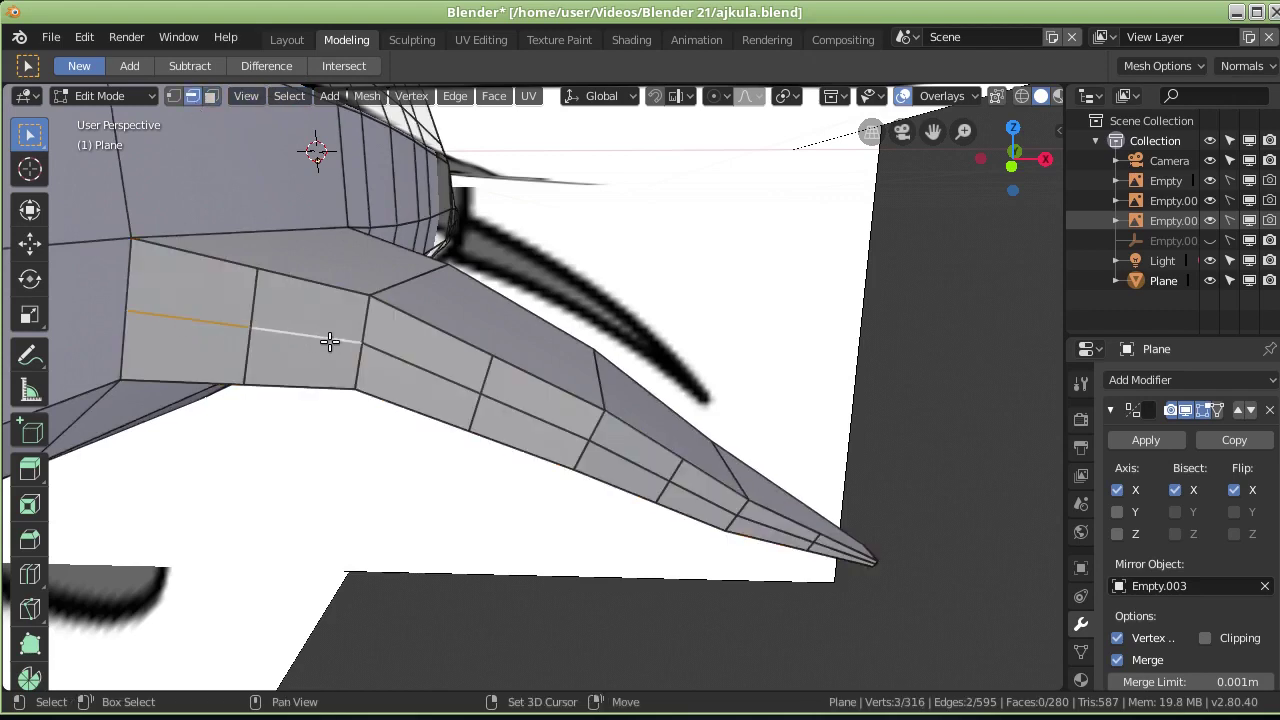
shift+click(405, 363)
shift+click(537, 420)
shift+click(650, 468)
shift+click(706, 503)
shift+click(770, 527)
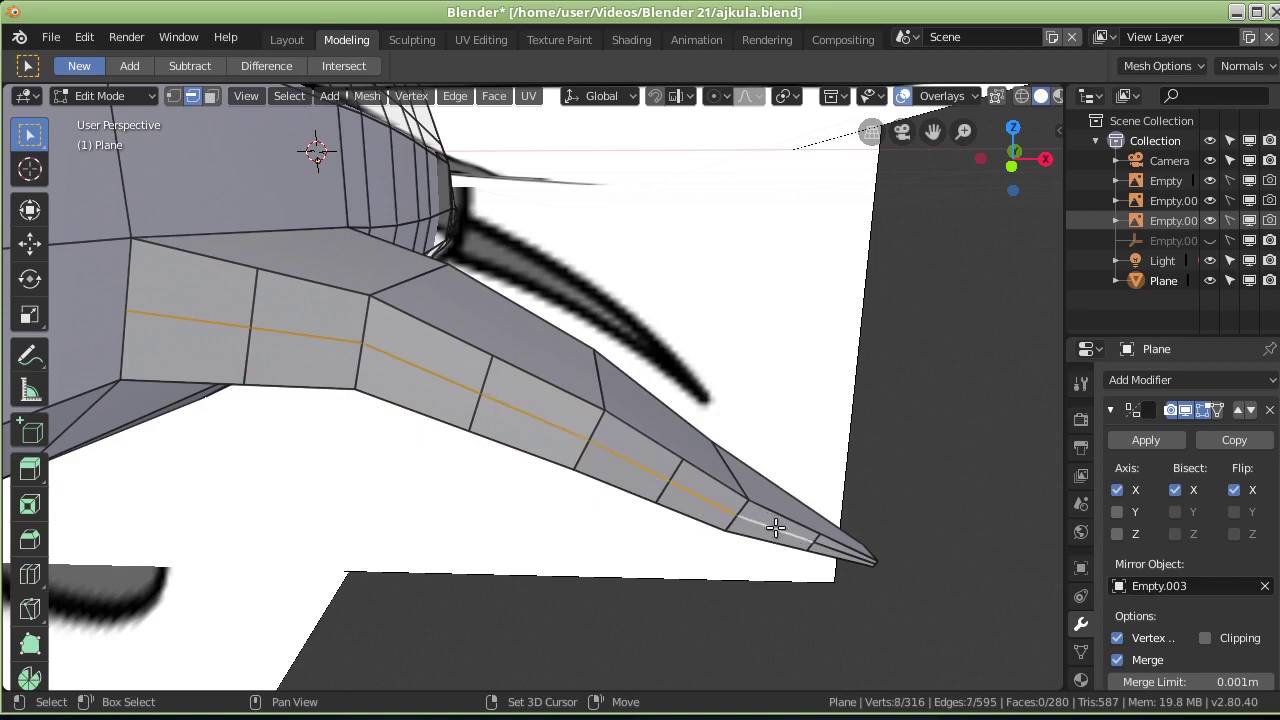
shift+click(826, 548)
shift+click(827, 553)
shift+click(832, 548)
middle_drag(466, 420, 419, 435)
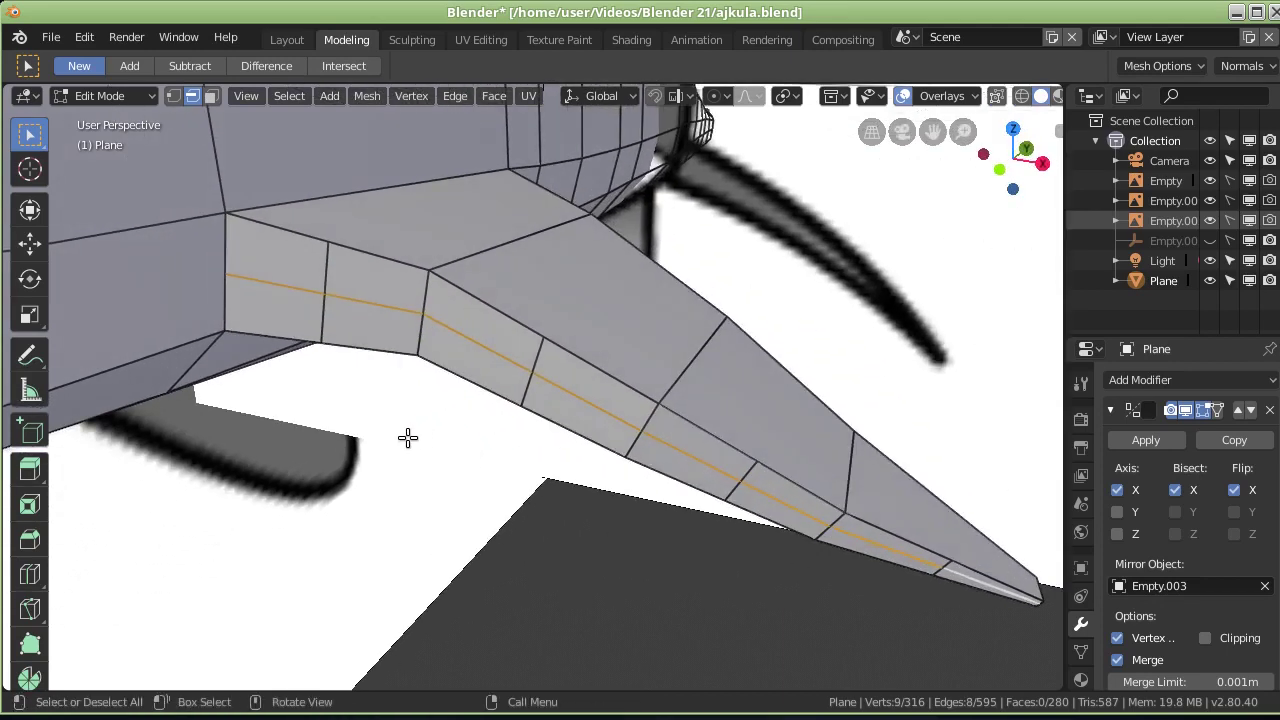
Step: Move the selected edge loop about 0.03 m along the Y axis
key(g)
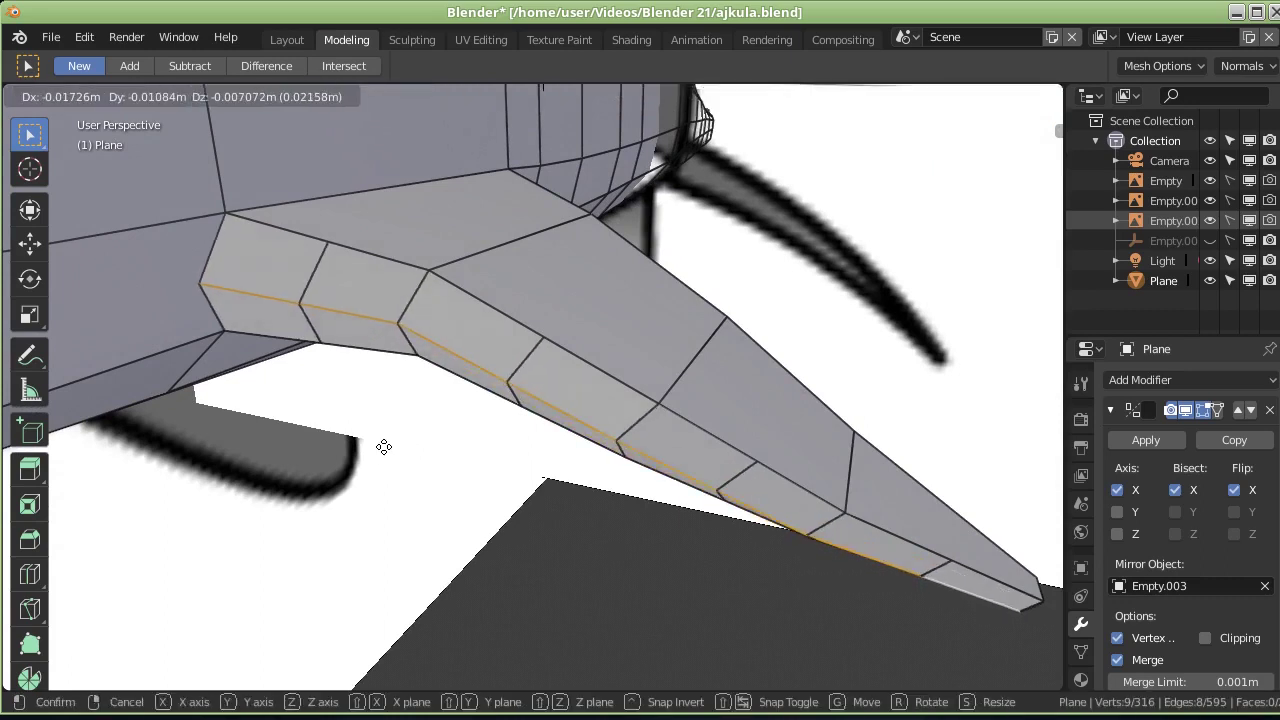
key(y)
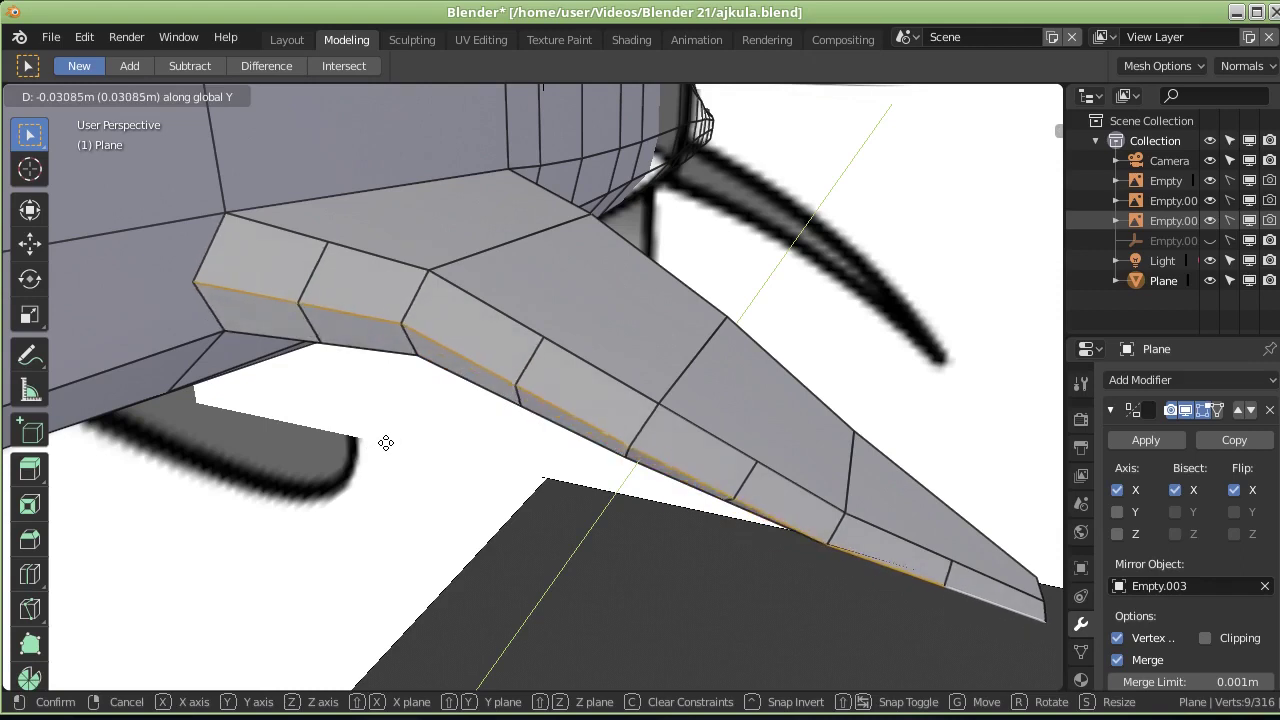
click(385, 443)
Step: Select three edges along the pectoral fin and lower them along Z
mouse_move(500, 414)
middle_down()
mouse_move(420, 397)
mouse_move(306, 320)
mouse_move(650, 430)
mouse_move(606, 463)
middle_up()
scroll(660, 435, down, 2)
scroll(686, 443, down, 2)
mouse_move(685, 409)
middle_down()
mouse_move(709, 409)
mouse_move(706, 393)
middle_up()
click(668, 374)
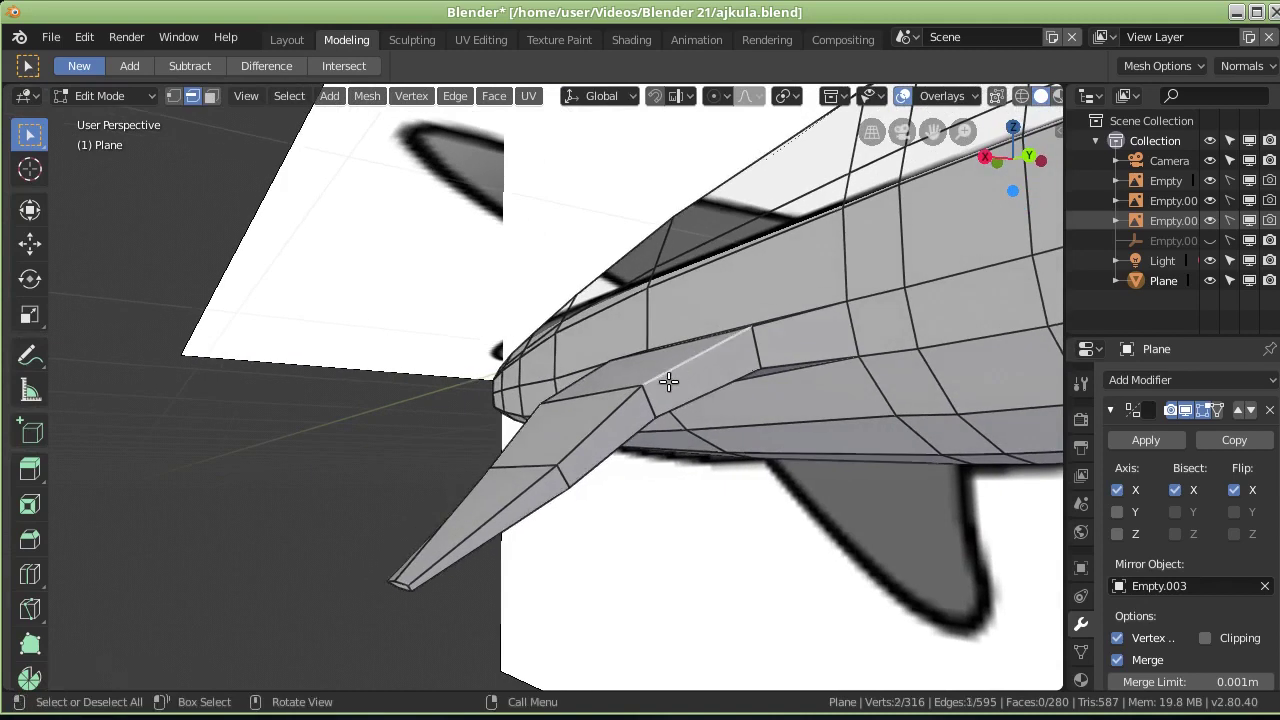
shift+click(601, 425)
shift+click(498, 512)
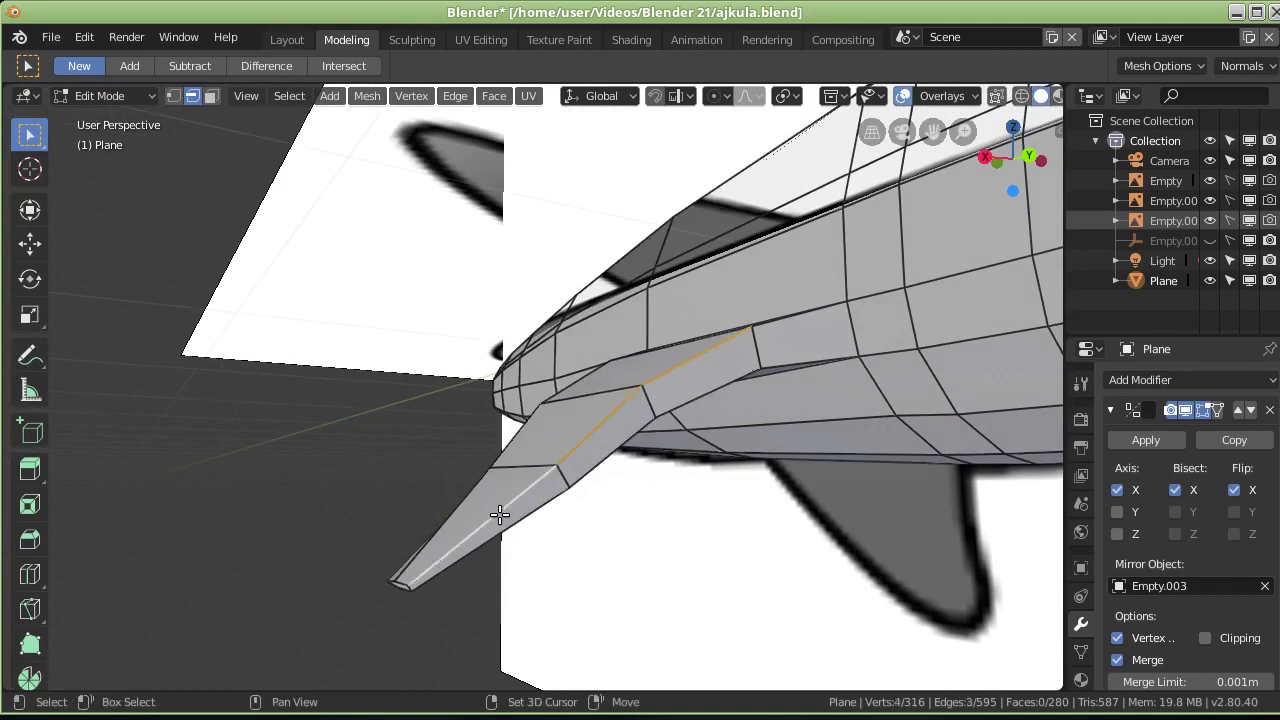
key(g)
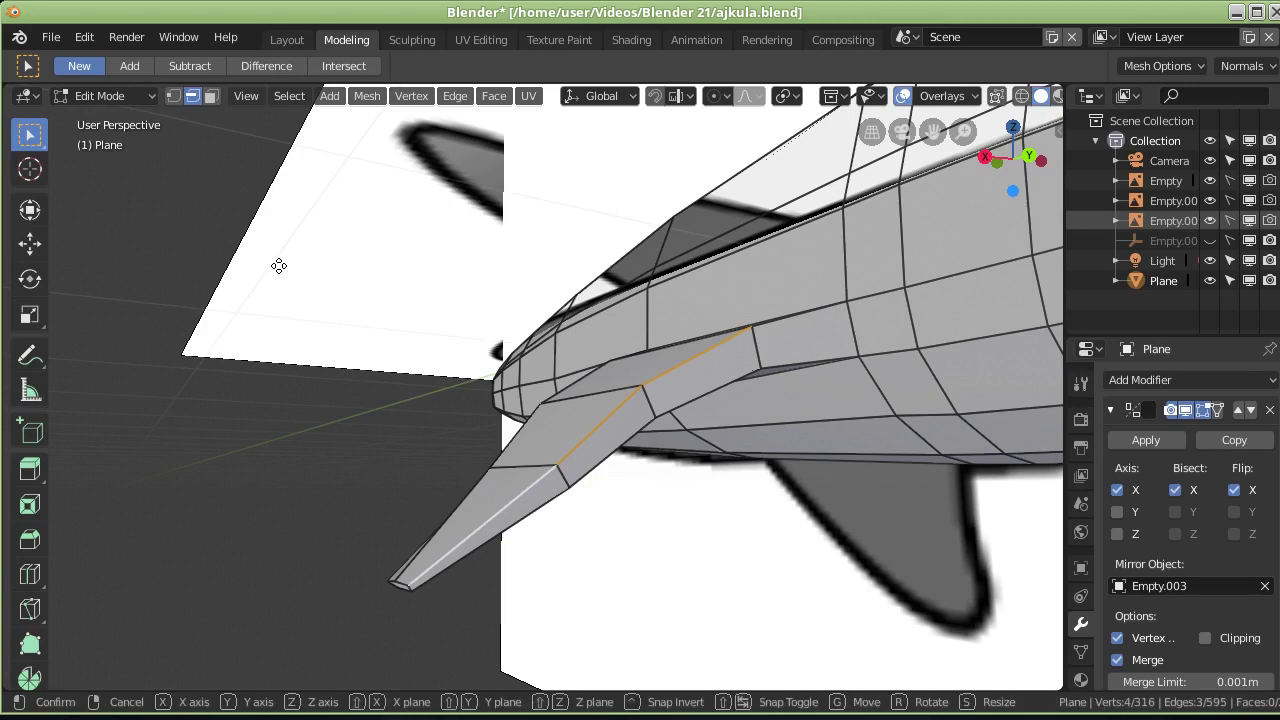
key(z)
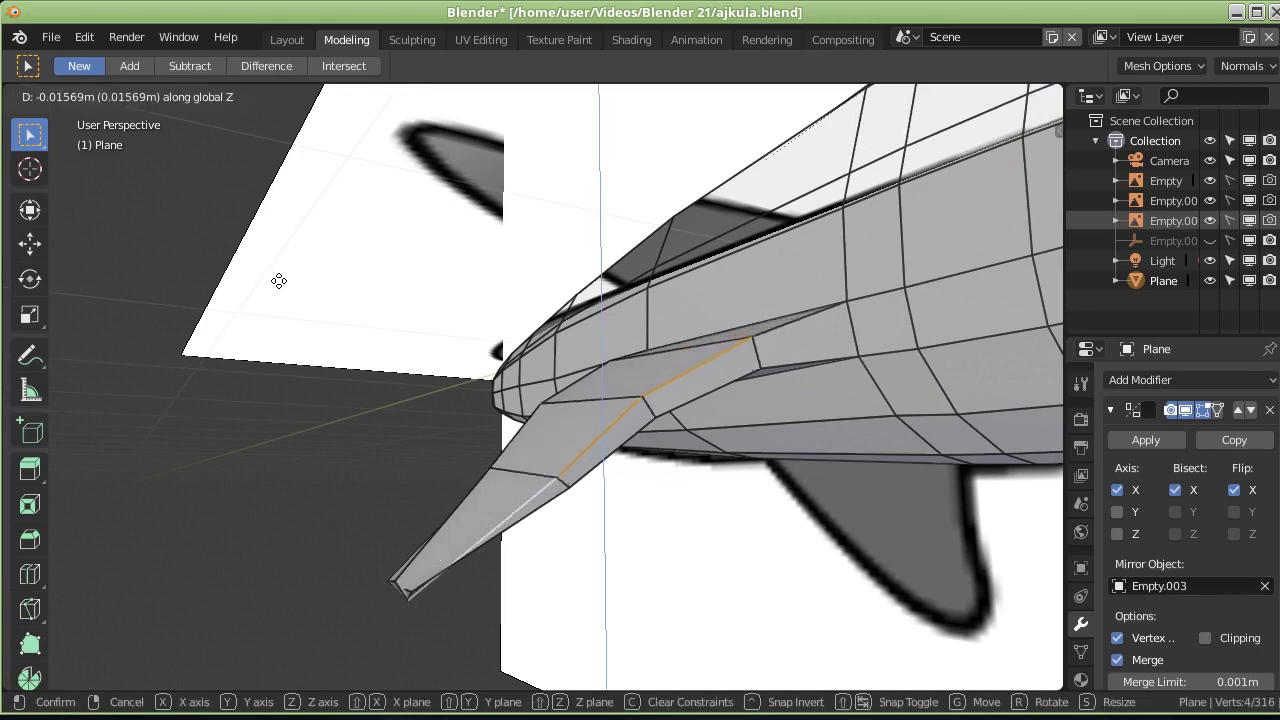
click(274, 264)
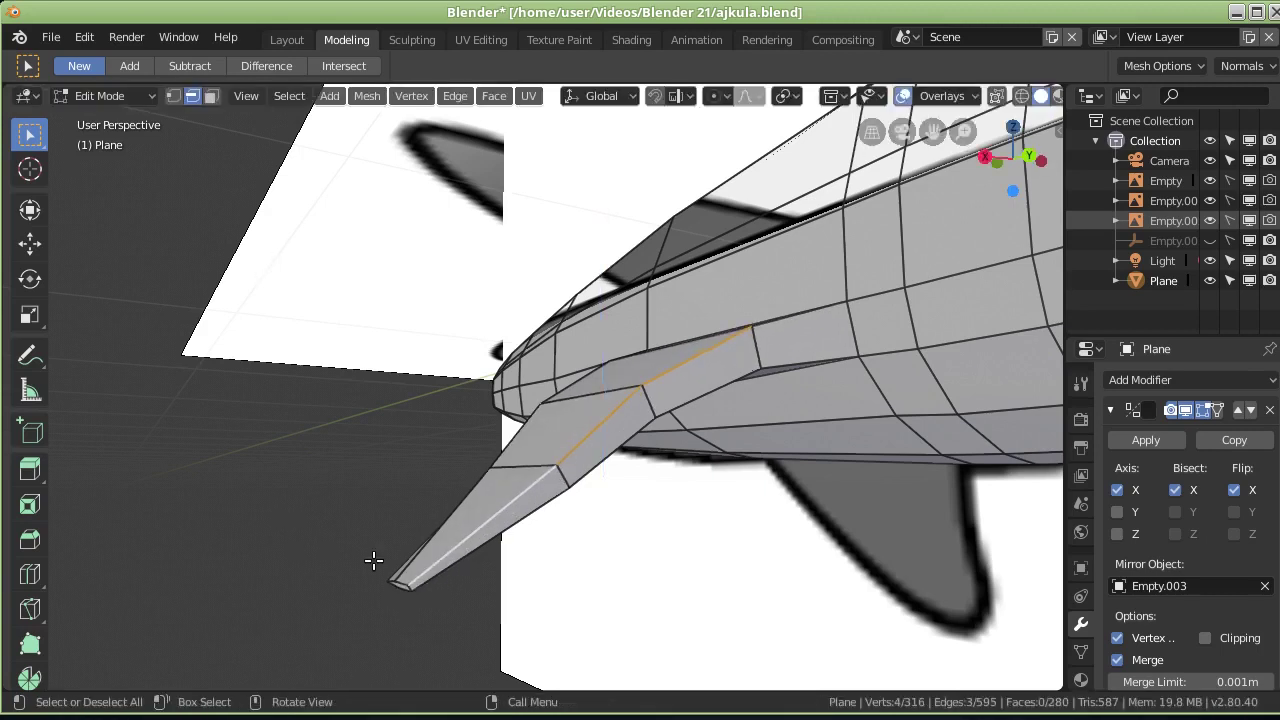
Step: Nudge the same fin edges a little further down Z, totalling about 0.0052 m
scroll(443, 571, up, 3)
mouse_move(480, 606)
middle_down()
mouse_move(457, 443)
mouse_move(481, 377)
middle_up()
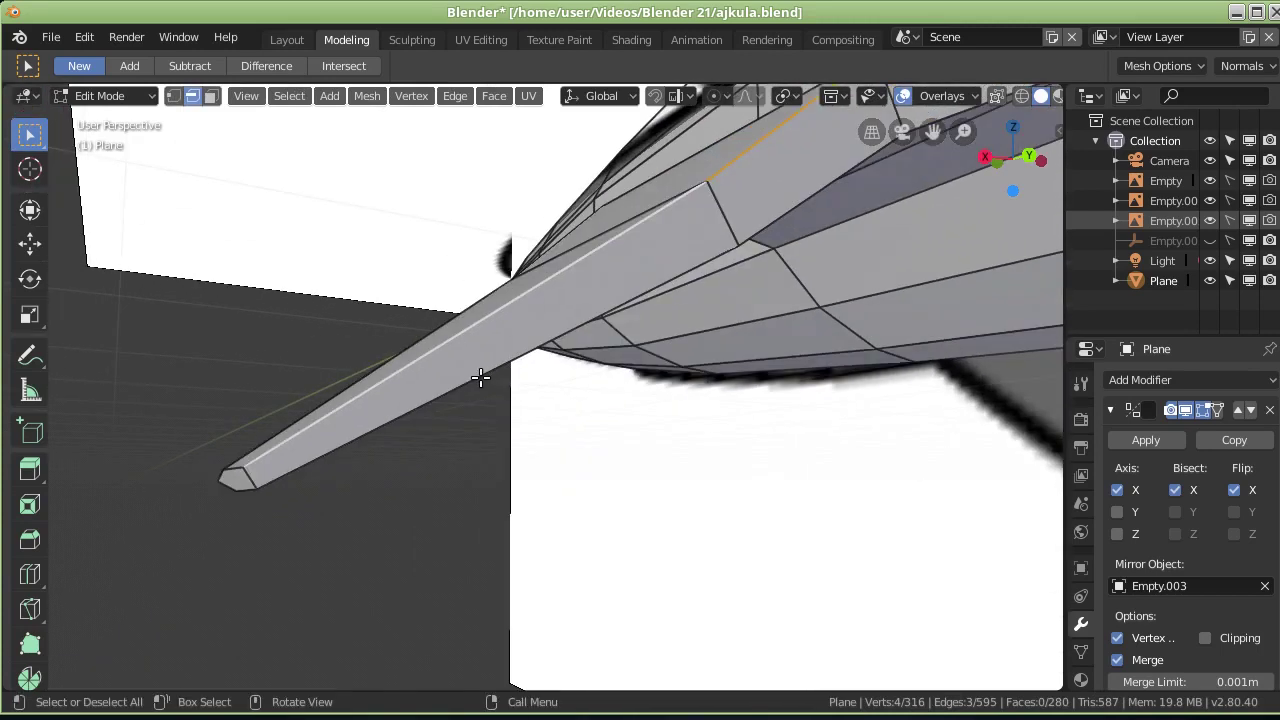
key(g)
key(z)
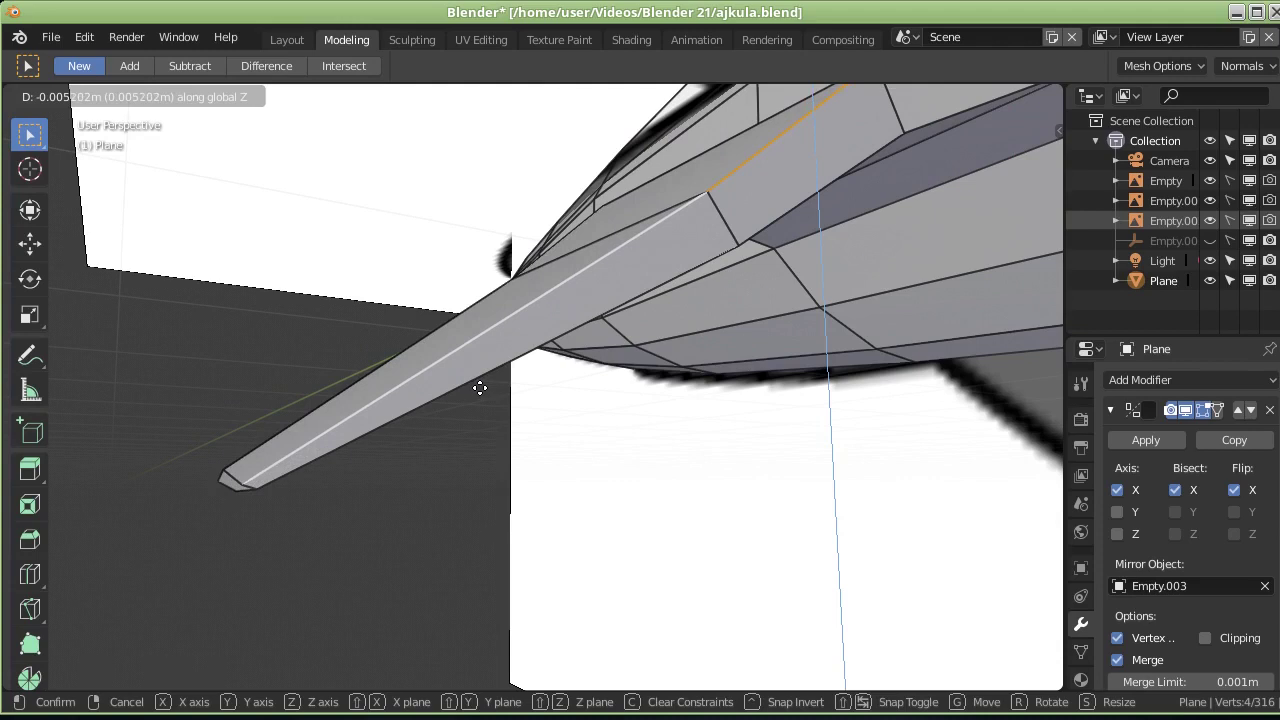
click(480, 388)
scroll(480, 390, up, 2)
scroll(477, 424, up, 3)
mouse_move(477, 424)
middle_down()
mouse_move(543, 389)
mouse_move(558, 363)
mouse_move(603, 357)
middle_up()
Step: Select three edges along the pectoral fin's lower edge
shift+click(713, 293)
mouse_move(786, 300)
middle_down()
mouse_move(711, 340)
mouse_move(785, 316)
middle_up()
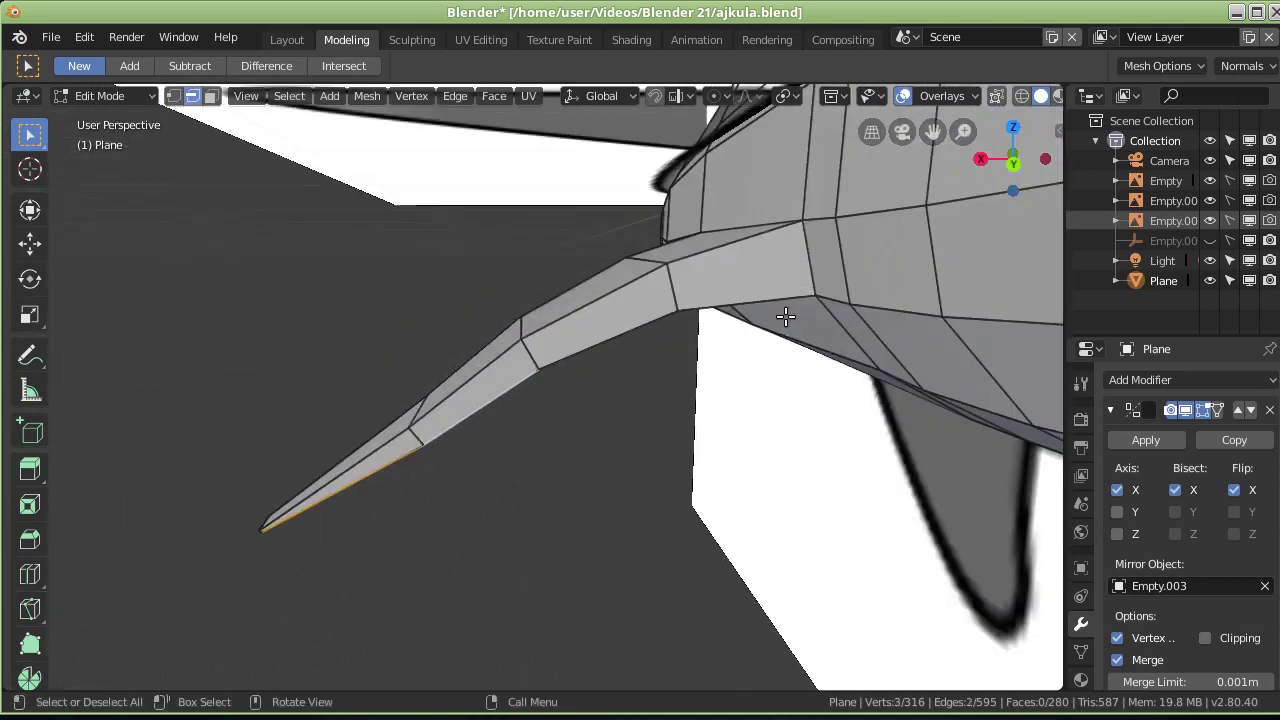
shift+click(674, 330)
shift+click(728, 304)
mouse_move(728, 304)
middle_down()
mouse_move(666, 400)
mouse_move(703, 337)
middle_up()
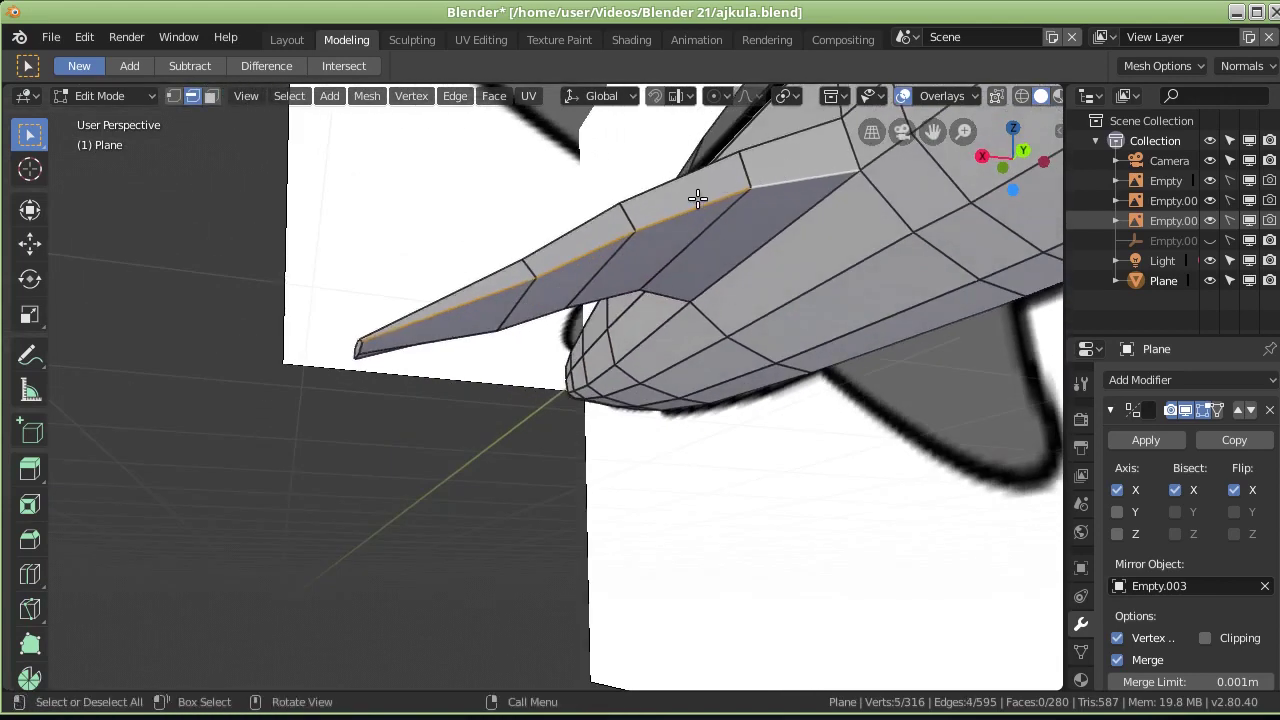
mouse_move(503, 353)
middle_down()
mouse_move(497, 399)
mouse_move(526, 372)
middle_up()
Step: Move those lower-edge vertices slightly along Z to match the reference taper
key(g)
key(z)
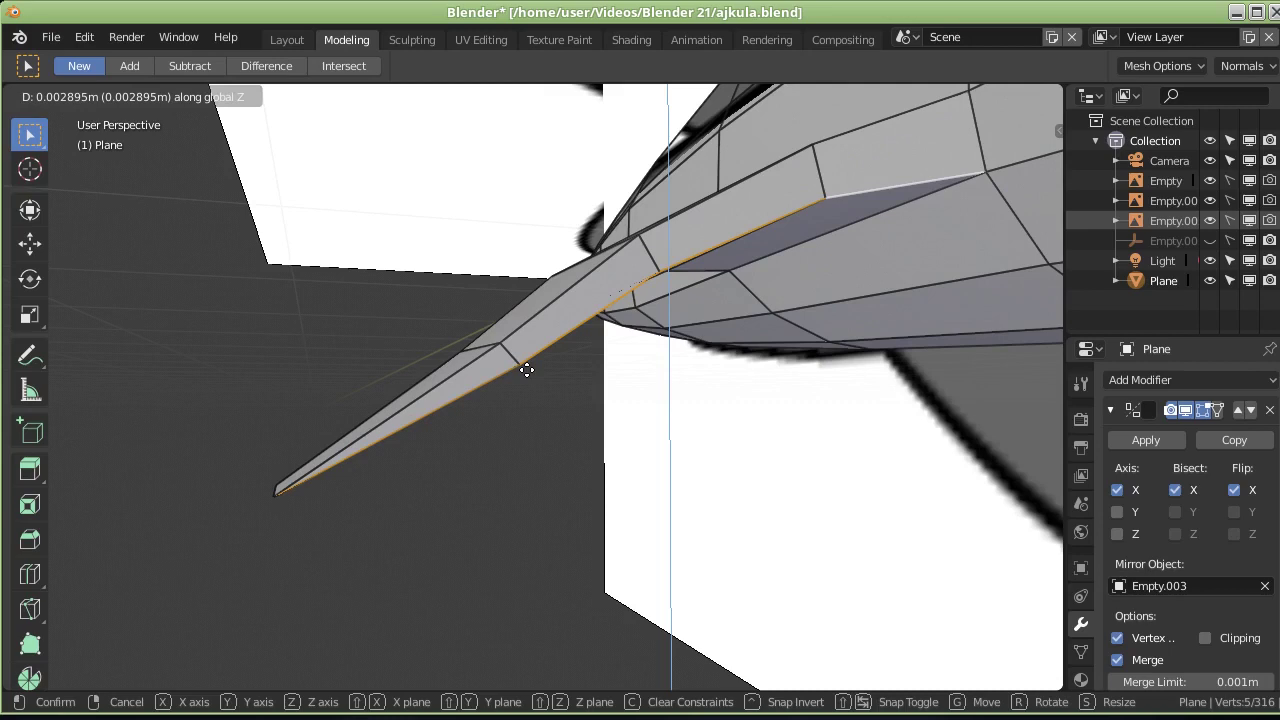
key(z)
key(z)
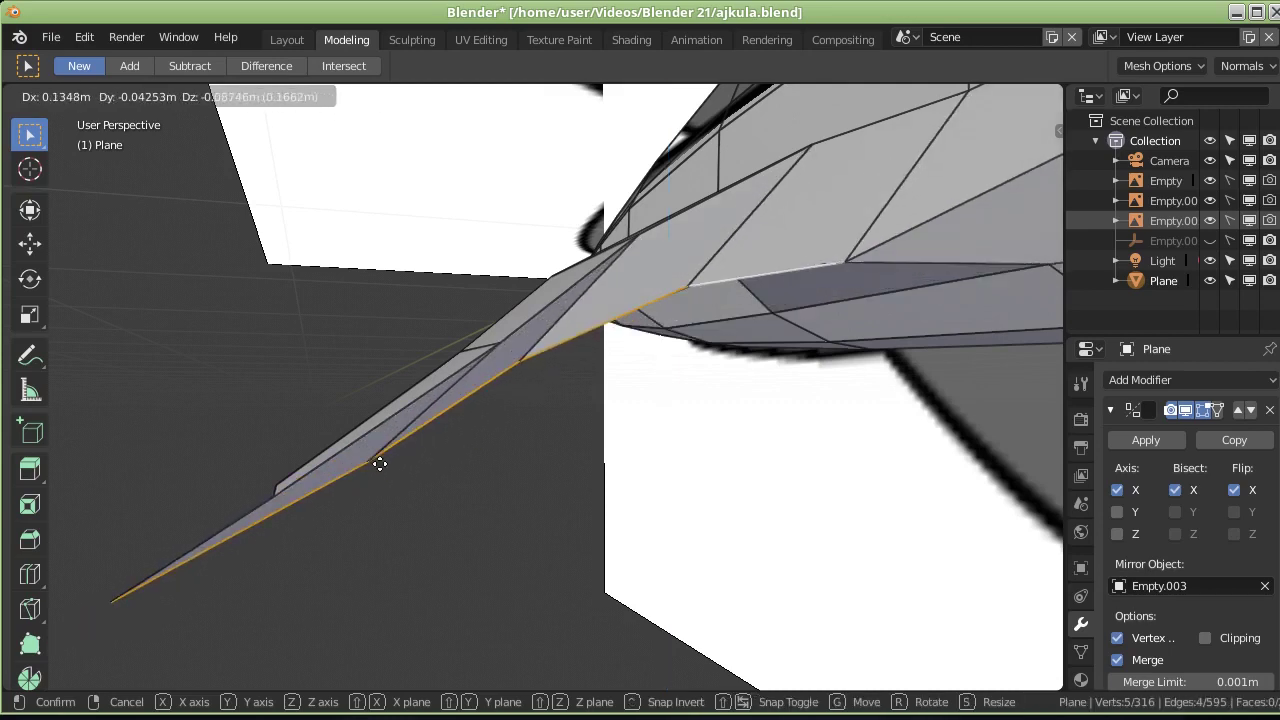
key(z)
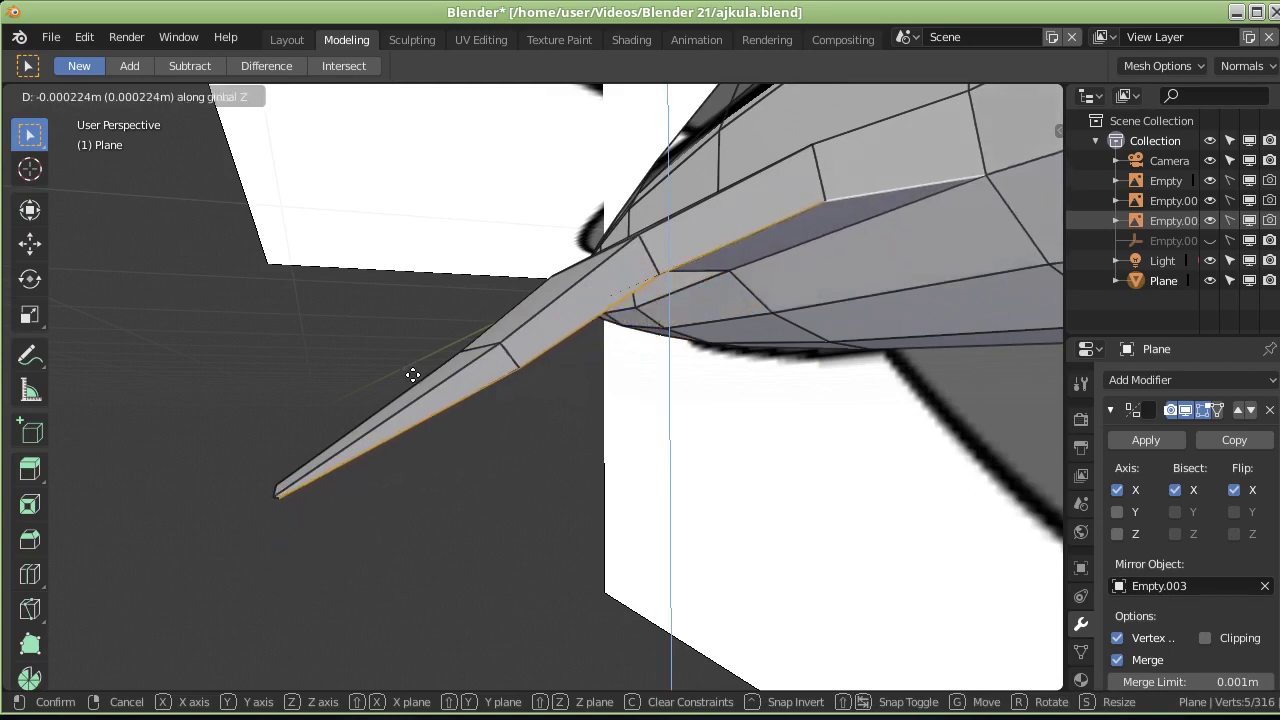
click(415, 373)
mouse_move(209, 569)
middle_down()
mouse_move(451, 477)
mouse_move(448, 399)
middle_up()
middle_drag(280, 400, 527, 395)
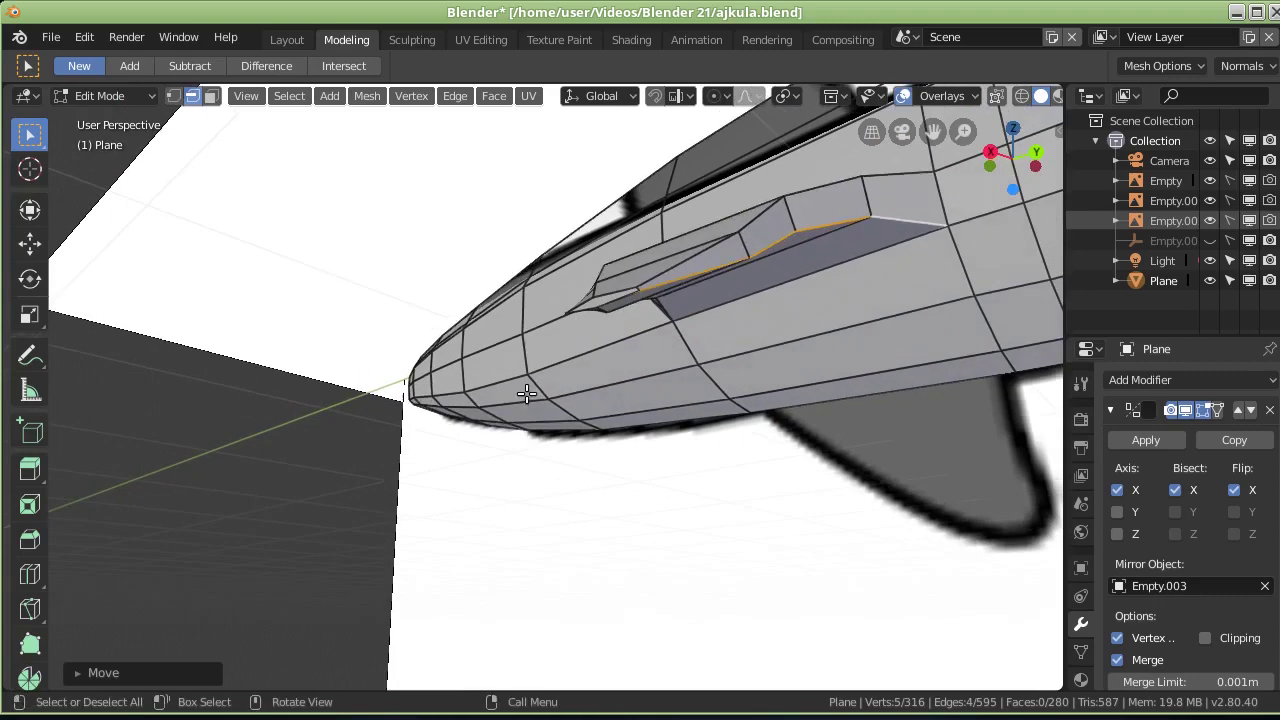
scroll(657, 314, up, 2)
mouse_move(657, 314)
middle_down()
mouse_move(665, 266)
mouse_move(716, 263)
mouse_move(635, 352)
mouse_move(566, 374)
middle_up()
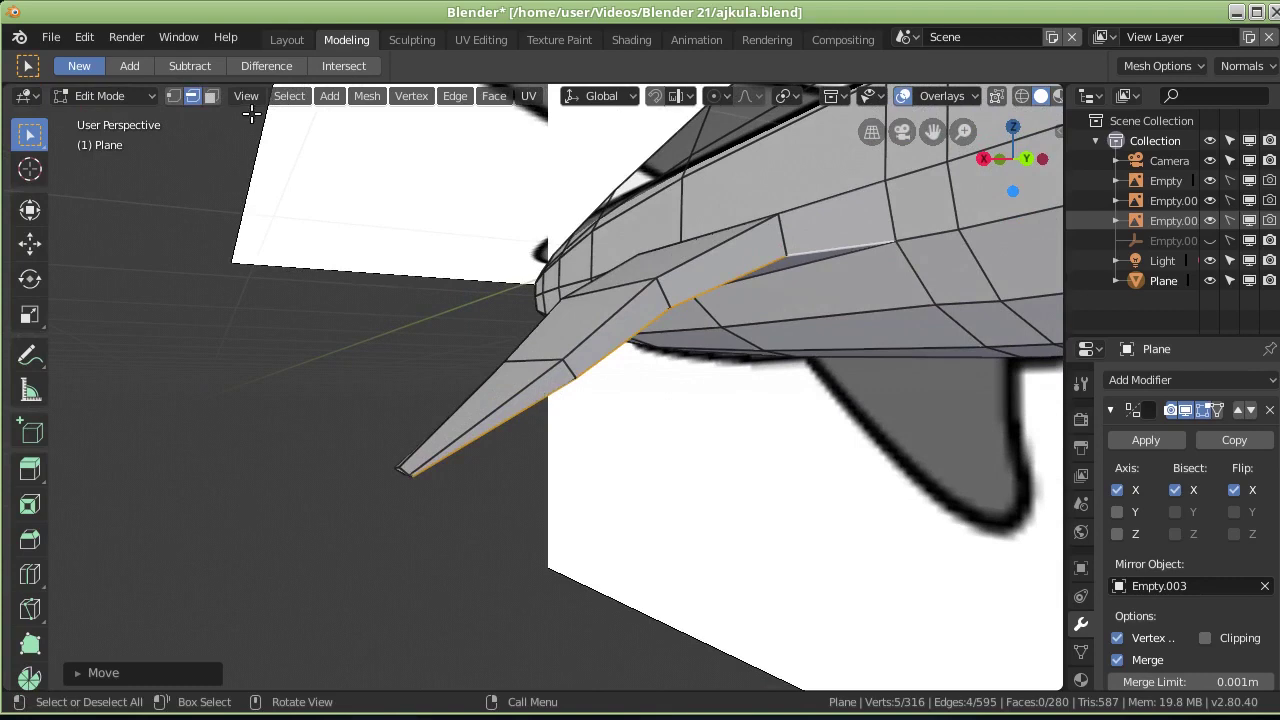
Step: Subdivide the three pectoral fin faces, bringing the mesh to 329 vertices and 289 faces
click(214, 96)
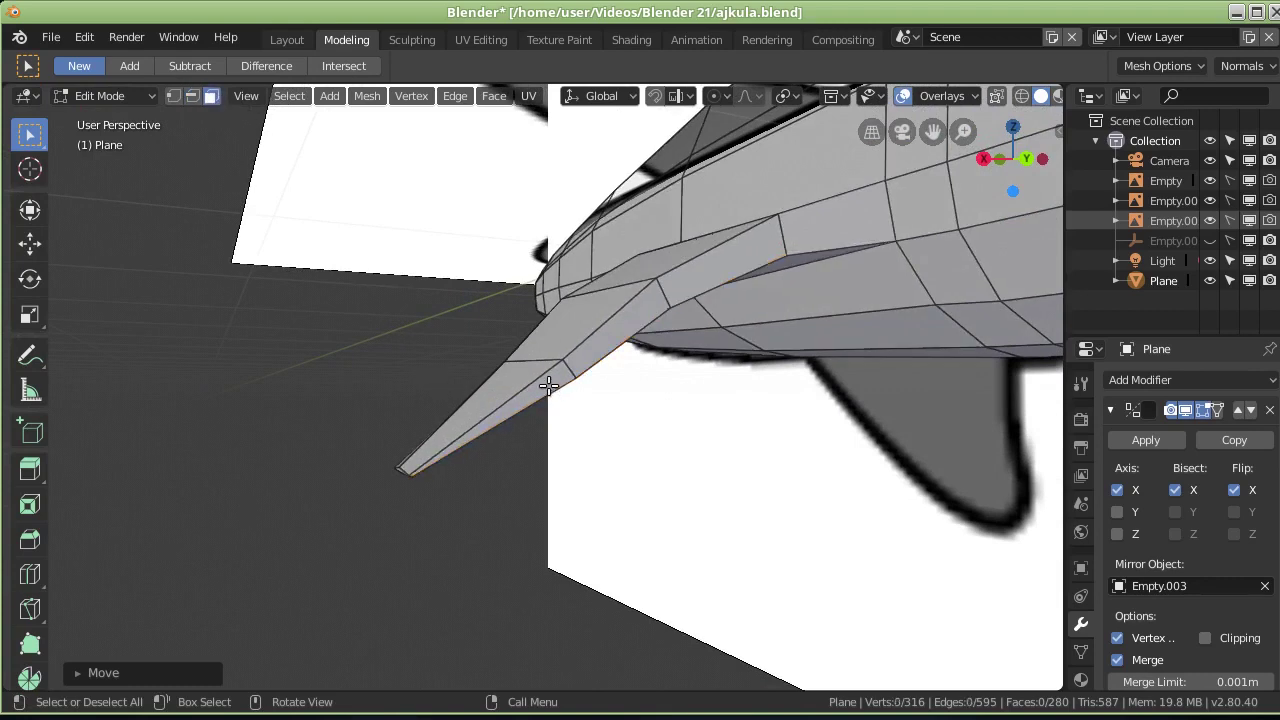
click(548, 385)
shift+click(625, 332)
shift+click(693, 290)
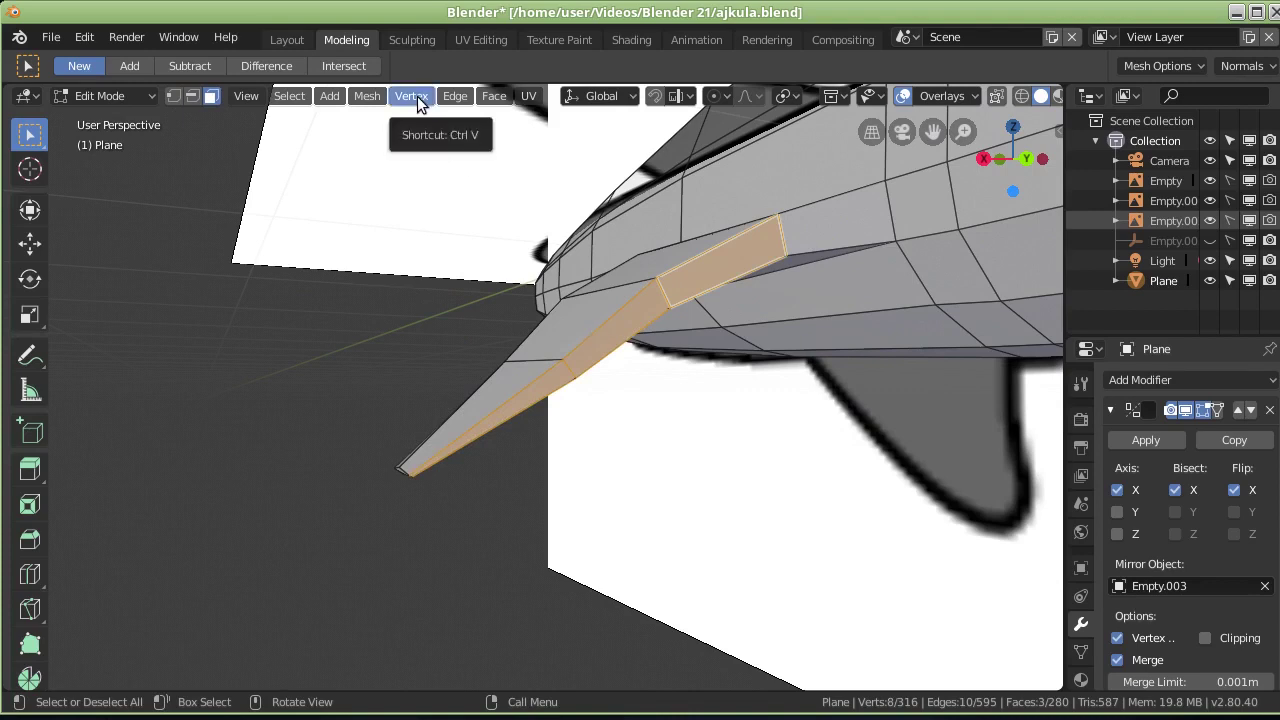
click(458, 96)
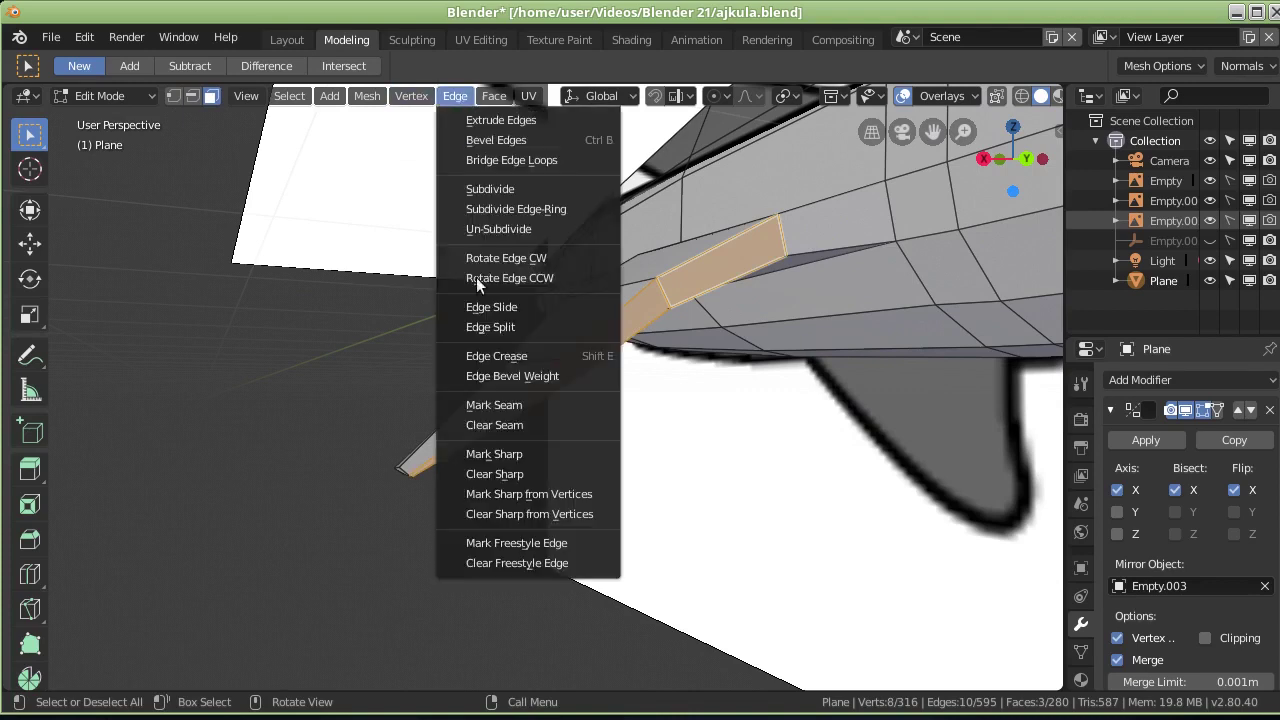
click(500, 190)
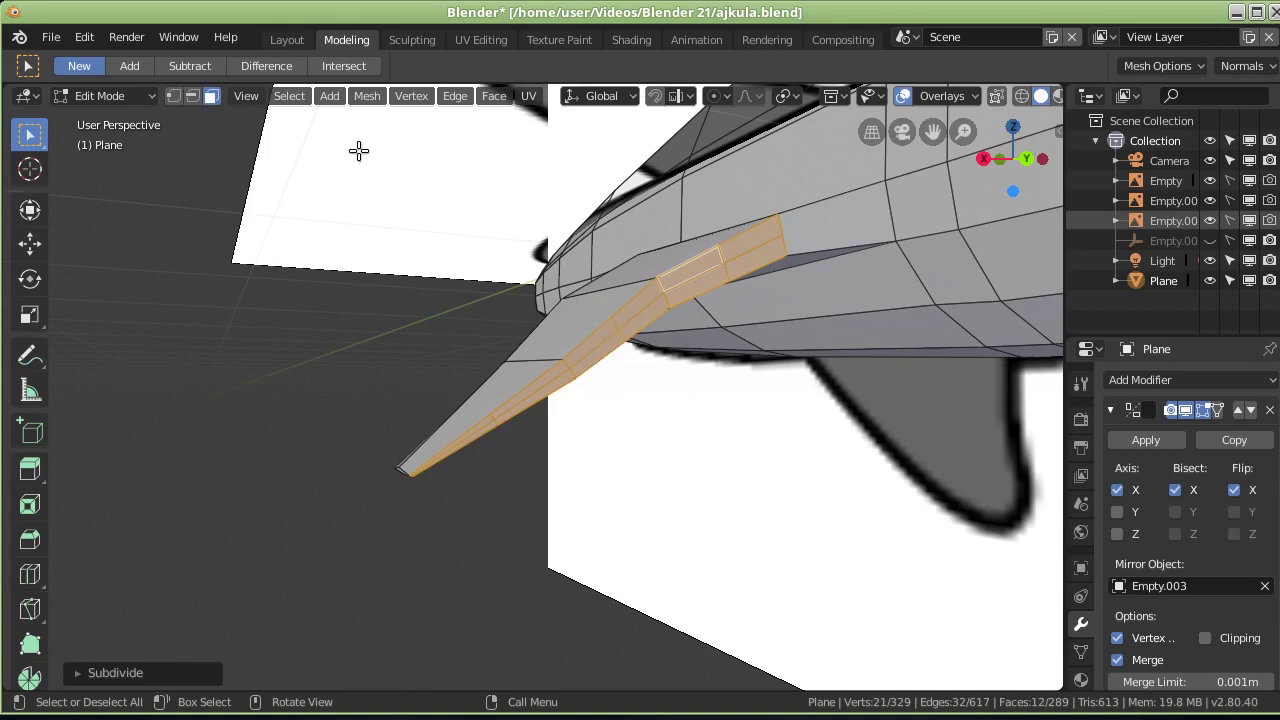
Step: Select the six edges of the fin's new middle loop and shift them along Y
click(191, 97)
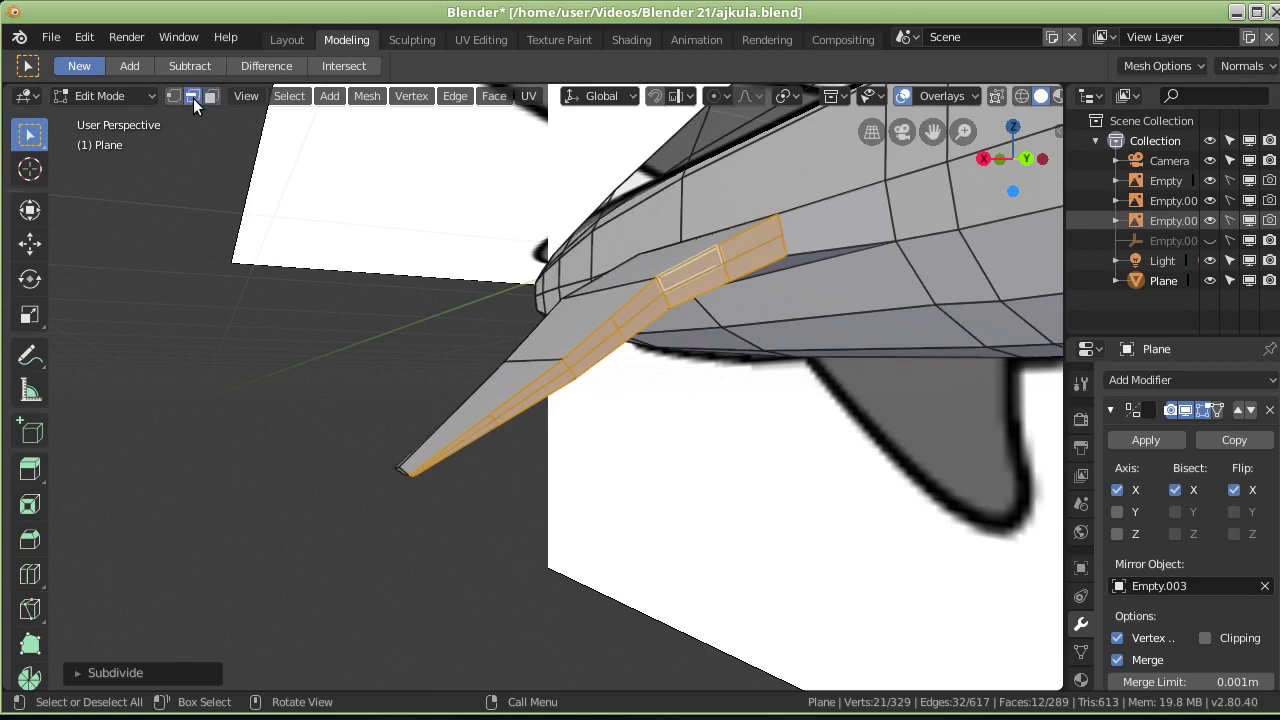
click(737, 255)
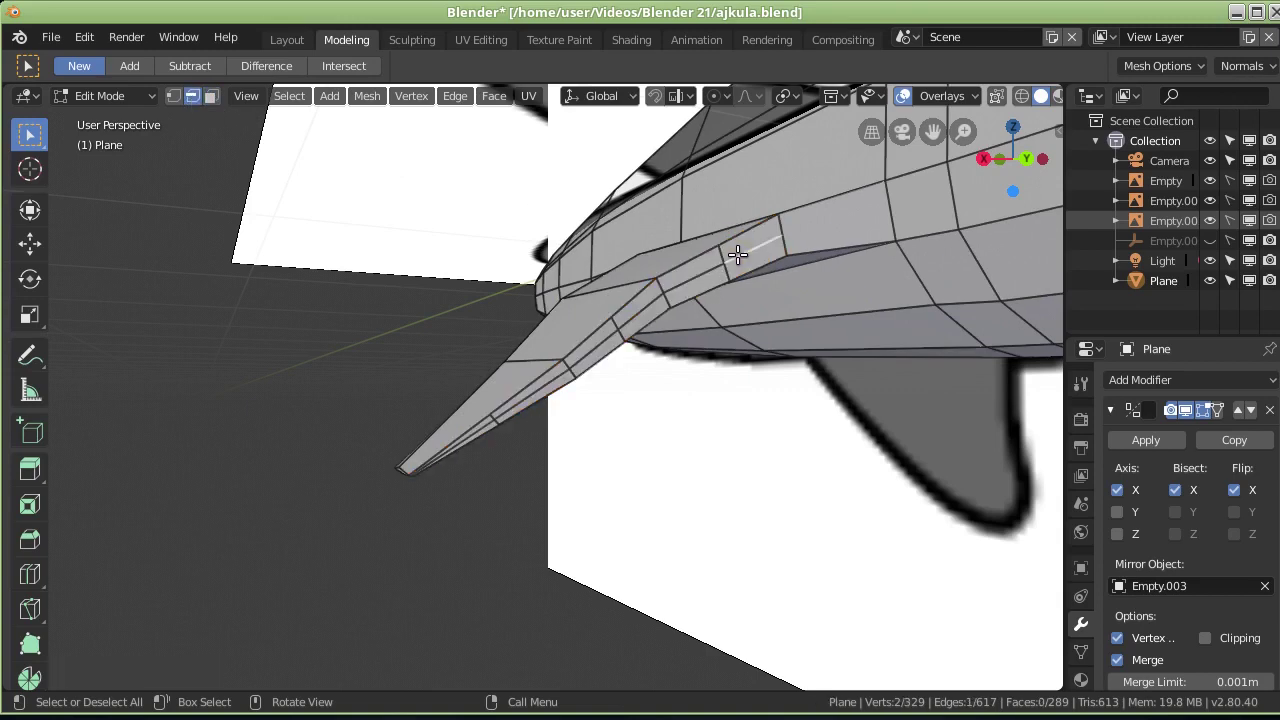
shift+click(706, 274)
shift+click(644, 311)
shift+click(596, 340)
shift+click(512, 403)
shift+click(486, 426)
middle_drag(498, 503, 537, 511)
key(g)
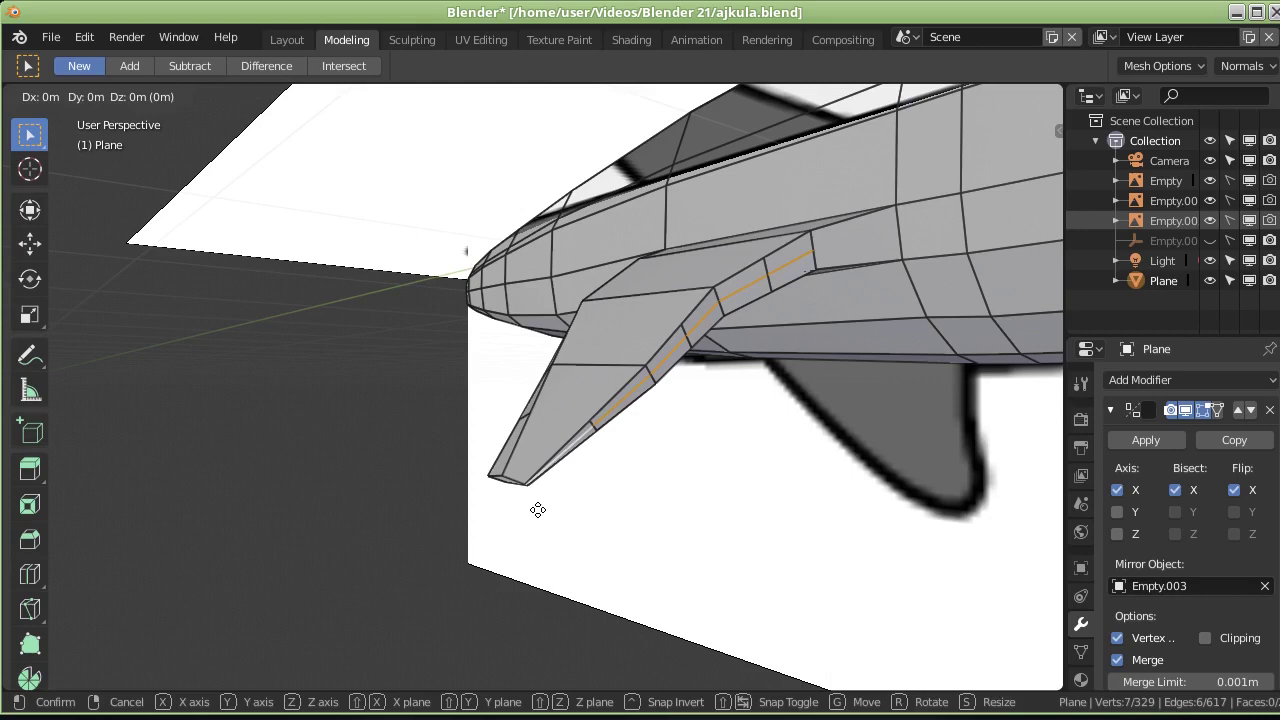
key(y)
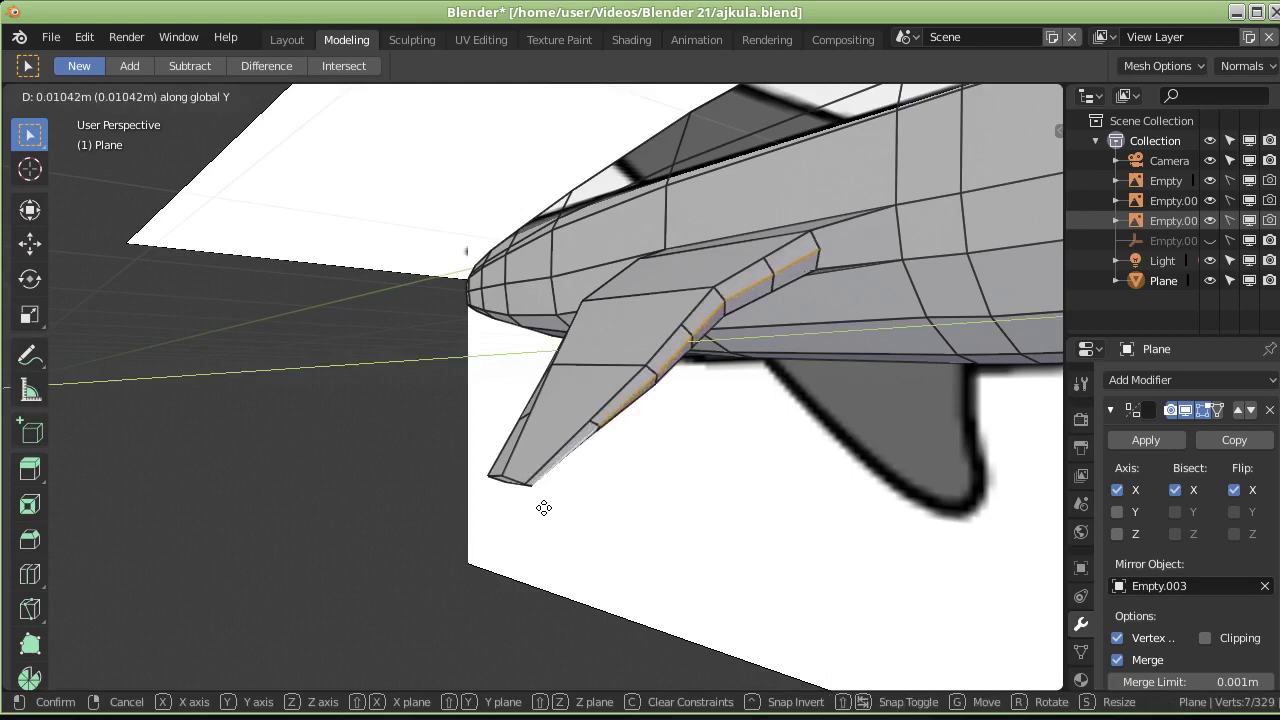
click(543, 508)
Step: Select another fin edge loop and lower it about 0.002 m along Z
mouse_move(594, 480)
middle_down()
mouse_move(249, 306)
mouse_move(457, 420)
mouse_move(530, 390)
mouse_move(517, 380)
mouse_move(449, 400)
mouse_move(916, 261)
mouse_move(737, 302)
middle_up()
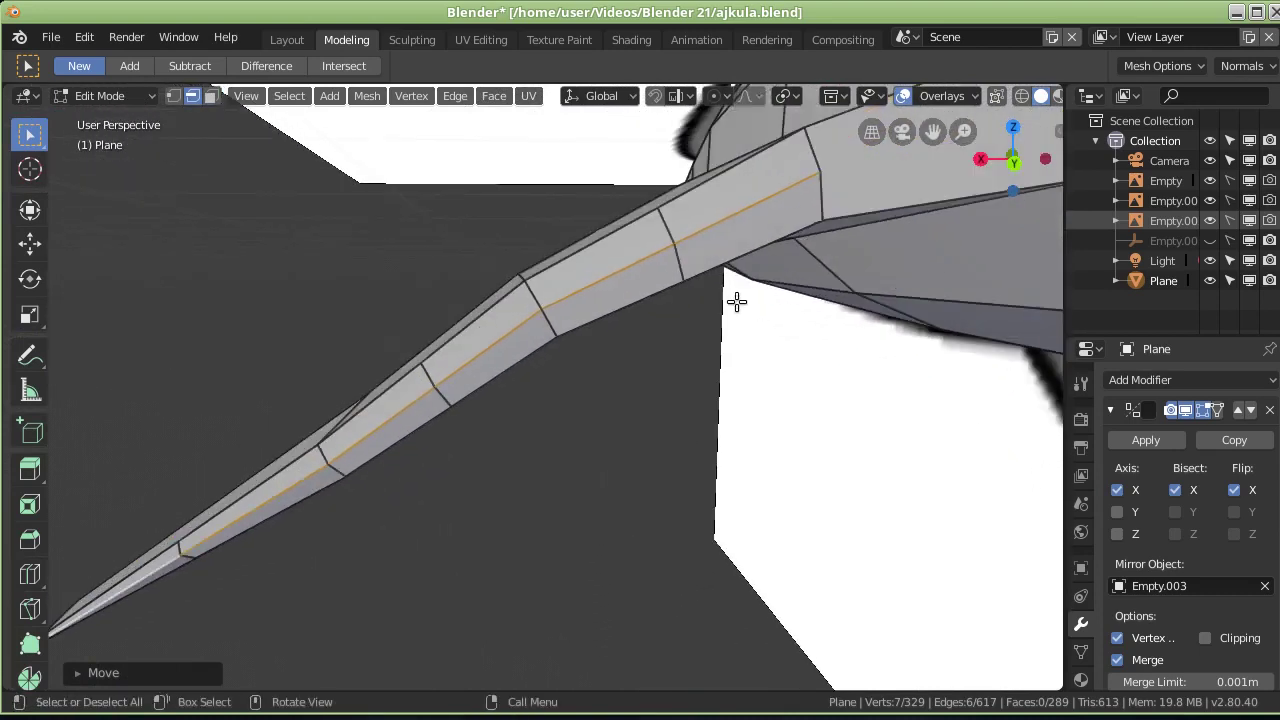
middle_drag(420, 437, 466, 424)
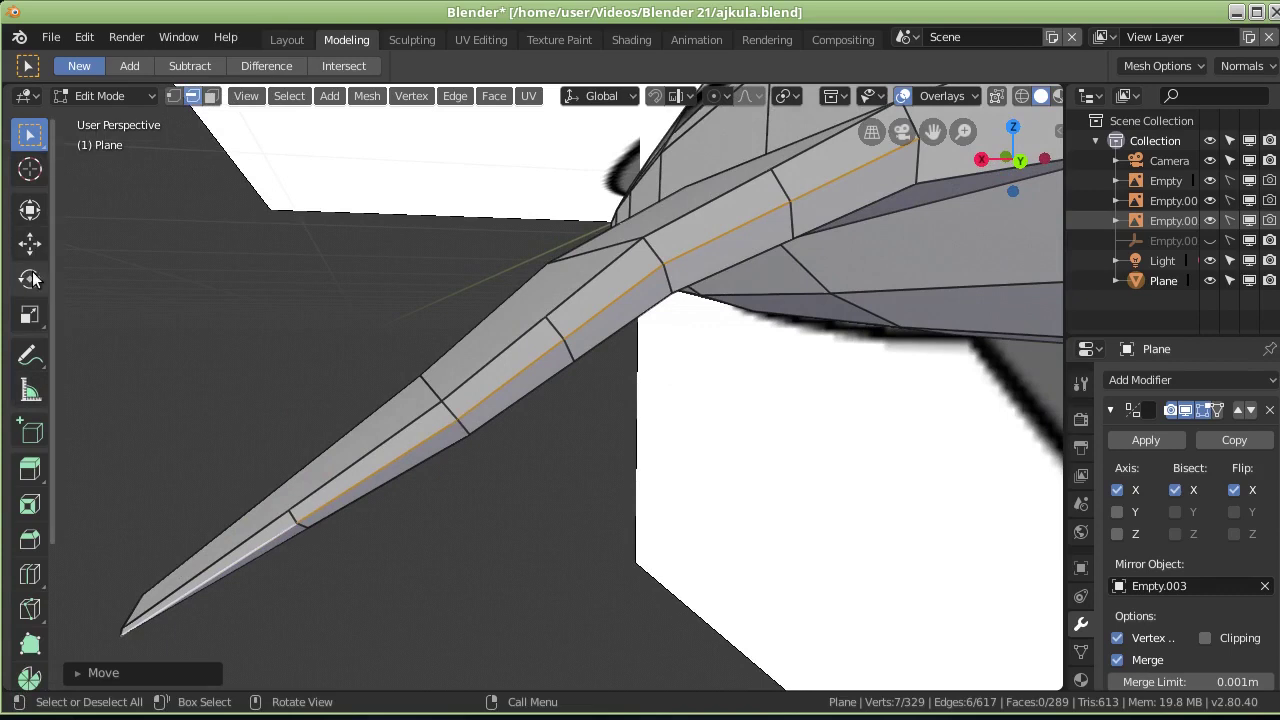
alt+click(789, 163)
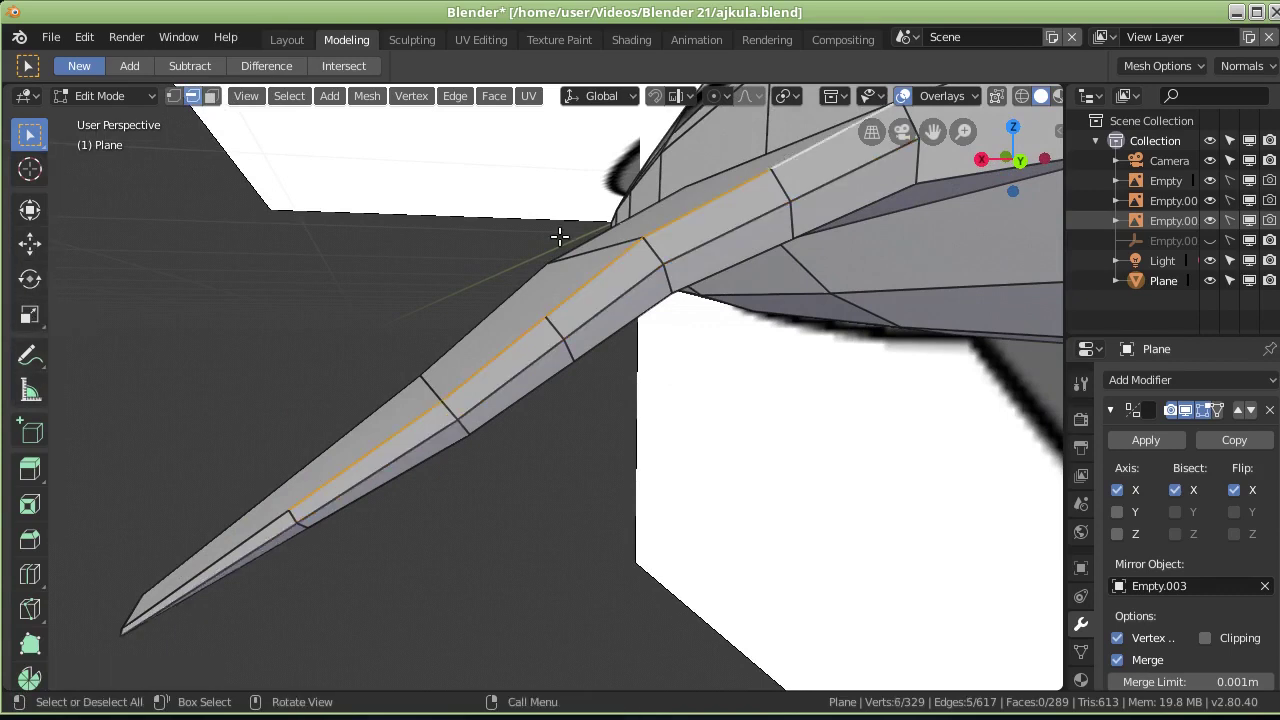
key(g)
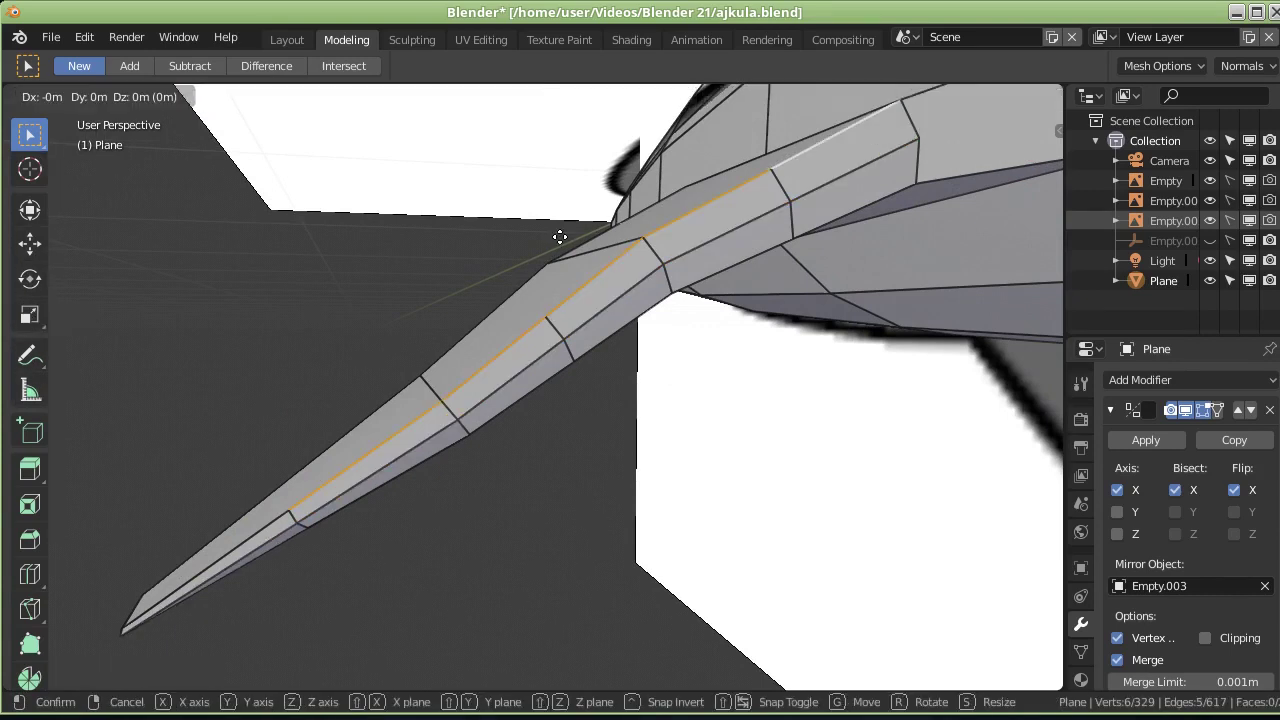
key(z)
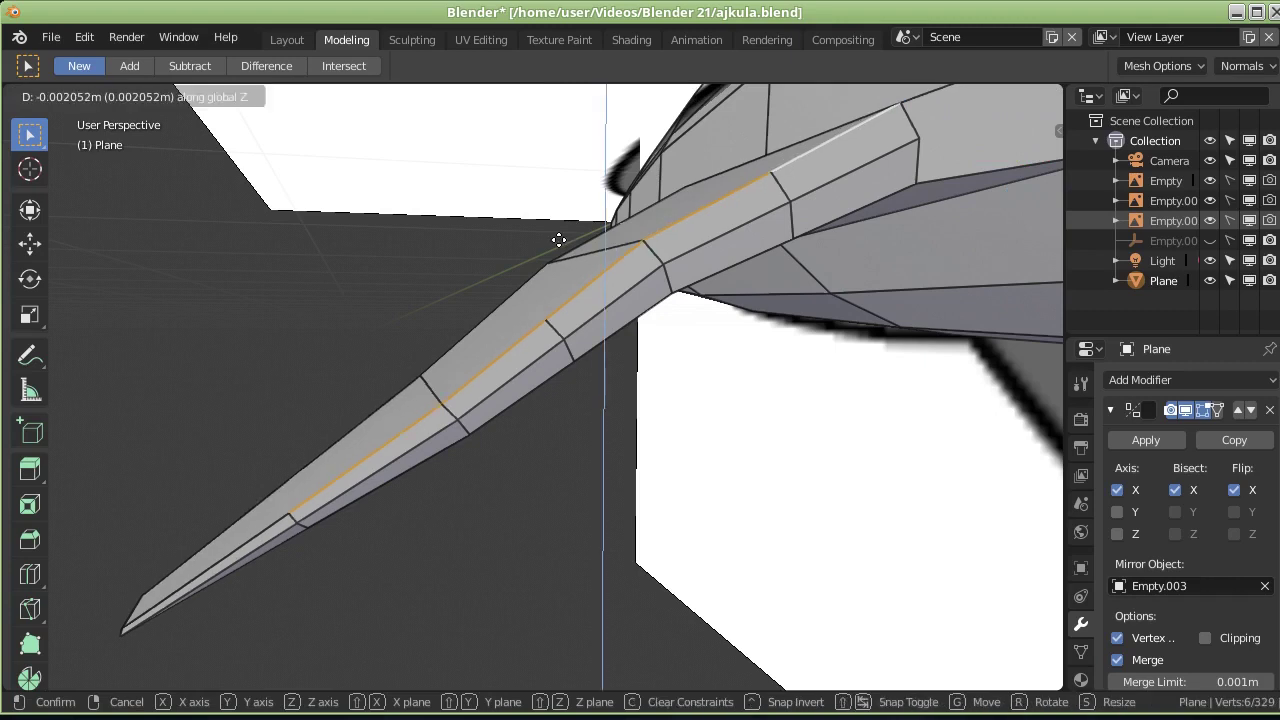
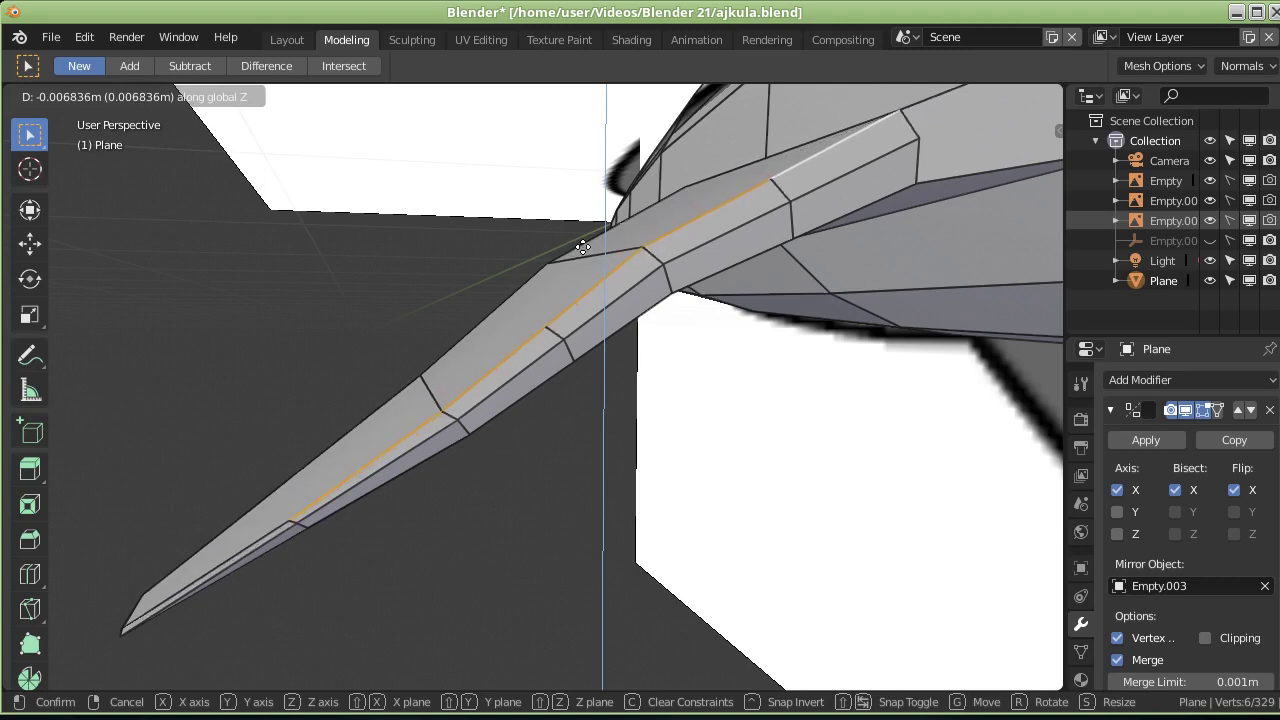
Step: Select the fin's lower edges and raise them along Z
click(583, 249)
click(397, 481)
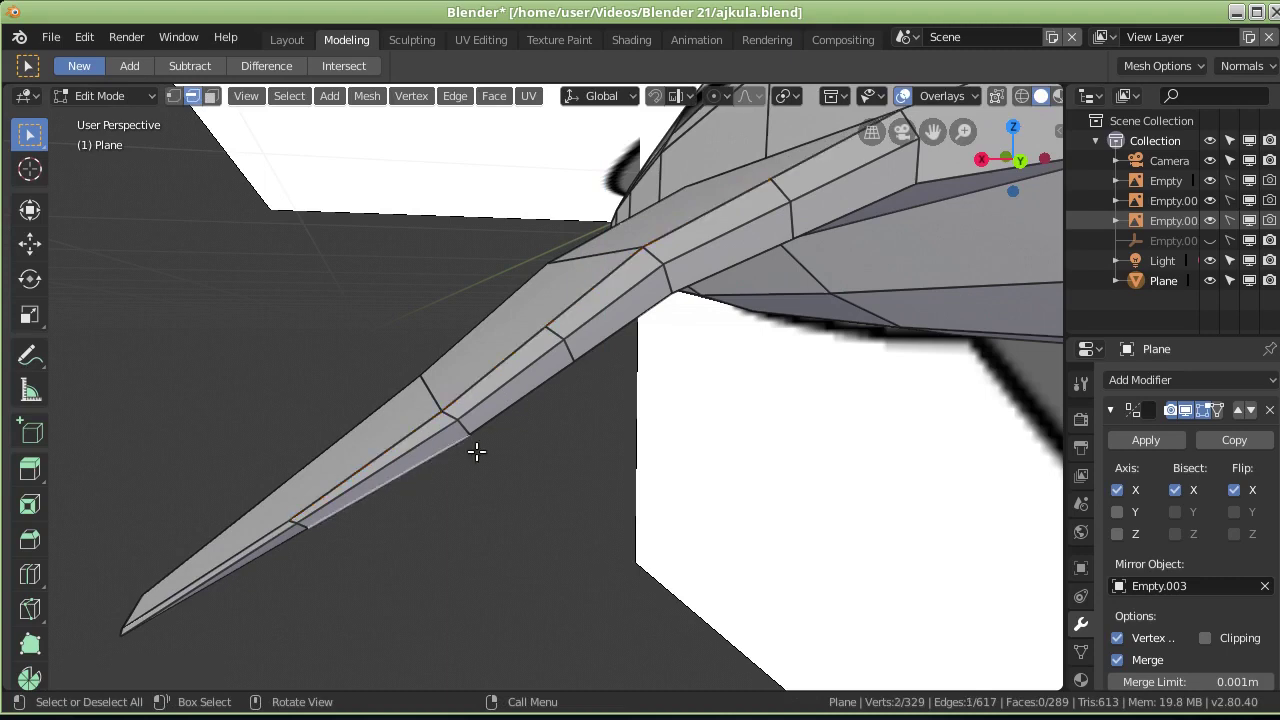
shift+click(797, 238)
shift+click(813, 227)
middle_drag(814, 266, 808, 257)
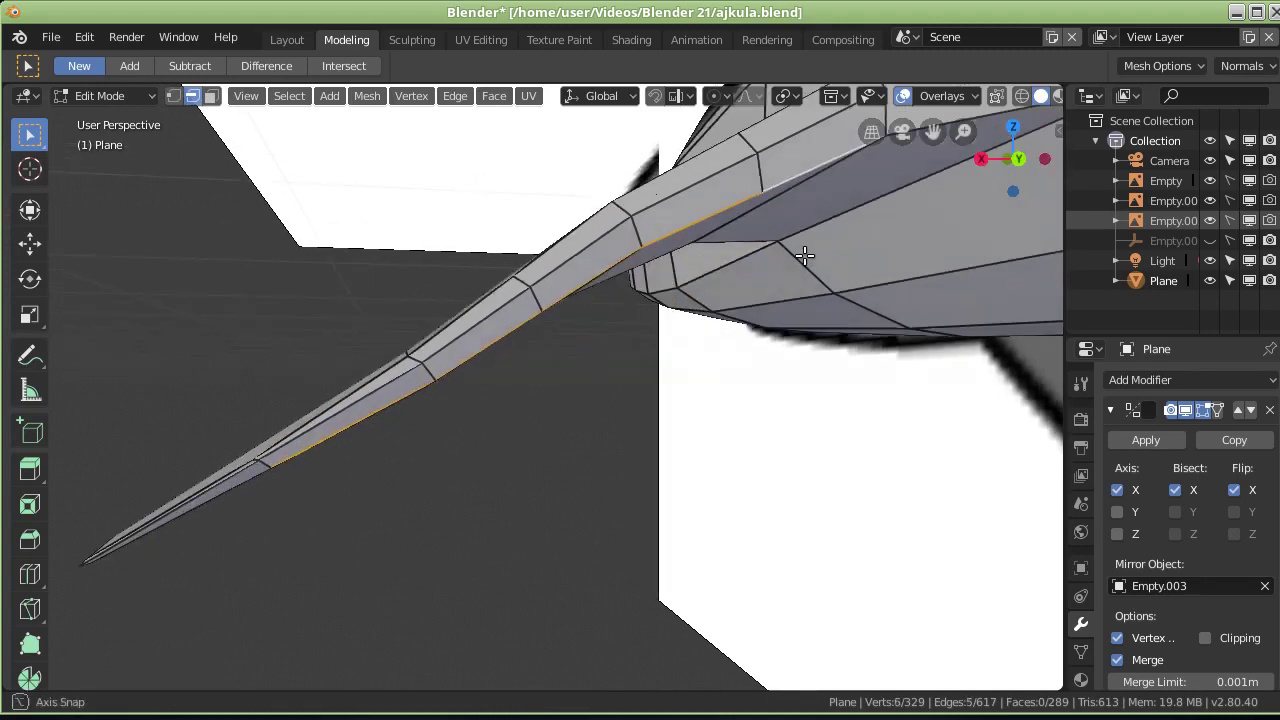
key(g)
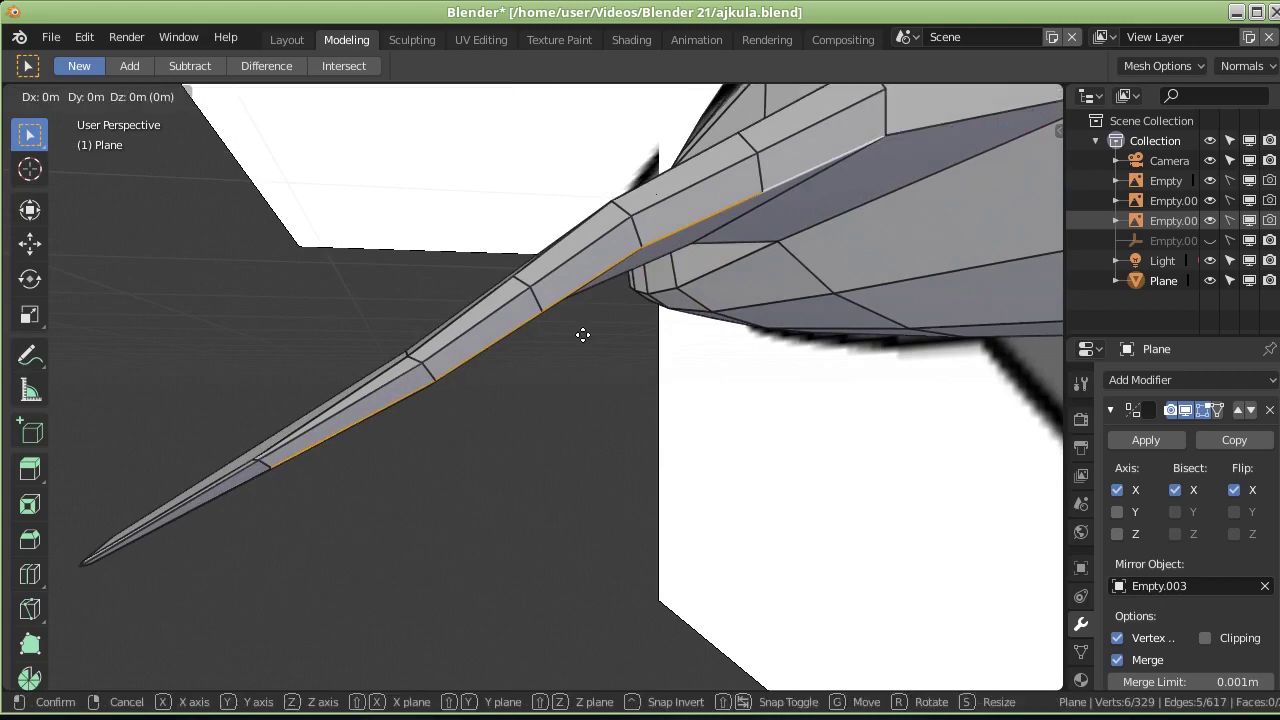
key(z)
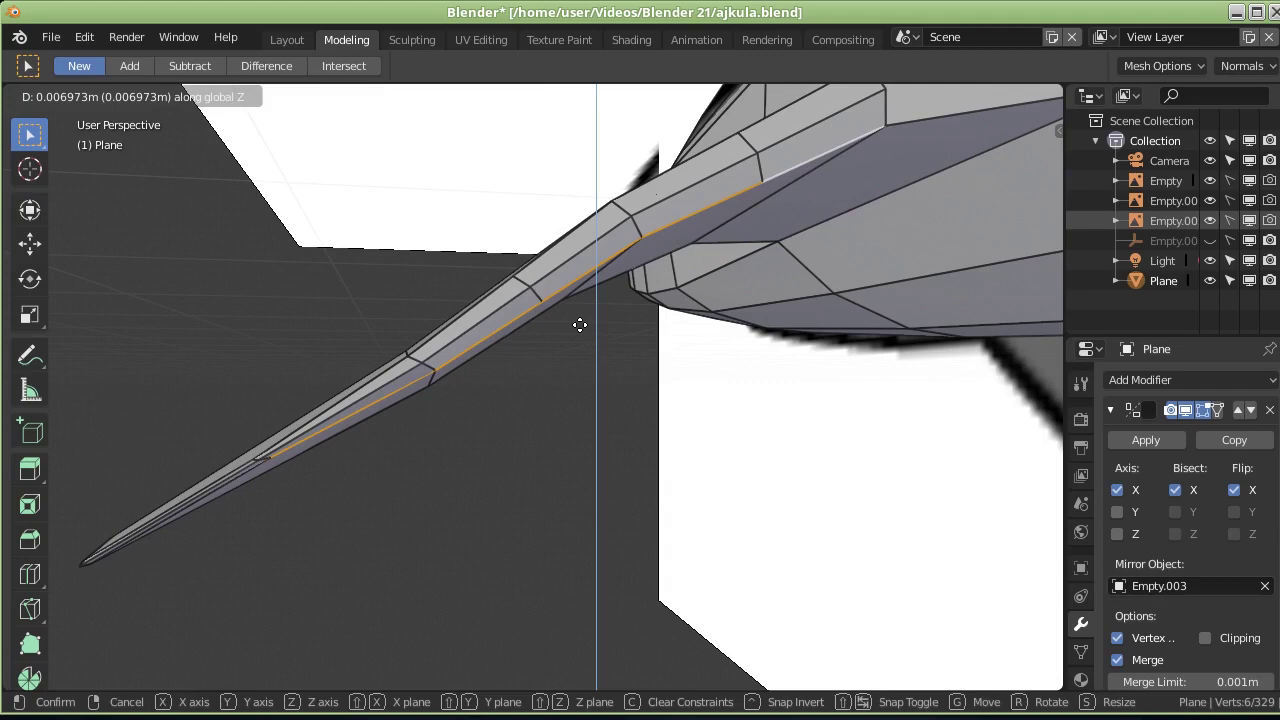
click(580, 325)
Step: Rotate and move the fin tip downward to follow the curved front-view reference
mouse_move(457, 420)
middle_down()
mouse_move(572, 411)
mouse_move(608, 363)
mouse_move(540, 363)
mouse_move(608, 377)
mouse_move(592, 362)
mouse_move(709, 494)
mouse_move(451, 337)
mouse_move(504, 418)
middle_up()
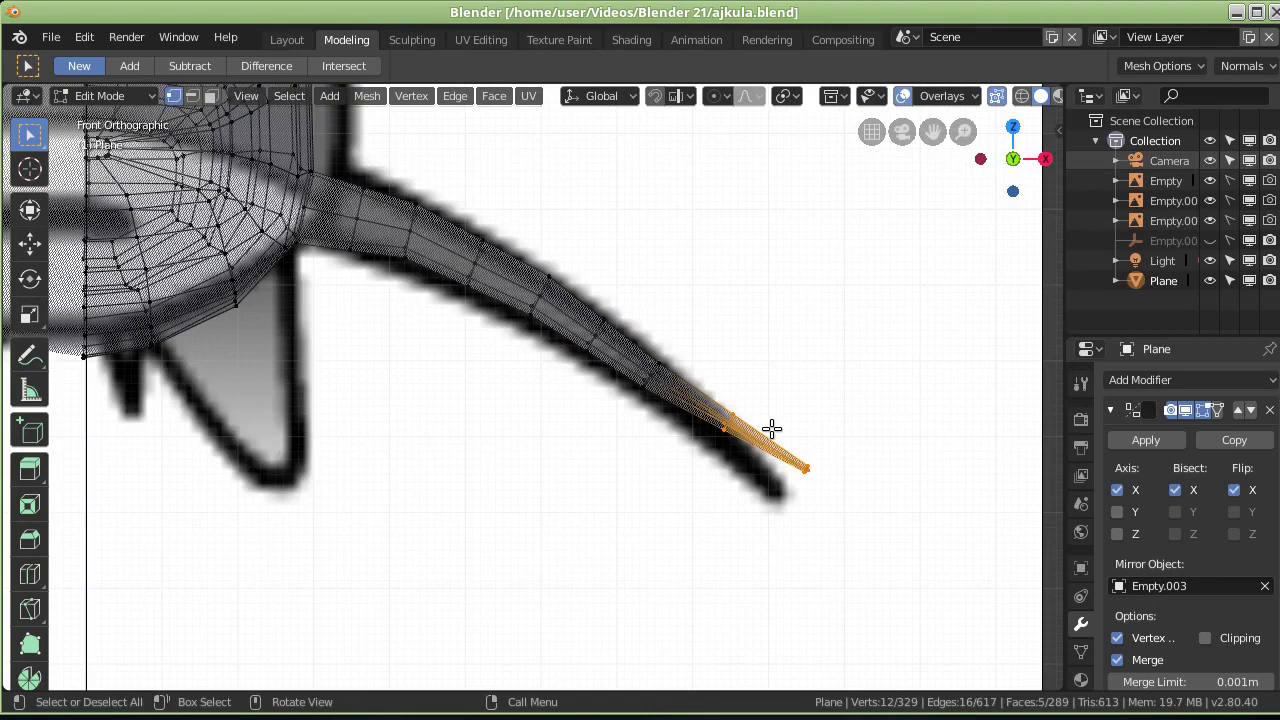
key(r)
click(794, 506)
key(r)
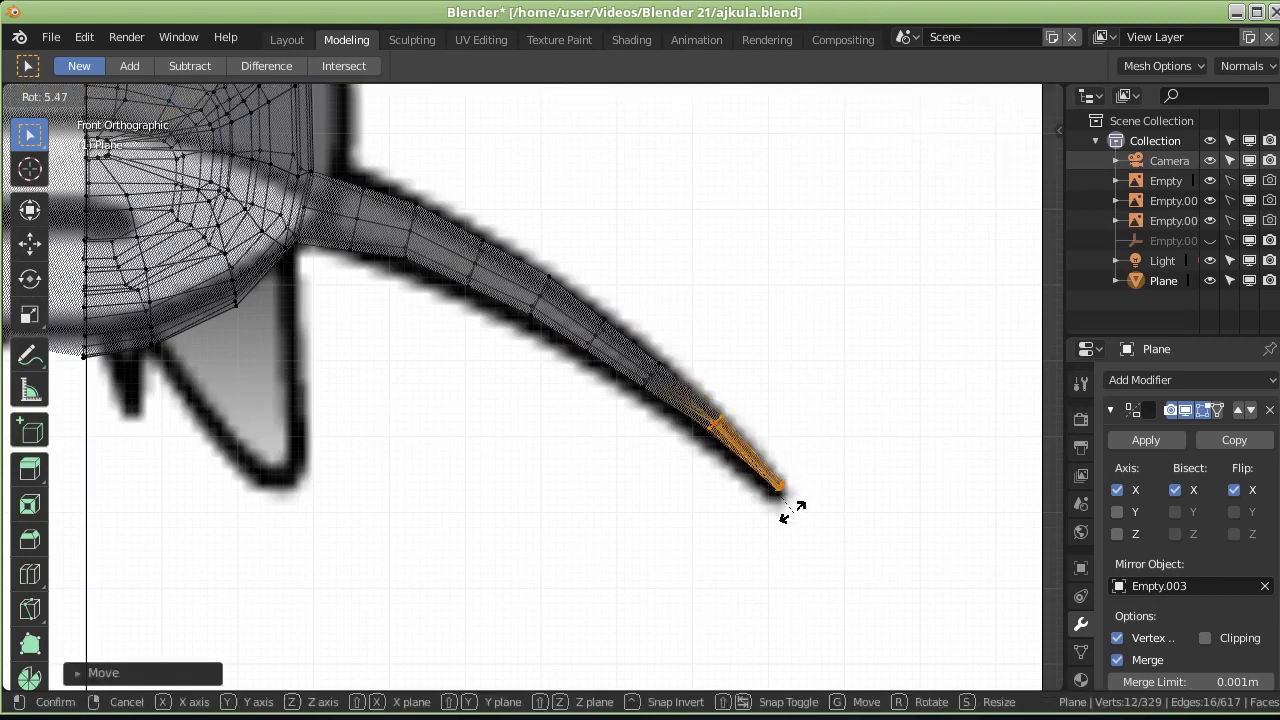
click(792, 511)
key(g)
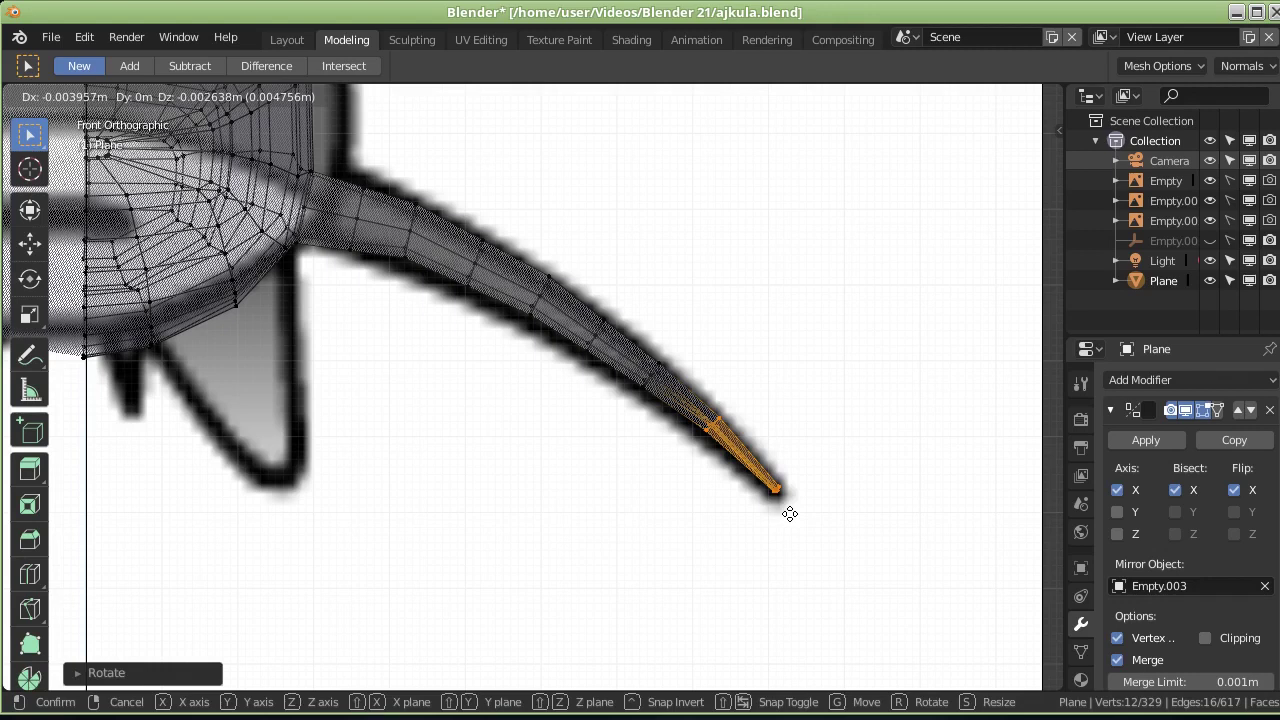
click(790, 513)
mouse_move(814, 454)
middle_down()
mouse_move(620, 480)
mouse_move(420, 233)
middle_up()
mouse_move(416, 388)
middle_down()
mouse_move(434, 431)
mouse_move(610, 392)
middle_up()
key(KP_1)
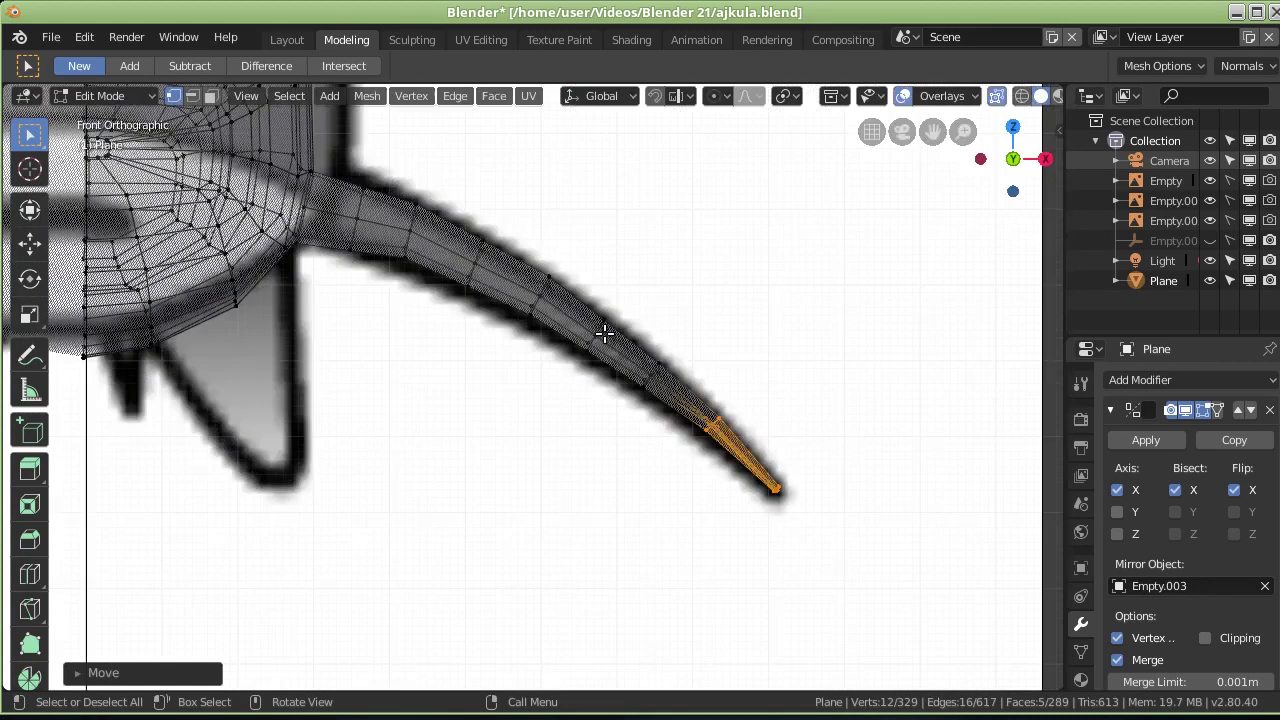
key(KP_3)
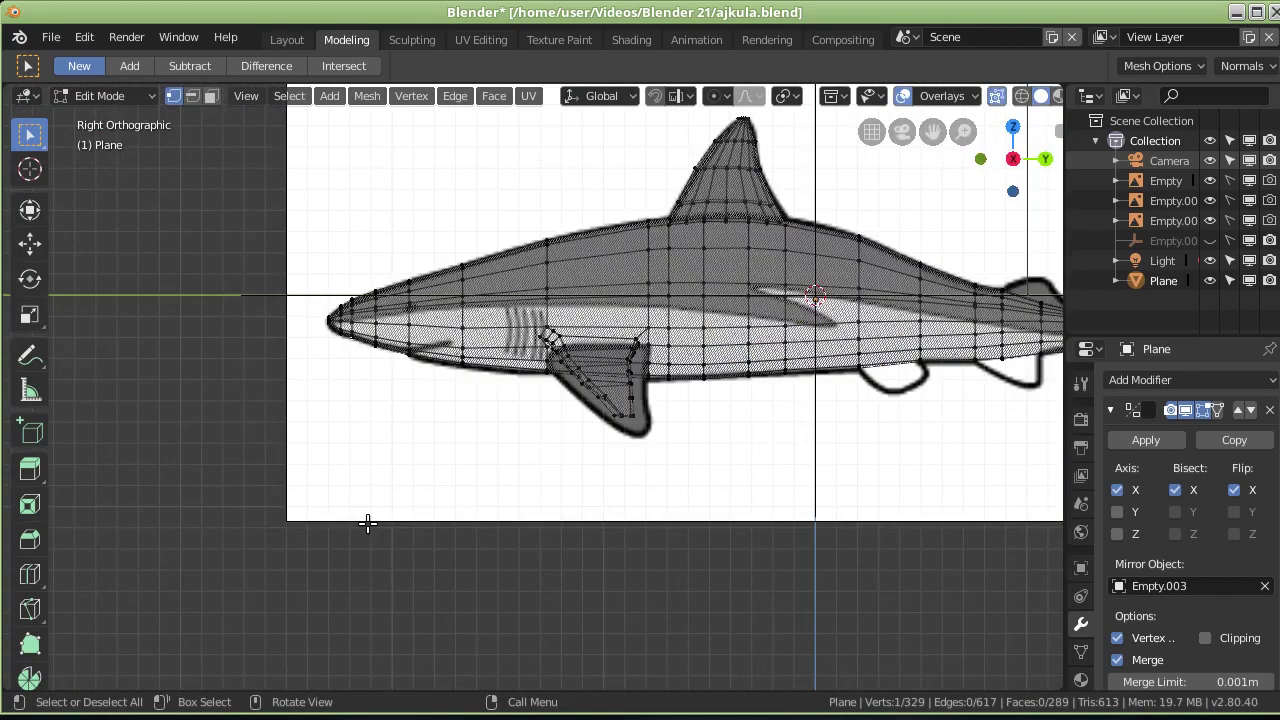
Step: In Top view, slide the fin's outer-edge vertices along Y onto the reference outline
key(KP_7)
click(367, 524)
scroll(562, 377, up, 3)
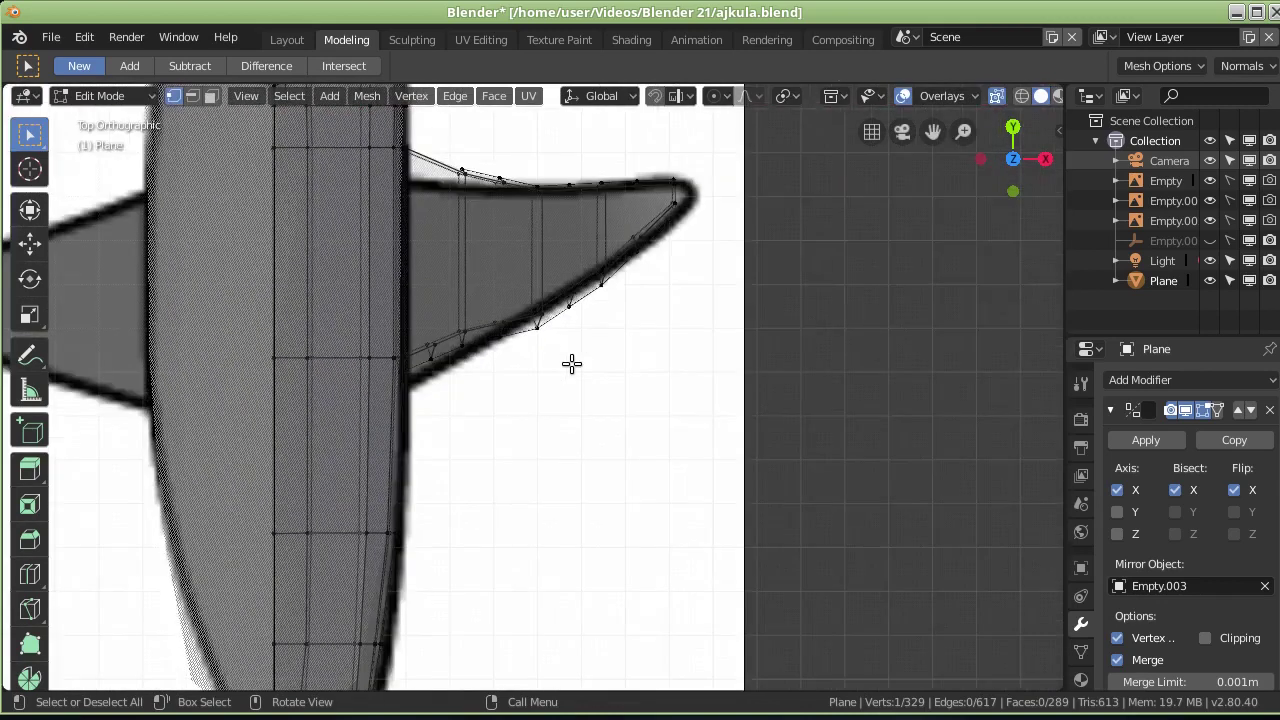
scroll(571, 364, up, 3)
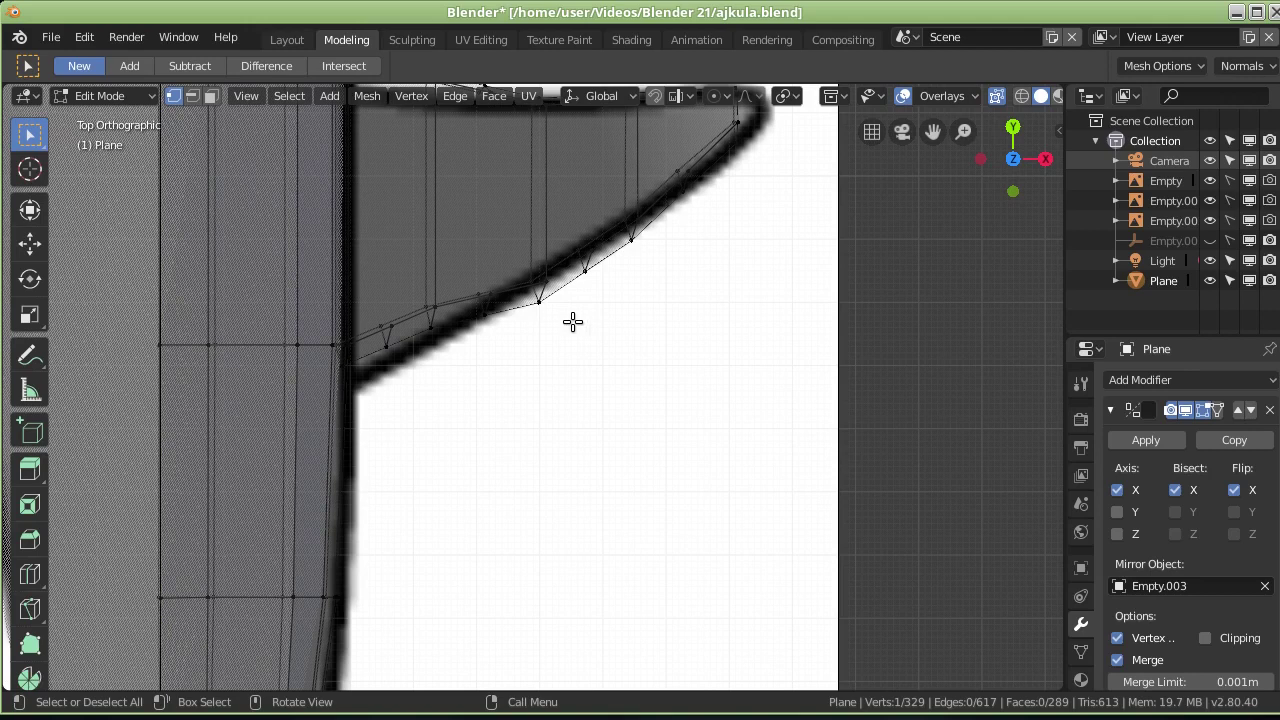
drag(514, 342, 655, 203)
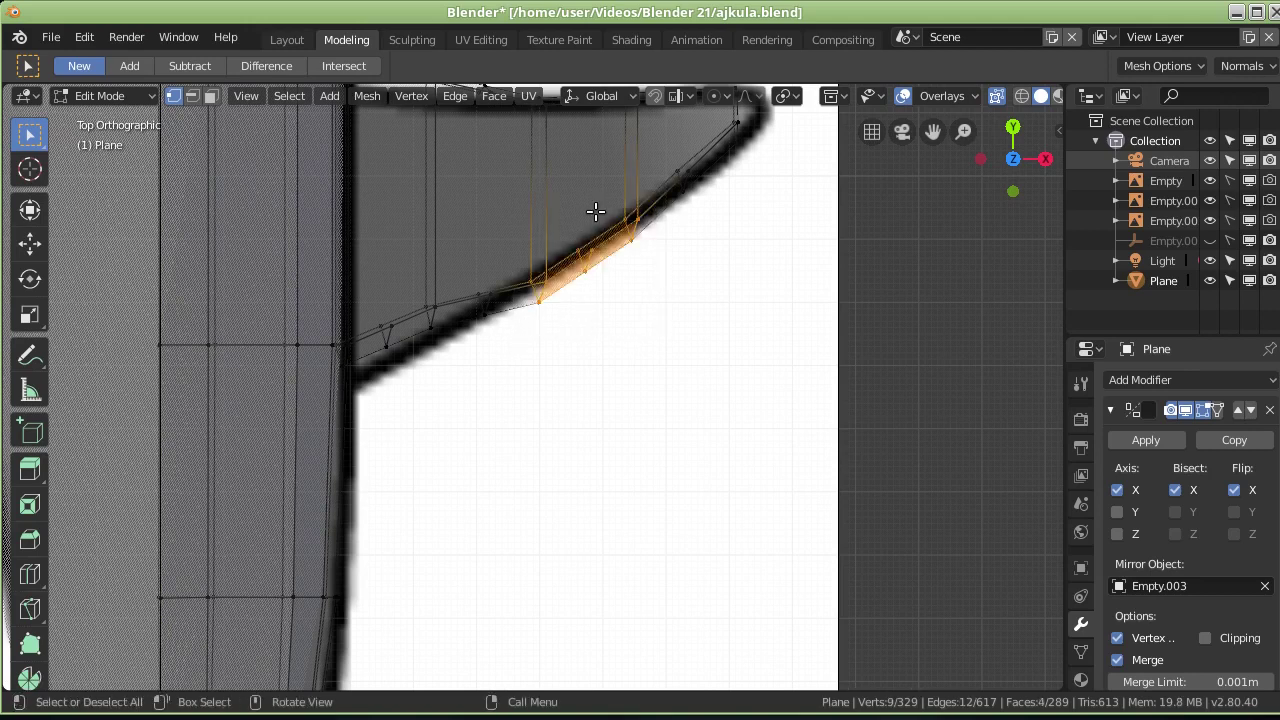
key(g)
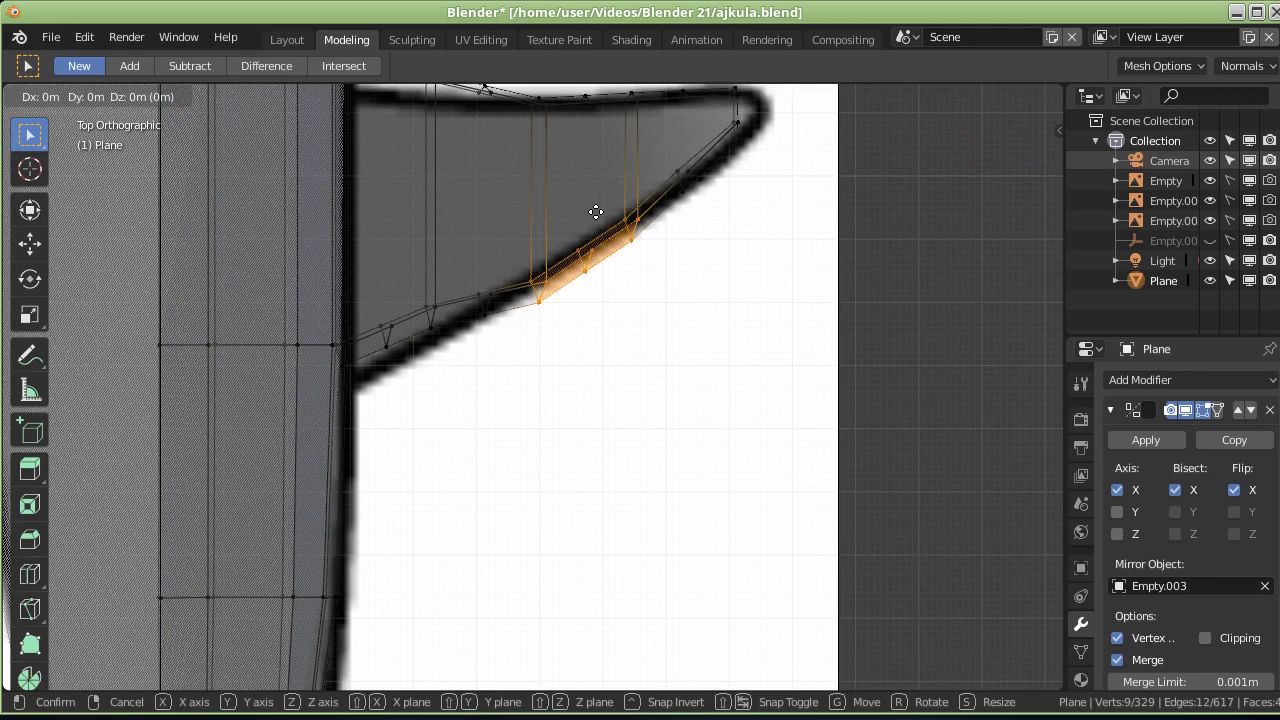
key(x)
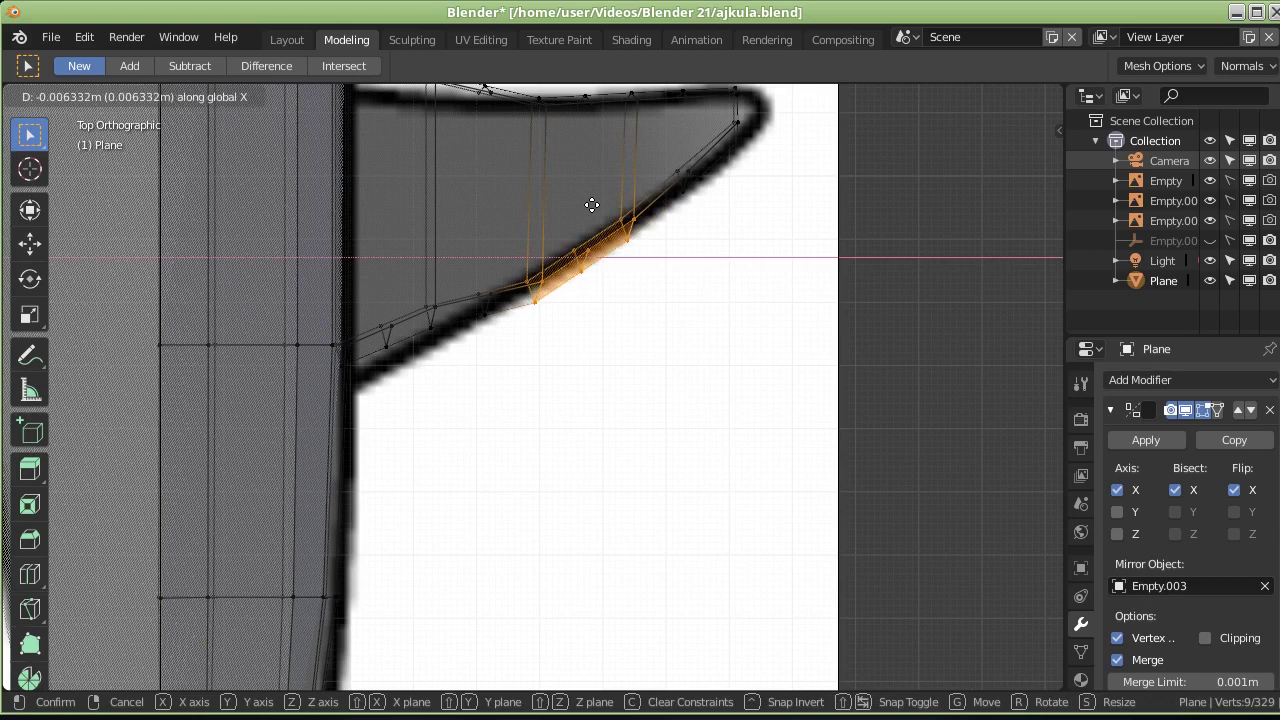
key(y)
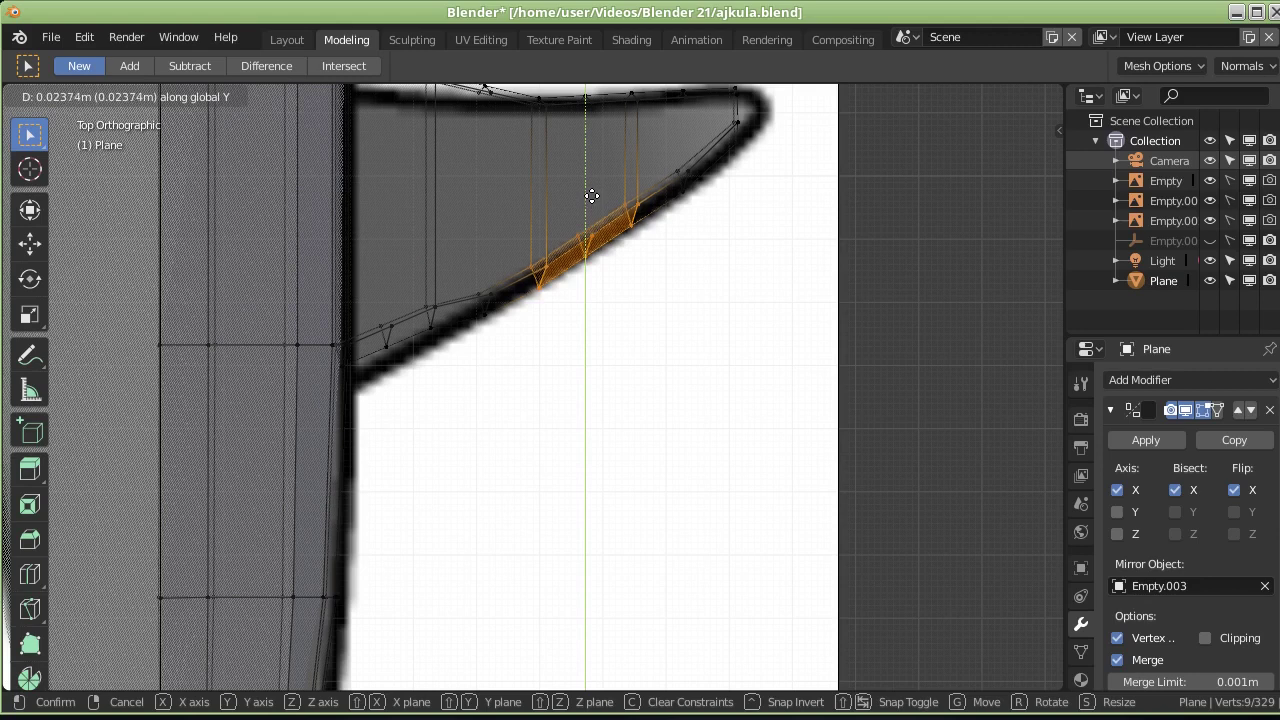
click(592, 196)
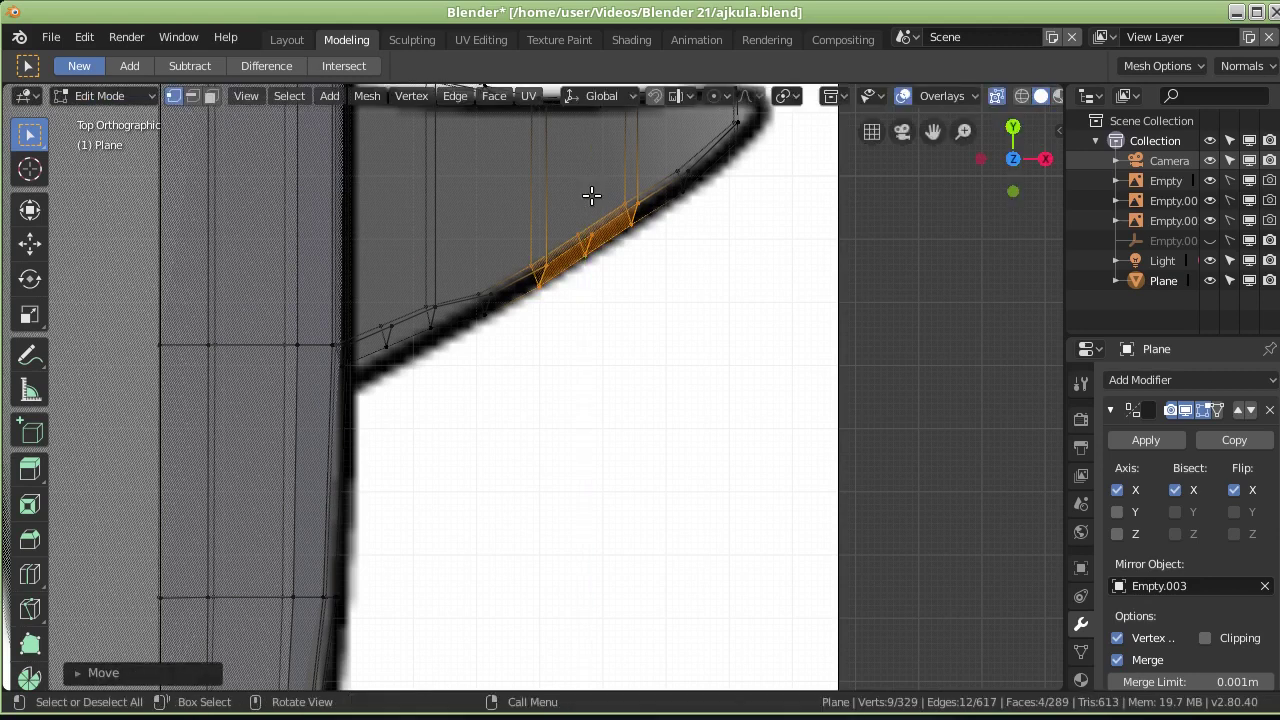
Step: Shift the vertices near the fin root along Y to match the outline
scroll(690, 188, up, 2)
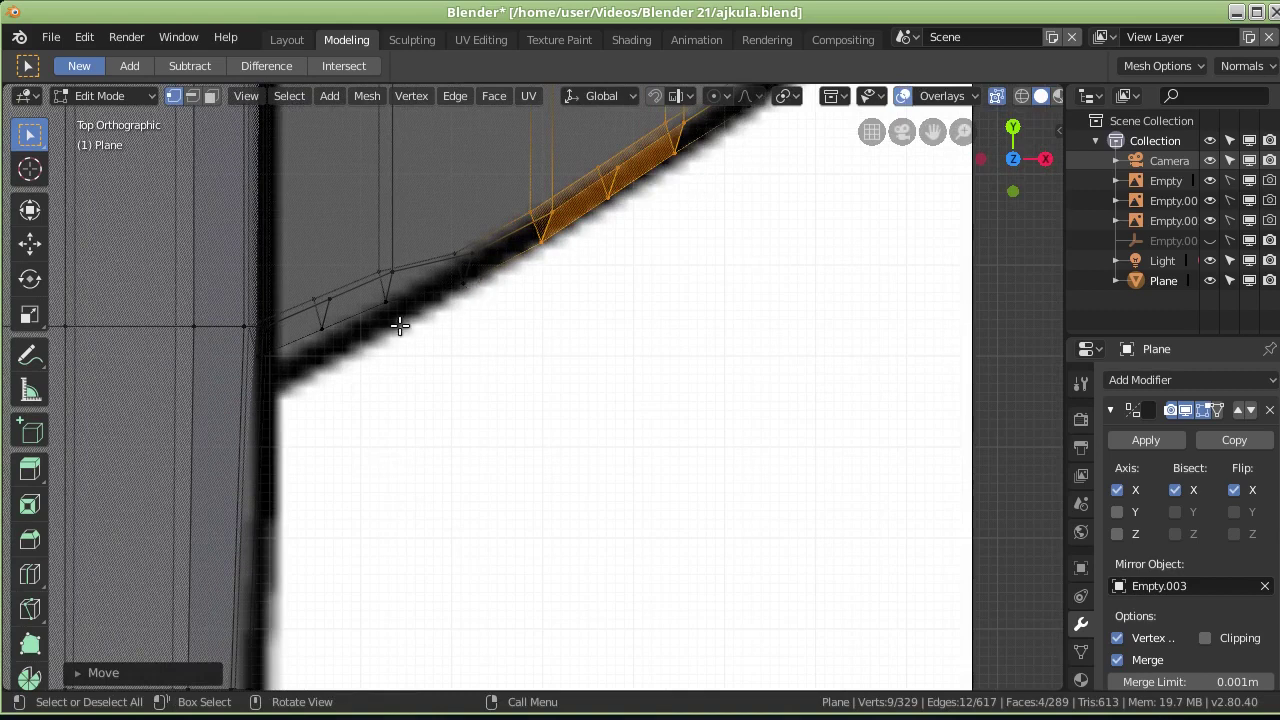
drag(305, 358, 420, 236)
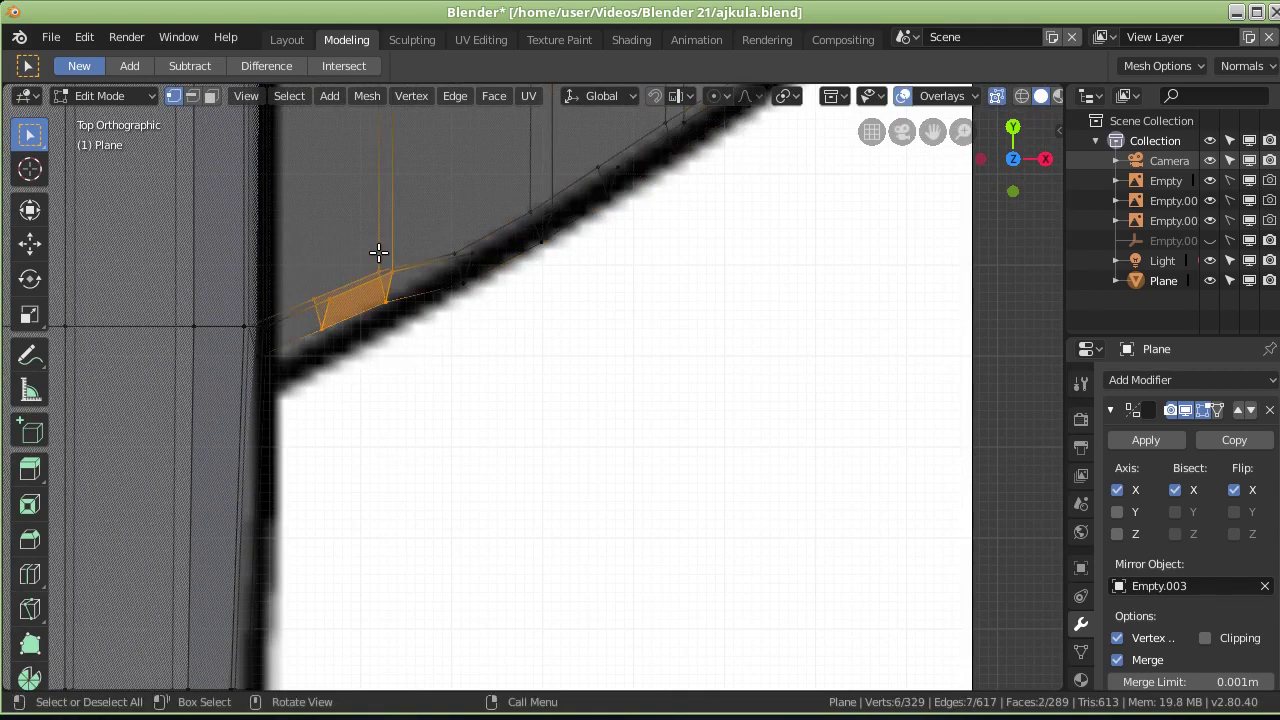
key(g)
key(y)
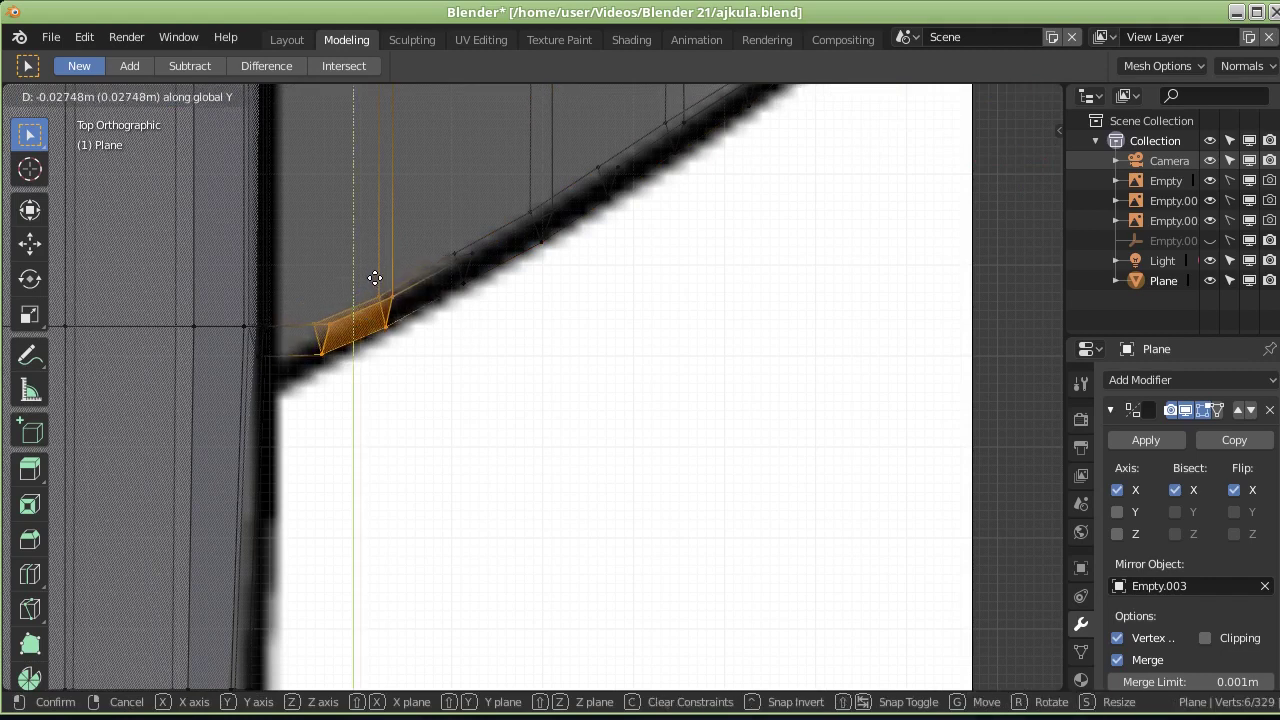
click(375, 279)
mouse_move(340, 400)
middle_down()
mouse_move(314, 394)
mouse_move(297, 366)
middle_up()
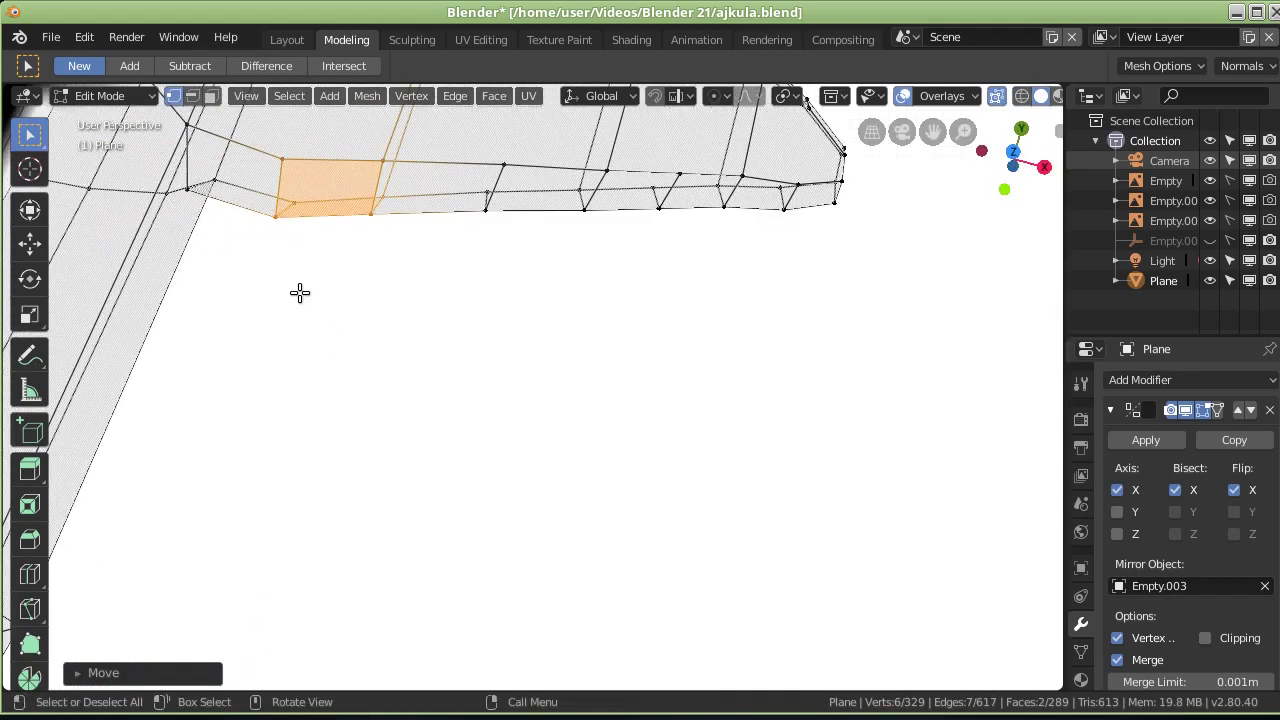
mouse_move(314, 306)
middle_down()
mouse_move(320, 331)
mouse_move(292, 280)
mouse_move(337, 346)
mouse_move(317, 151)
mouse_move(374, 294)
mouse_move(480, 303)
mouse_move(396, 320)
middle_up()
Step: Switch to Object Mode and turn off X-ray shading
click(485, 348)
middle_drag(485, 348, 157, 94)
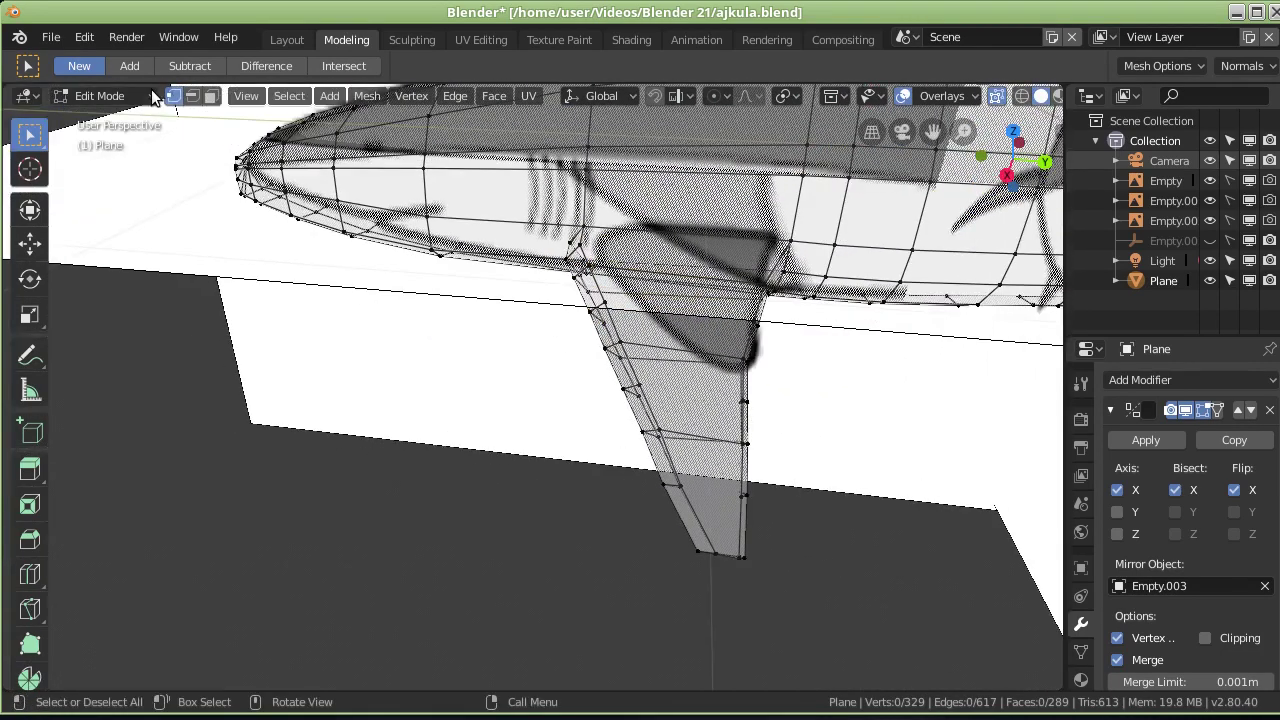
click(143, 96)
click(115, 114)
mouse_move(333, 313)
middle_down()
mouse_move(363, 351)
mouse_move(471, 383)
mouse_move(449, 340)
mouse_move(443, 237)
mouse_move(377, 191)
mouse_move(480, 354)
mouse_move(896, 68)
middle_up()
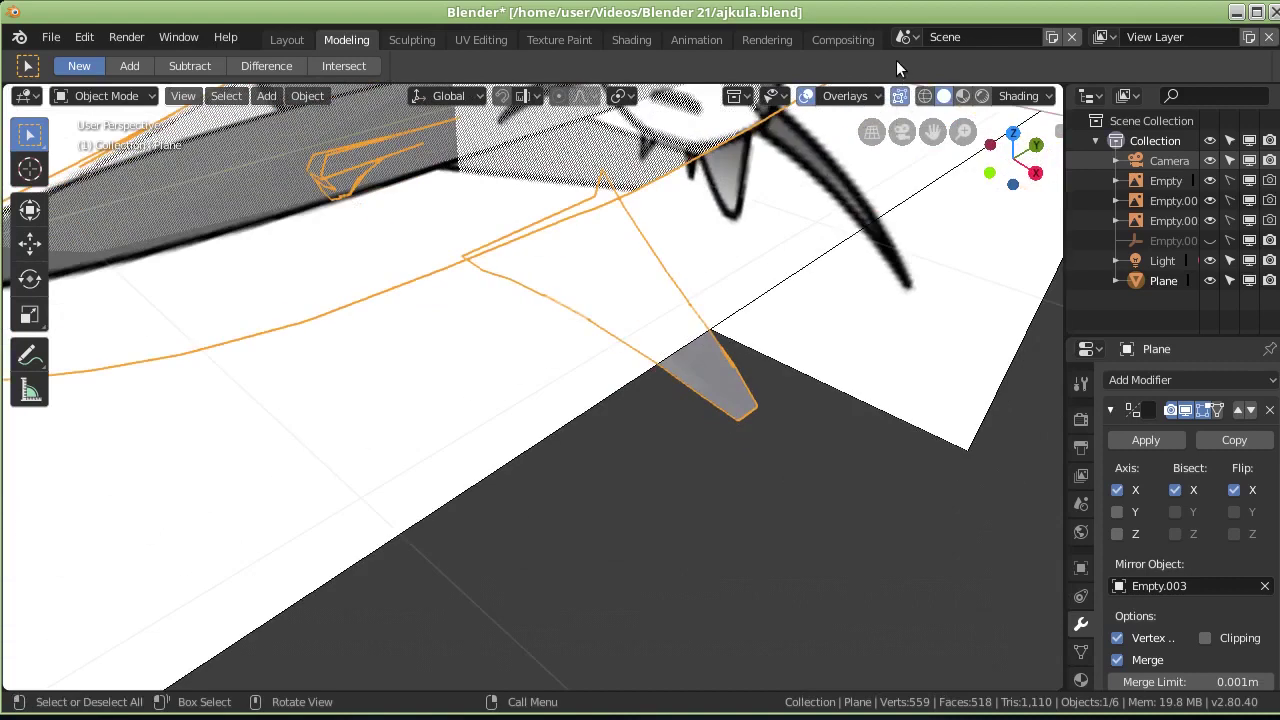
click(899, 96)
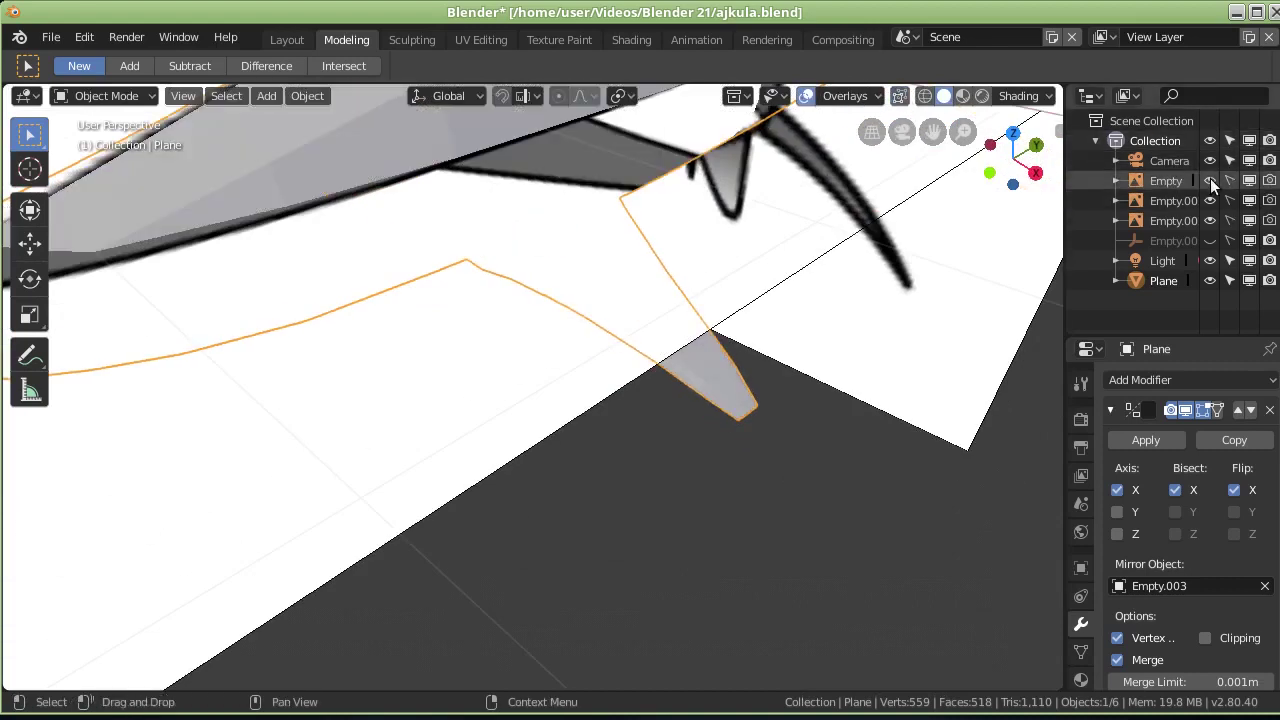
Step: Hide and re-show the reference empties while orbiting, then return to Edit Mode side view
drag(1210, 180, 1207, 221)
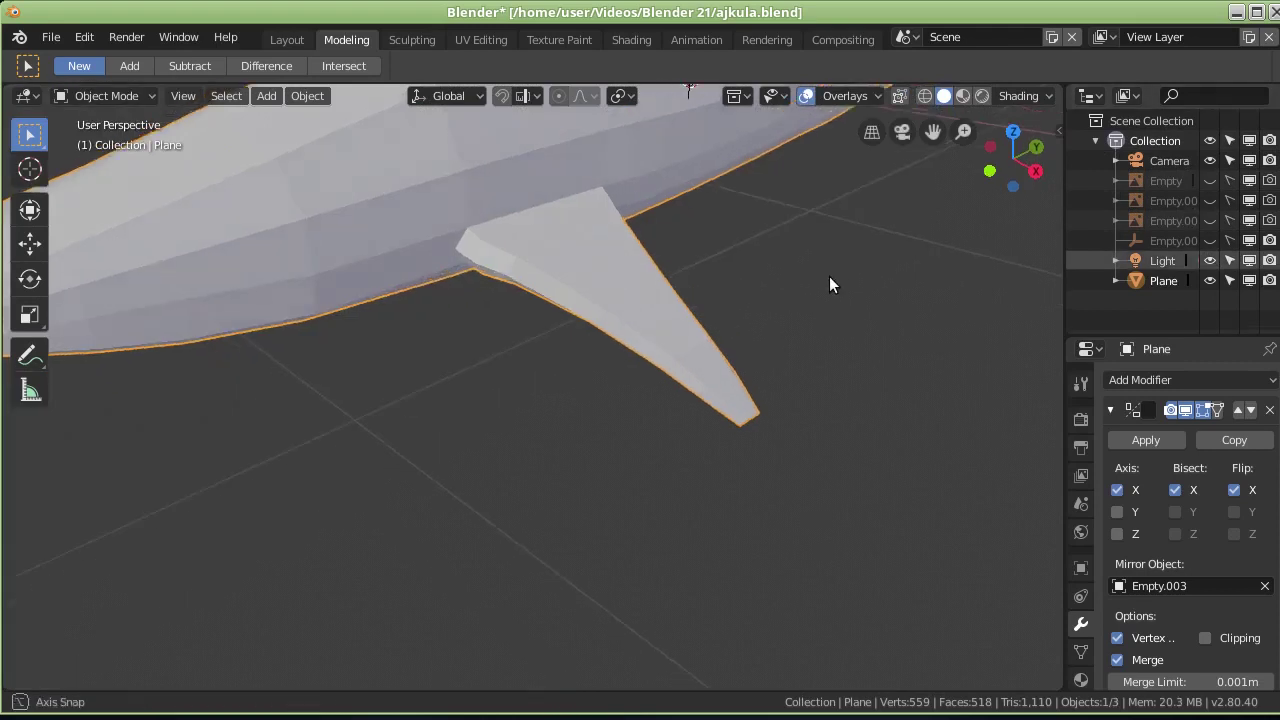
scroll(816, 268, down, 5)
mouse_move(804, 259)
middle_down()
mouse_move(777, 291)
mouse_move(684, 312)
mouse_move(772, 336)
middle_up()
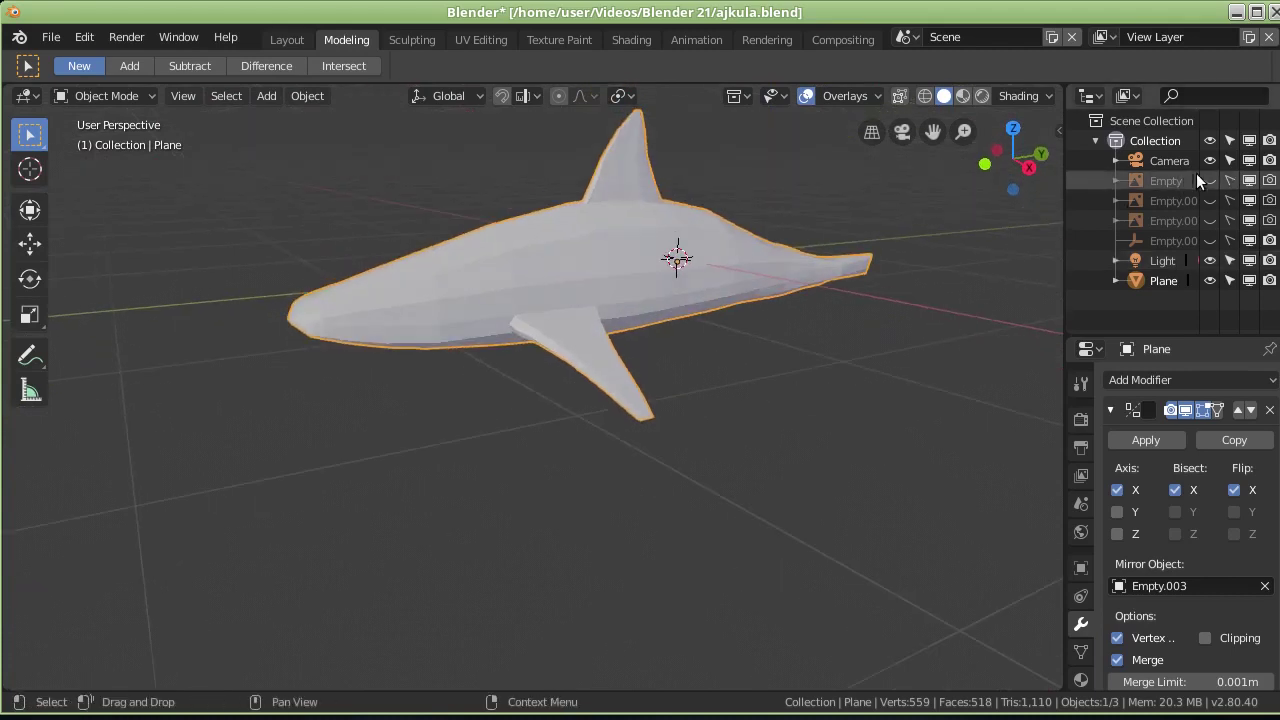
drag(1209, 180, 1209, 240)
mouse_move(670, 352)
middle_down()
mouse_move(574, 330)
mouse_move(587, 319)
middle_up()
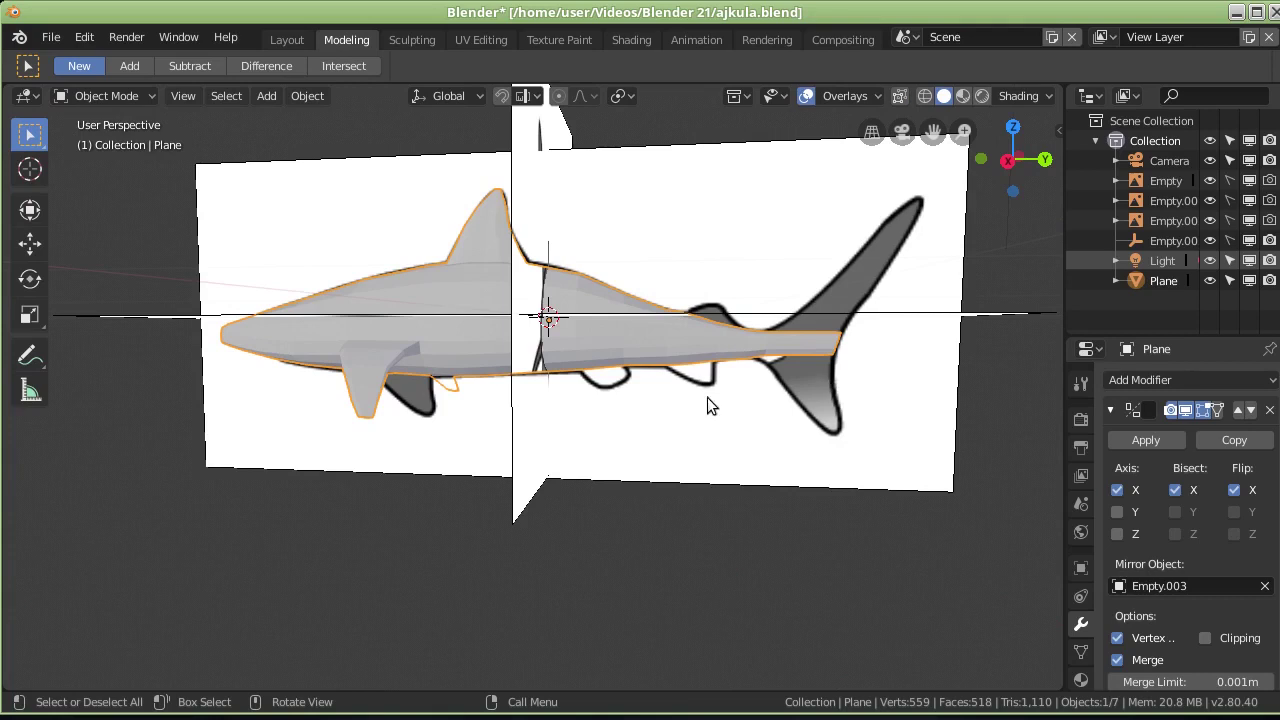
mouse_move(625, 387)
middle_down()
mouse_move(651, 380)
mouse_move(616, 387)
middle_up()
mouse_move(574, 453)
middle_down()
mouse_move(666, 453)
mouse_move(427, 275)
mouse_move(466, 246)
mouse_move(481, 371)
middle_up()
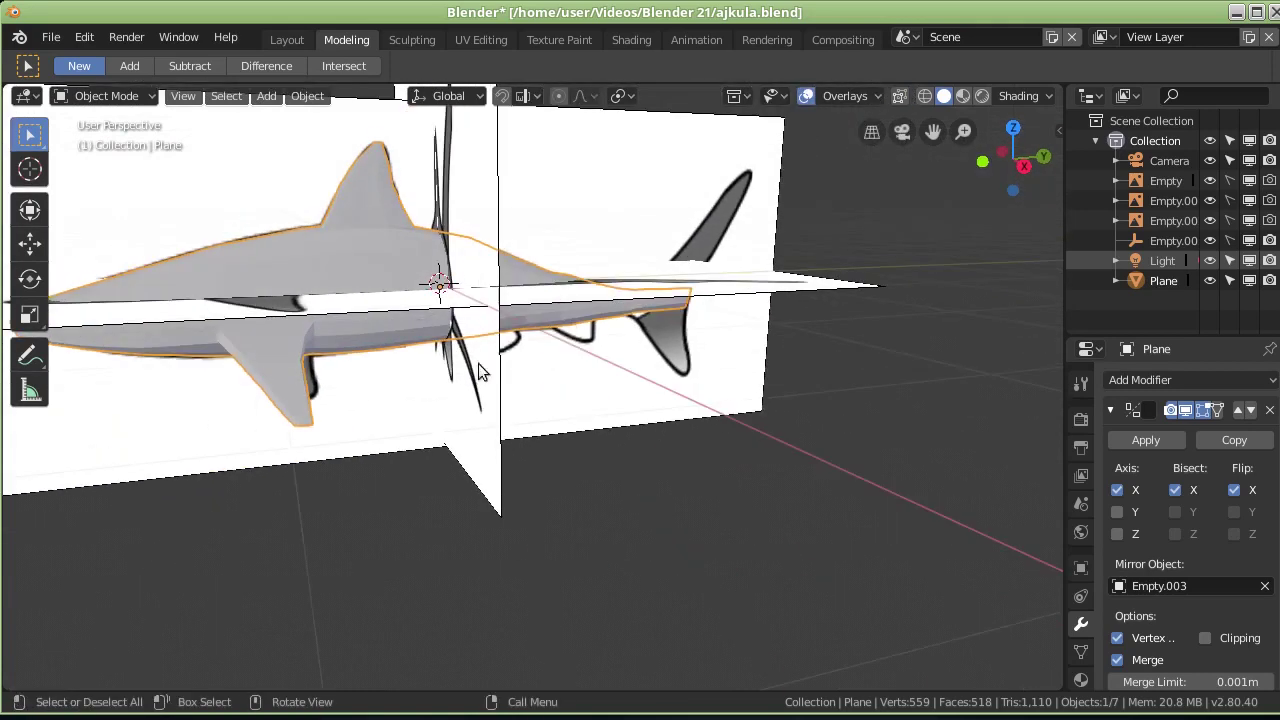
middle_drag(556, 334, 639, 336)
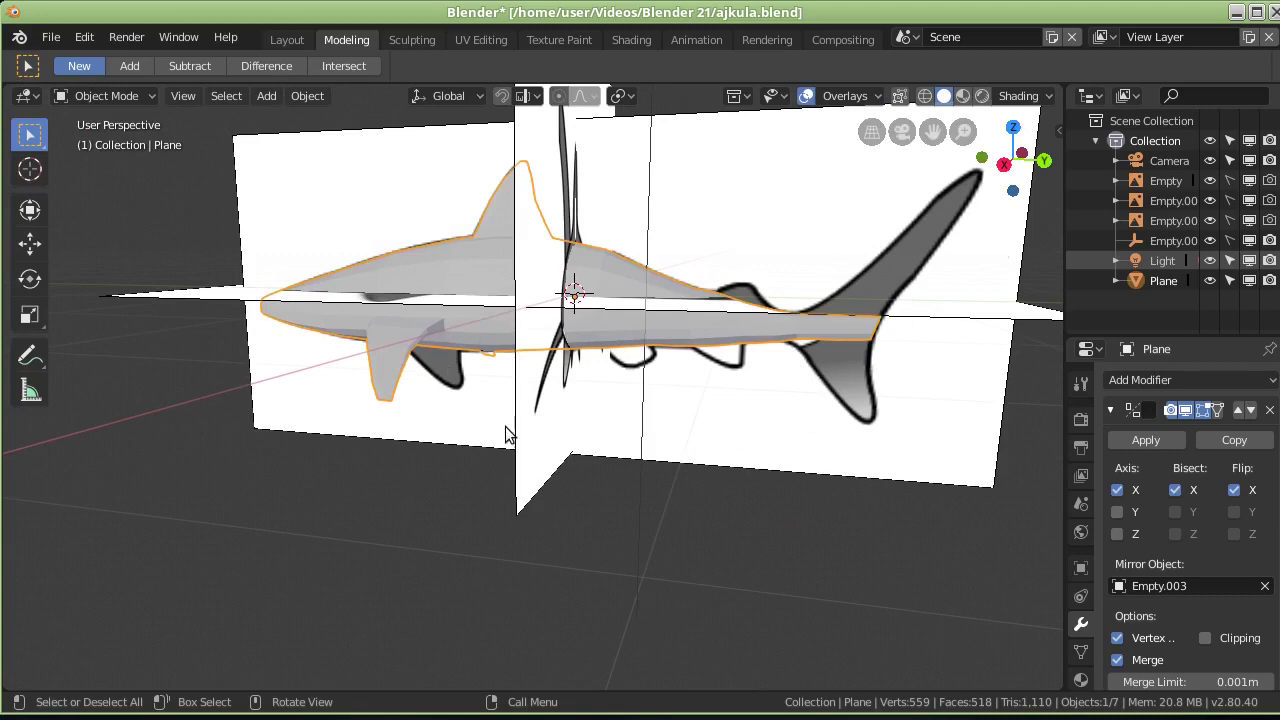
middle_drag(437, 408, 647, 380)
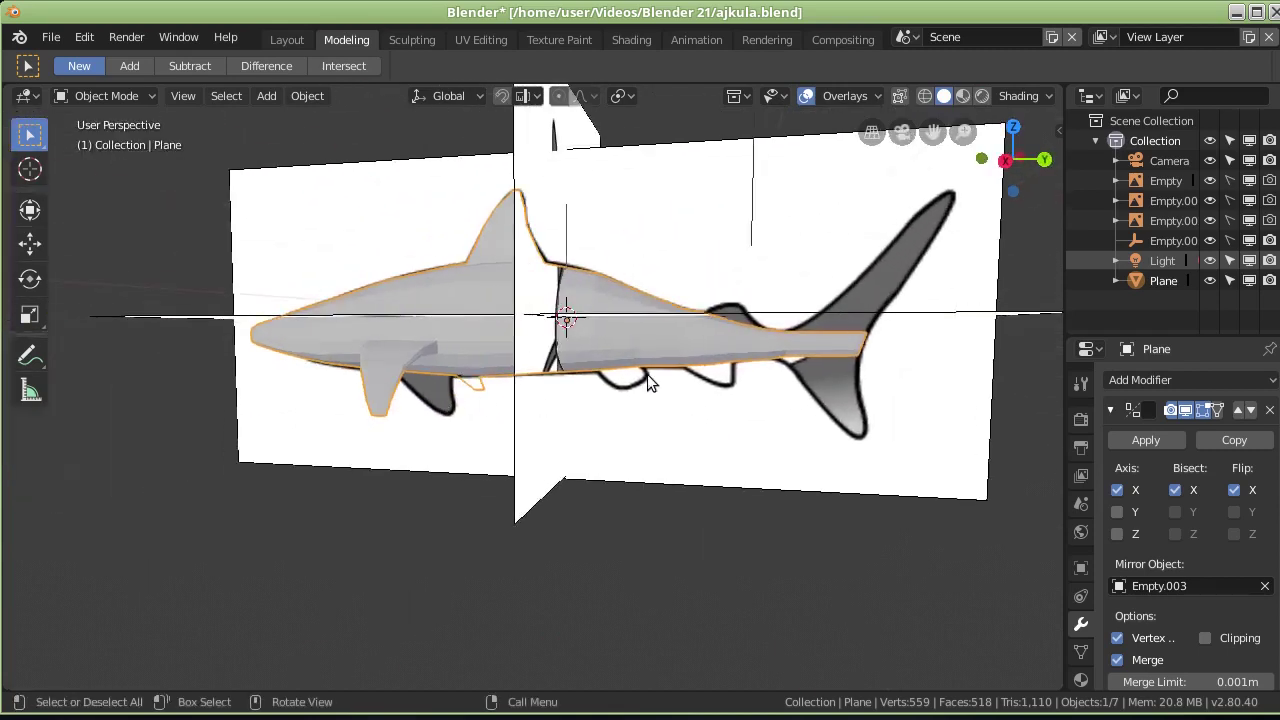
key(Tab)
key(KP_3)
scroll(624, 355, up, 3)
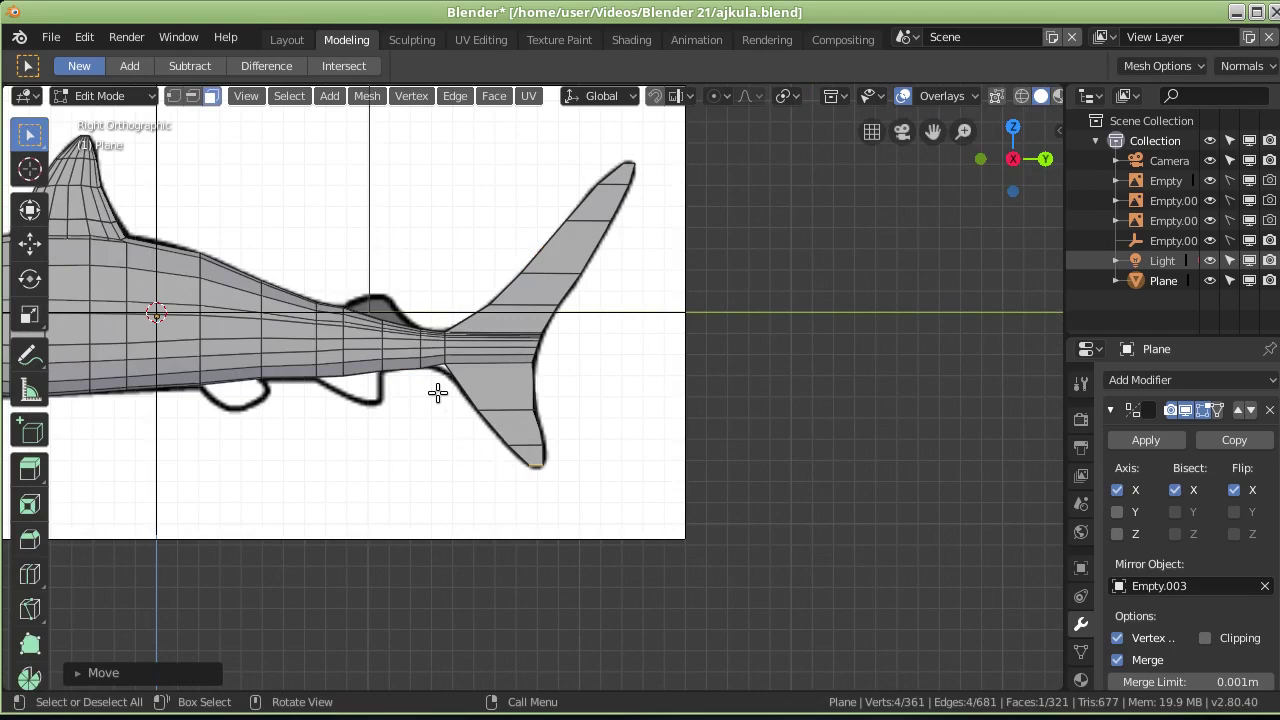
Step: Lower the edge at the fin-body junction along Z
scroll(437, 393, up, 2)
scroll(366, 366, up, 2)
scroll(320, 366, up, 2)
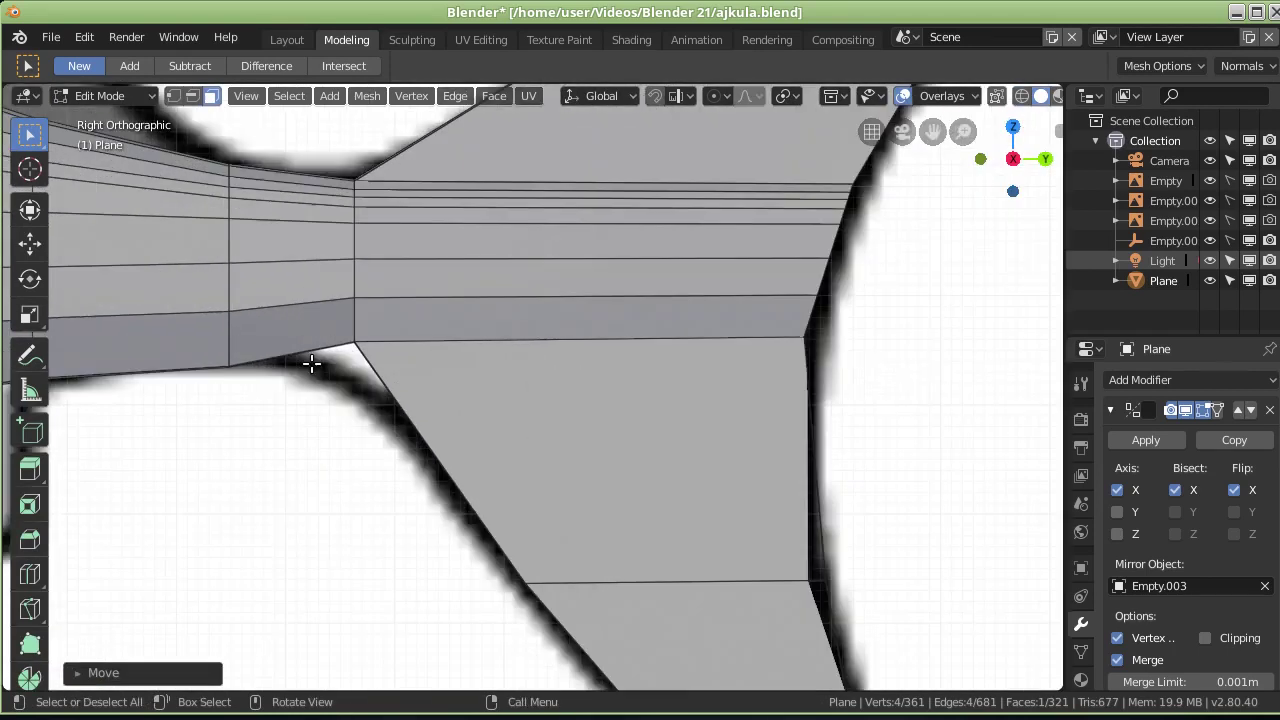
middle_drag(329, 366, 406, 307)
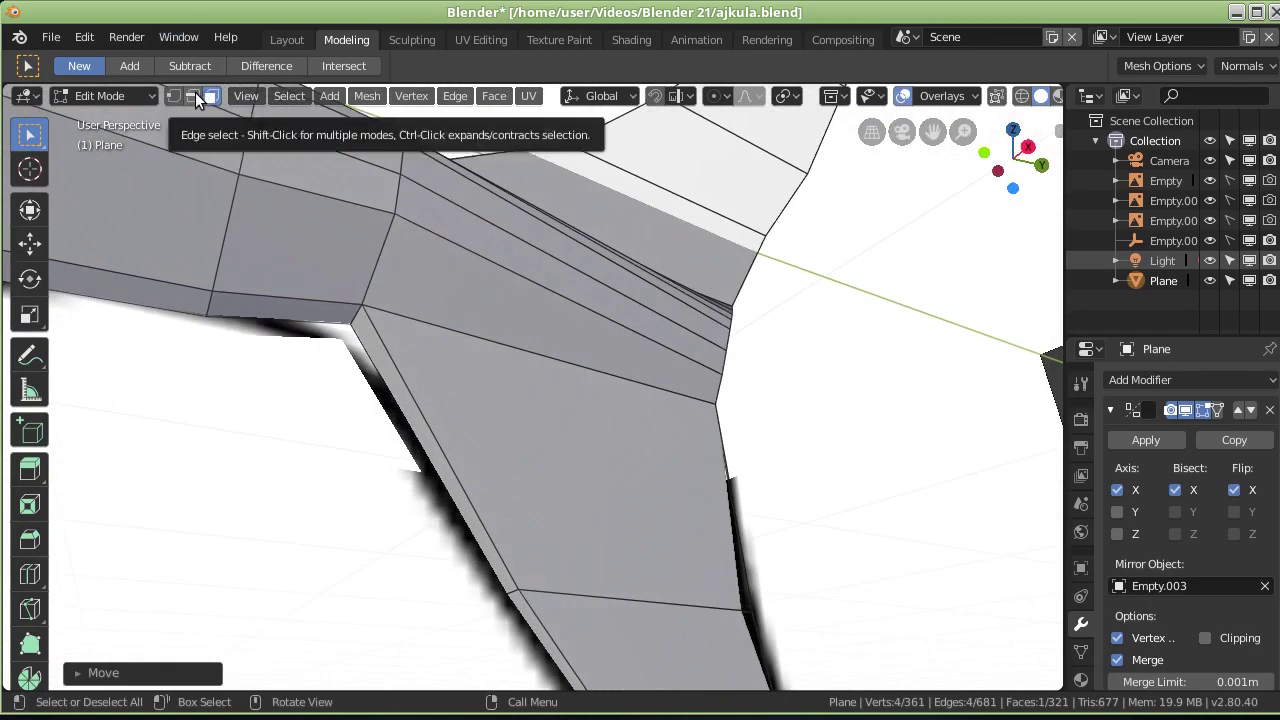
click(196, 92)
click(357, 313)
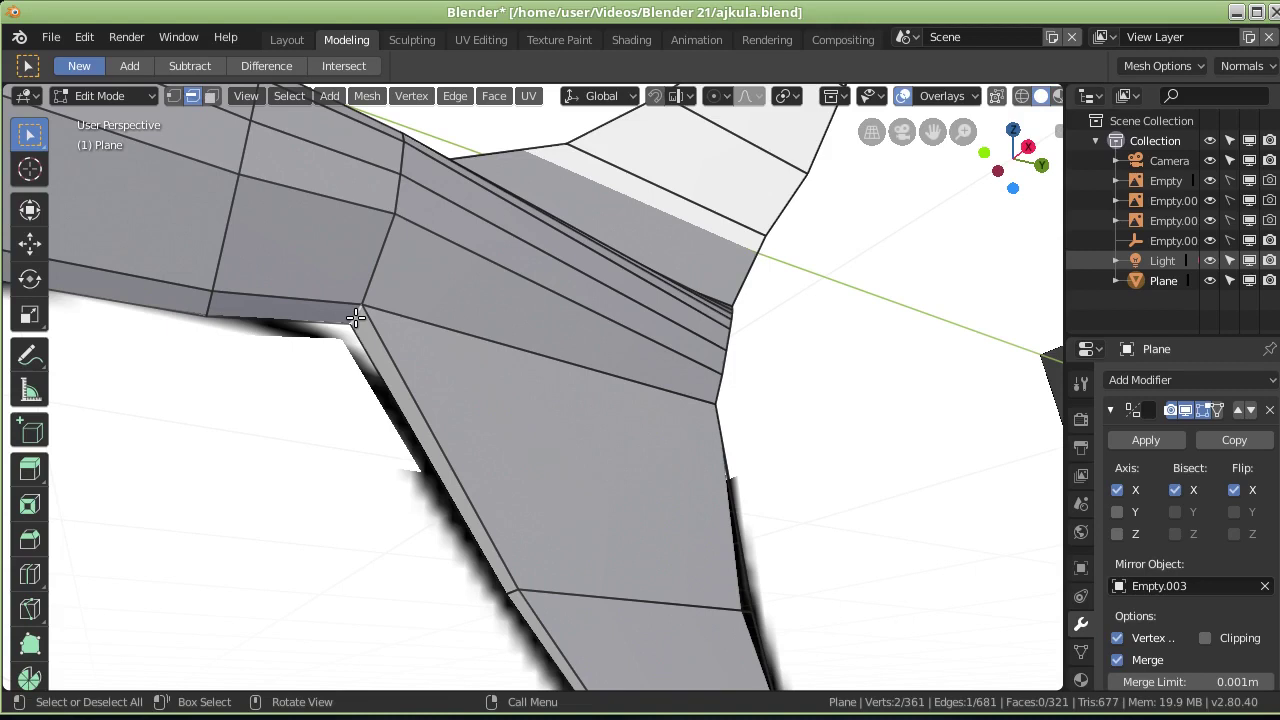
key(g)
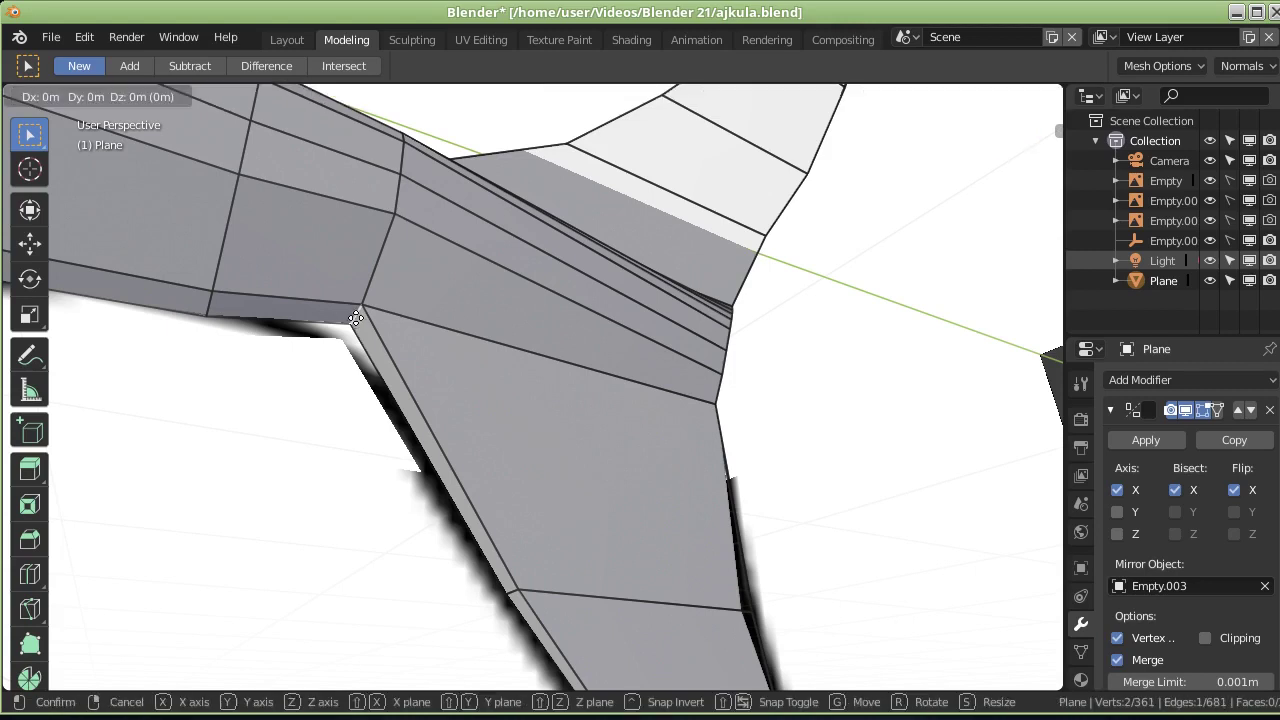
key(z)
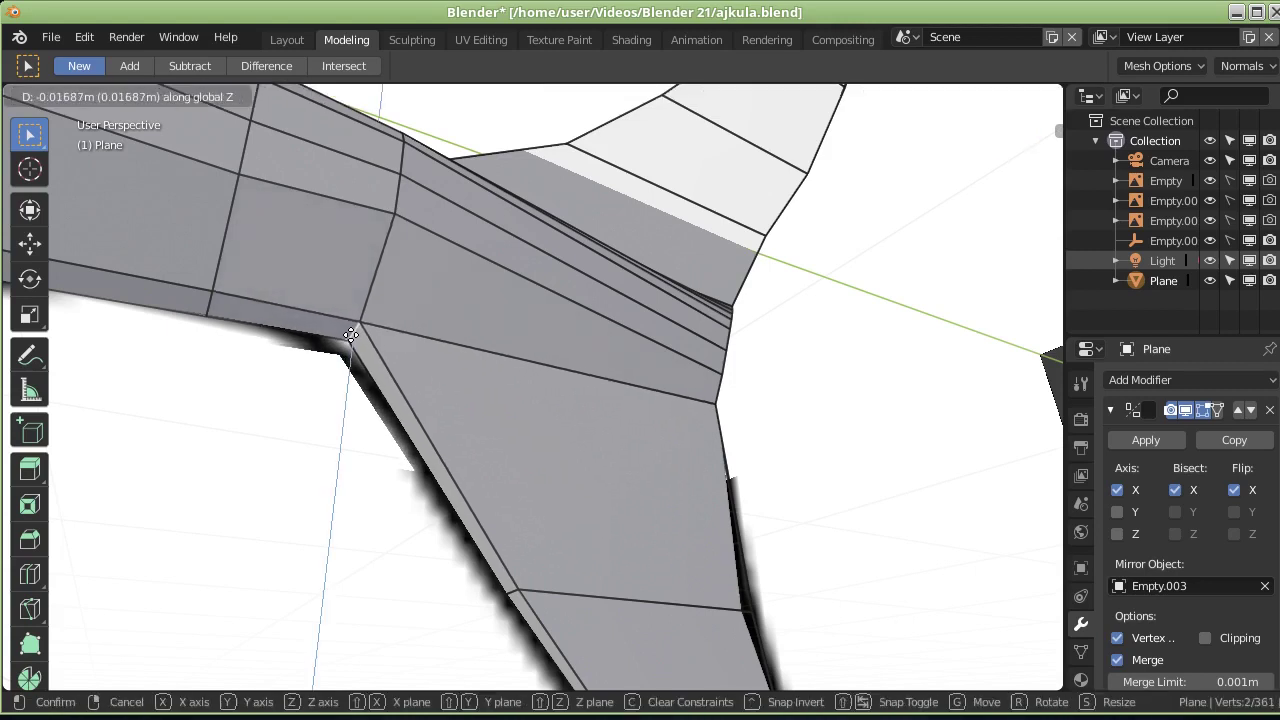
click(352, 335)
key(KP_3)
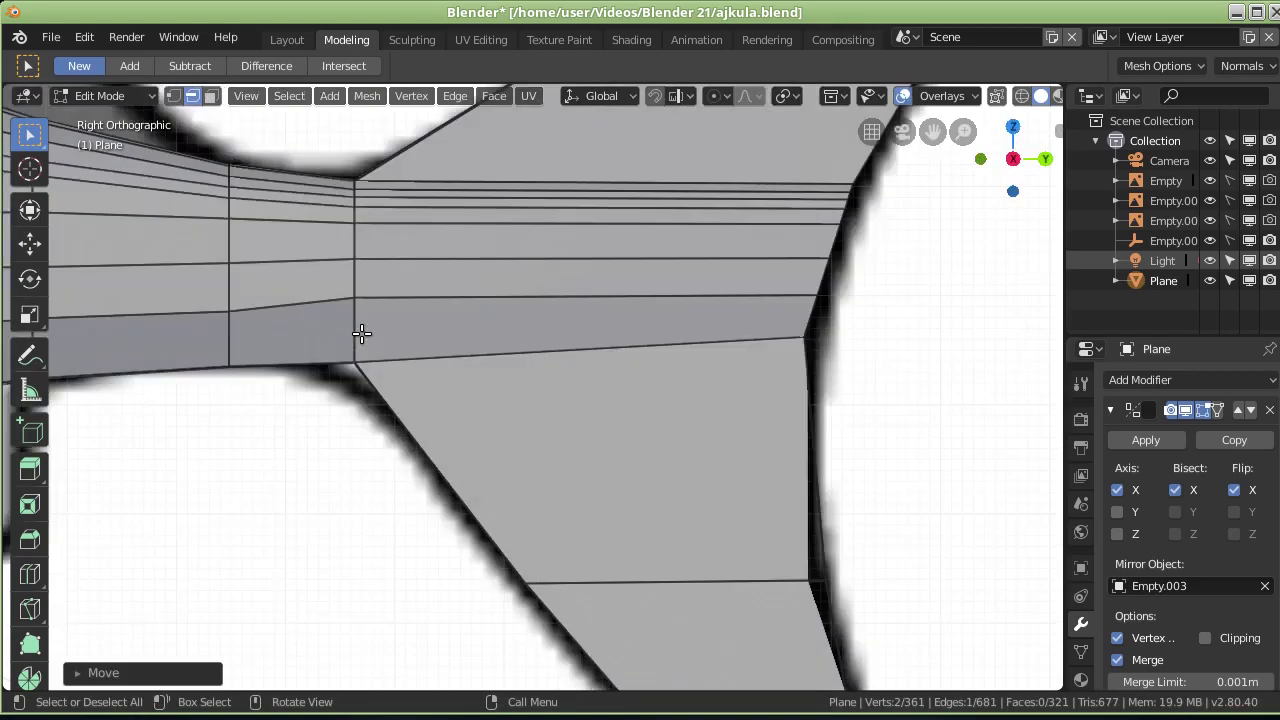
key(g)
key(z)
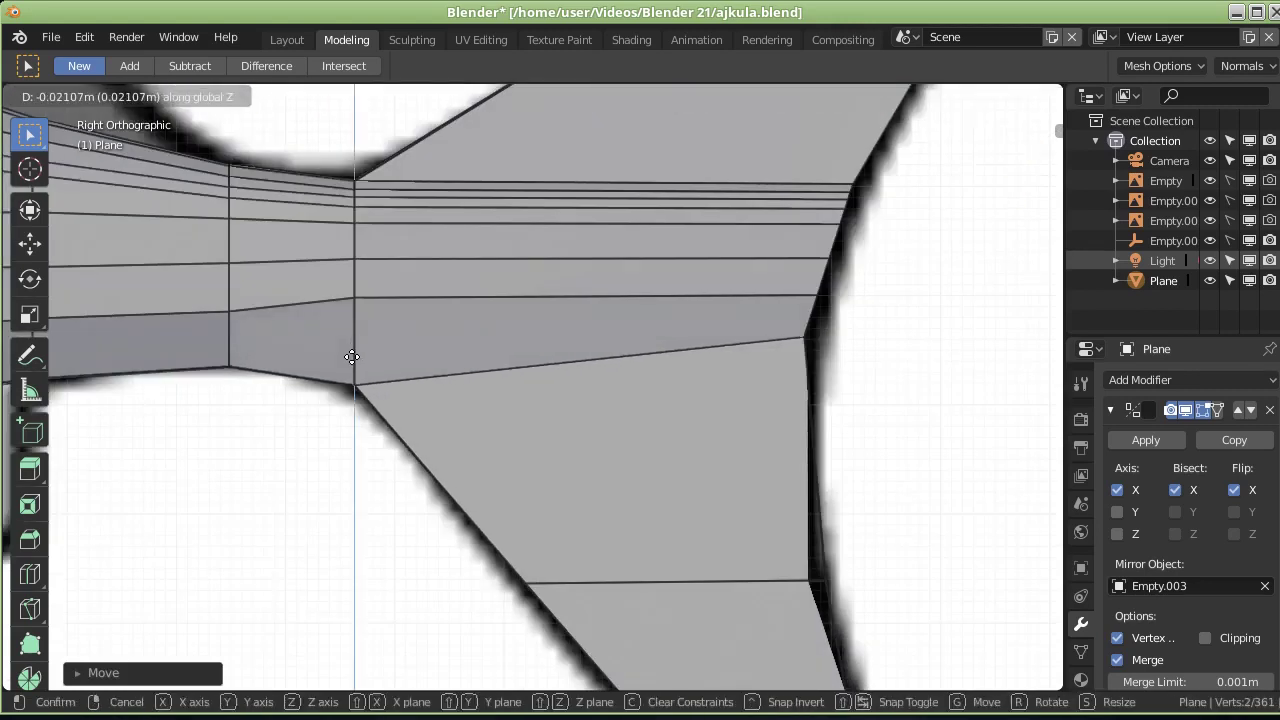
click(352, 356)
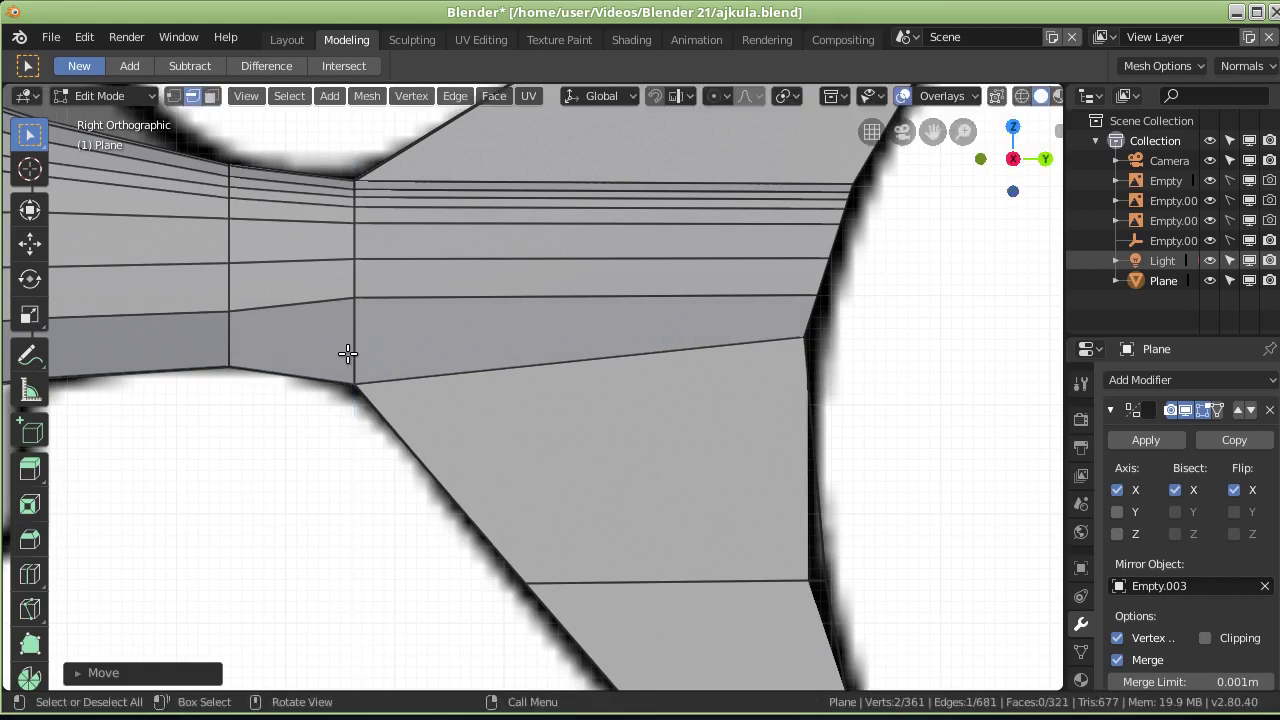
Step: Lower the vertex just above the junction along Z
key(1)
click(355, 302)
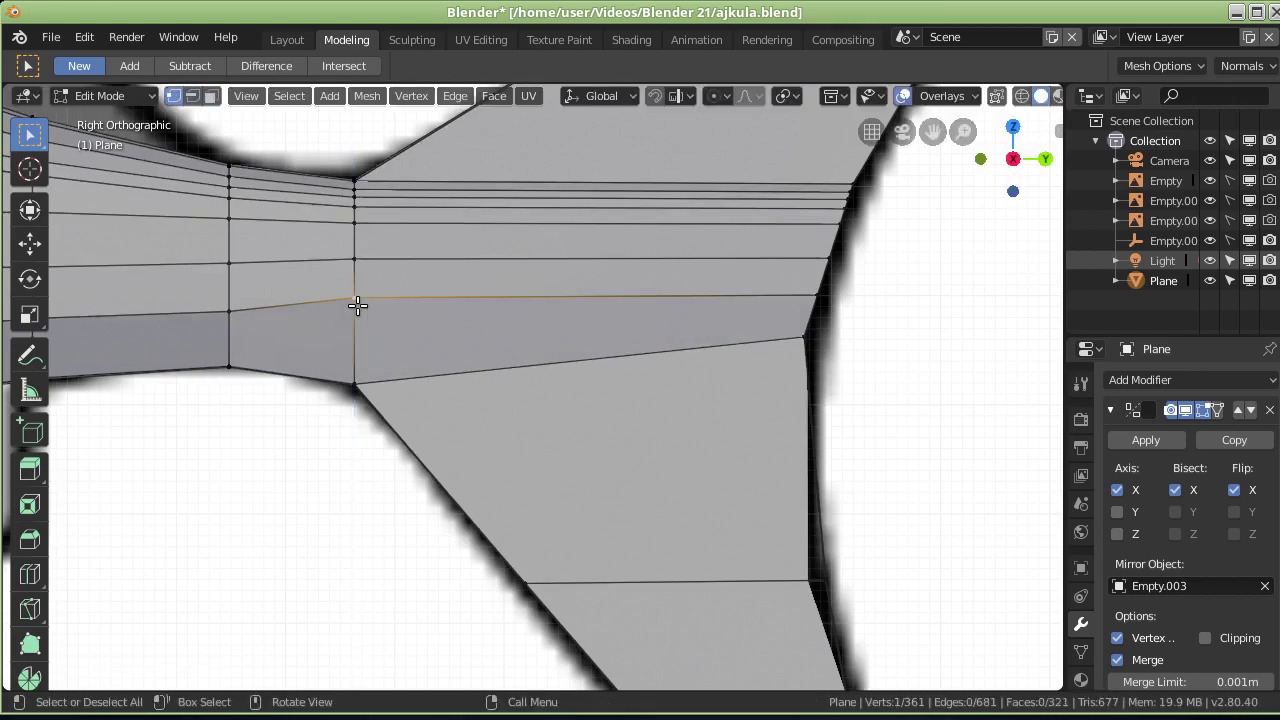
key(g)
key(z)
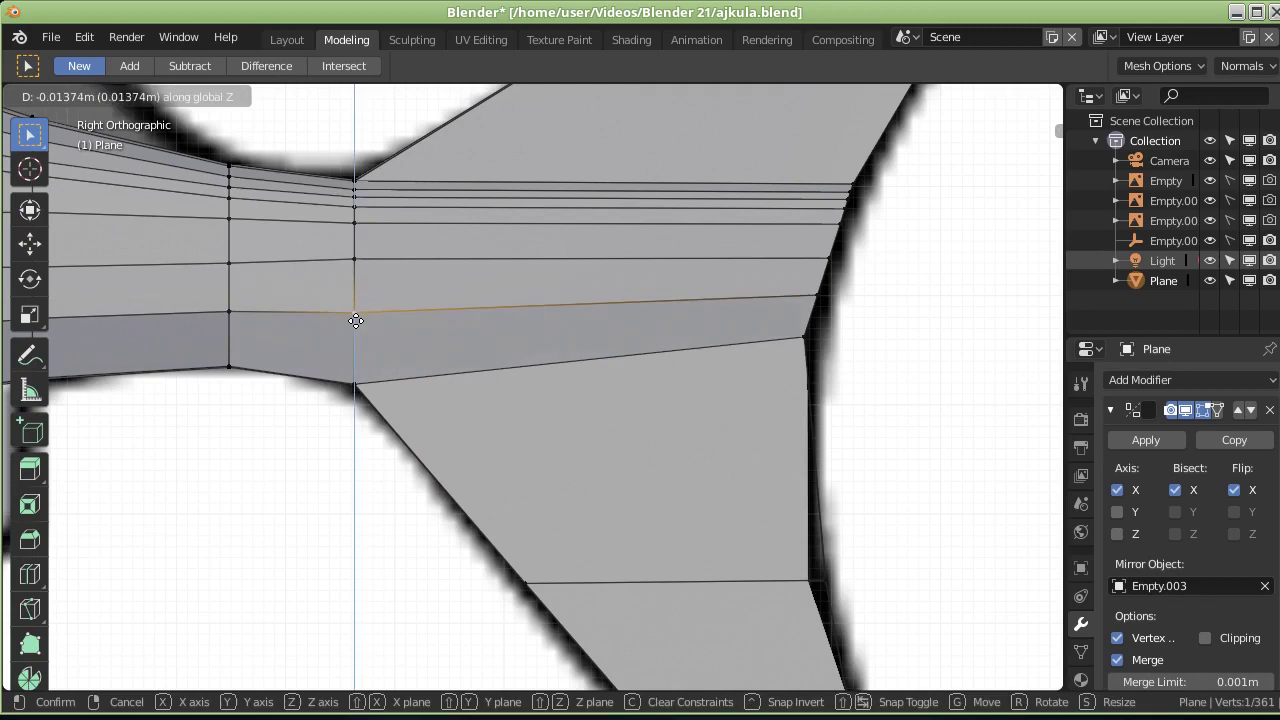
click(355, 321)
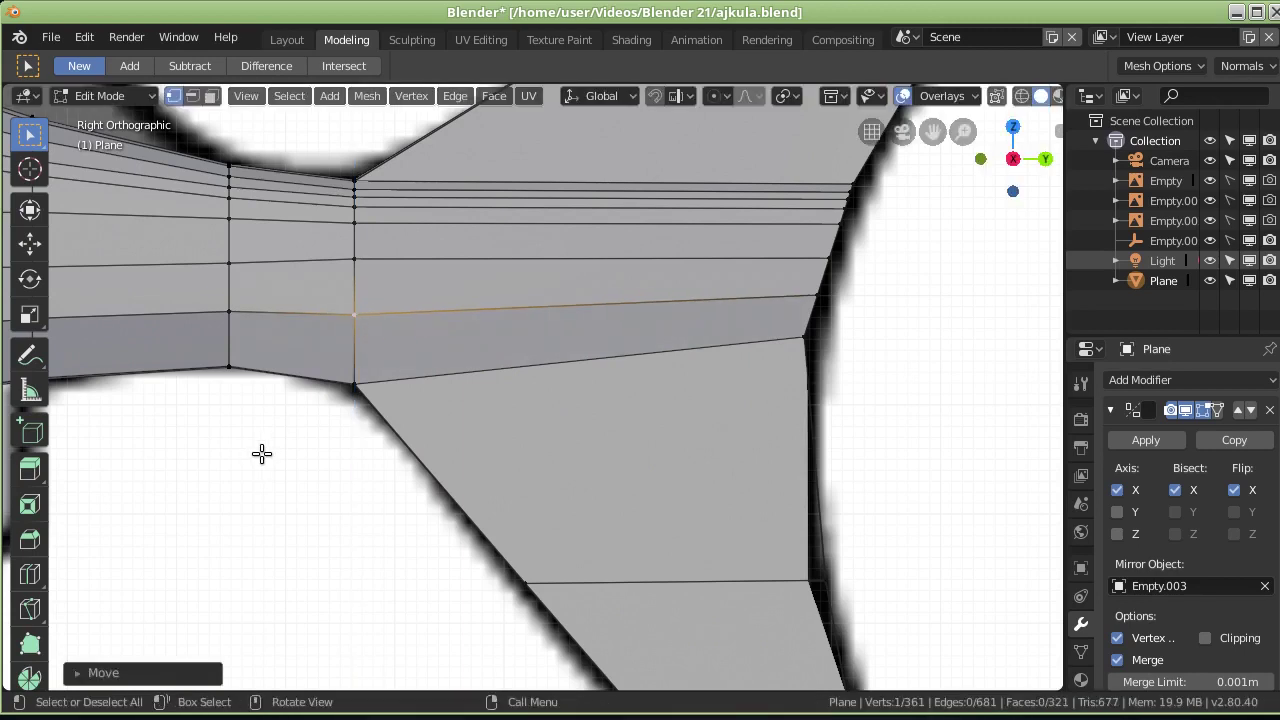
mouse_move(260, 454)
middle_down()
mouse_move(334, 408)
mouse_move(277, 457)
mouse_move(366, 517)
mouse_move(443, 534)
mouse_move(206, 500)
mouse_move(1023, 437)
mouse_move(17, 455)
mouse_move(209, 251)
middle_up()
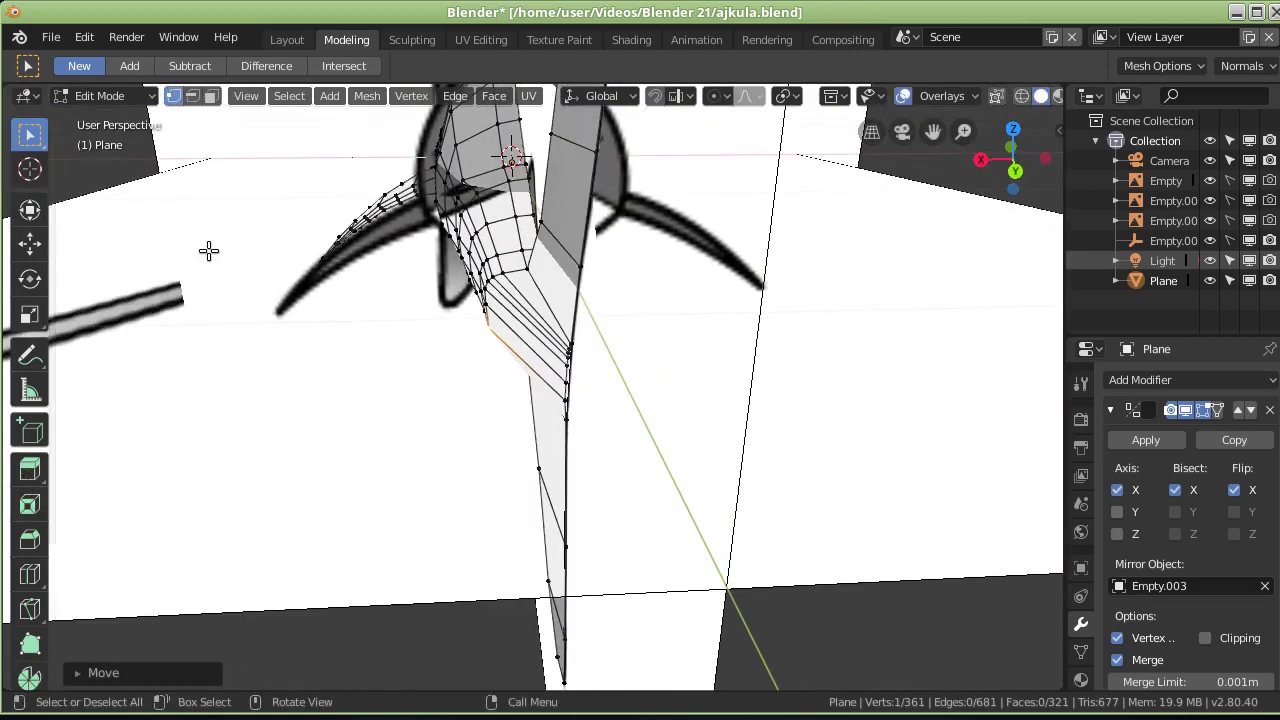
mouse_move(493, 359)
middle_down()
mouse_move(469, 354)
mouse_move(586, 400)
mouse_move(737, 337)
mouse_move(609, 297)
mouse_move(655, 310)
middle_up()
scroll(517, 245, up, 2)
Step: Select the row of edges along the fin's leading edge
mouse_move(531, 209)
ctrl+middle_down()
mouse_move(533, 455)
mouse_move(518, 110)
ctrl+middle_up()
key(ctrl+z)
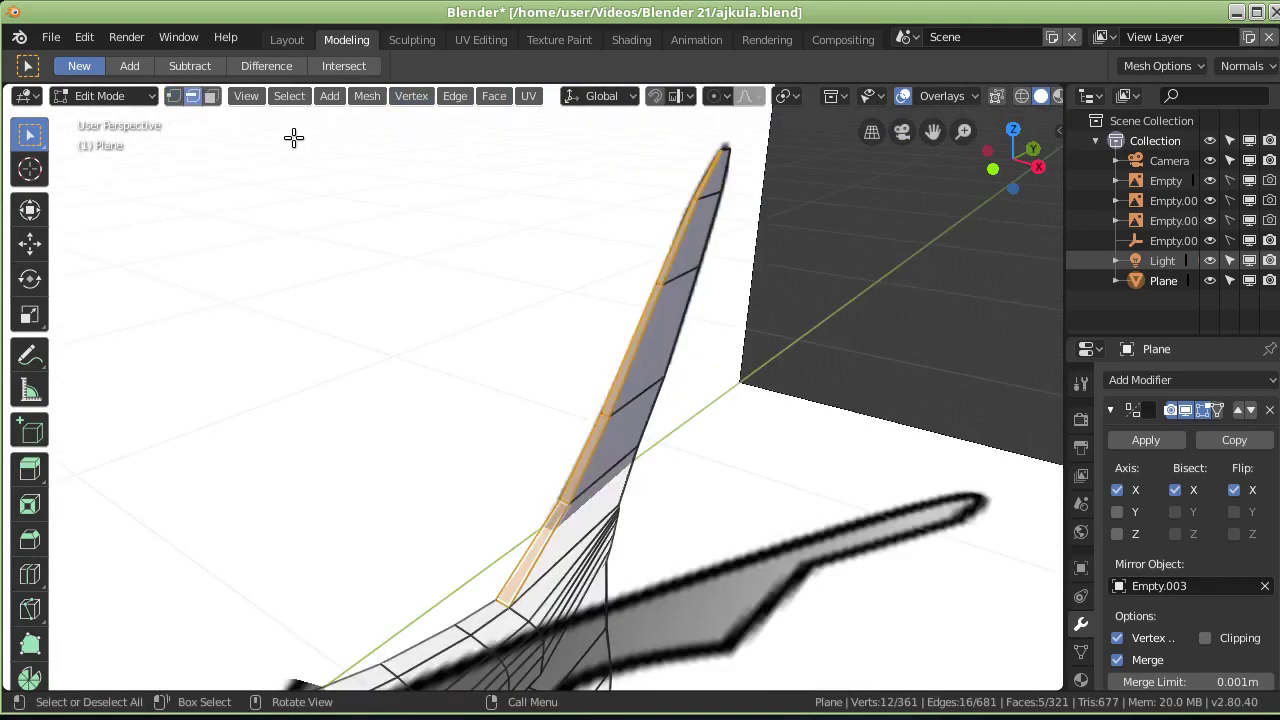
middle_drag(511, 240, 577, 246)
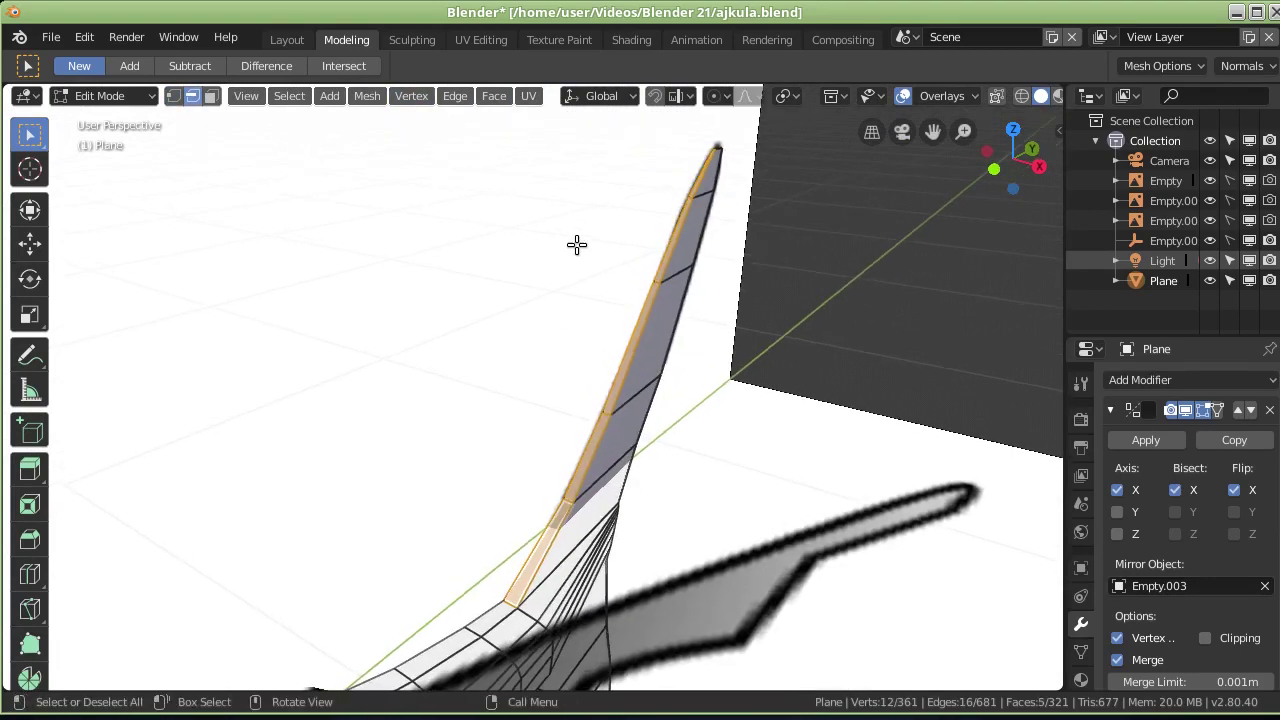
middle_drag(664, 222, 751, 223)
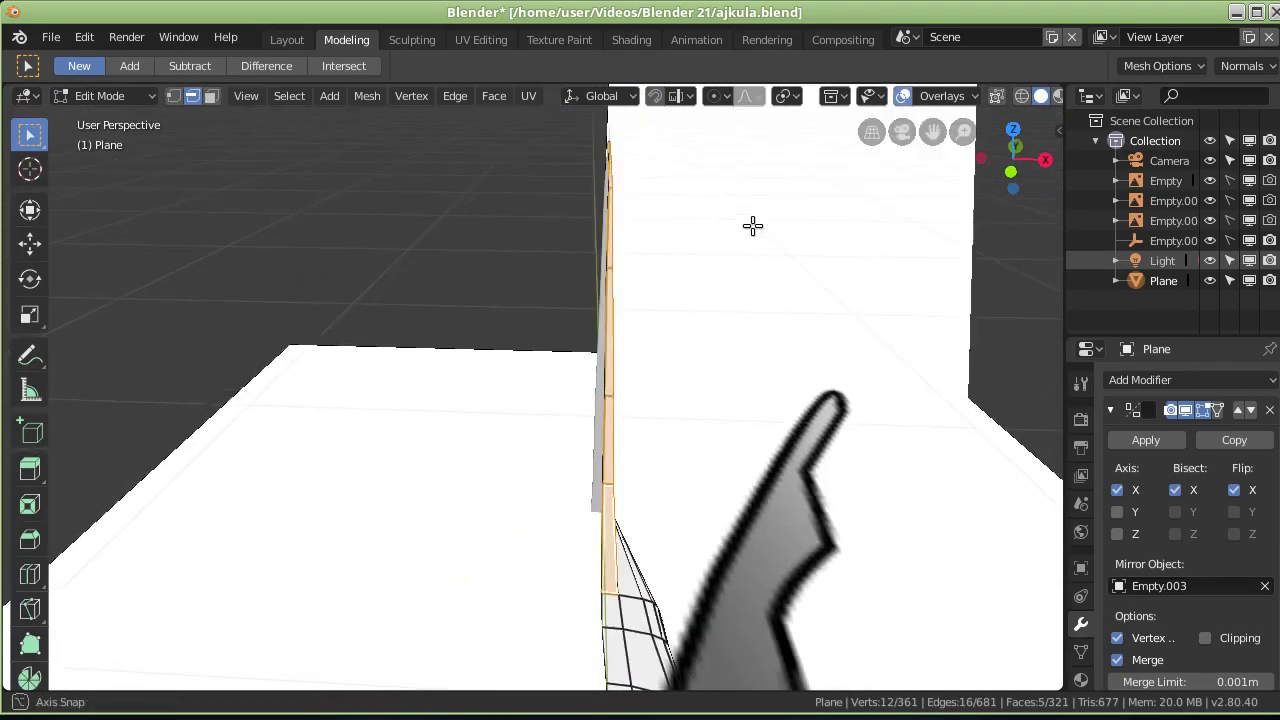
click(609, 205)
middle_drag(618, 216, 621, 168)
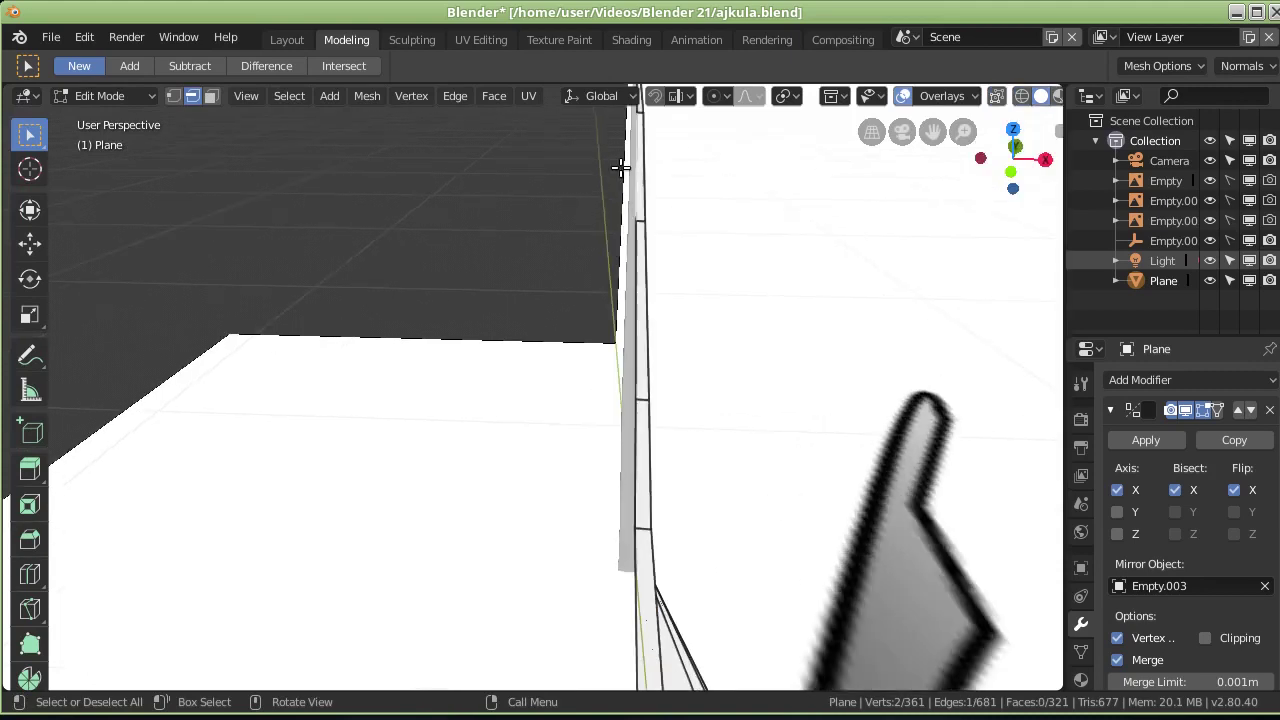
shift+click(640, 351)
shift+click(630, 524)
mouse_move(645, 262)
middle_down()
mouse_move(634, 457)
mouse_move(686, 364)
mouse_move(589, 360)
mouse_move(766, 354)
middle_up()
shift+click(808, 417)
middle_drag(734, 480, 694, 457)
mouse_move(580, 550)
middle_down()
mouse_move(603, 377)
mouse_move(591, 346)
middle_up()
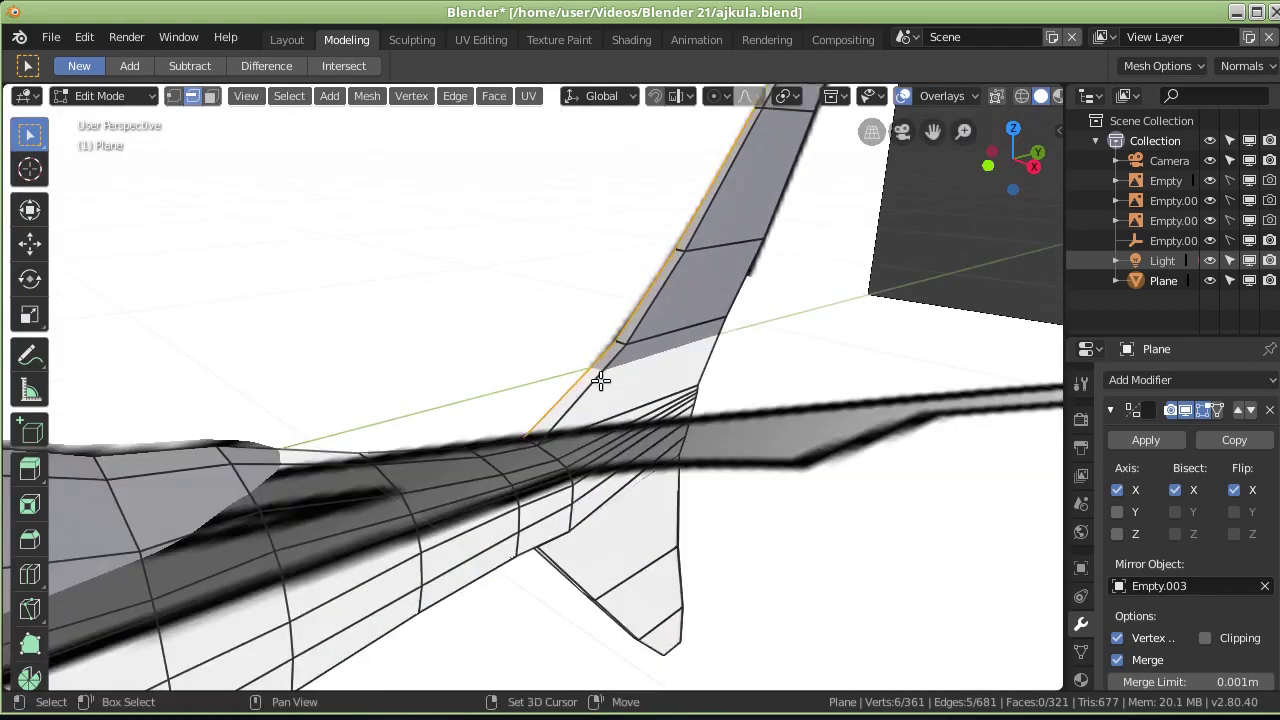
Step: Nudge the selected leading-edge vertices slightly along Y
key(g)
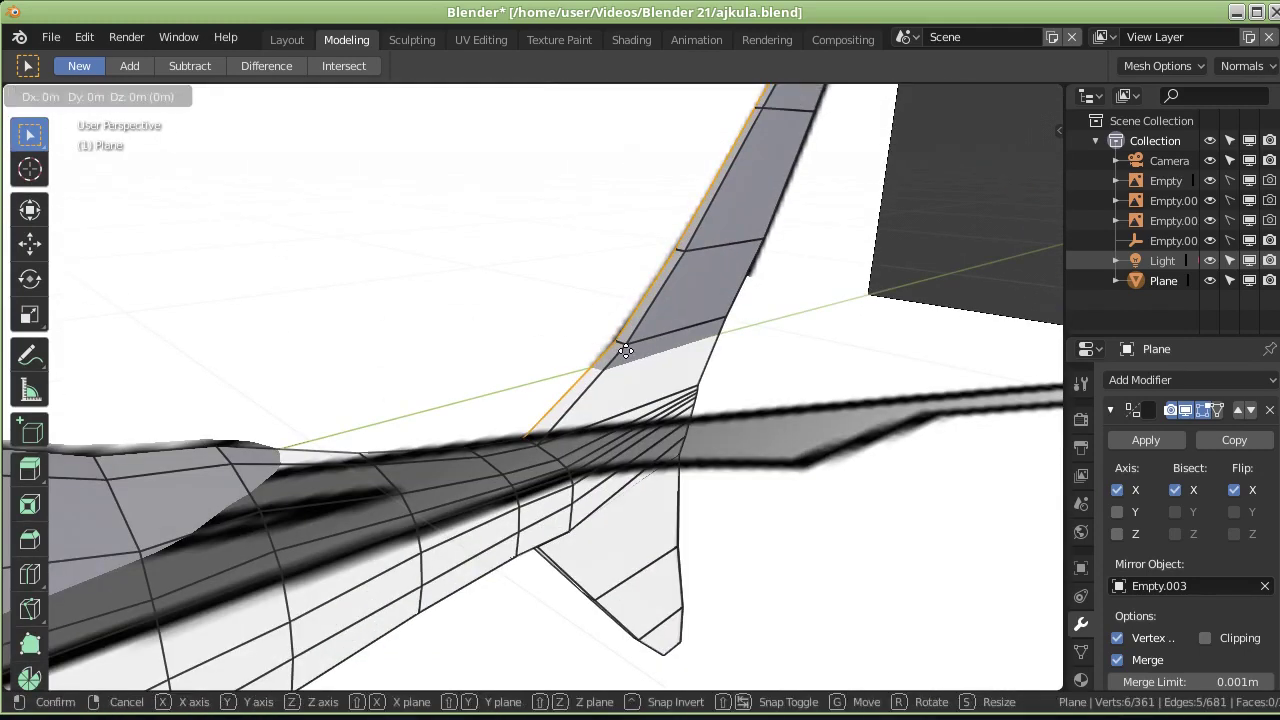
key(y)
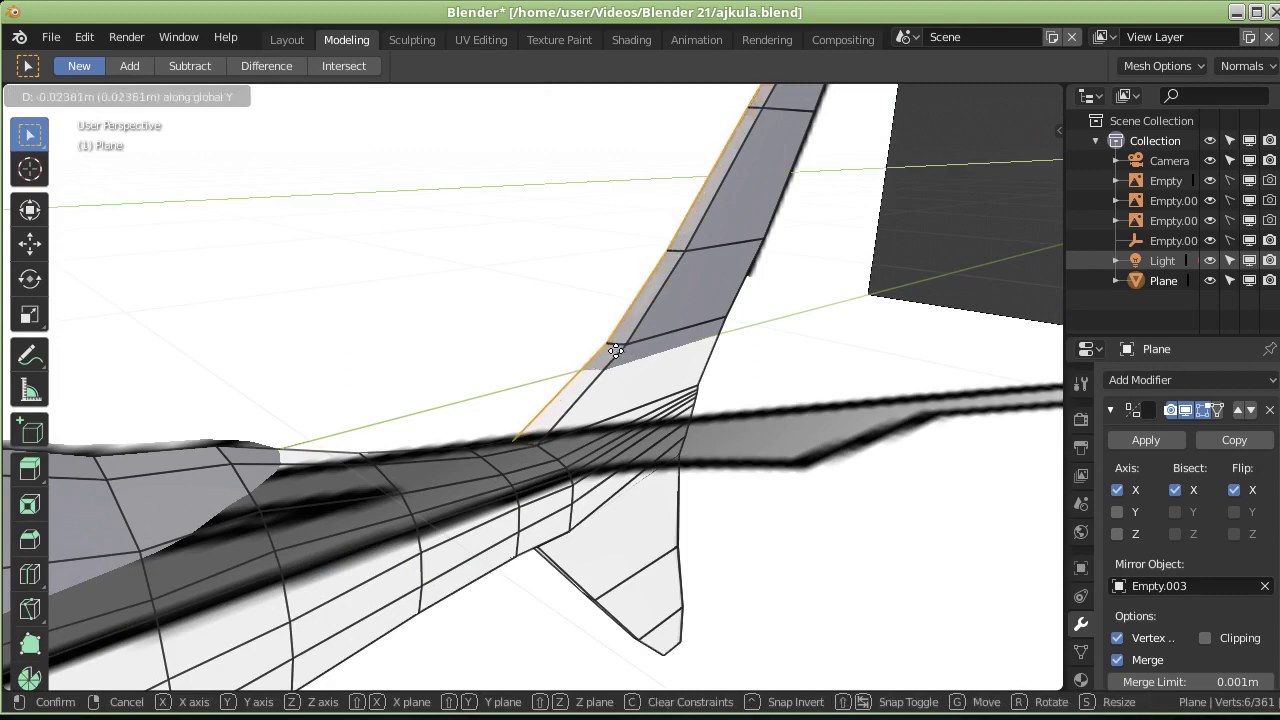
click(619, 349)
middle_drag(619, 349, 559, 310)
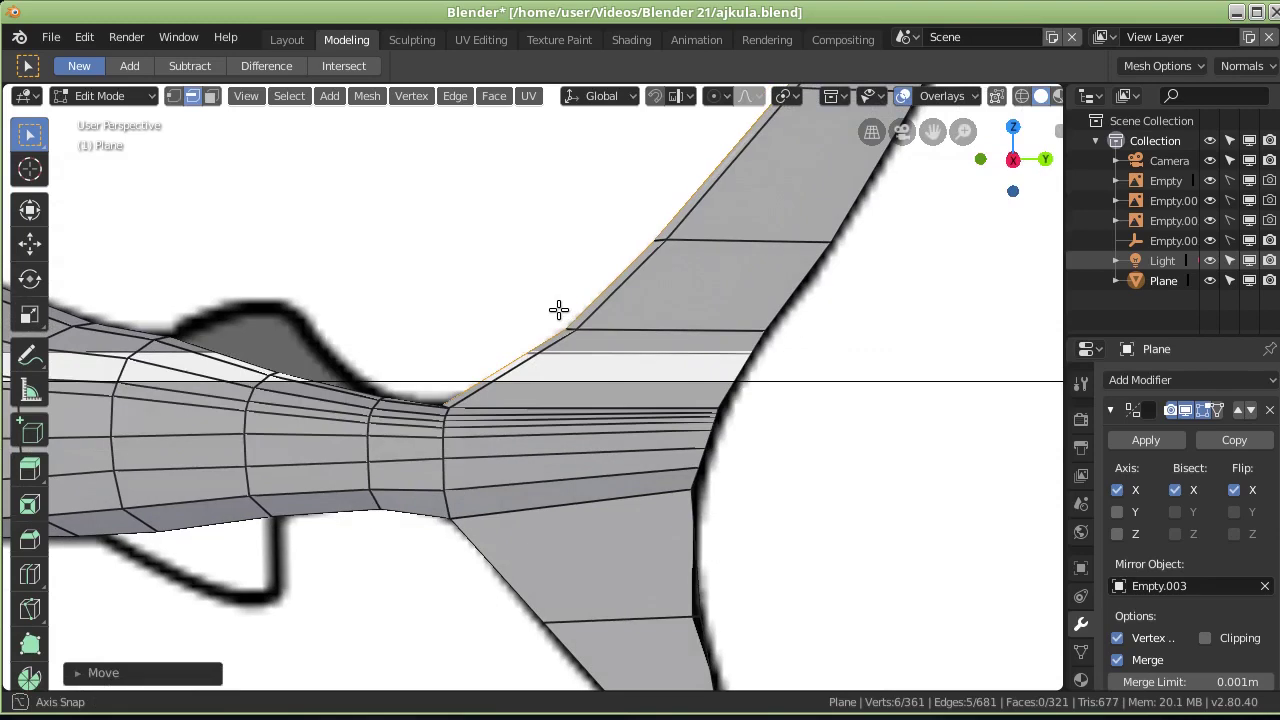
Step: Select two edges on the lower tail's underside and move them to refine its shape
mouse_move(520, 486)
middle_down()
mouse_move(634, 391)
mouse_move(669, 449)
middle_up()
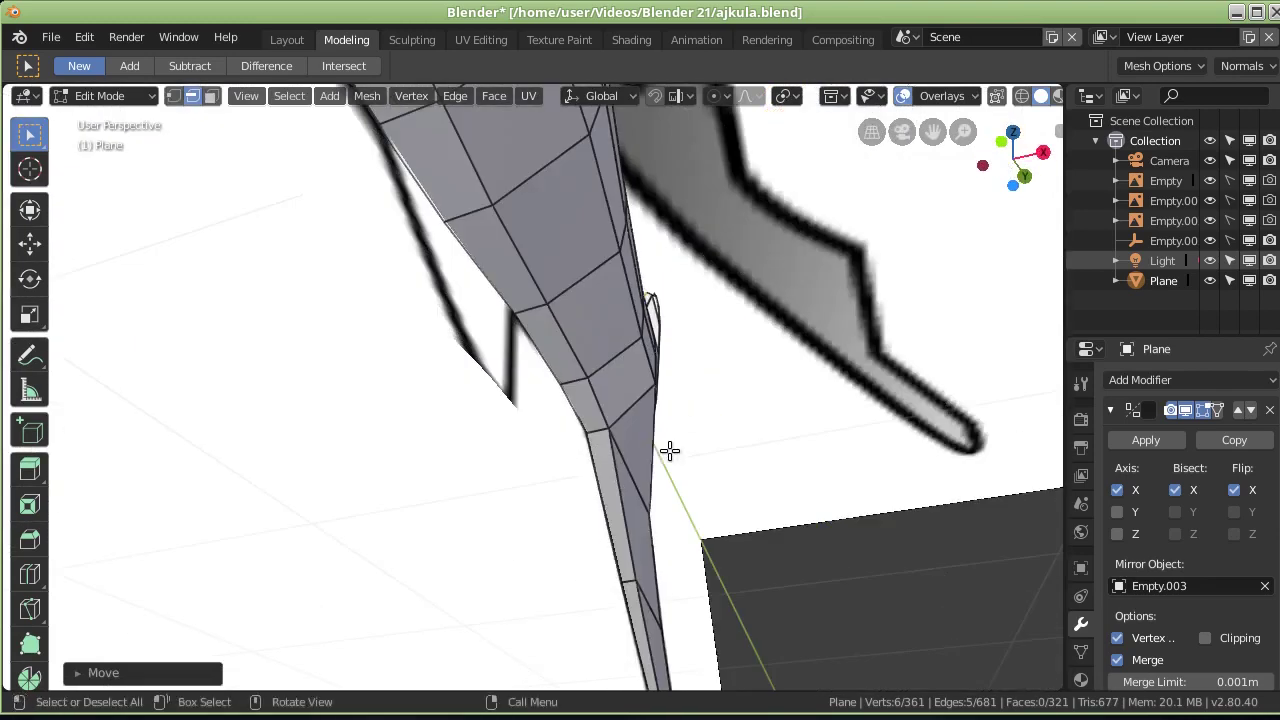
click(603, 507)
scroll(610, 515, down, 3)
shift+click(588, 540)
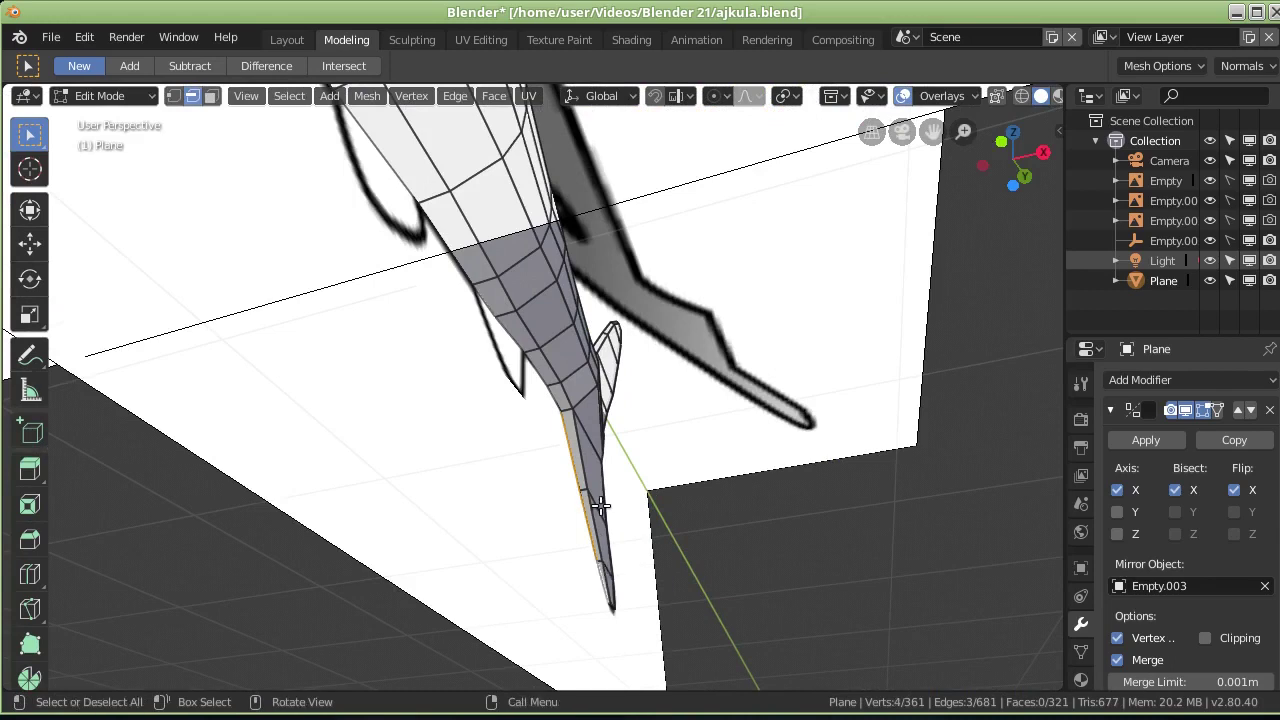
middle_drag(599, 508, 593, 541)
scroll(593, 541, up, 2)
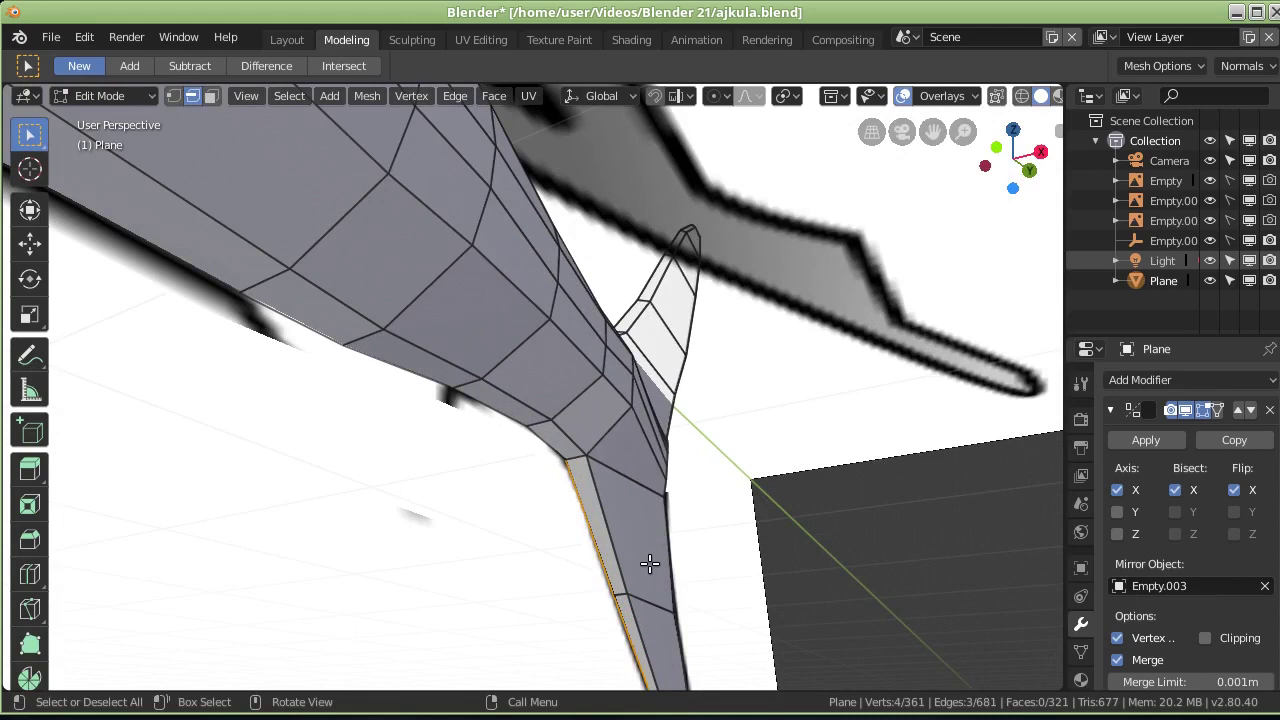
shift+middle_drag(649, 564, 660, 530)
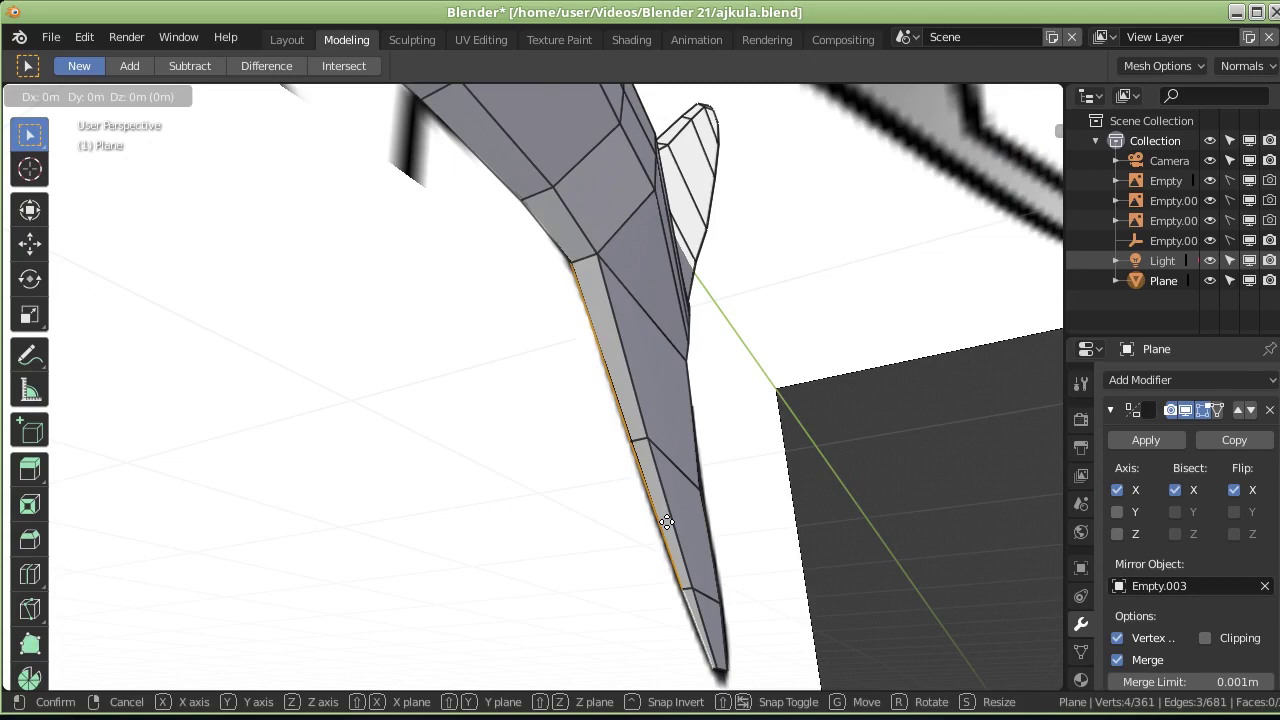
click(664, 520)
mouse_move(683, 500)
middle_down()
mouse_move(571, 557)
mouse_move(571, 511)
mouse_move(622, 373)
mouse_move(617, 429)
mouse_move(623, 377)
mouse_move(603, 414)
mouse_move(667, 389)
mouse_move(660, 266)
mouse_move(606, 260)
mouse_move(589, 286)
mouse_move(563, 280)
mouse_move(563, 317)
mouse_move(746, 308)
mouse_move(686, 214)
mouse_move(663, 214)
mouse_move(640, 257)
middle_up()
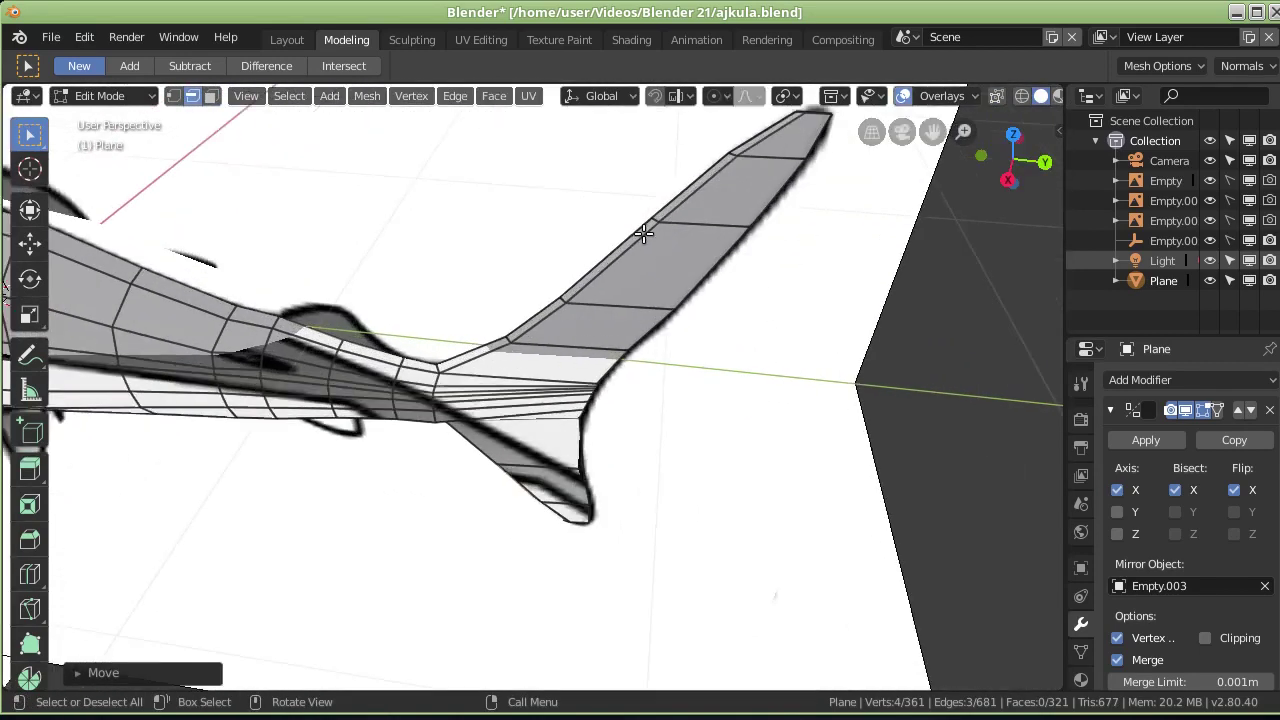
Step: Nudge the fin tip's edge slightly along Z
scroll(644, 234, up, 3)
scroll(646, 266, up, 3)
scroll(634, 286, up, 2)
mouse_move(900, 260)
middle_down()
mouse_move(449, 380)
mouse_move(540, 371)
mouse_move(380, 455)
middle_up()
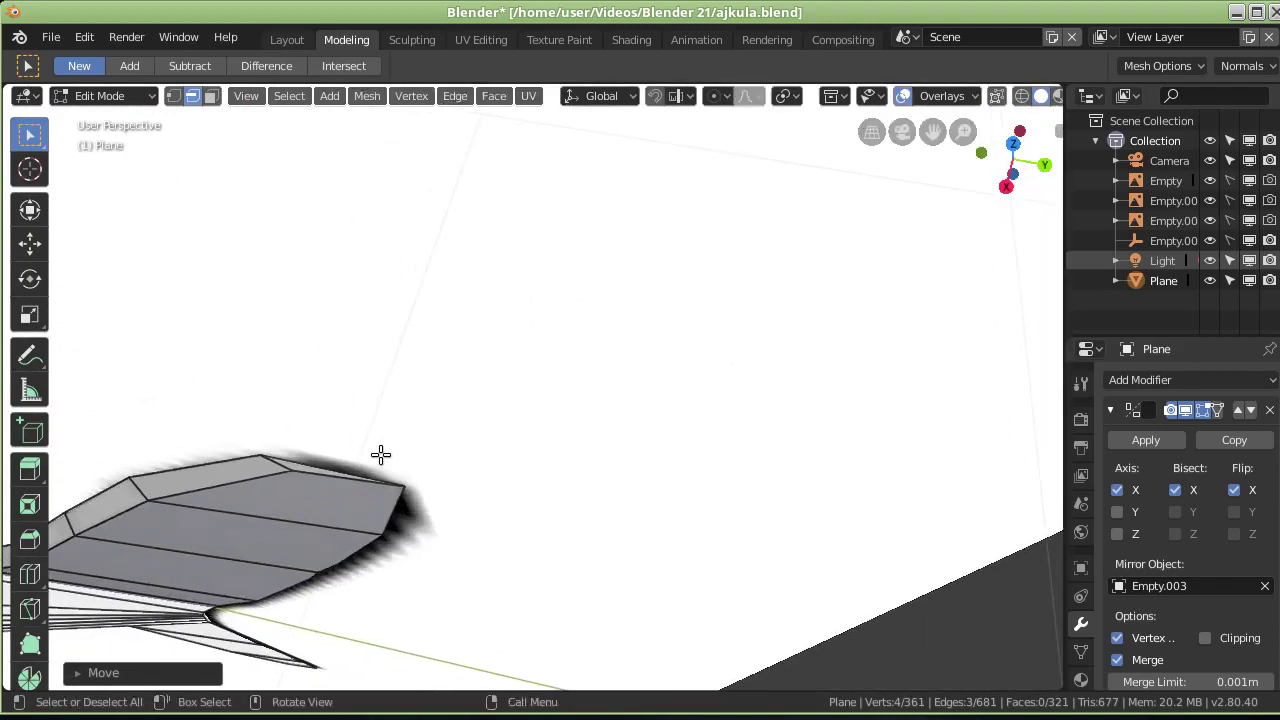
click(308, 465)
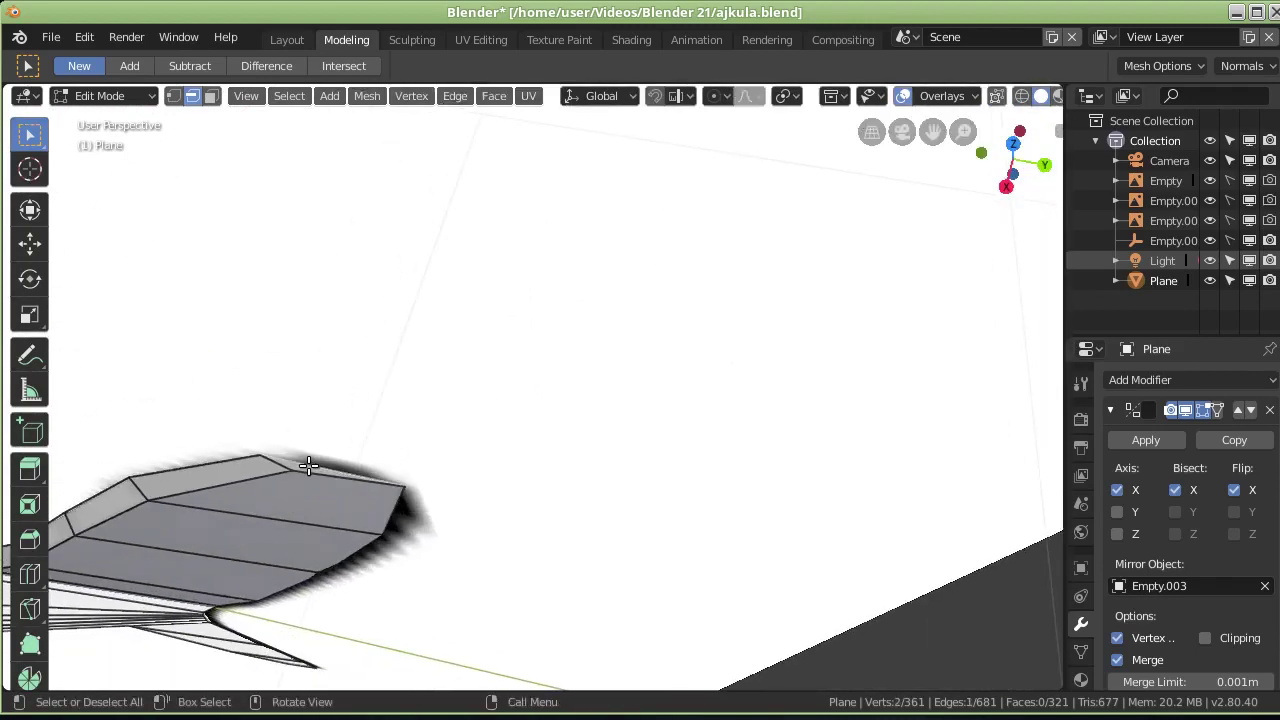
key(g)
key(z)
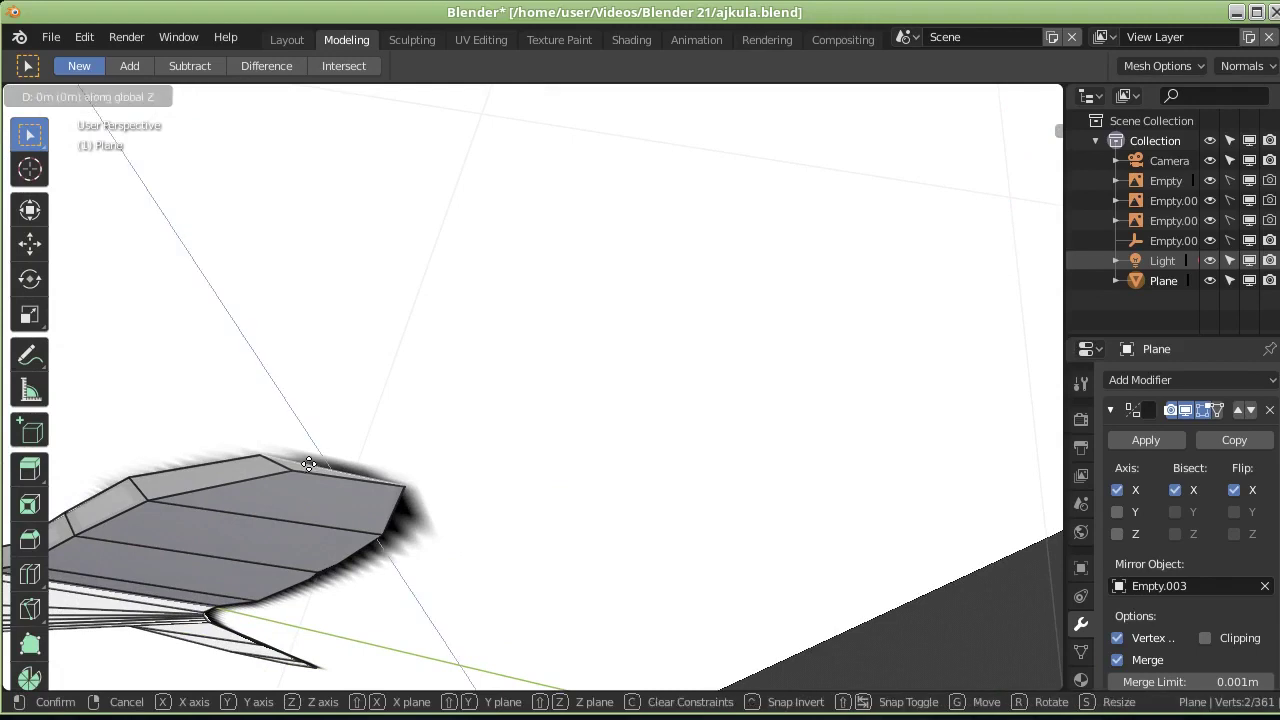
click(311, 458)
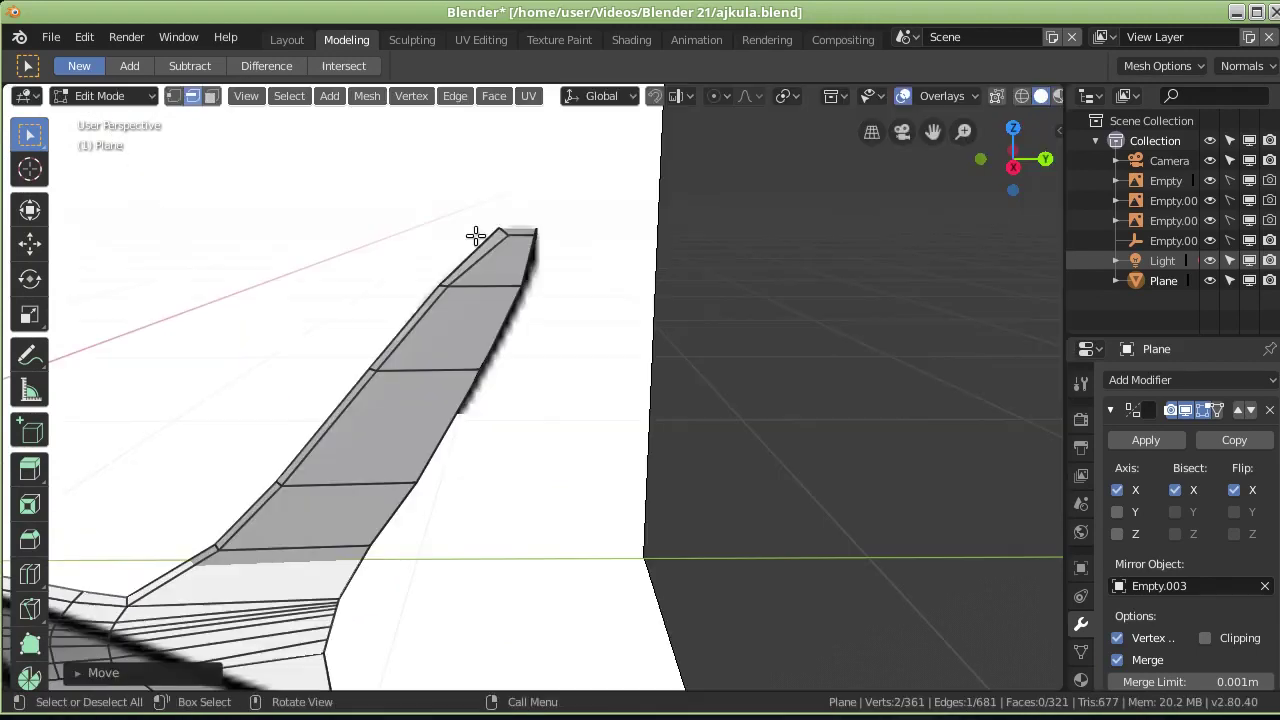
Step: Shift the fin tip vertex along Y
click(172, 96)
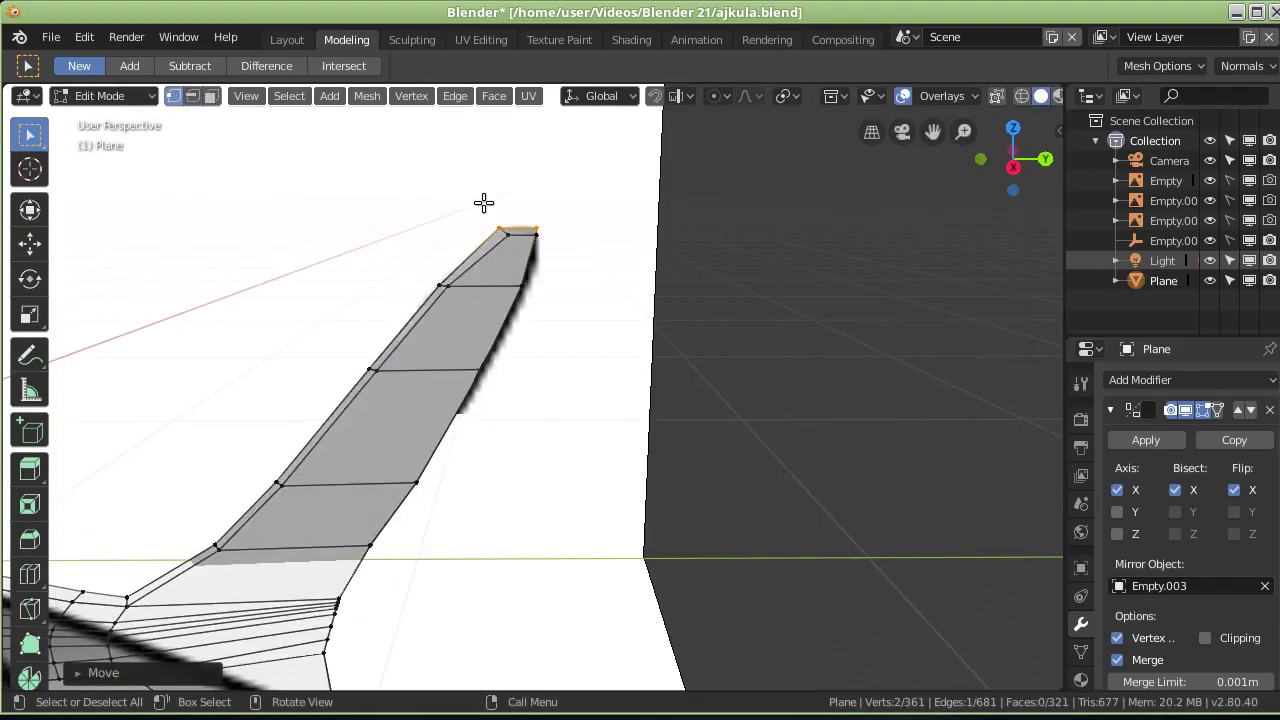
click(508, 227)
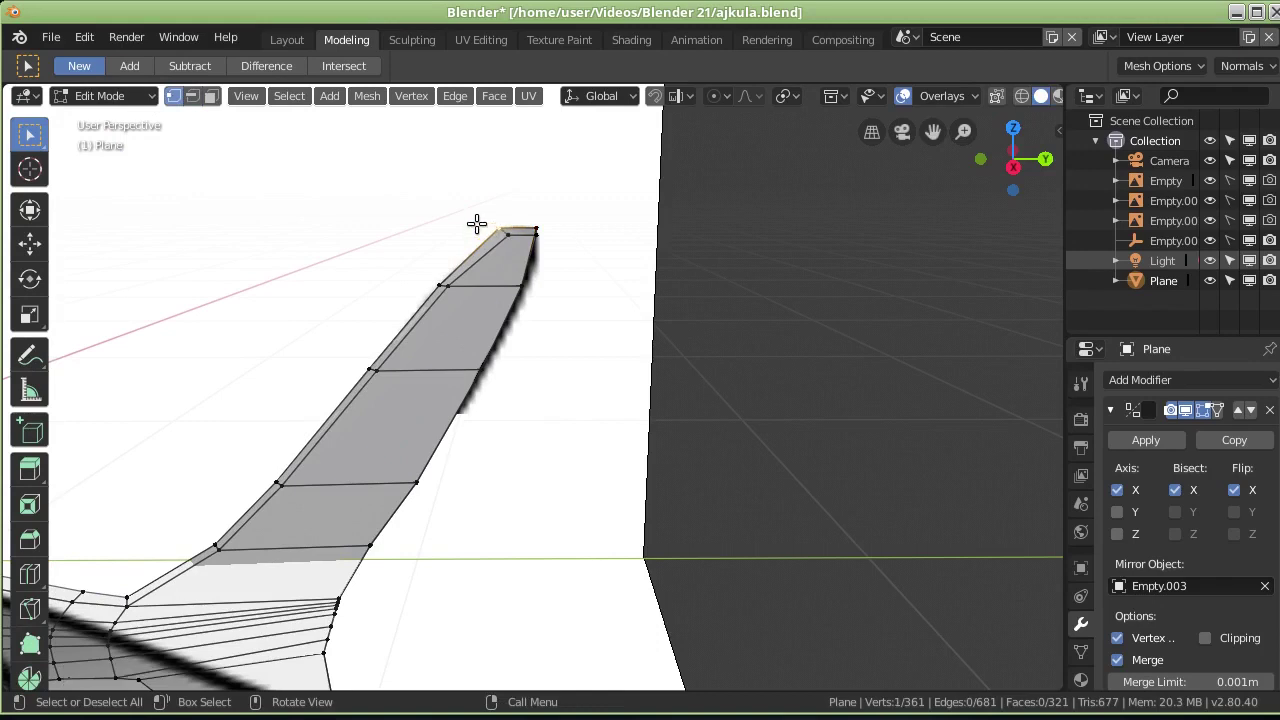
key(g)
key(y)
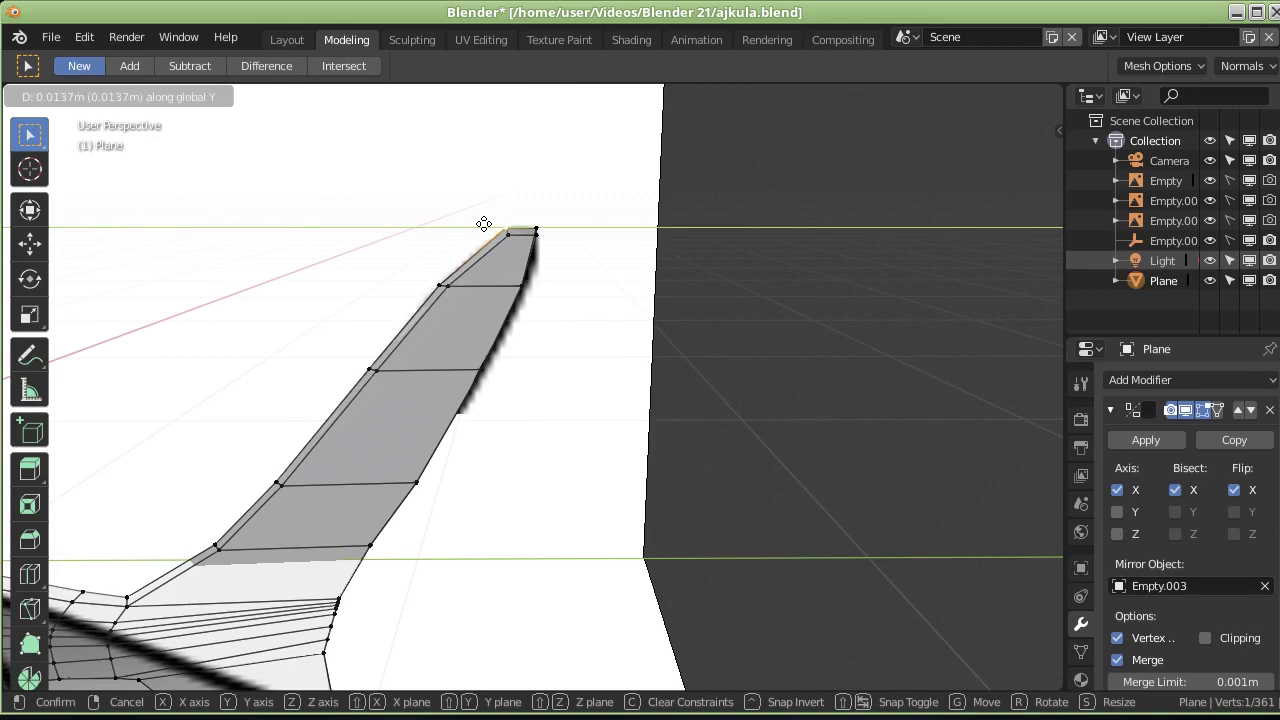
click(484, 224)
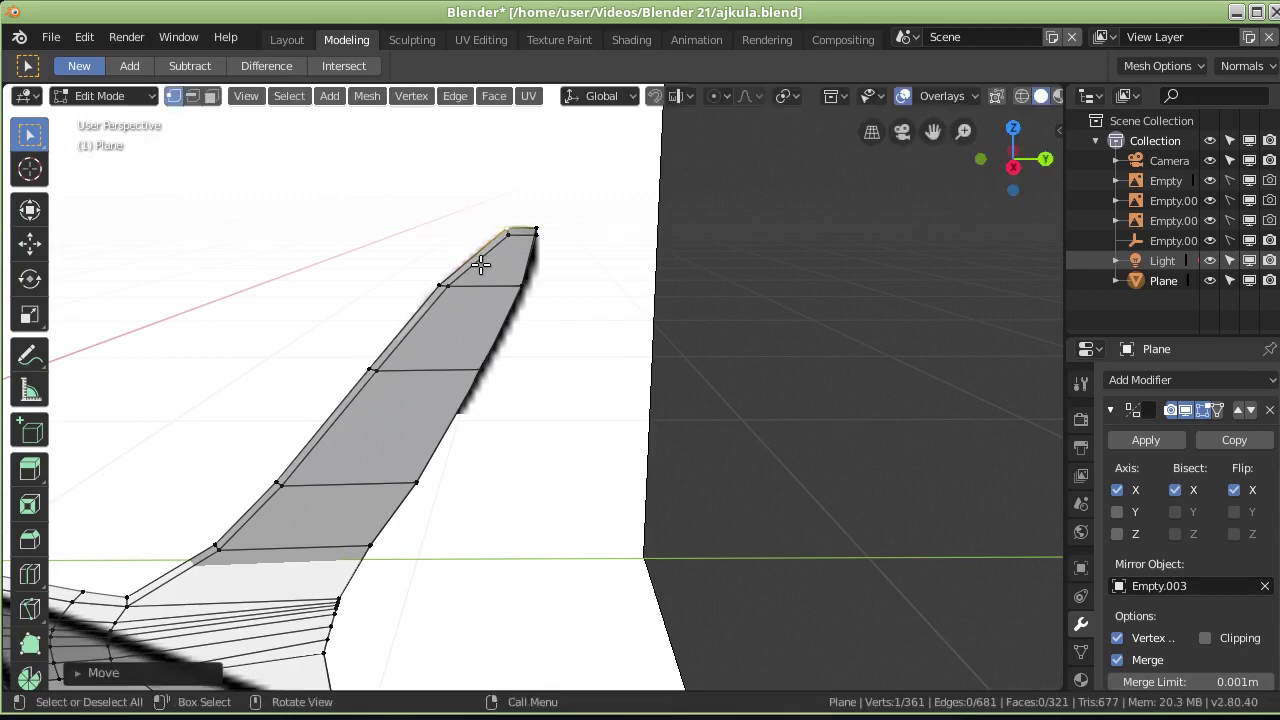
scroll(500, 235, down, 2)
scroll(505, 230, down, 2)
scroll(415, 455, down, 3)
Step: Raise the bottom edge of the fin tip slightly along Z
mouse_move(482, 549)
middle_down()
mouse_move(517, 497)
mouse_move(514, 429)
middle_up()
scroll(491, 409, up, 3)
scroll(307, 377, up, 2)
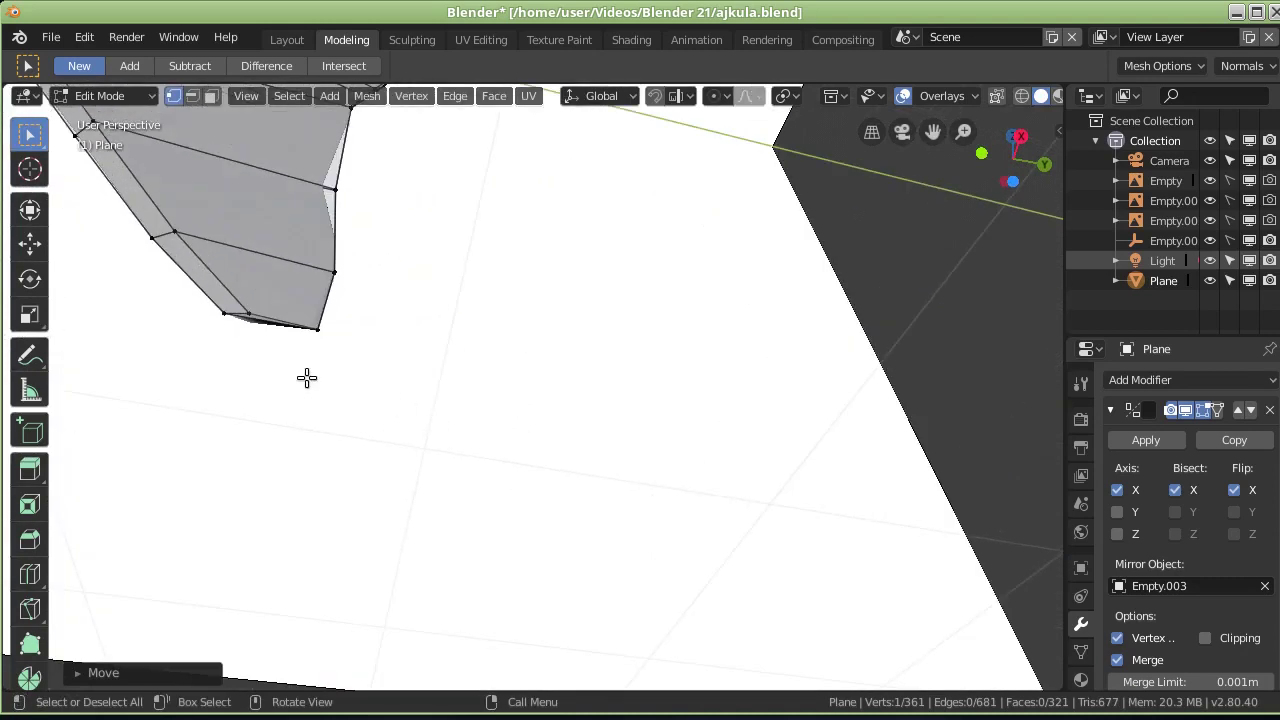
click(189, 95)
click(260, 321)
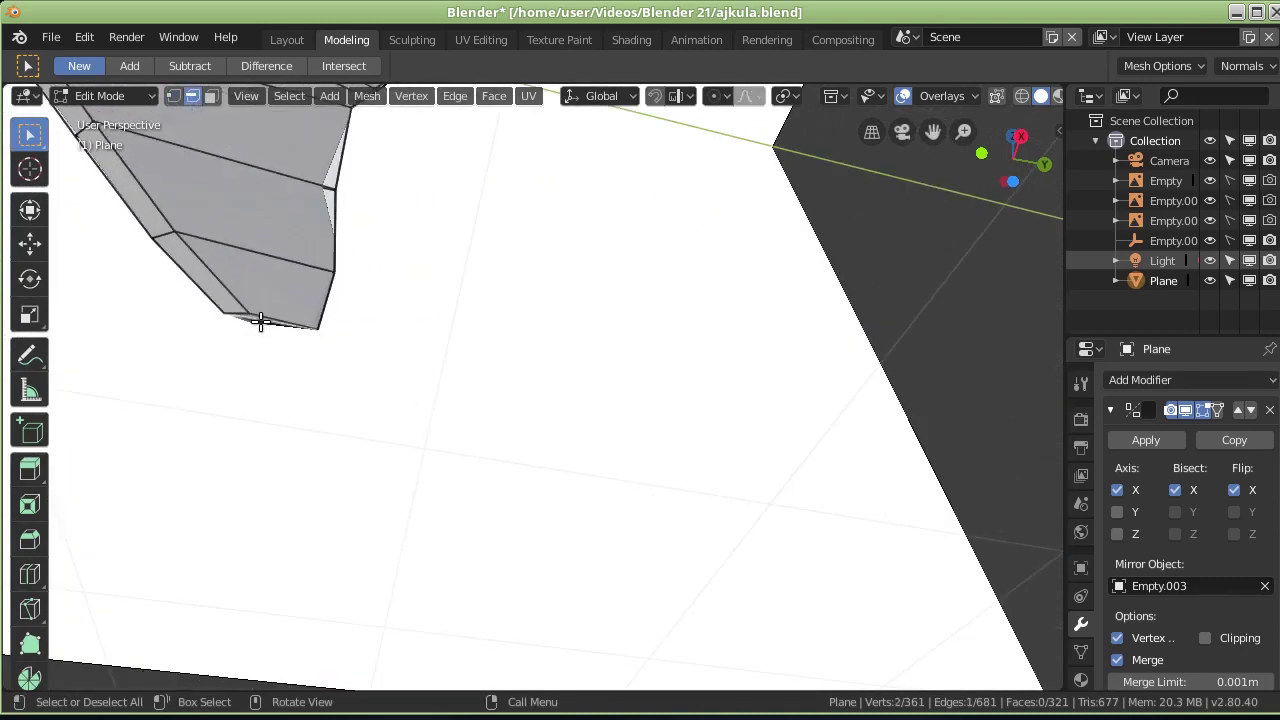
key(g)
key(z)
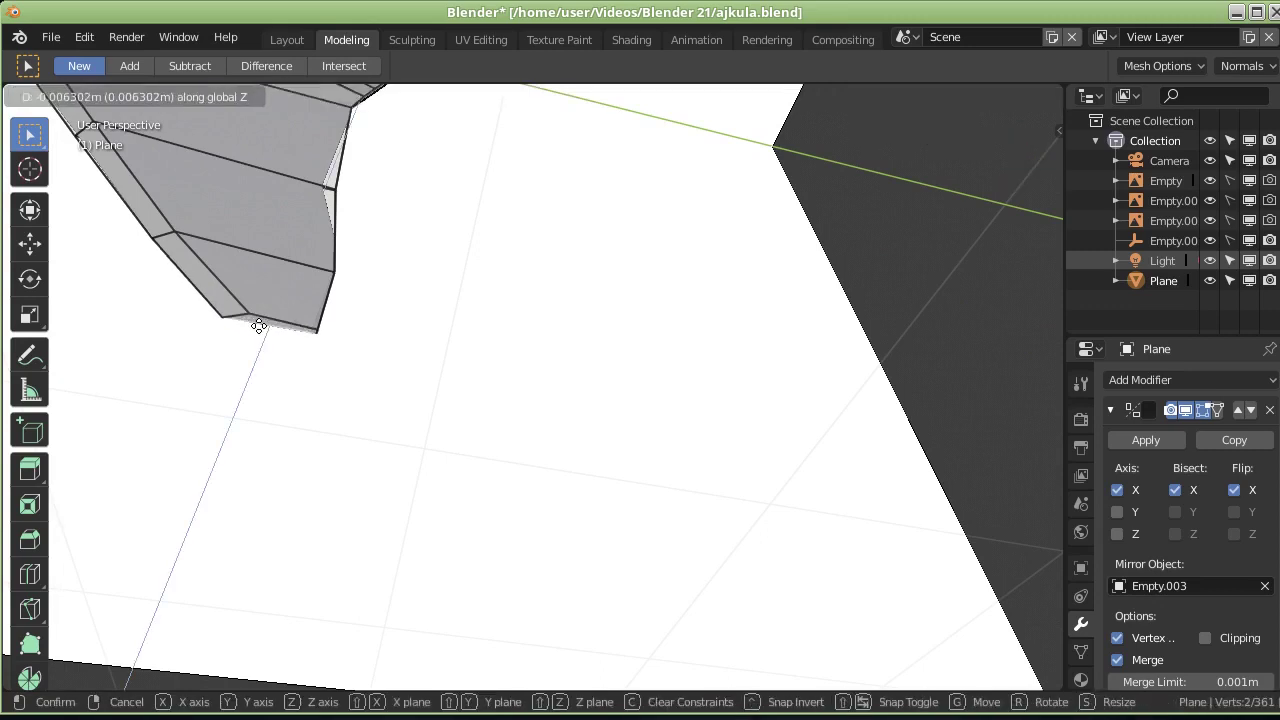
click(257, 327)
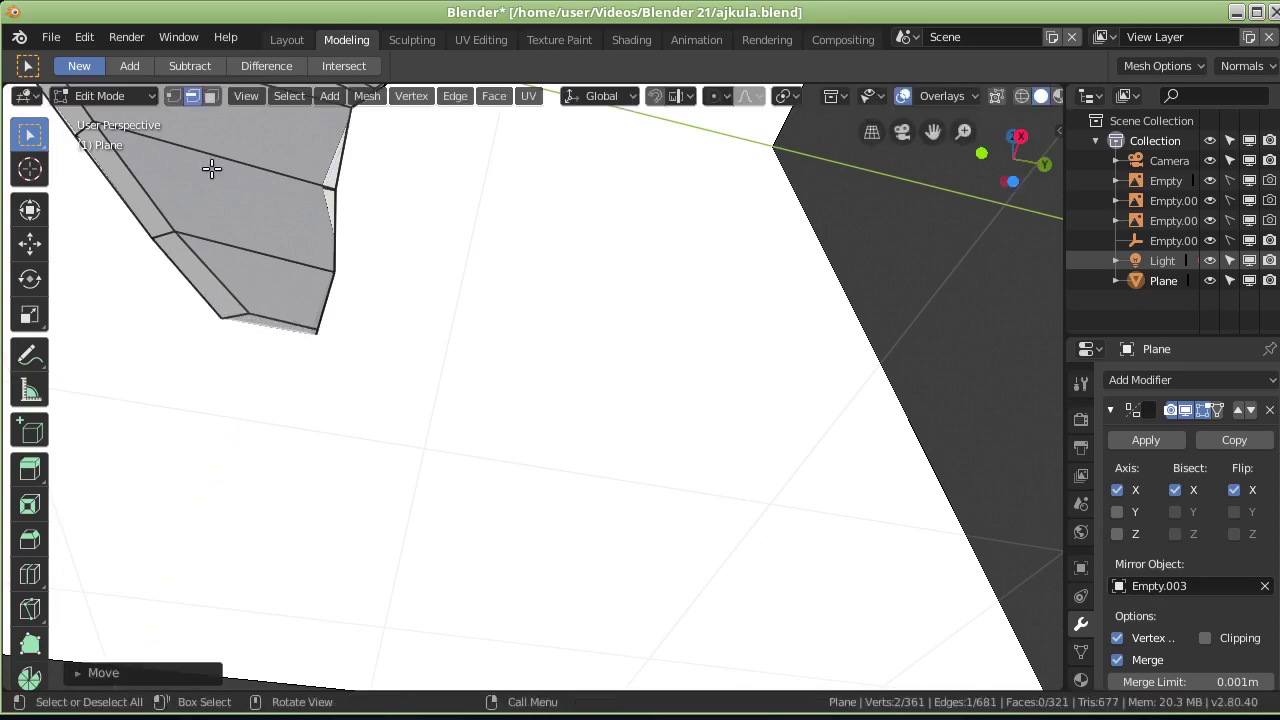
Step: Slide the fin's lower corner vertex along Y, then view the shark side-on
click(174, 97)
click(228, 320)
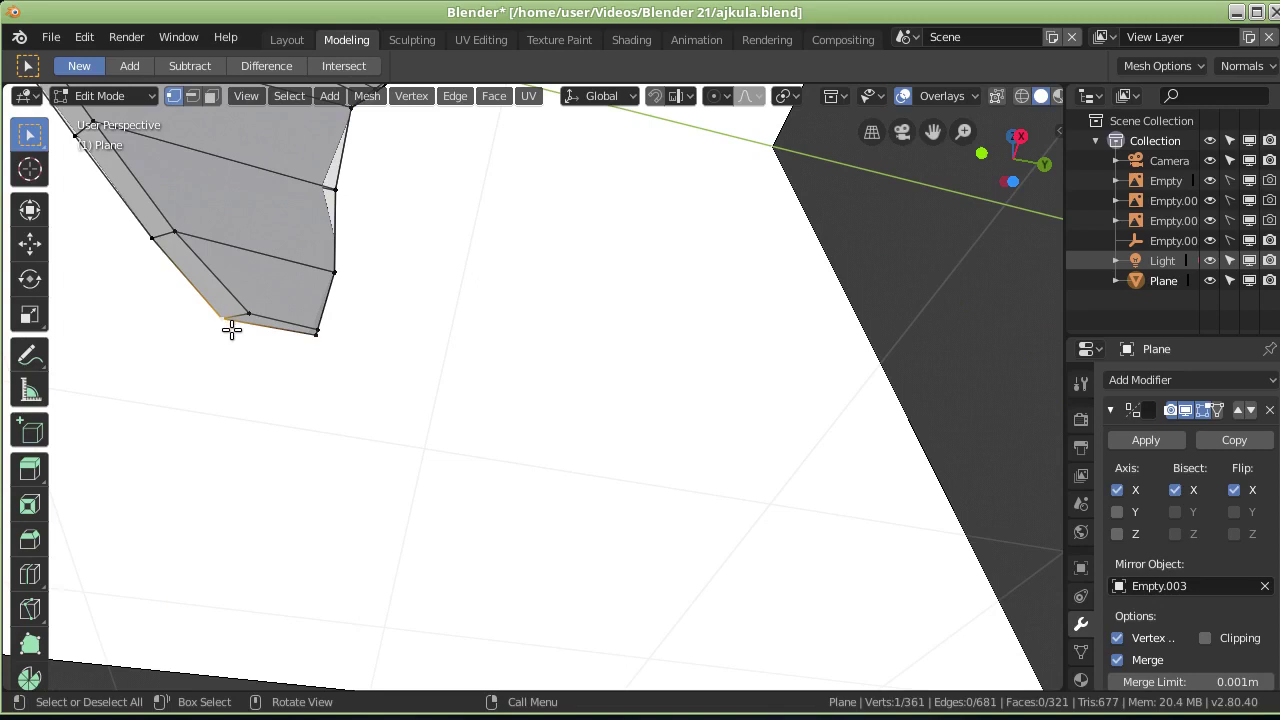
key(g)
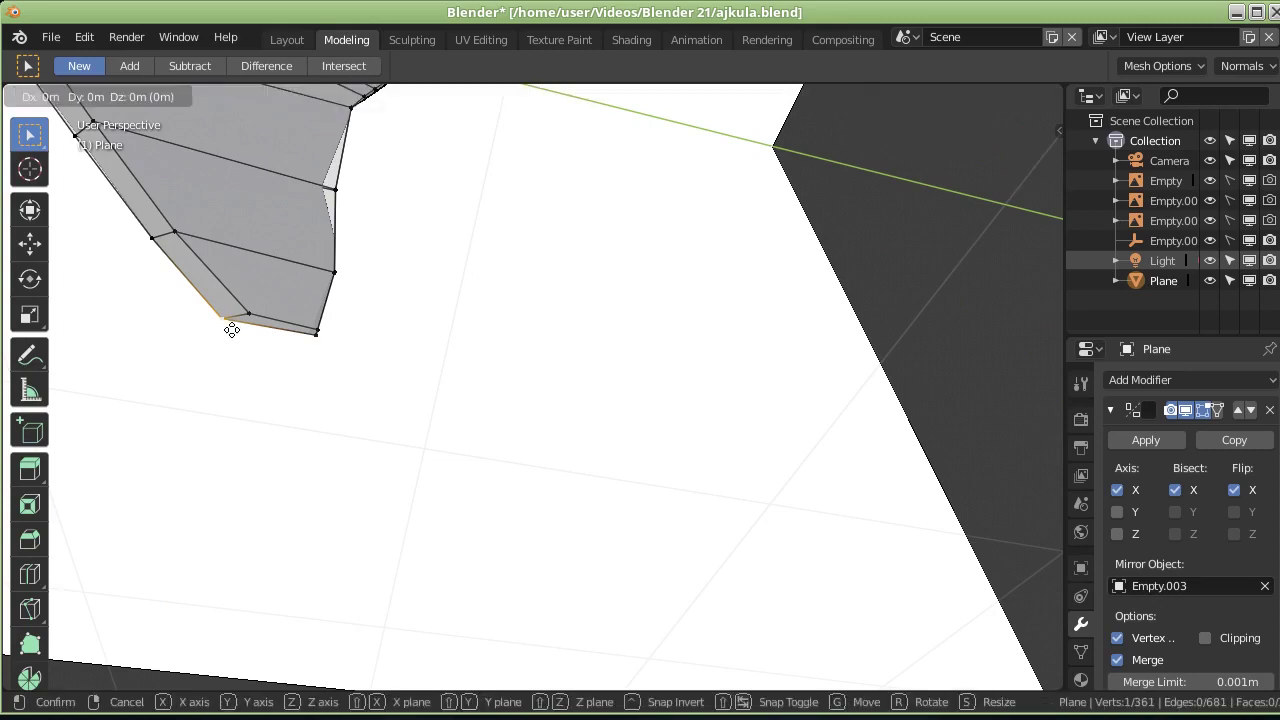
key(y)
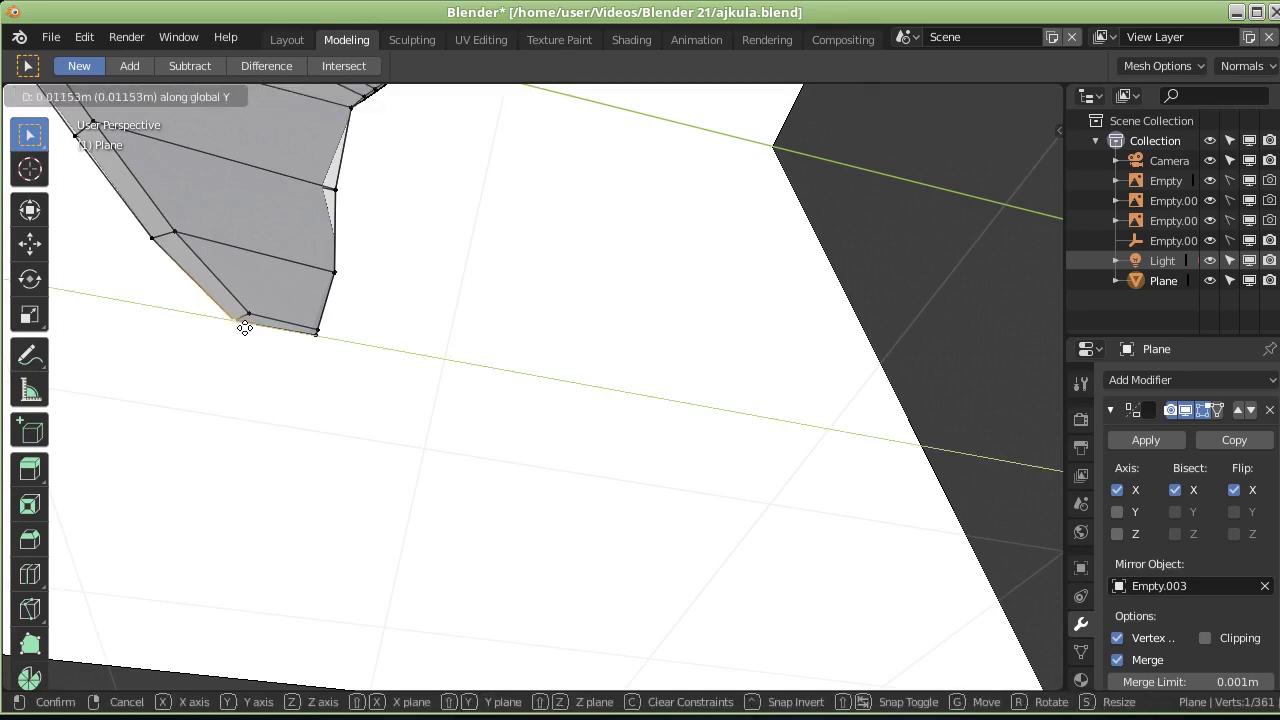
click(352, 328)
scroll(352, 328, down, 2)
scroll(340, 343, down, 2)
scroll(331, 357, down, 1)
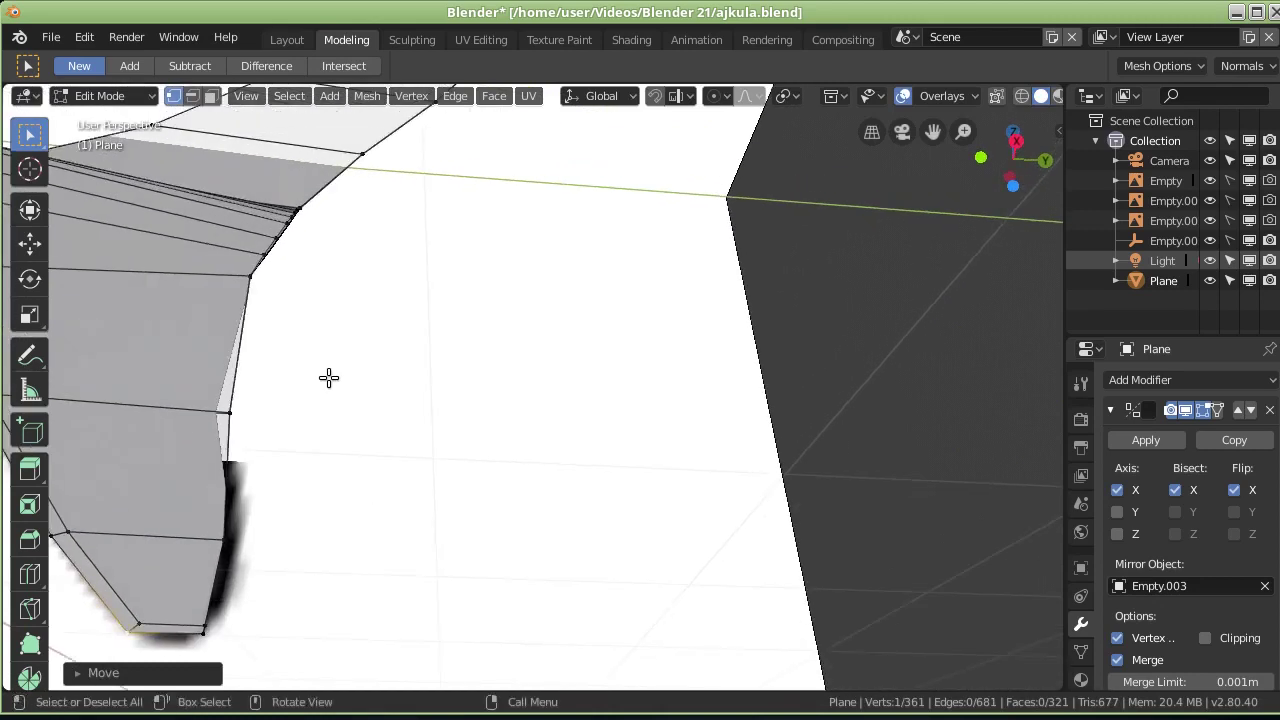
scroll(329, 374, down, 3)
key(KP_3)
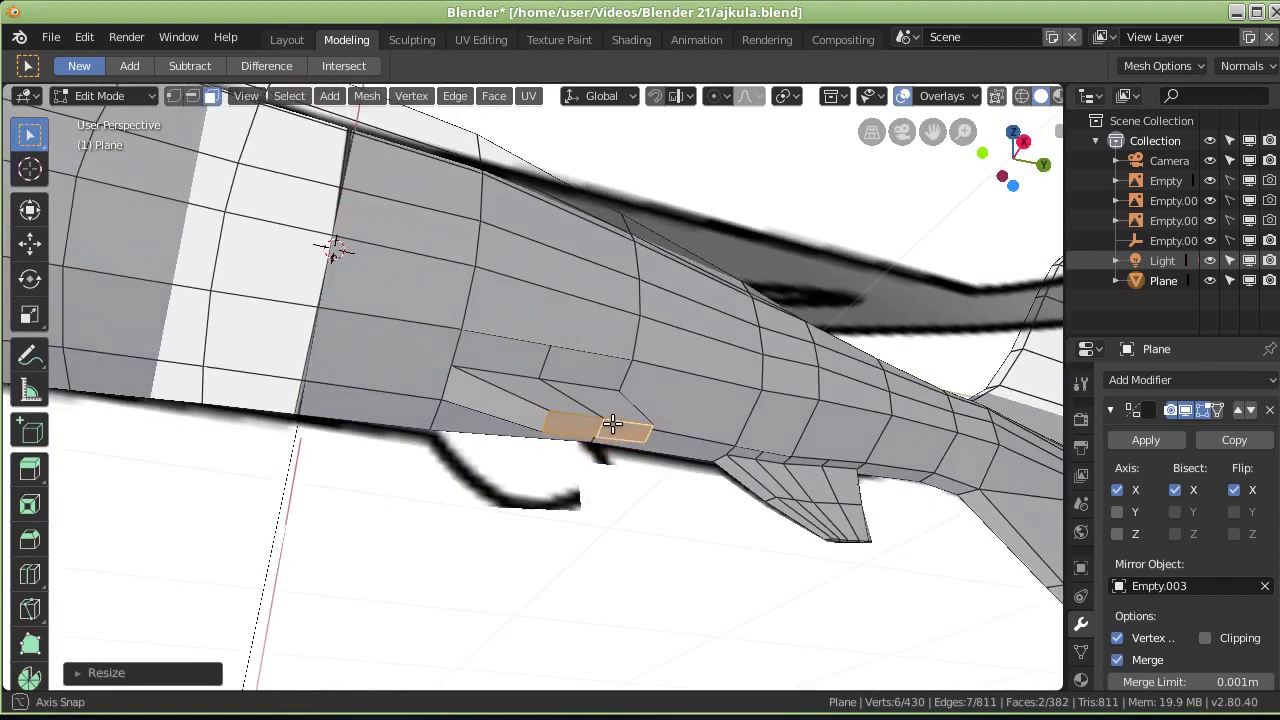
Step: Add a third underside face to the selected row of faces
mouse_move(608, 423)
middle_down()
mouse_move(648, 381)
mouse_move(494, 480)
mouse_move(516, 401)
middle_up()
shift+click(489, 417)
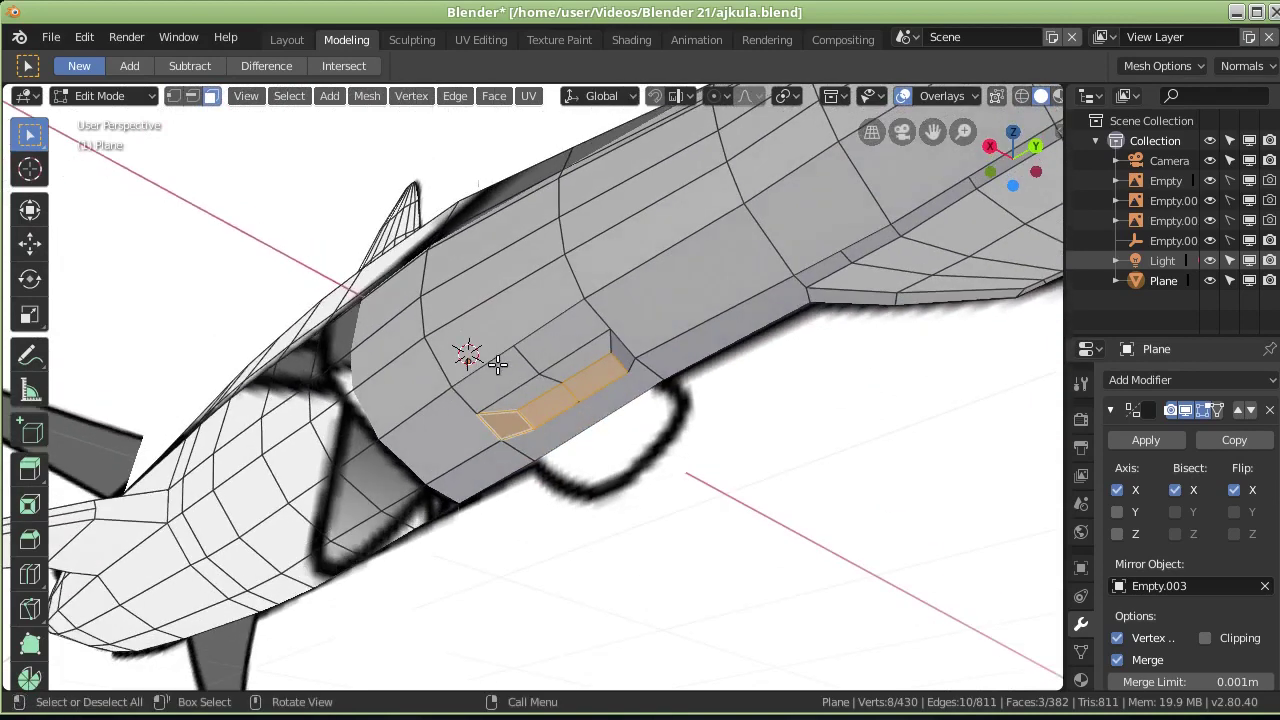
middle_drag(562, 403, 543, 392)
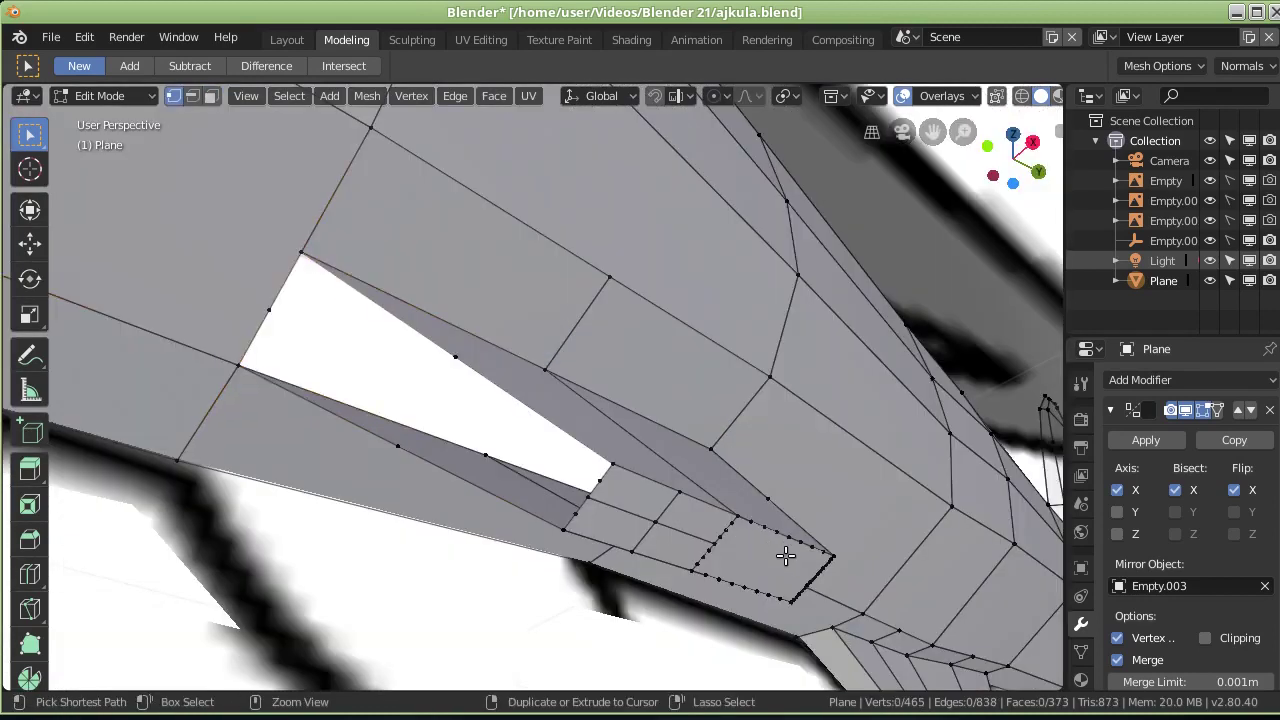
Step: Try a face fill in face select mode, undo it, and select the whole mesh
key(3)
key(f)
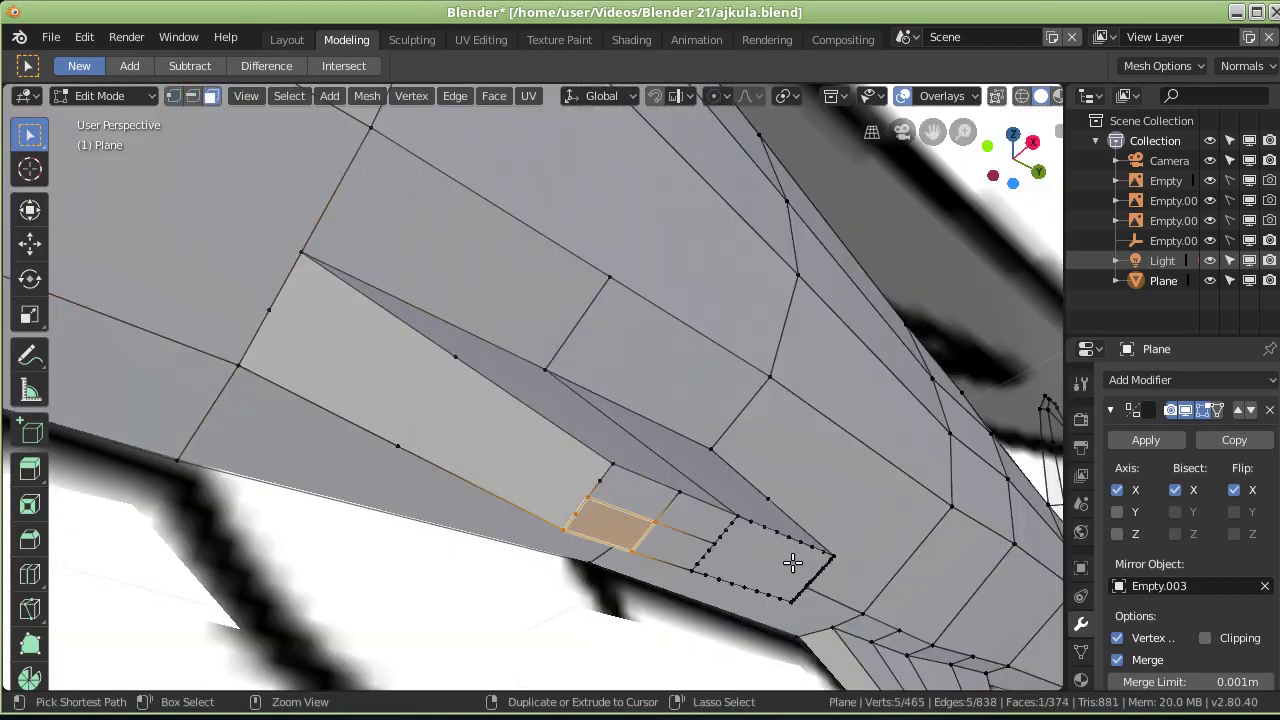
key(ctrl+z)
click(793, 563)
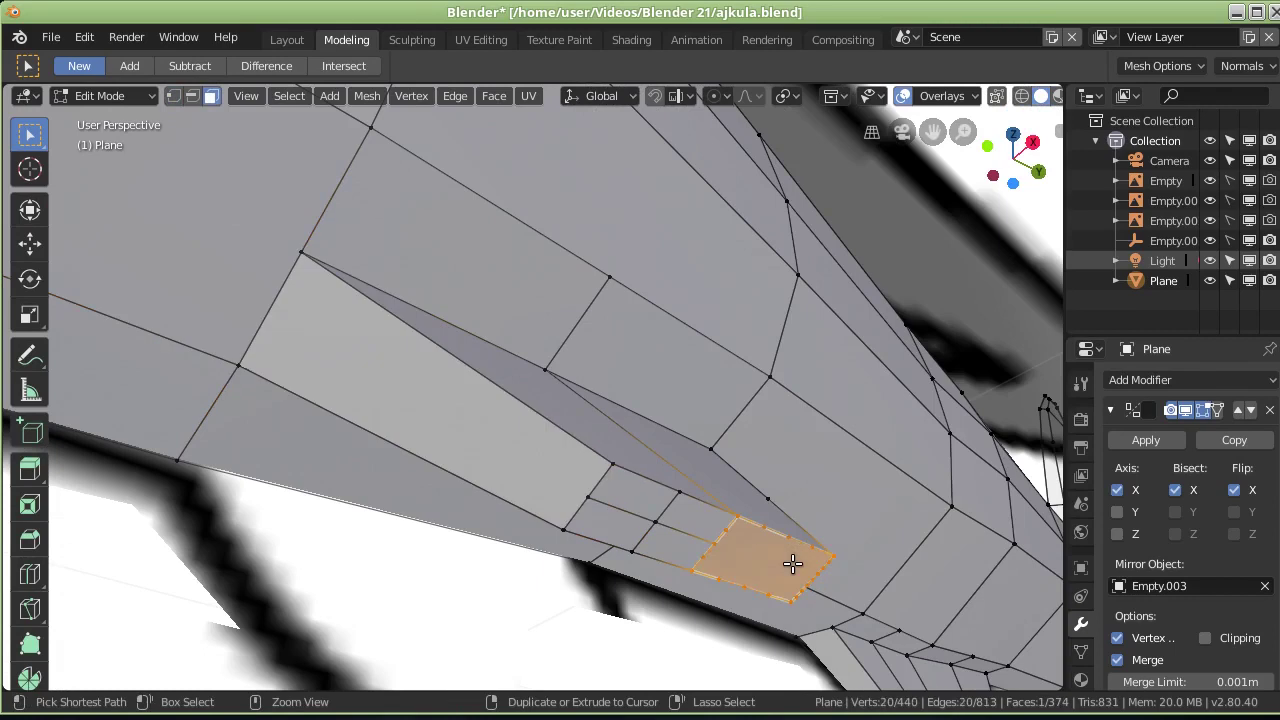
key(a)
middle_drag(793, 563, 732, 497)
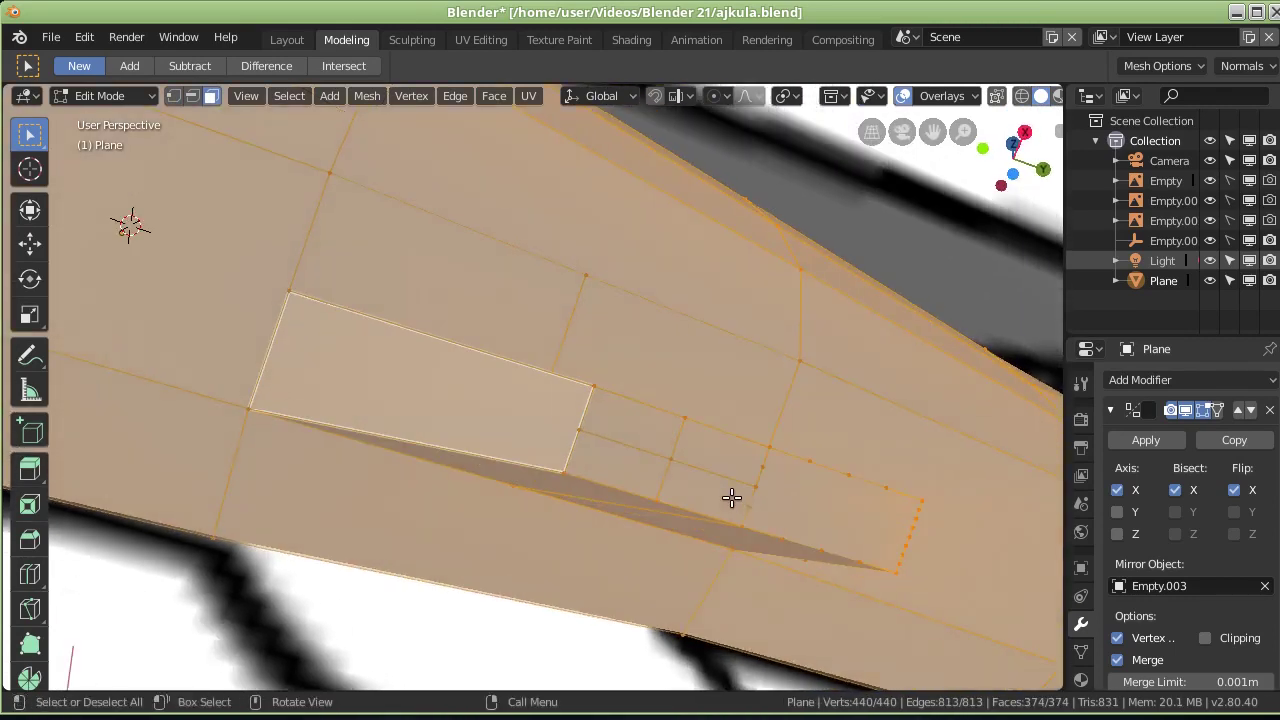
Step: Subdivide the long face at the fin root, then undo a trial deletion of it
click(428, 427)
click(455, 95)
click(487, 182)
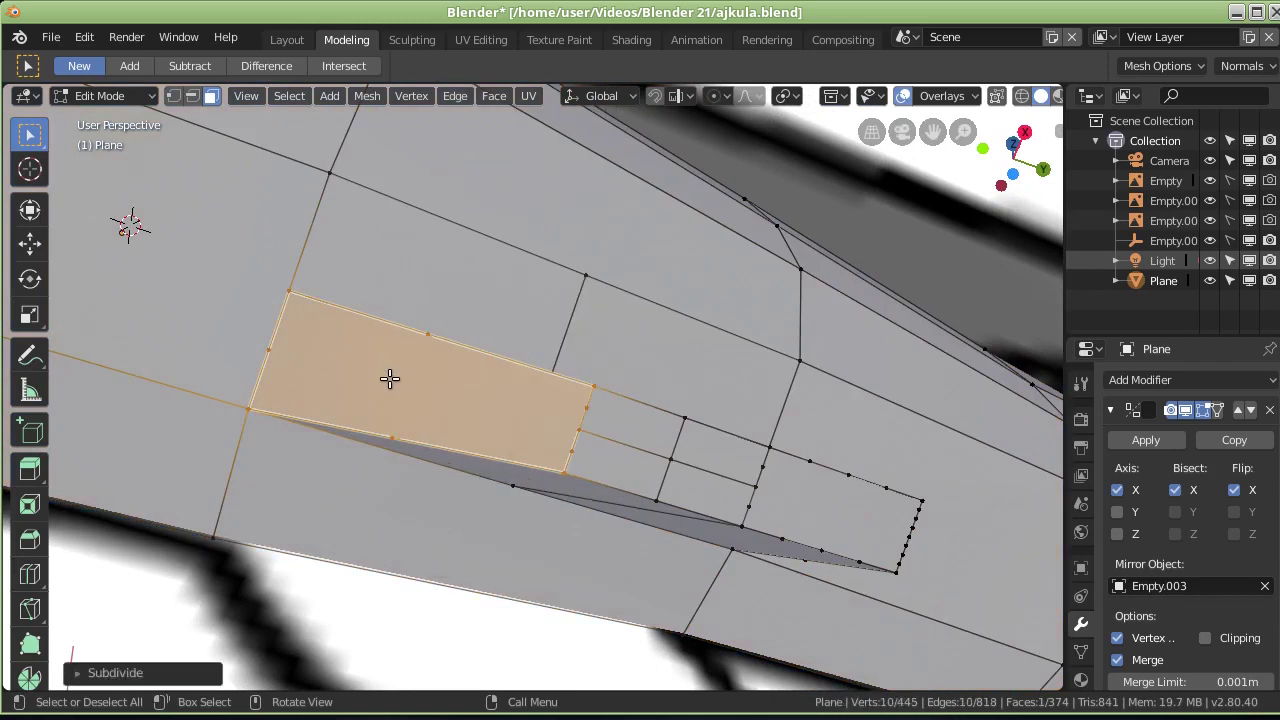
key(x)
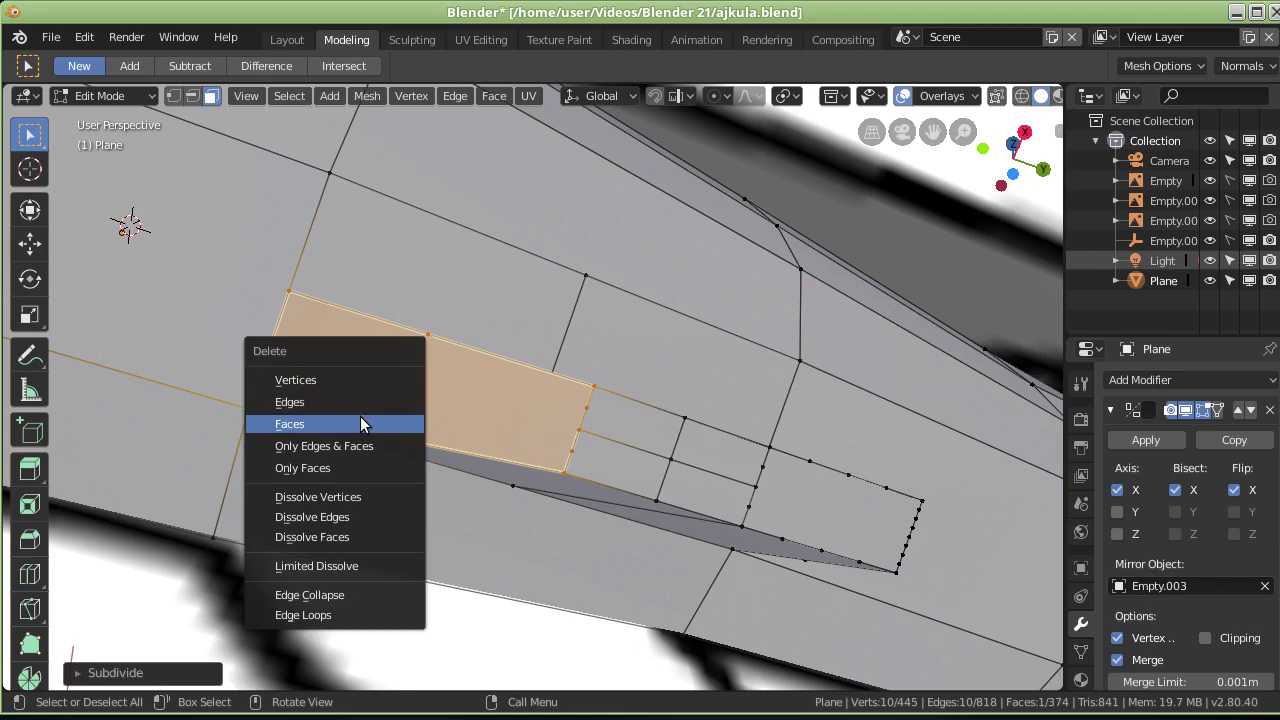
click(364, 416)
key(ctrl+z)
key(ctrl+z)
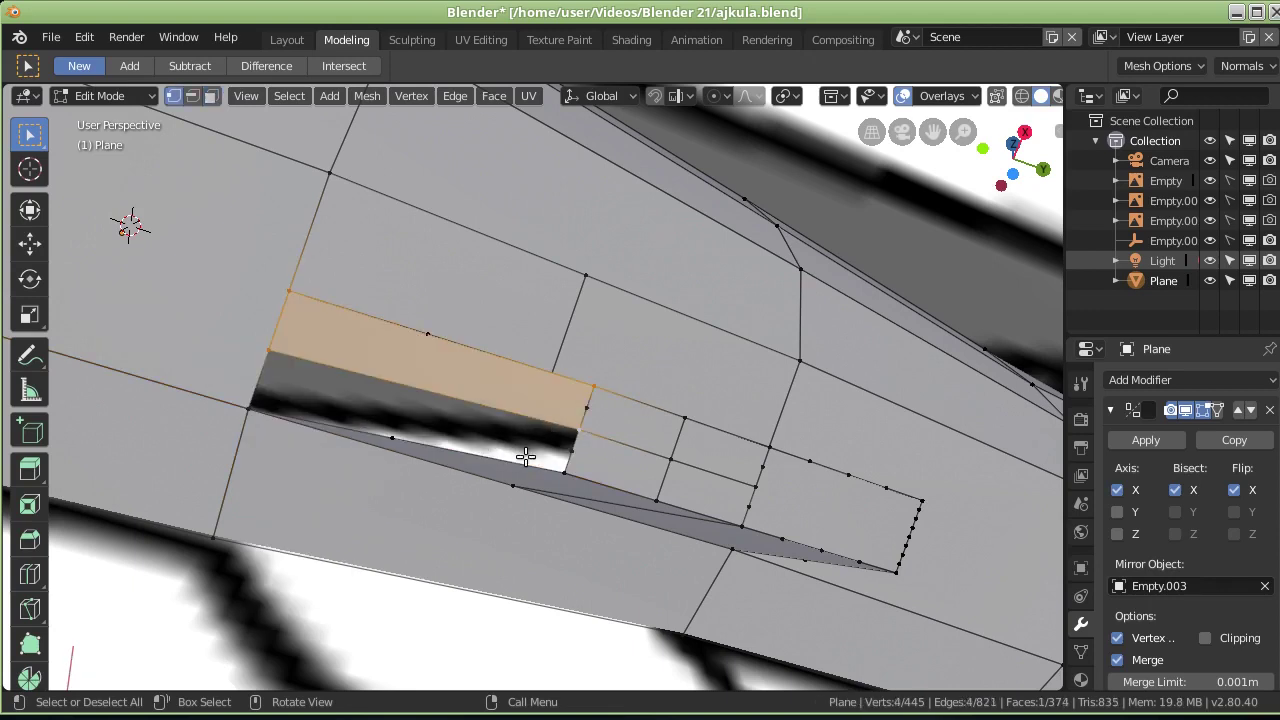
Step: Fill a face across the vertices around the fin opening
click(561, 474)
shift+click(580, 432)
shift+click(269, 351)
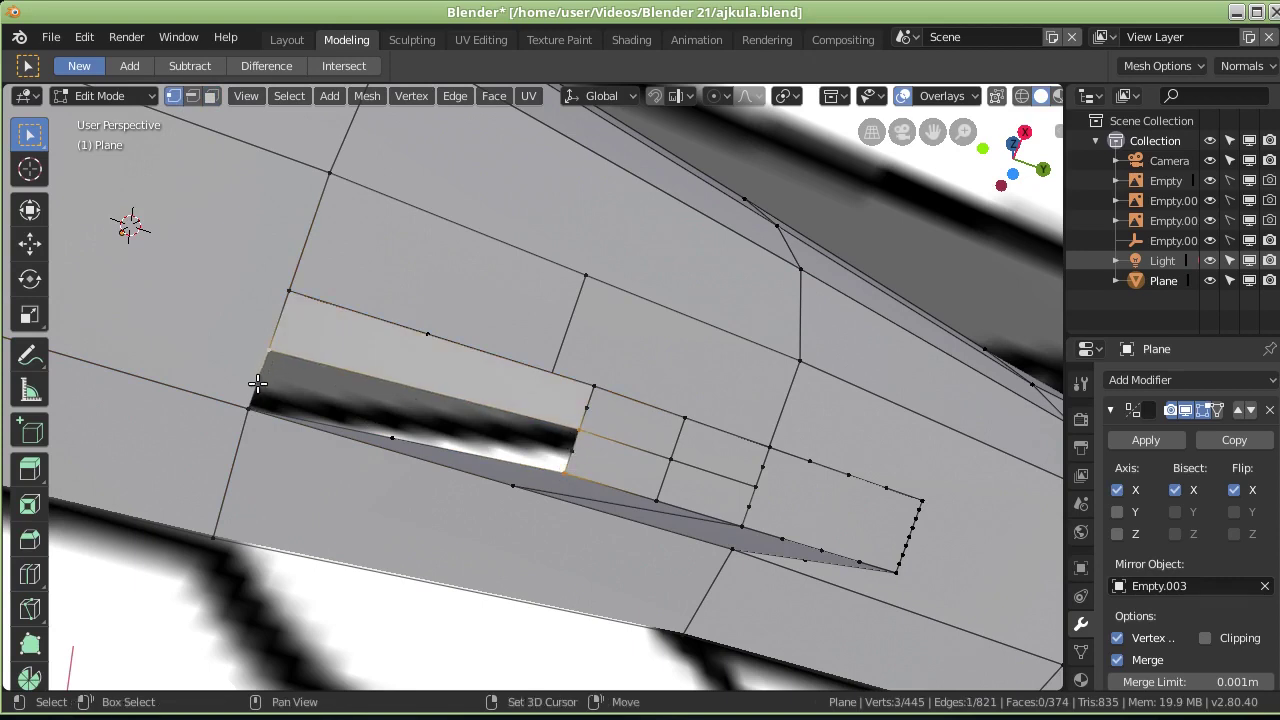
shift+click(247, 408)
shift+click(510, 487)
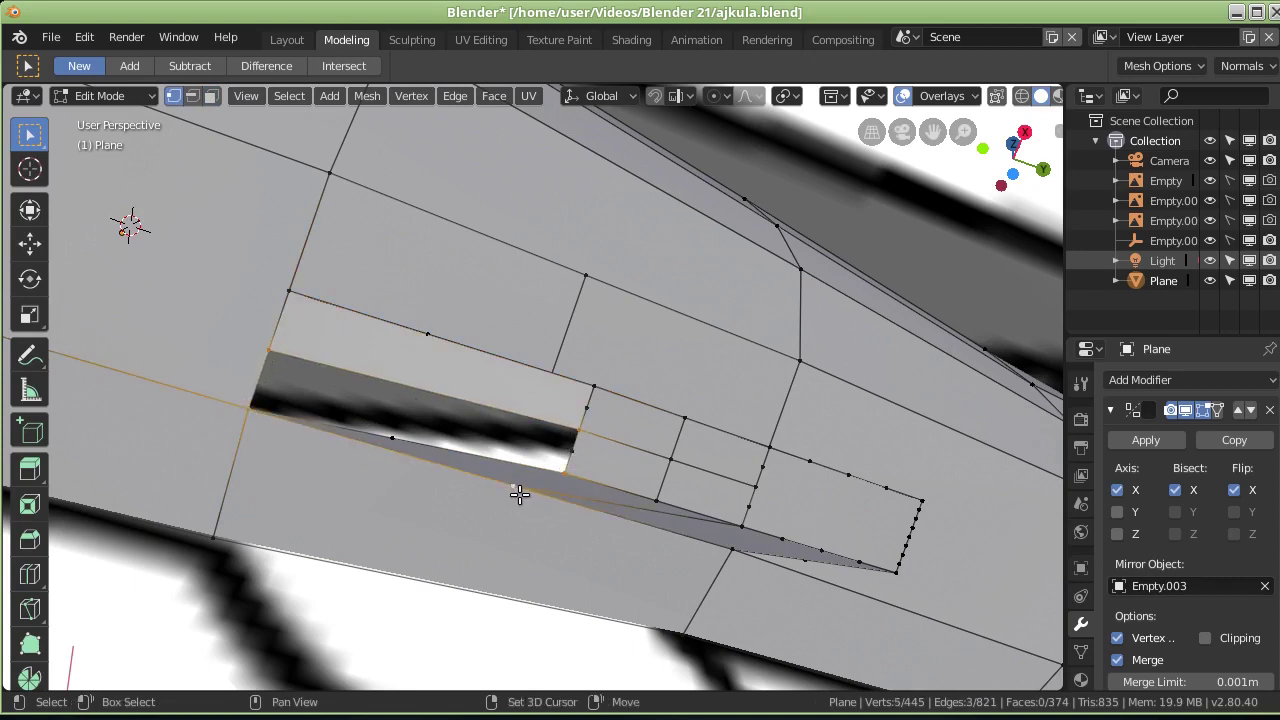
key(f)
mouse_move(525, 490)
middle_down()
mouse_move(637, 420)
mouse_move(674, 354)
mouse_move(566, 451)
mouse_move(560, 505)
mouse_move(531, 283)
middle_up()
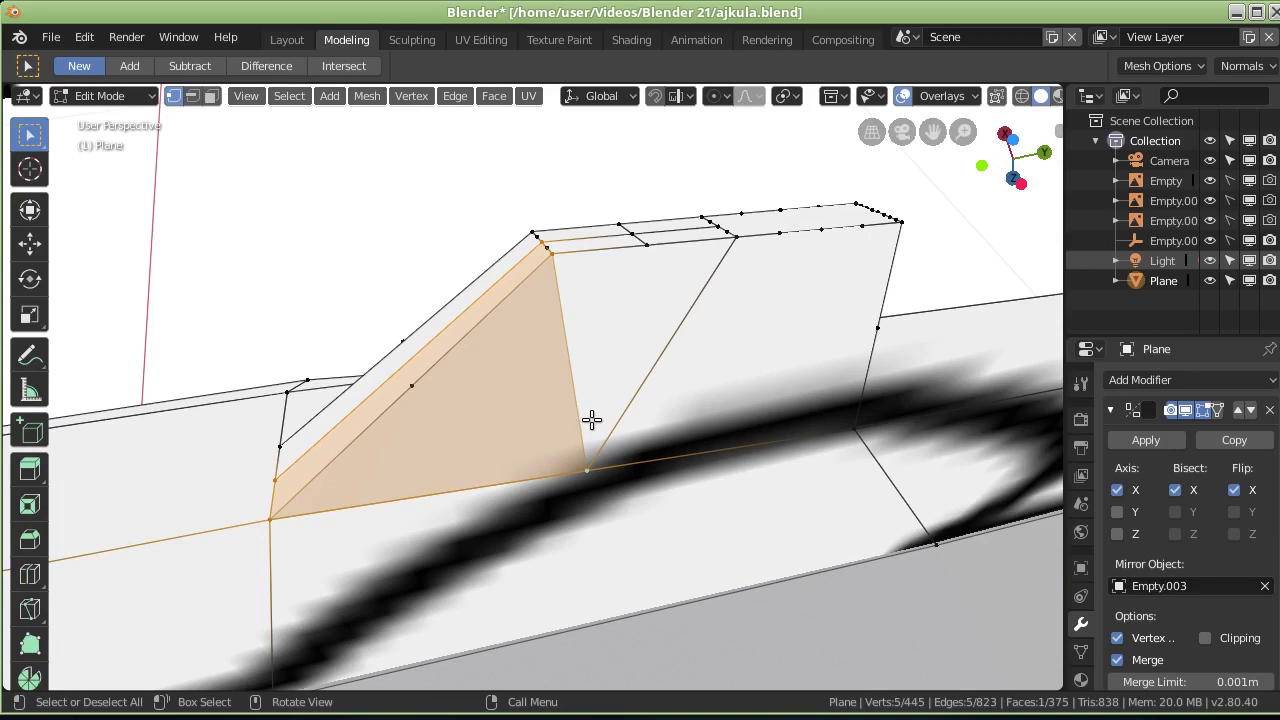
mouse_move(523, 394)
middle_down()
mouse_move(543, 400)
mouse_move(494, 391)
mouse_move(500, 410)
middle_up()
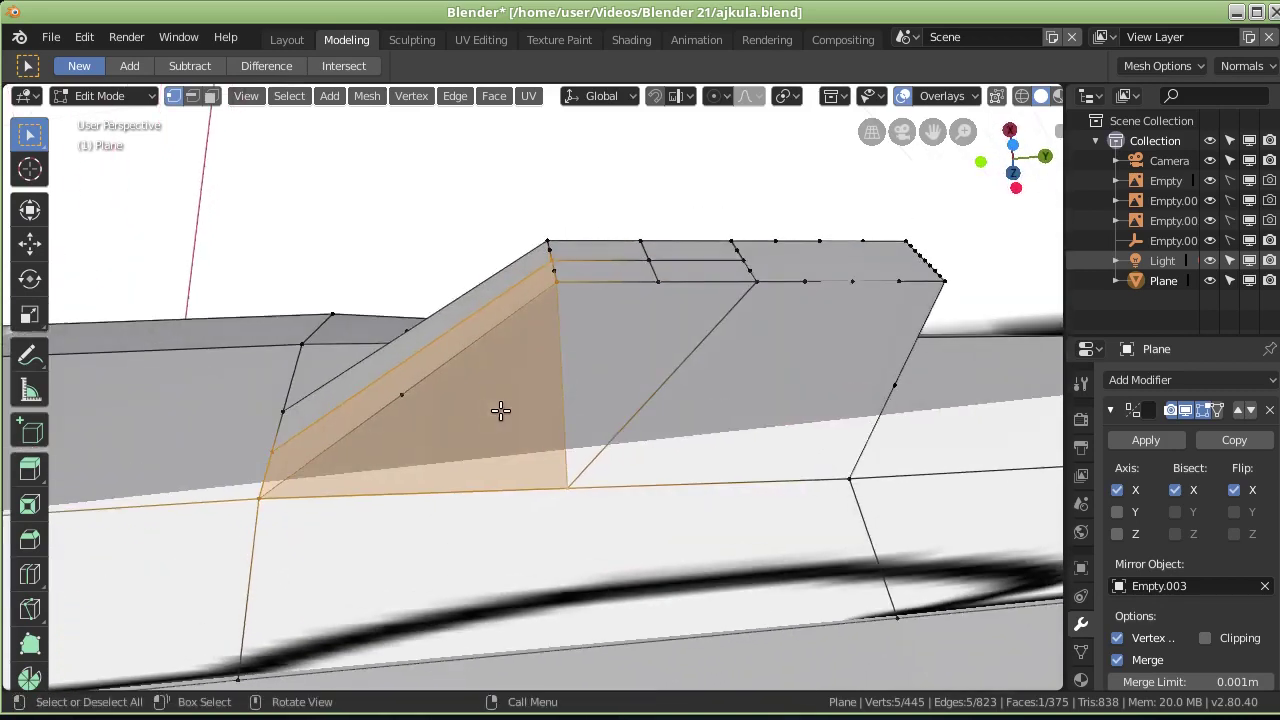
Step: Delete the two stray diagonal edges and their faces across the opening
click(654, 393)
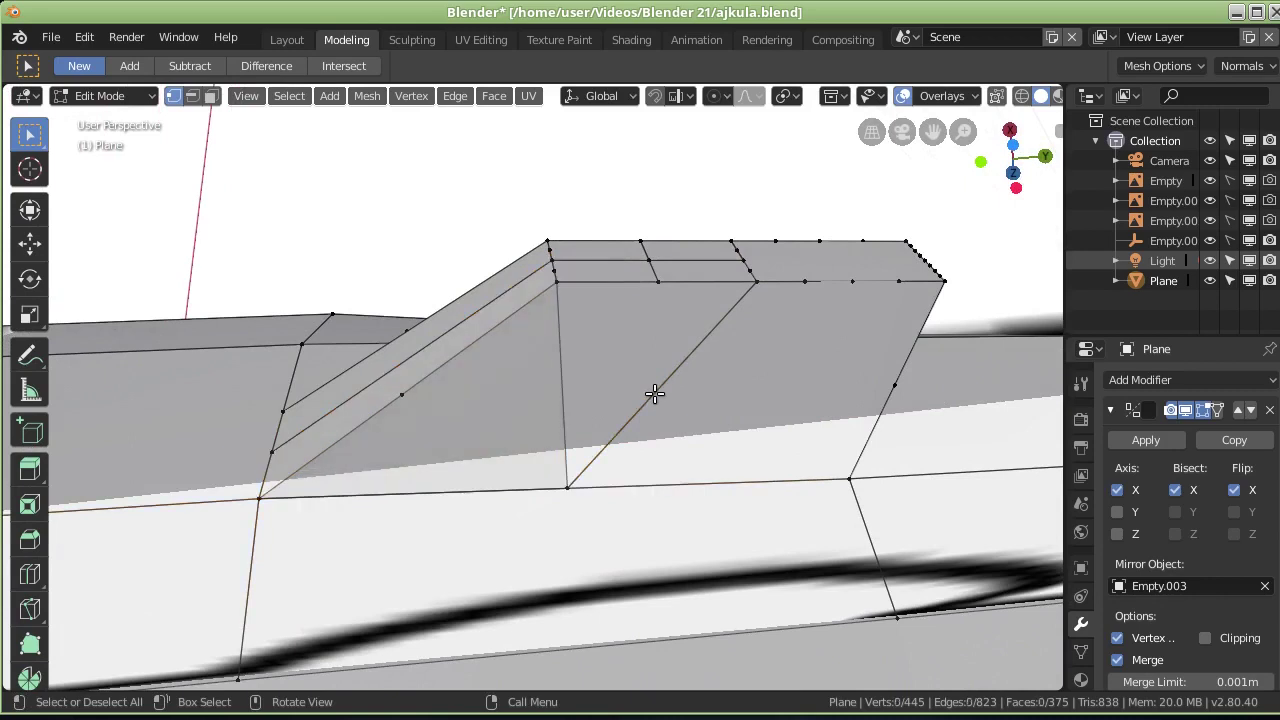
click(192, 96)
click(674, 373)
key(x)
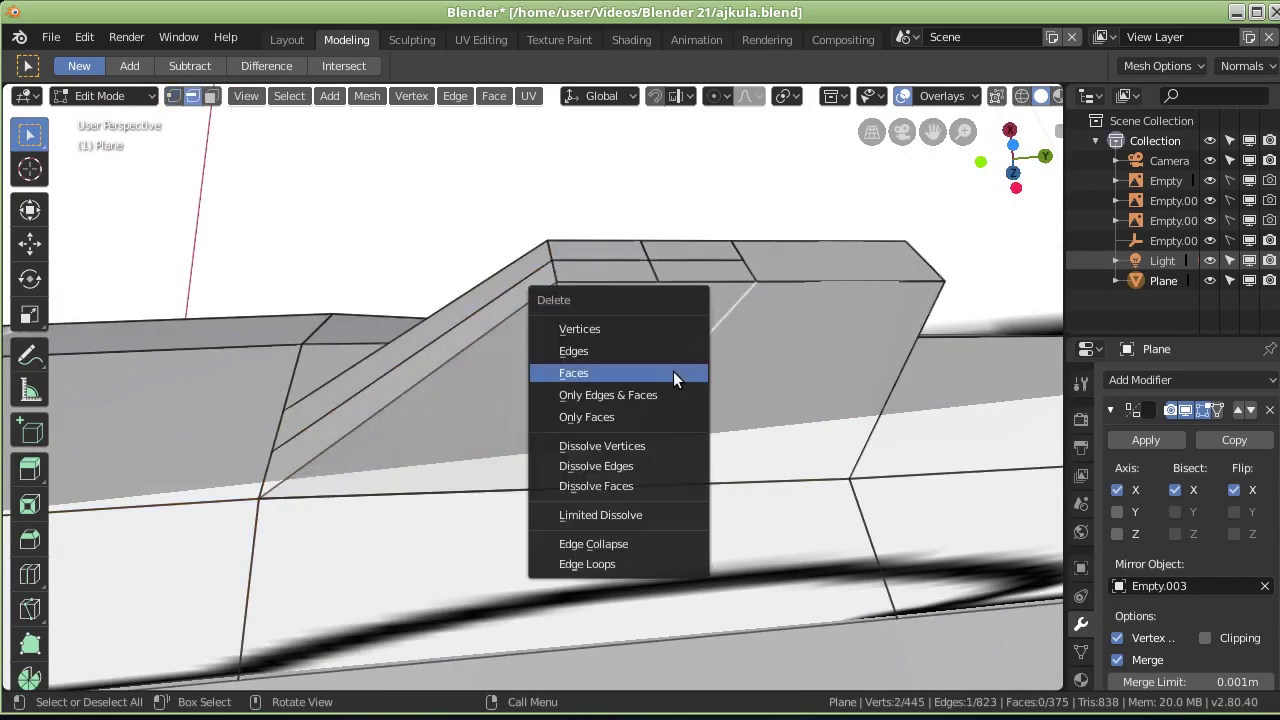
click(667, 352)
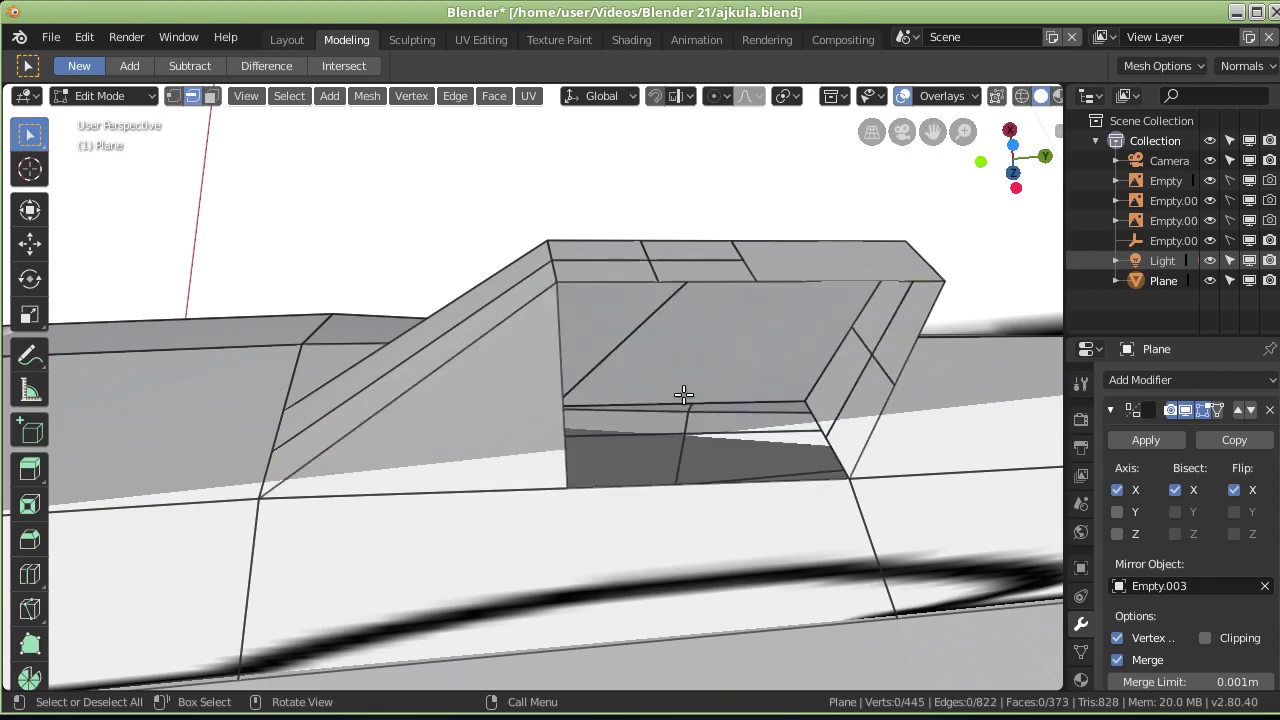
middle_drag(682, 388, 423, 314)
click(422, 315)
key(x)
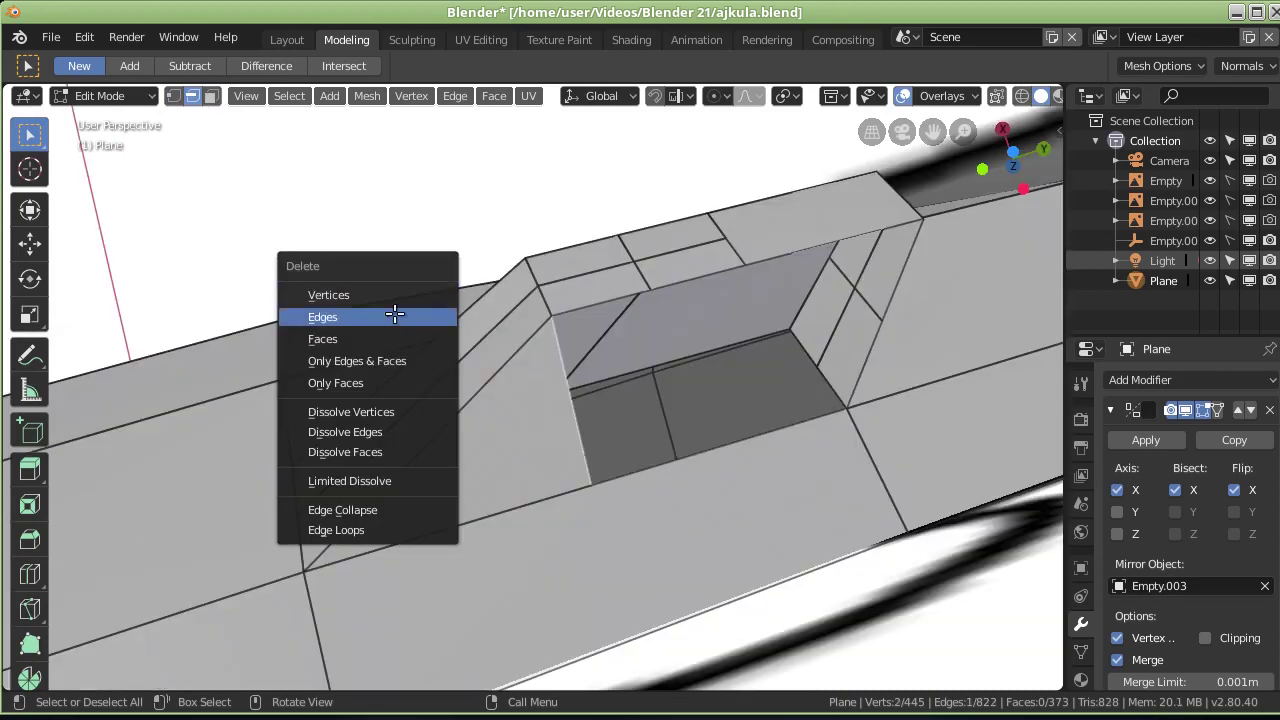
click(395, 314)
mouse_move(524, 379)
middle_down()
mouse_move(626, 383)
mouse_move(714, 263)
mouse_move(606, 303)
mouse_move(603, 343)
mouse_move(574, 383)
mouse_move(520, 330)
middle_up()
Step: Fill a new face across the four corner vertices of the gap
click(172, 96)
click(543, 312)
shift+click(372, 632)
shift+click(833, 310)
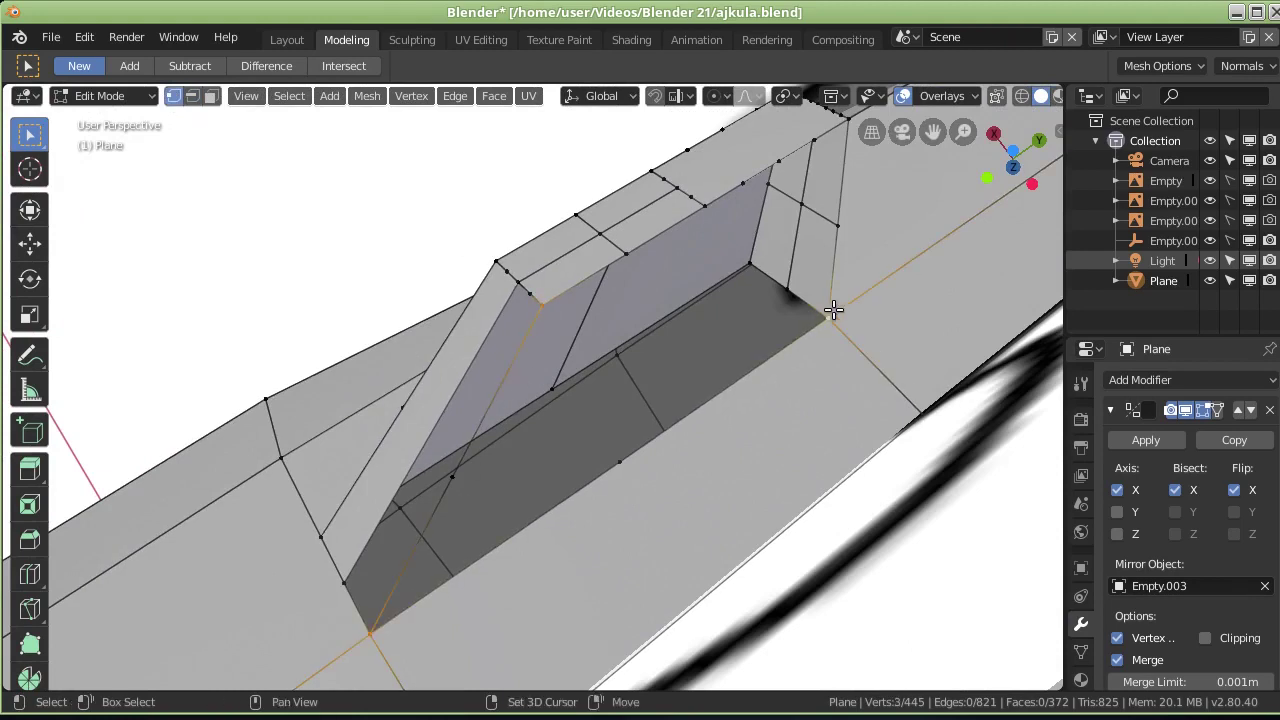
shift+click(823, 318)
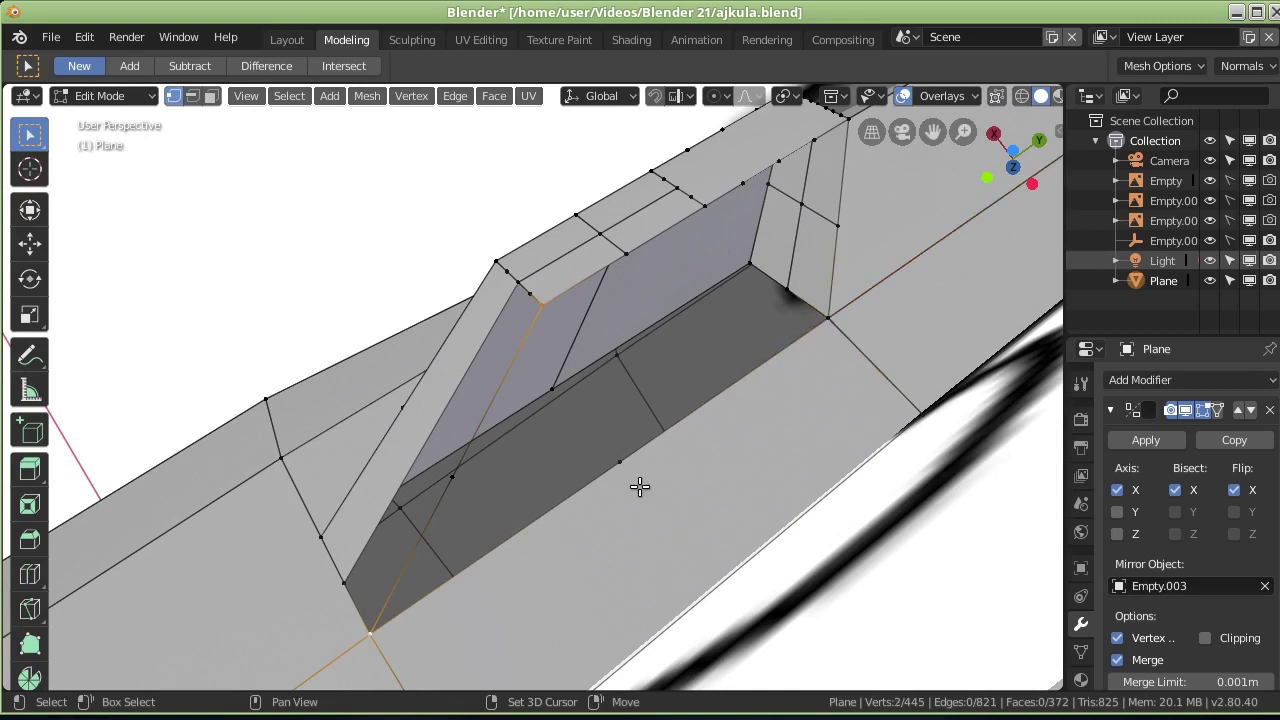
shift+click(621, 463)
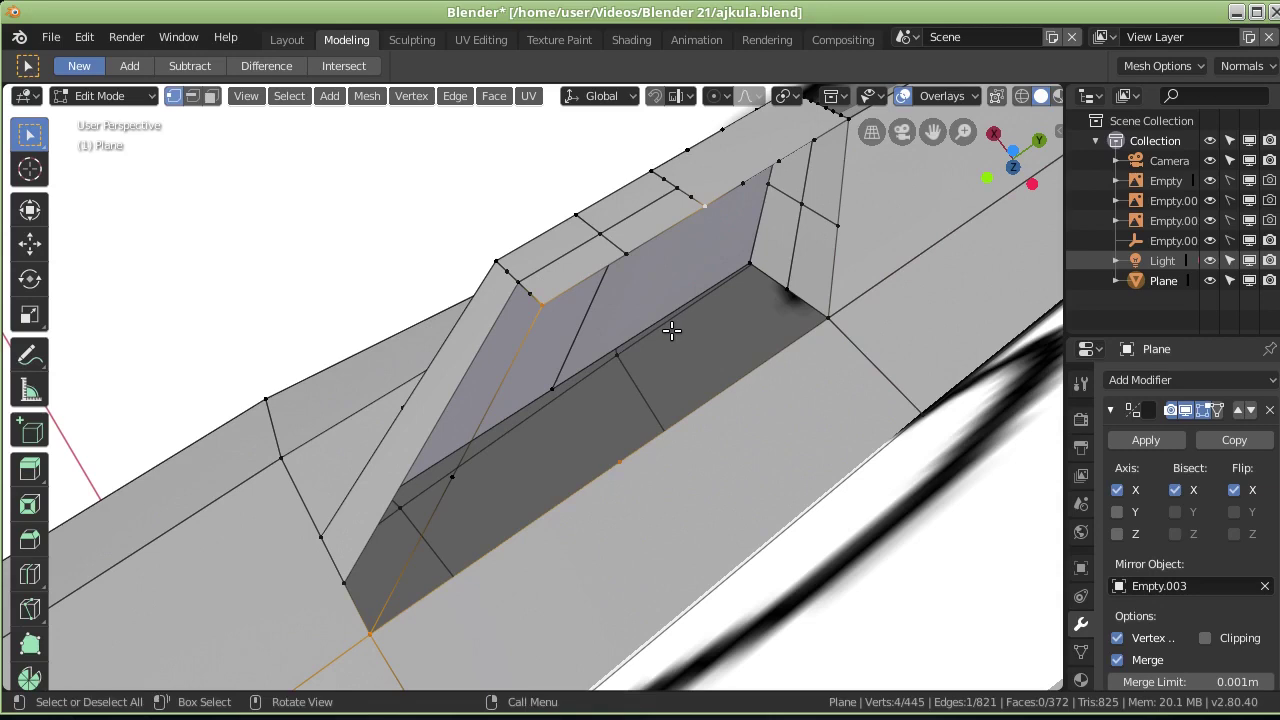
key(f)
Step: Select the top edge and side vertices of the gap and inspect the new face
click(537, 304)
shift+click(339, 578)
shift+click(371, 634)
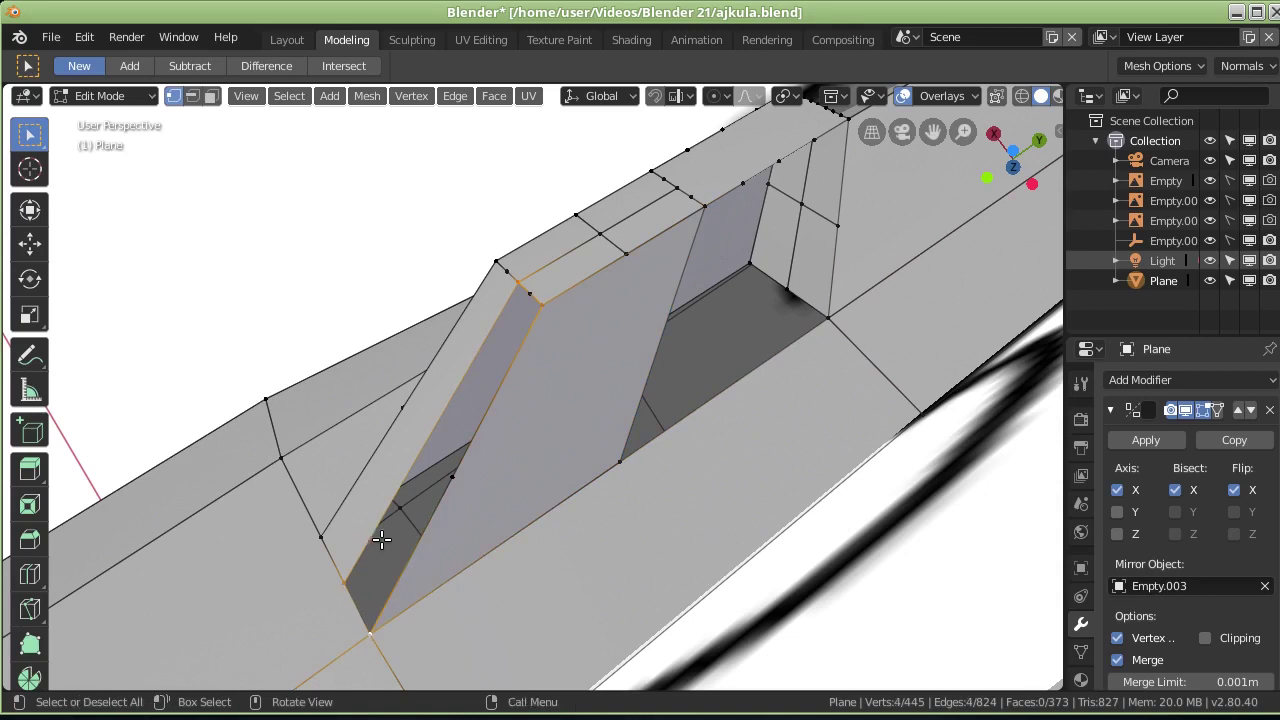
middle_drag(567, 426, 691, 394)
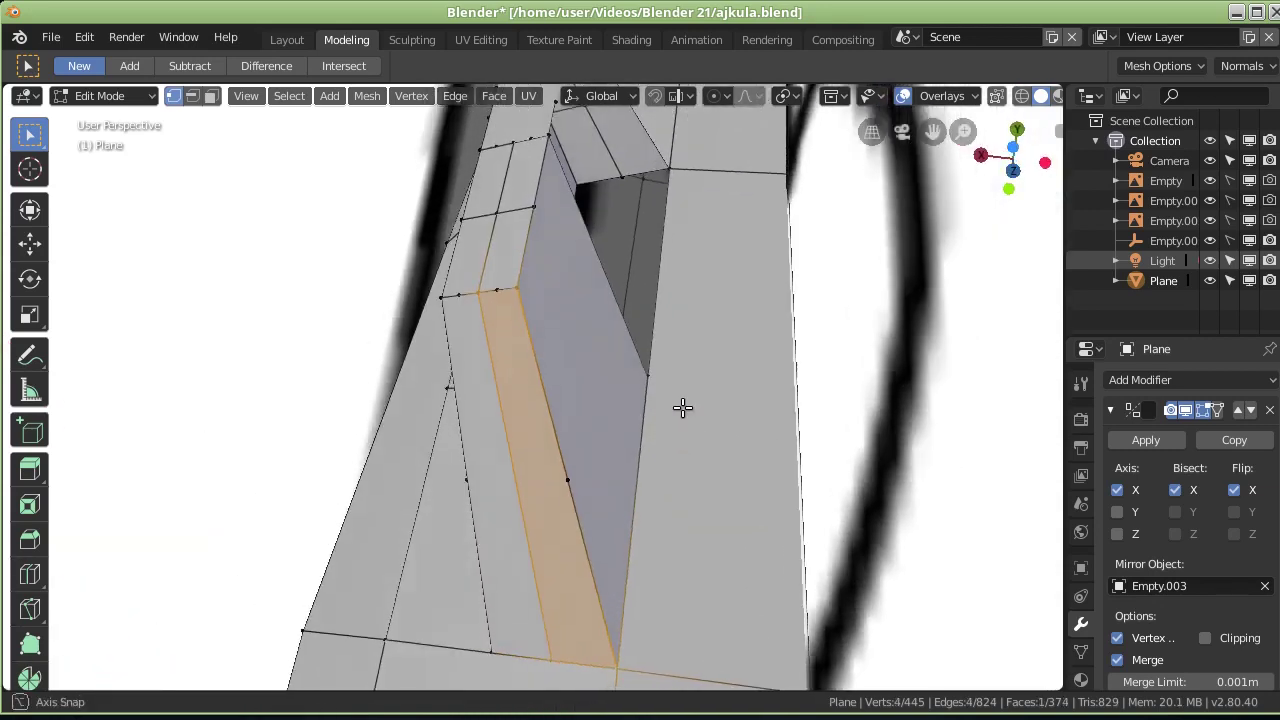
mouse_move(477, 360)
middle_down()
mouse_move(508, 271)
mouse_move(281, 426)
middle_up()
mouse_move(671, 399)
middle_down()
mouse_move(626, 389)
mouse_move(697, 340)
middle_up()
middle_drag(812, 318, 889, 292)
Step: Fill the last gap on the opening's rim with a four-cornered face
click(762, 310)
shift+click(579, 493)
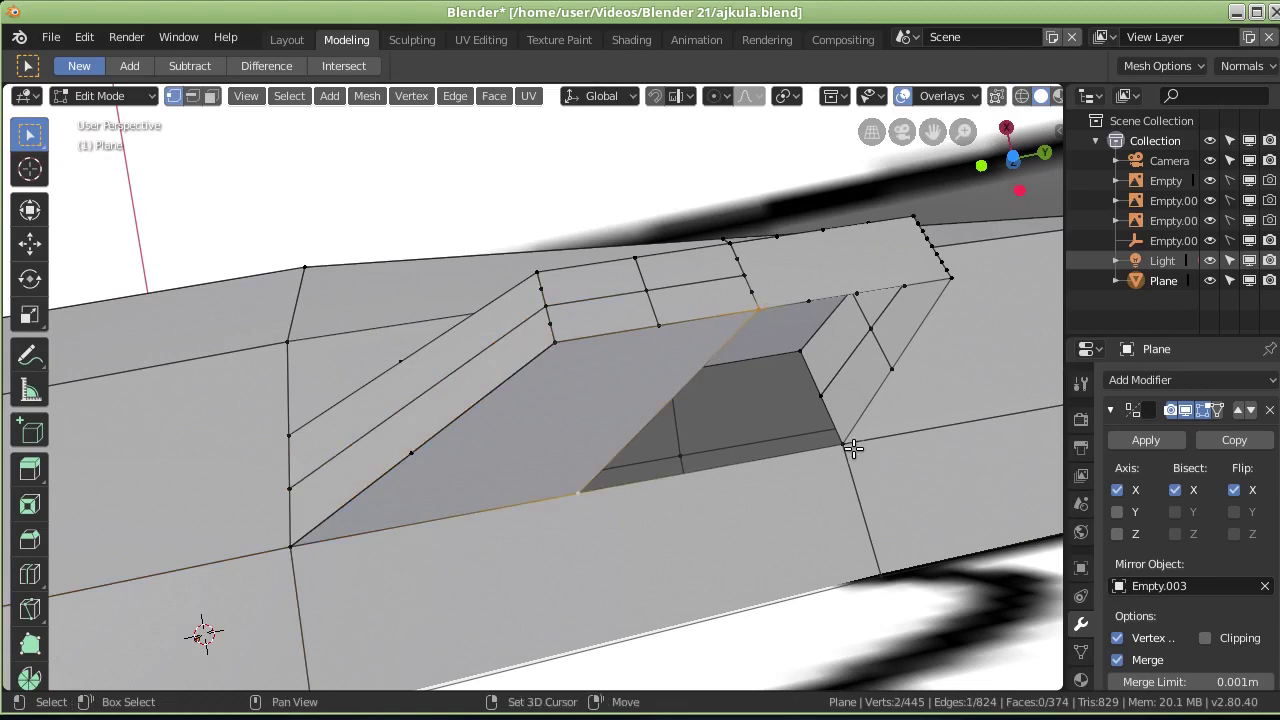
shift+click(845, 444)
shift+click(949, 280)
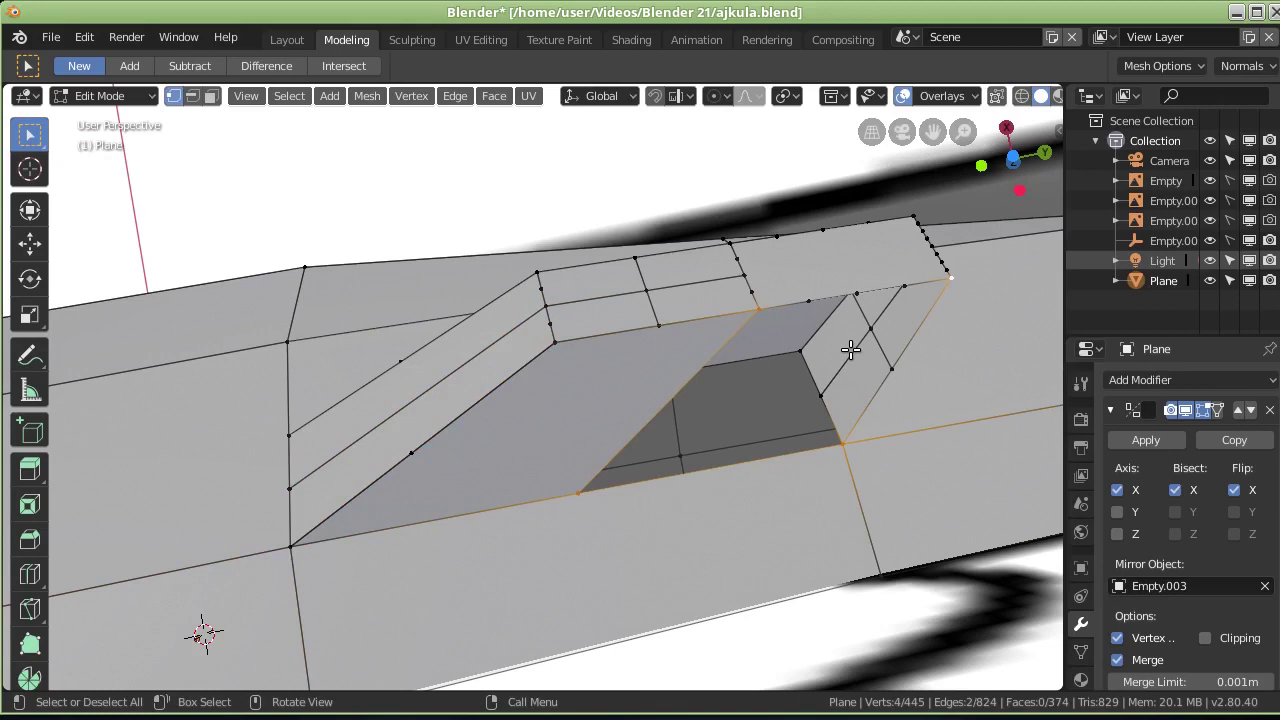
key(f)
mouse_move(860, 346)
middle_down()
mouse_move(711, 404)
mouse_move(784, 445)
mouse_move(677, 443)
mouse_move(591, 491)
mouse_move(574, 516)
mouse_move(663, 366)
middle_up()
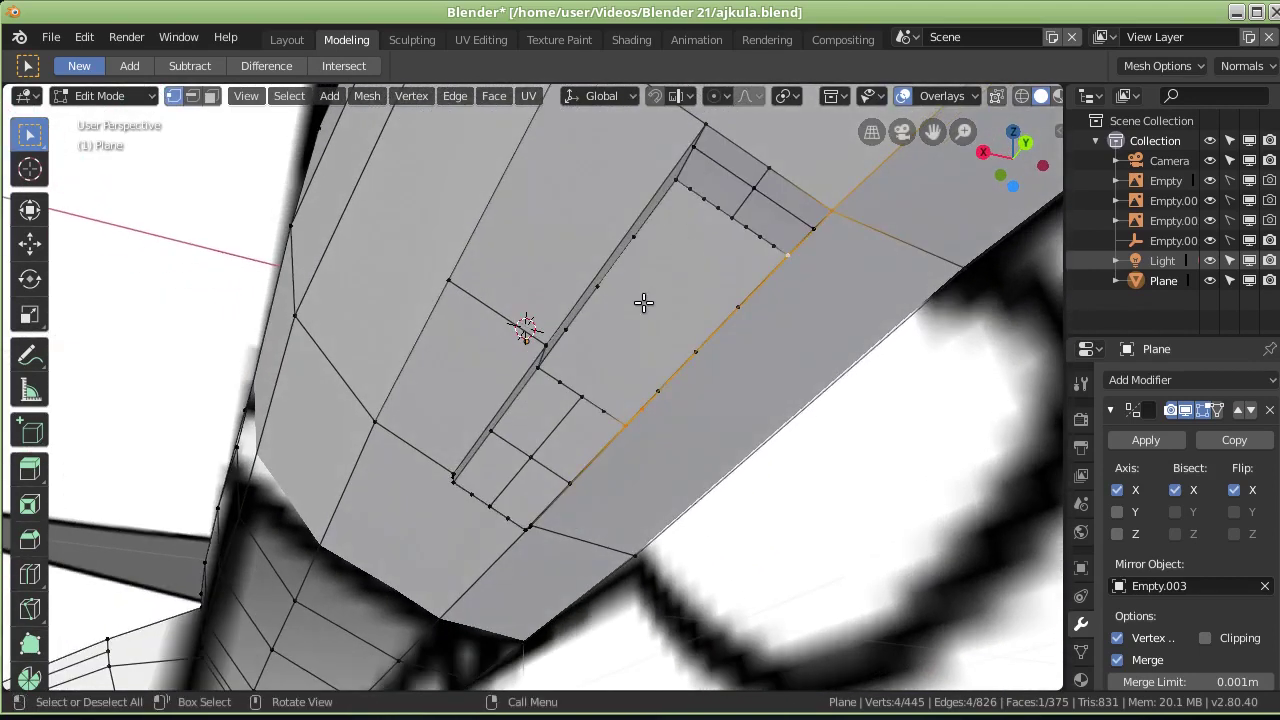
Step: Delete the face beside the slot, leaving a hole
click(663, 297)
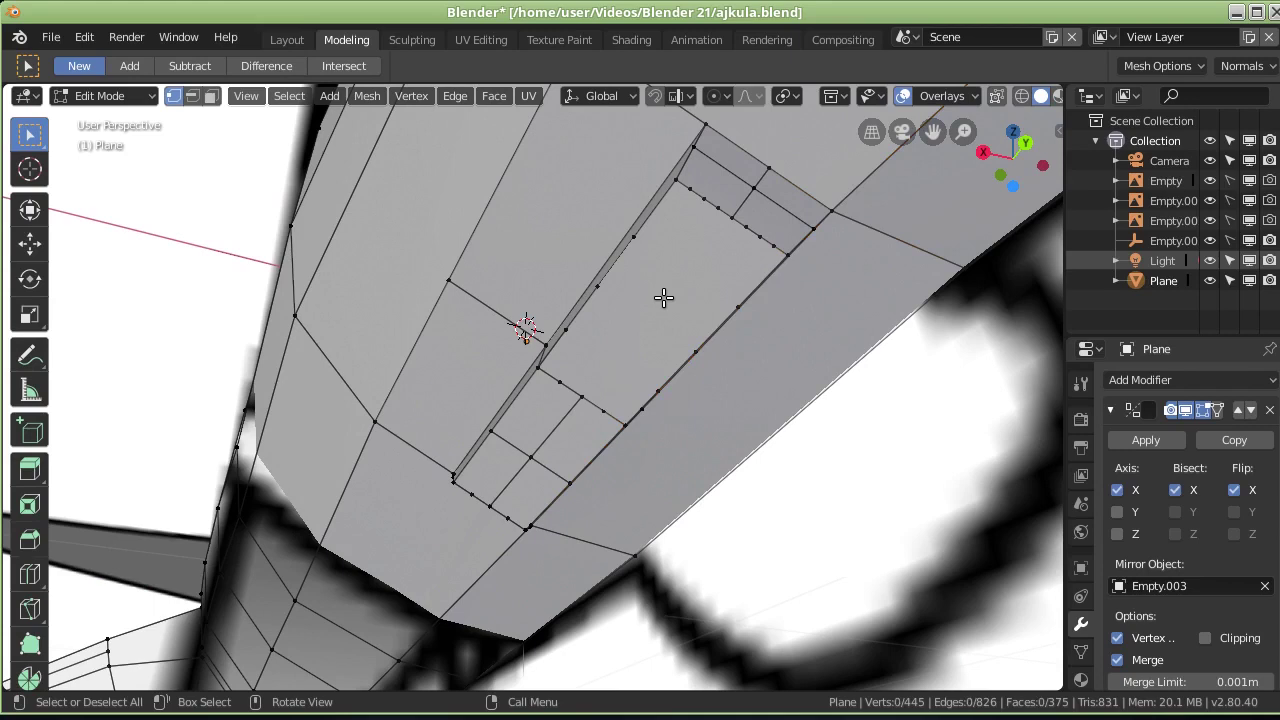
click(664, 282)
key(x)
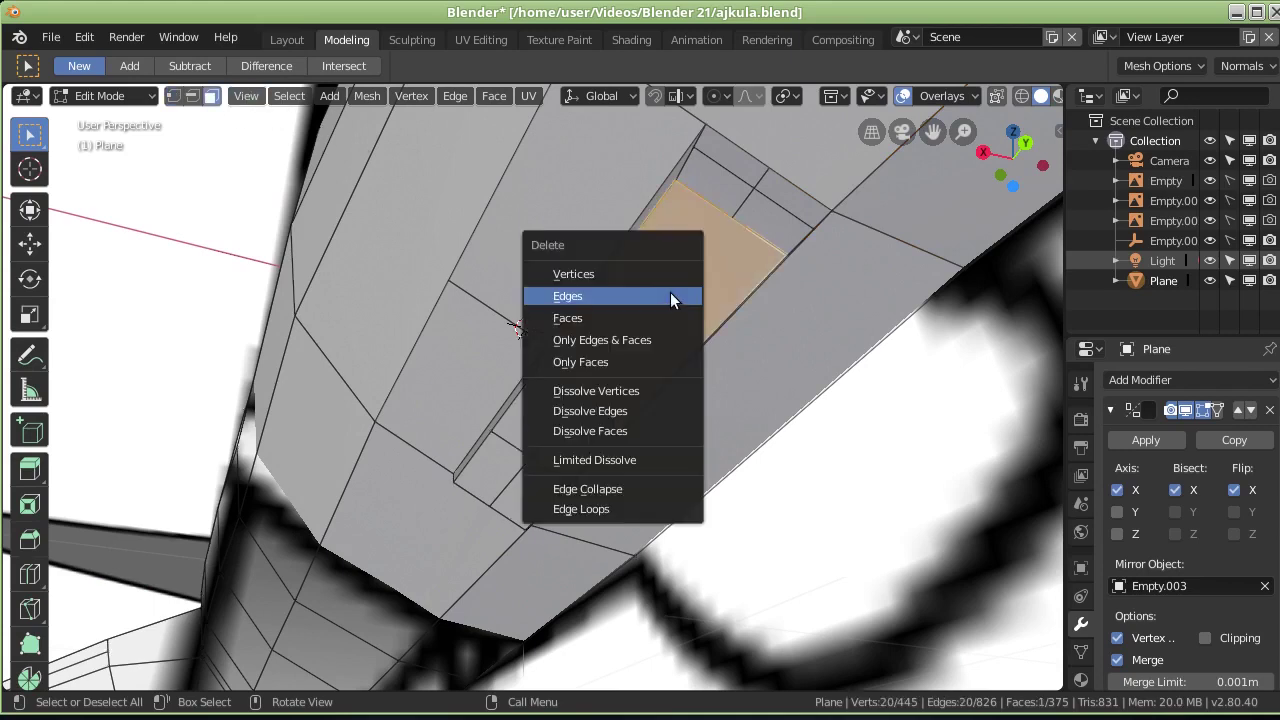
click(666, 316)
middle_drag(666, 311, 680, 263)
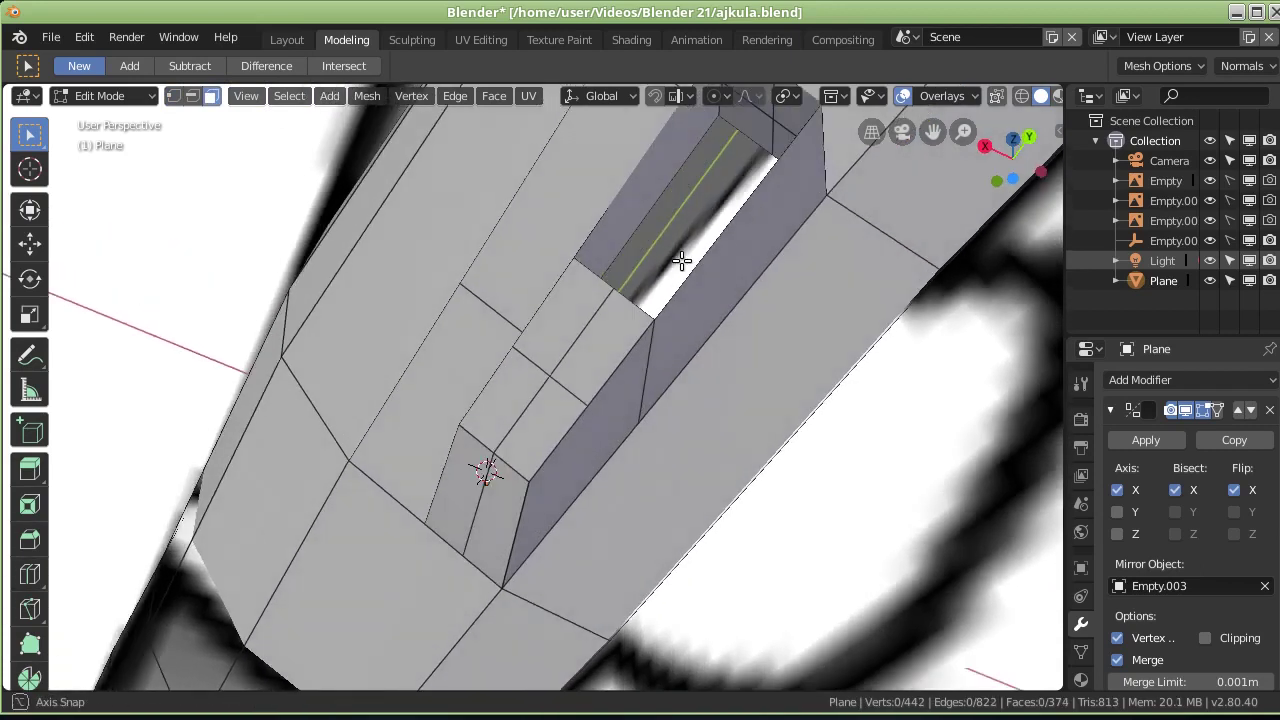
Step: Select the vertices around the hole and fill it, bringing the mesh to 376 faces
click(575, 258)
shift+click(612, 289)
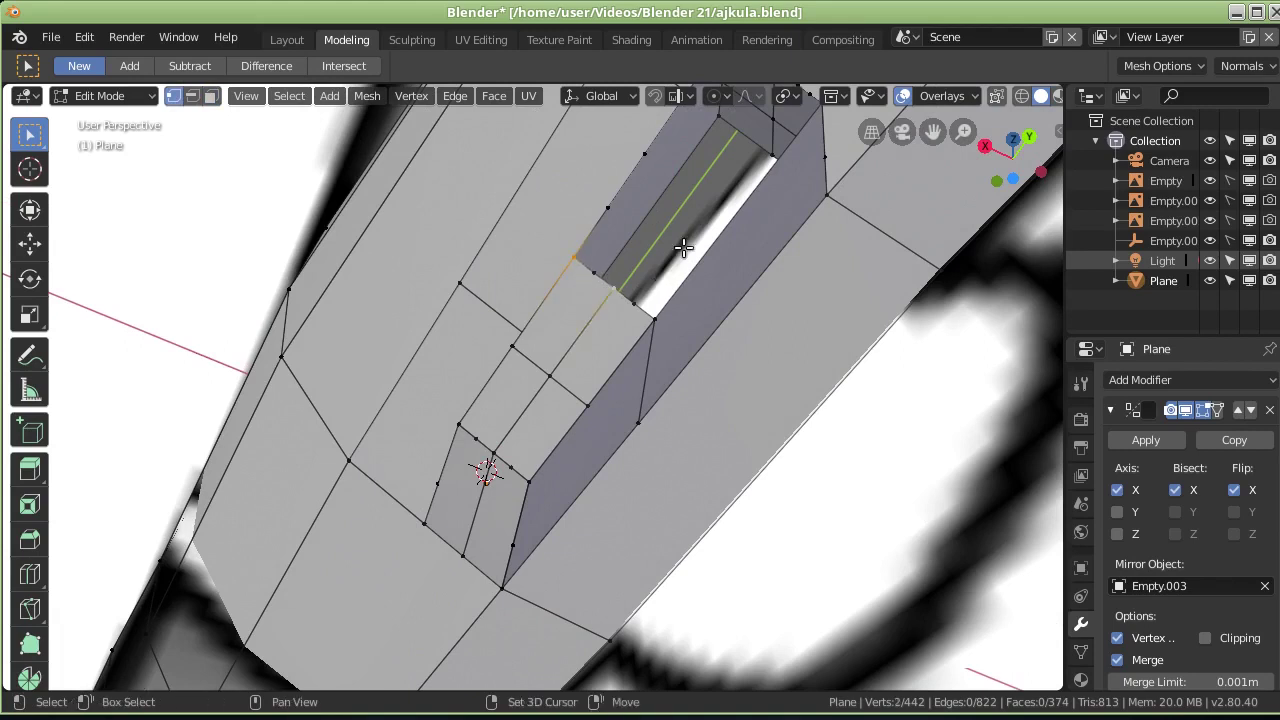
mouse_move(694, 228)
middle_down()
mouse_move(694, 251)
mouse_move(746, 223)
middle_up()
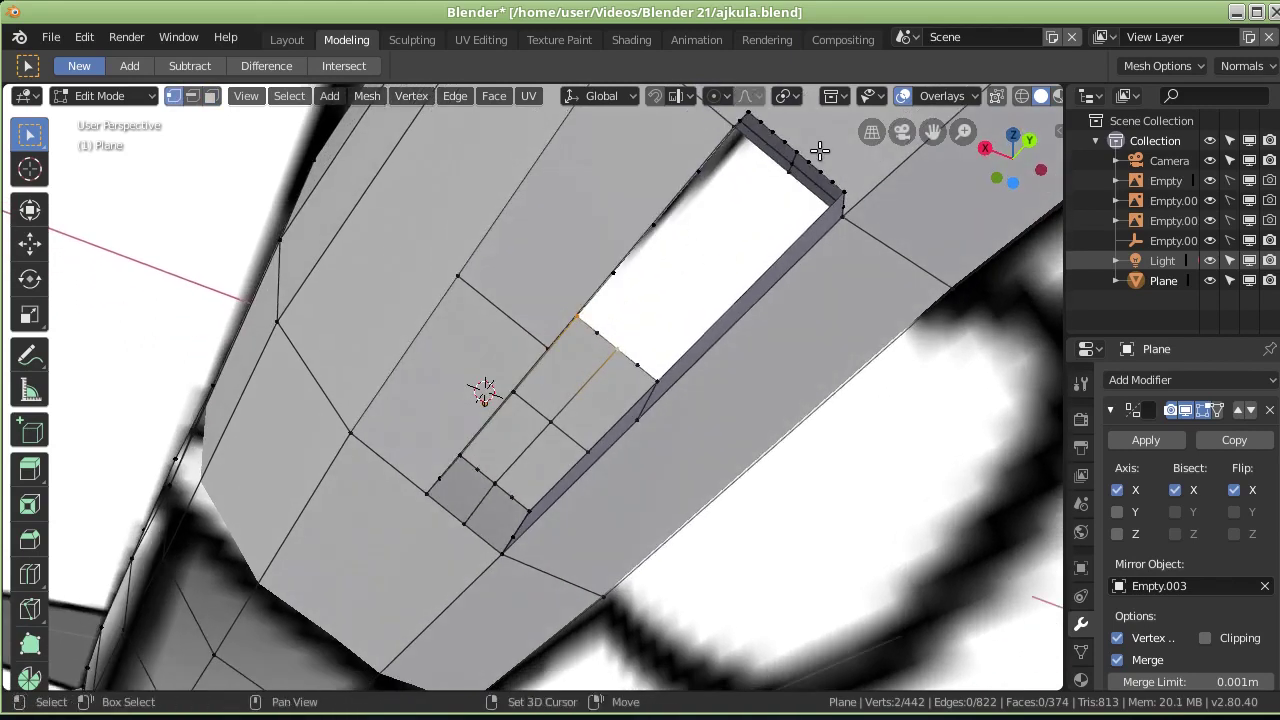
ctrl+click(720, 230)
key(ctrl+z)
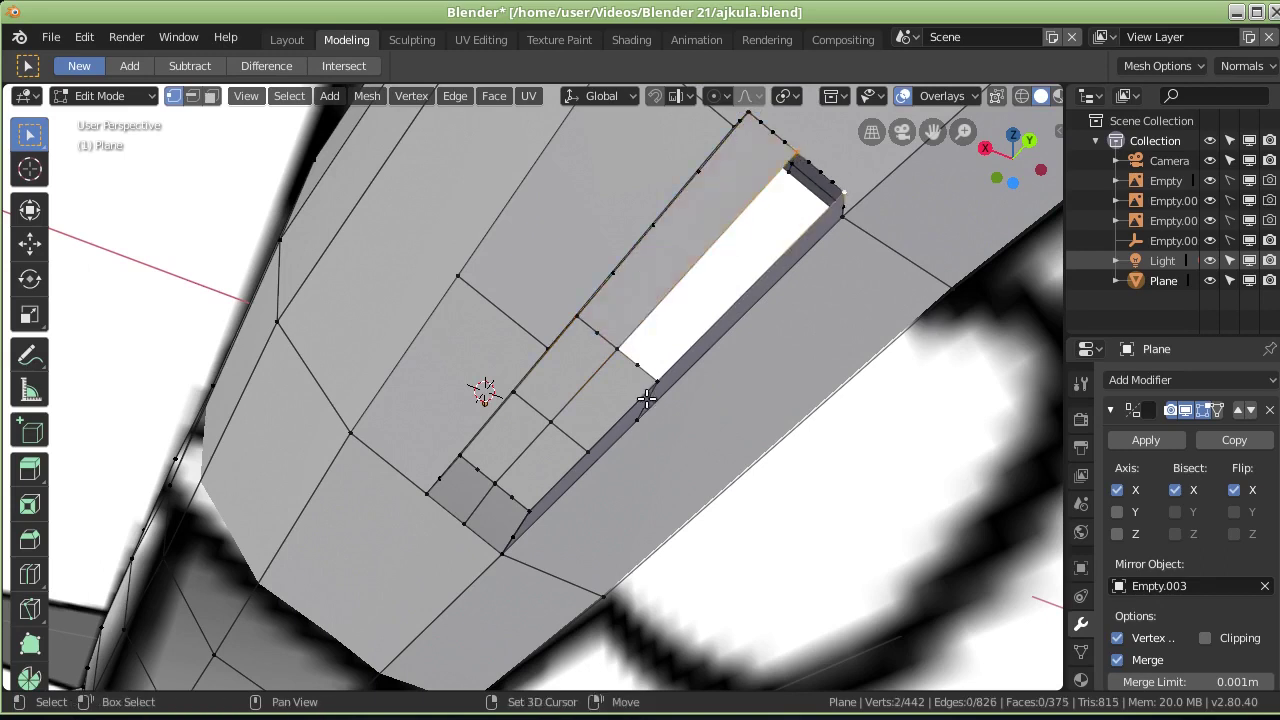
shift+click(638, 366)
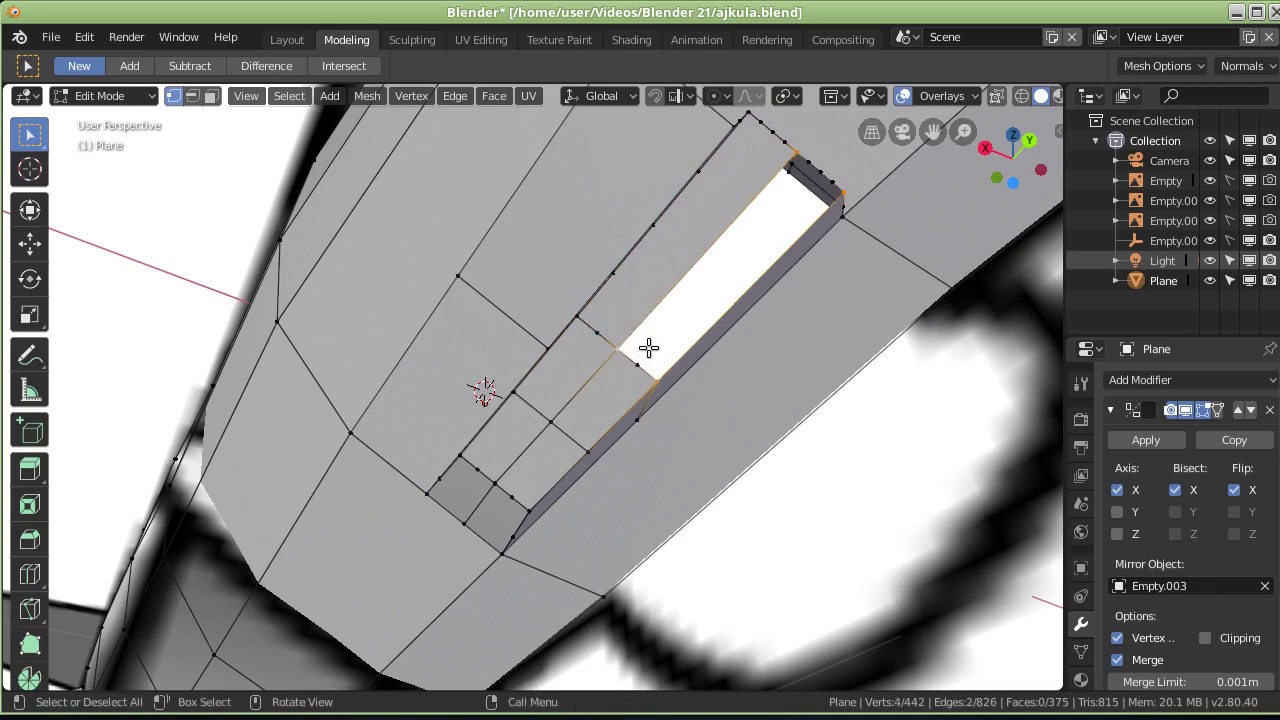
key(f)
mouse_move(716, 328)
middle_down()
mouse_move(663, 369)
mouse_move(763, 371)
mouse_move(609, 329)
mouse_move(715, 289)
middle_up()
mouse_move(389, 331)
middle_down()
mouse_move(471, 329)
mouse_move(471, 306)
mouse_move(571, 376)
middle_up()
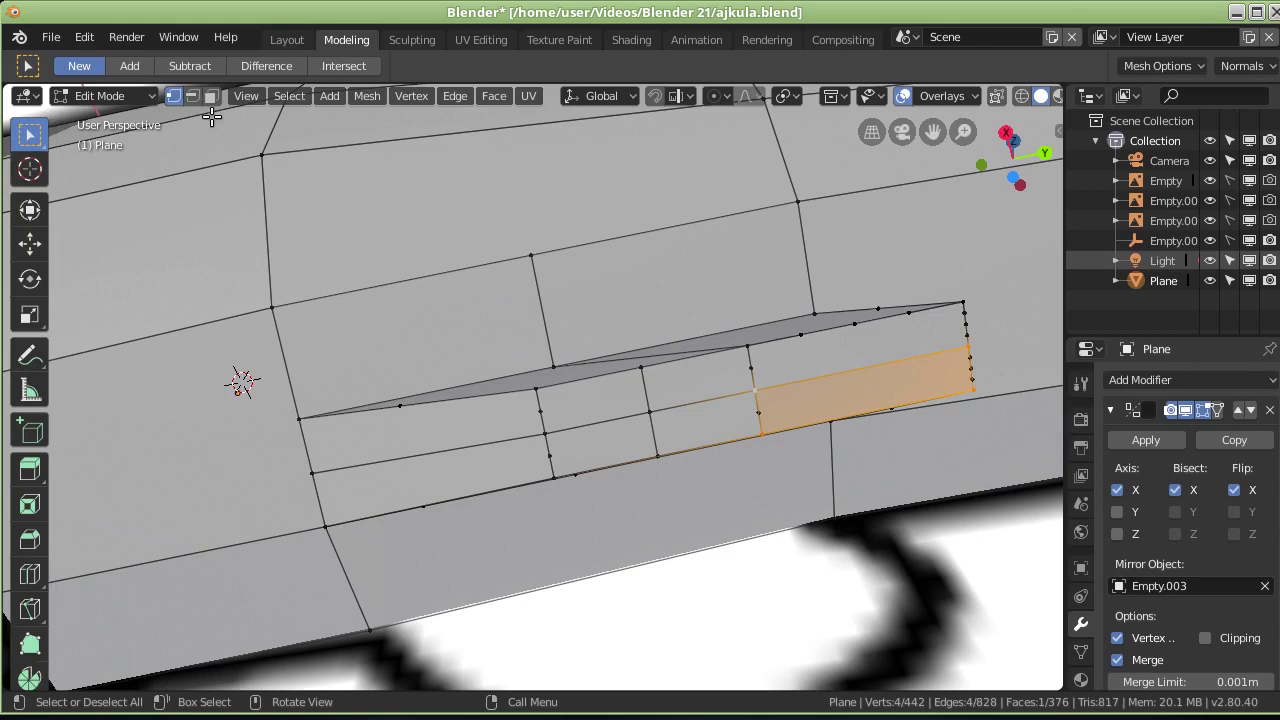
Step: Delete two edges inside the recessed slot in edge select mode
click(192, 96)
click(643, 398)
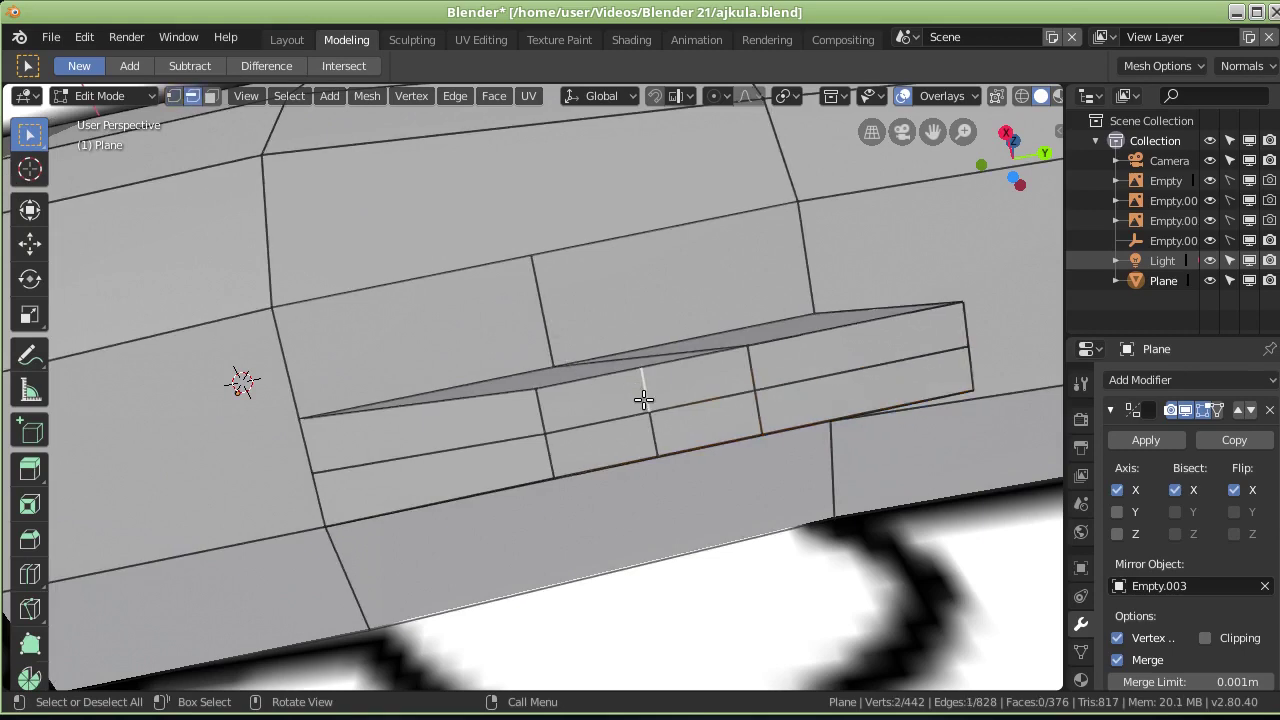
key(x)
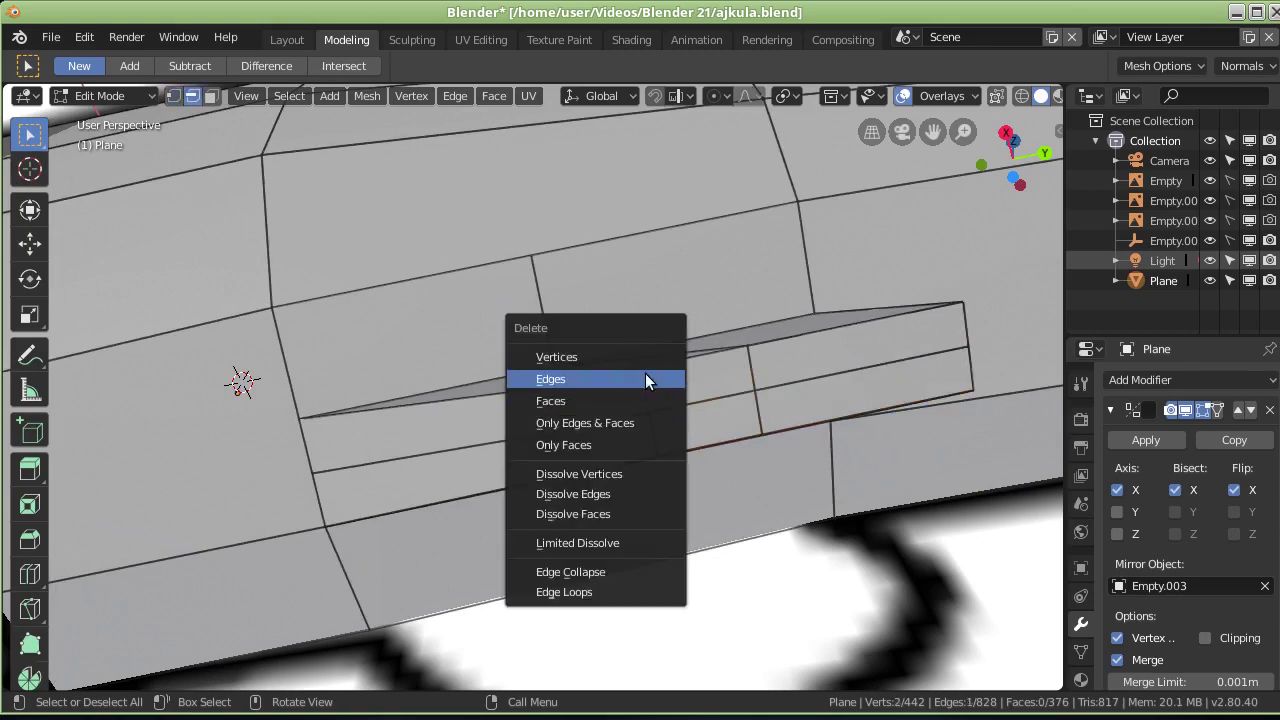
click(649, 374)
key(x)
click(654, 427)
middle_drag(628, 390, 628, 366)
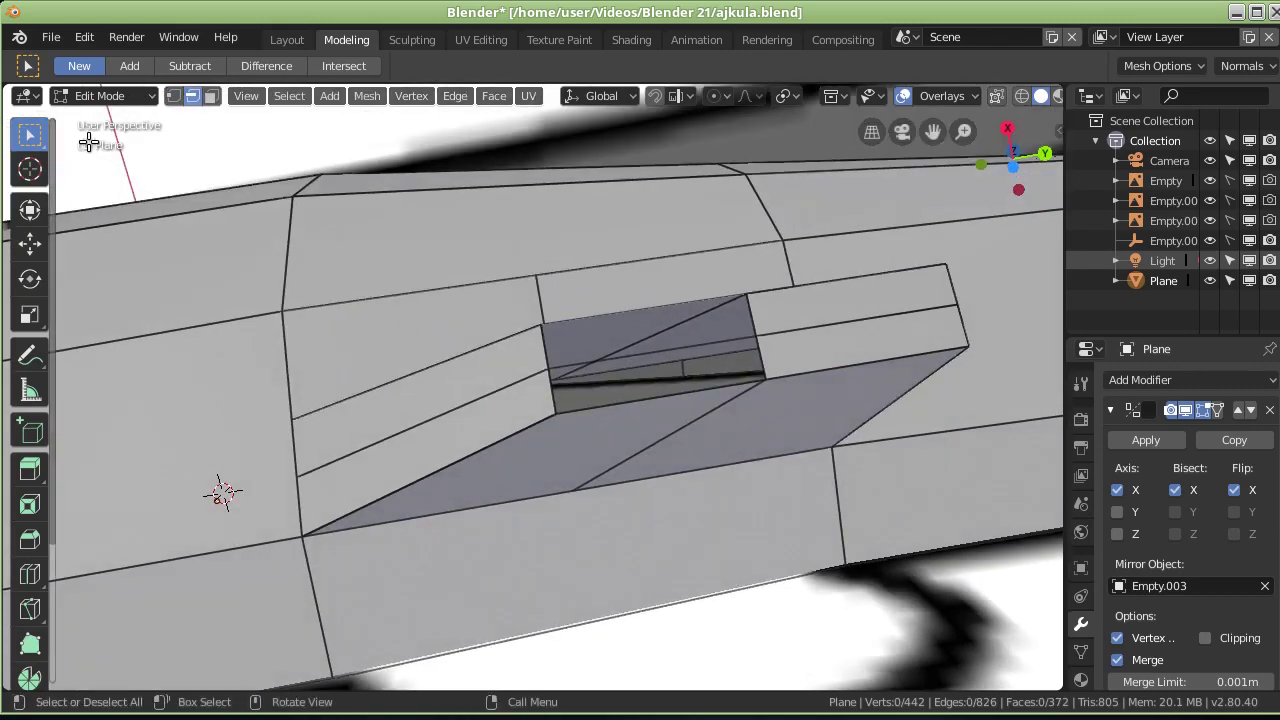
Step: Fill the opening with a face across its four corner vertices, leaving 374 faces
click(173, 96)
click(545, 367)
shift+click(538, 325)
shift+click(747, 295)
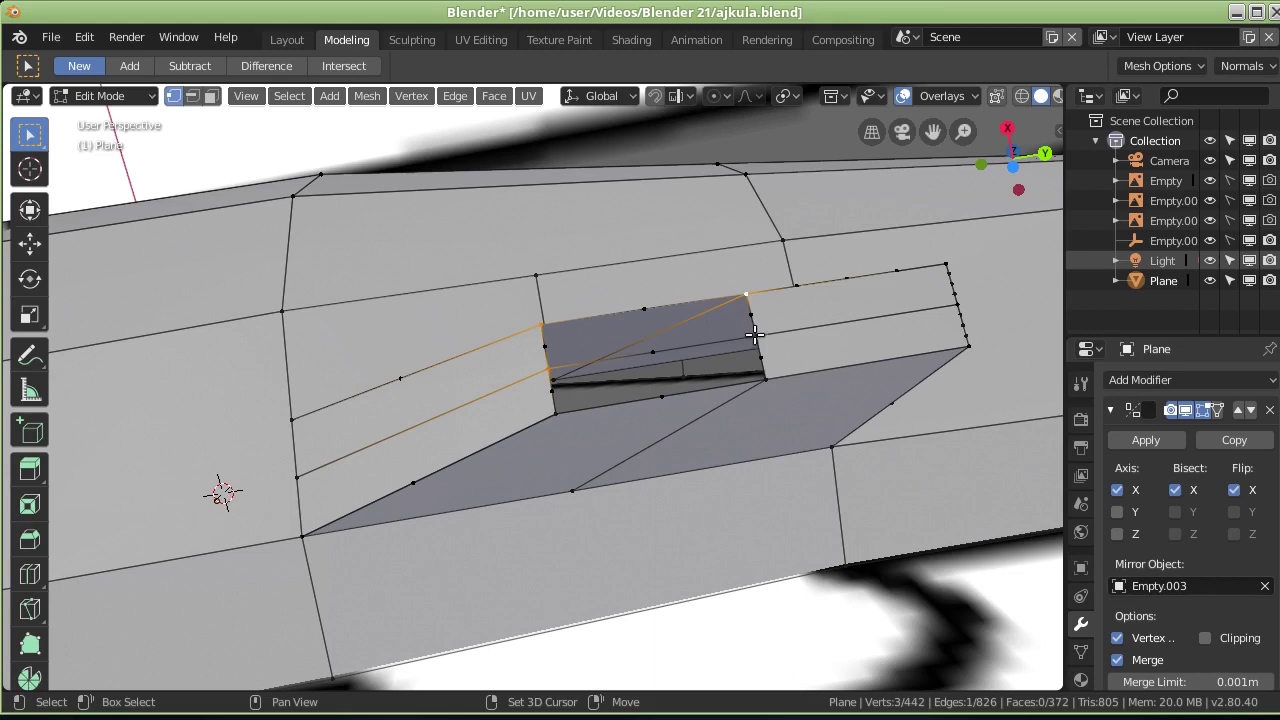
shift+click(721, 344)
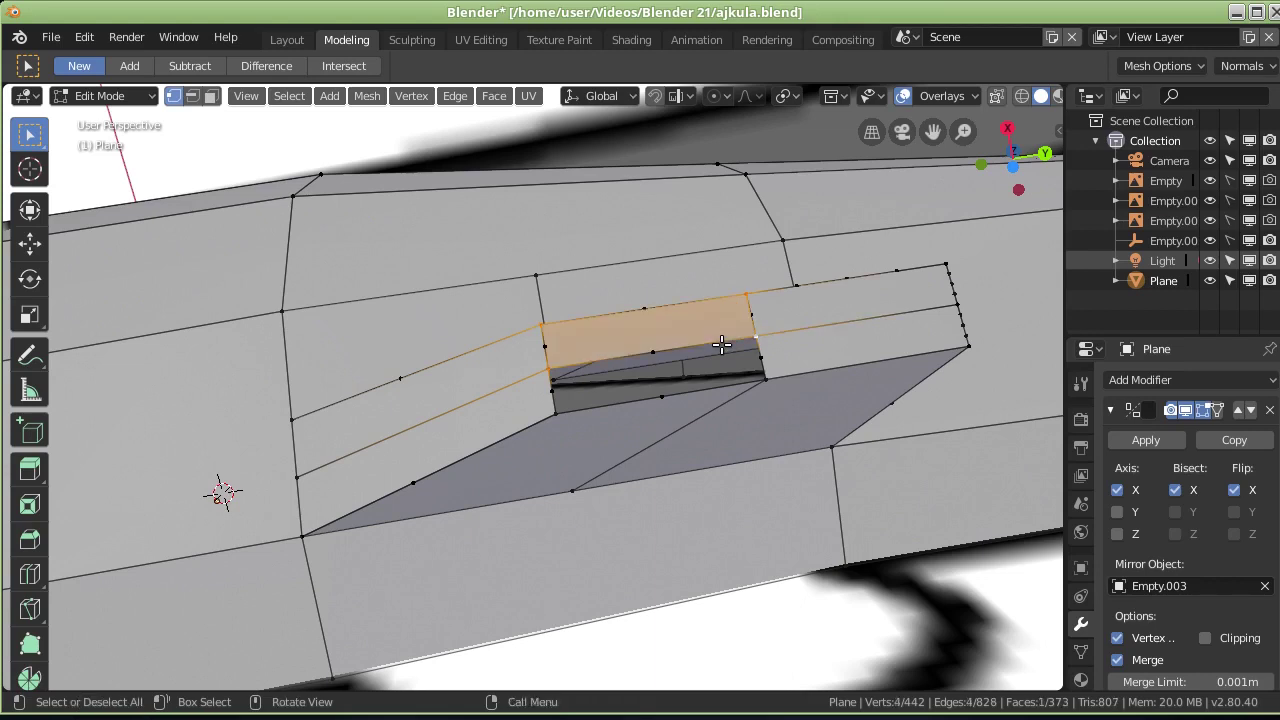
click(548, 369)
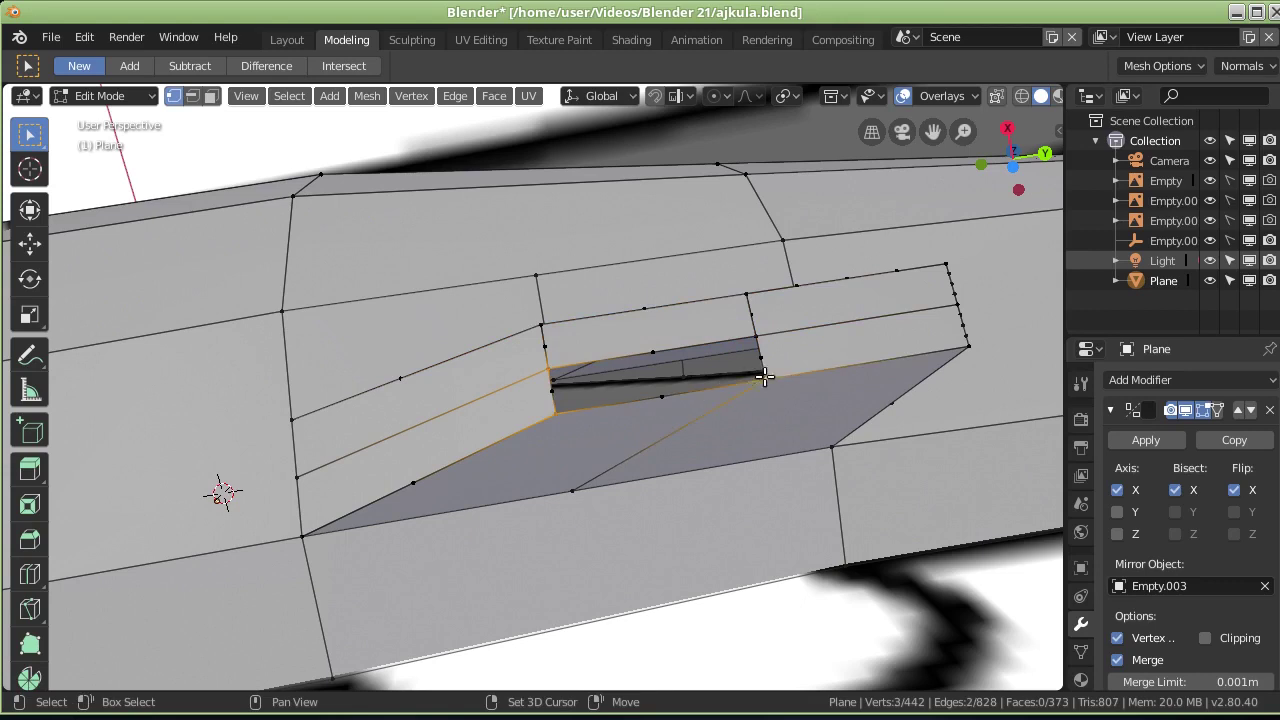
shift+click(689, 366)
key(f)
mouse_move(683, 371)
middle_down()
mouse_move(532, 477)
mouse_move(517, 508)
middle_up()
Step: Delete the stray vertex at the recess corner beside the fin
click(697, 231)
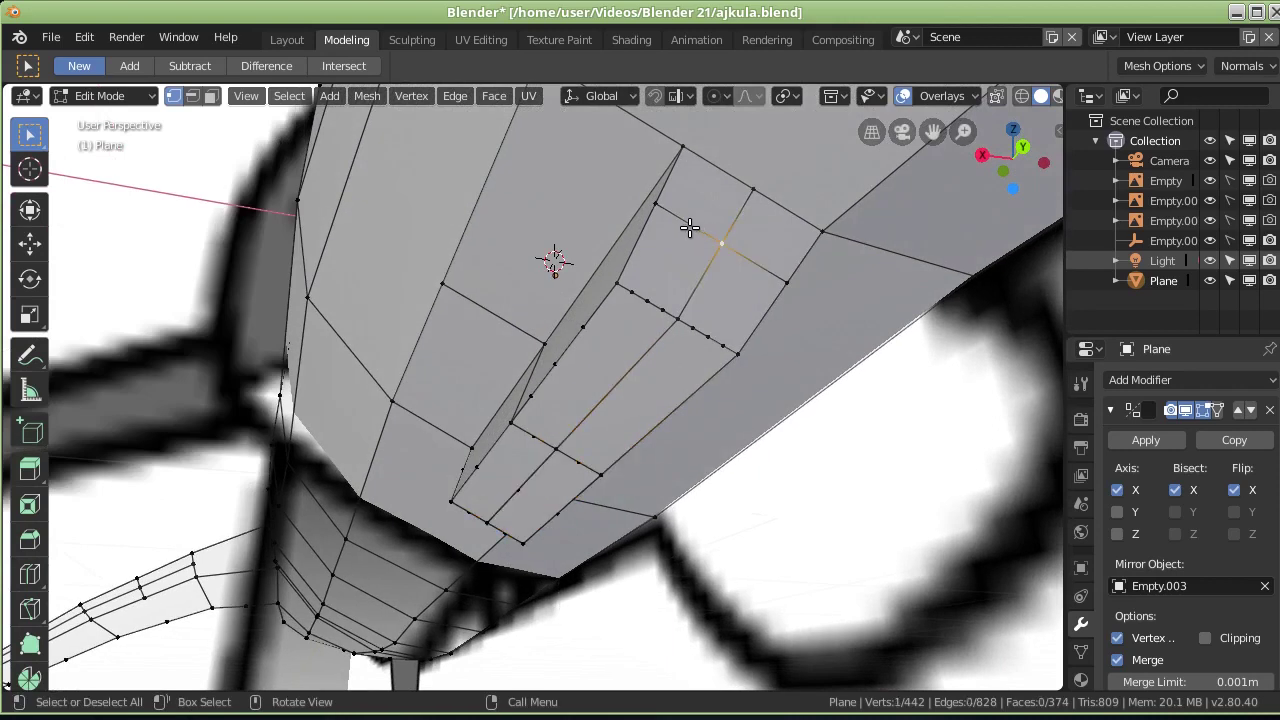
key(x)
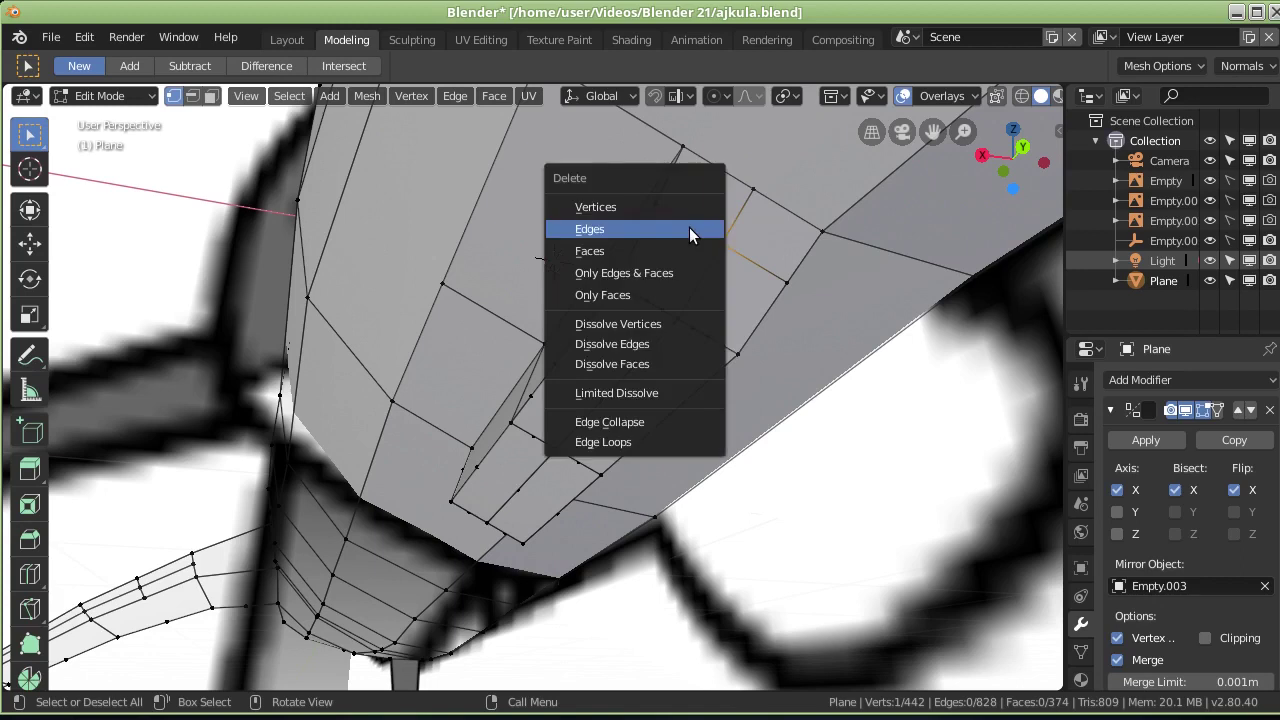
click(689, 229)
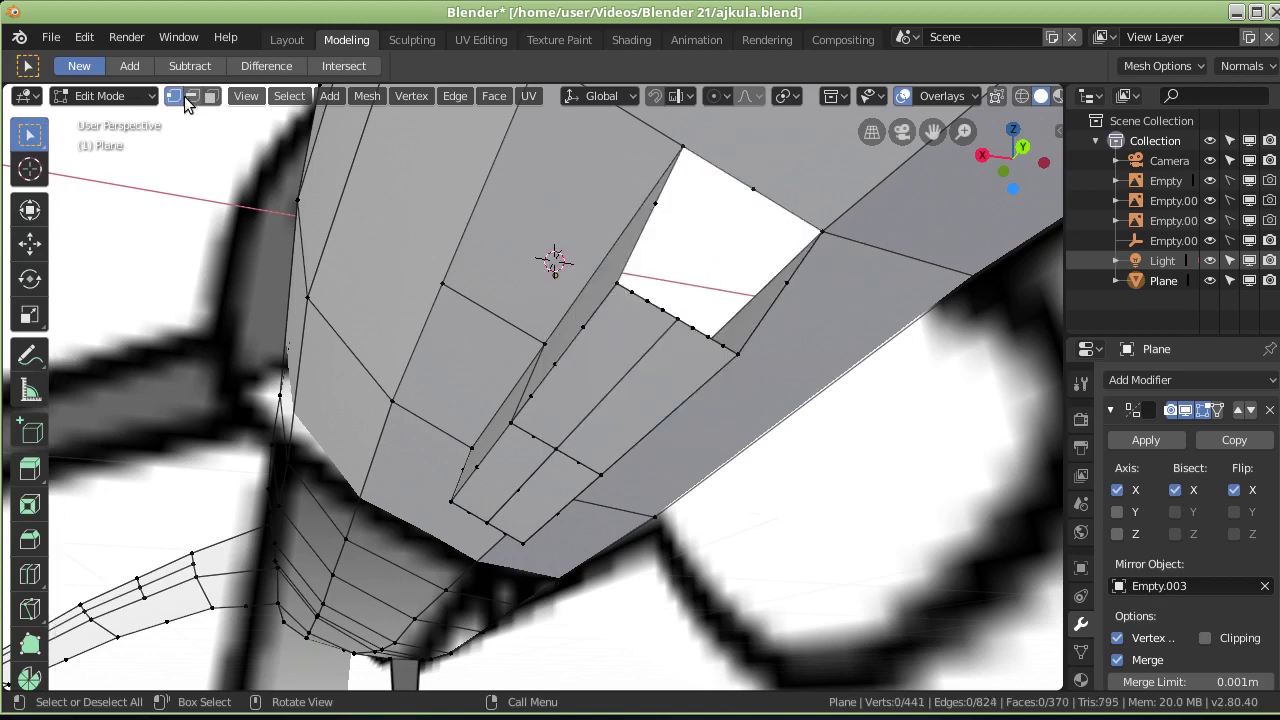
Step: Fill the hole at the recess with two faces from four-vertex selections
click(617, 286)
shift+click(681, 148)
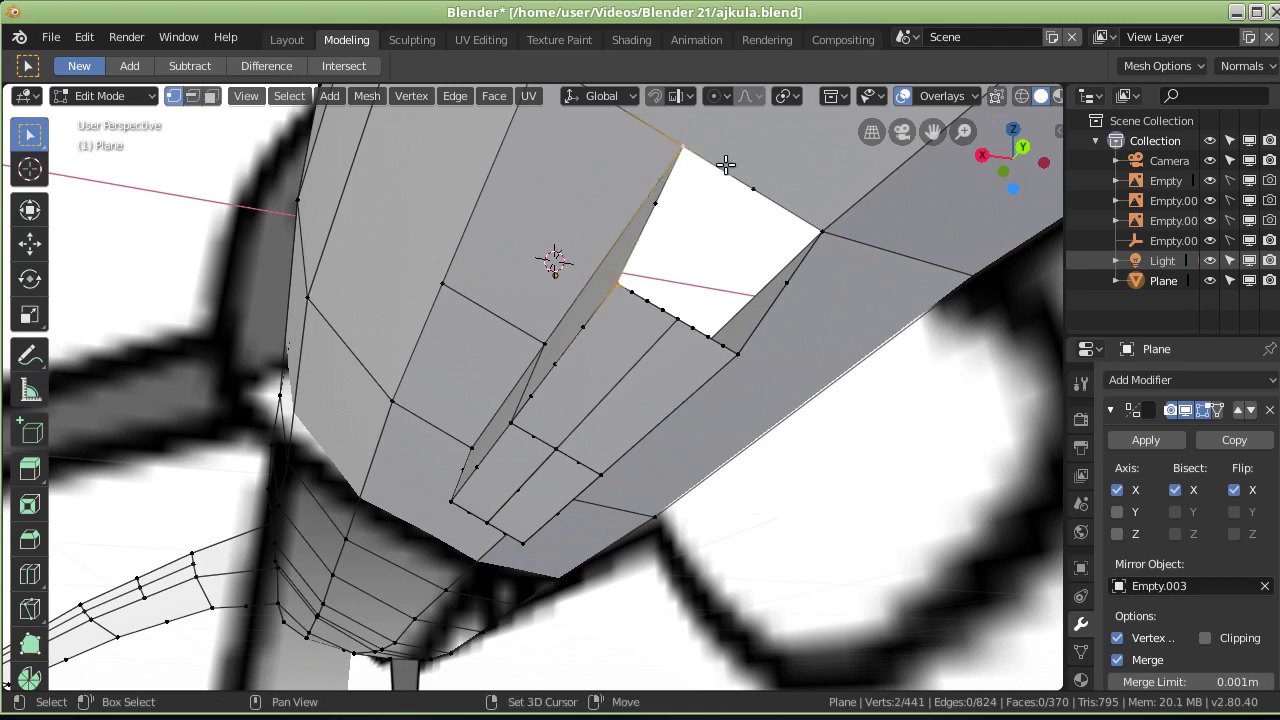
shift+click(755, 191)
shift+click(677, 318)
key(f)
click(674, 318)
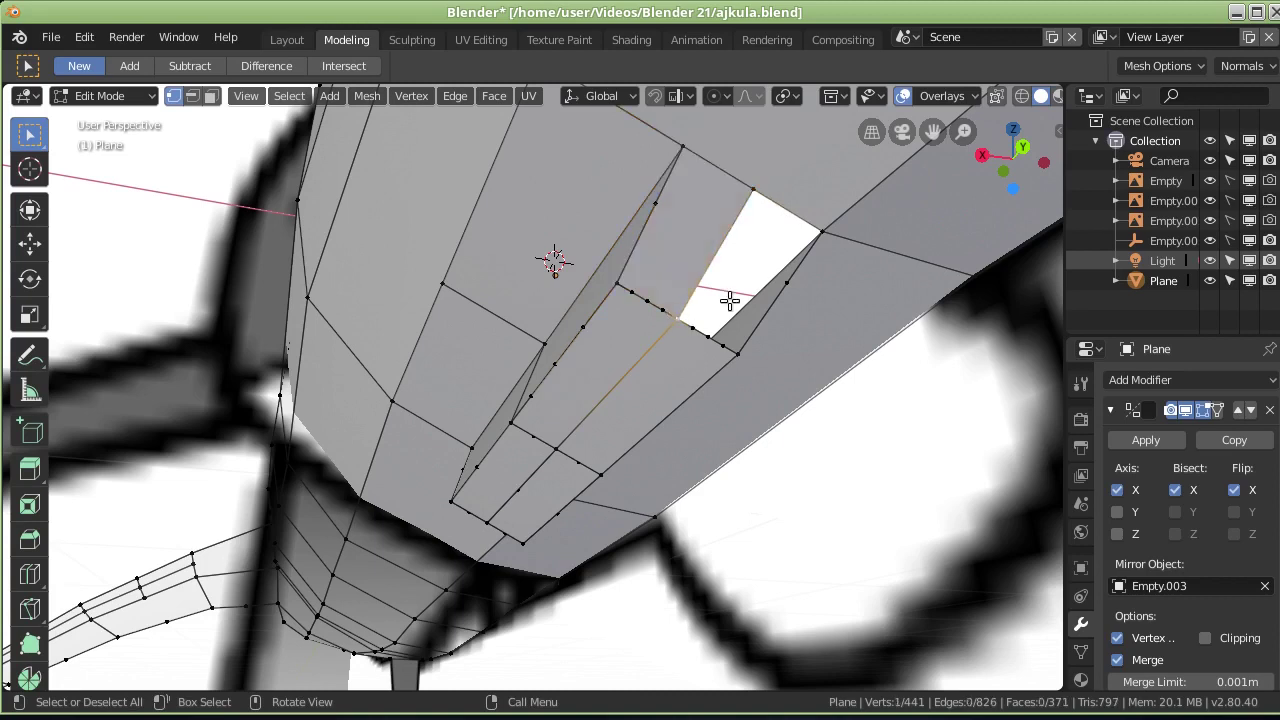
shift+click(822, 229)
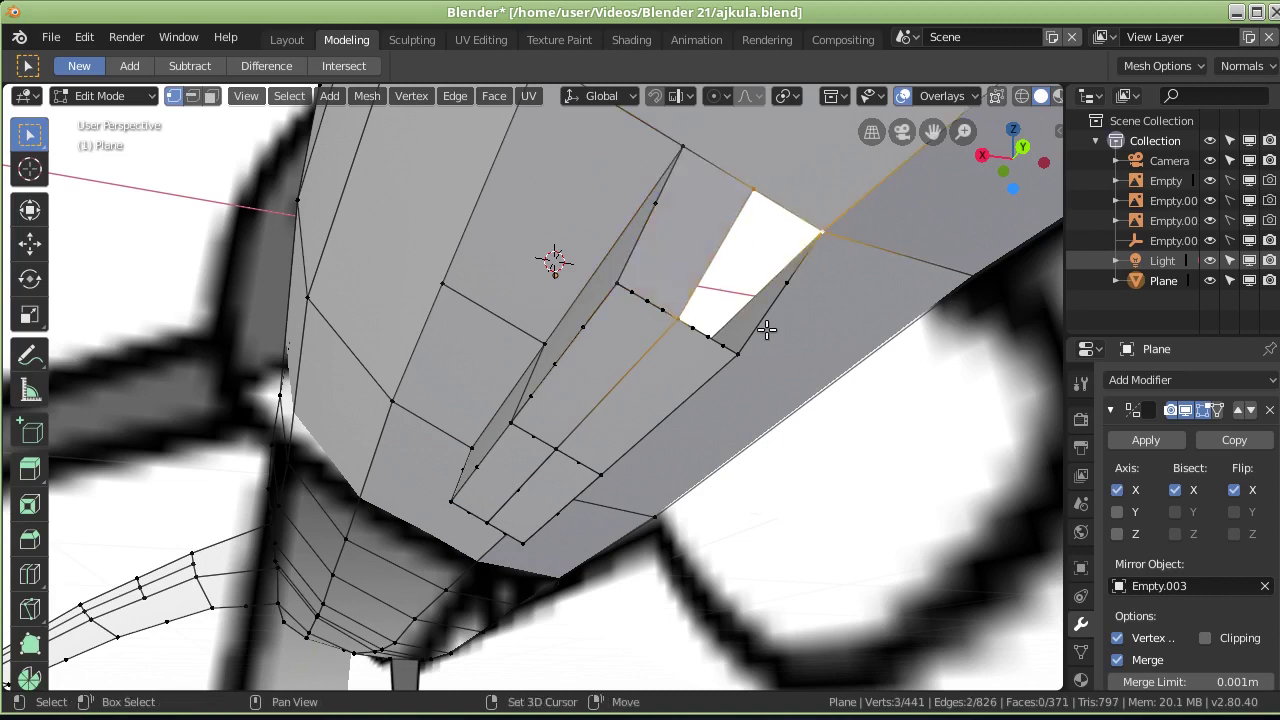
shift+click(739, 352)
key(f)
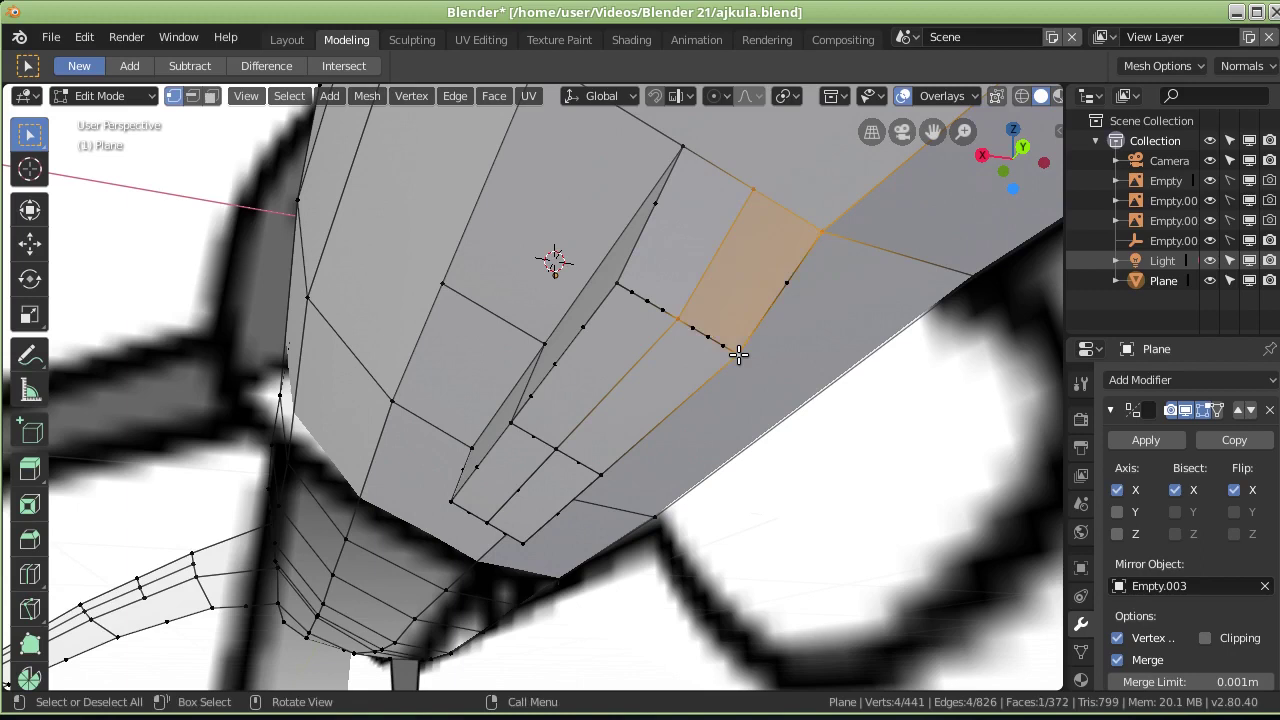
Step: Delete the stray vertices at the slot's end on the shark's underside
mouse_move(593, 388)
middle_down()
mouse_move(531, 366)
mouse_move(500, 323)
mouse_move(649, 409)
mouse_move(580, 346)
mouse_move(600, 286)
middle_up()
scroll(609, 385, up, 1)
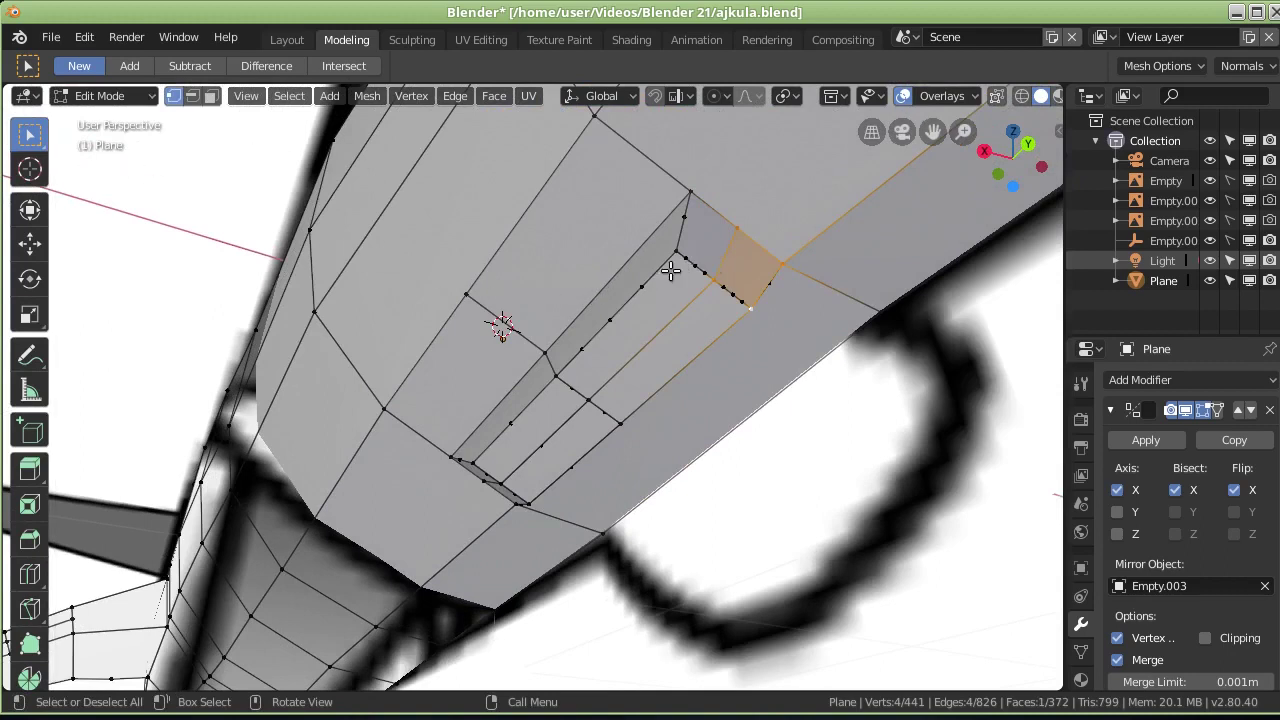
click(649, 291)
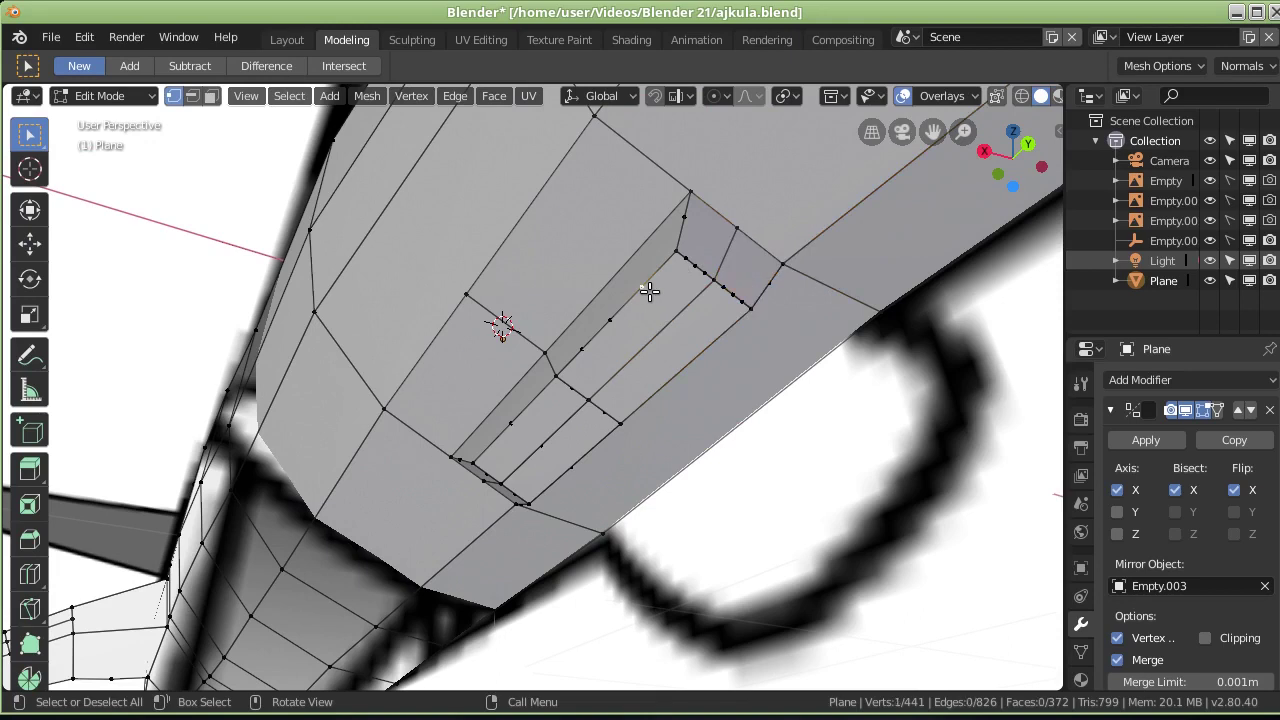
key(x)
click(615, 290)
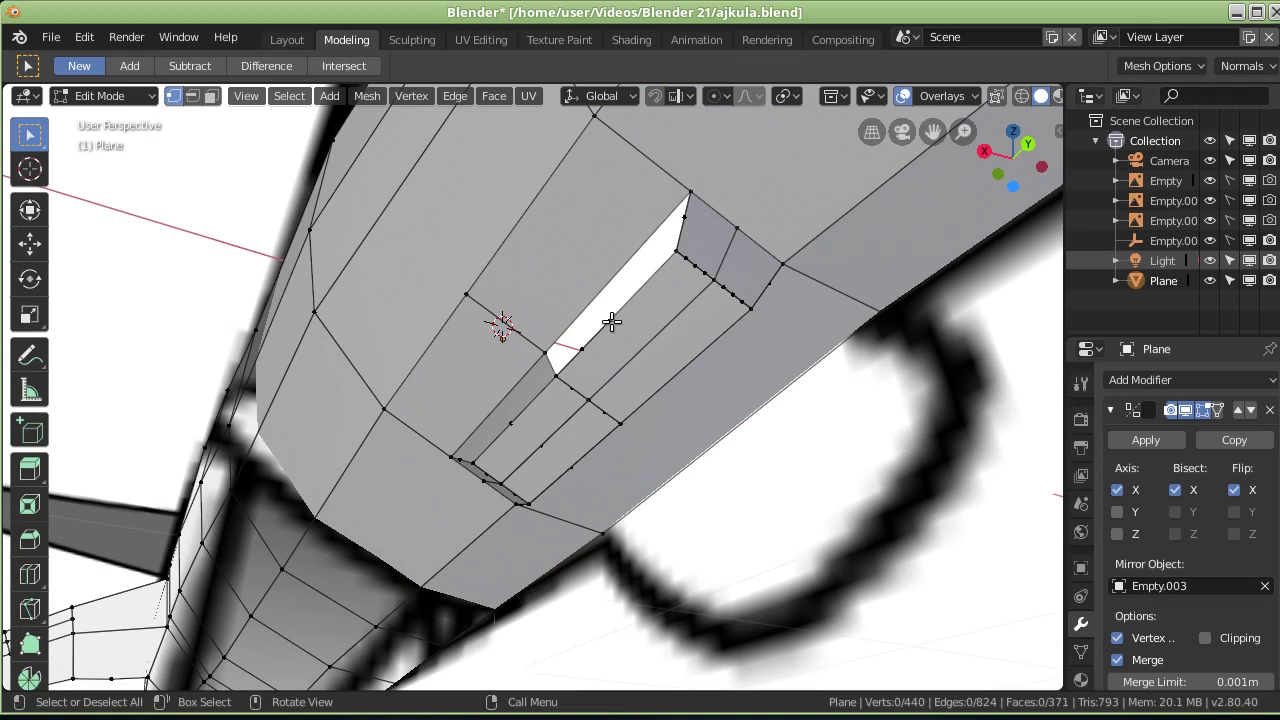
key(x)
click(602, 333)
mouse_move(600, 355)
middle_down()
mouse_move(648, 402)
mouse_move(671, 371)
mouse_move(620, 354)
middle_up()
key(x)
click(648, 402)
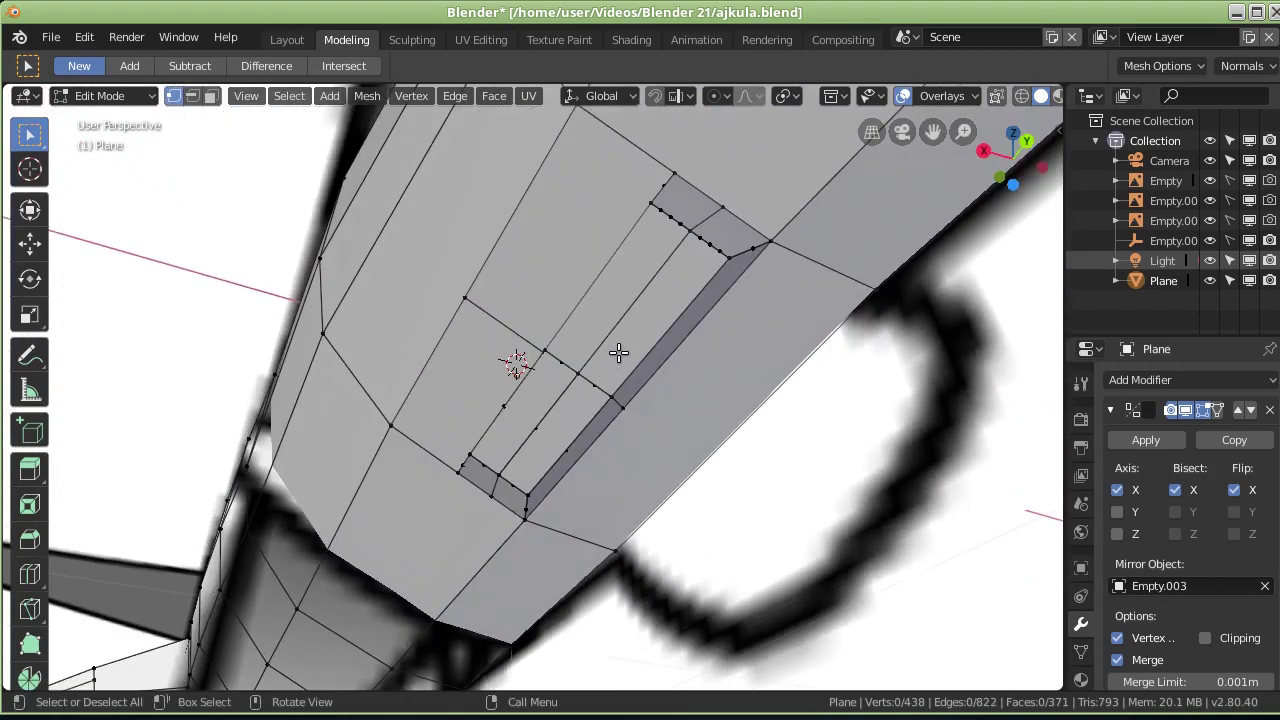
click(663, 209)
shift+click(668, 216)
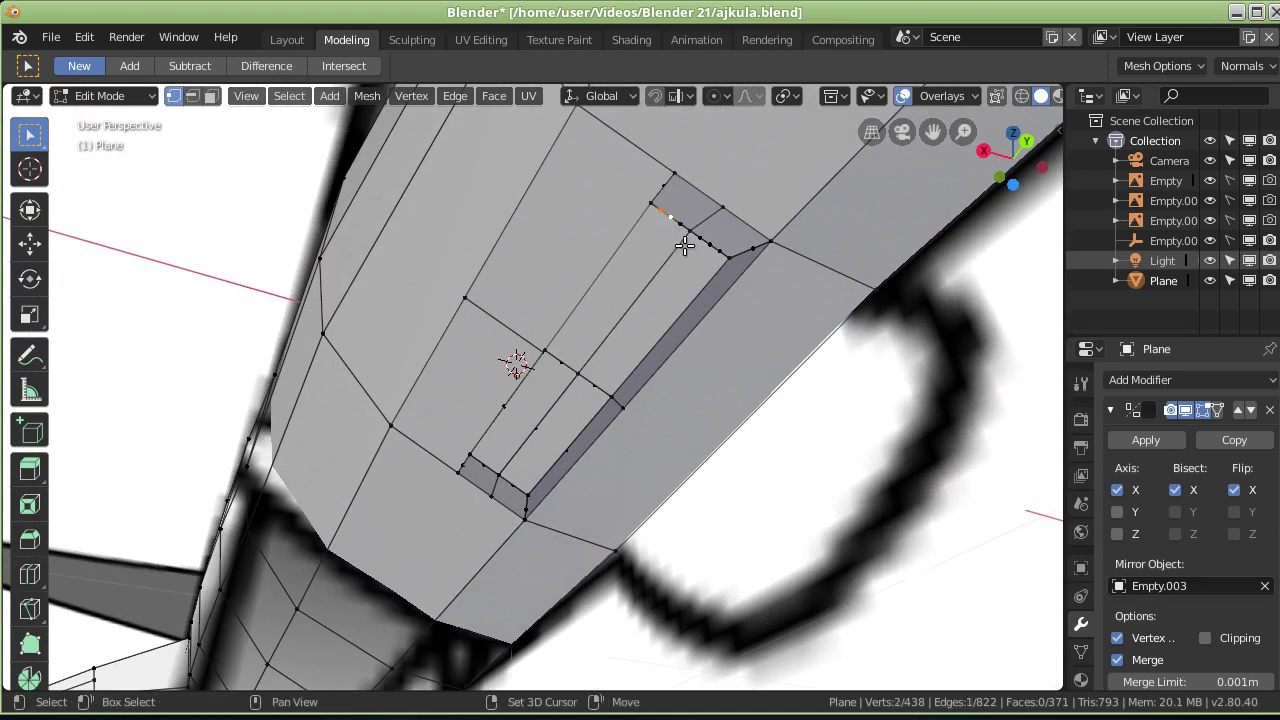
shift+click(700, 237)
shift+click(681, 225)
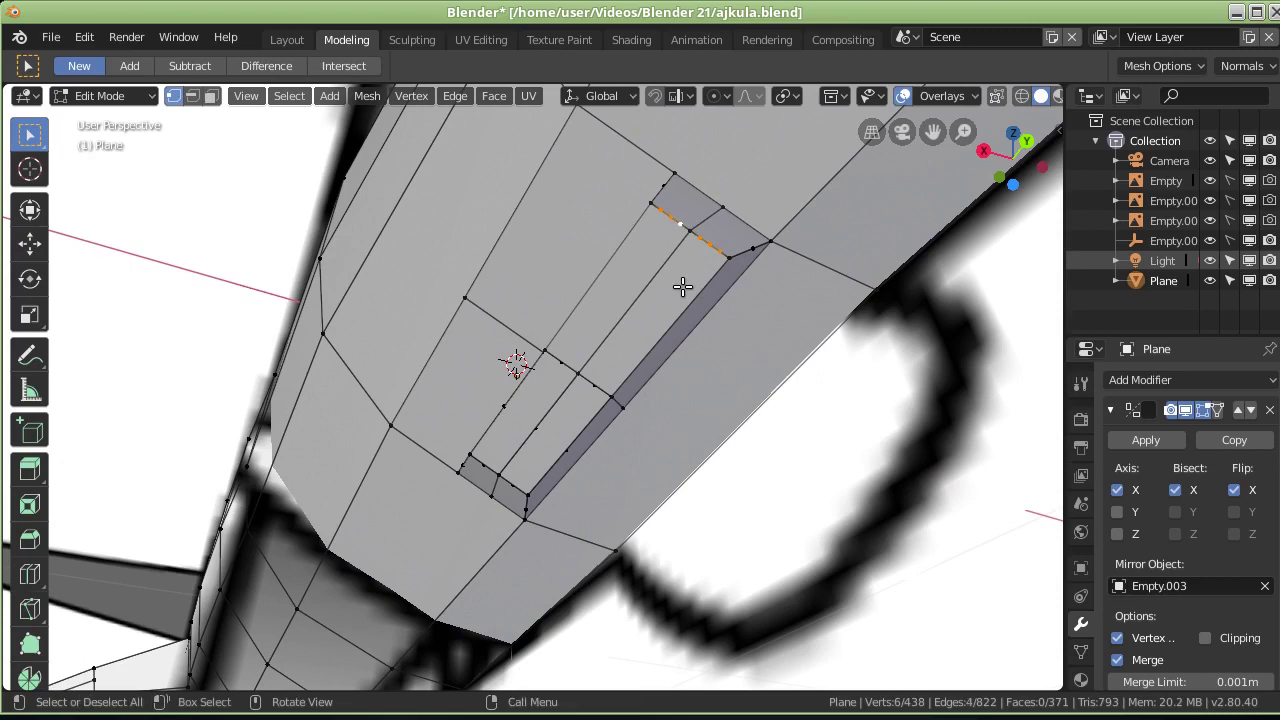
key(x)
click(685, 287)
Step: Delete the remaining stray vertices on the recess rim, along the slot and beside the fin
mouse_move(690, 289)
middle_down()
mouse_move(668, 254)
mouse_move(651, 274)
mouse_move(680, 270)
middle_up()
click(654, 228)
shift+click(551, 183)
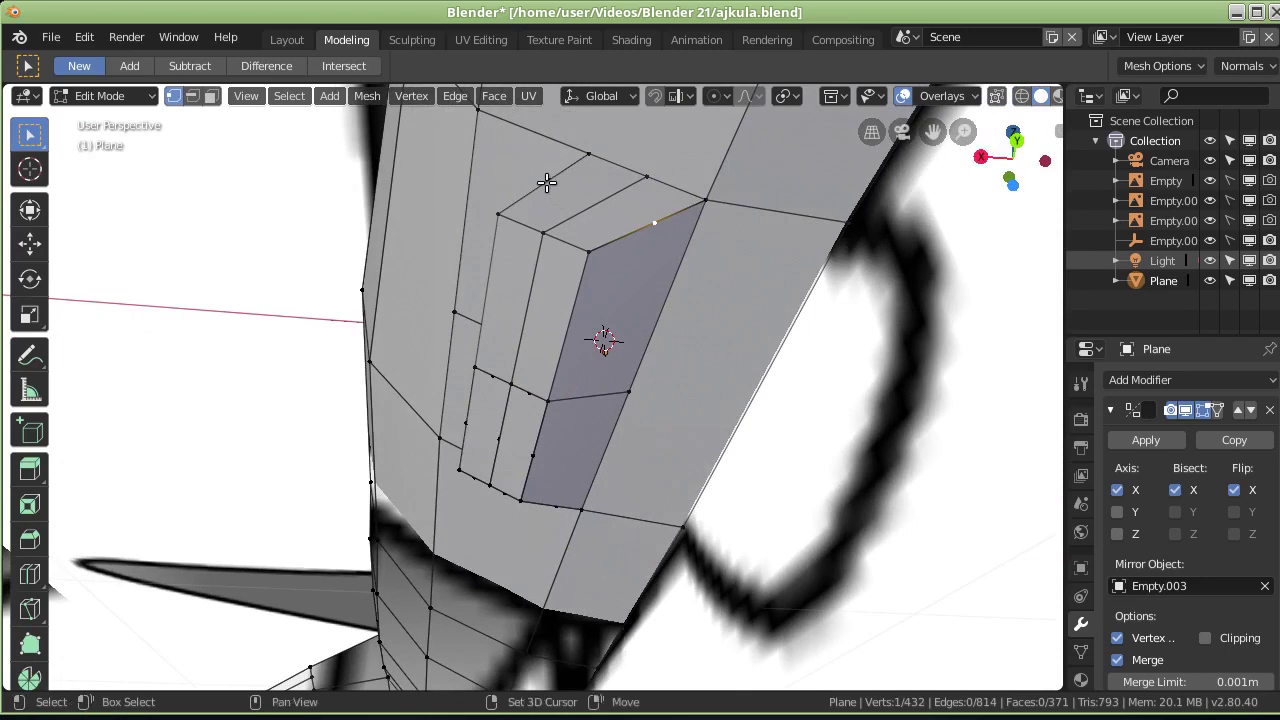
key(x)
click(575, 233)
mouse_move(575, 235)
middle_down()
mouse_move(500, 343)
mouse_move(651, 229)
mouse_move(605, 340)
middle_up()
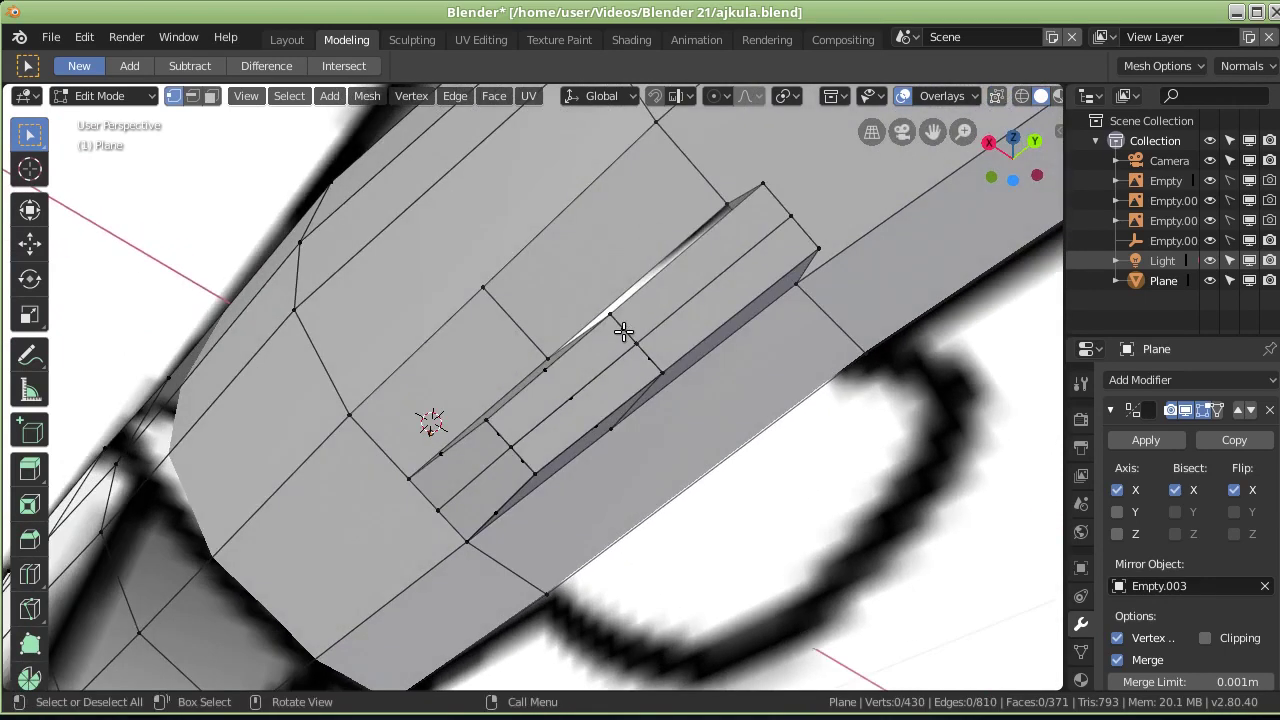
click(650, 352)
shift+click(648, 357)
shift+click(491, 434)
shift+click(523, 443)
shift+click(597, 427)
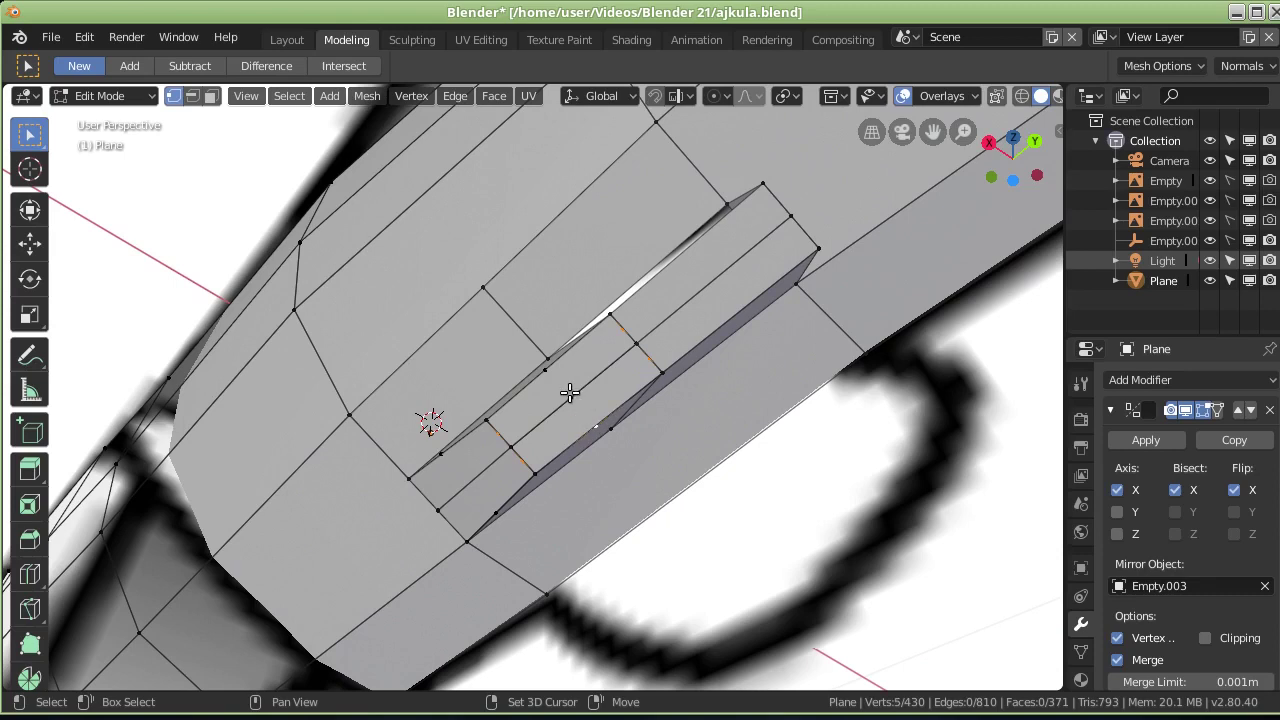
shift+click(544, 368)
key(x)
click(584, 407)
middle_drag(584, 407, 590, 366)
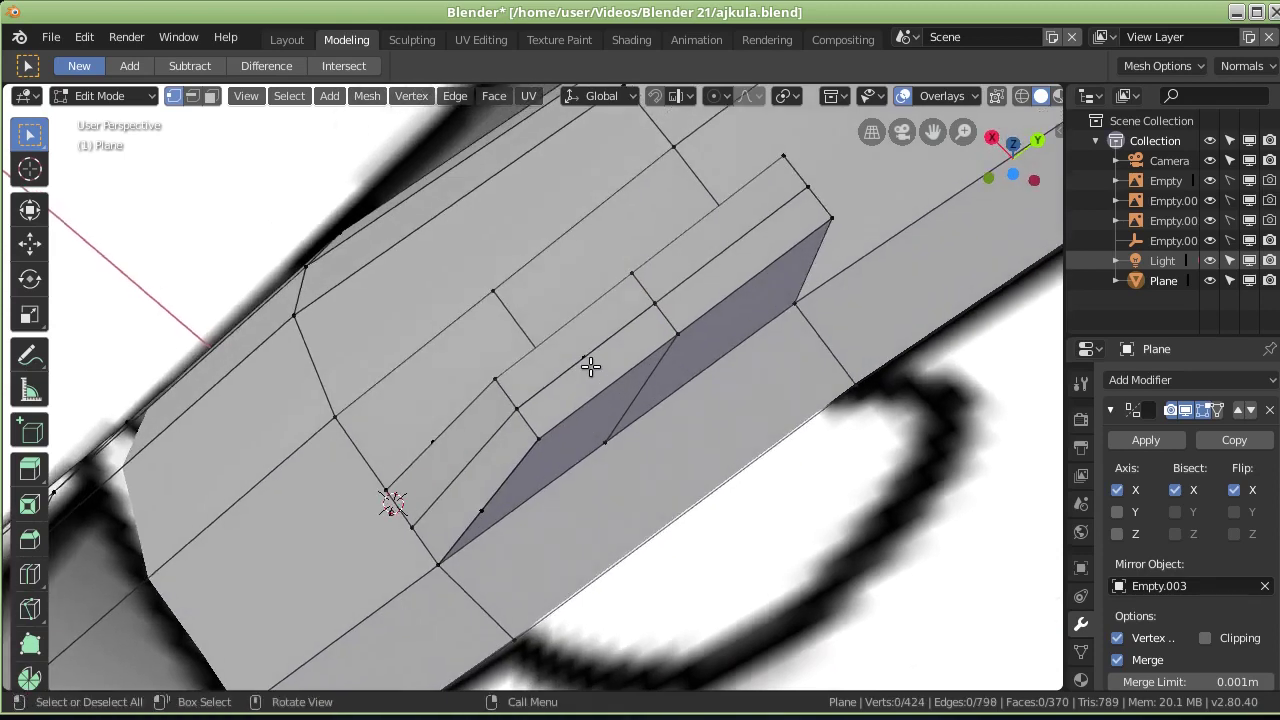
key(x)
click(601, 382)
middle_drag(584, 395, 501, 492)
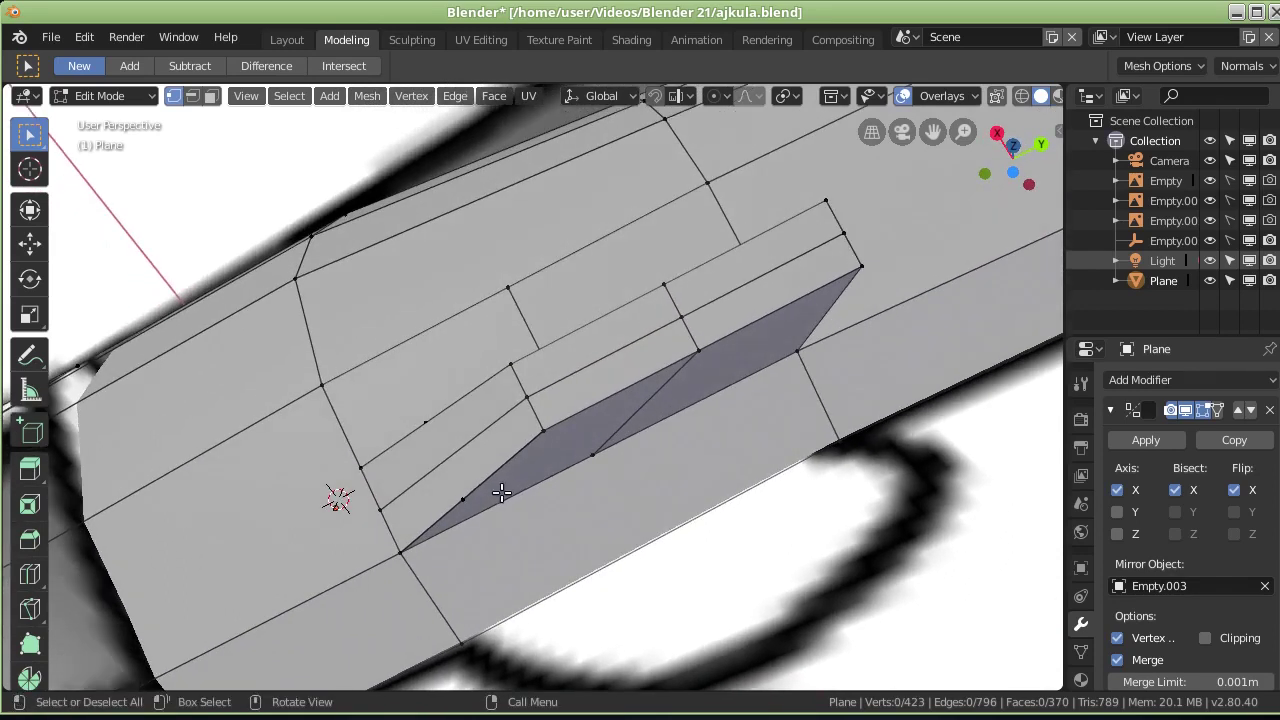
click(463, 499)
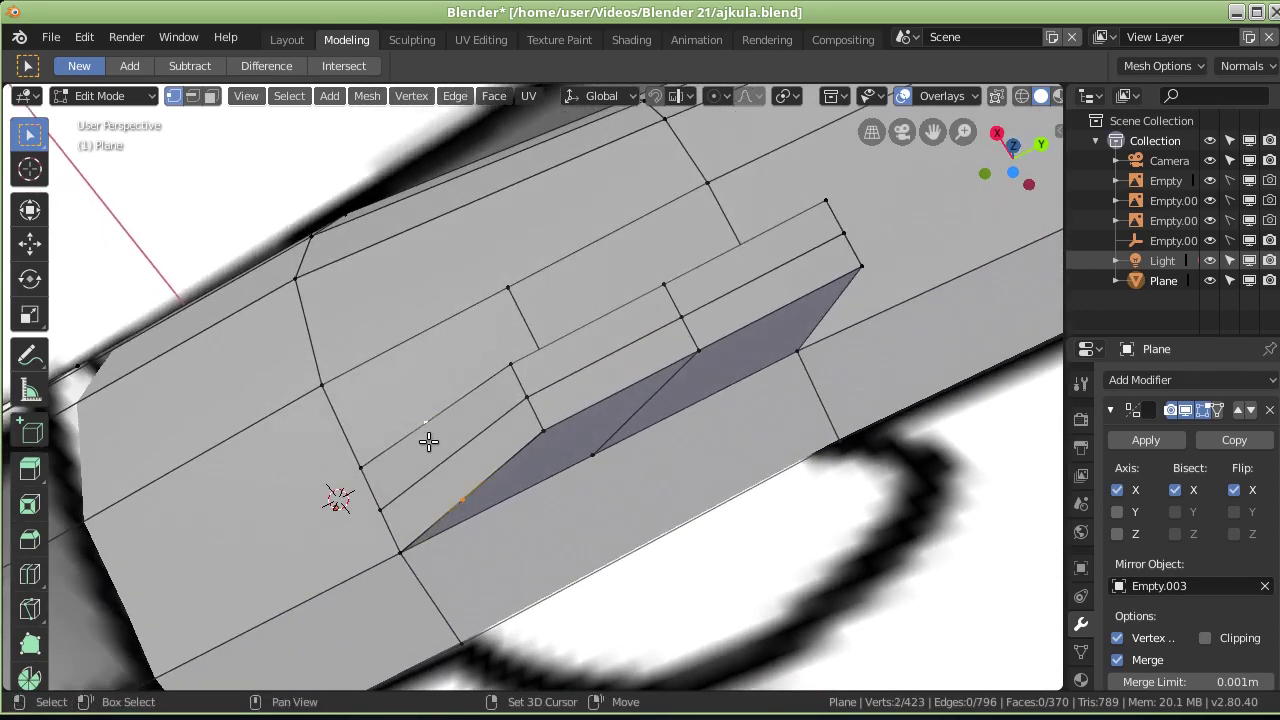
key(x)
click(437, 439)
Step: Close the remaining hole beside the fin with two new quad faces
mouse_move(437, 439)
middle_down()
mouse_move(491, 414)
mouse_move(534, 543)
mouse_move(719, 505)
middle_up()
click(706, 486)
shift+click(549, 357)
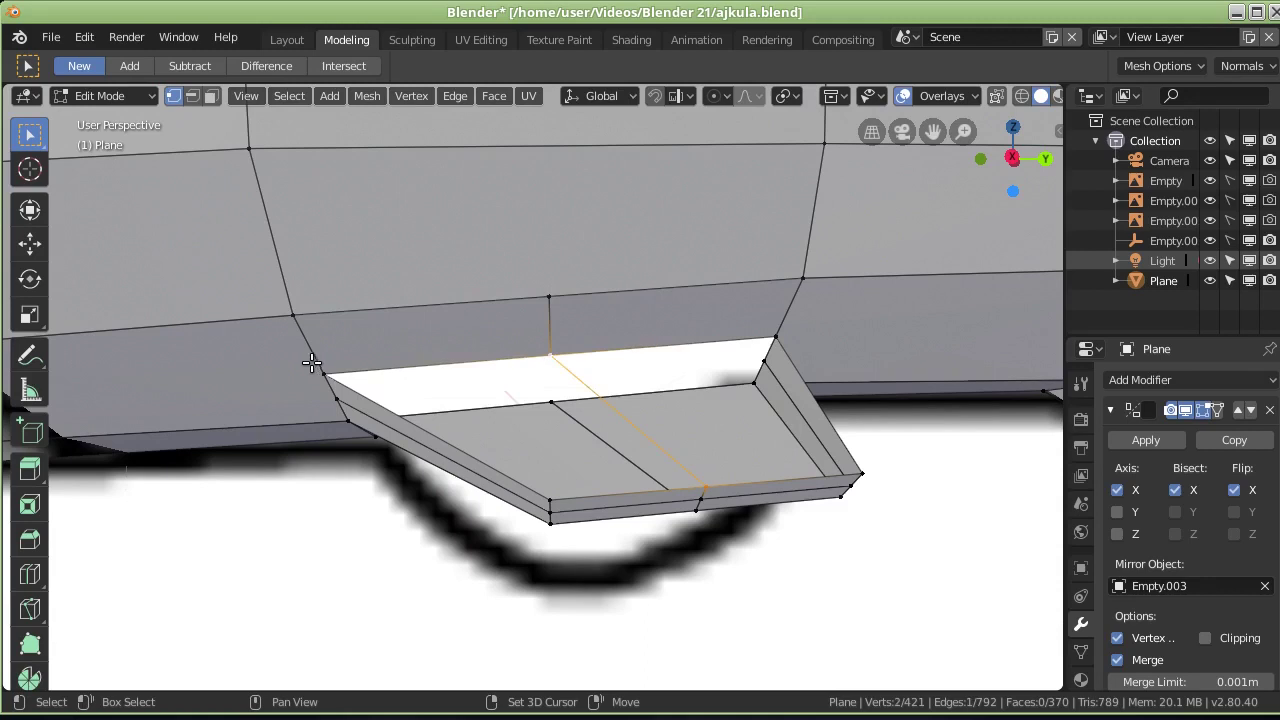
shift+click(323, 375)
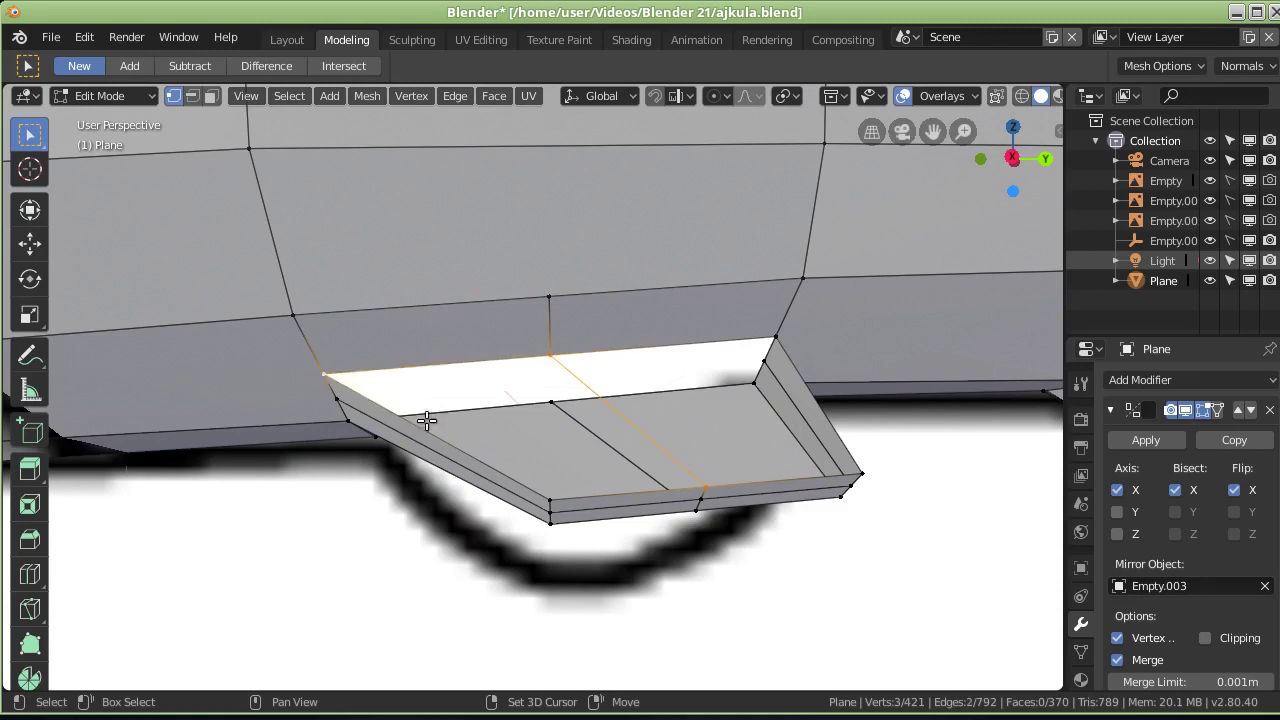
shift+click(548, 495)
key(f)
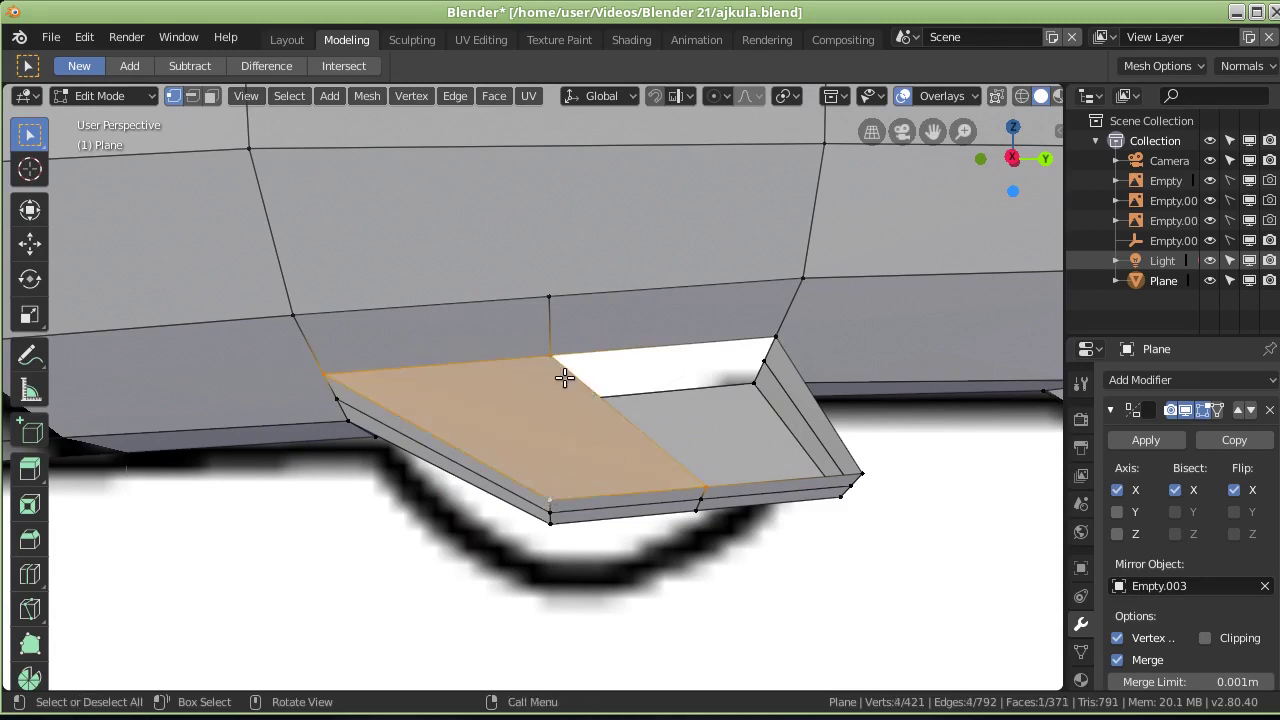
click(550, 357)
shift+click(774, 340)
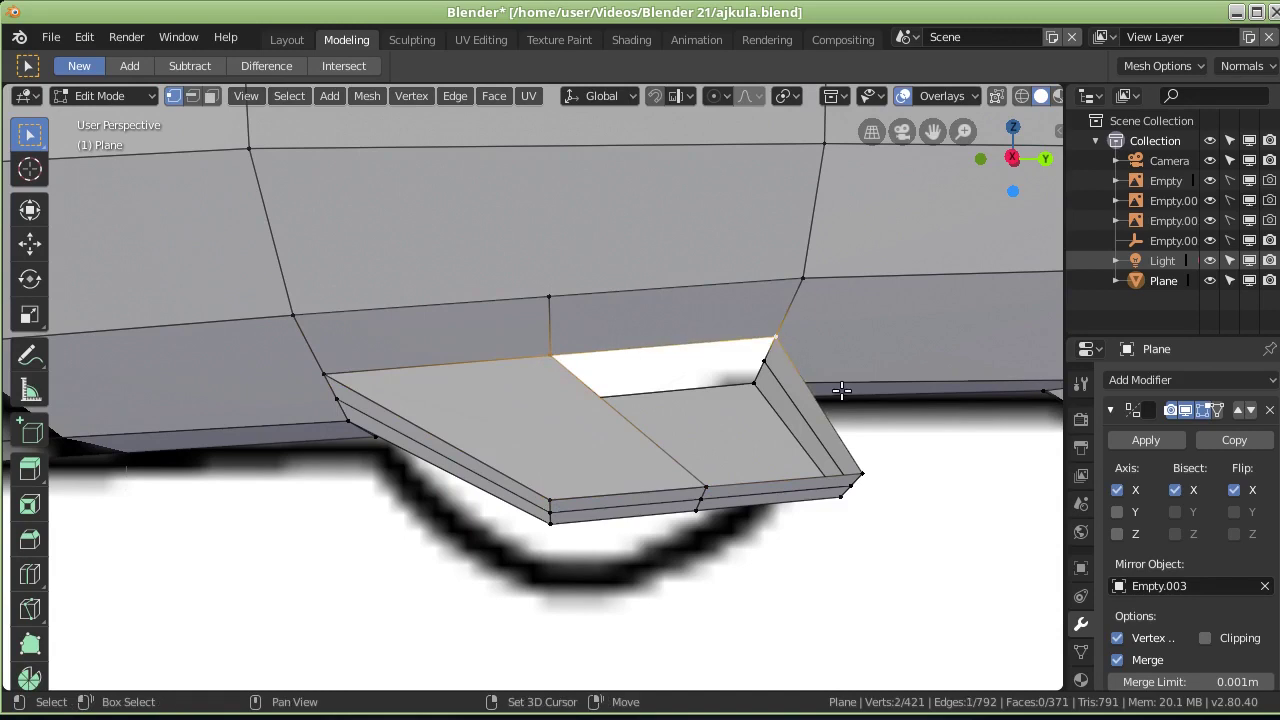
shift+click(859, 472)
shift+click(706, 488)
key(f)
mouse_move(706, 449)
middle_down()
mouse_move(543, 443)
mouse_move(563, 386)
mouse_move(546, 363)
mouse_move(513, 383)
mouse_move(586, 391)
mouse_move(253, 352)
middle_up()
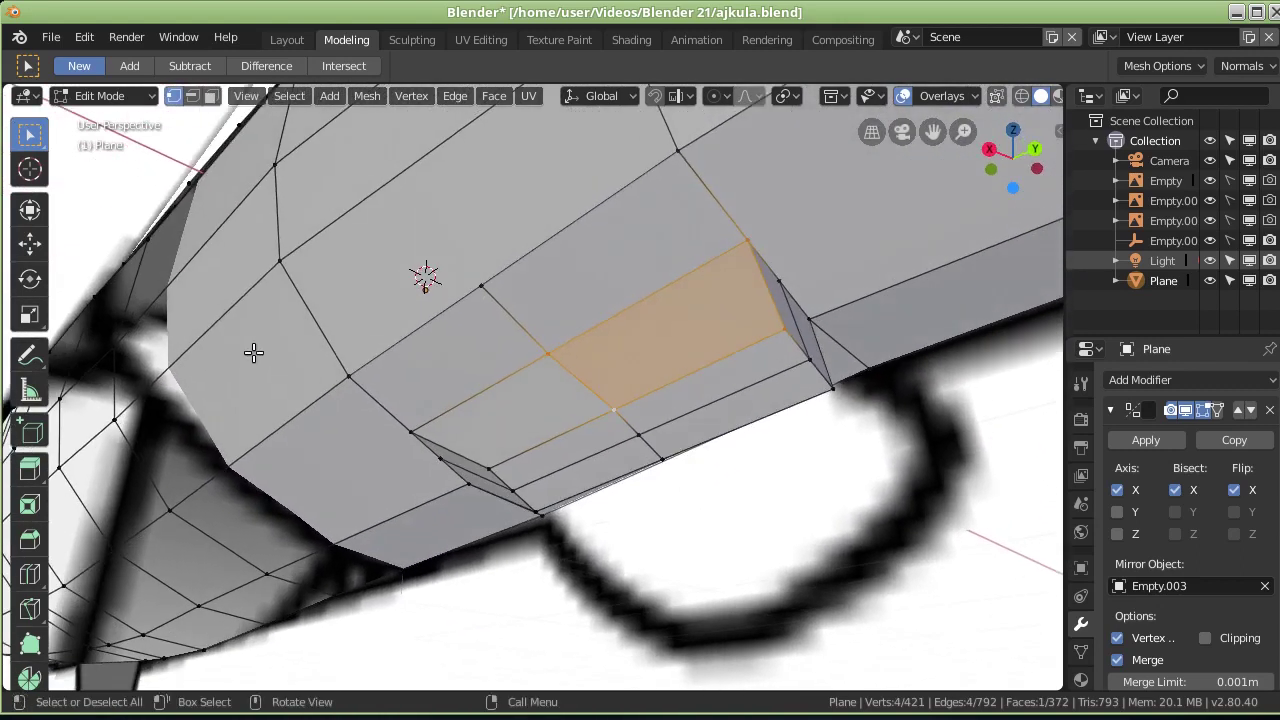
Step: In edge select mode, move the raised strip's end edge along X, then along Y
click(194, 95)
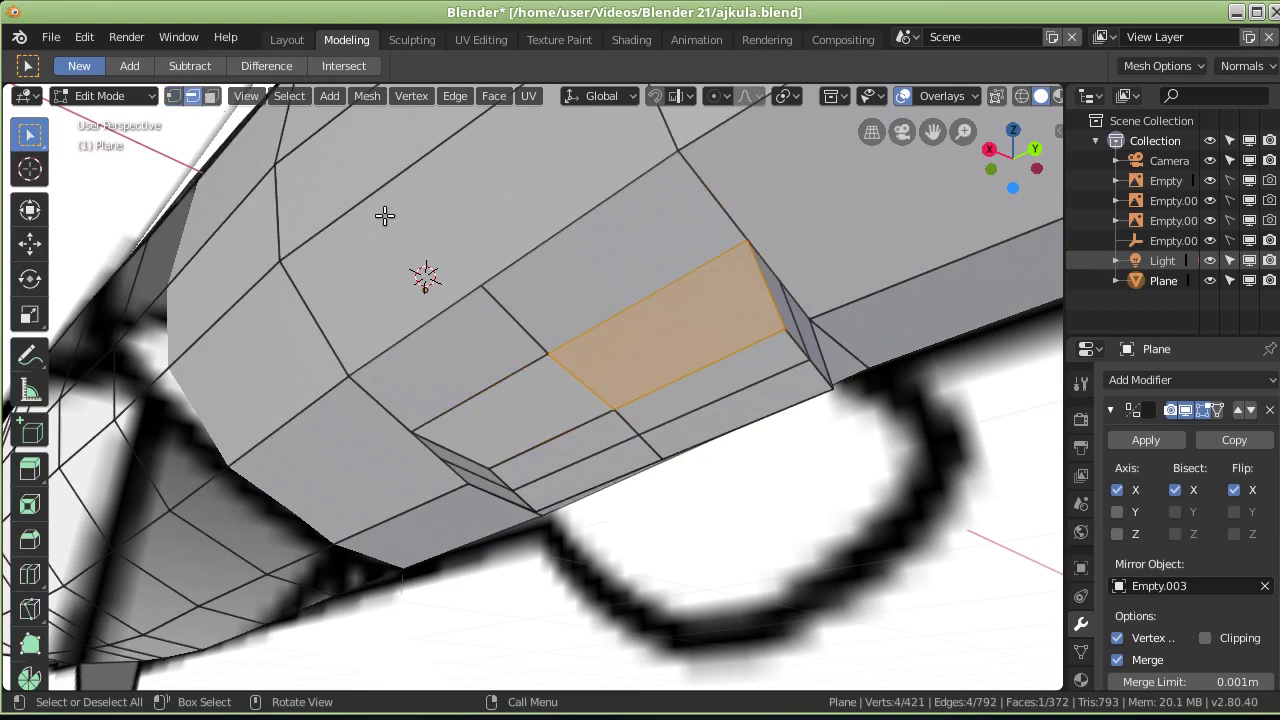
mouse_move(510, 229)
middle_down()
mouse_move(454, 220)
mouse_move(449, 234)
mouse_move(521, 260)
middle_up()
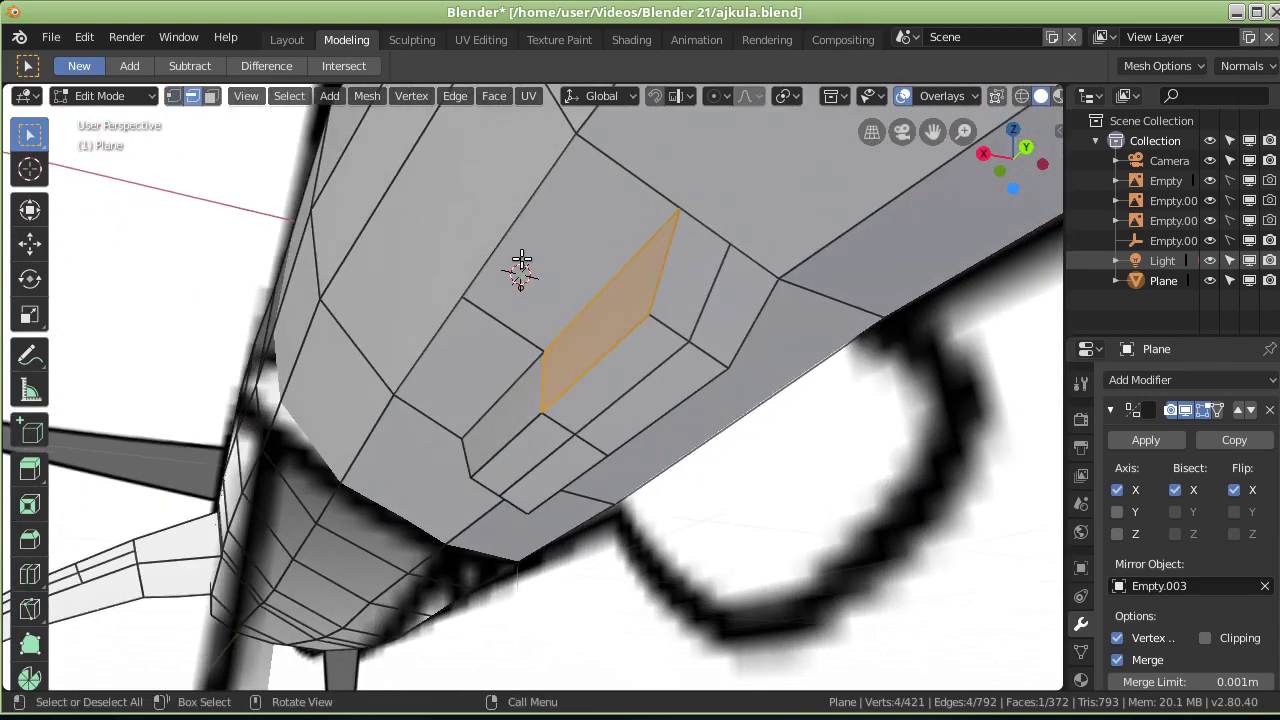
click(661, 272)
click(749, 334)
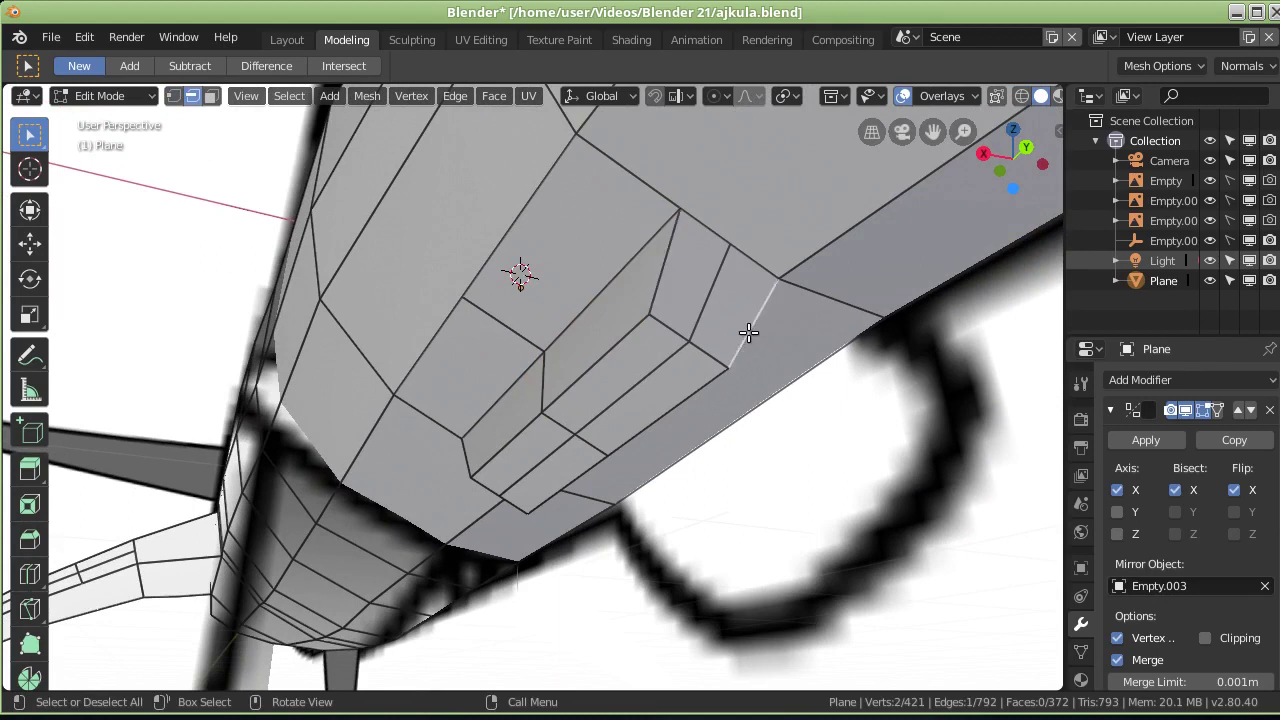
click(661, 280)
key(g)
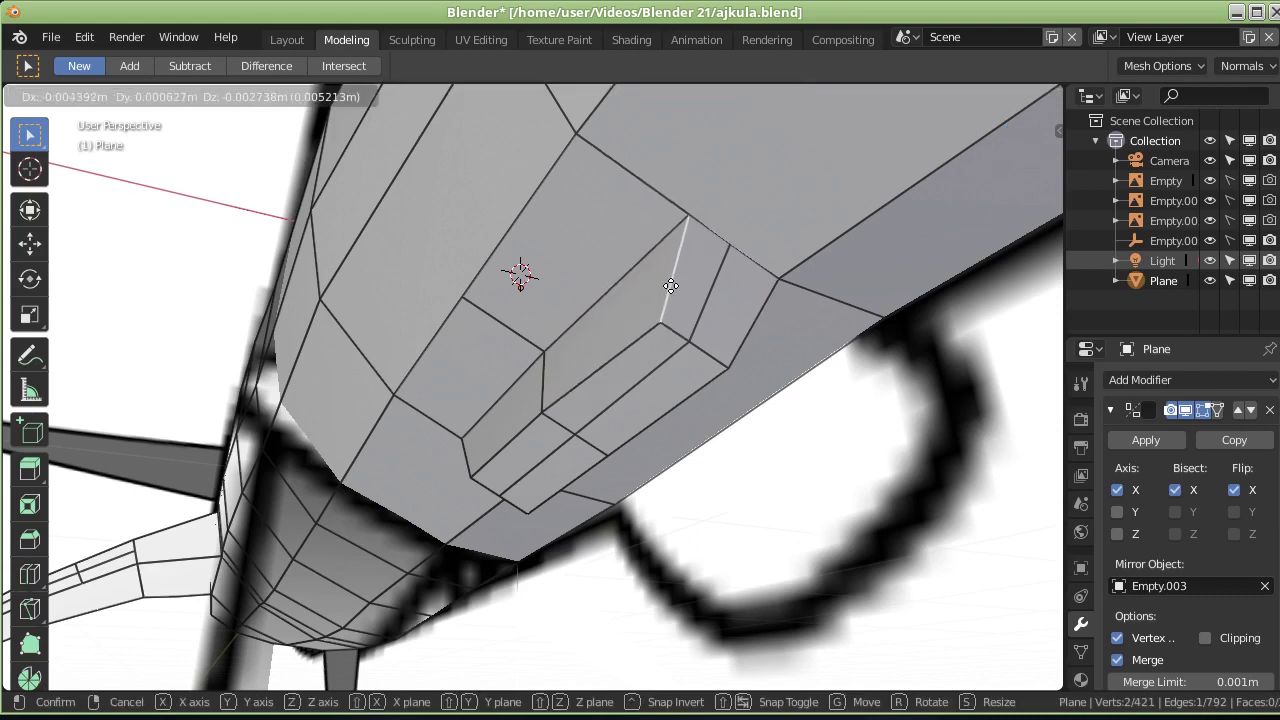
key(x)
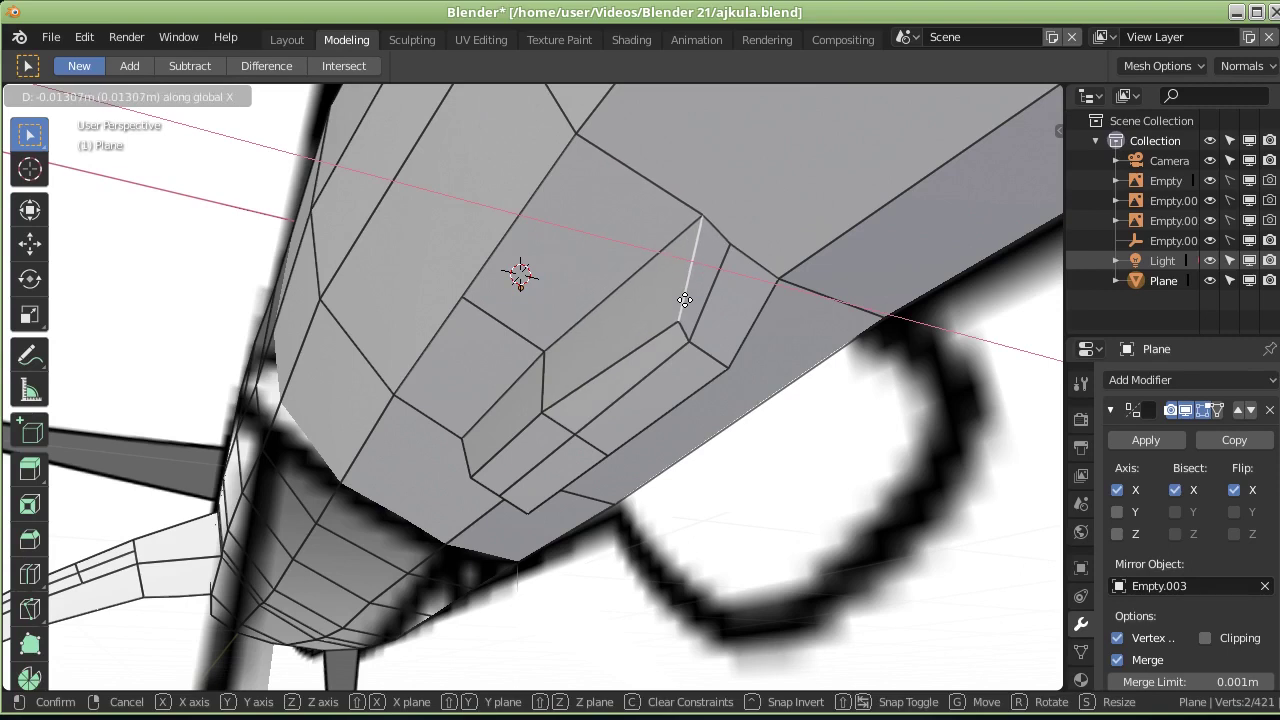
click(684, 300)
middle_drag(684, 300, 680, 251)
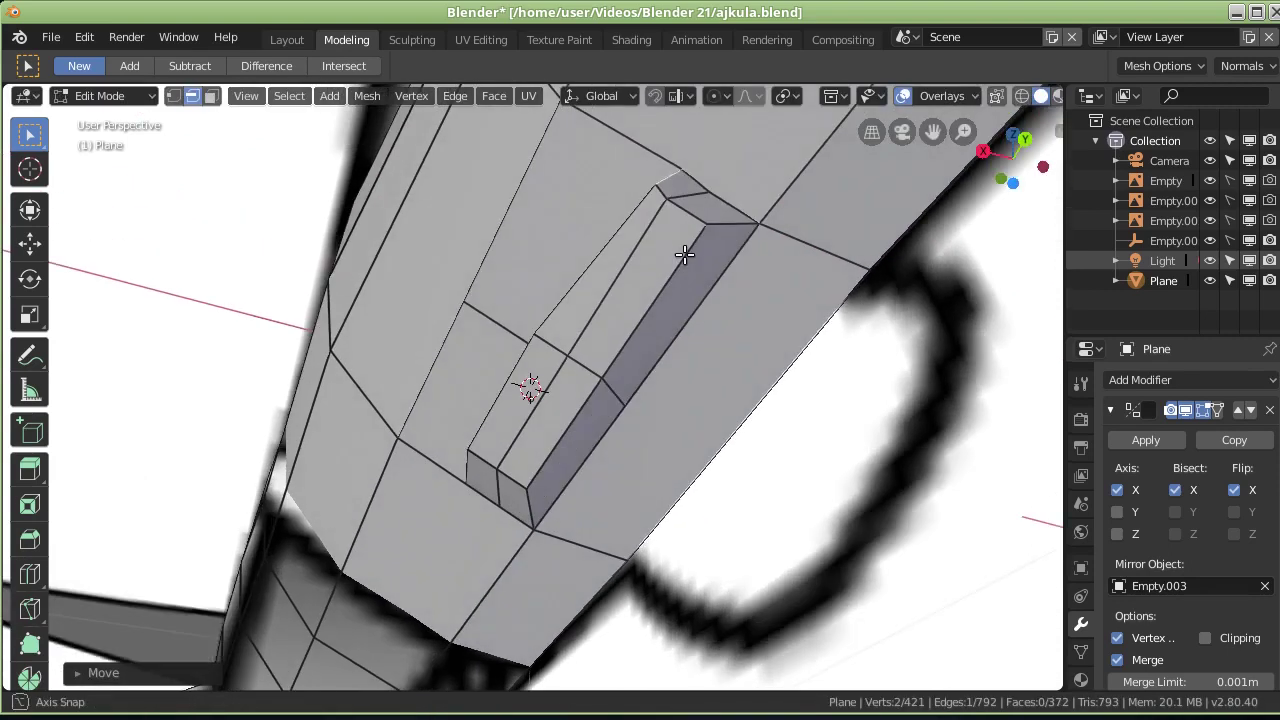
key(g)
key(y)
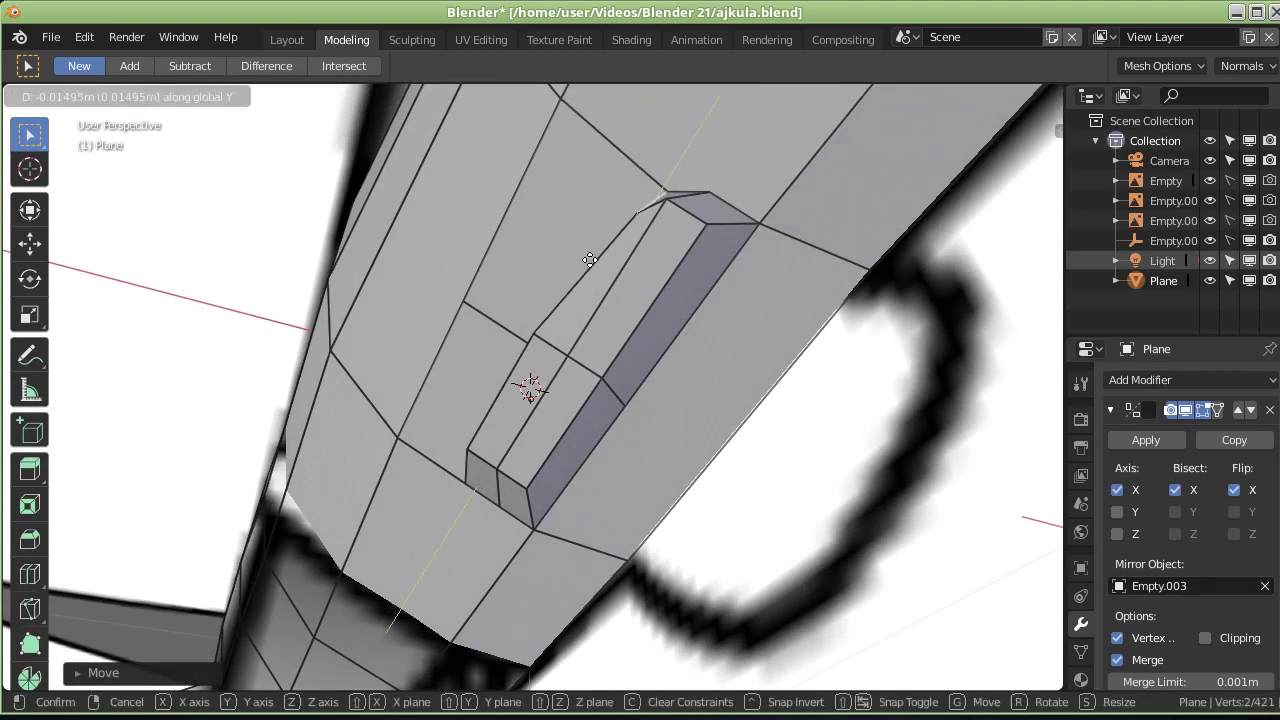
click(590, 260)
Step: Shift the short tip edge along X, then delete its vertices
middle_drag(660, 249, 730, 264)
click(732, 262)
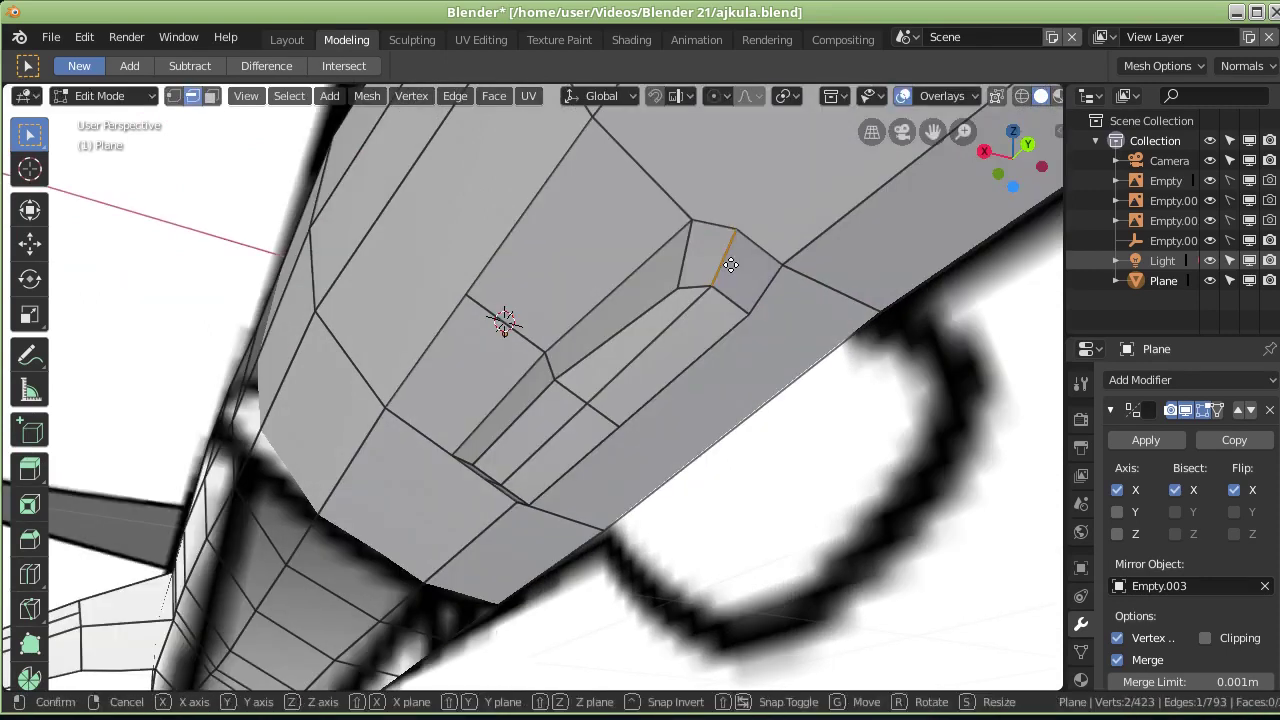
key(g)
click(743, 269)
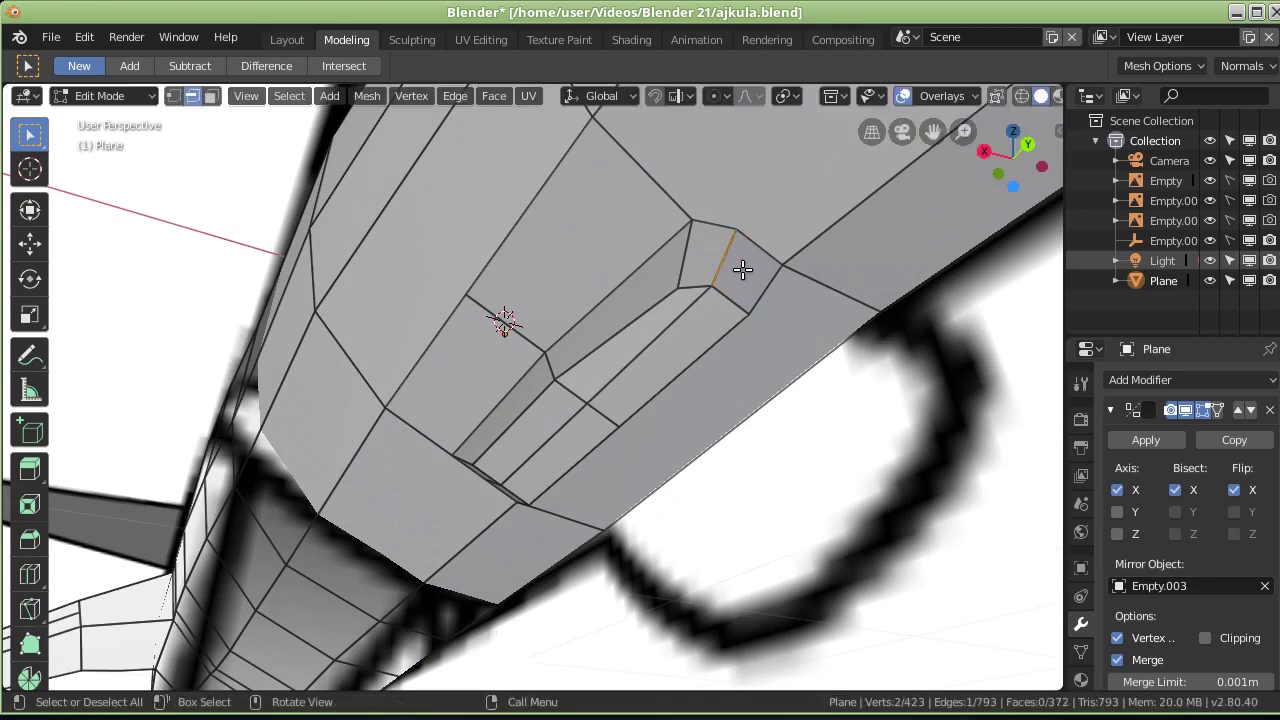
key(g)
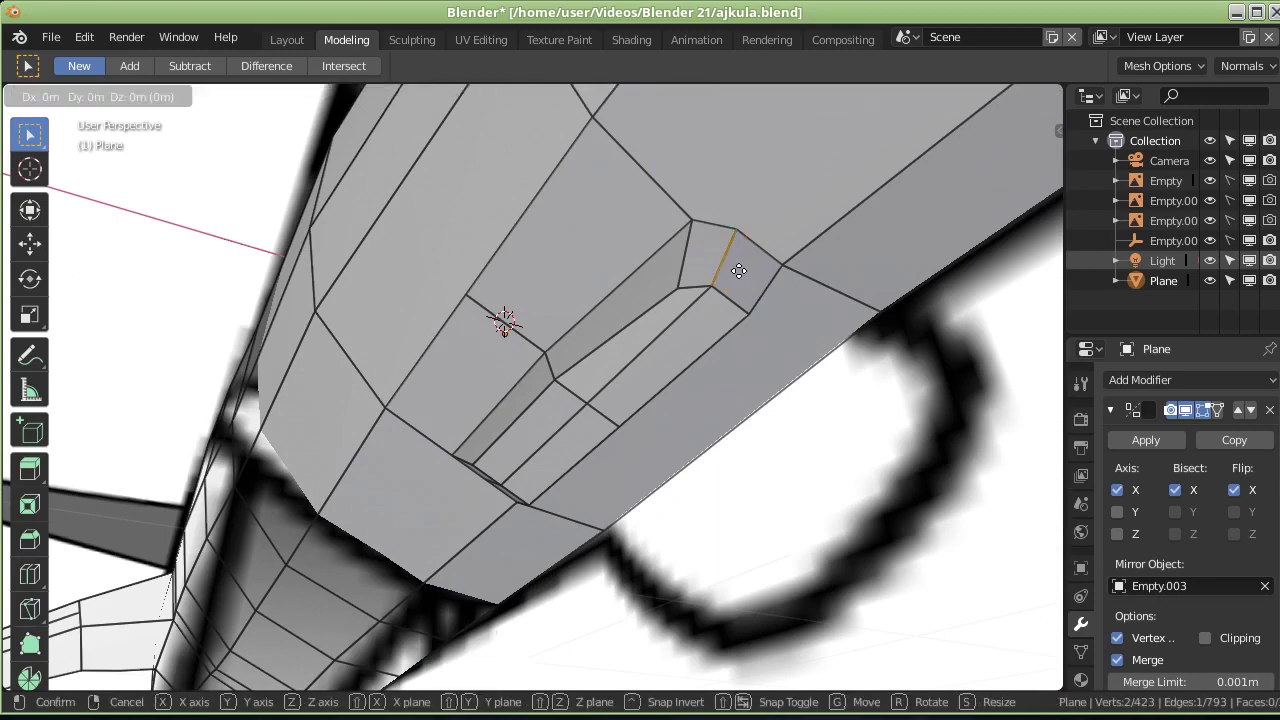
key(x)
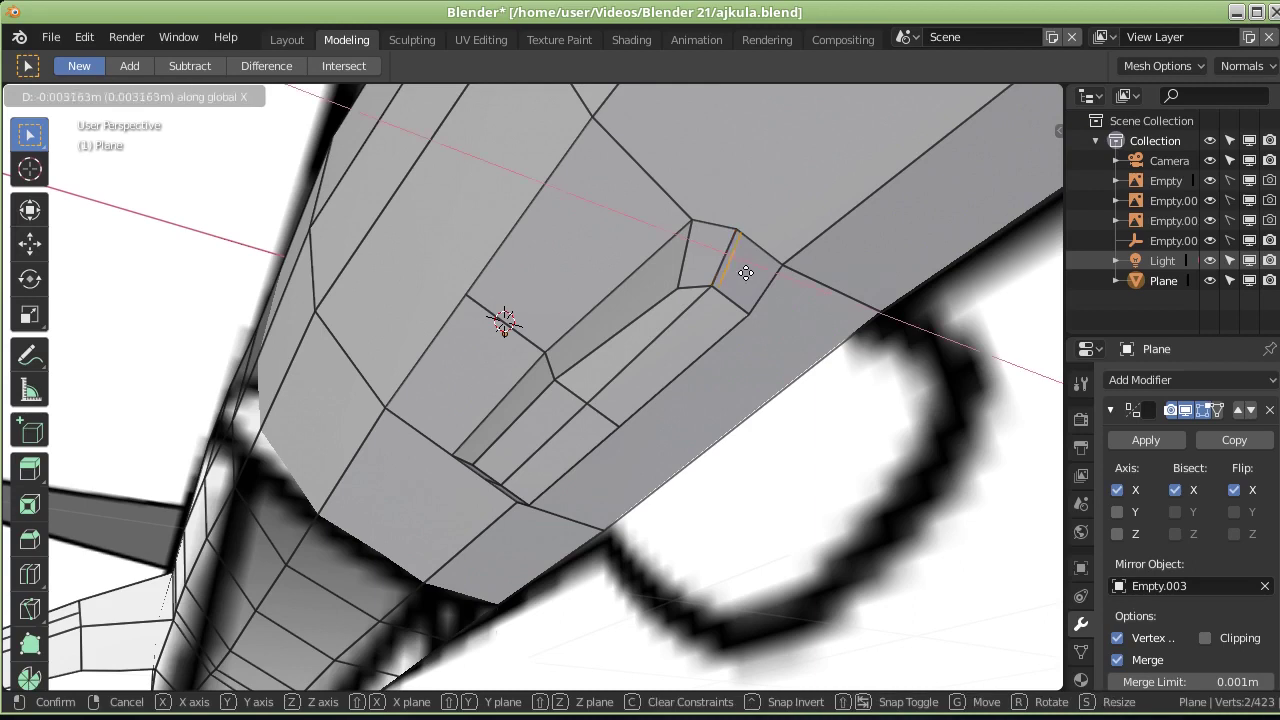
click(752, 275)
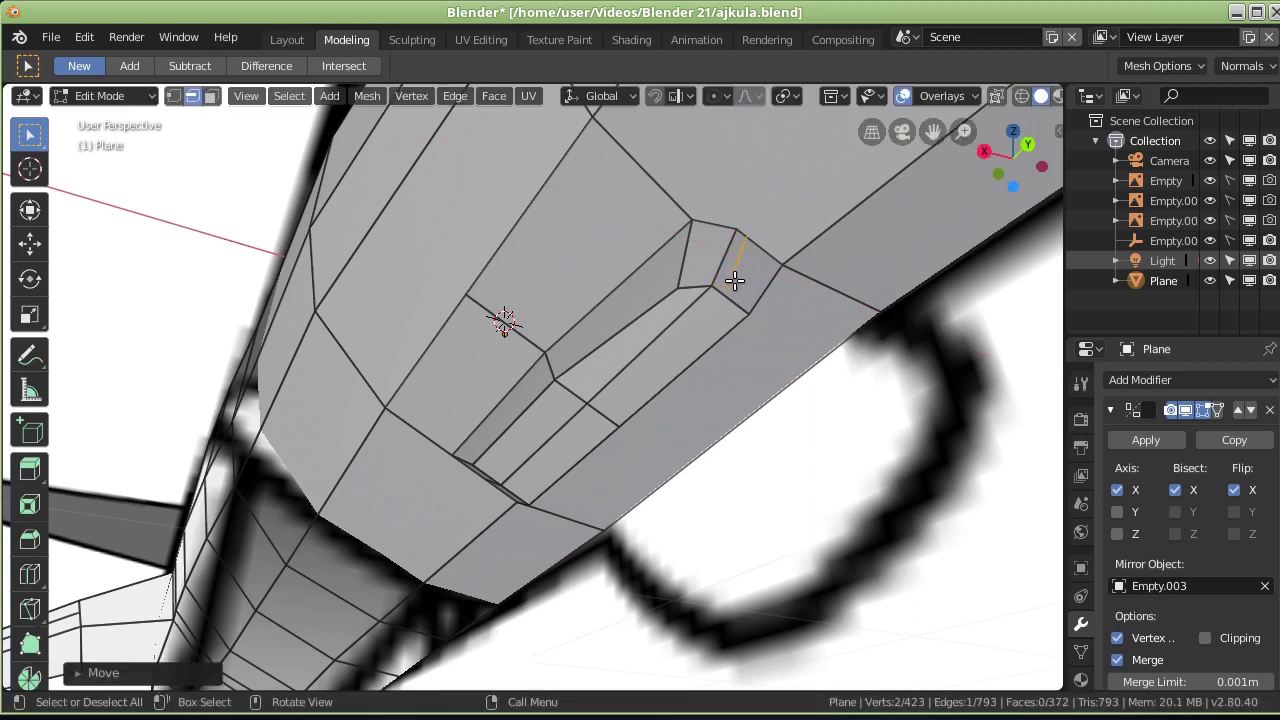
key(x)
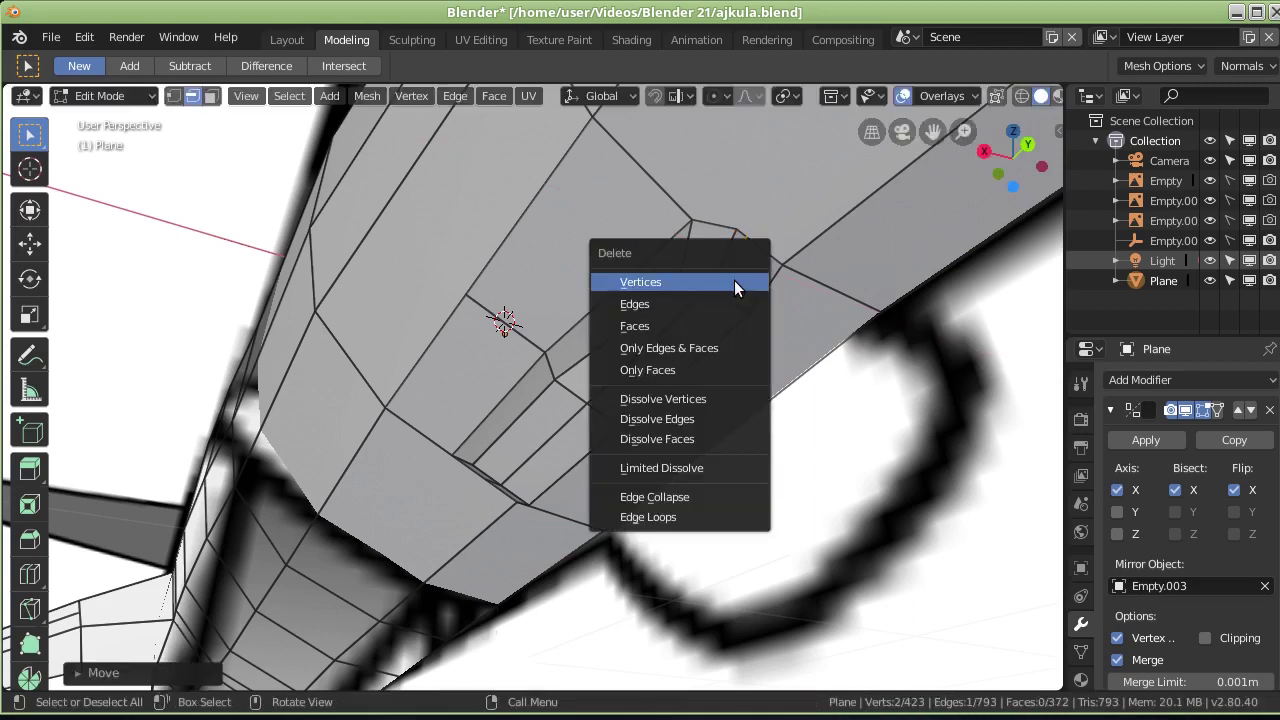
click(734, 280)
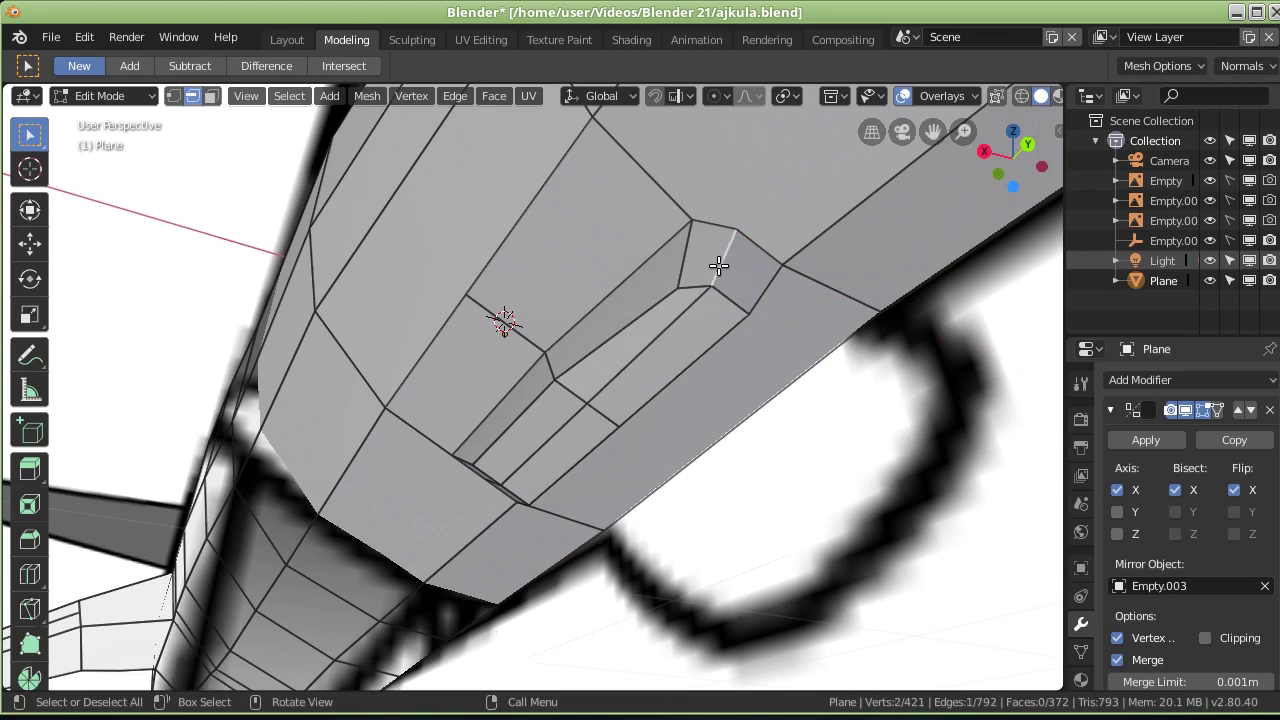
Step: Reposition the tip edge and its adjacent edge so the strip tapers to a point
key(g)
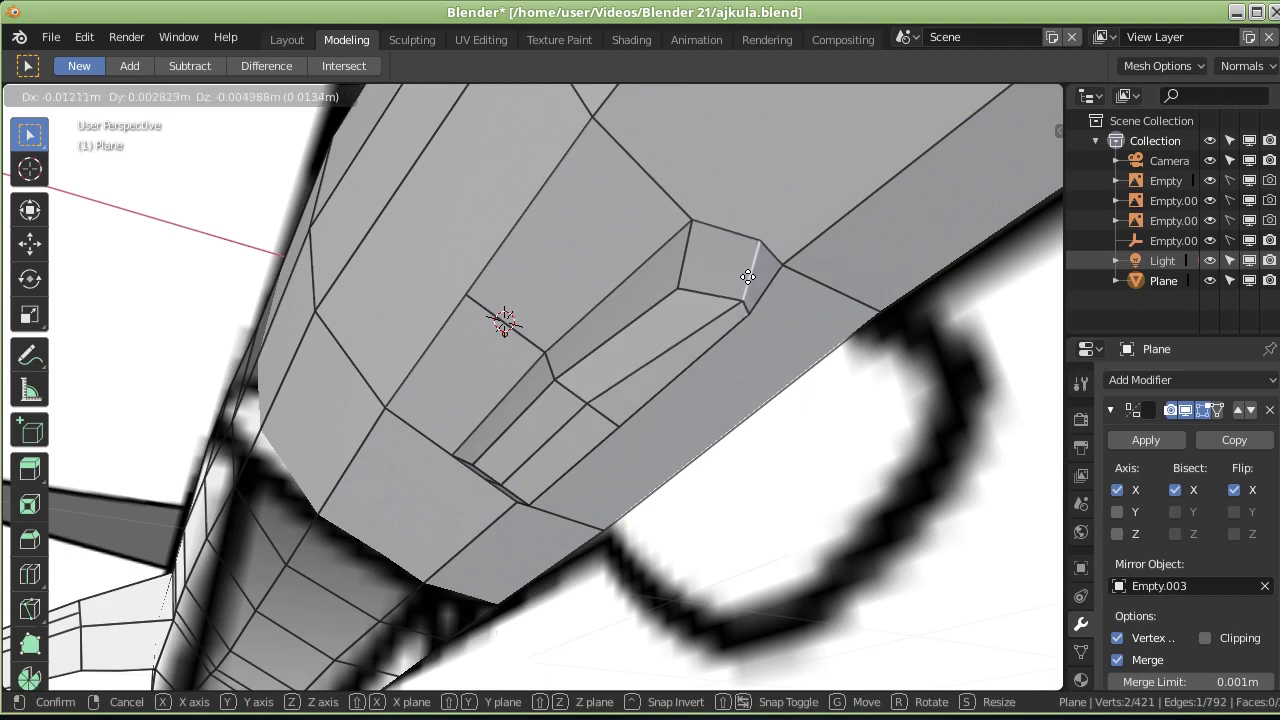
click(749, 277)
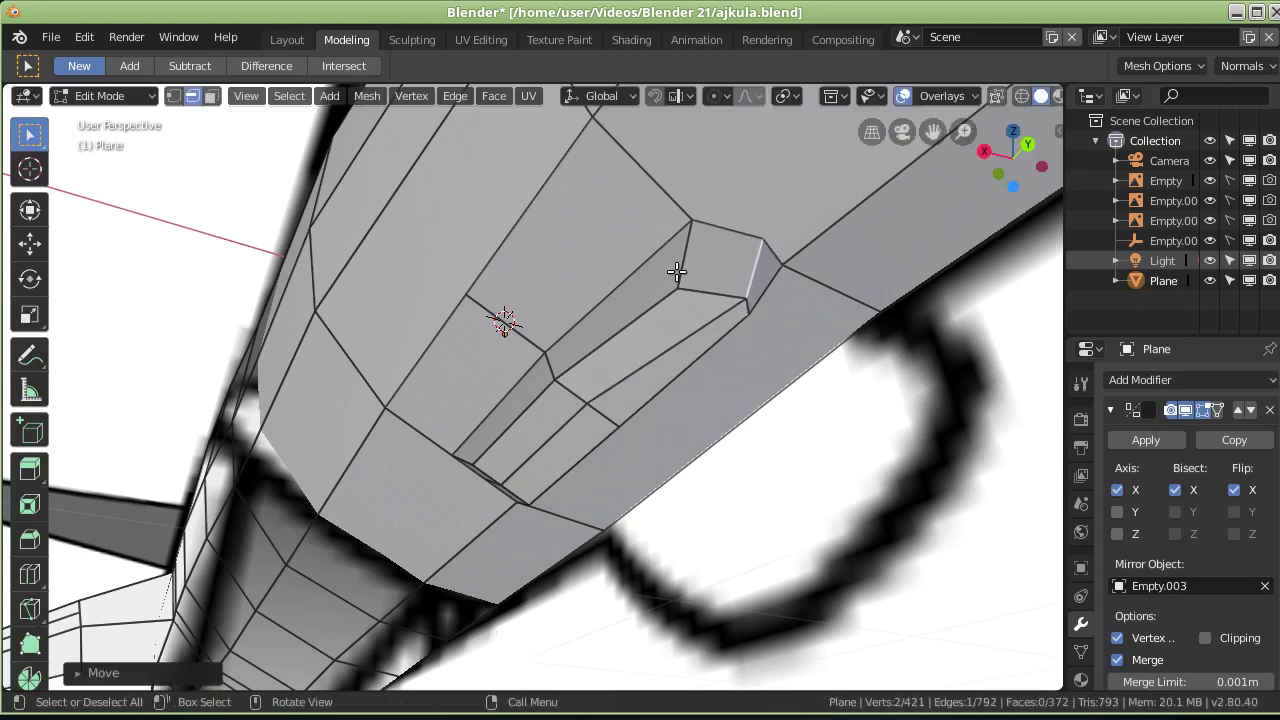
click(677, 272)
key(g)
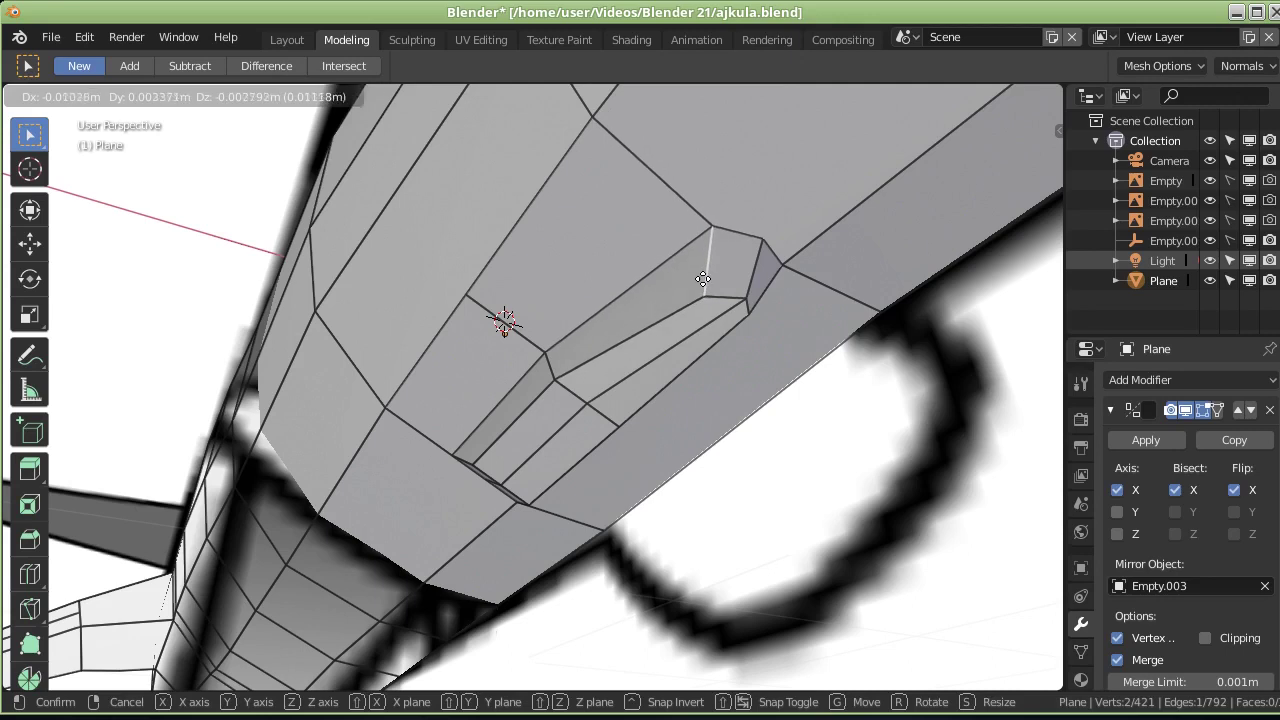
click(700, 286)
middle_drag(700, 286, 805, 265)
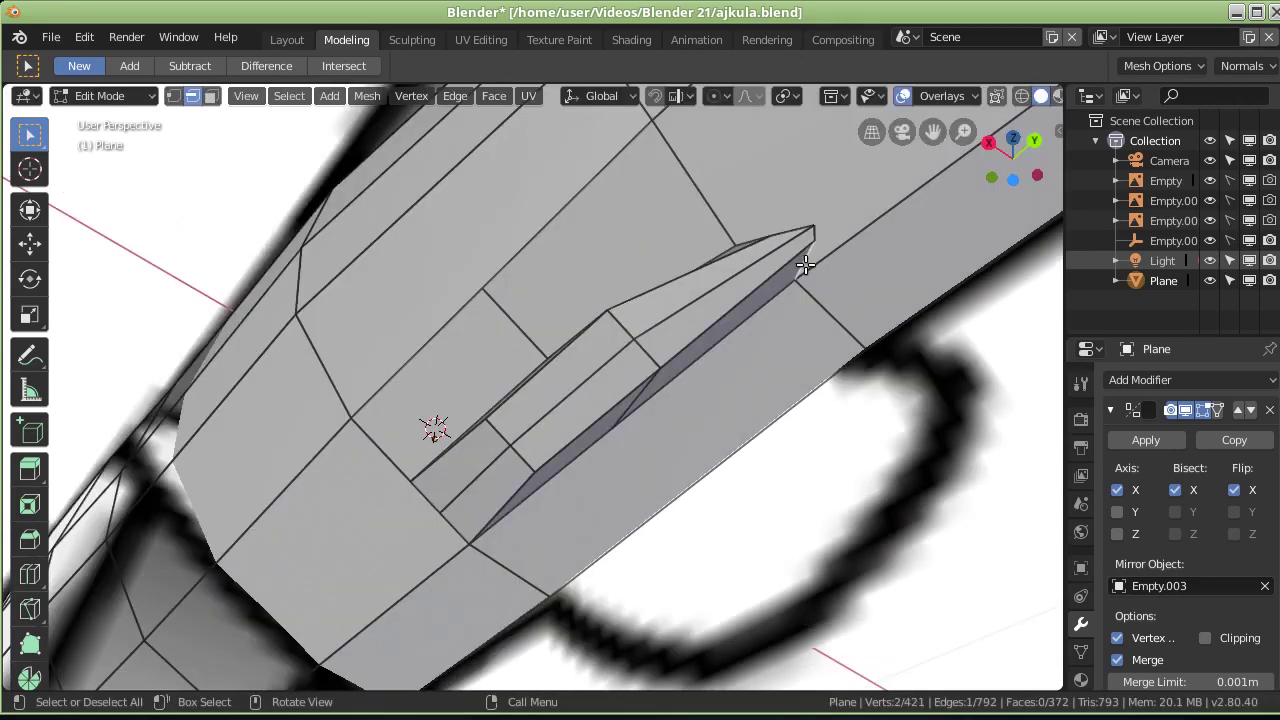
key(g)
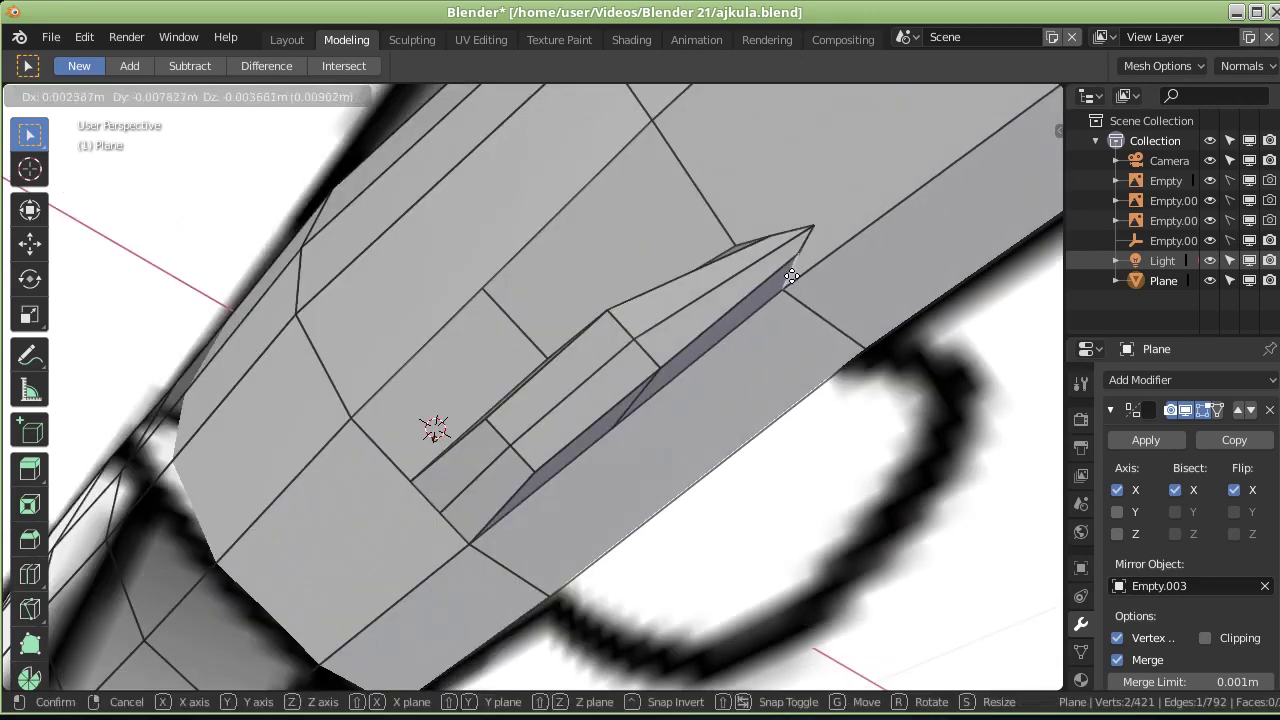
click(790, 275)
Step: Move the edge at the strip's other end along the Y axis
mouse_move(790, 275)
middle_down()
mouse_move(703, 266)
mouse_move(665, 293)
mouse_move(783, 283)
mouse_move(541, 351)
middle_up()
click(490, 465)
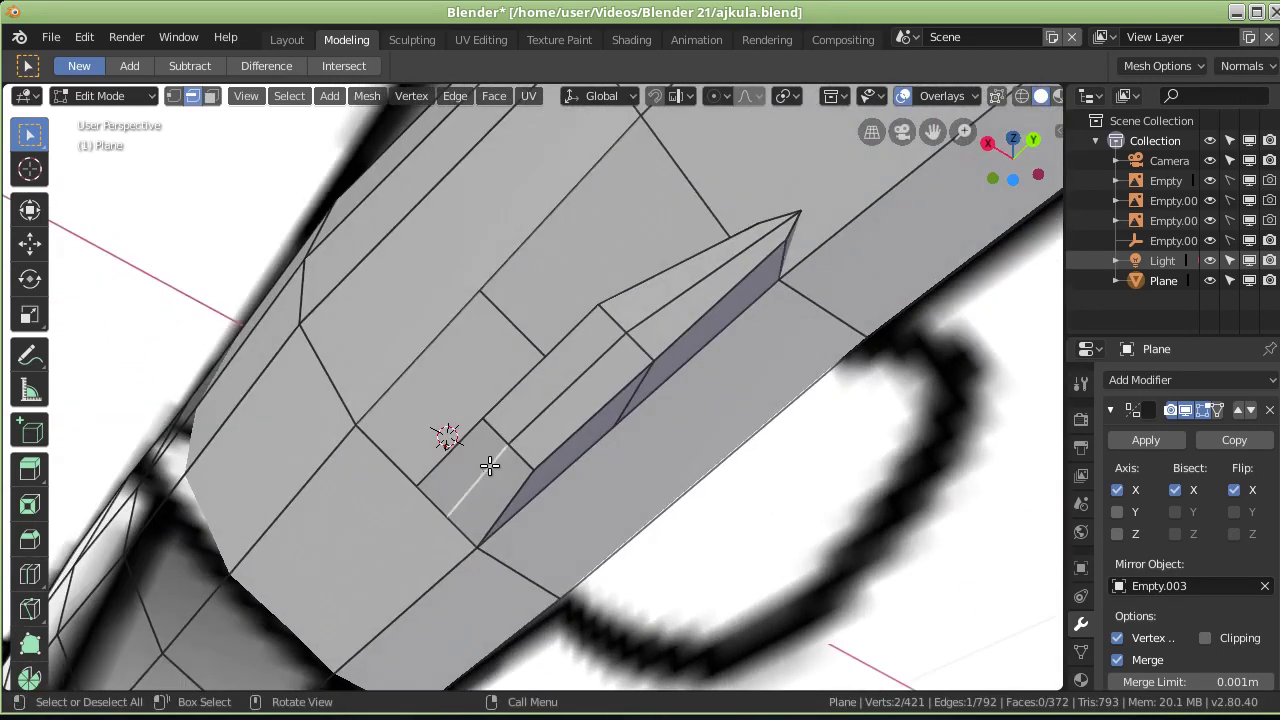
key(g)
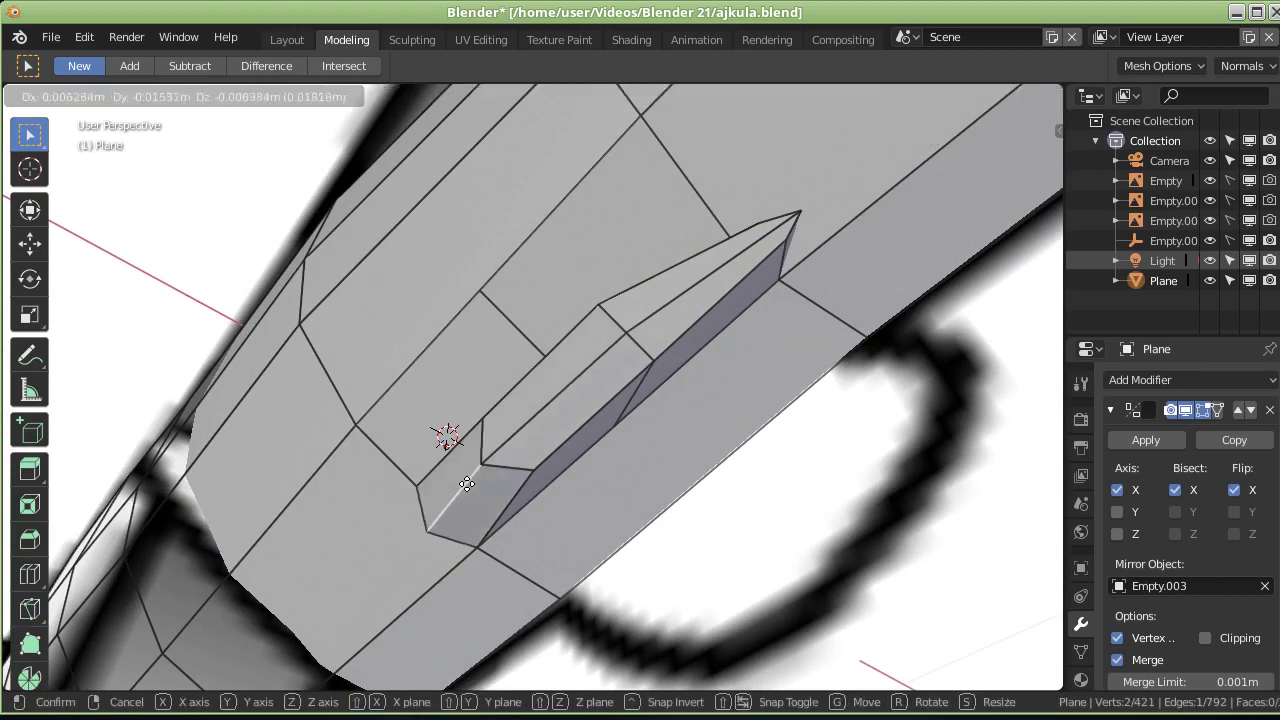
key(y)
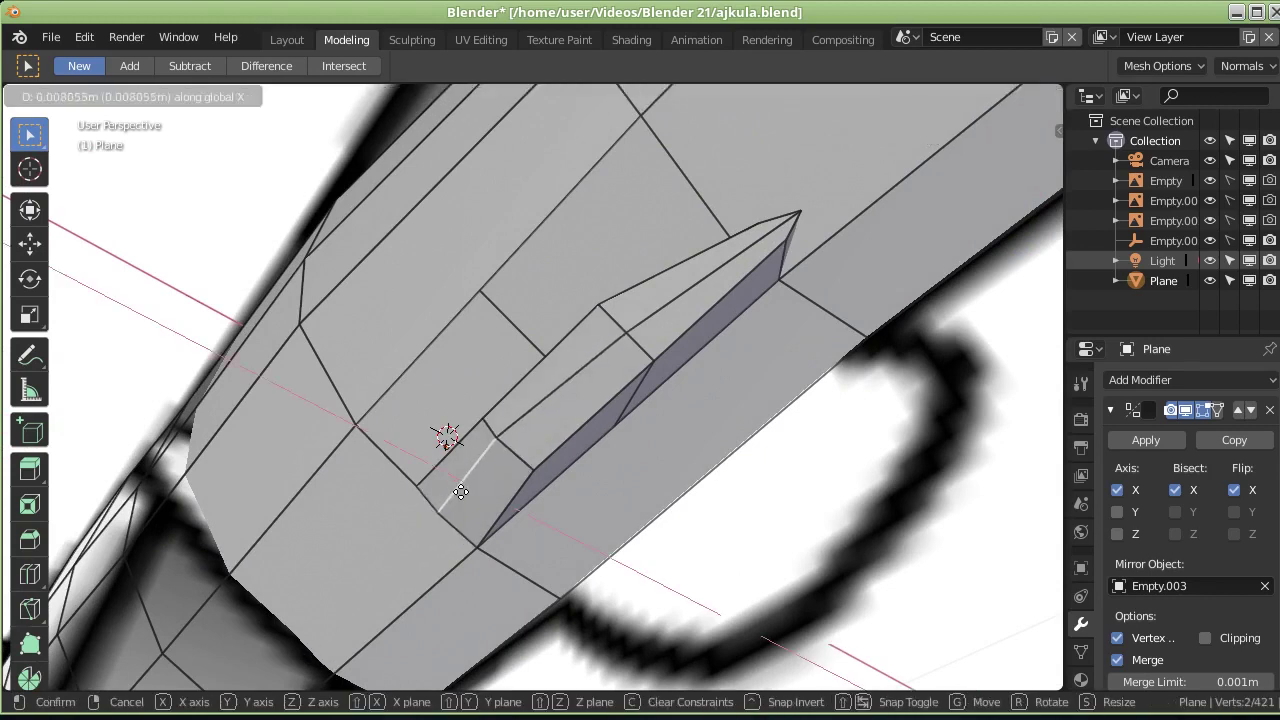
click(450, 512)
mouse_move(450, 512)
middle_down()
mouse_move(719, 260)
mouse_move(726, 286)
mouse_move(200, 223)
middle_up()
Step: In vertex select mode, nudge the vertex at the strip's end
click(178, 93)
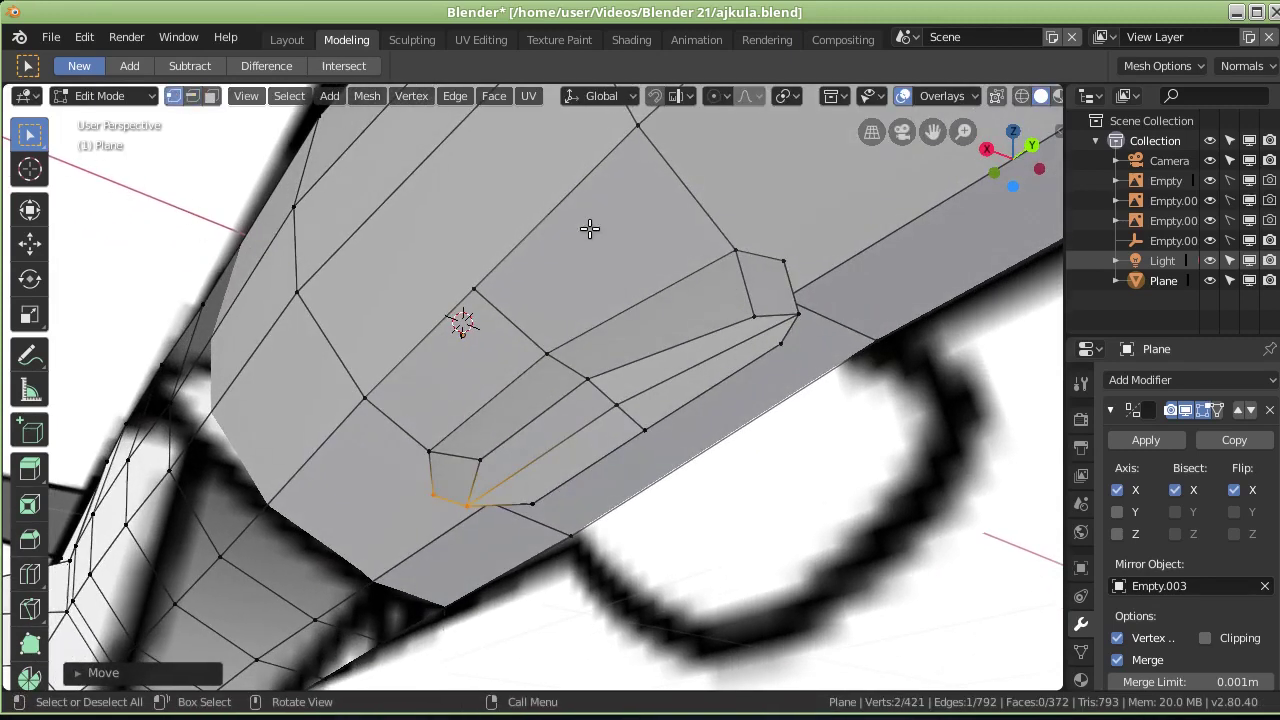
click(735, 251)
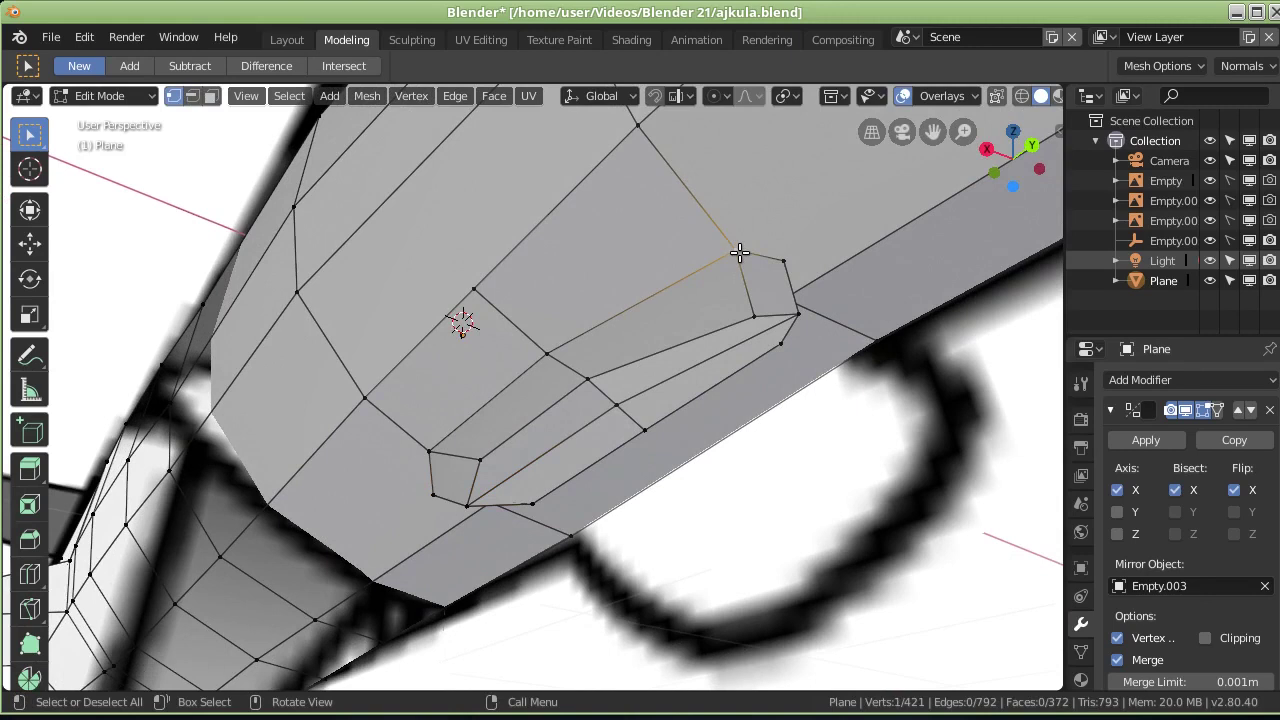
key(g)
click(766, 289)
mouse_move(766, 289)
middle_down()
mouse_move(757, 258)
mouse_move(735, 280)
middle_up()
middle_drag(605, 385, 652, 451)
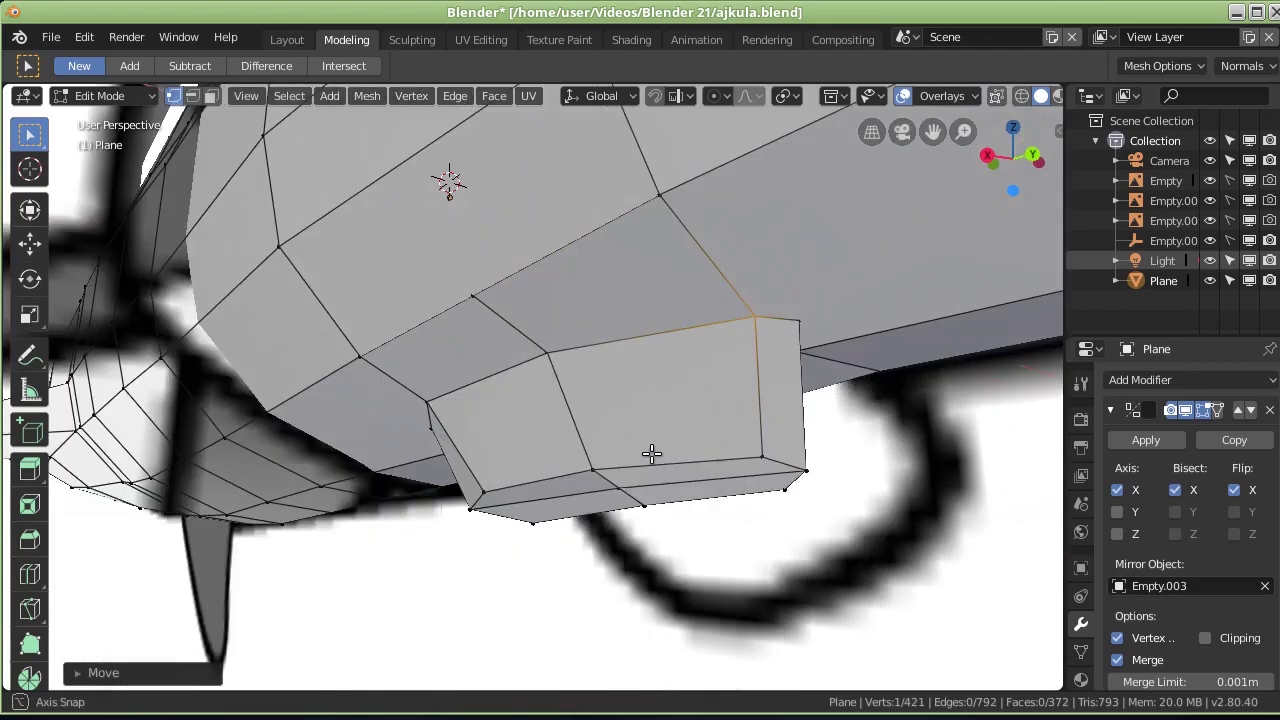
middle_drag(571, 449, 5, 125)
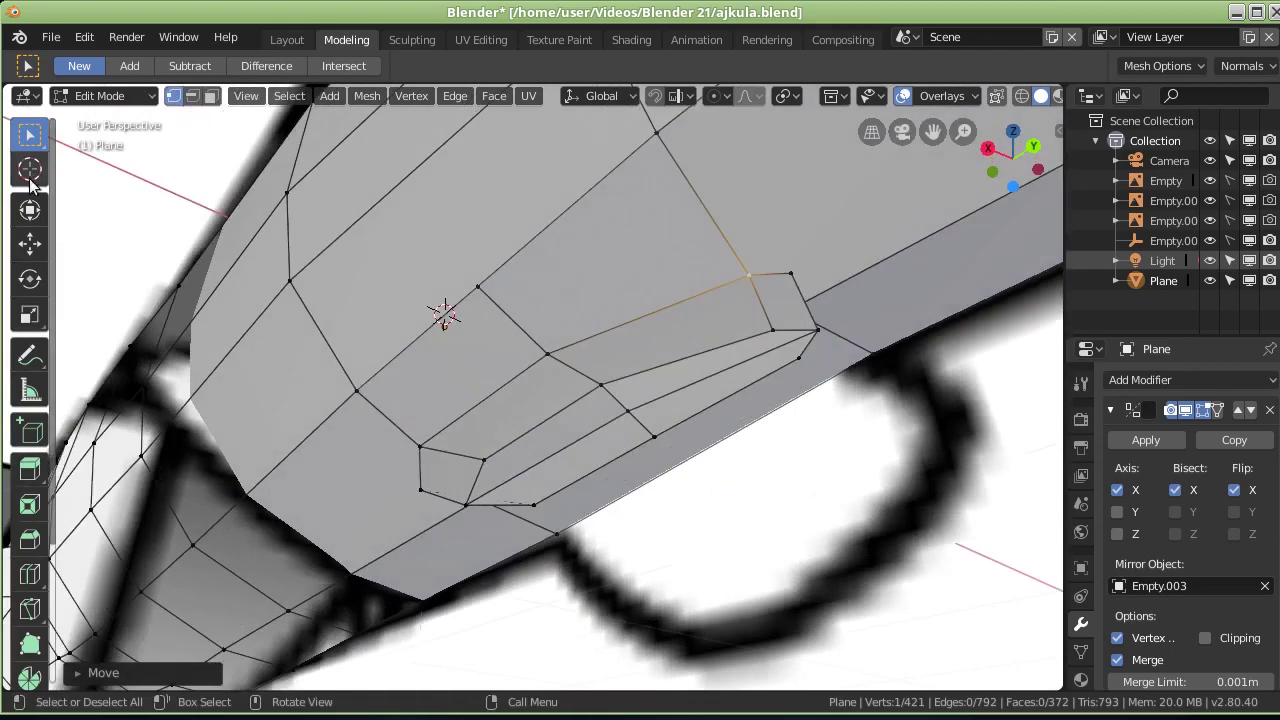
Step: Select two ridge edges under the fin and lower them slightly along Z
click(197, 94)
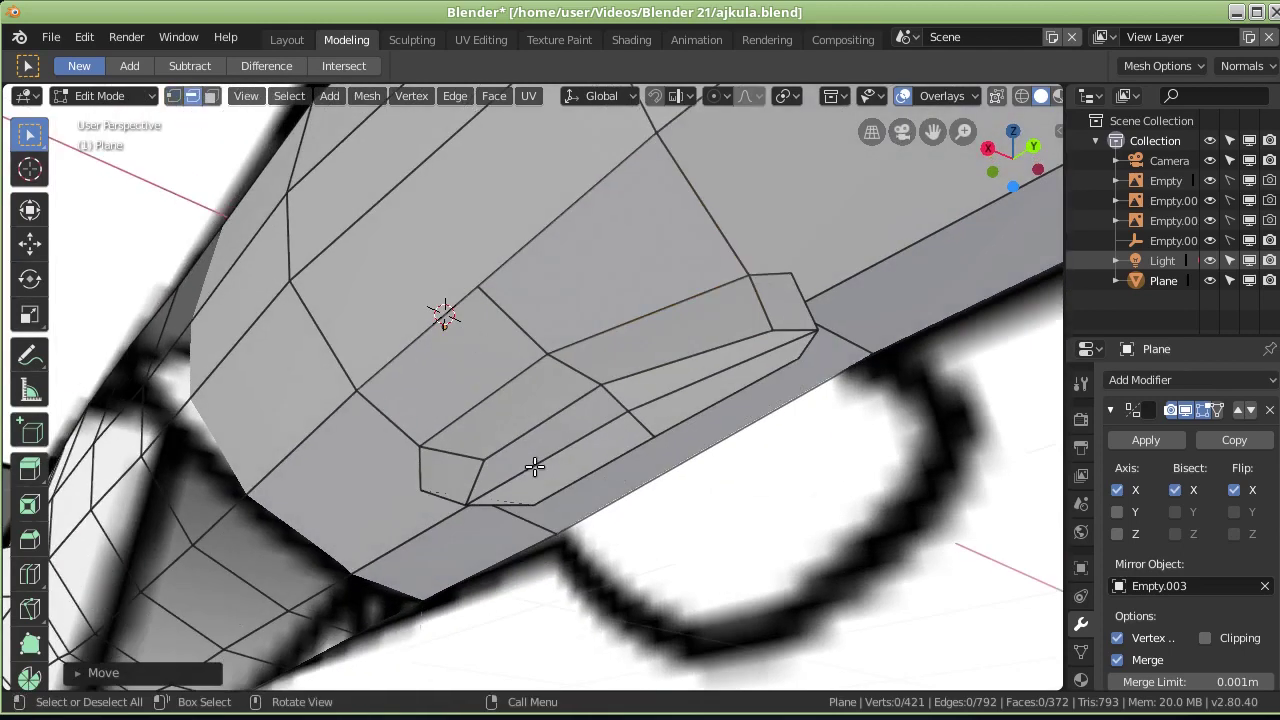
click(537, 461)
click(655, 401)
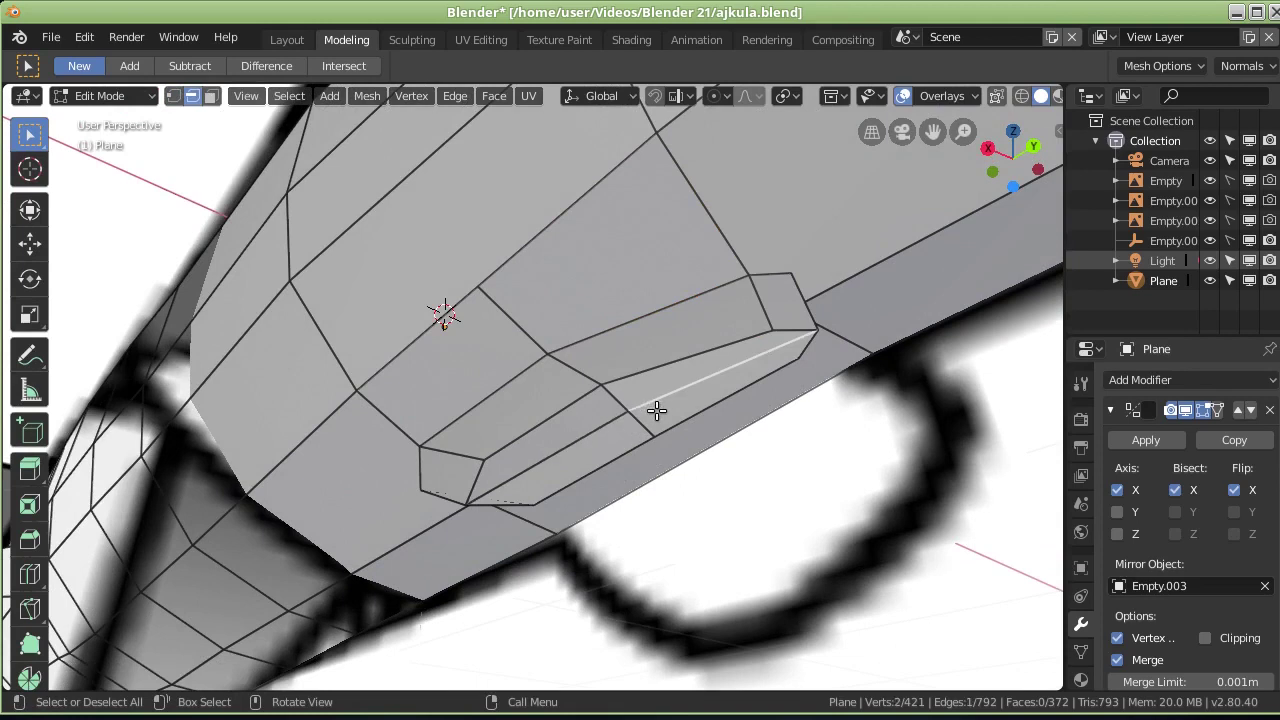
shift+click(571, 448)
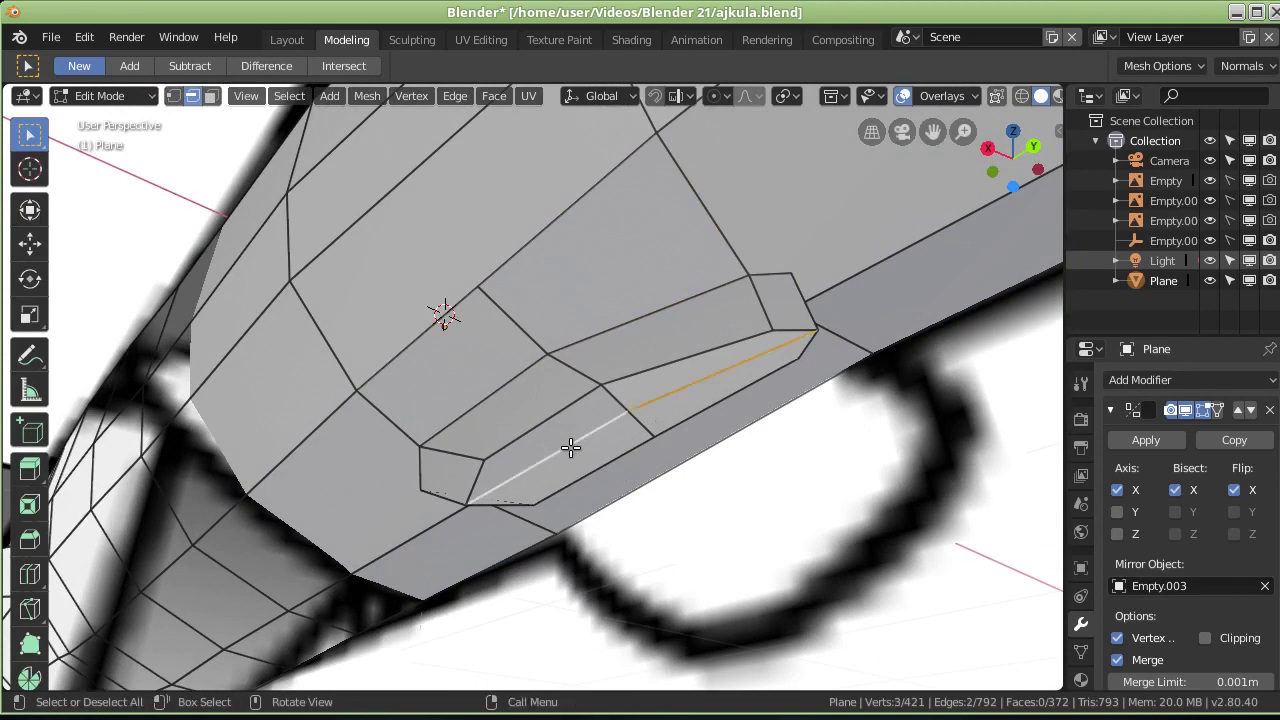
key(g)
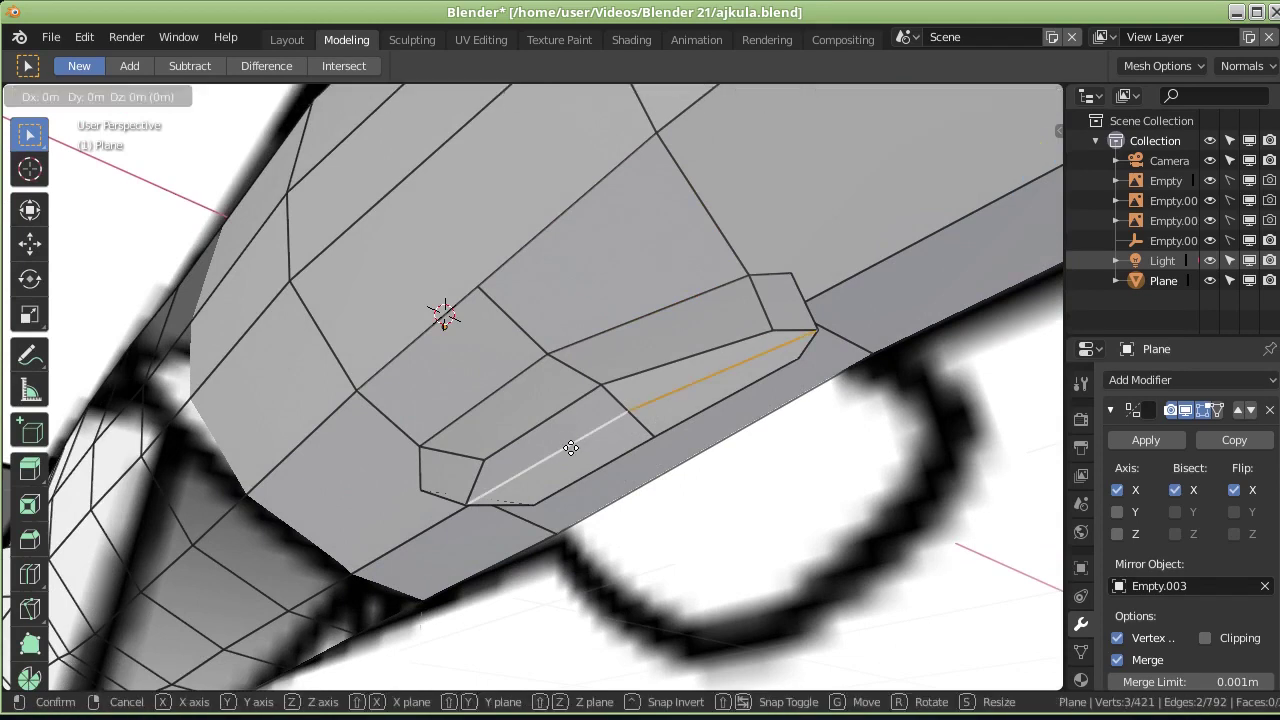
key(z)
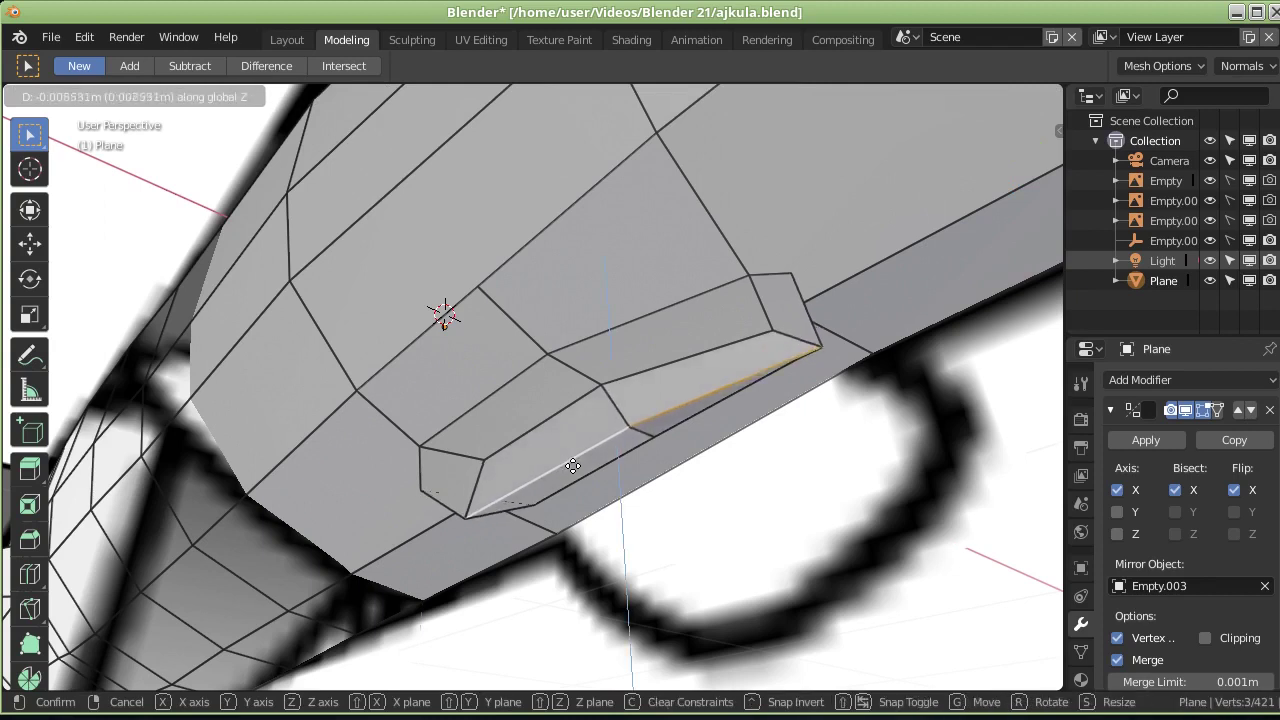
click(572, 472)
middle_drag(737, 494, 677, 443)
mouse_move(657, 309)
middle_down()
mouse_move(671, 374)
mouse_move(294, 186)
middle_up()
Step: Move a single vertex on the ridge to refine the underside
click(173, 95)
click(677, 282)
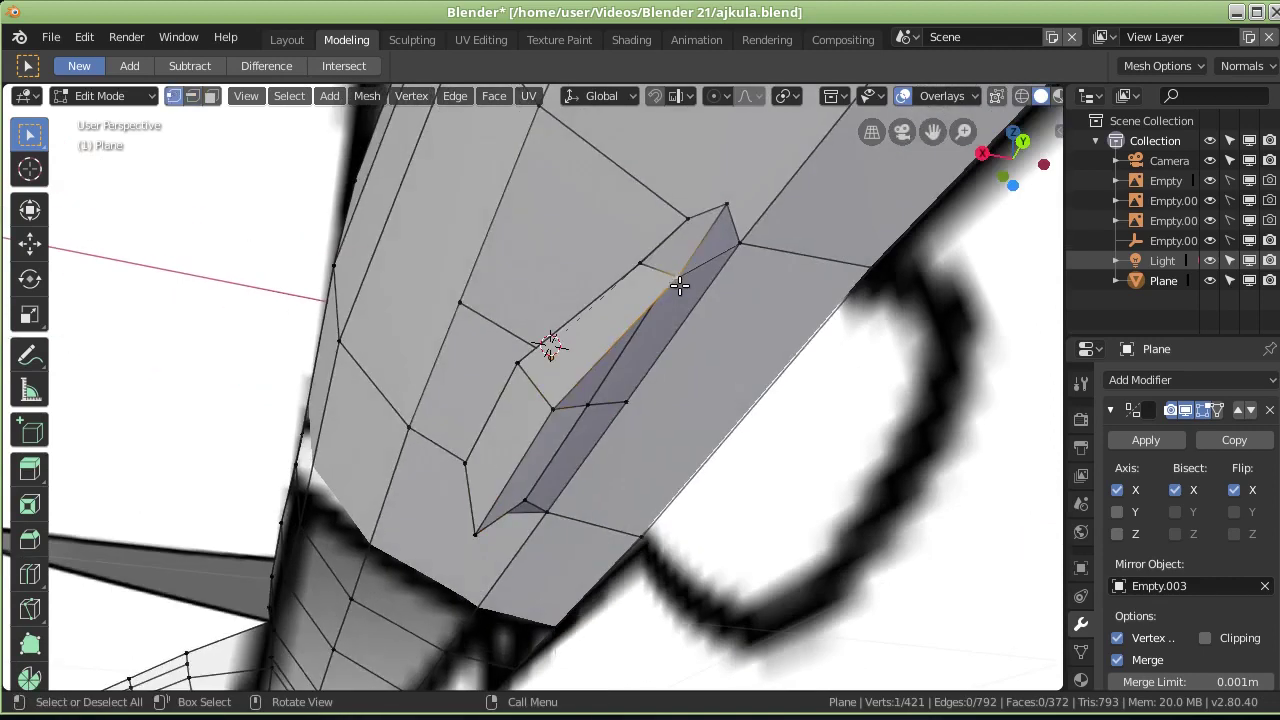
key(g)
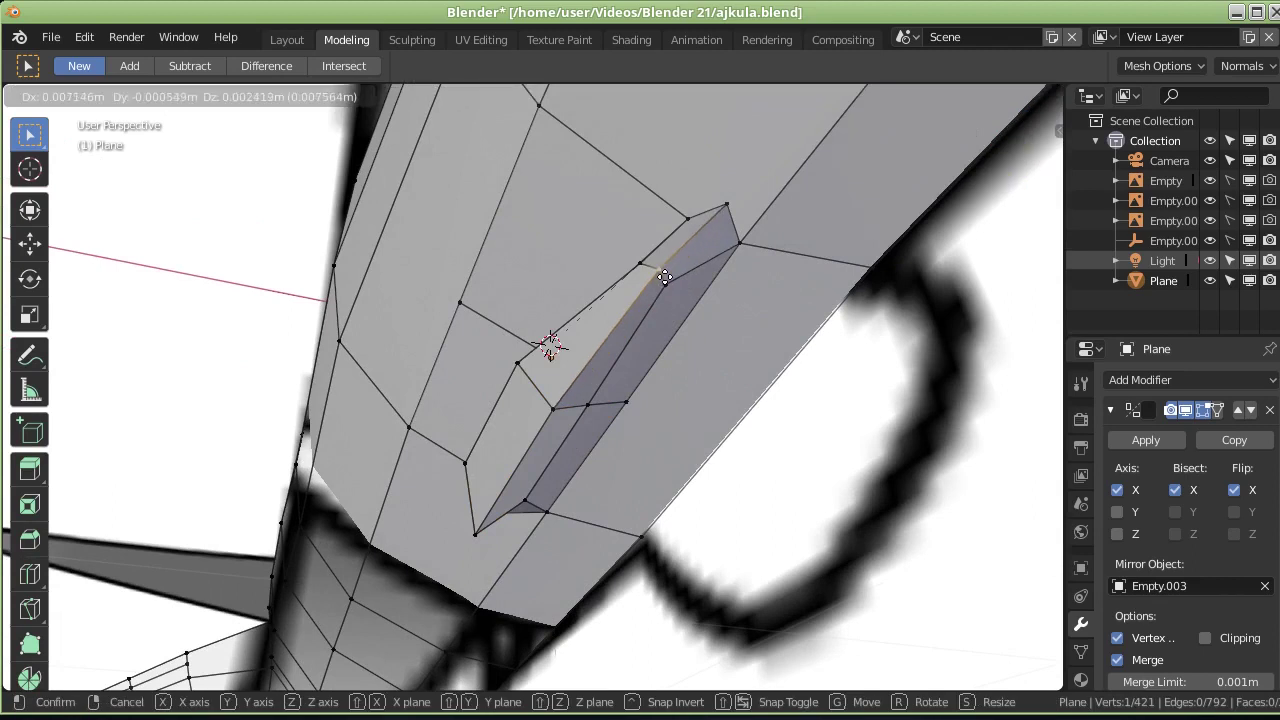
click(600, 350)
mouse_move(600, 350)
middle_down()
mouse_move(640, 437)
mouse_move(793, 433)
mouse_move(600, 420)
mouse_move(660, 362)
mouse_move(666, 329)
mouse_move(554, 400)
mouse_move(514, 449)
mouse_move(406, 434)
mouse_move(560, 390)
middle_up()
Step: Switch from Edit Mode back to Object Mode
scroll(406, 434, down, 5)
scroll(408, 429, down, 3)
click(105, 95)
click(108, 116)
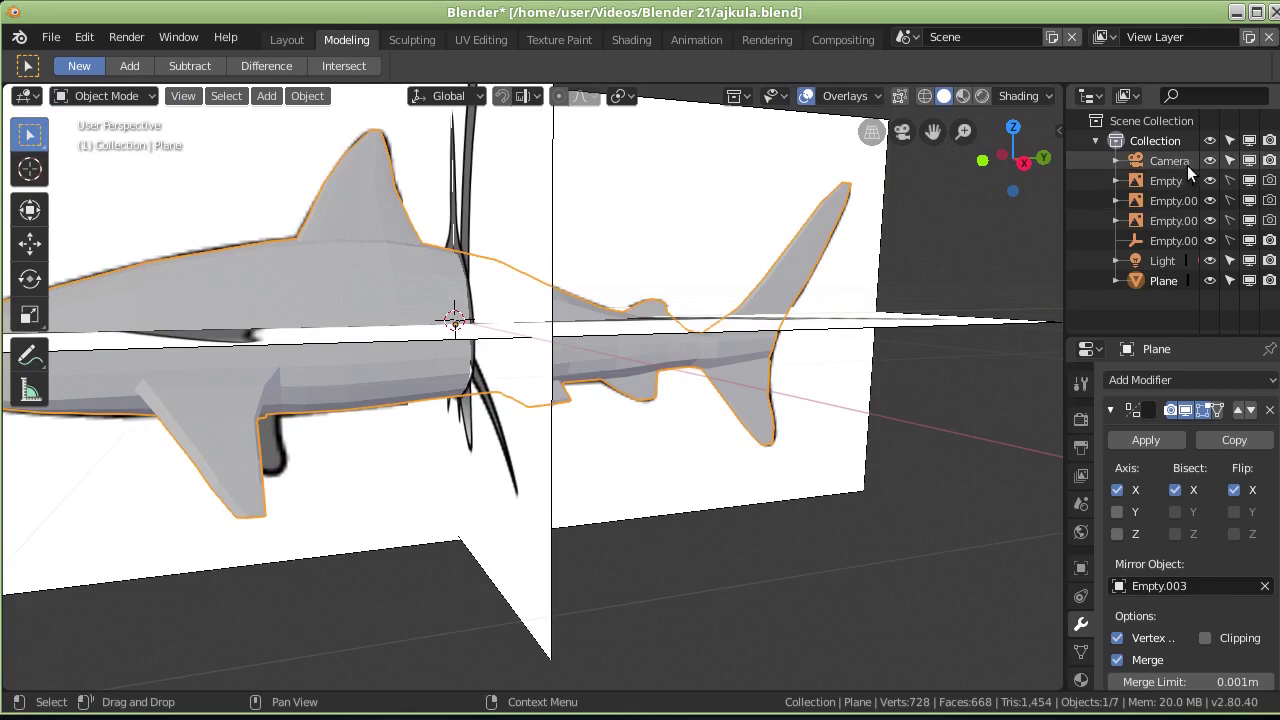
Step: Hide Empty, Empty.001, Empty.002 and Empty.003 in the Outliner
click(1210, 180)
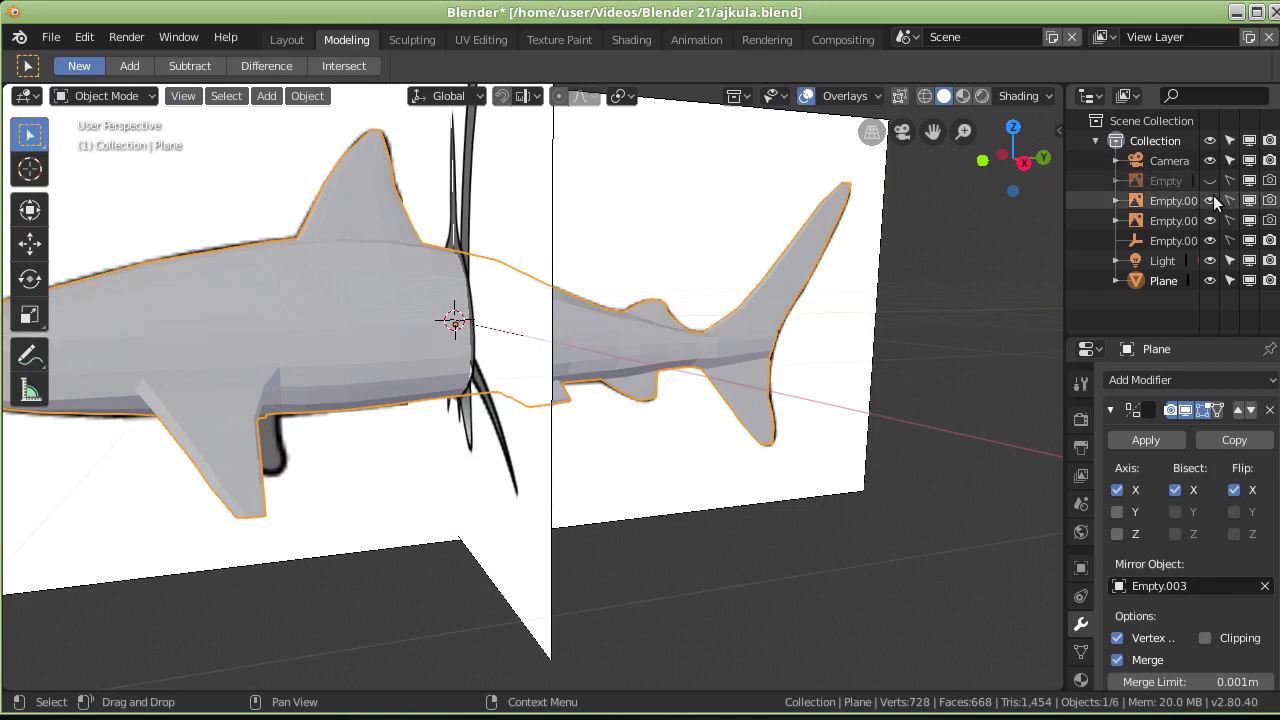
click(1210, 200)
click(1209, 220)
click(1210, 240)
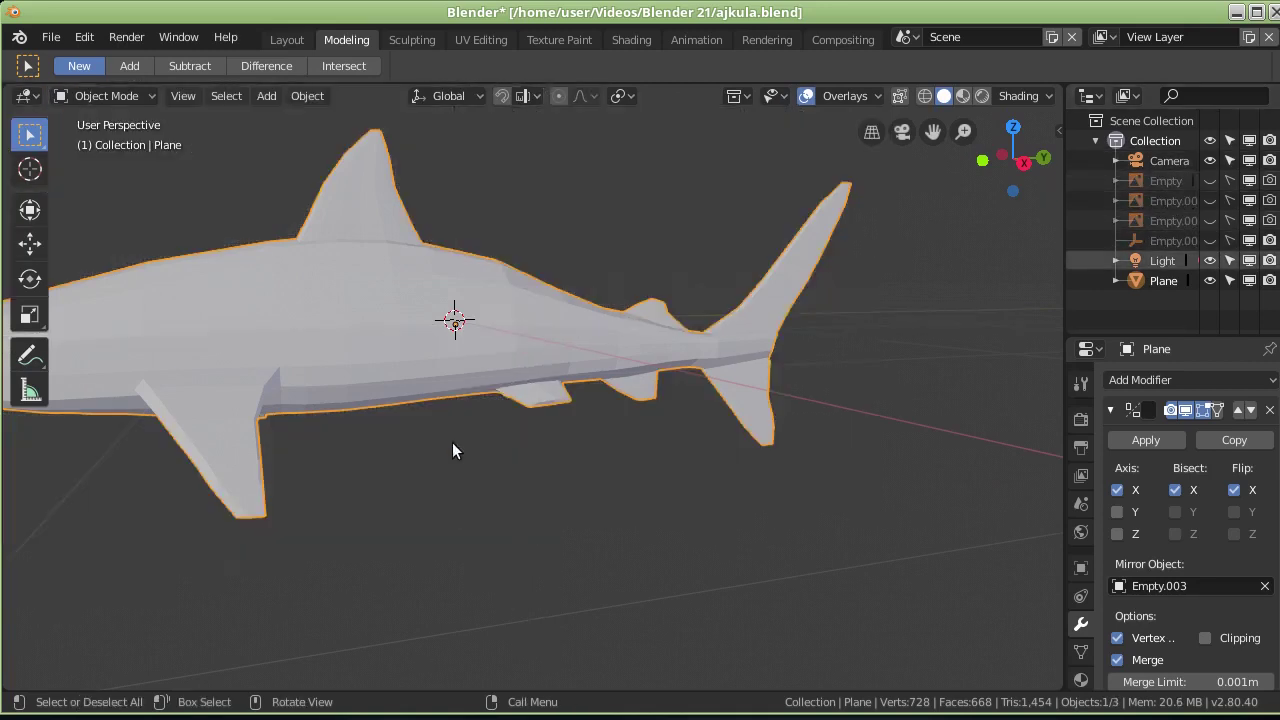
middle_drag(394, 490, 493, 493)
scroll(493, 493, down, 3)
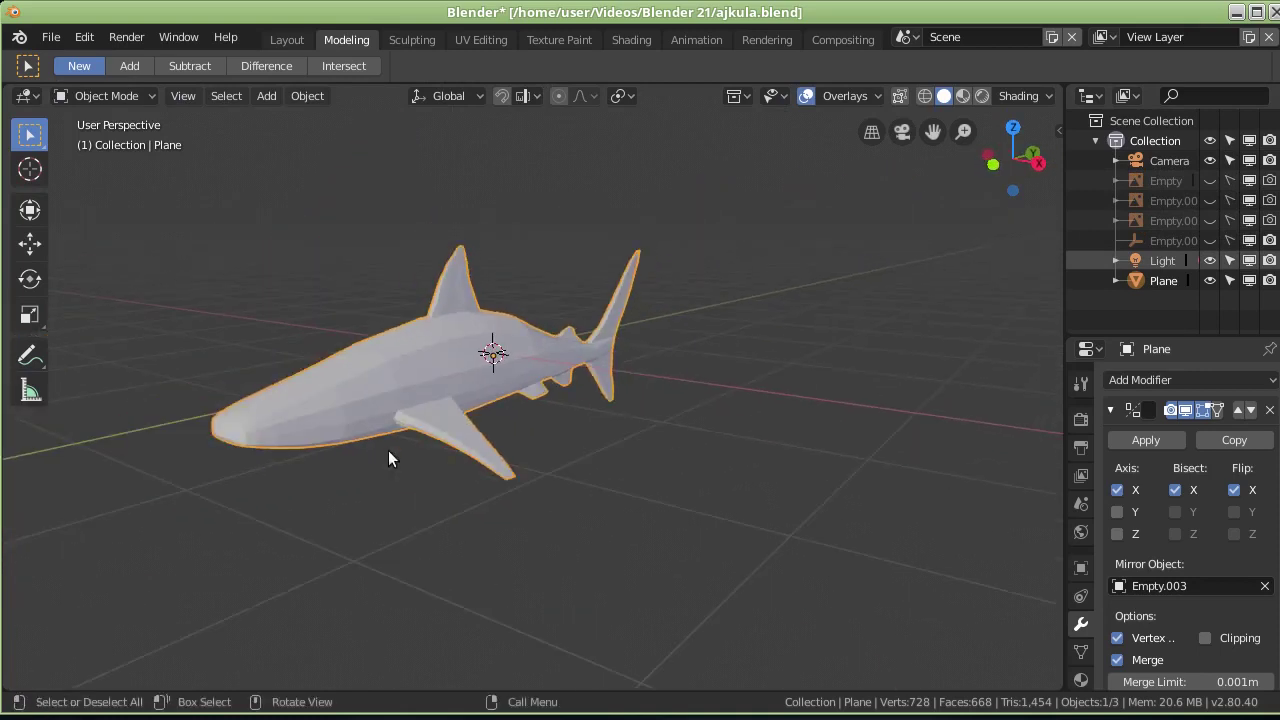
mouse_move(322, 453)
middle_down()
mouse_move(638, 439)
mouse_move(528, 474)
middle_up()
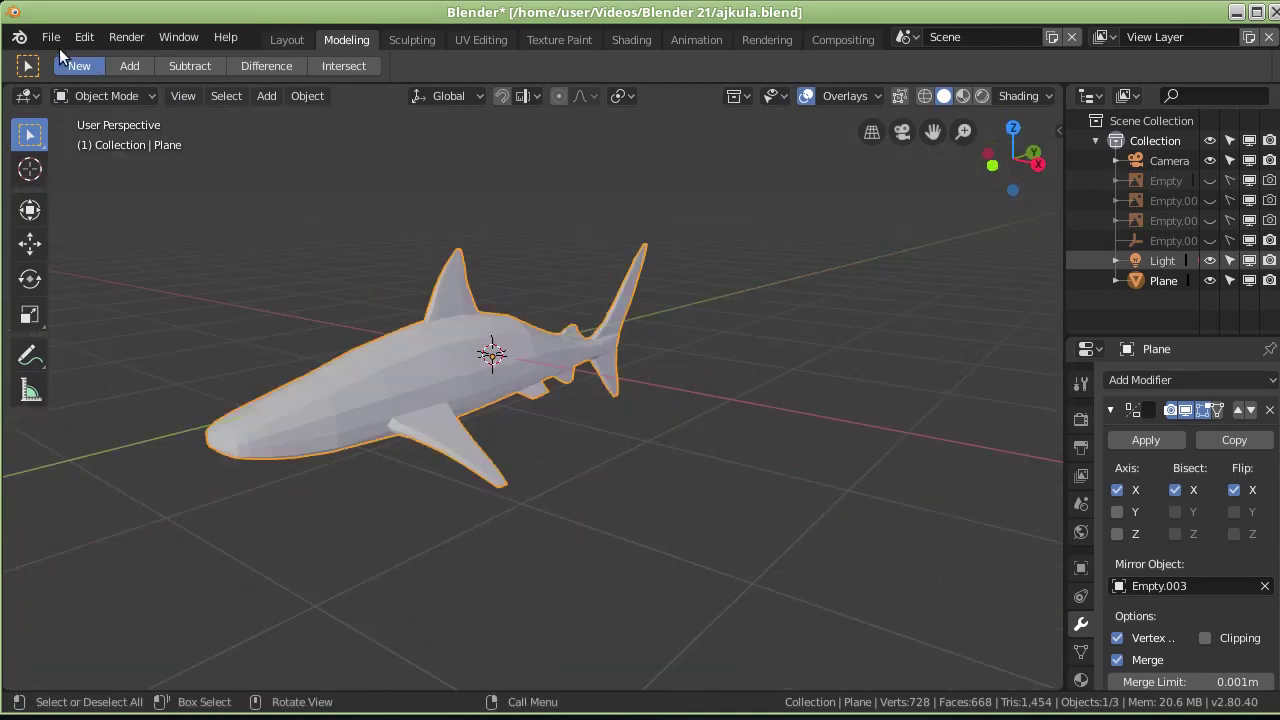
Step: Save the blend file and apply the Mirror modifier to the shark
click(56, 42)
click(87, 185)
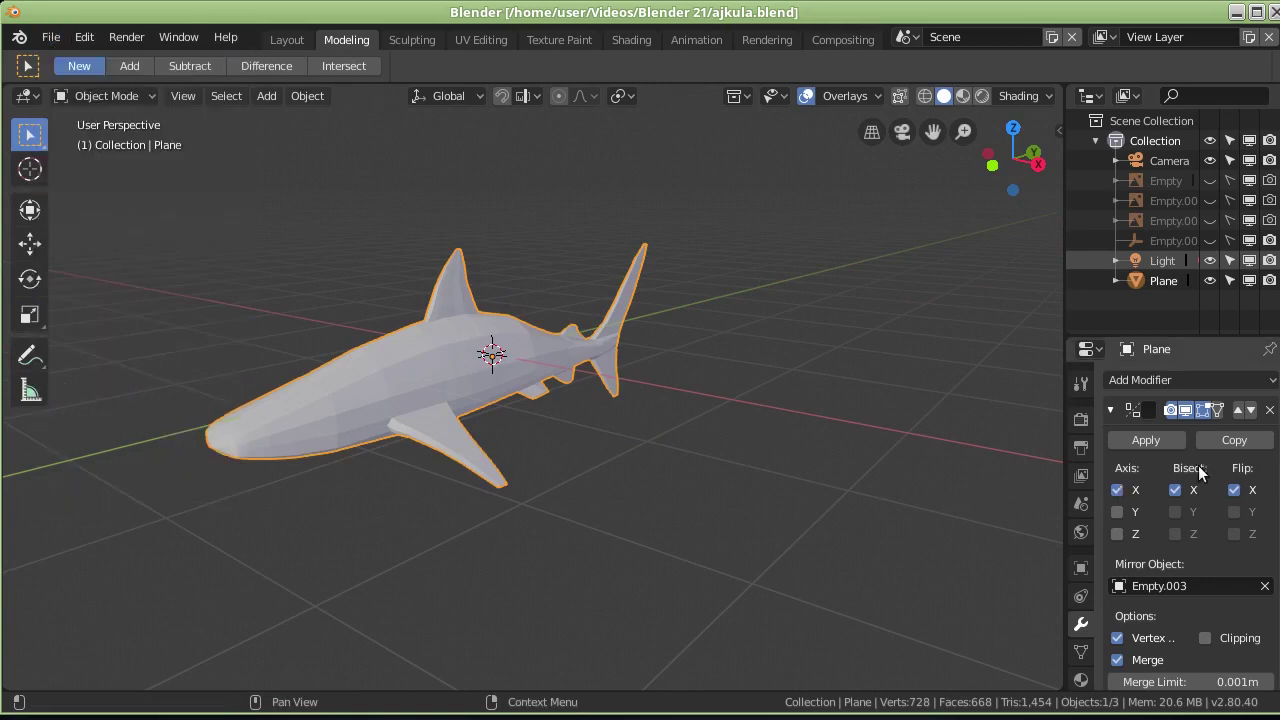
click(1145, 441)
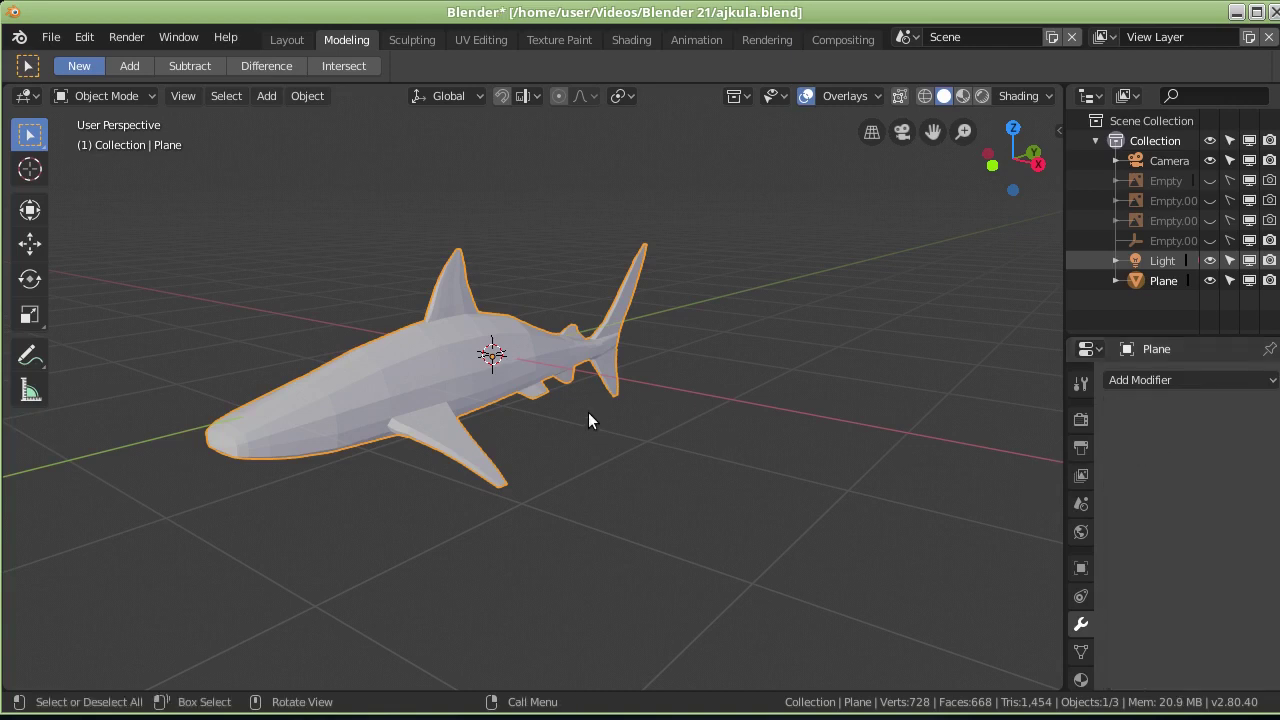
middle_drag(588, 420, 739, 428)
middle_drag(540, 428, 408, 346)
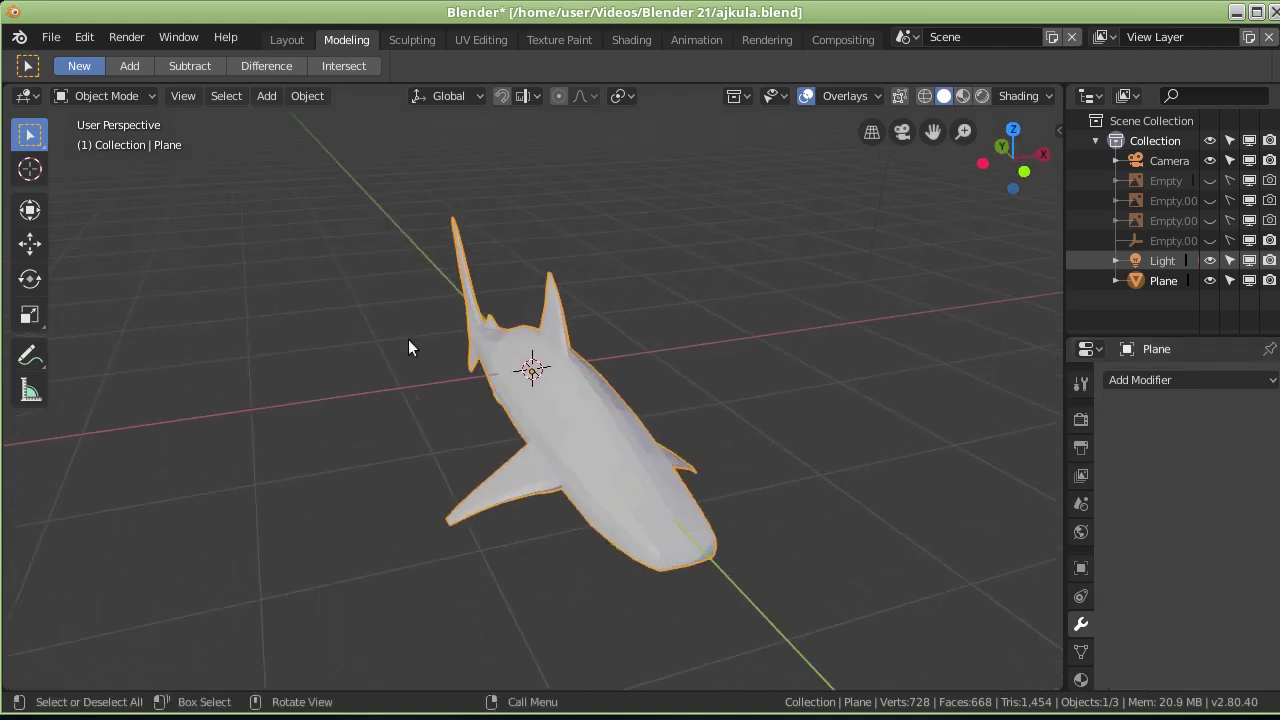
Step: Inspect the 728-vertex mirrored mesh in Edit Mode, then return to Object Mode
click(140, 97)
click(131, 143)
mouse_move(487, 395)
middle_down()
mouse_move(399, 414)
mouse_move(228, 379)
mouse_move(478, 409)
middle_up()
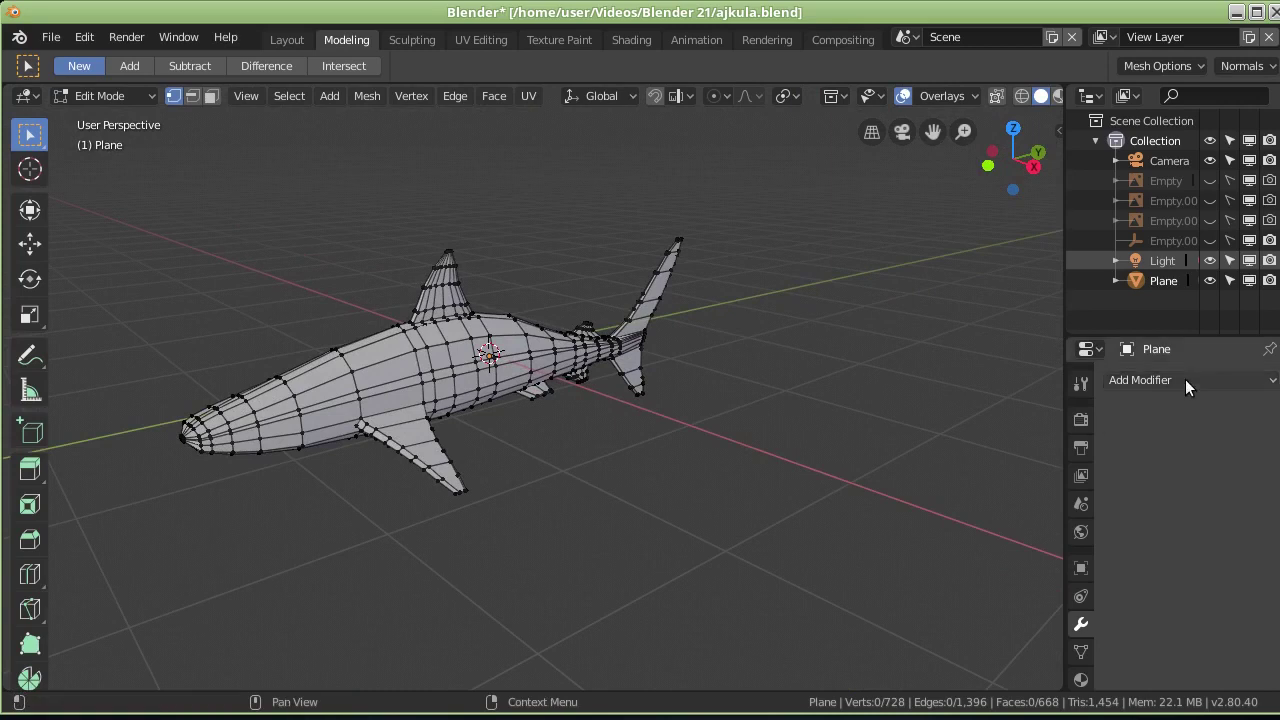
click(130, 96)
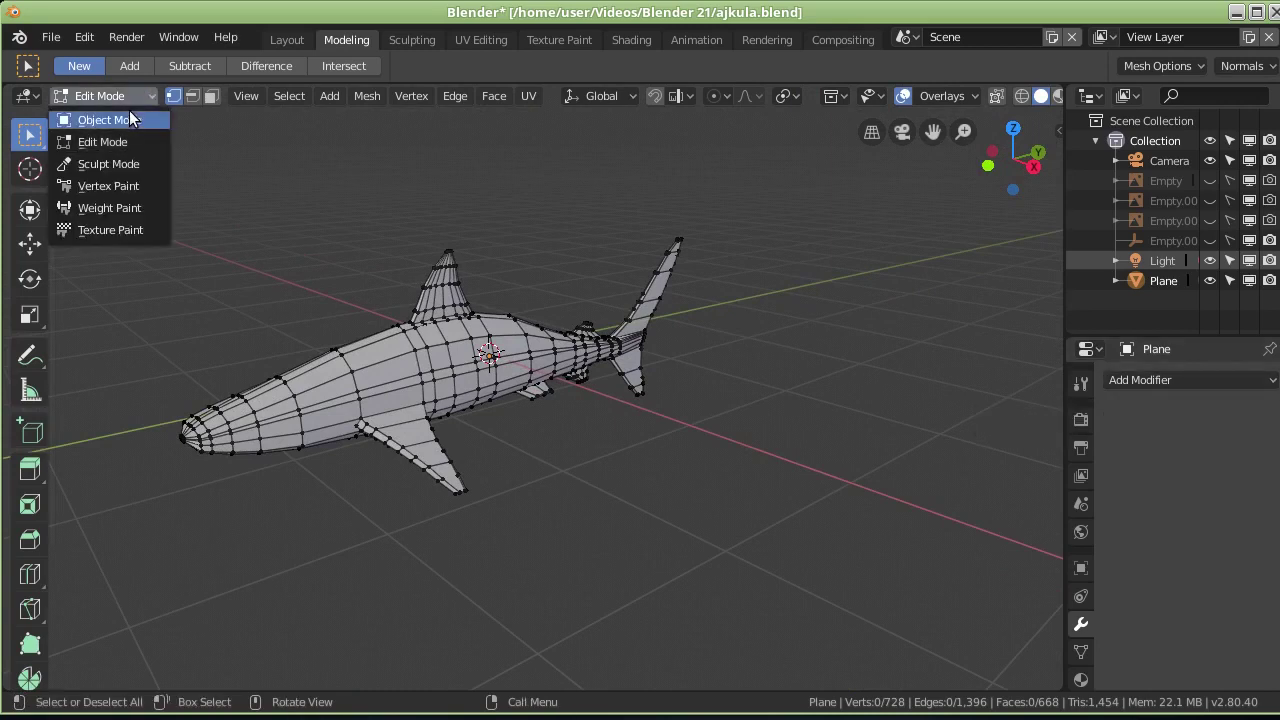
click(129, 114)
Step: Add a Subdivision Surface modifier to the shark, raise its View level to 3, and apply it
click(1157, 382)
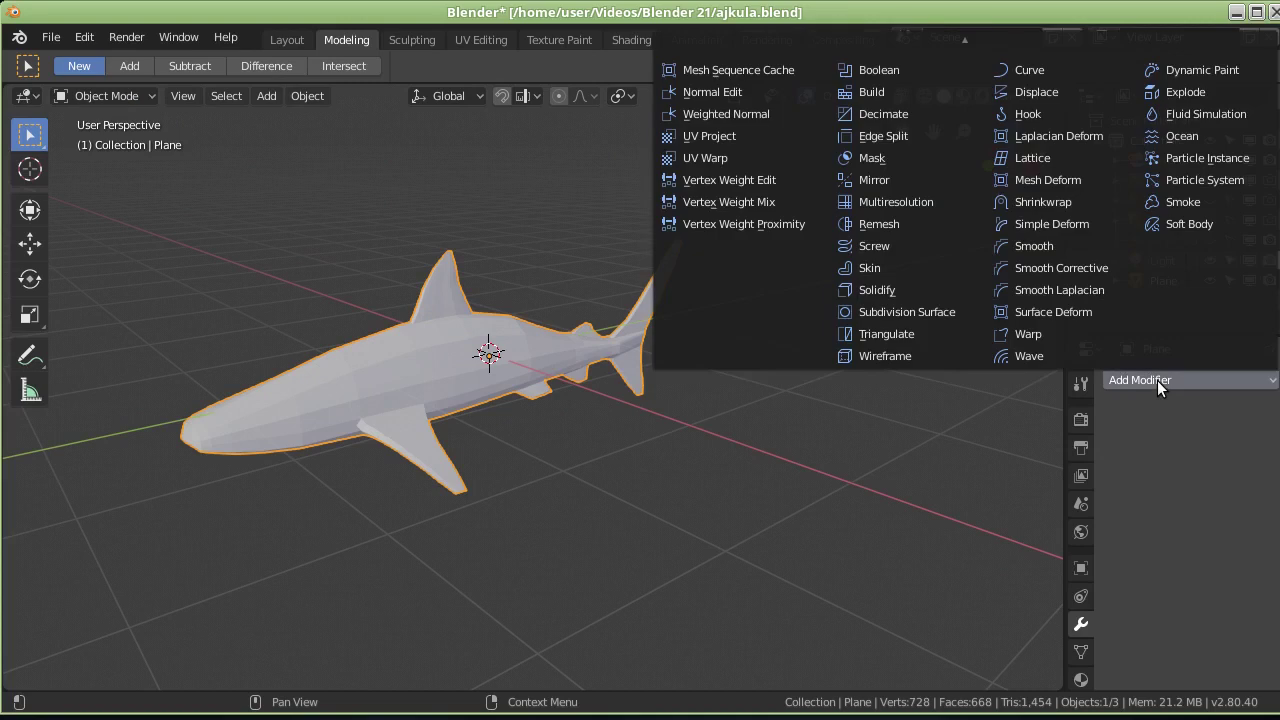
click(913, 315)
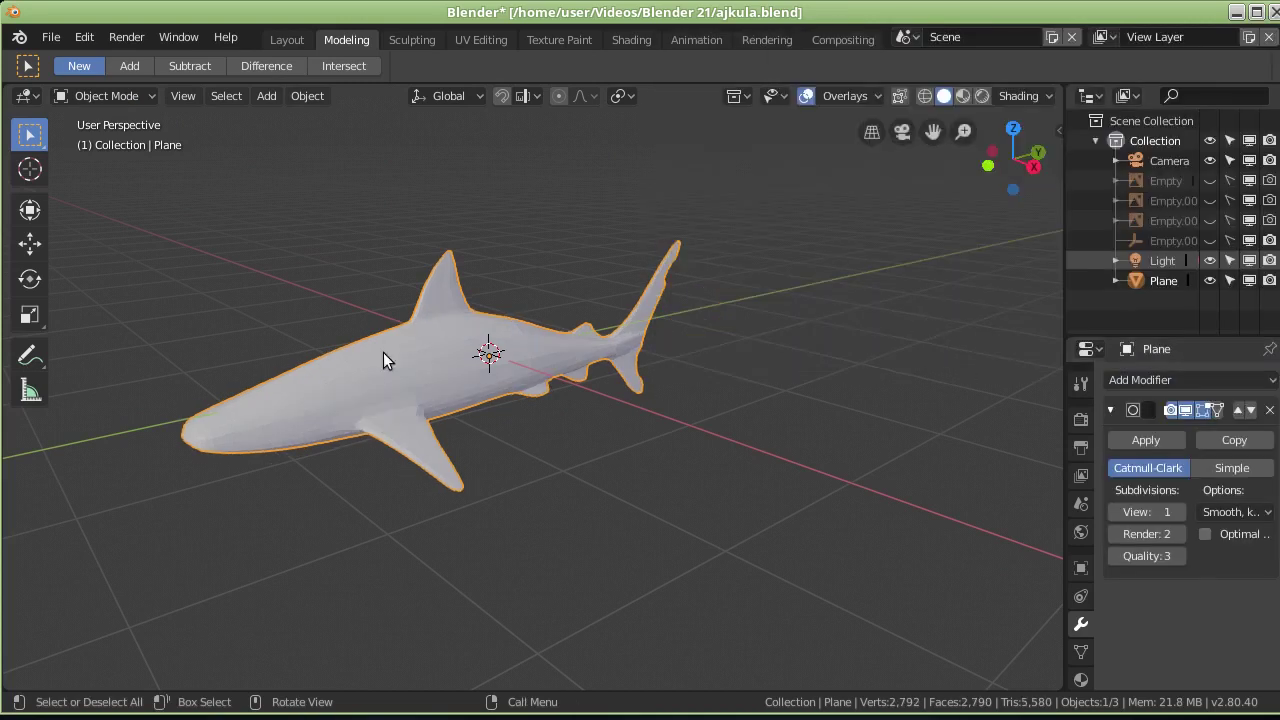
click(1177, 512)
scroll(274, 434, up, 3)
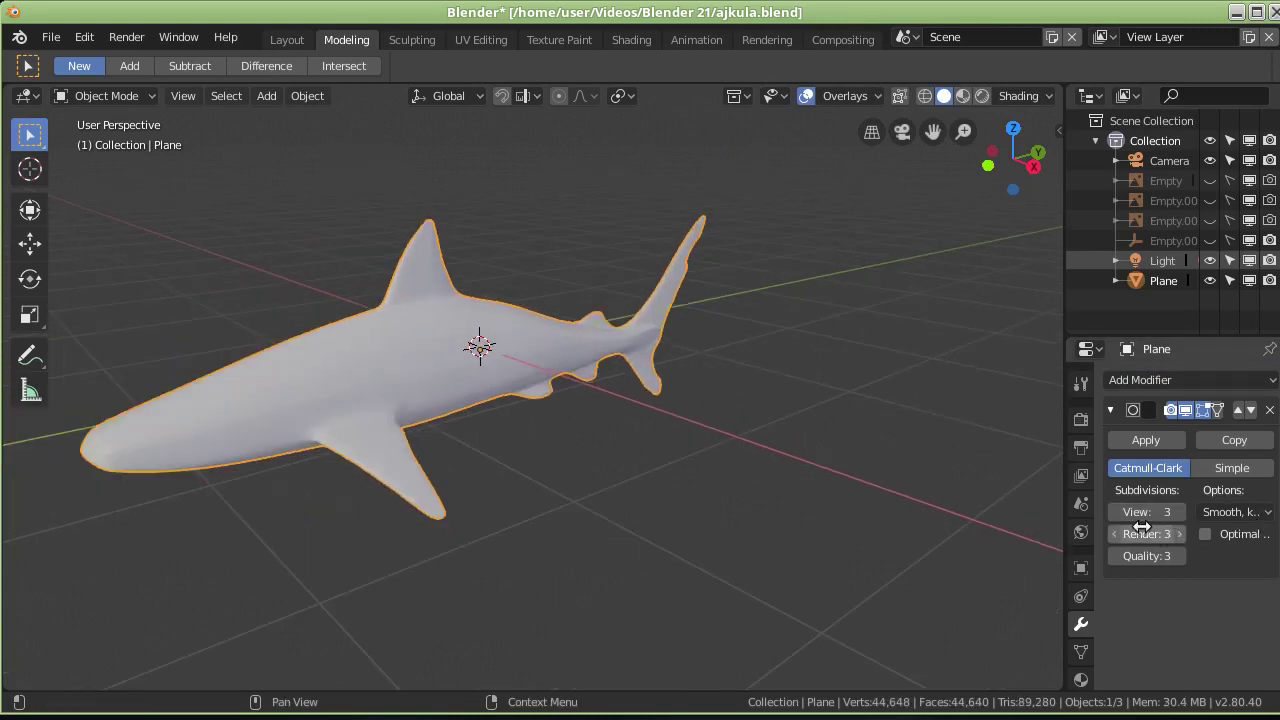
click(1146, 441)
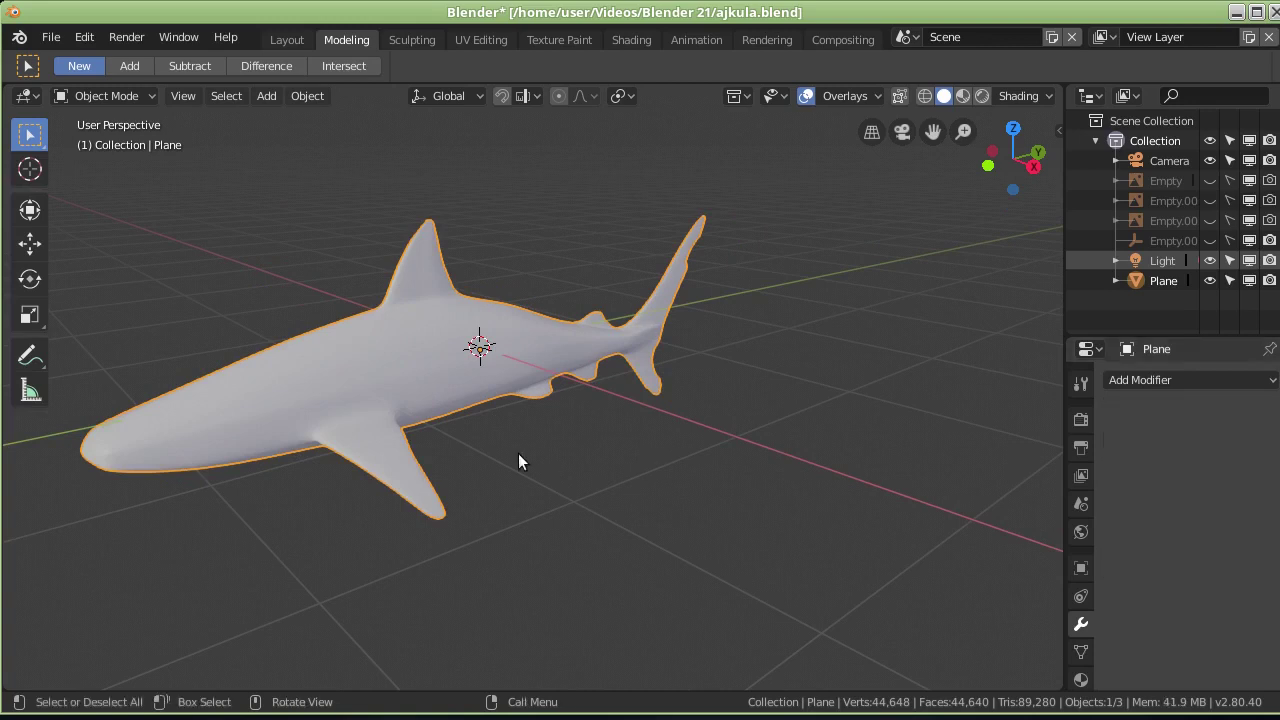
Step: Orbit around the smoothed shark and enter Edit Mode to inspect the dense geometry
mouse_move(335, 470)
middle_down()
mouse_move(428, 477)
mouse_move(362, 460)
middle_up()
scroll(362, 460, up, 5)
scroll(371, 460, down, 2)
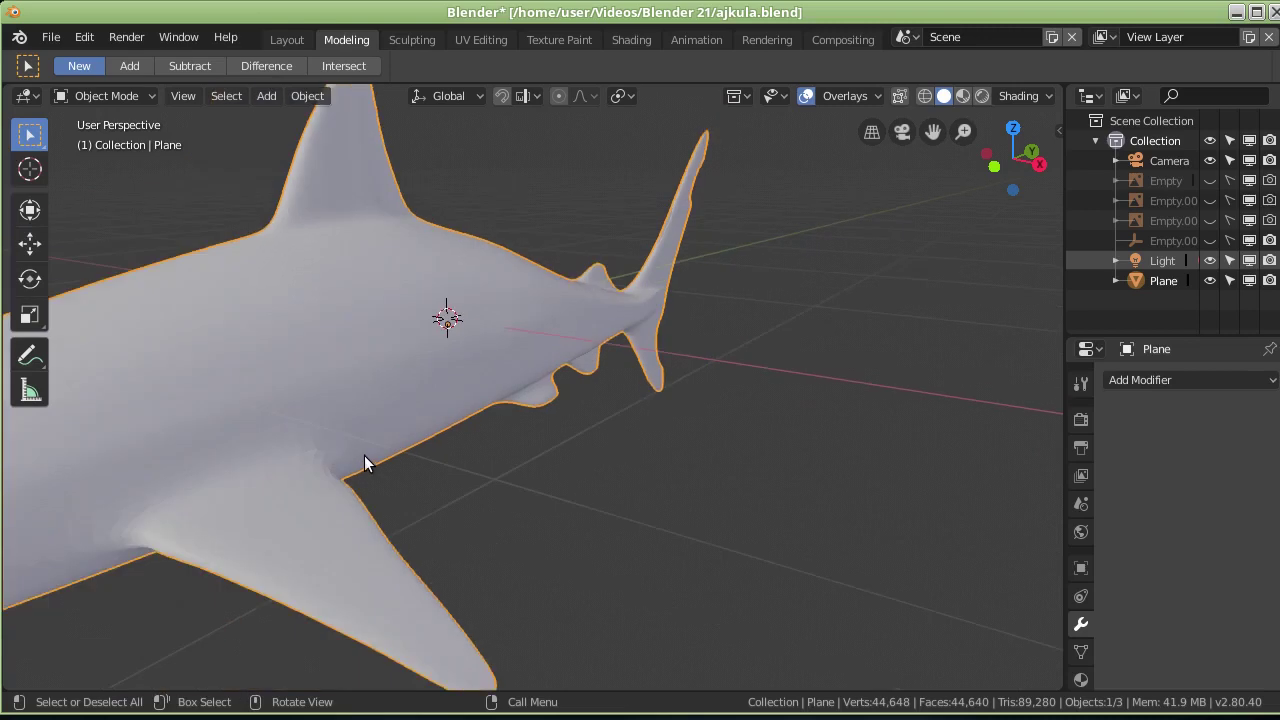
click(127, 99)
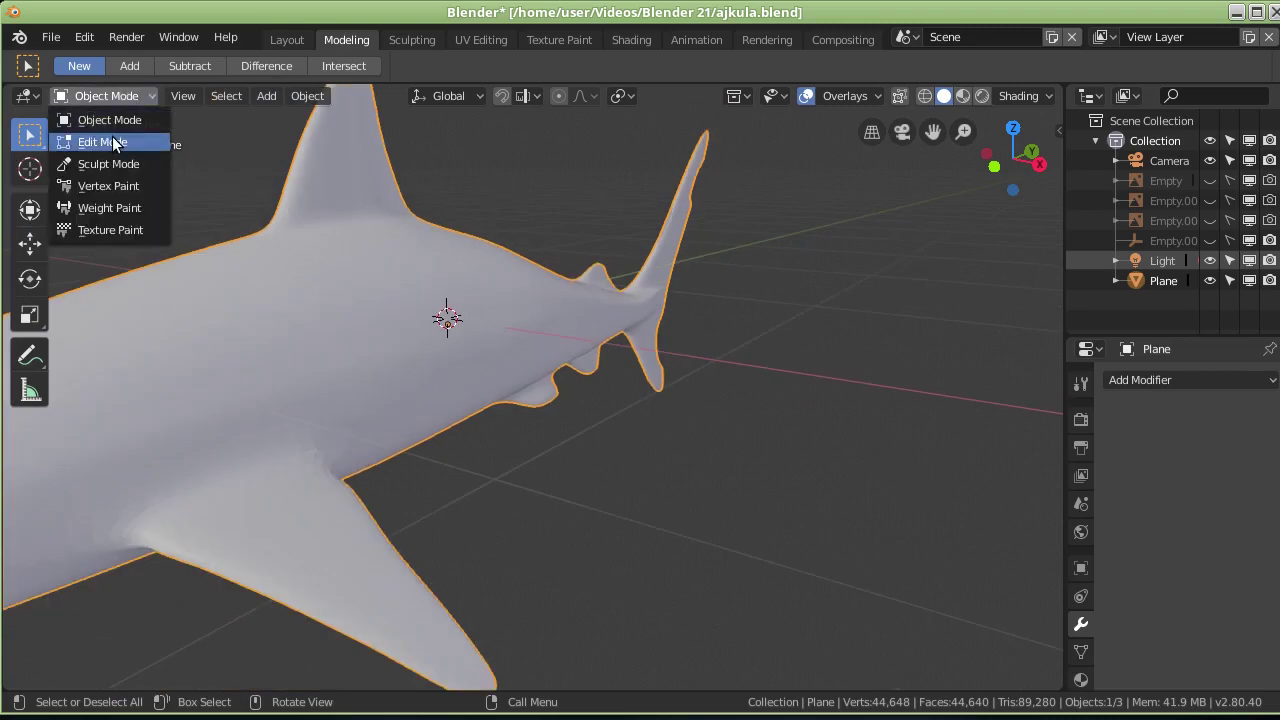
click(112, 136)
scroll(307, 357, down, 5)
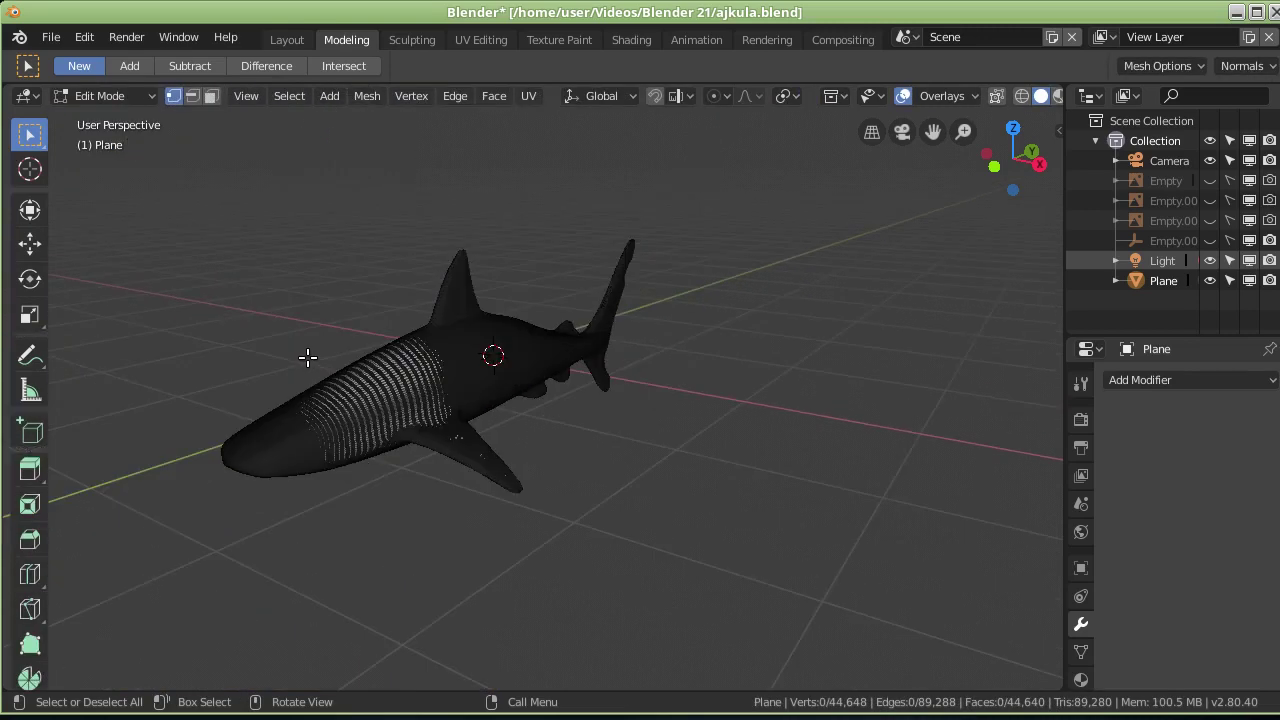
scroll(311, 360, up, 1)
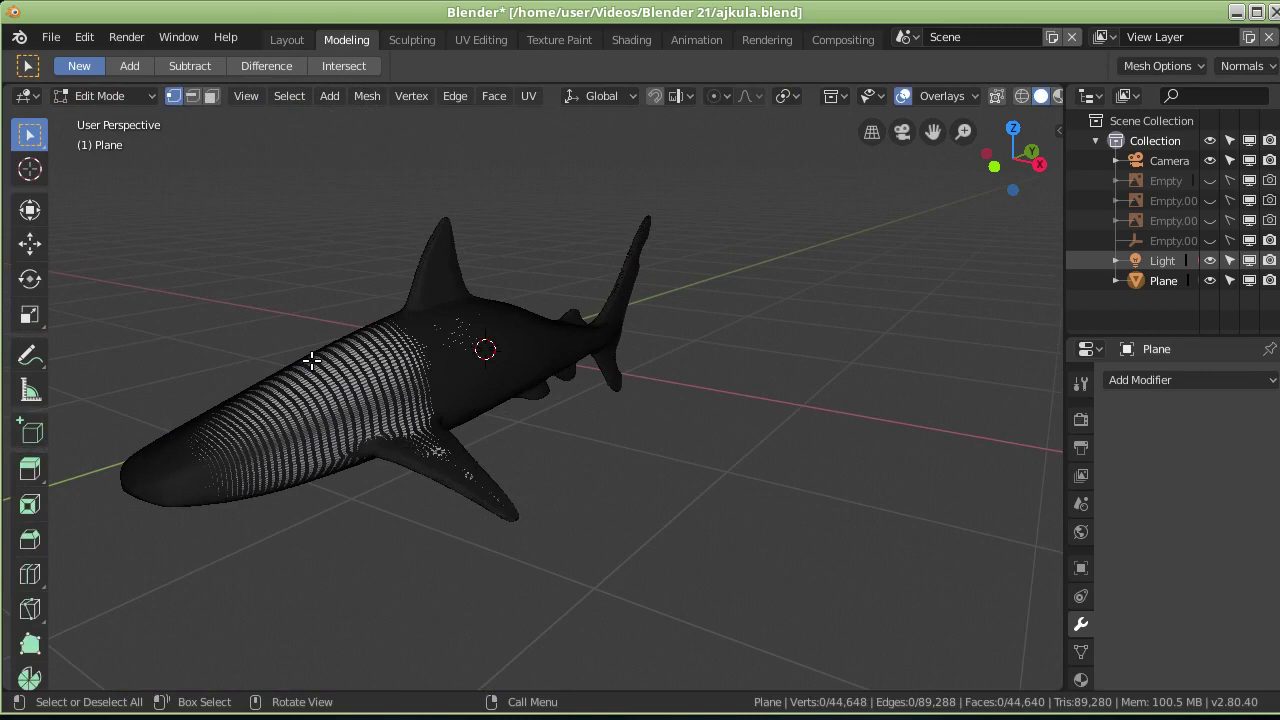
Step: Return to Object Mode and undo back to the unapplied level-3 Subdivision Surface modifier
click(126, 95)
click(111, 115)
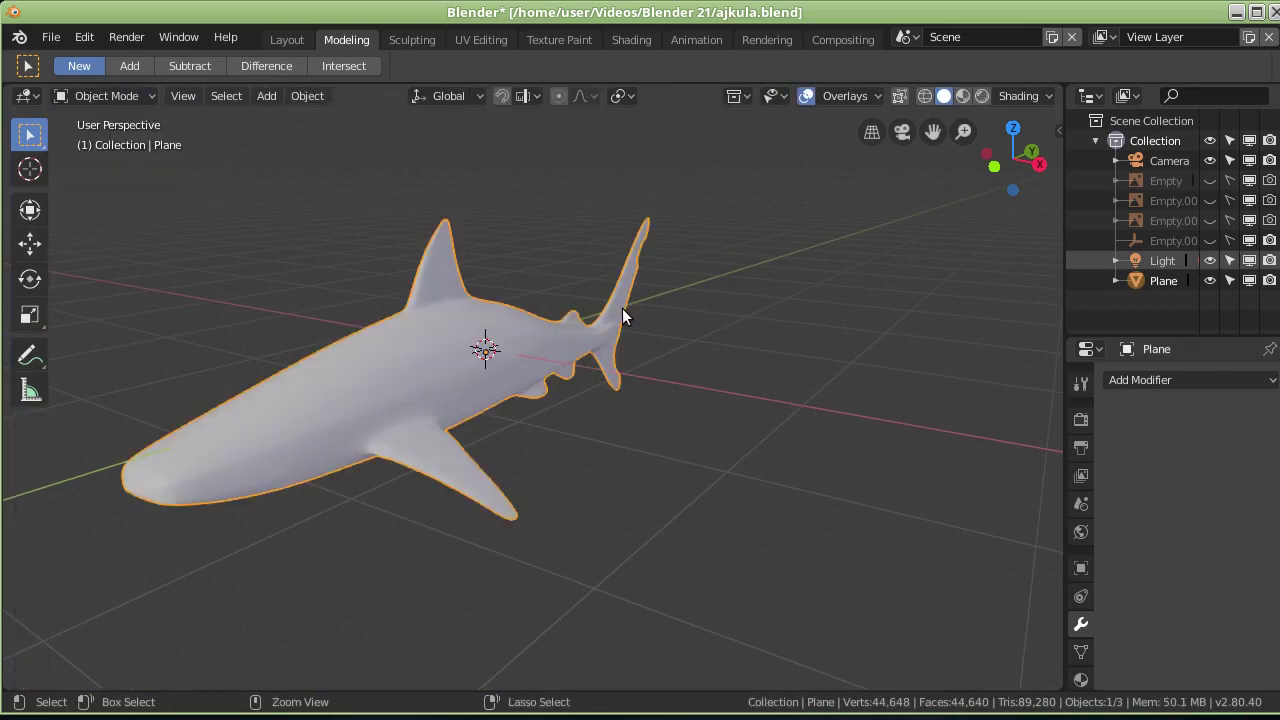
key(Tab)
key(Tab)
key(ctrl+3)
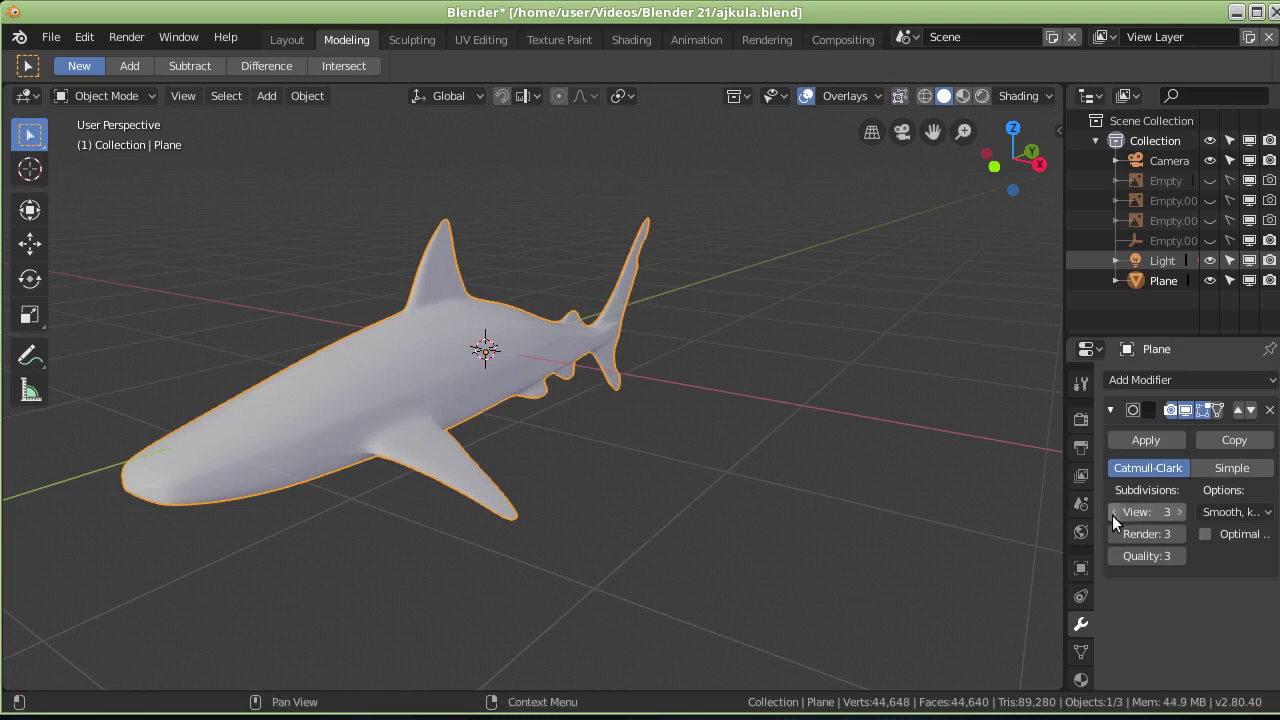
Step: Set the subdivision View and Render levels to 2, turn on Optimal Display, and apply it
click(1112, 512)
click(1116, 533)
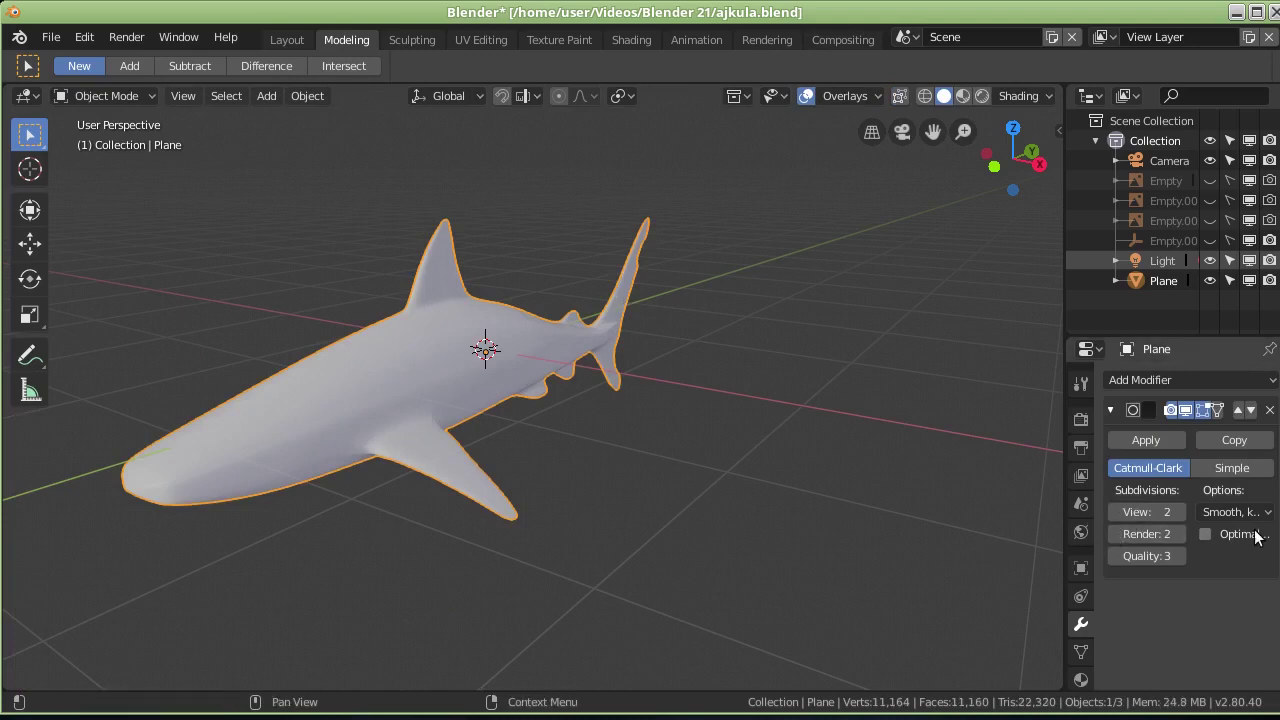
click(1205, 536)
click(1149, 440)
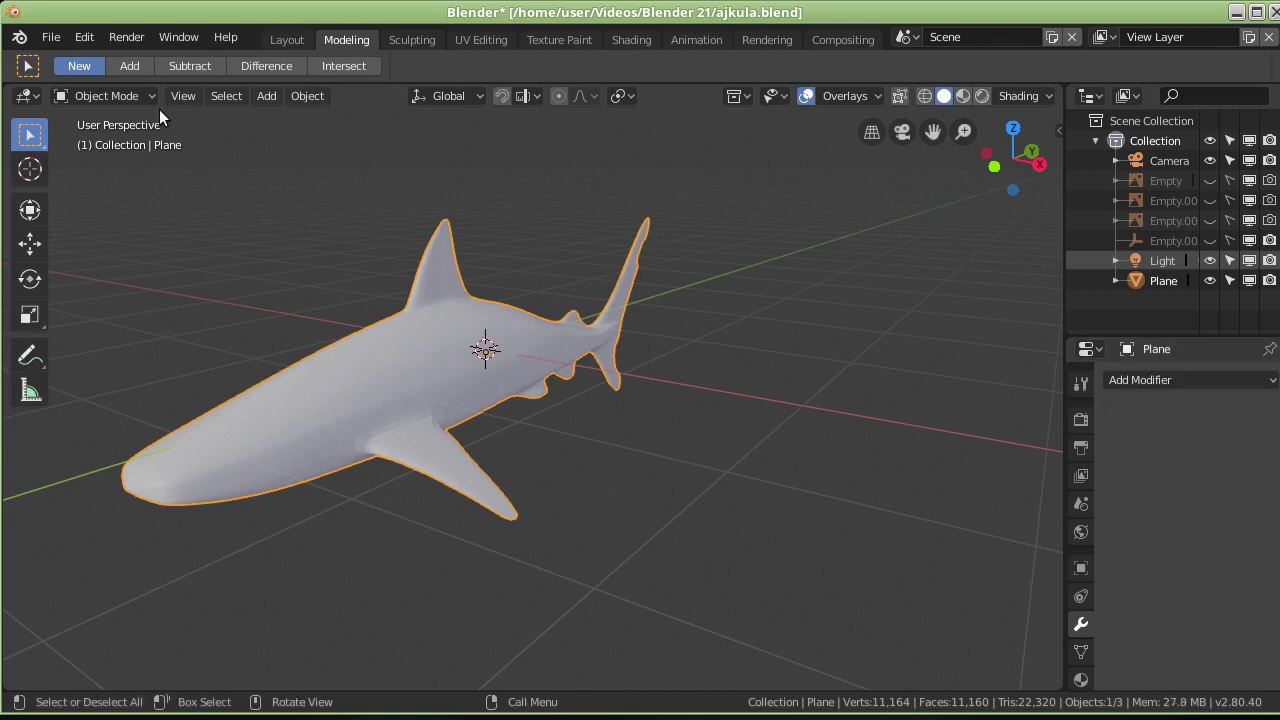
Step: Enter Edit Mode and orbit around the shark to inspect the final dense geometry
click(108, 96)
click(112, 140)
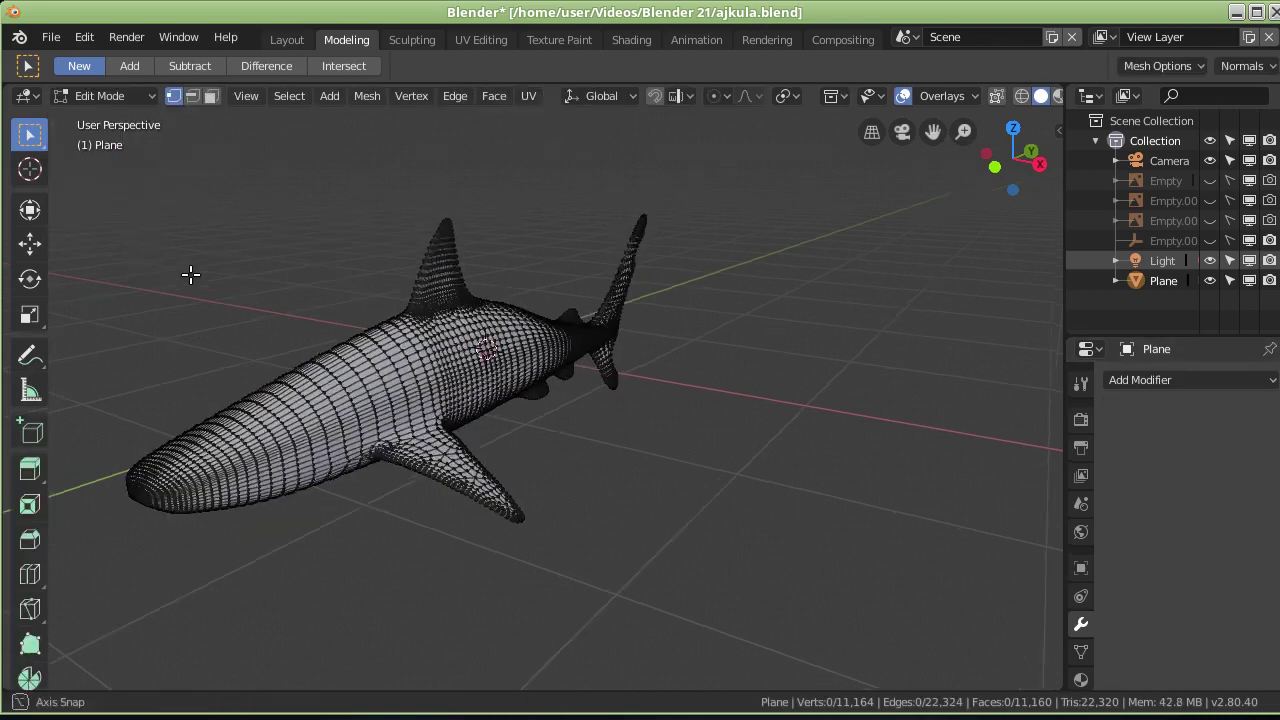
middle_drag(191, 274, 269, 297)
mouse_move(420, 374)
middle_down()
mouse_move(527, 340)
mouse_move(549, 420)
mouse_move(491, 443)
mouse_move(398, 447)
mouse_move(330, 430)
middle_up()
scroll(556, 420, up, 2)
scroll(310, 422, down, 2)
scroll(308, 422, down, 3)
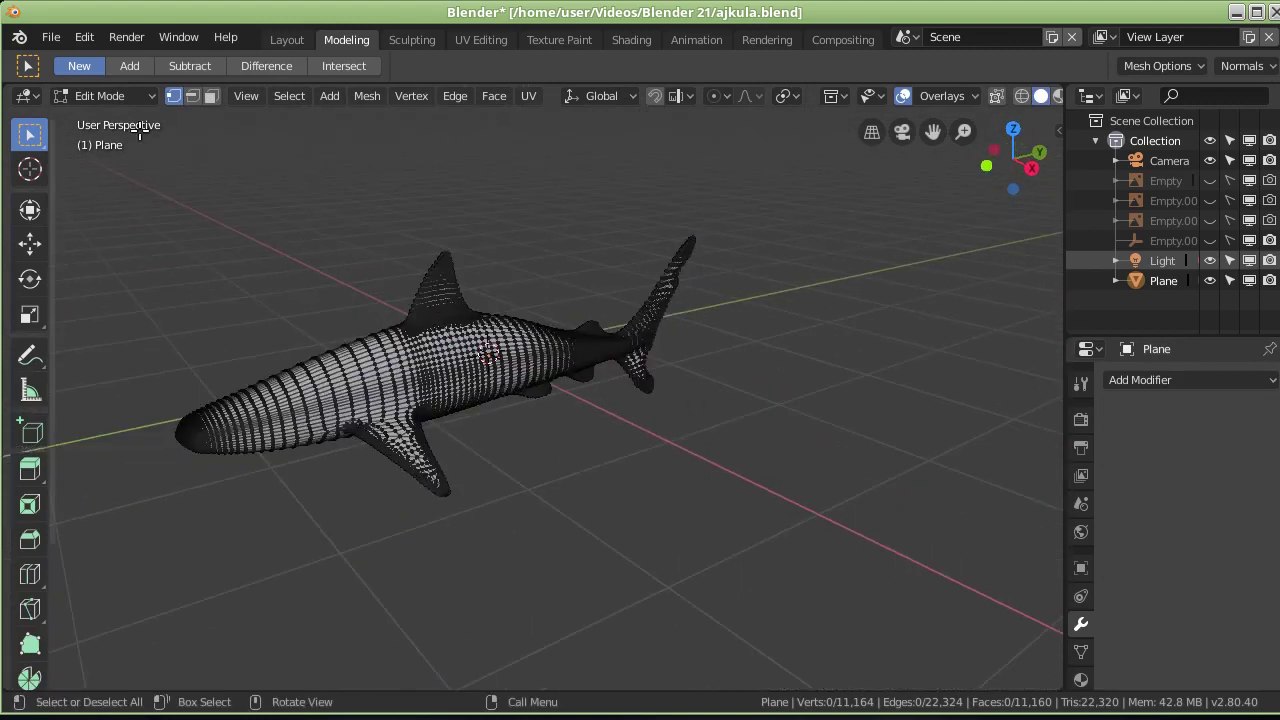
Step: Return to Object Mode, orbit side-on, and add a level-2 Subdivision Surface with Ctrl+2
click(136, 96)
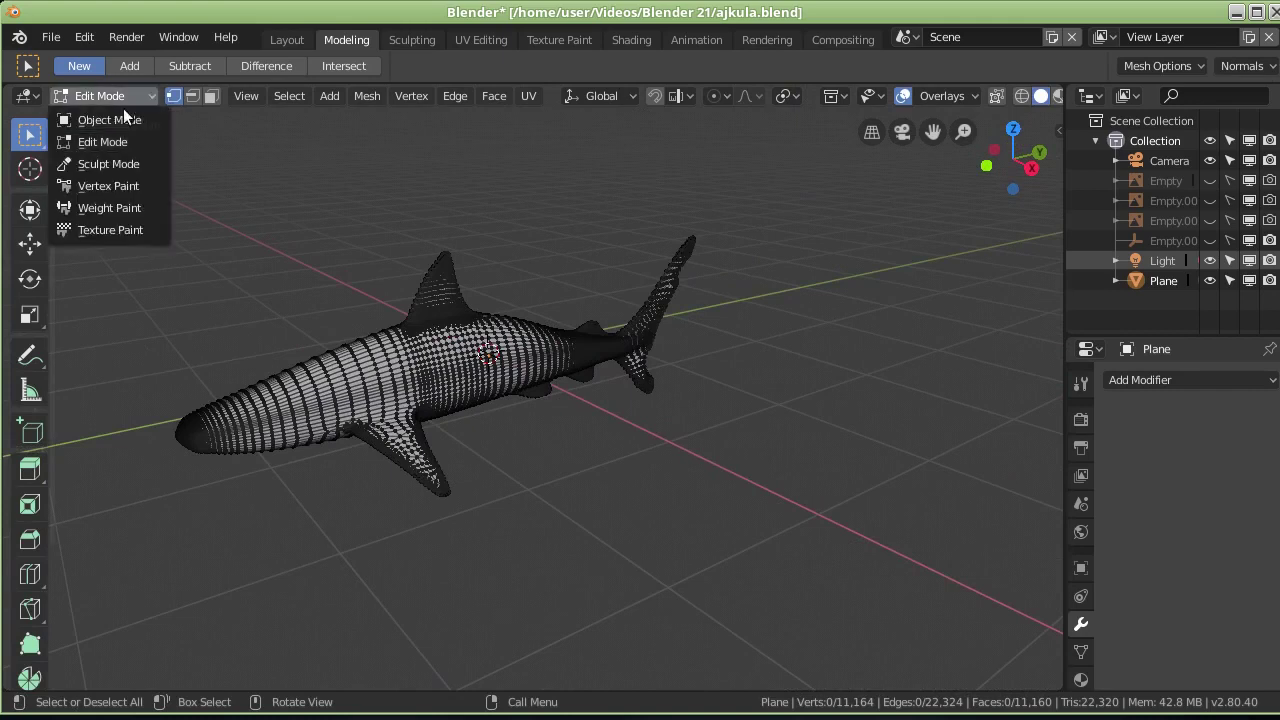
click(105, 118)
scroll(270, 296, up, 1)
middle_drag(270, 296, 806, 292)
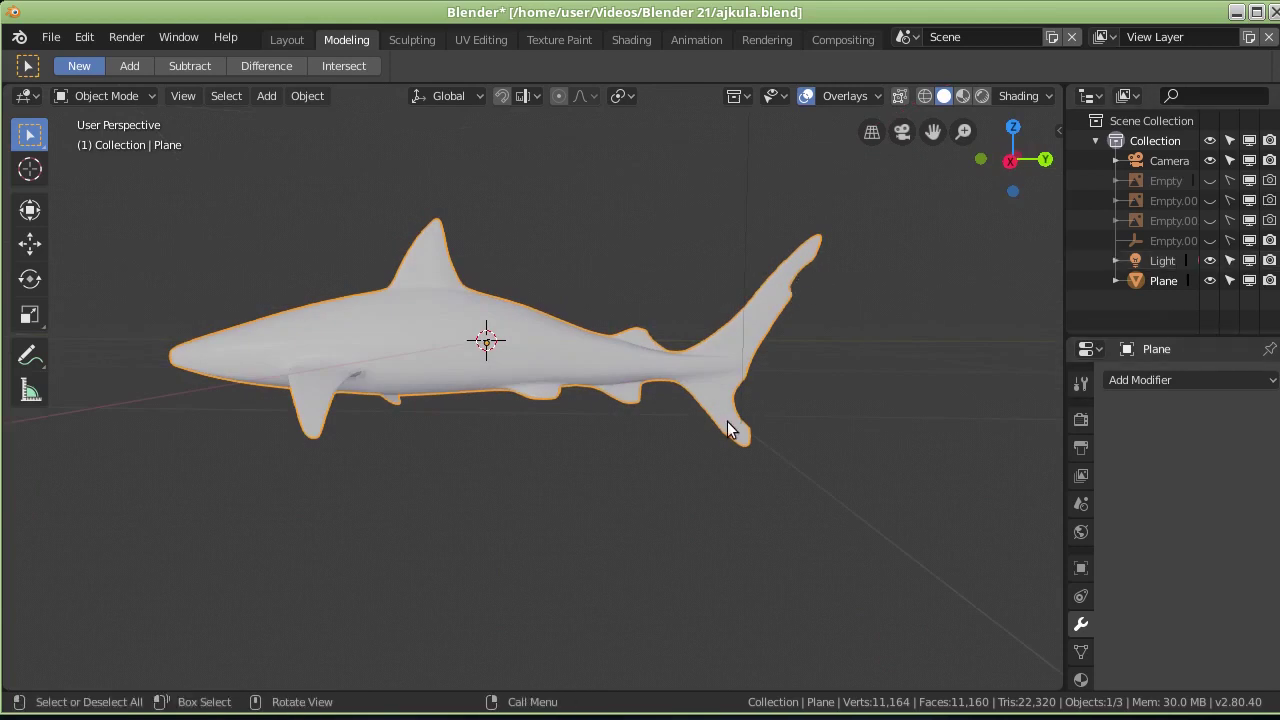
key(Tab)
key(Tab)
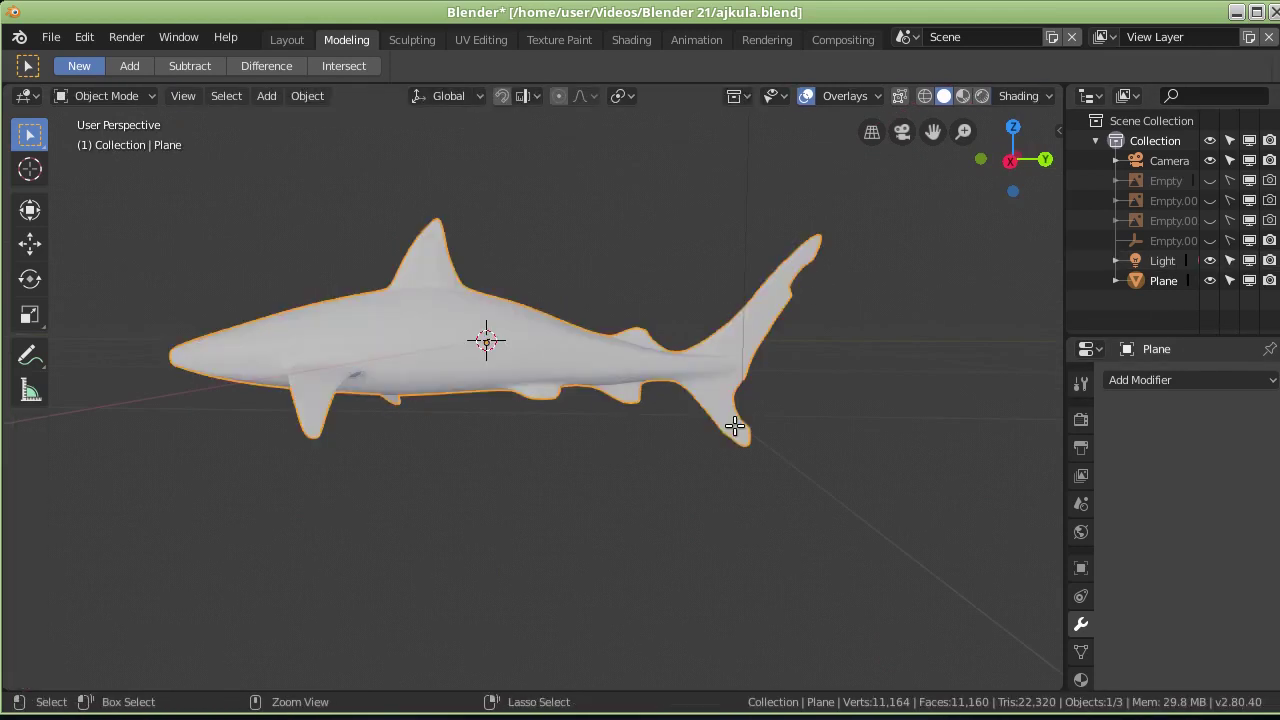
key(ctrl+2)
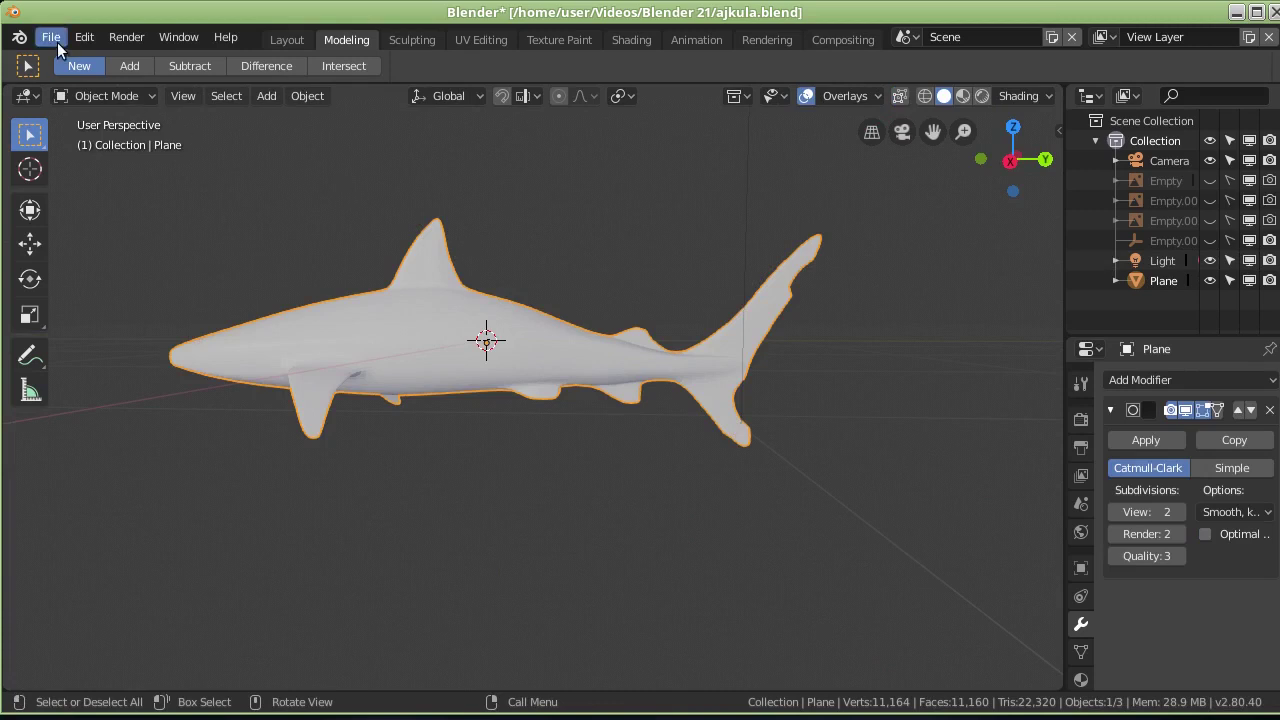
Step: Reopen ajkula.blend from the recent files and orbit to a side view of the shark
click(57, 42)
click(289, 99)
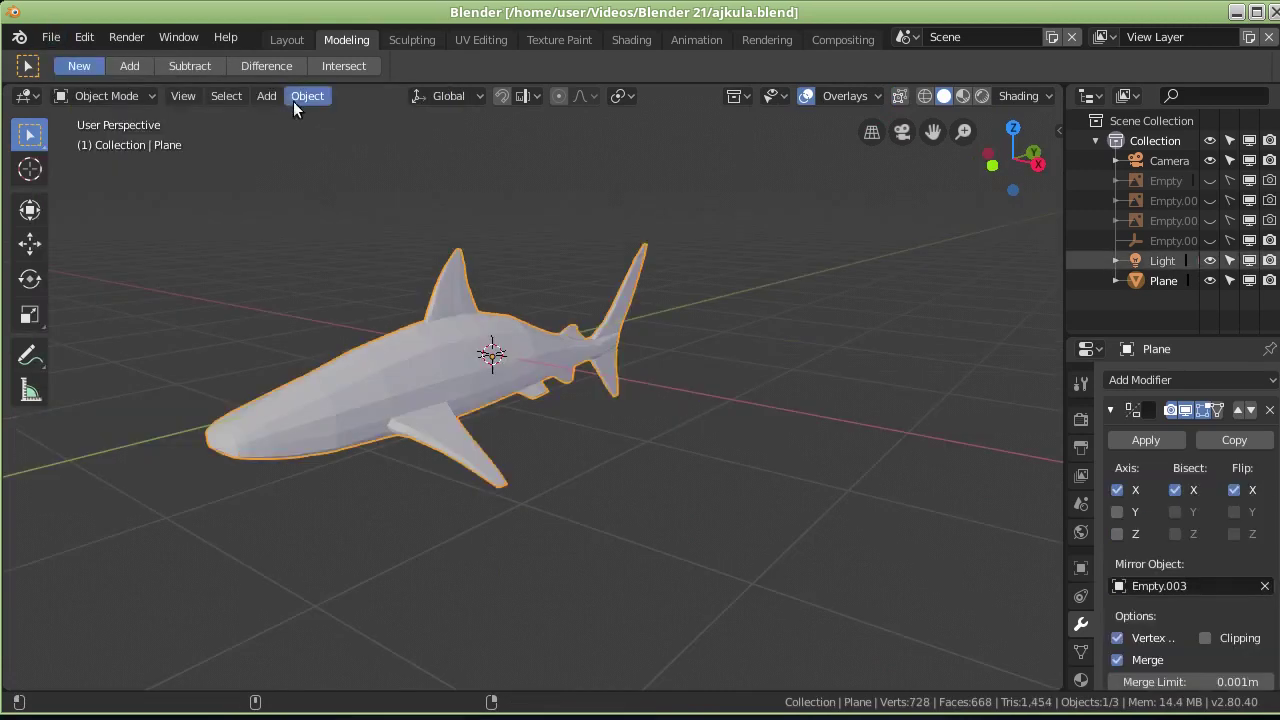
mouse_move(663, 265)
middle_down()
mouse_move(571, 275)
mouse_move(769, 319)
middle_up()
scroll(801, 320, up, 3)
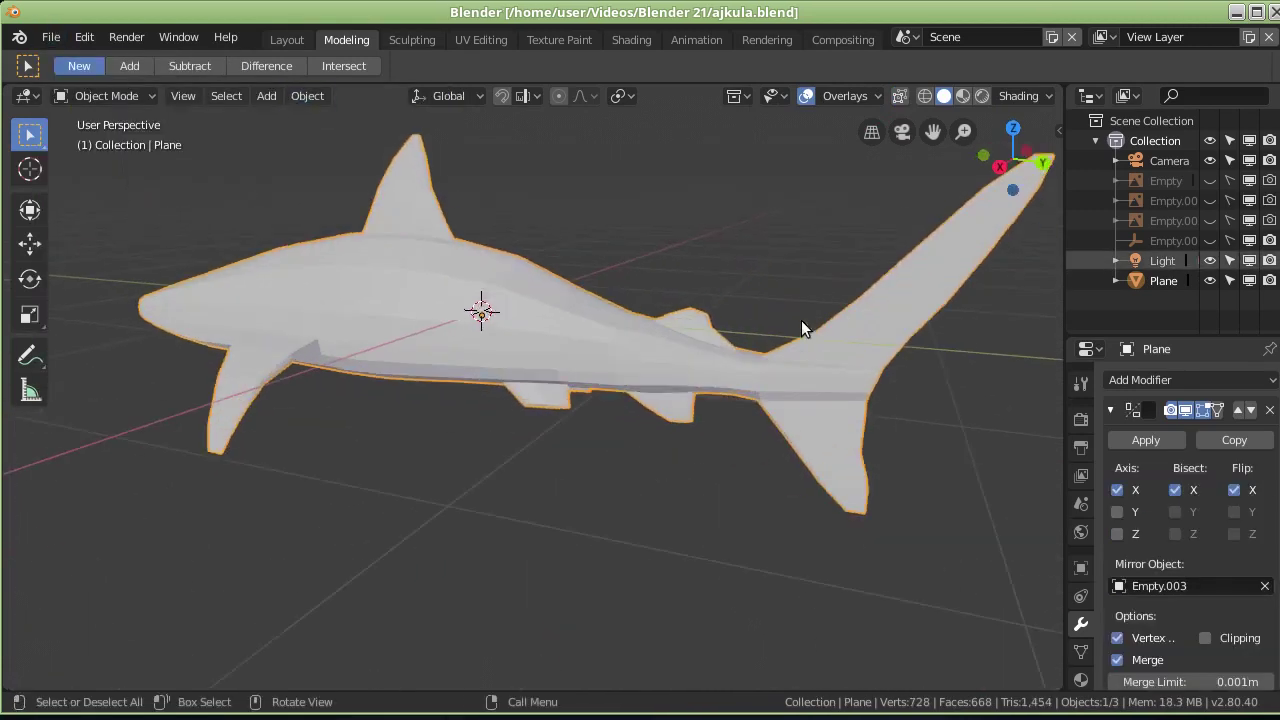
Step: Apply the Mirror modifier so the mirrored half becomes real mesh geometry
scroll(986, 270, down, 2)
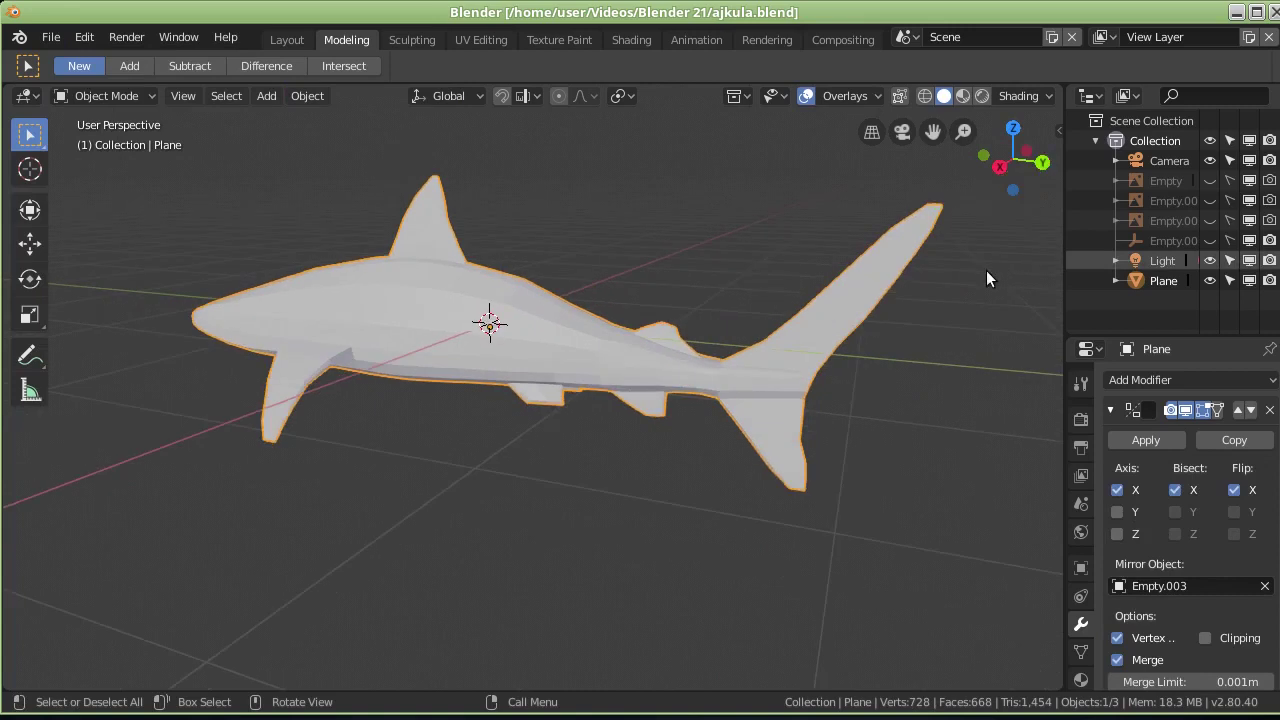
click(1144, 439)
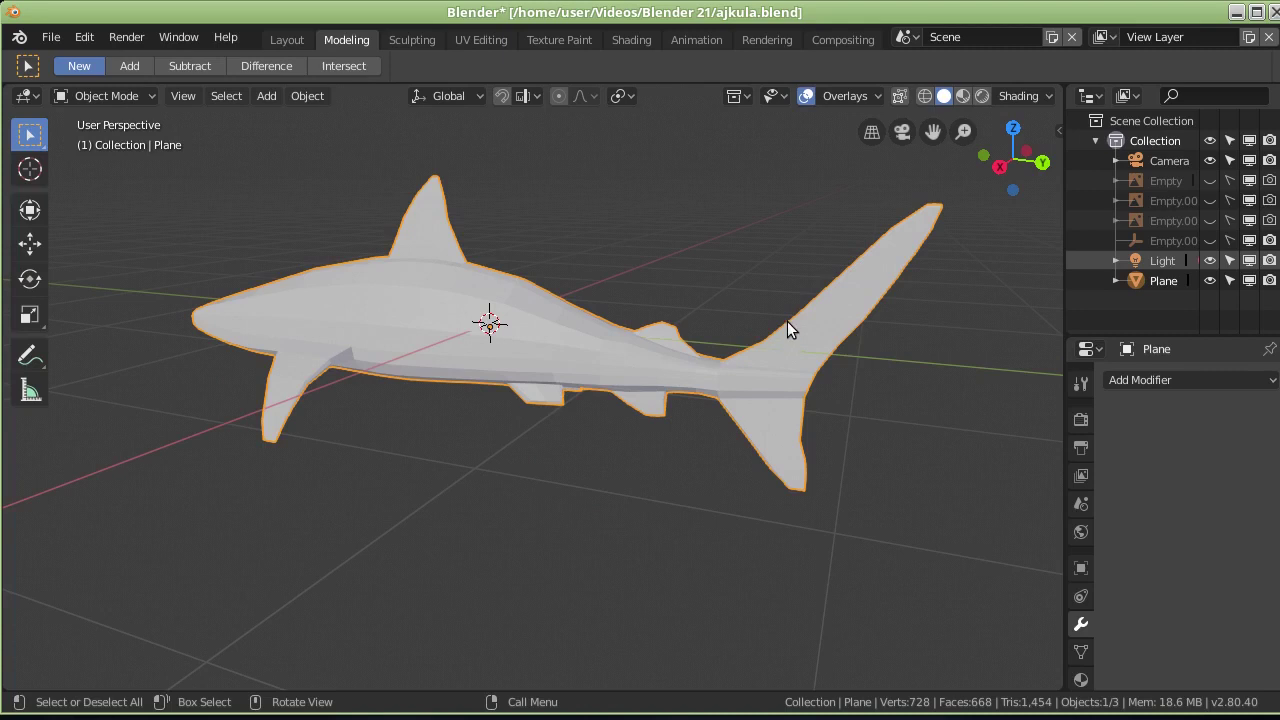
middle_drag(787, 321, 816, 317)
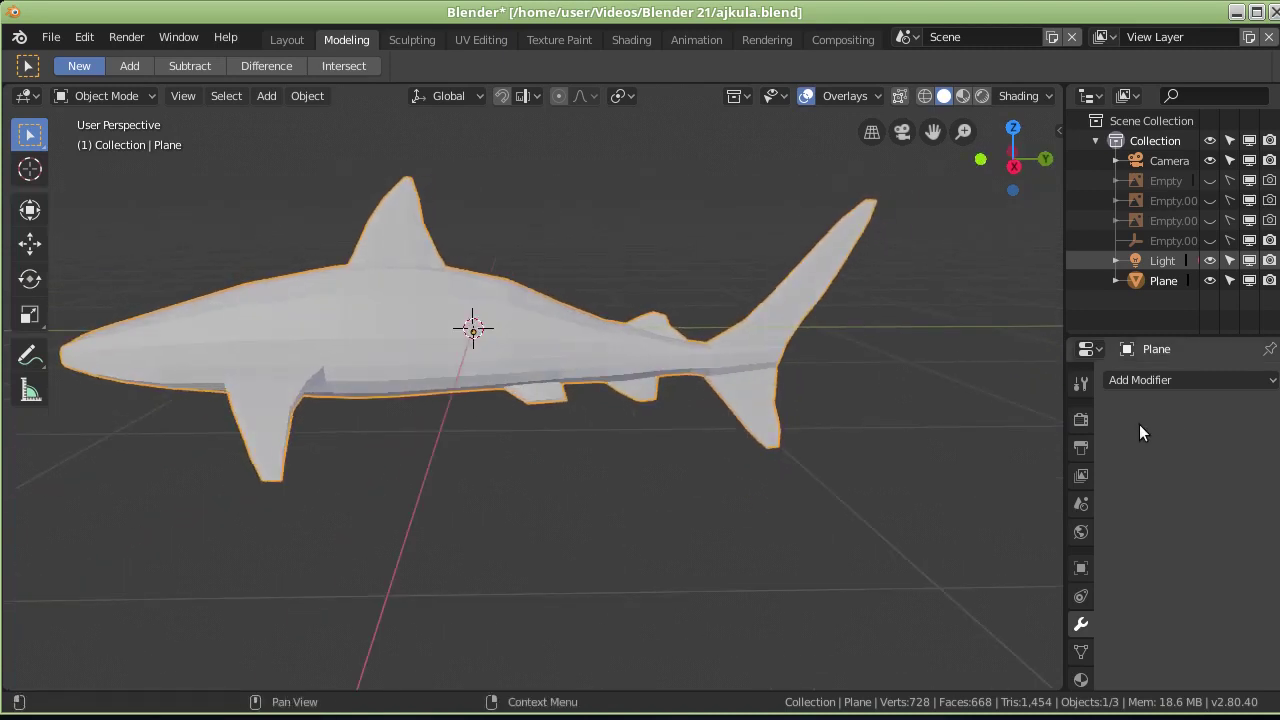
Step: Add a Subdivision Surface modifier with View level 2 and Optimal Display, then orbit to check the result
click(1165, 377)
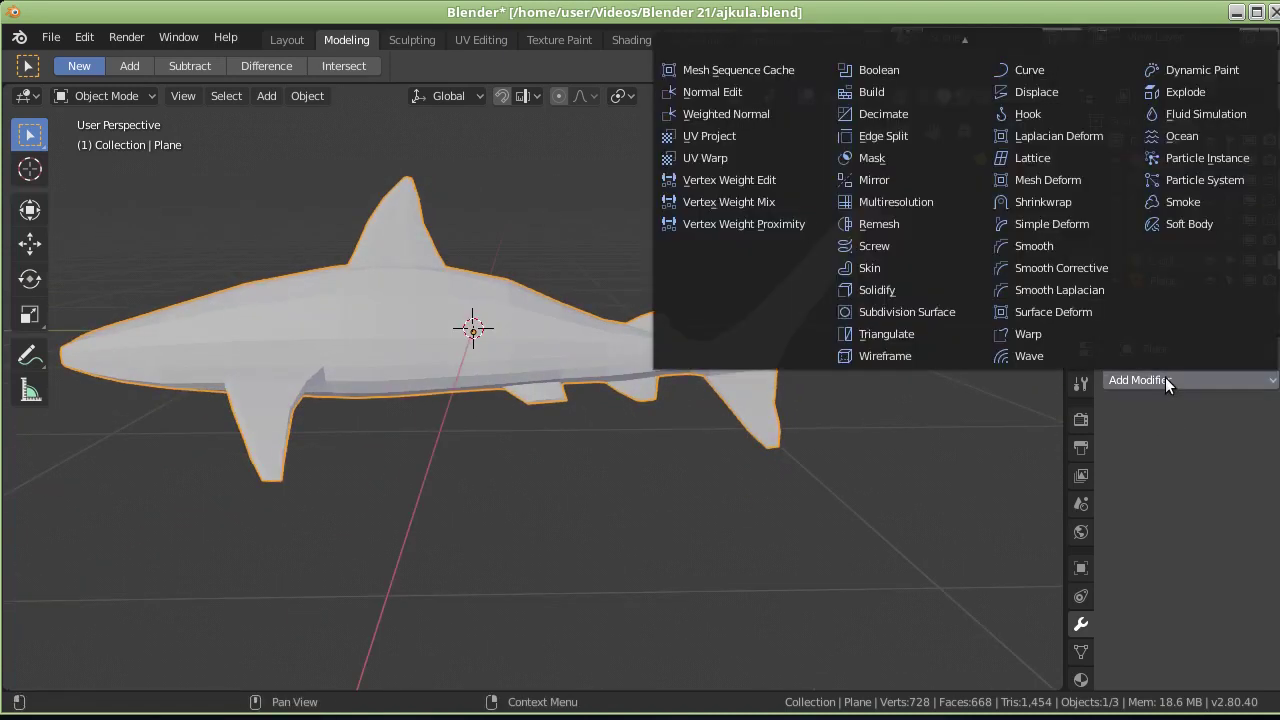
click(911, 313)
click(1184, 511)
click(1205, 533)
mouse_move(820, 335)
middle_down()
mouse_move(804, 334)
mouse_move(961, 253)
middle_up()
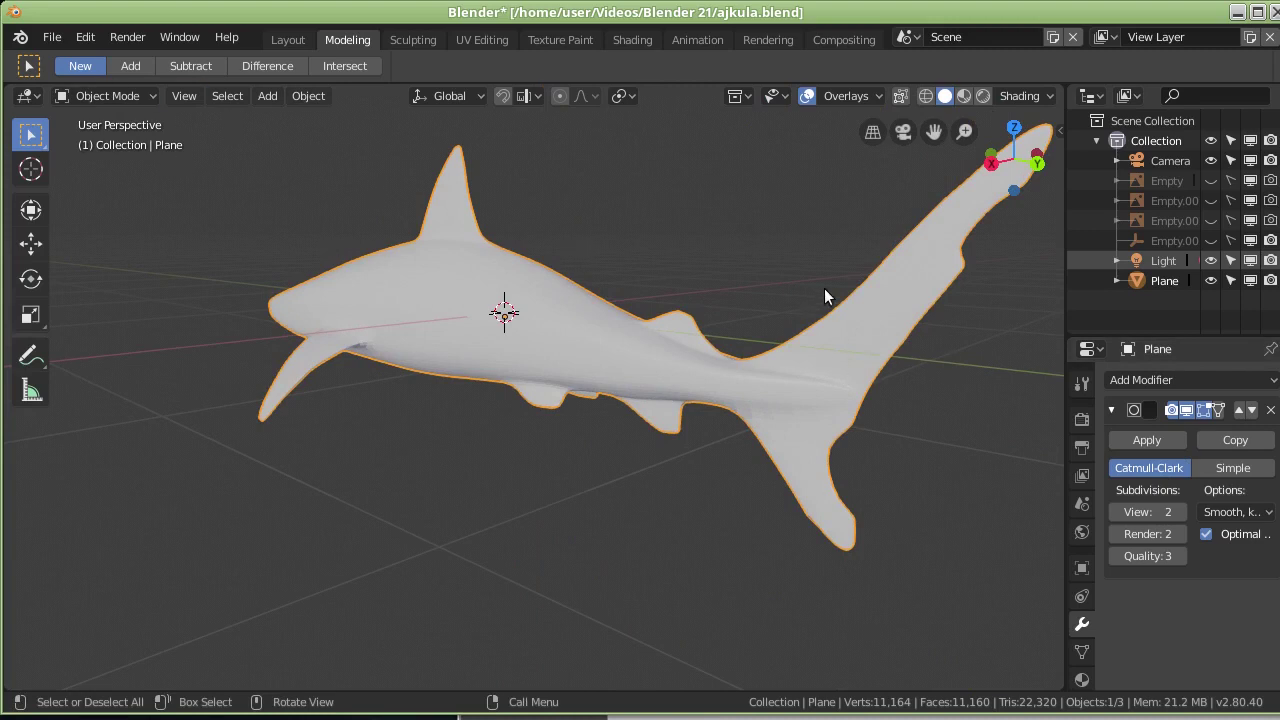
mouse_move(846, 283)
middle_down()
mouse_move(889, 274)
mouse_move(886, 453)
middle_up()
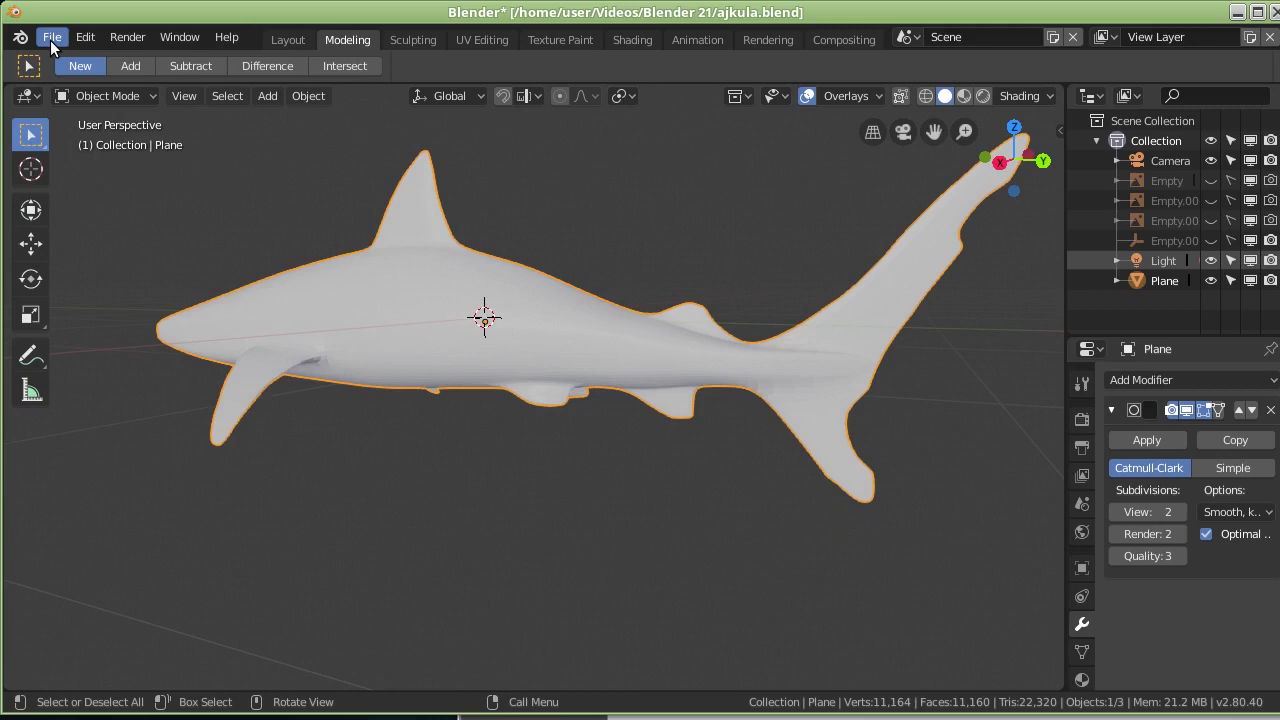
Step: Reopen ajkula.blend and orbit and zoom around the low-poly shark with its live Mirror modifier
click(50, 40)
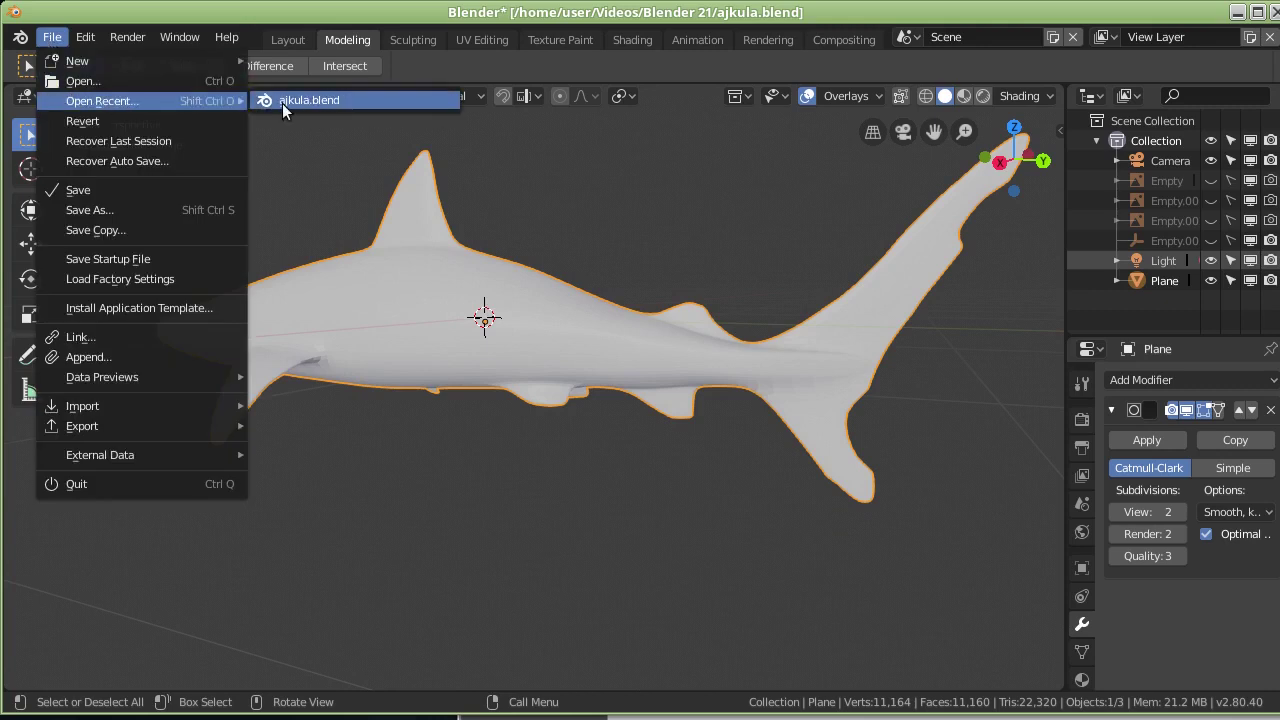
mouse_move(101, 101)
click(282, 103)
mouse_move(549, 354)
middle_down()
mouse_move(557, 366)
mouse_move(342, 355)
mouse_move(647, 403)
middle_up()
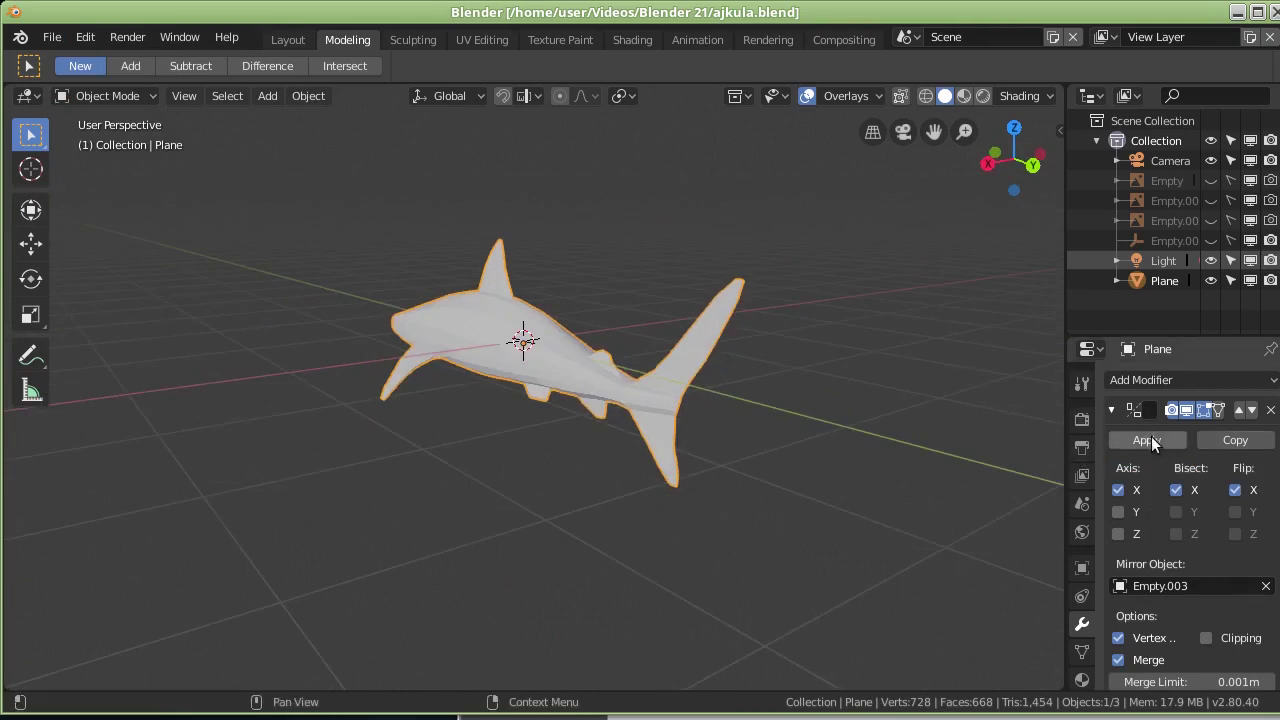
scroll(791, 395, up, 2)
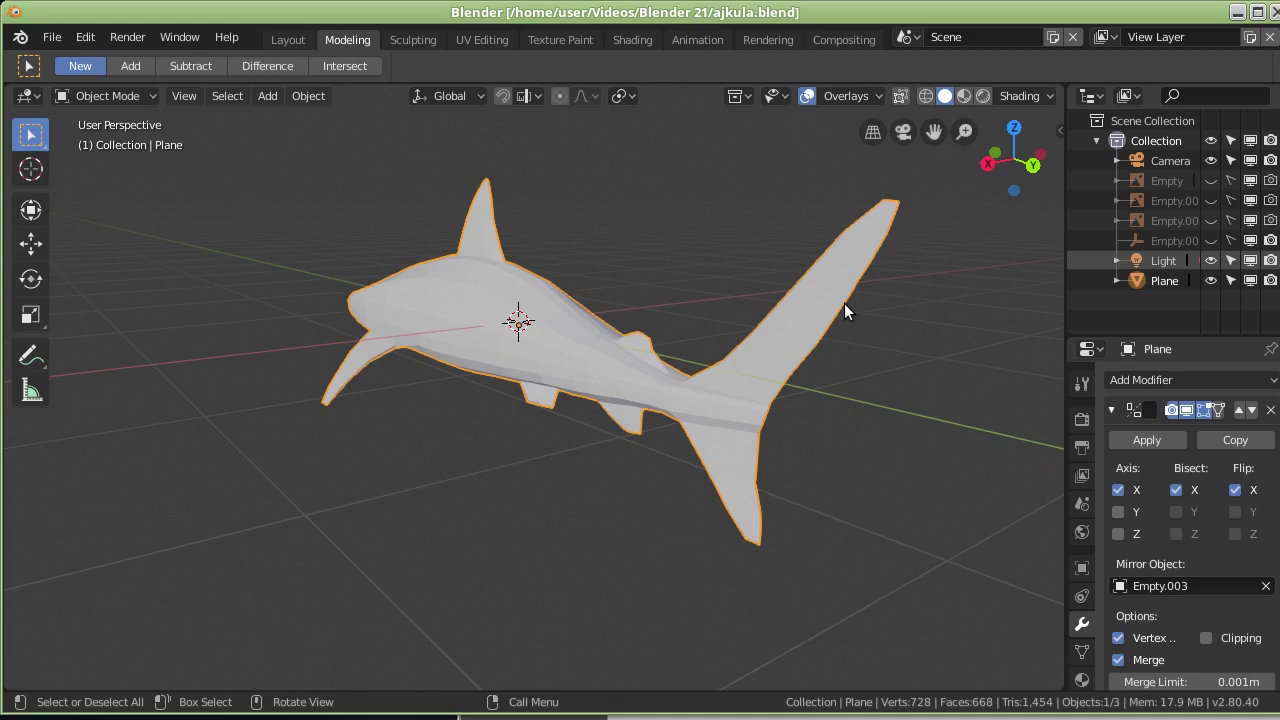
middle_drag(842, 313, 841, 278)
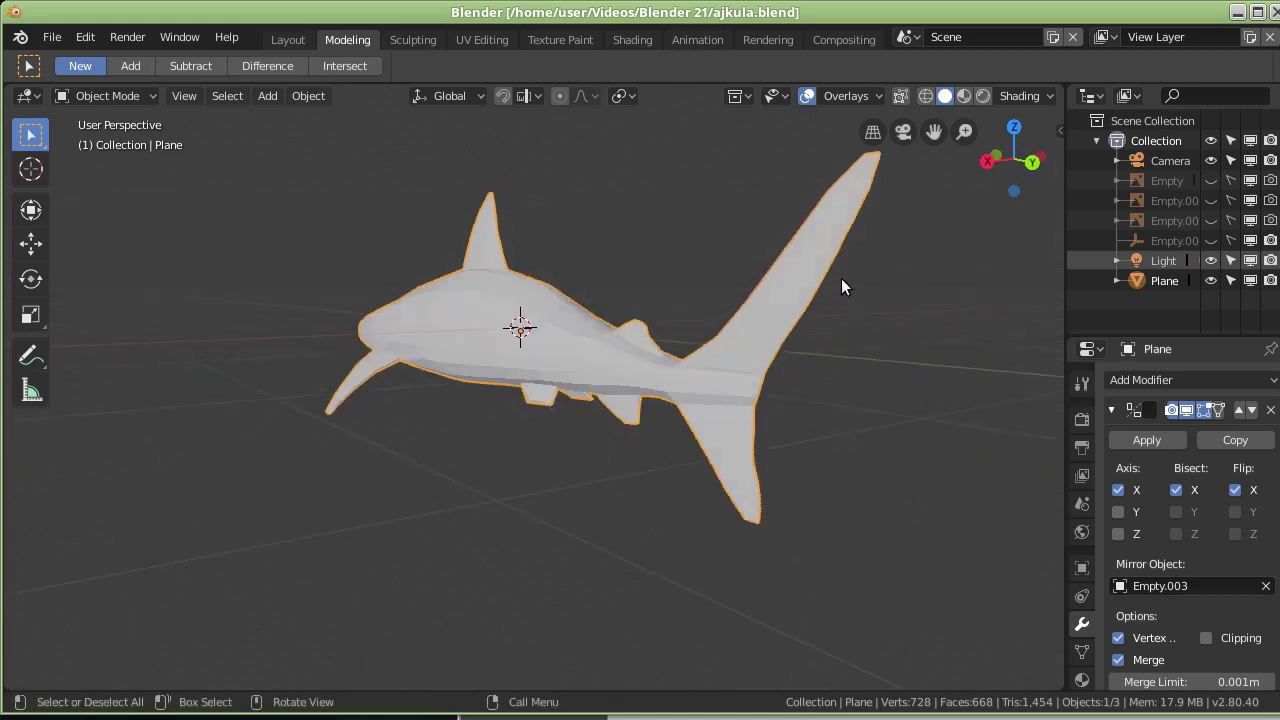
click(143, 95)
Step: In Edit Mode, nudge the selected tail vertex slightly along X, twice
click(120, 134)
middle_drag(757, 296, 655, 325)
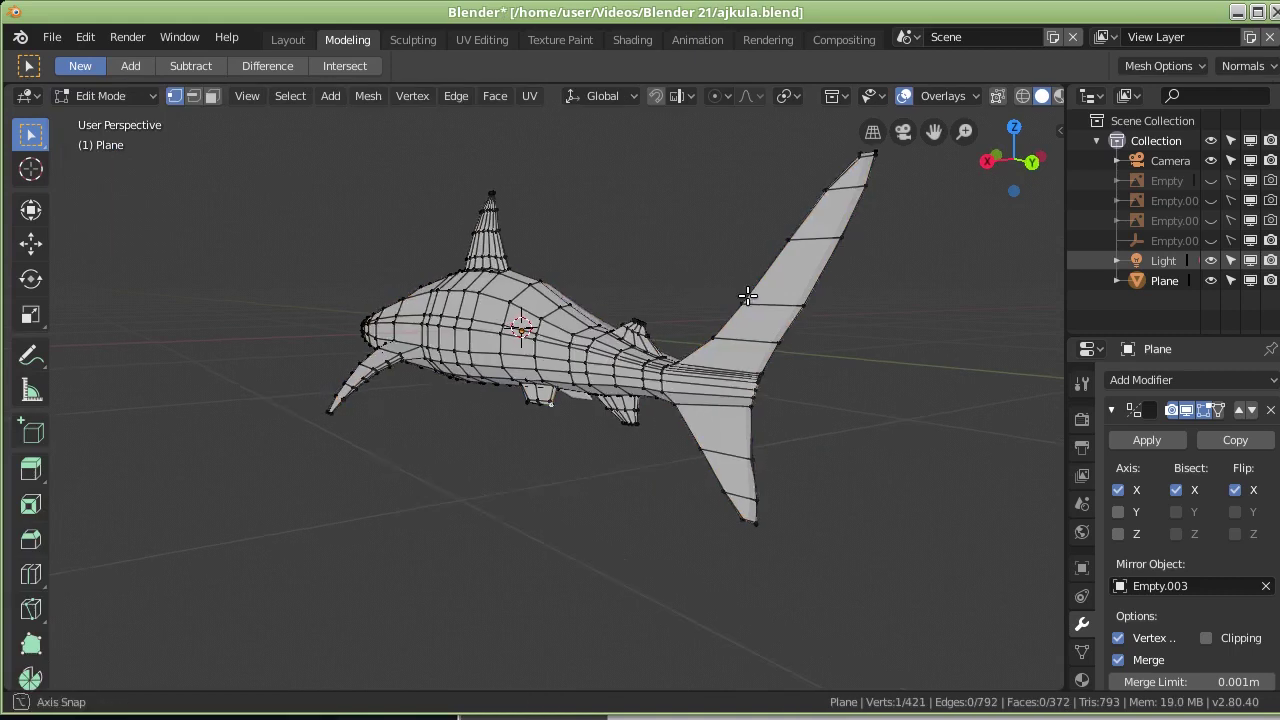
key(g)
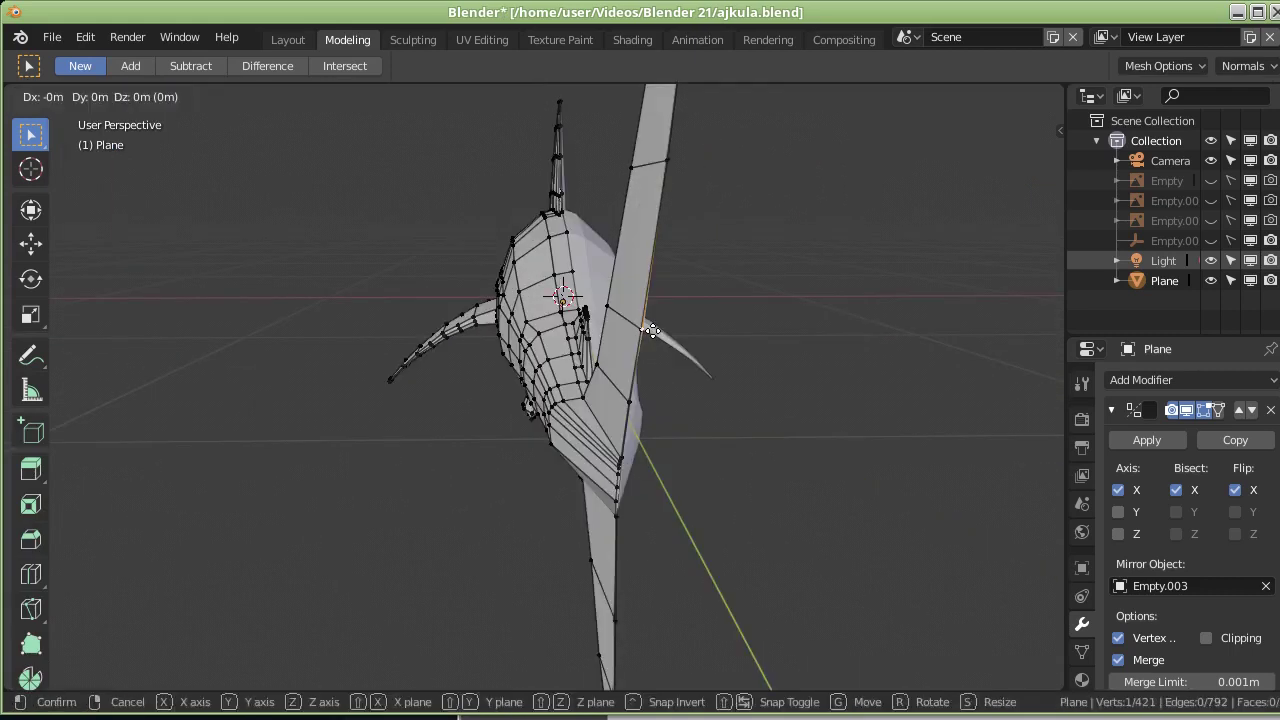
key(x)
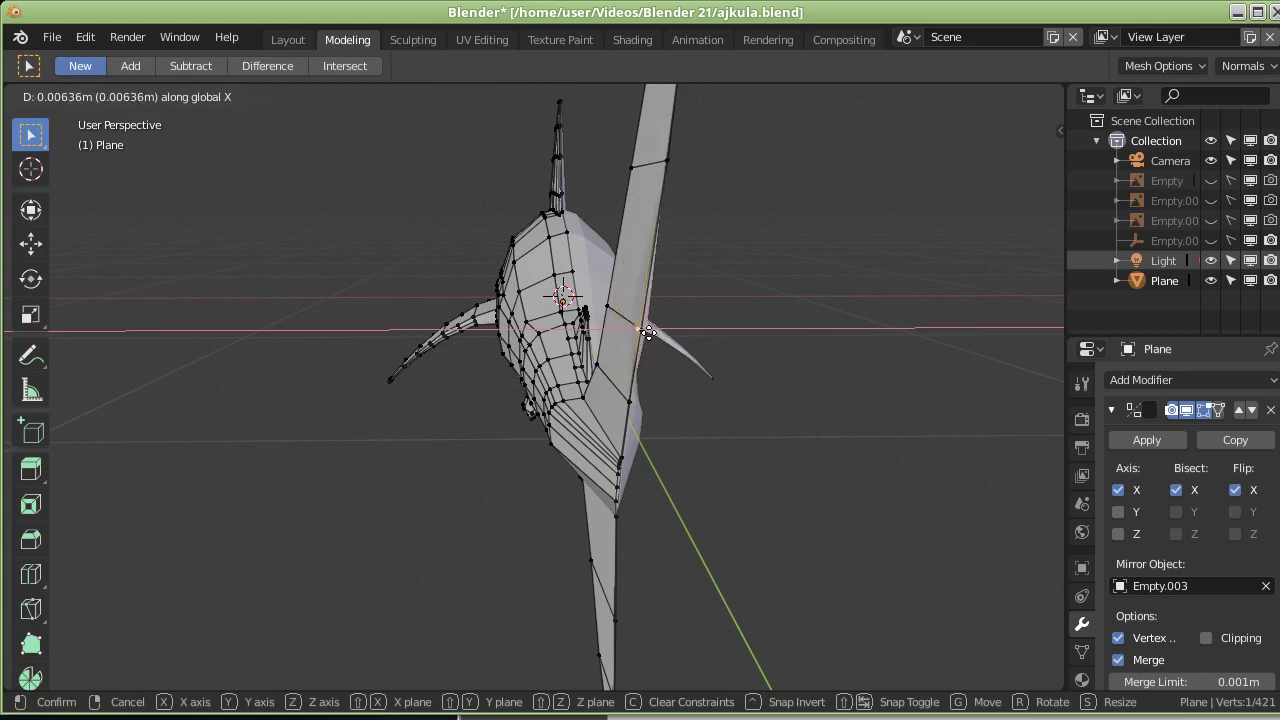
click(651, 333)
middle_drag(651, 333, 697, 220)
key(g)
key(x)
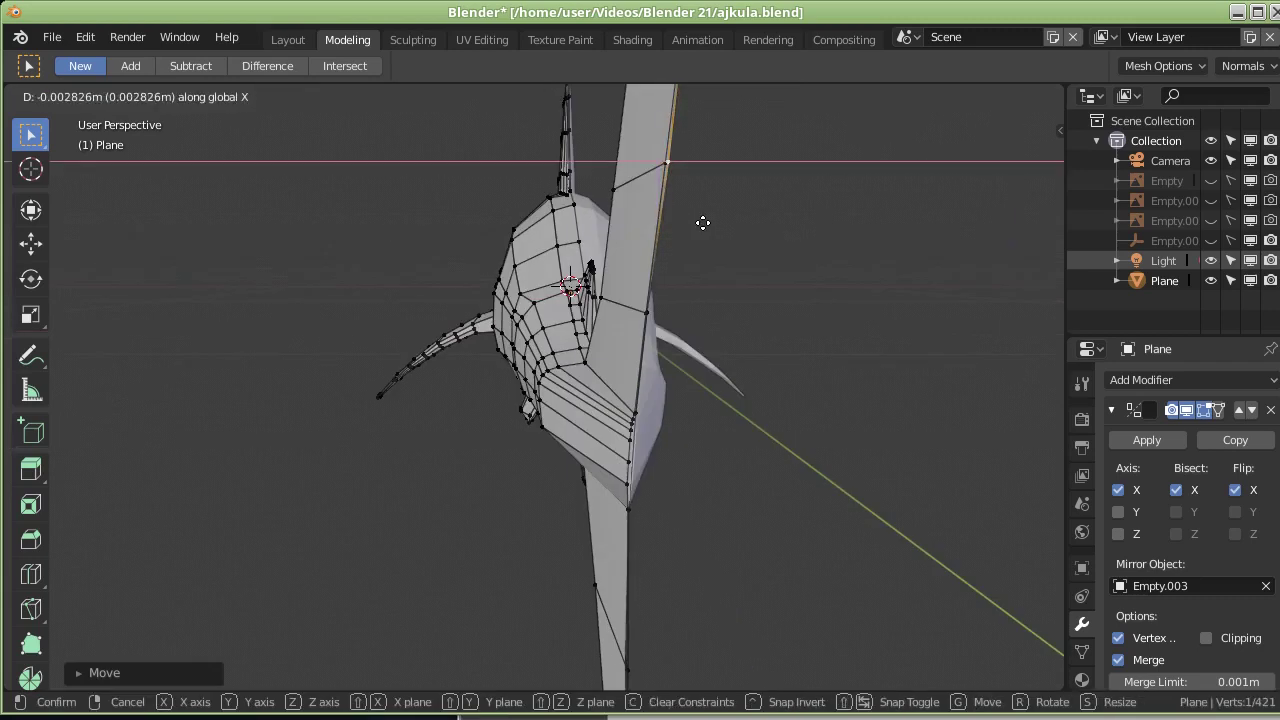
click(703, 222)
Step: Nudge a lower tail-lobe vertex and the tail-body joint vertex slightly along X
middle_drag(672, 437, 728, 508)
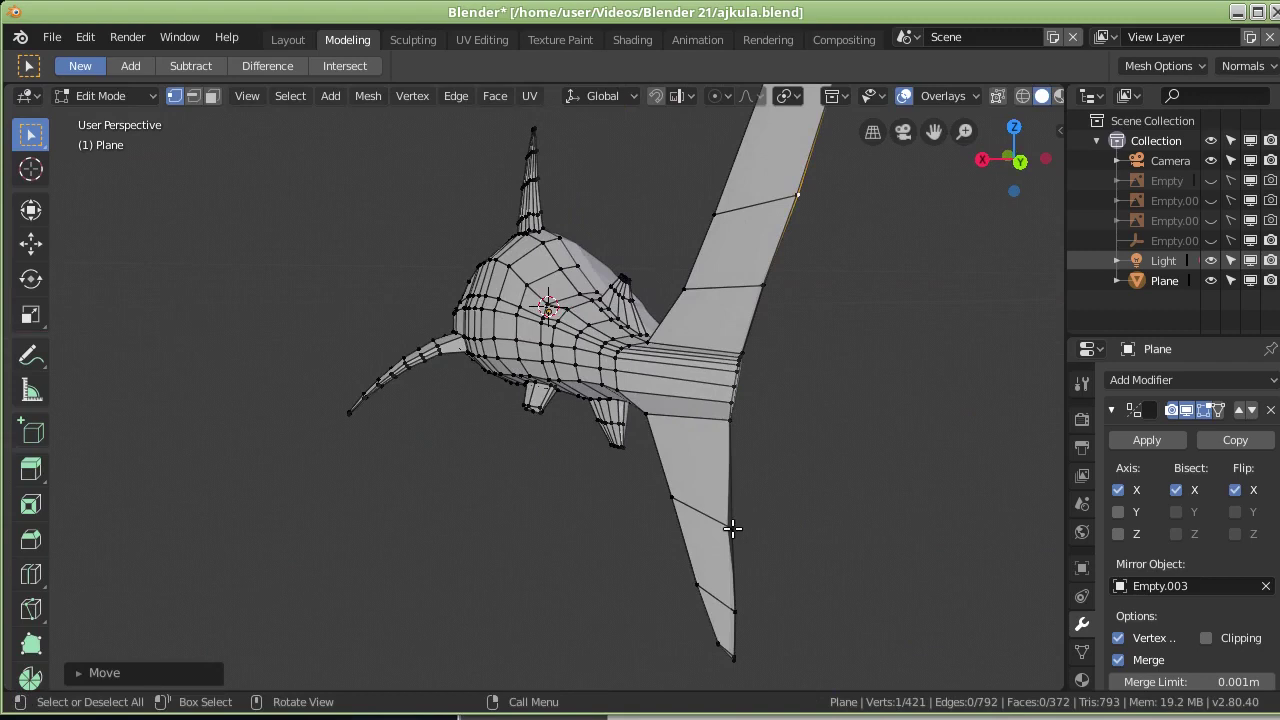
click(732, 529)
key(g)
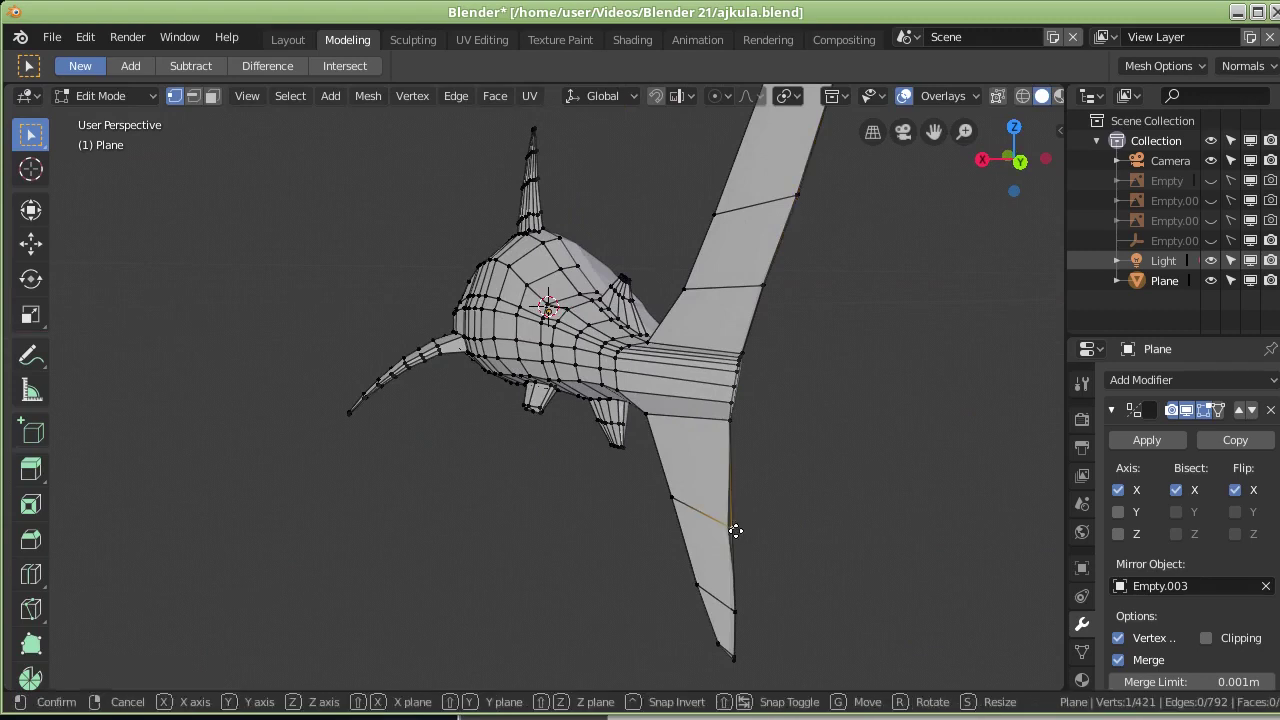
key(x)
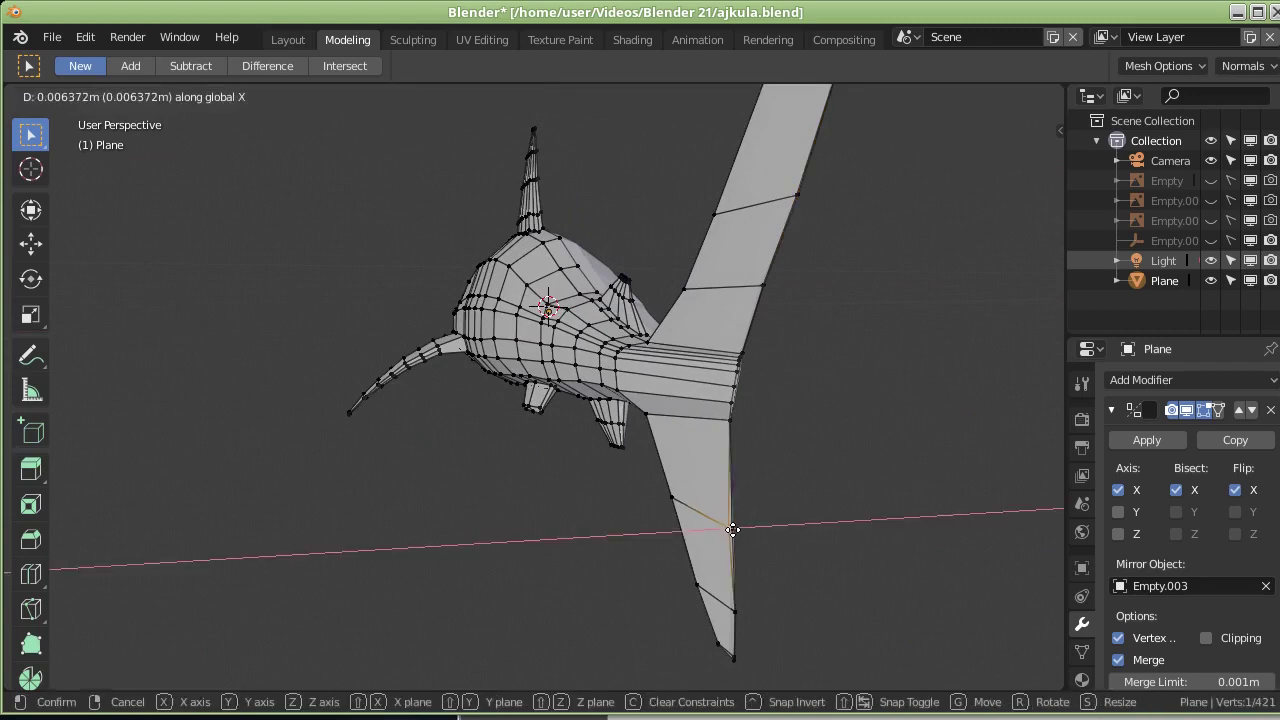
click(733, 529)
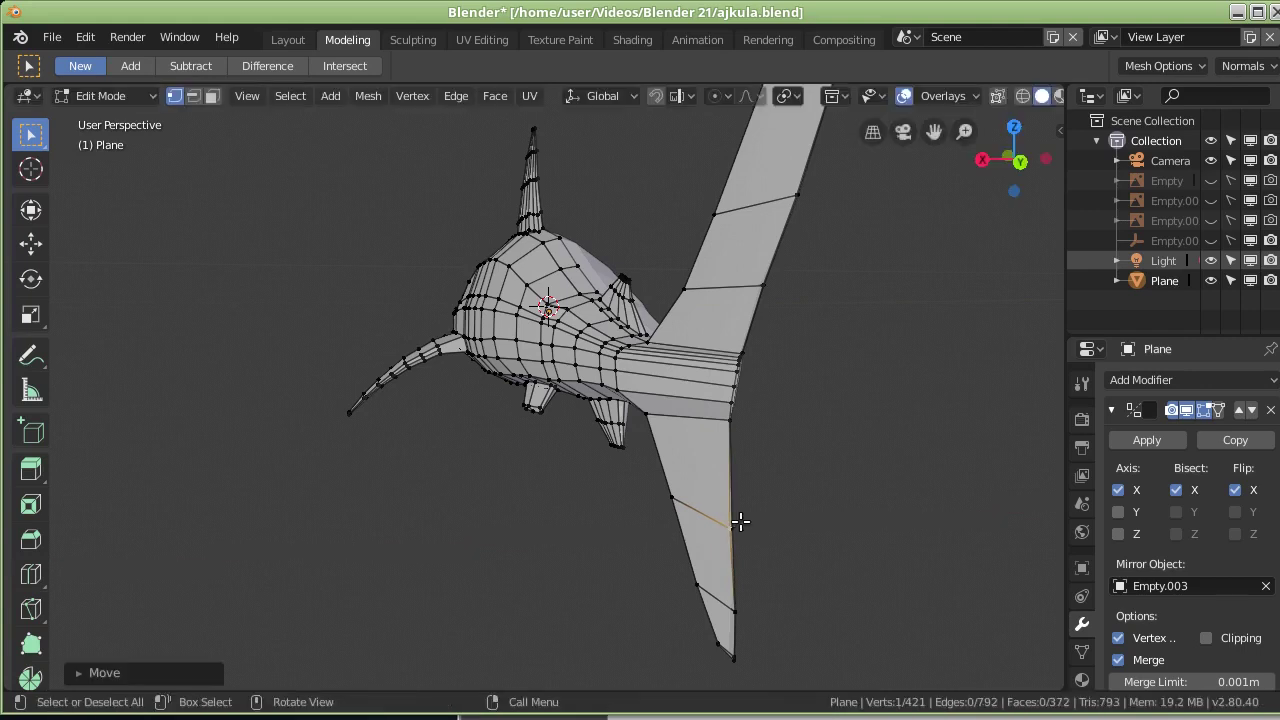
middle_drag(772, 379, 697, 383)
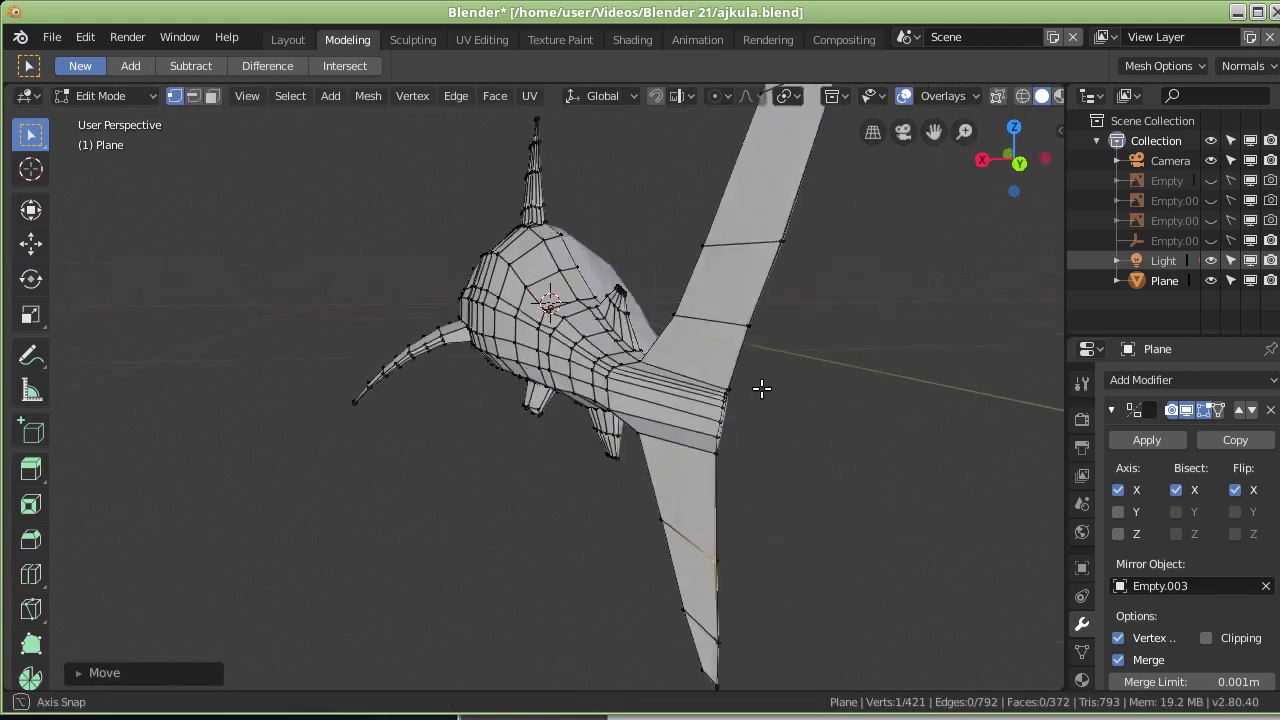
click(647, 354)
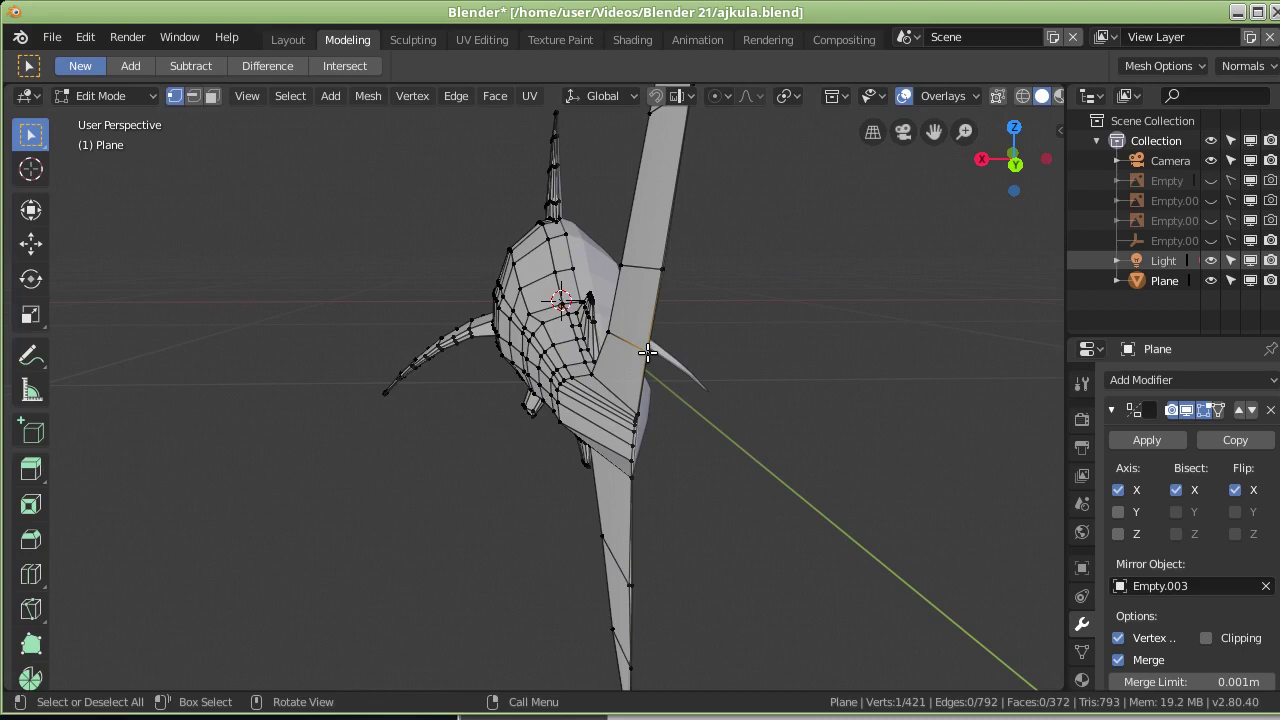
key(g)
key(x)
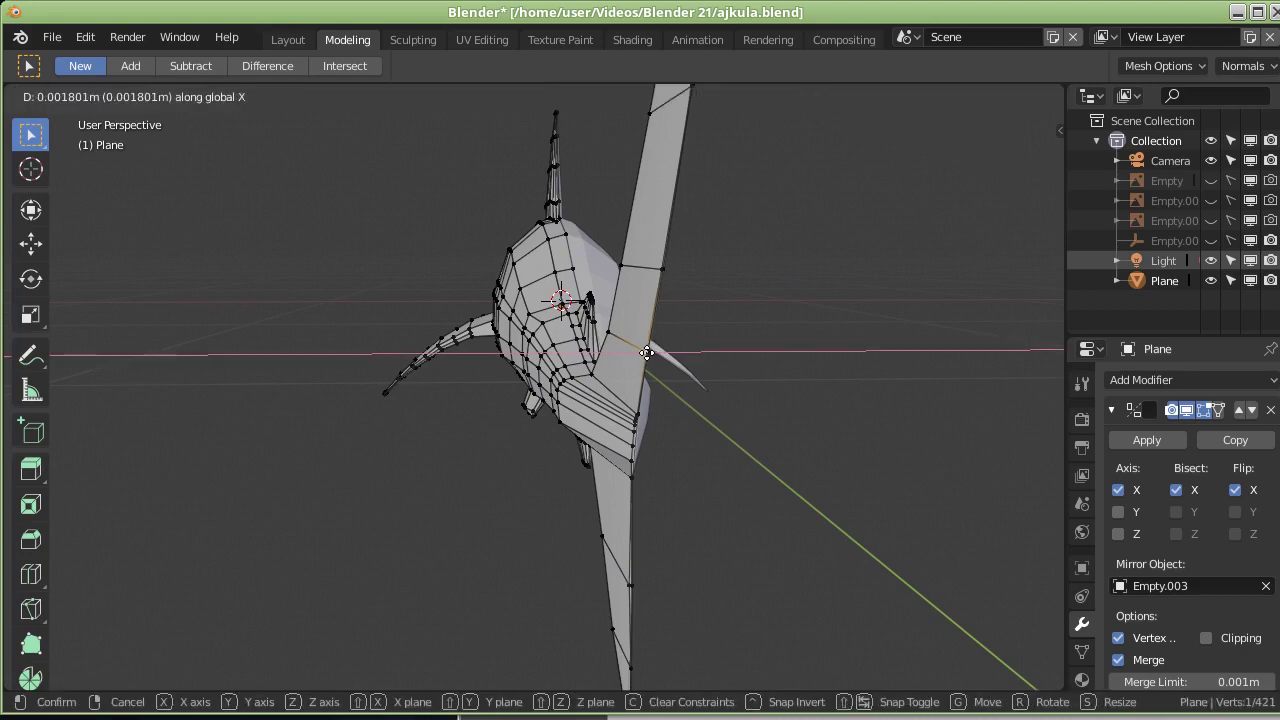
click(647, 352)
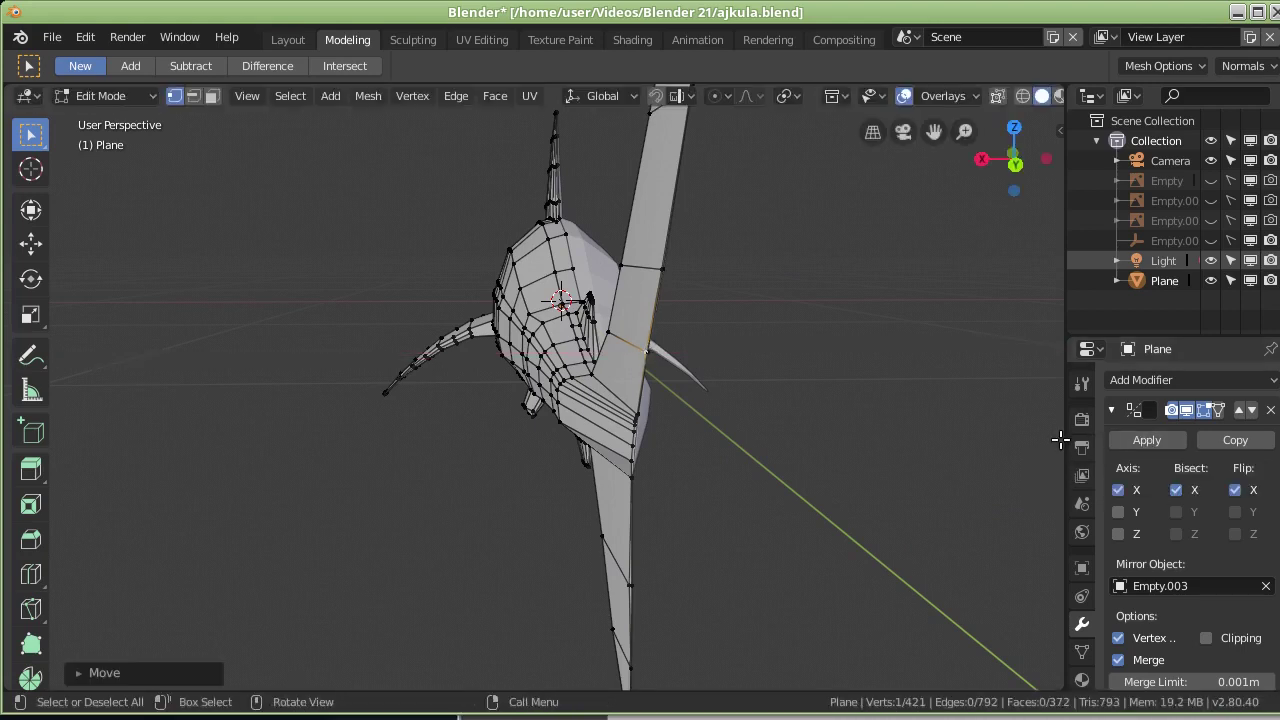
Step: Save the file, switch to Object Mode, and apply the Mirror modifier
click(53, 40)
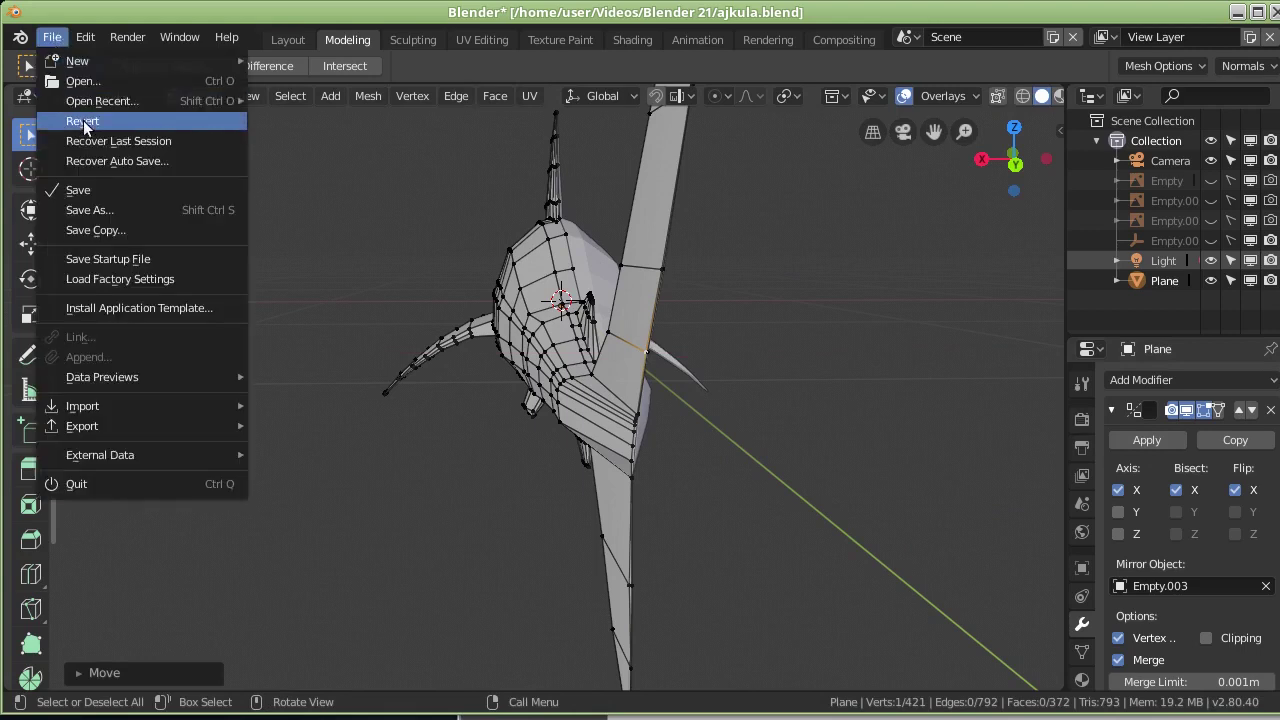
click(62, 190)
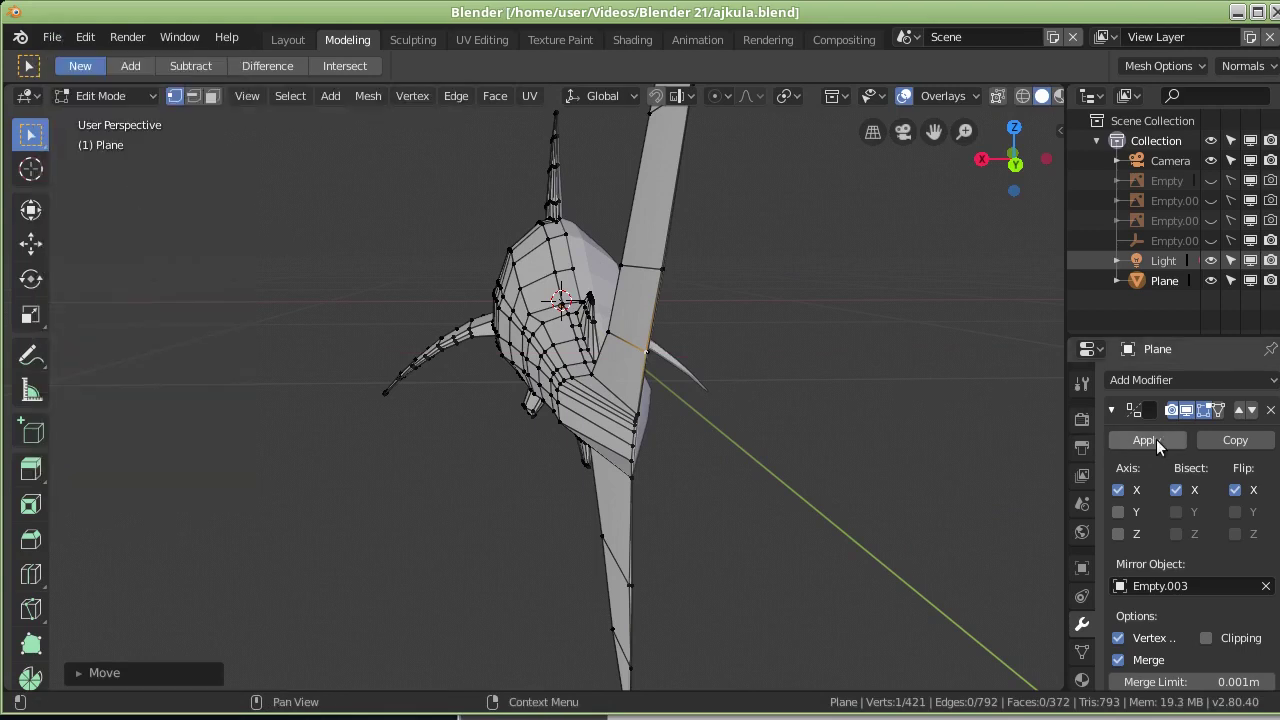
click(1163, 441)
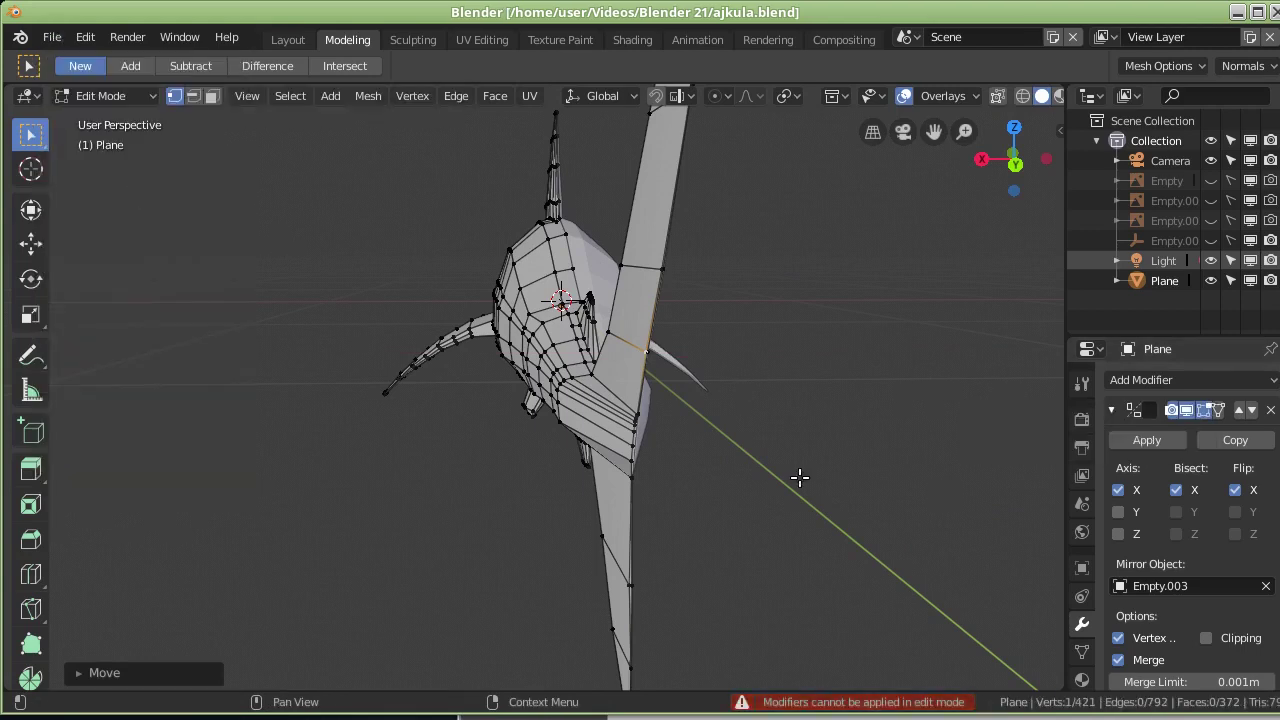
click(126, 100)
click(110, 120)
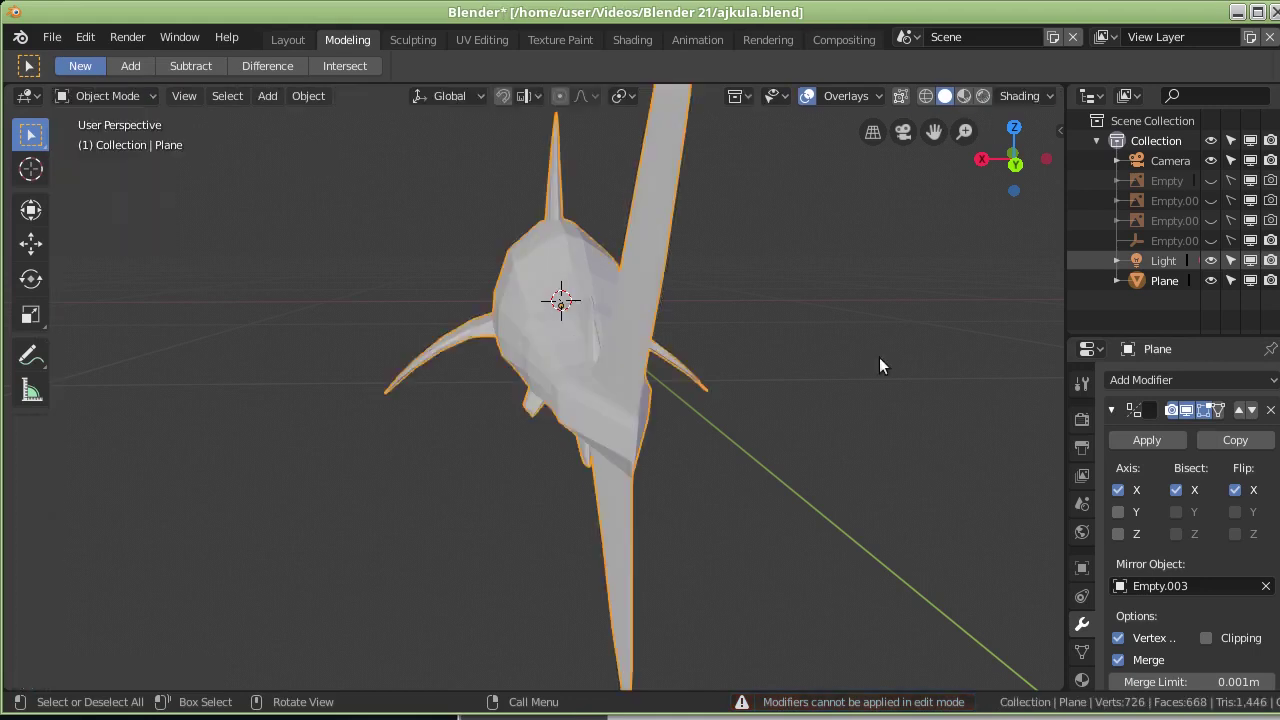
click(1150, 445)
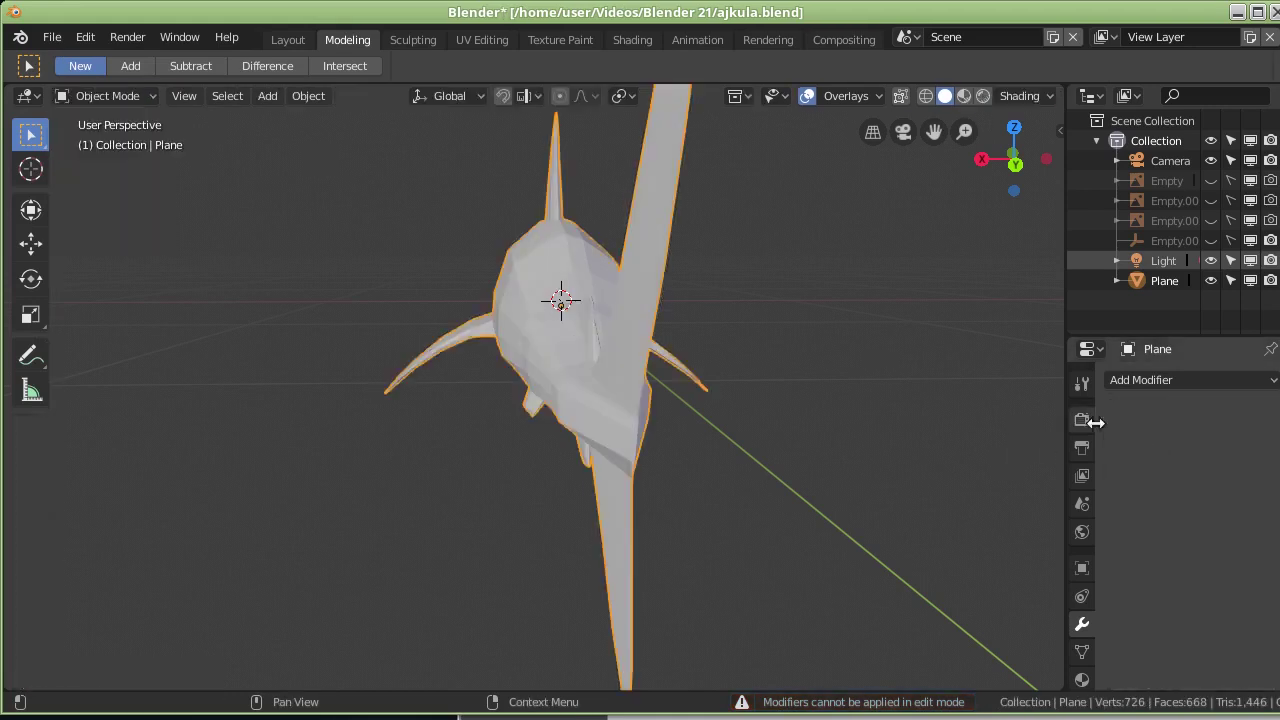
Step: Add a Subdivision Surface modifier and orbit to frame the whole smoothed shark
click(1139, 386)
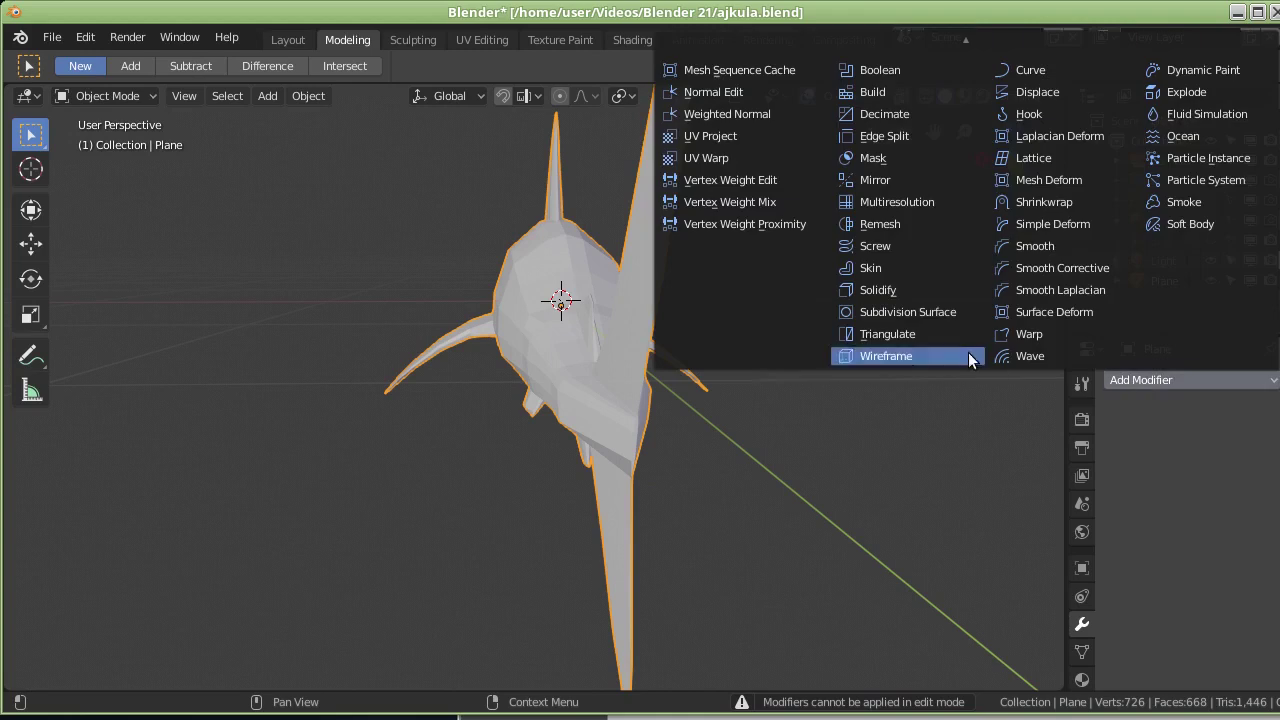
click(928, 314)
middle_drag(743, 413, 797, 405)
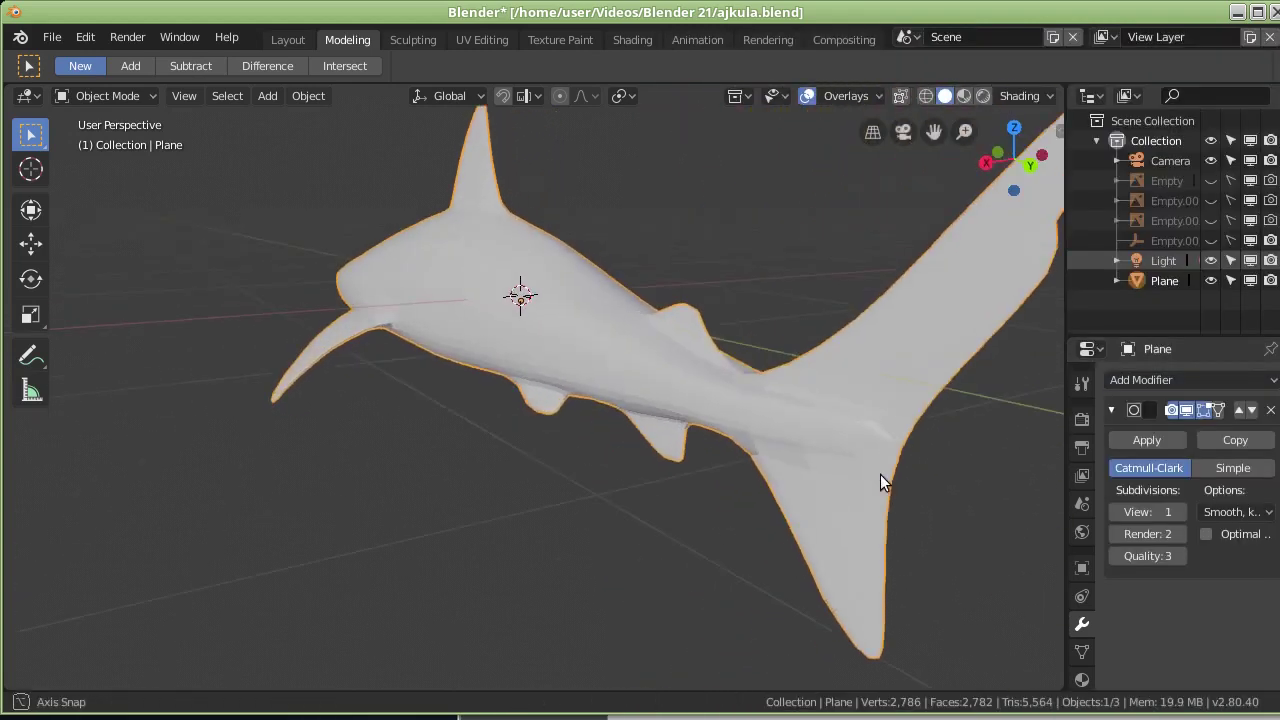
middle_drag(849, 471, 889, 460)
scroll(888, 417, down, 2)
scroll(772, 302, down, 2)
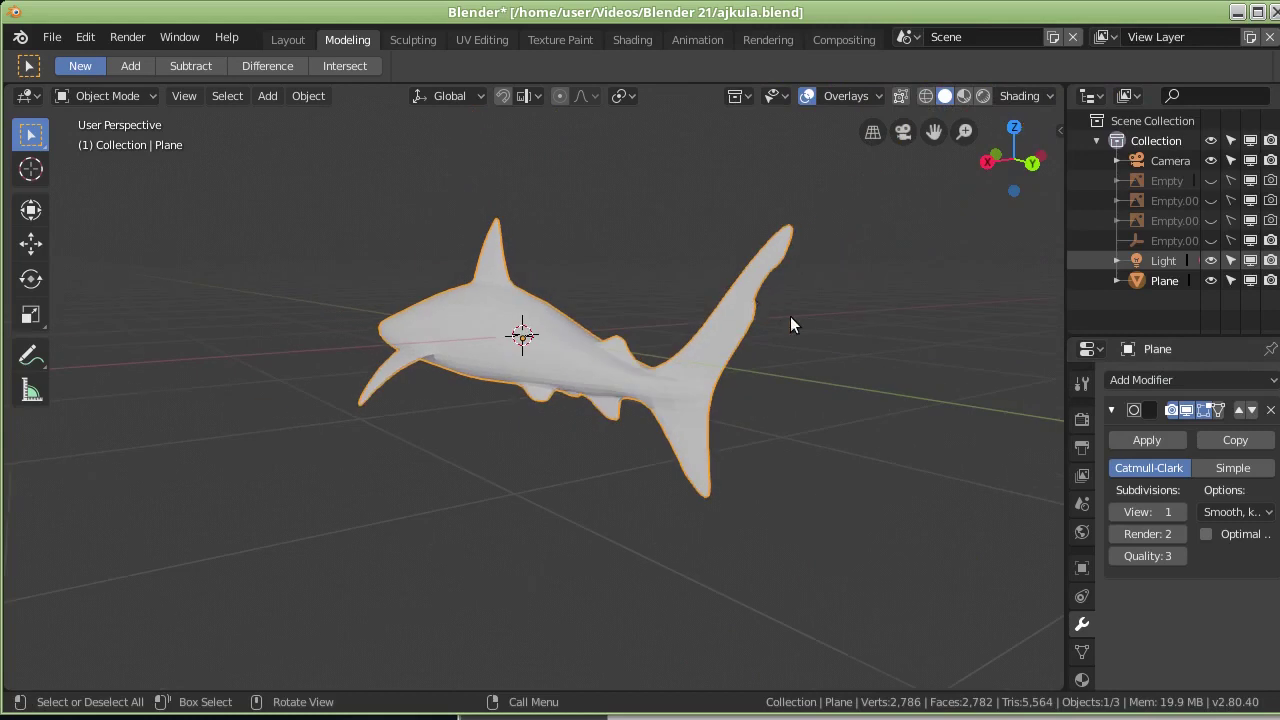
Step: Reopen ajkula.blend and nudge the selected tail vertex along the X axis
click(60, 40)
click(288, 100)
middle_drag(656, 203, 752, 210)
middle_drag(877, 207, 740, 274)
key(g)
key(x)
click(727, 281)
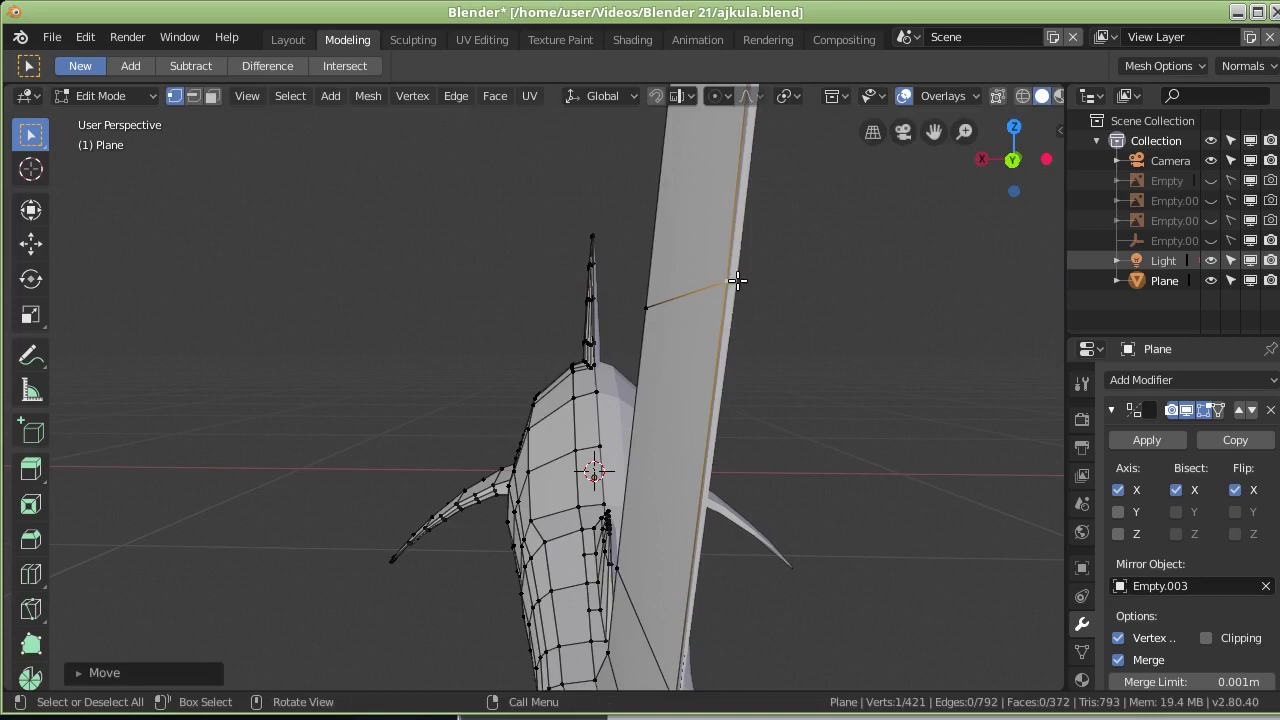
Step: Select the vertex on the tail fin's edge and move it to a new position
key(shift)
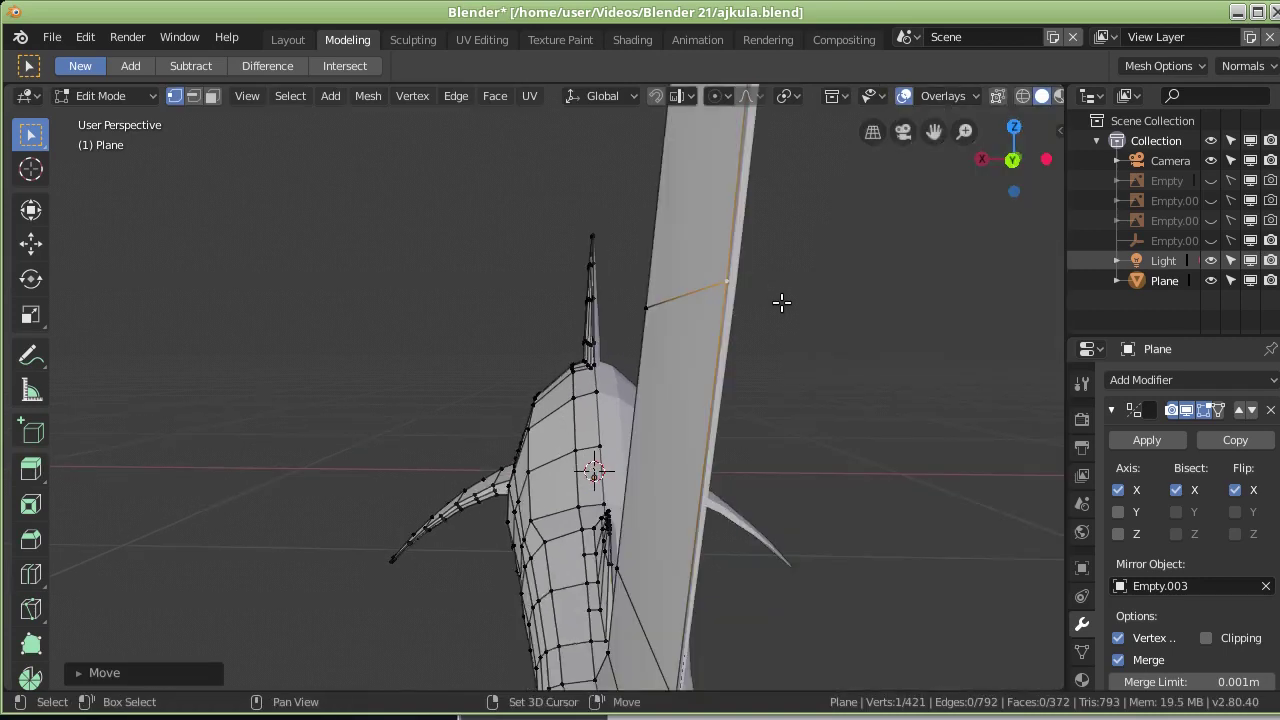
scroll(782, 300, up, 2)
shift+middle_drag(777, 283, 726, 282)
middle_drag(635, 287, 617, 286)
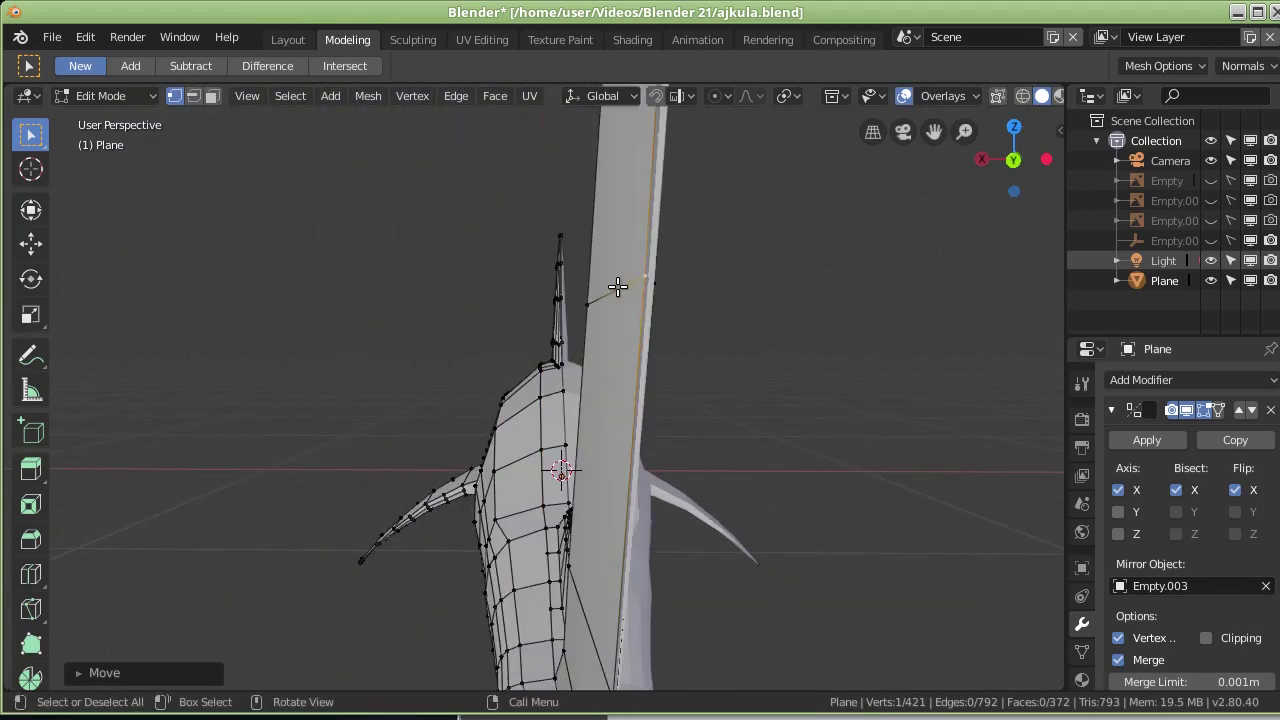
click(656, 284)
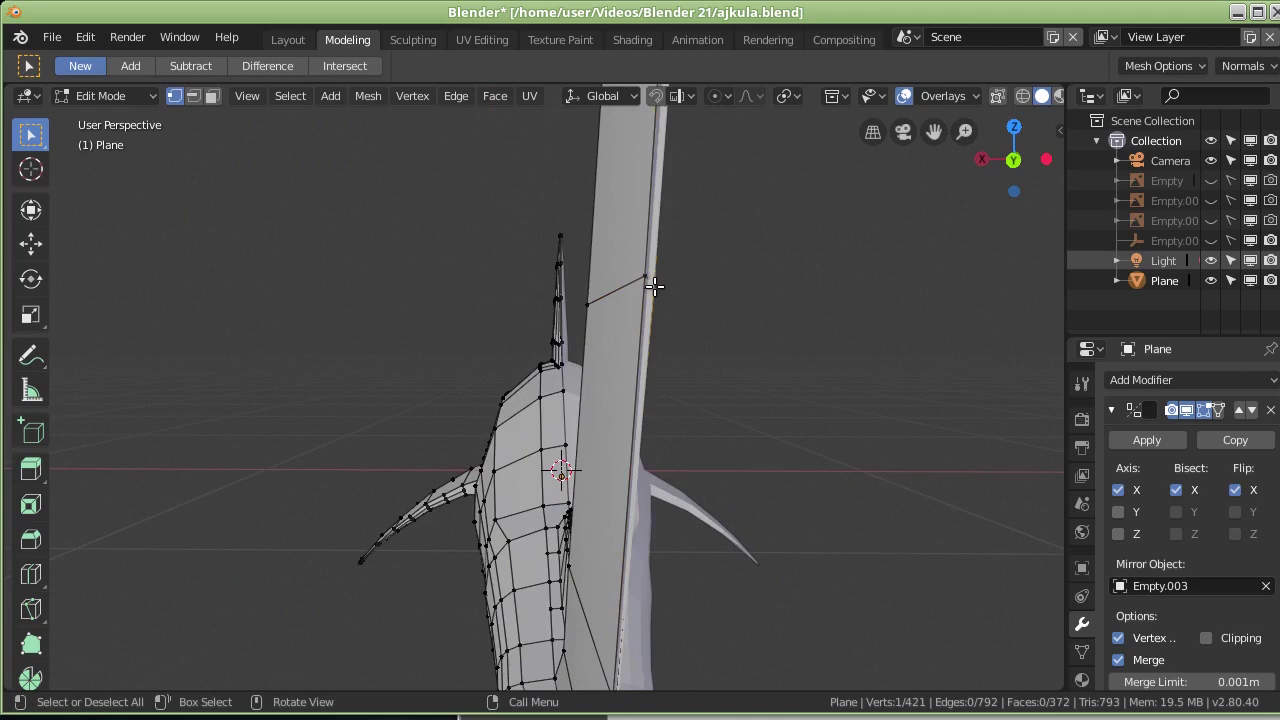
key(g)
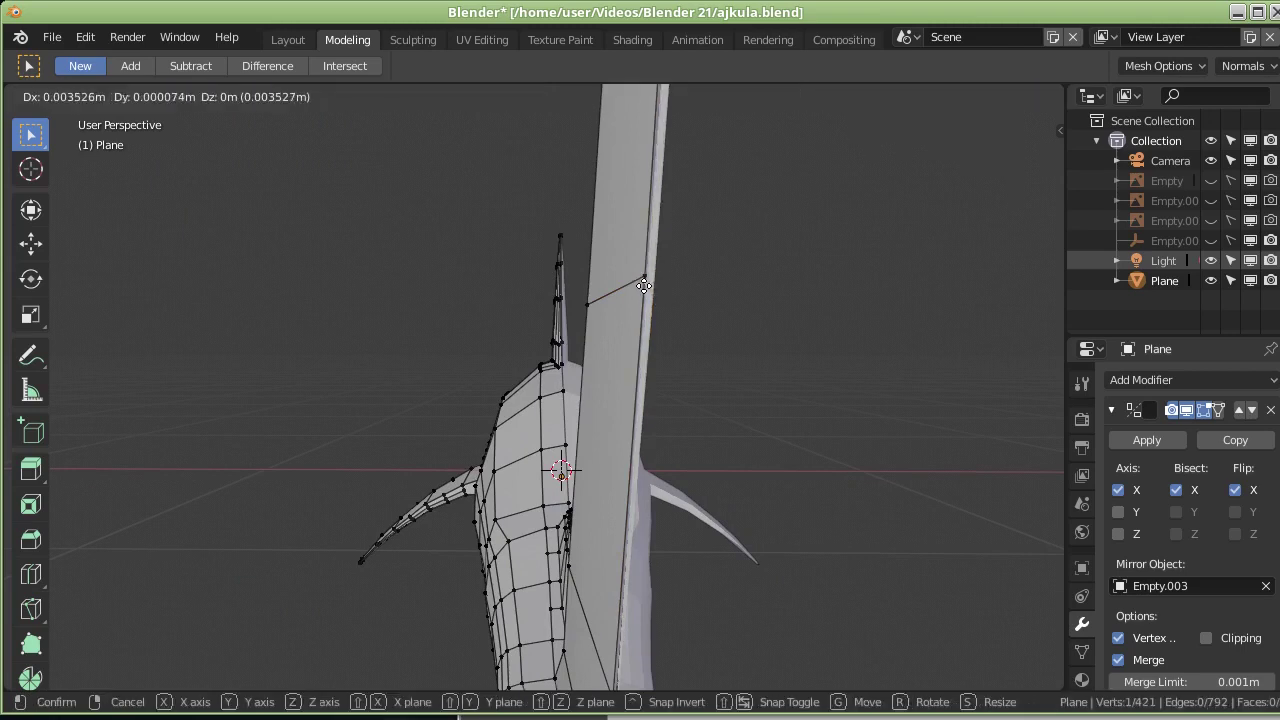
key(Escape)
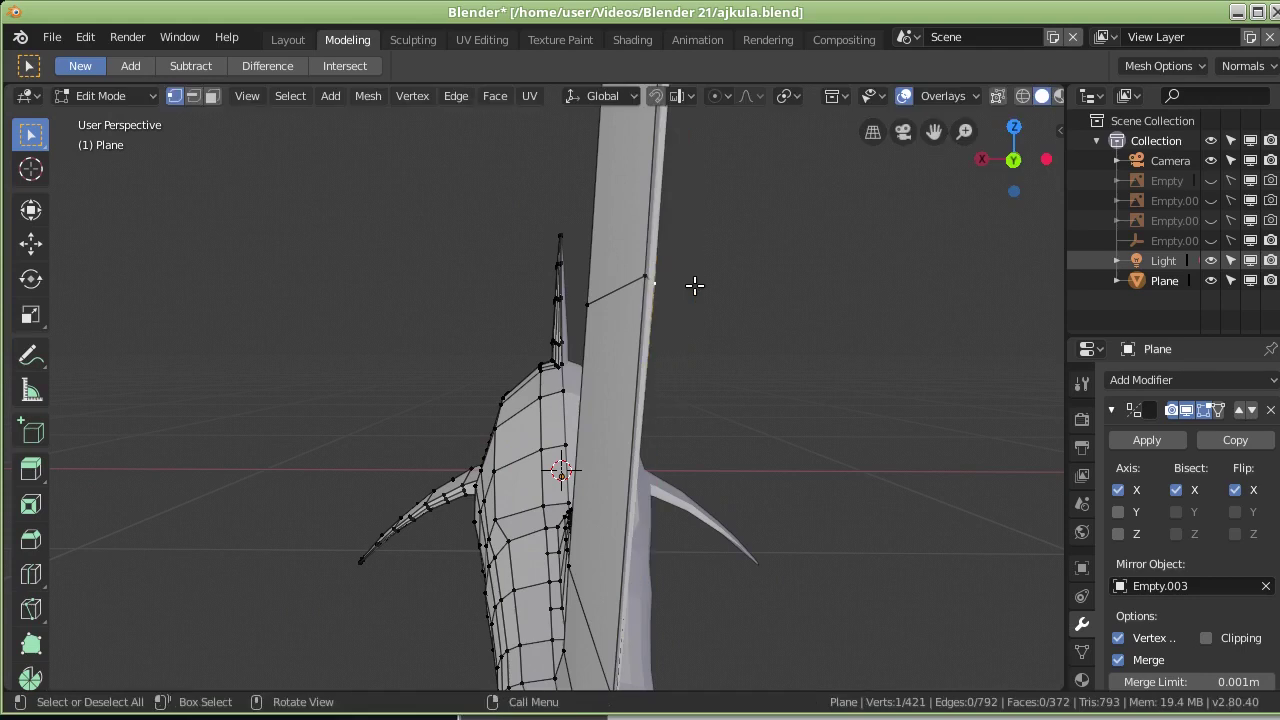
key(g)
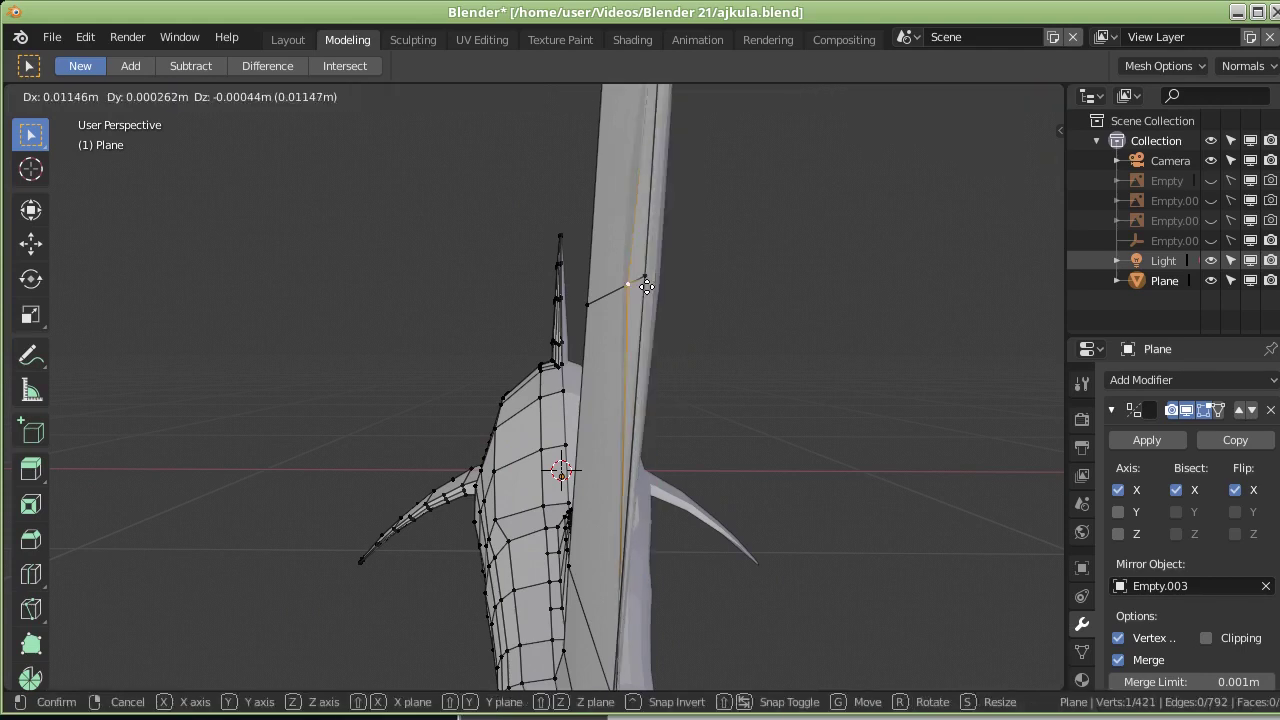
click(653, 286)
Step: Orbit around the tail fin and reposition the fin vertex once more
scroll(663, 303, down, 2)
scroll(663, 303, down, 2)
mouse_move(671, 314)
middle_down()
mouse_move(706, 343)
mouse_move(645, 462)
mouse_move(667, 537)
mouse_move(692, 333)
middle_up()
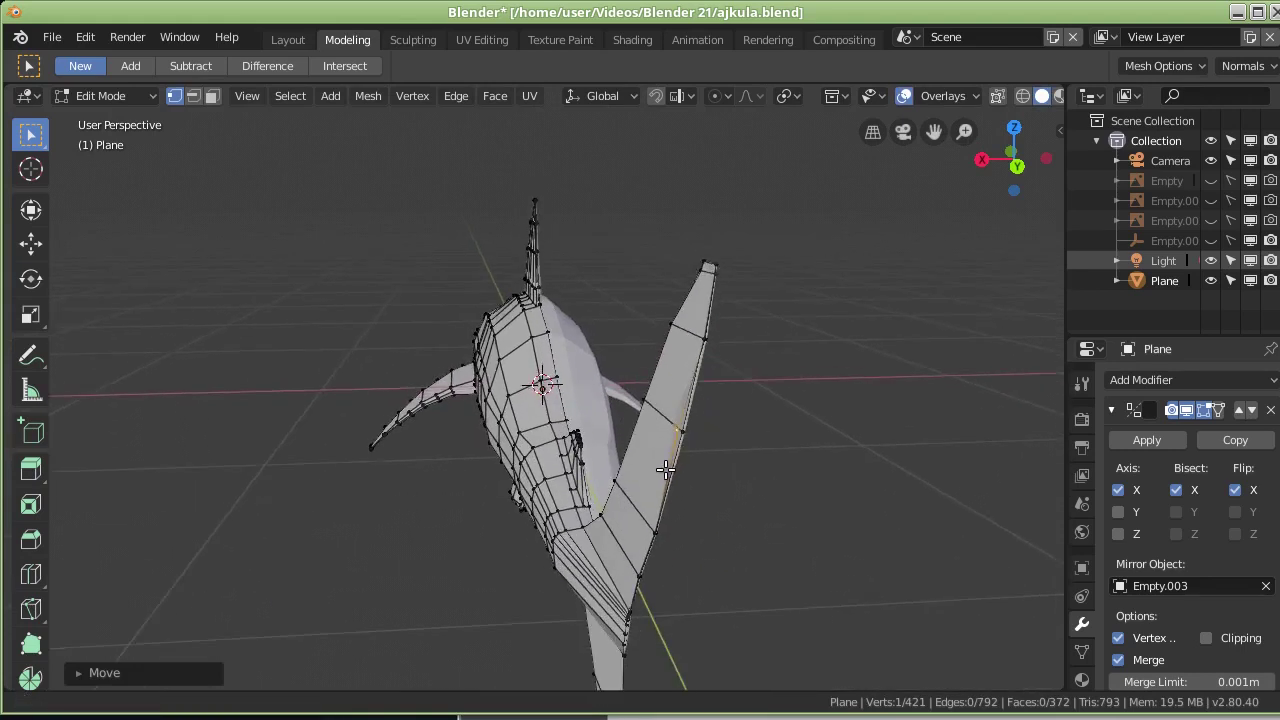
scroll(692, 333, up, 3)
mouse_move(800, 289)
middle_down()
mouse_move(743, 334)
mouse_move(742, 352)
middle_up()
middle_drag(734, 437, 746, 434)
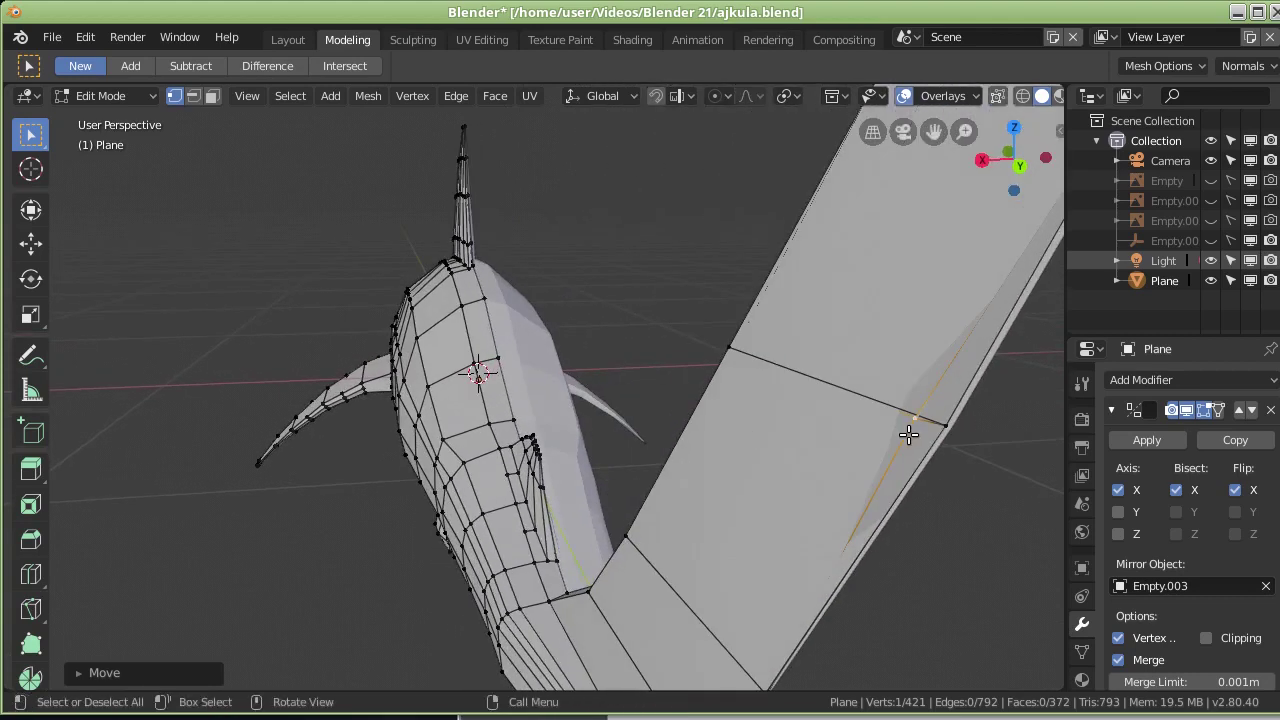
key(g)
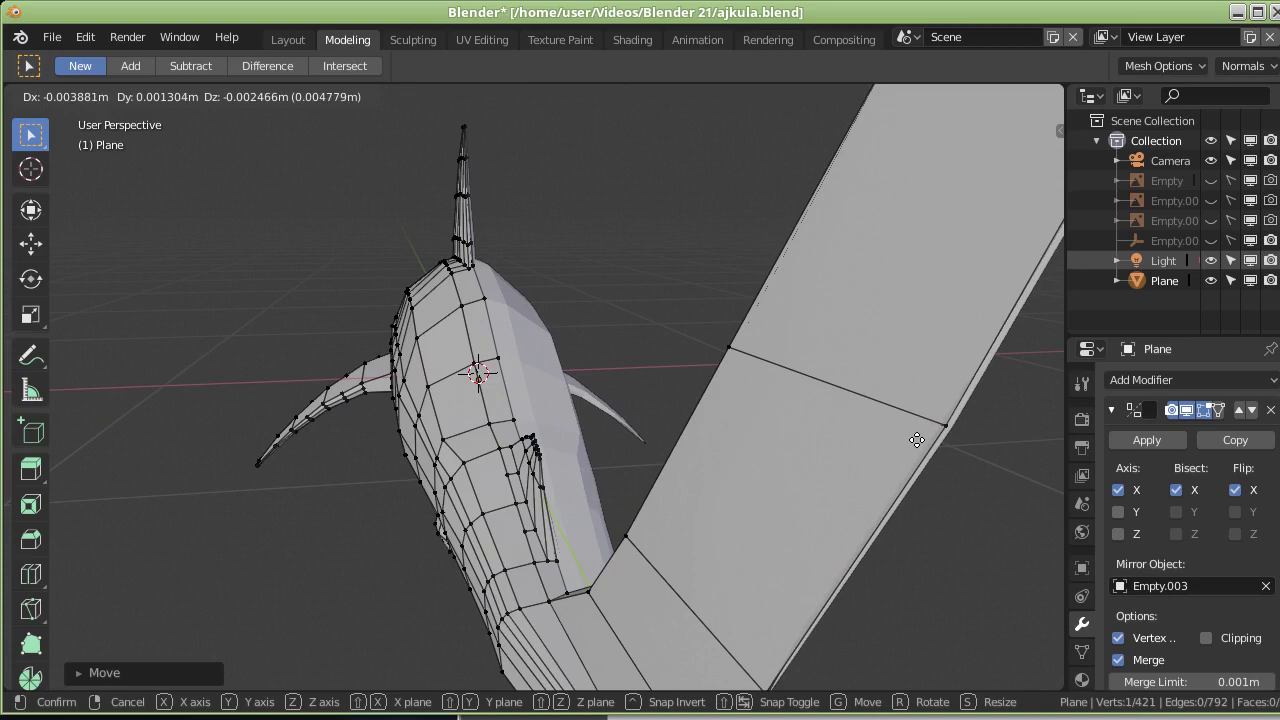
click(919, 440)
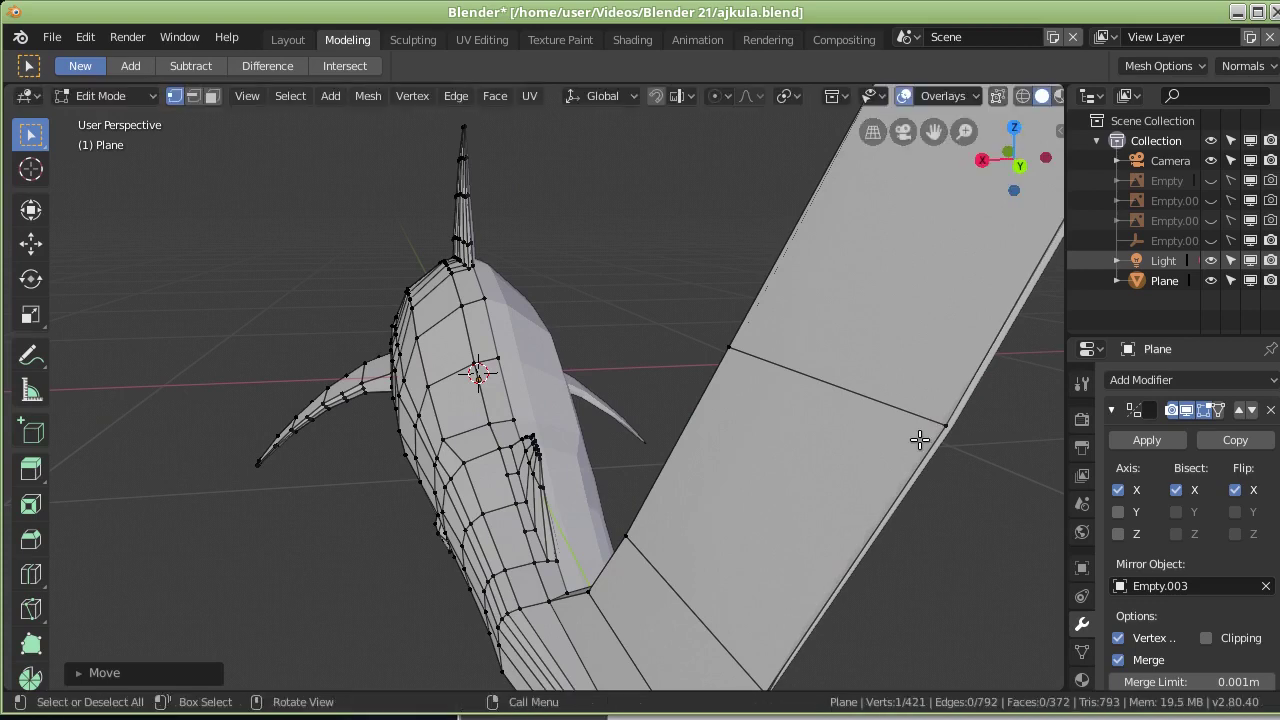
scroll(914, 441, down, 3)
click(52, 37)
Step: Save the shark file, switch to Object Mode, and apply the Mirror modifier
click(83, 189)
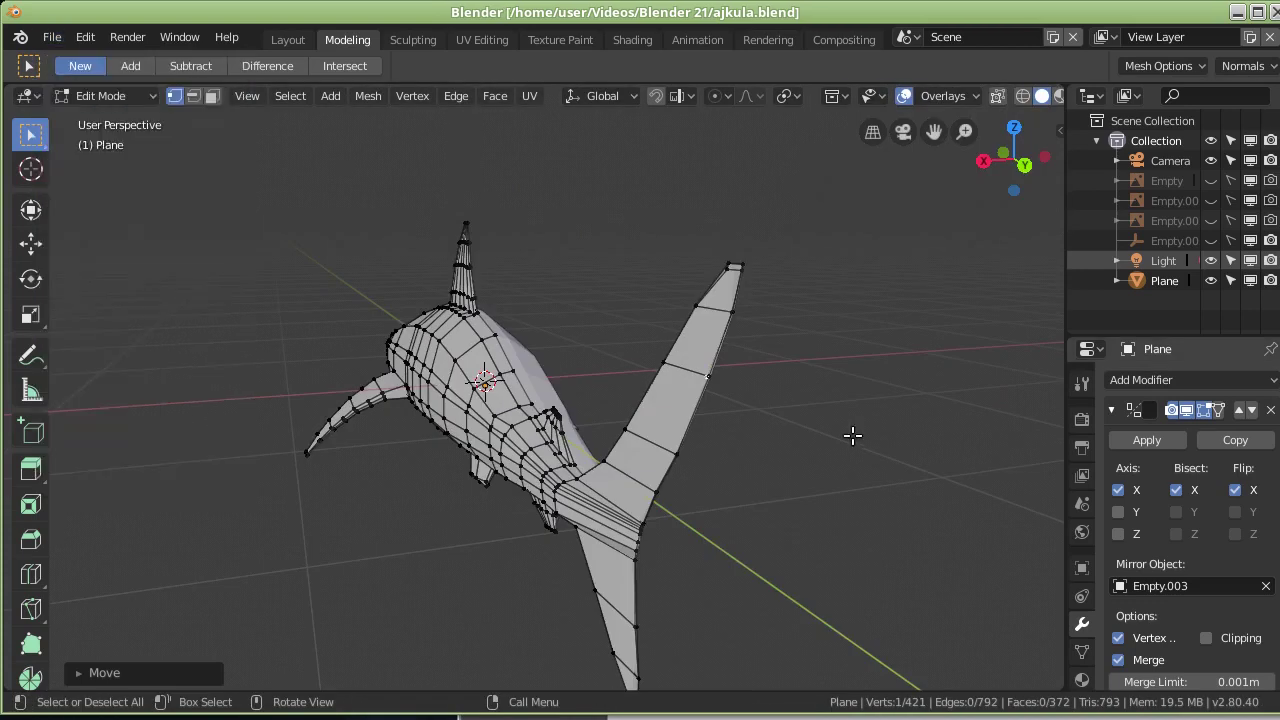
click(1146, 438)
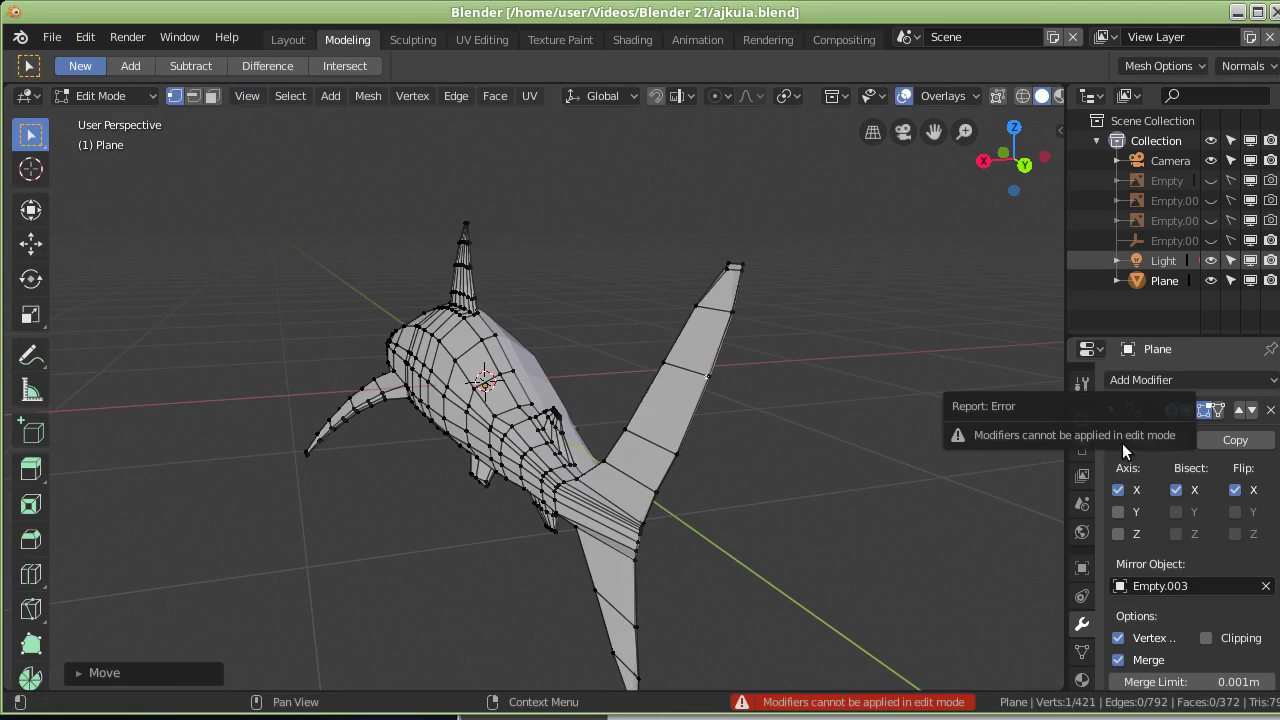
click(100, 94)
click(108, 119)
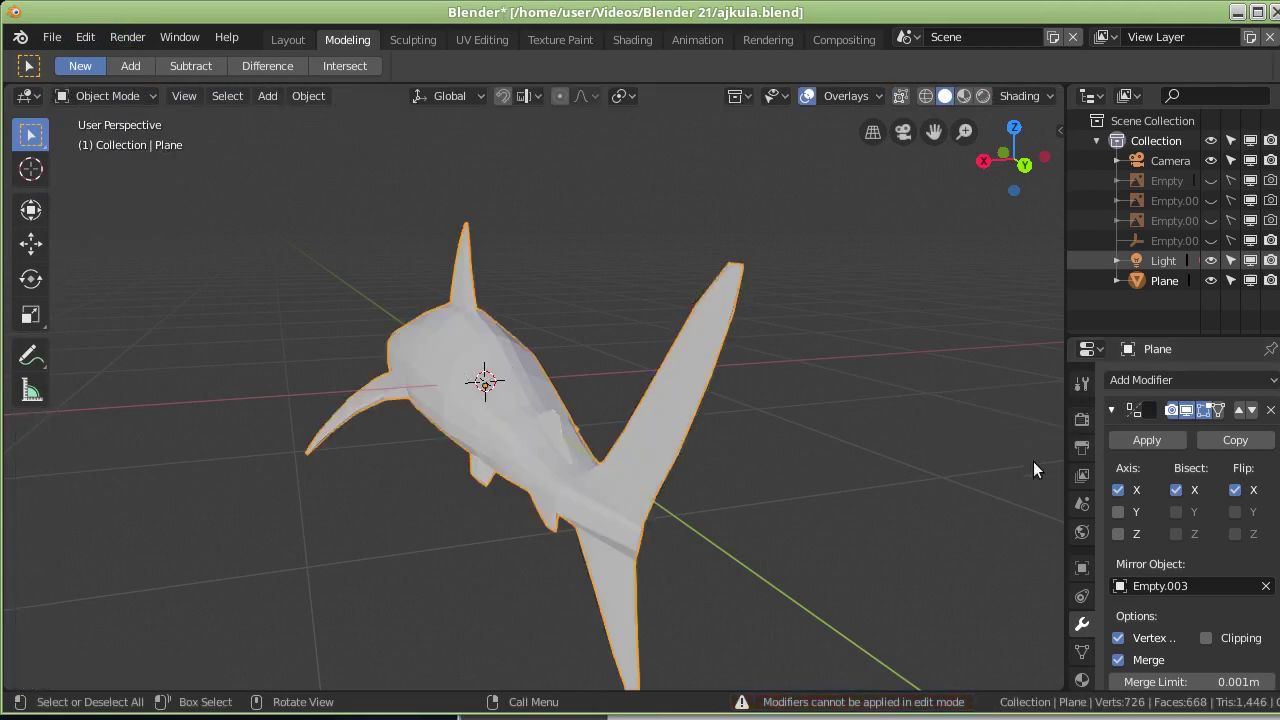
click(1136, 443)
Step: Add a Subdivision Surface at View level 2 and apply it, yielding an 11,134-vertex mesh
click(1142, 379)
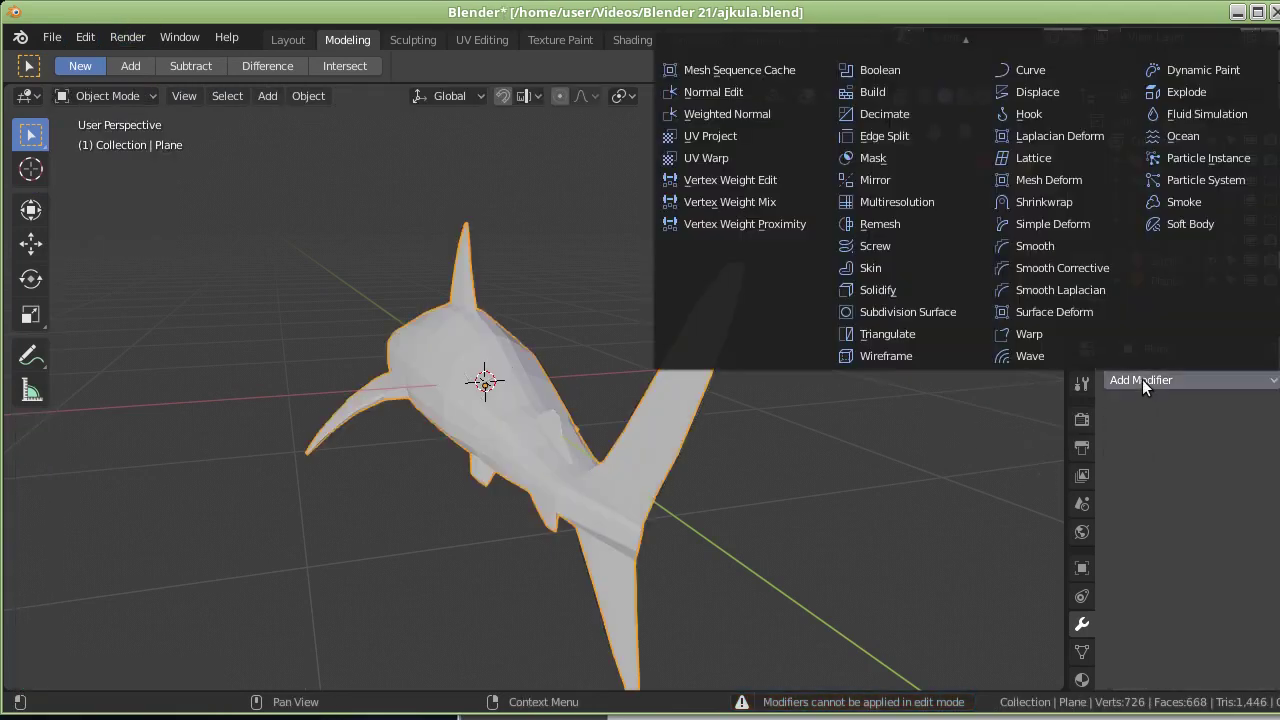
click(911, 314)
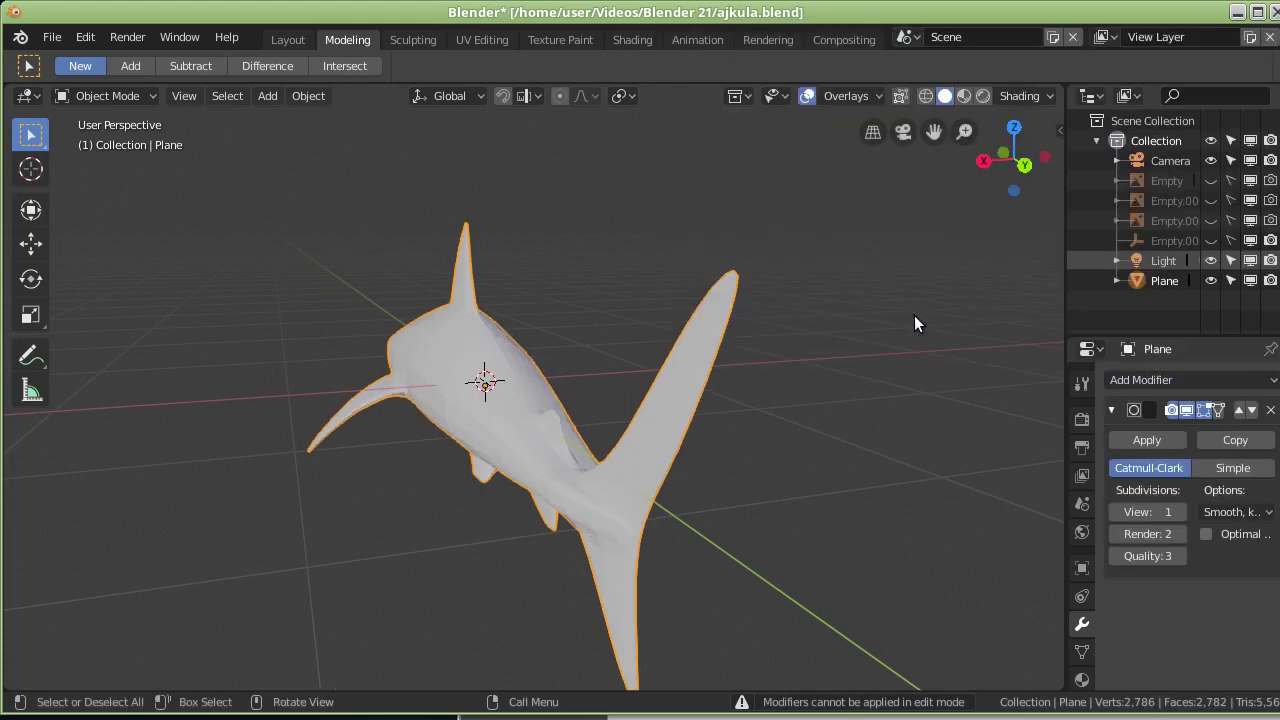
middle_drag(740, 453, 773, 444)
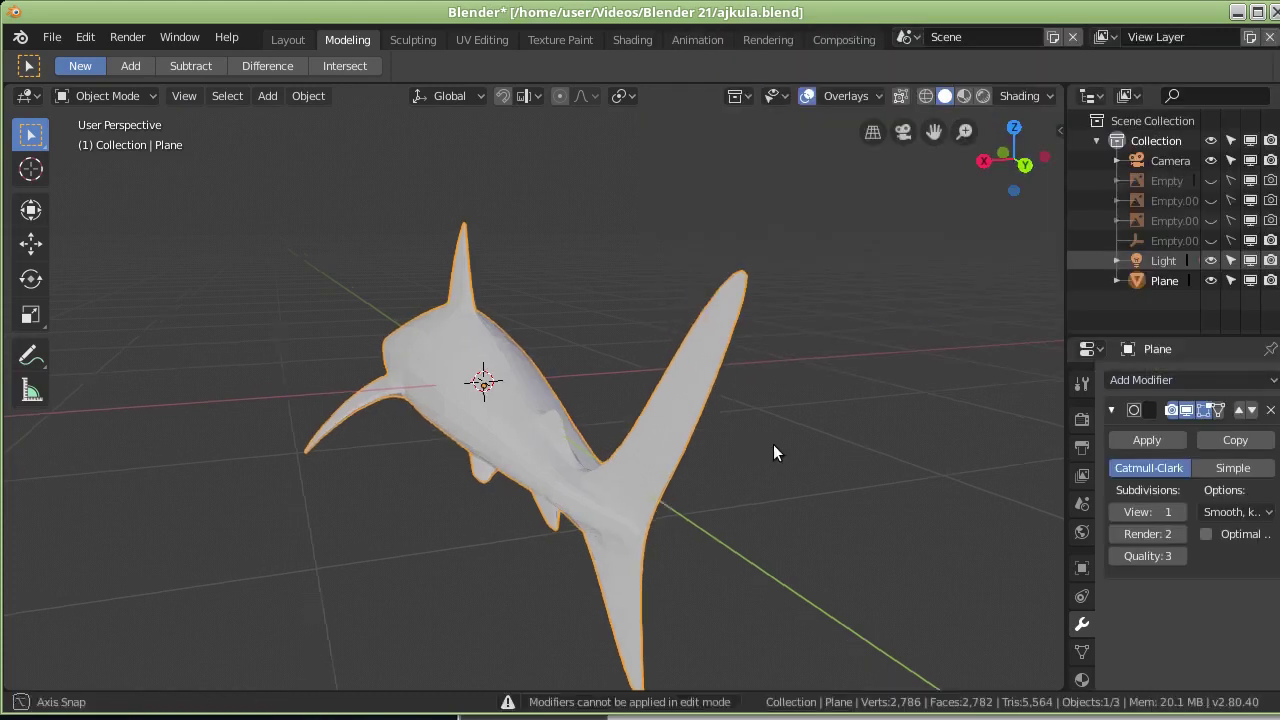
click(1180, 514)
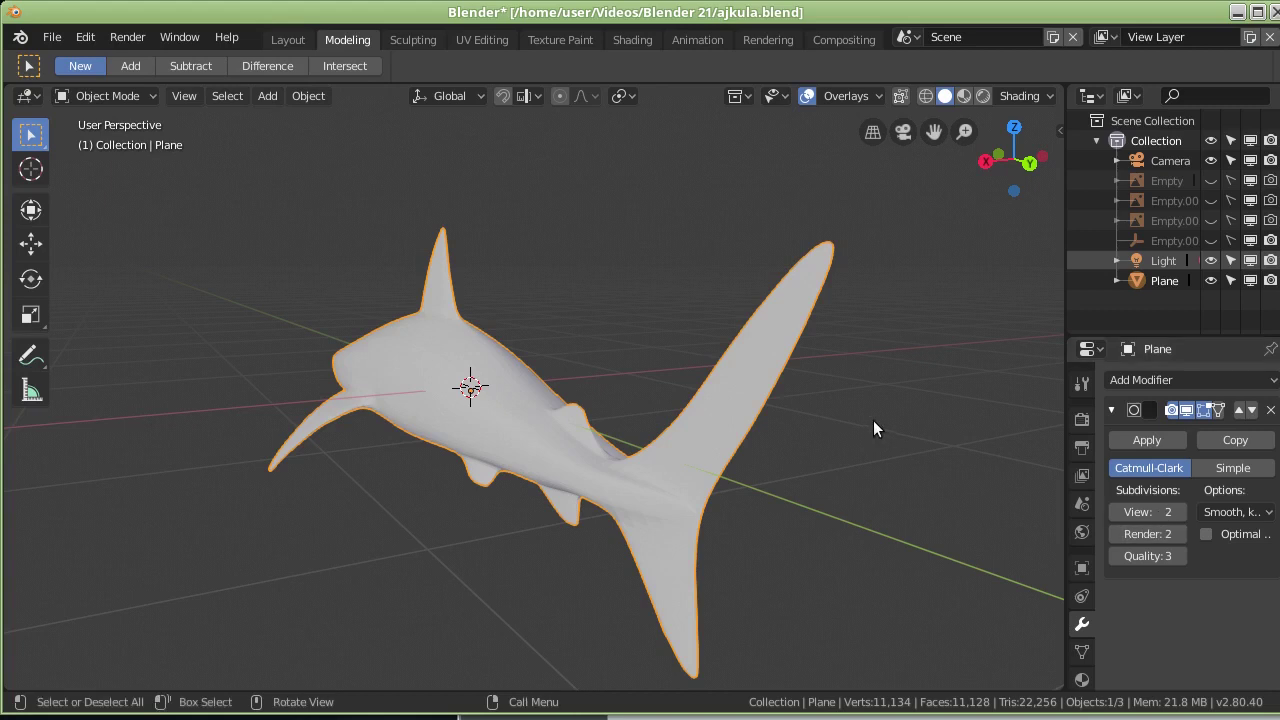
click(1150, 437)
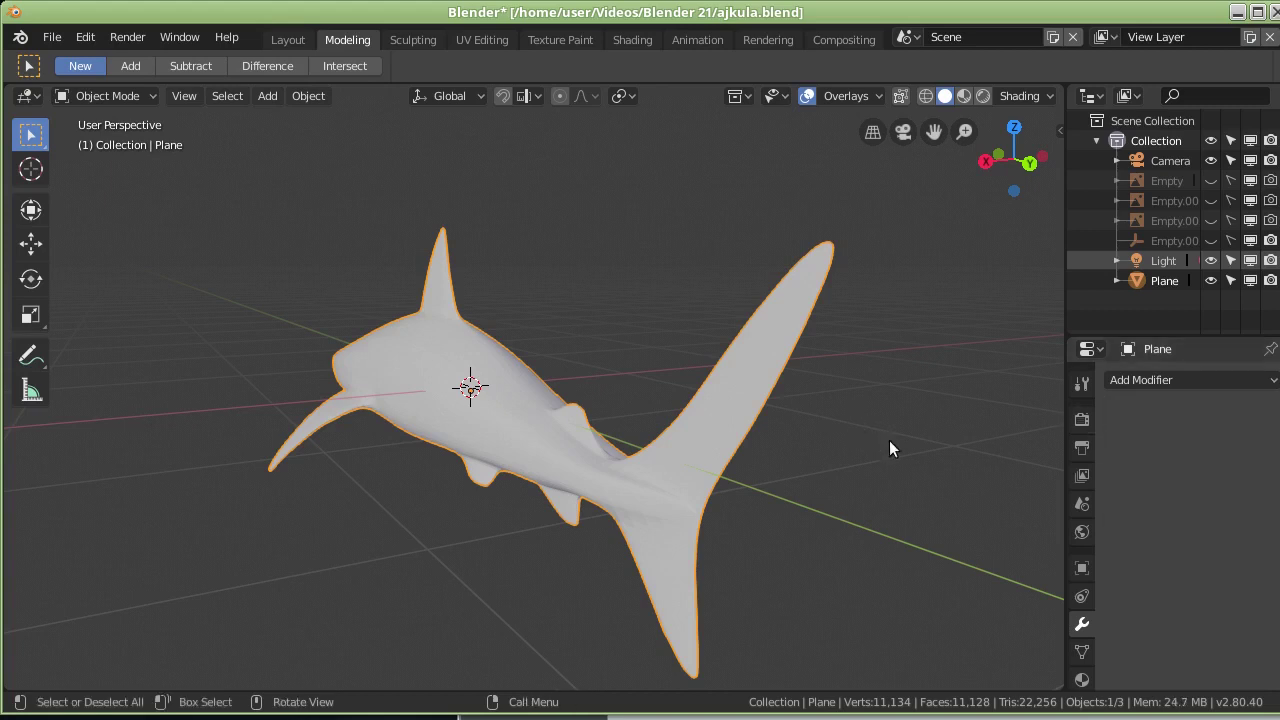
middle_drag(762, 435, 853, 415)
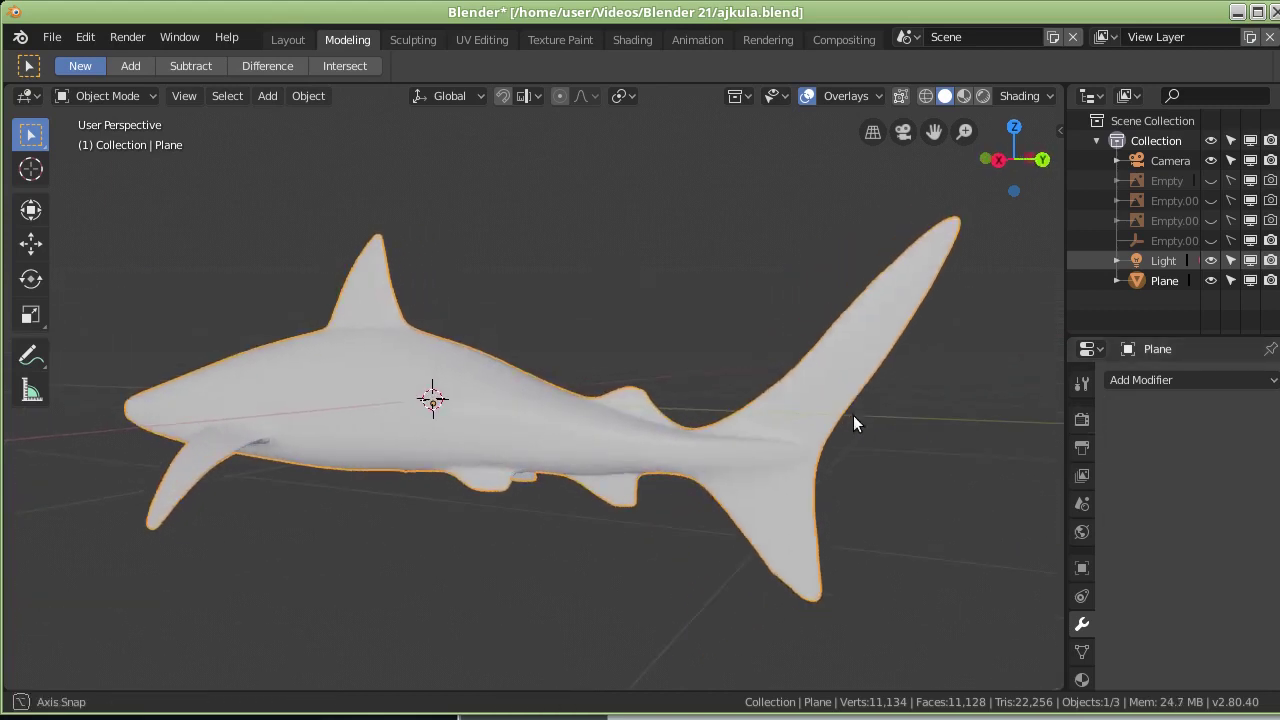
mouse_move(625, 369)
middle_down()
mouse_move(588, 370)
mouse_move(651, 380)
mouse_move(497, 303)
mouse_move(397, 323)
mouse_move(204, 232)
middle_up()
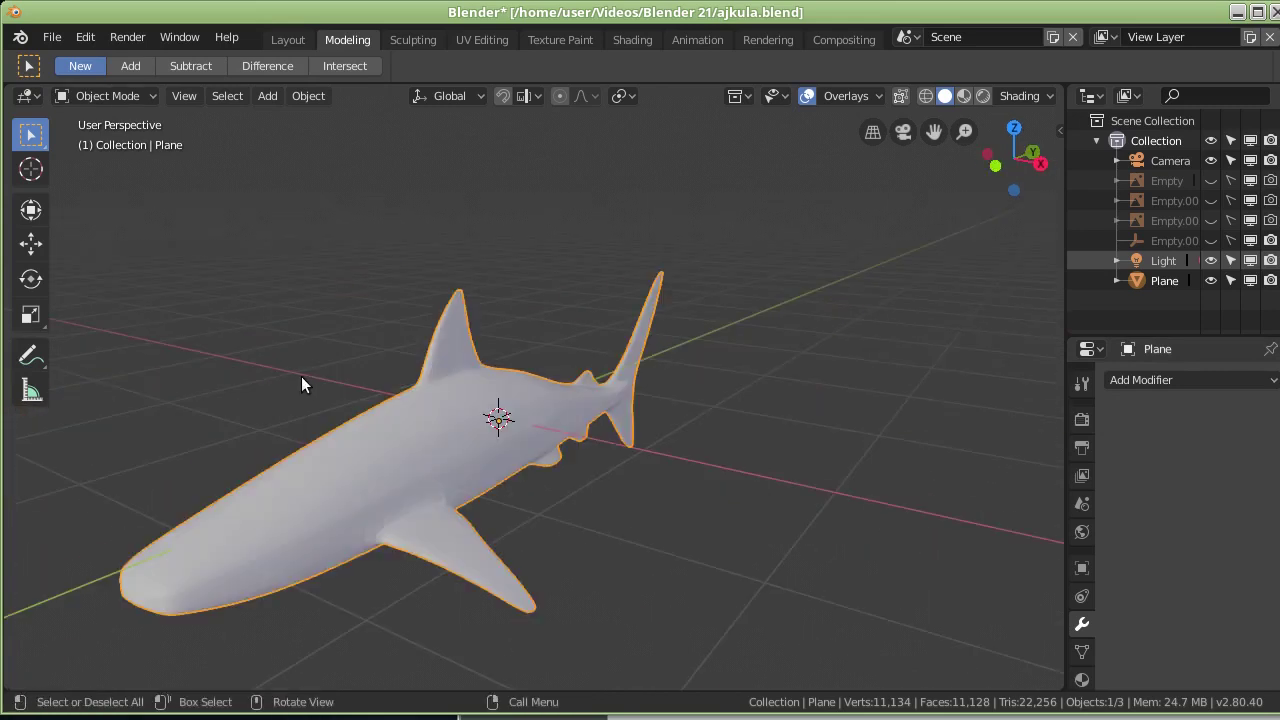
Step: Enter Edit Mode and orbit around the shark to inspect its dense 11,134-vertex subdivided wireframe
key(Tab)
mouse_move(301, 376)
middle_down()
mouse_move(146, 297)
mouse_move(295, 262)
mouse_move(246, 351)
mouse_move(280, 366)
mouse_move(334, 334)
mouse_move(380, 333)
mouse_move(420, 360)
mouse_move(429, 480)
mouse_move(263, 503)
mouse_move(337, 477)
mouse_move(265, 398)
mouse_move(346, 320)
mouse_move(353, 561)
middle_up()
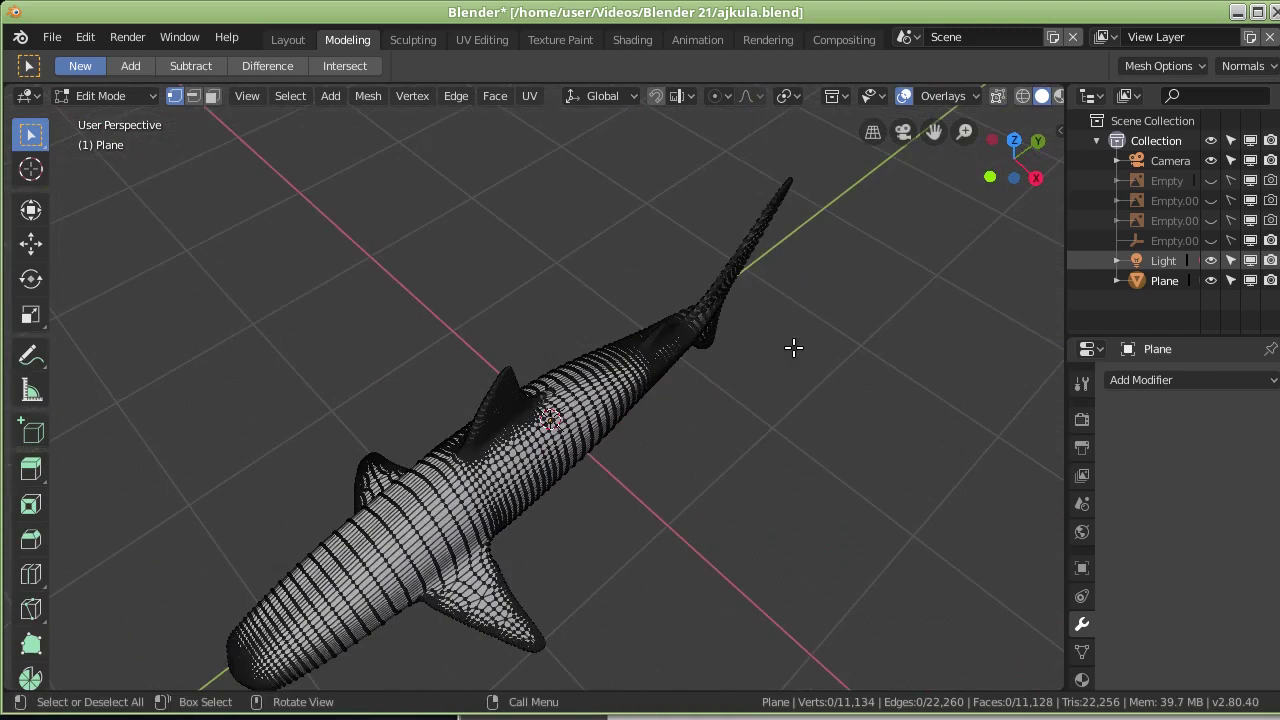
middle_drag(505, 459, 635, 306)
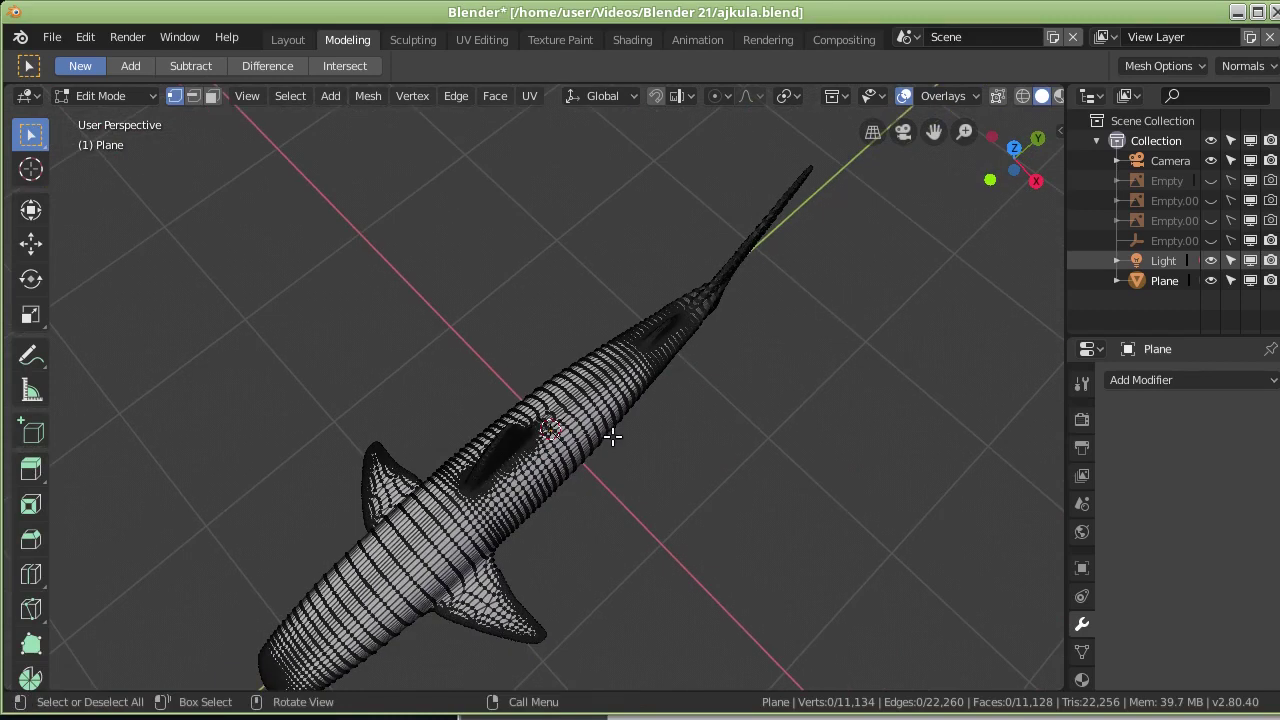
middle_drag(553, 484, 546, 400)
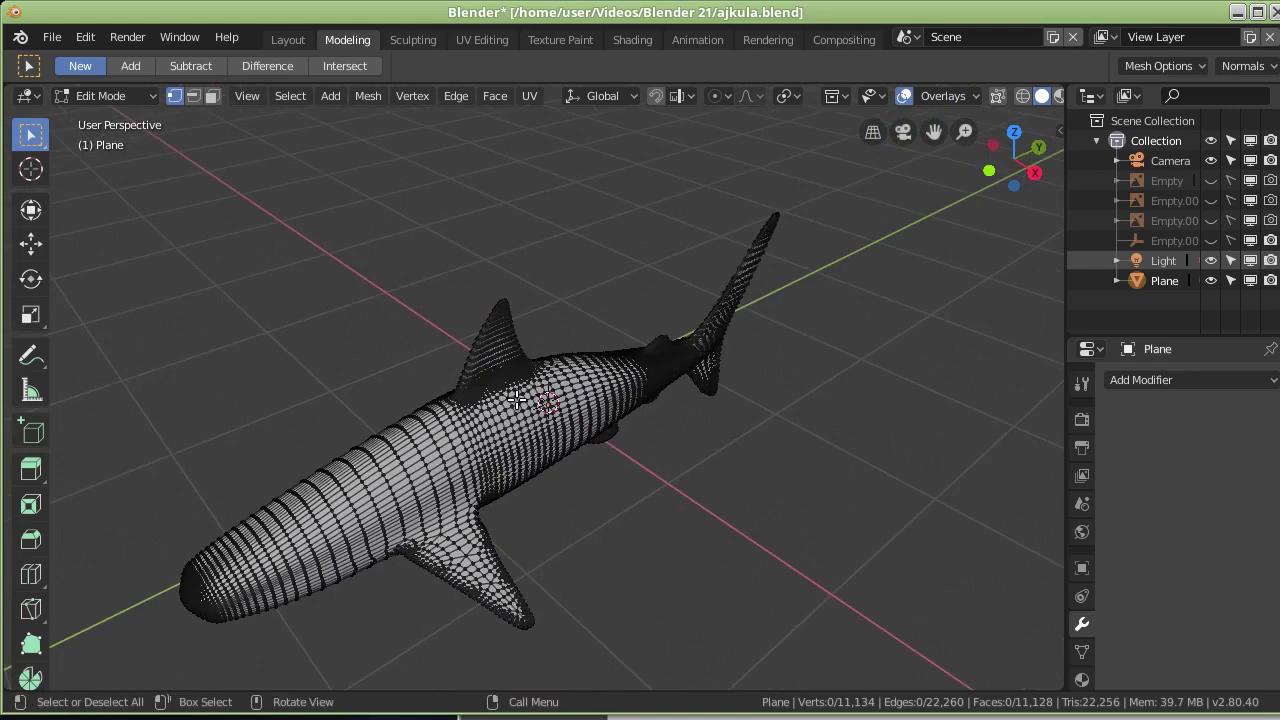
middle_drag(522, 482, 534, 436)
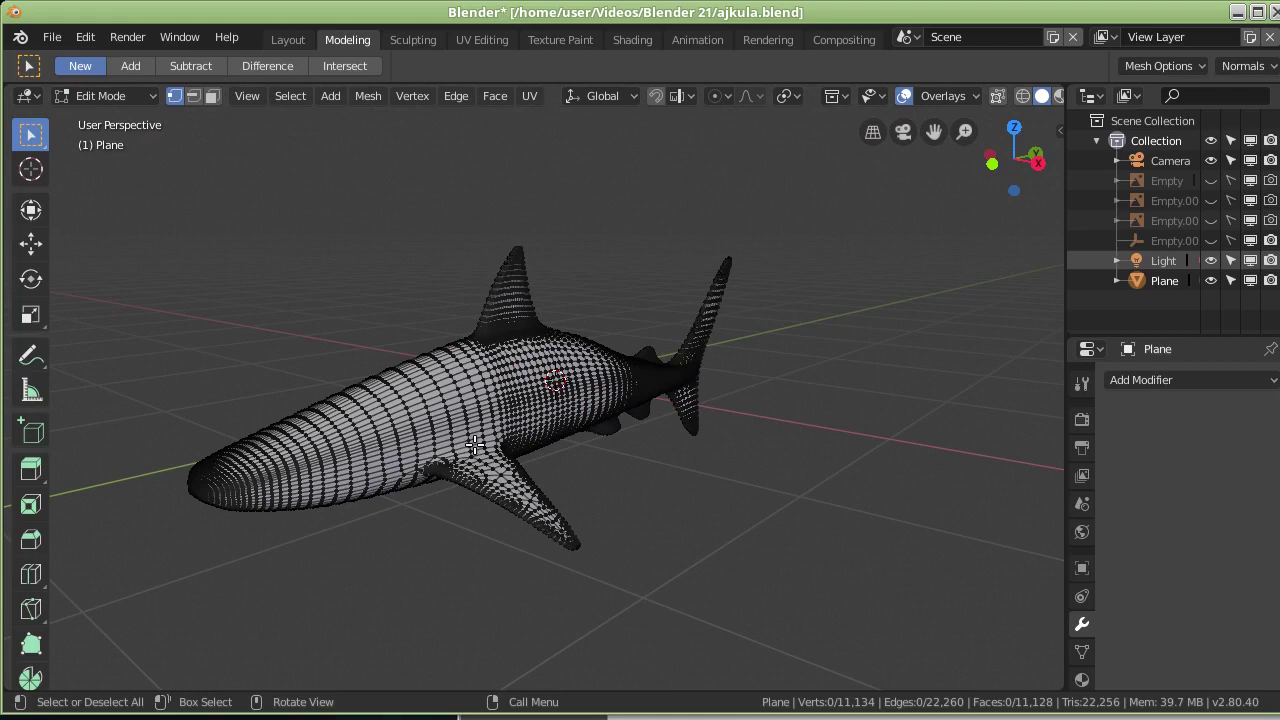
scroll(378, 444, up, 2)
scroll(378, 444, down, 2)
scroll(378, 444, down, 1)
scroll(378, 444, up, 1)
scroll(378, 444, up, 1)
middle_drag(378, 444, 296, 239)
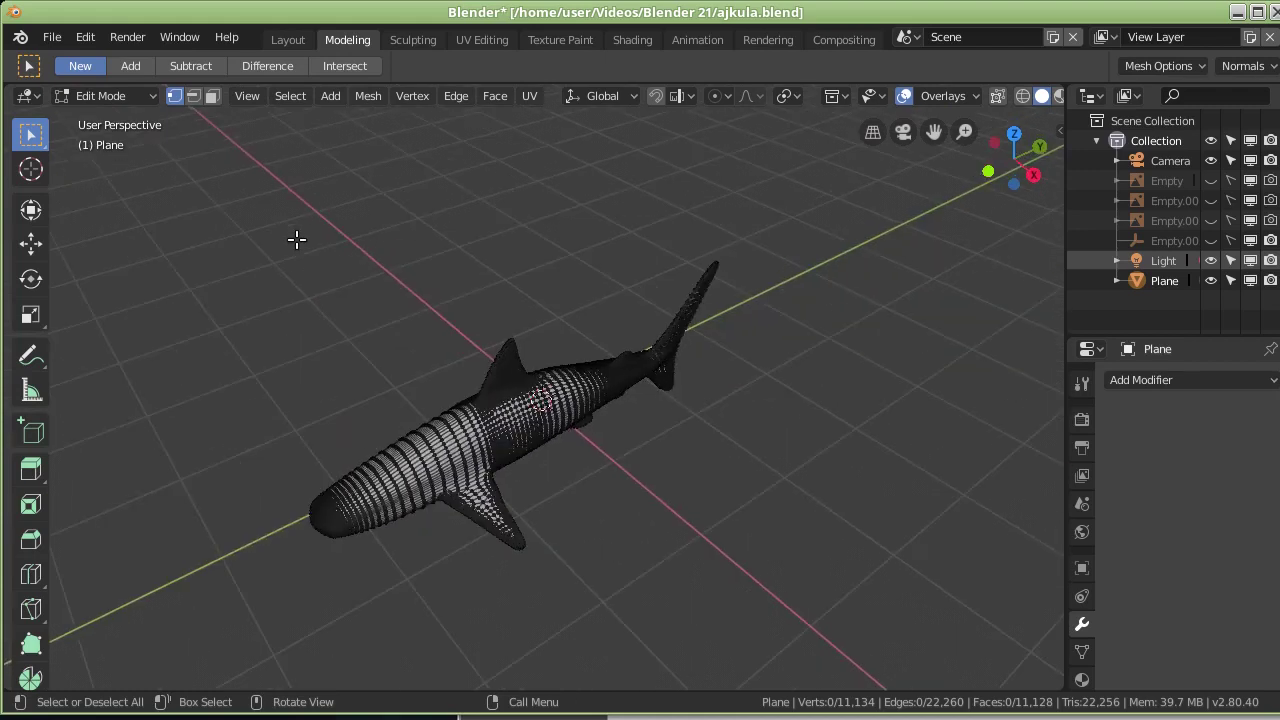